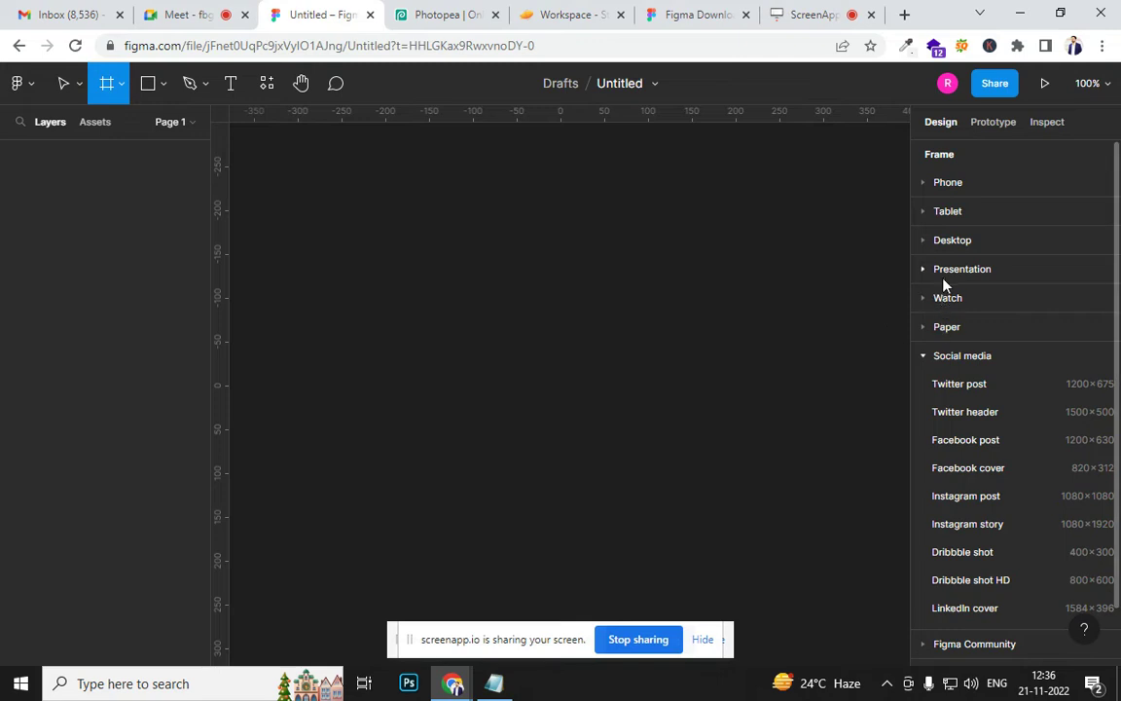
Add a frame using the Desktop preset of 1440×1024
left_click(927, 240)
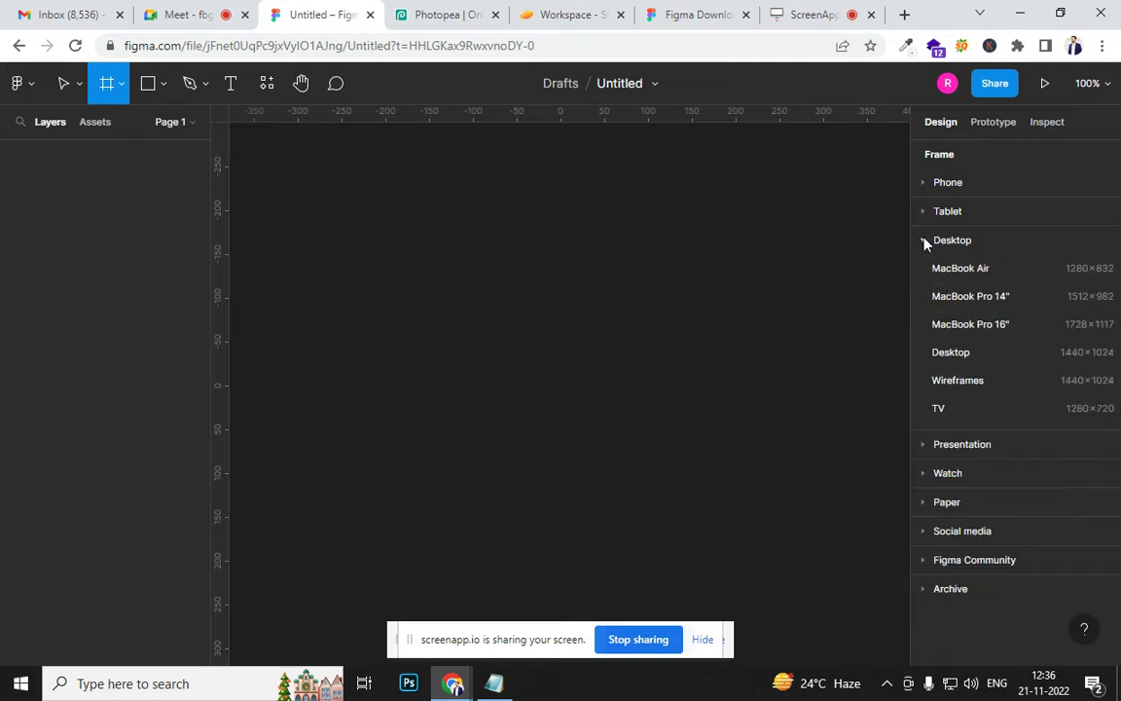
left_click(950, 353)
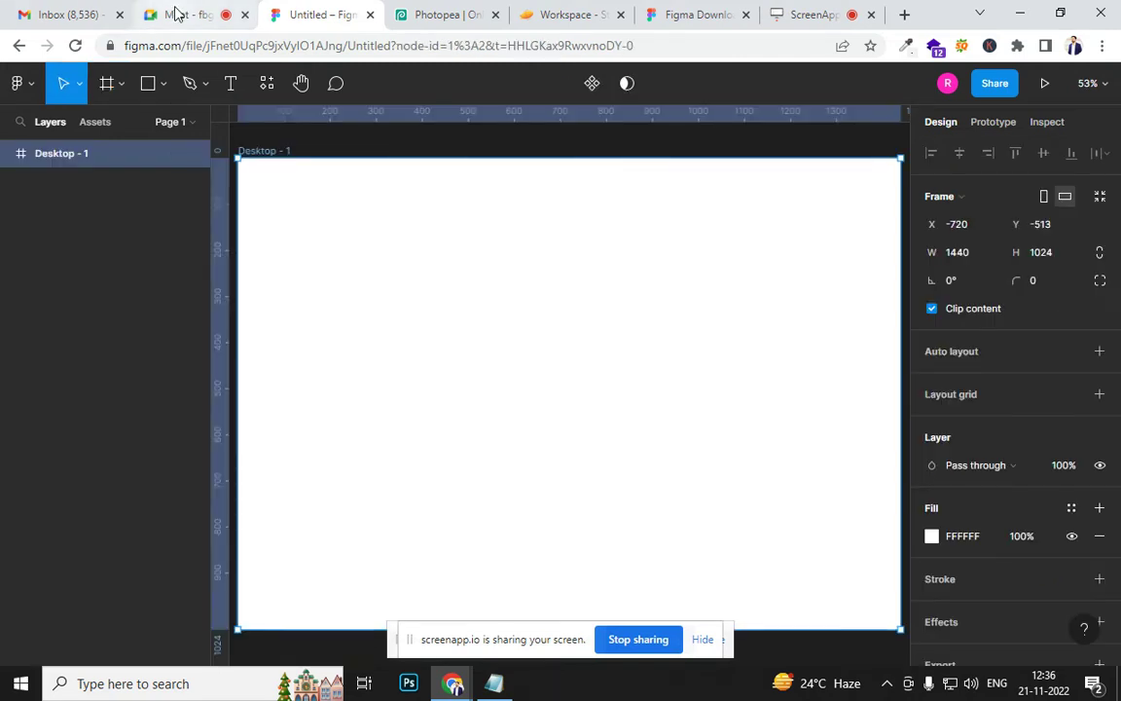
Switch to the Google Meet call, admit the waiting participant, and return to the Figma file
left_click(165, 15)
left_click(742, 165)
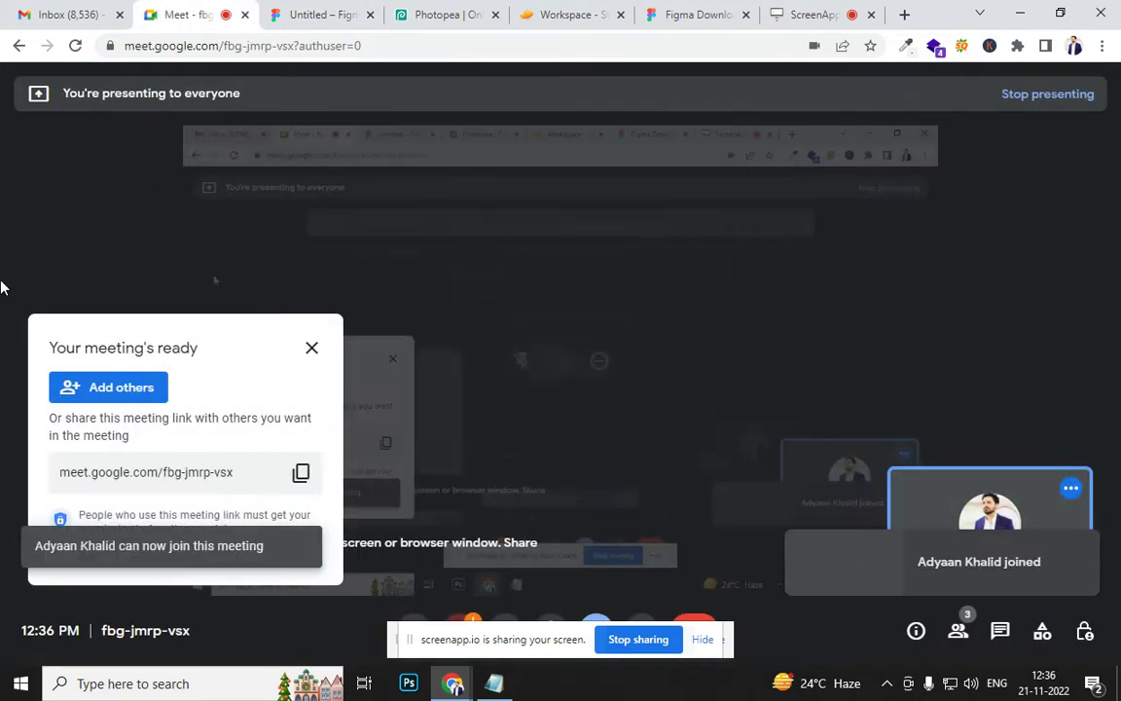
left_click(314, 16)
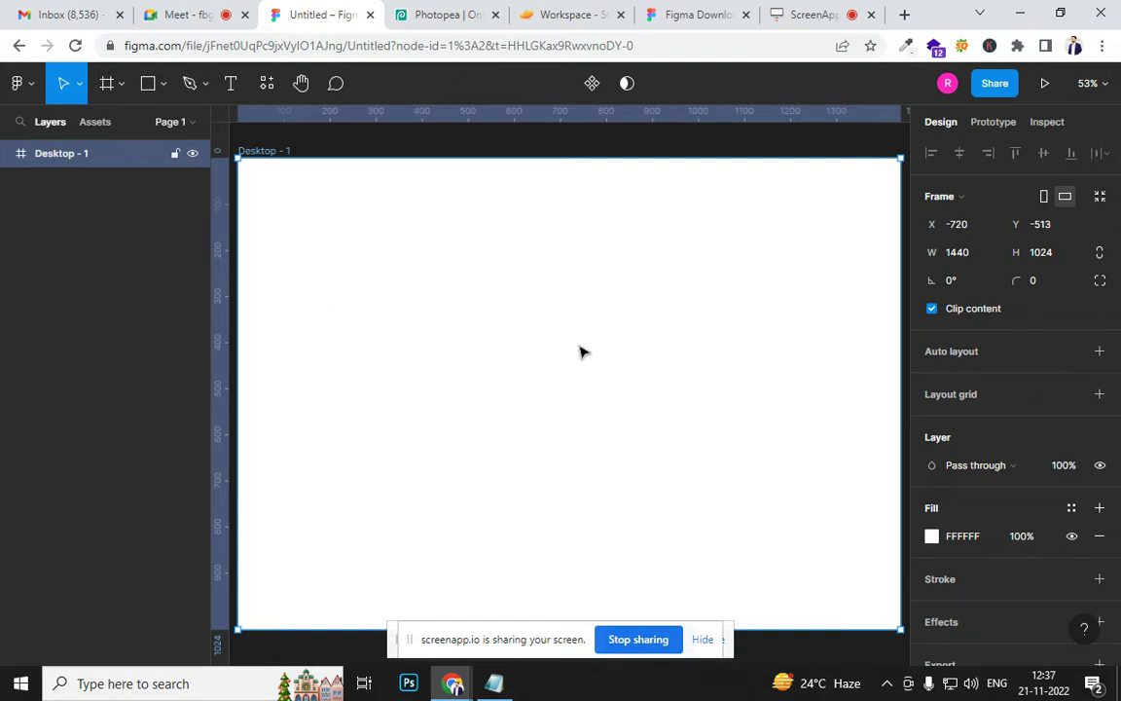
Delete the Desktop frame and create a new design file from Figma's recent files page
key("Delete")
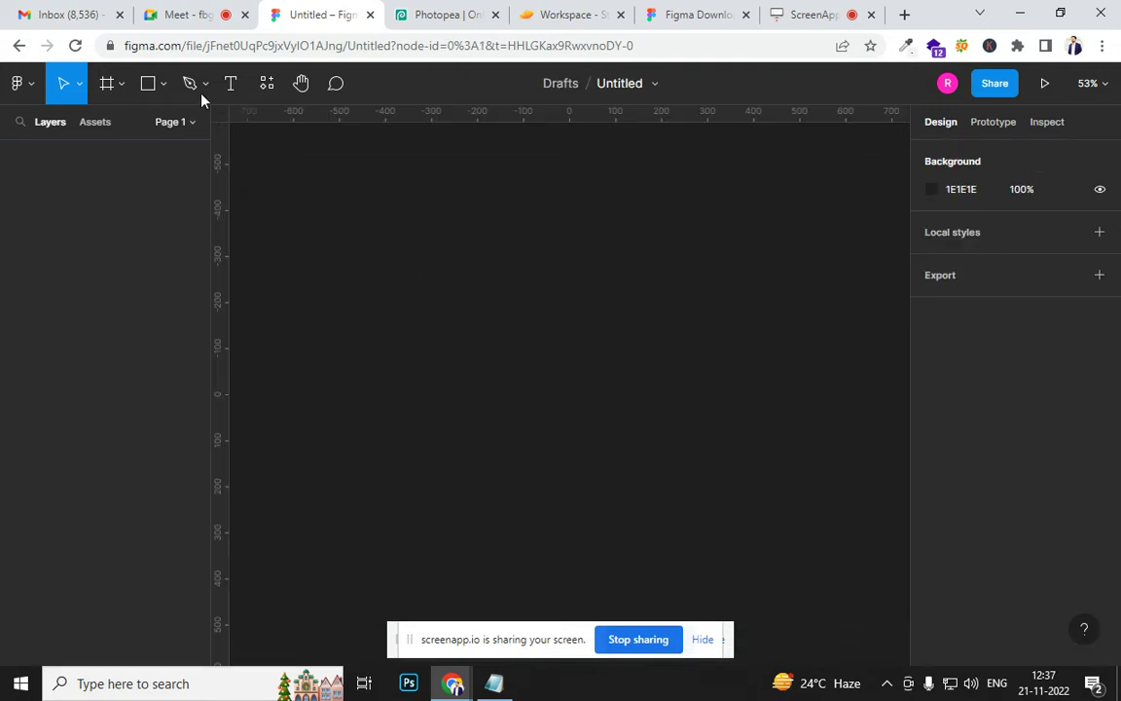
left_click(193, 52)
type("f")
key("Return")
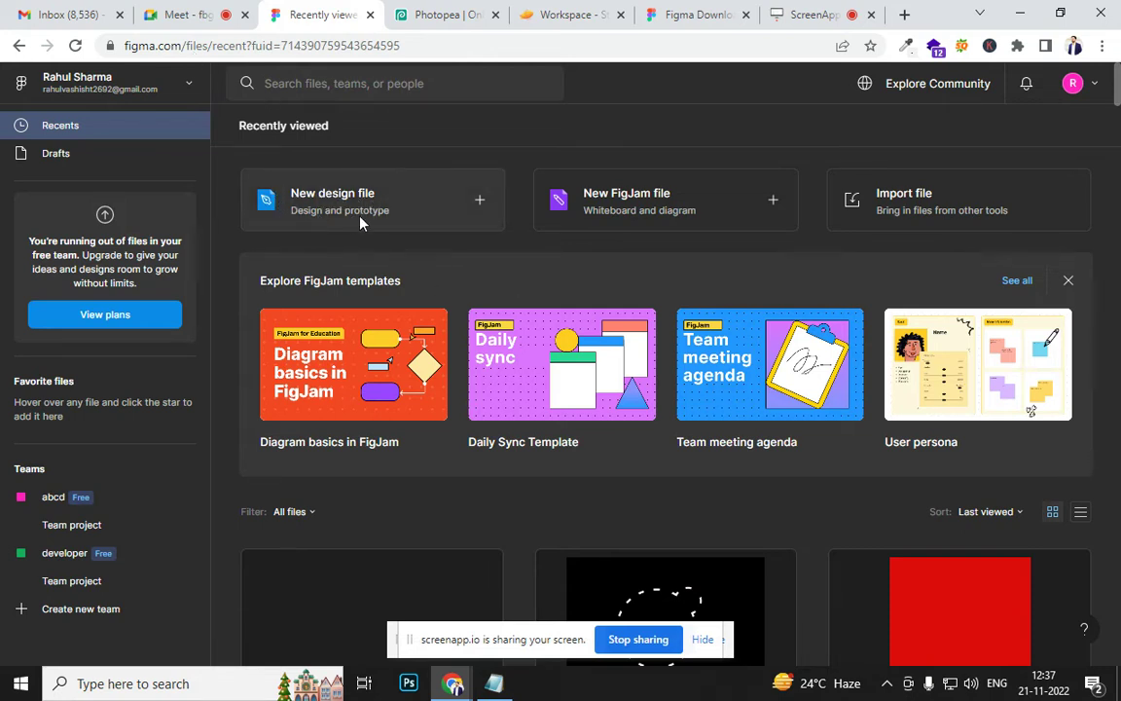
left_click(395, 212)
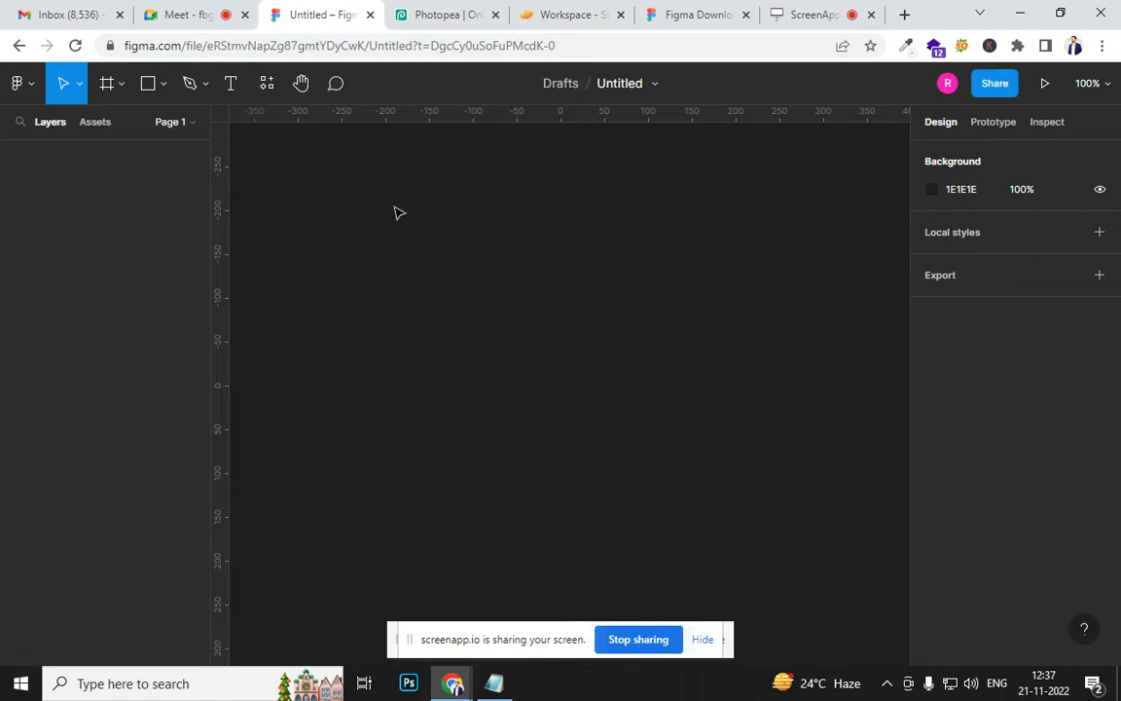
Add a frame to the empty canvas using the Desktop preset of 1440×1024
key("f")
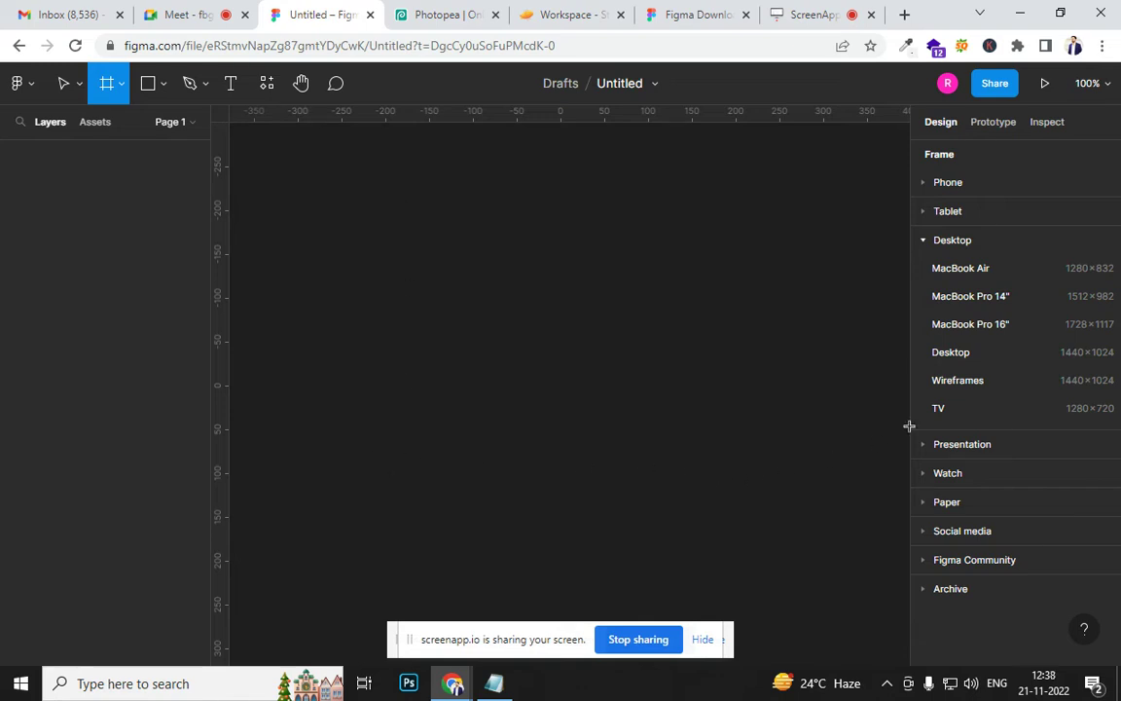
left_click(968, 362)
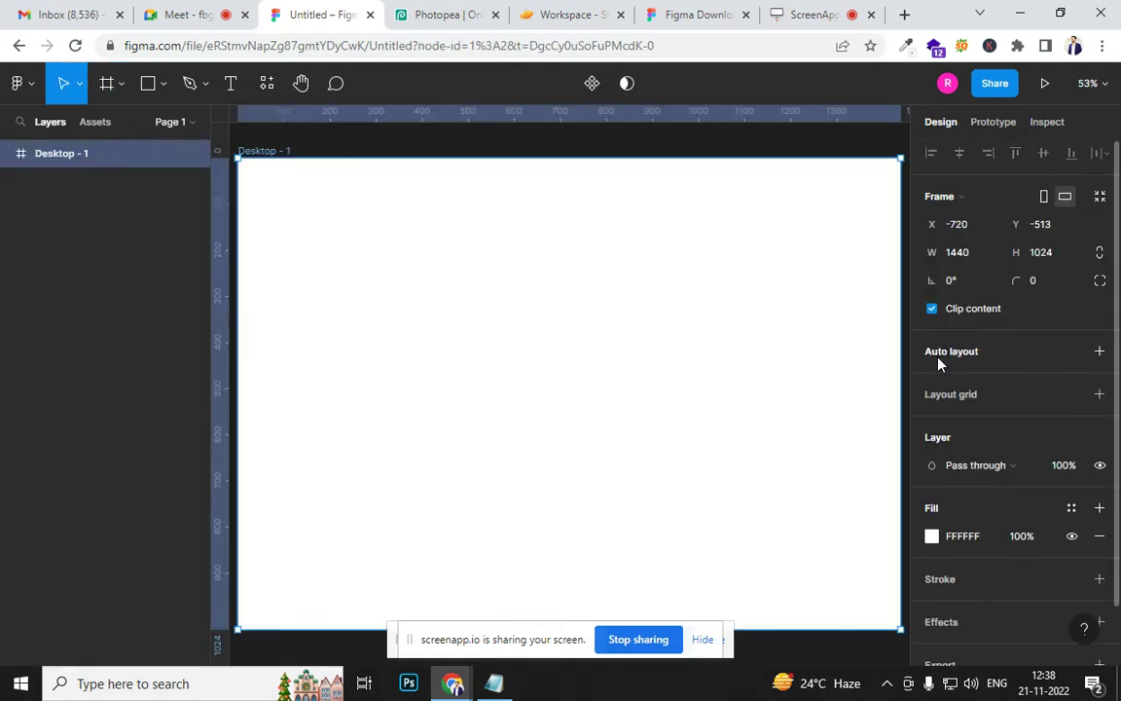
key("ctrl+minus")
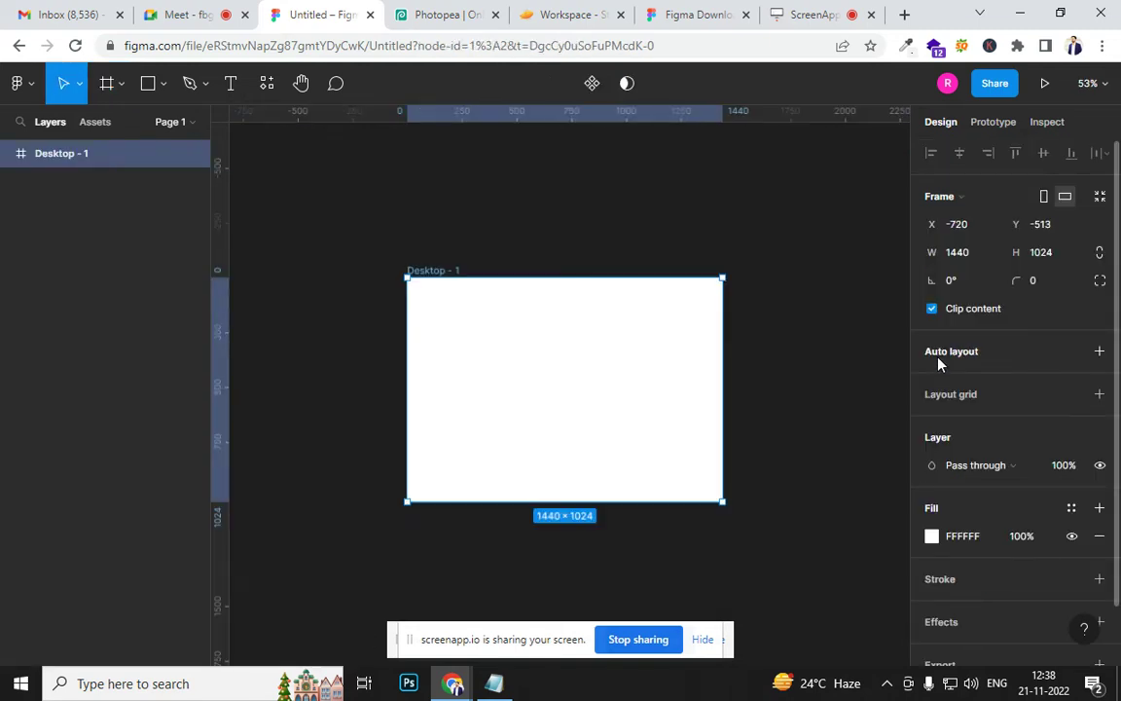
key("ctrl+minus")
key("ctrl+minus")
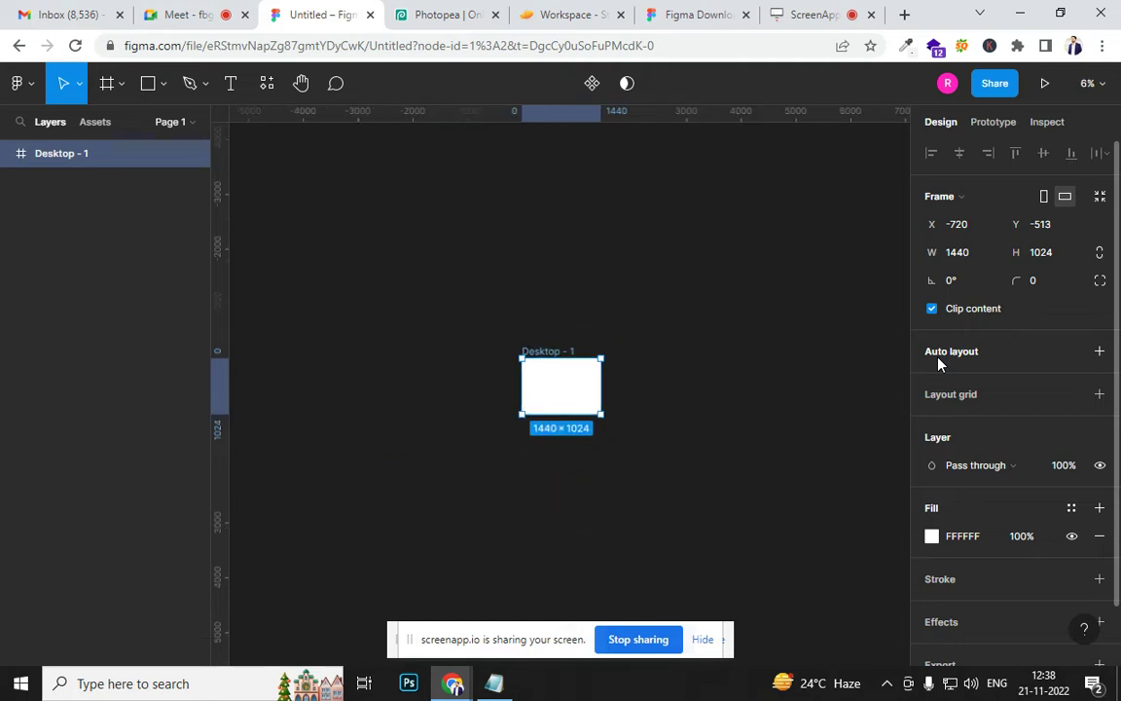
key("ctrl+plus")
key("ctrl+plus")
key("ctrl+plus")
key("ctrl+minus")
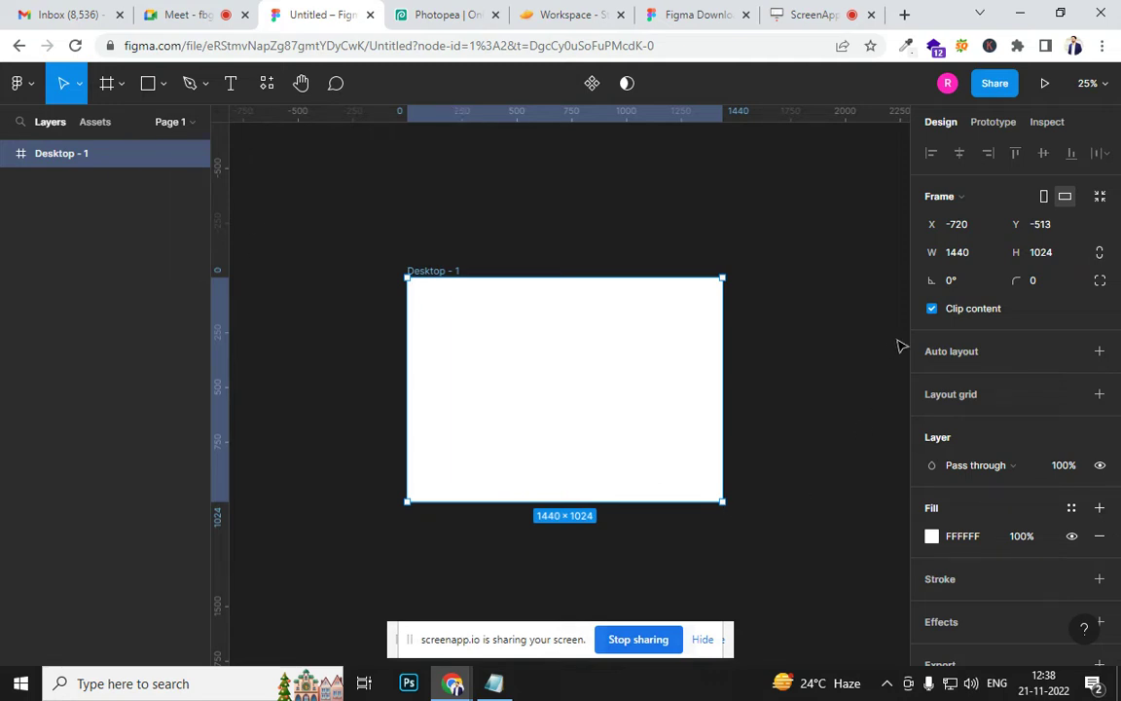
Add a layout grid to the Desktop frame, set to 12 stretched columns with a margin of 100
left_click(1099, 394)
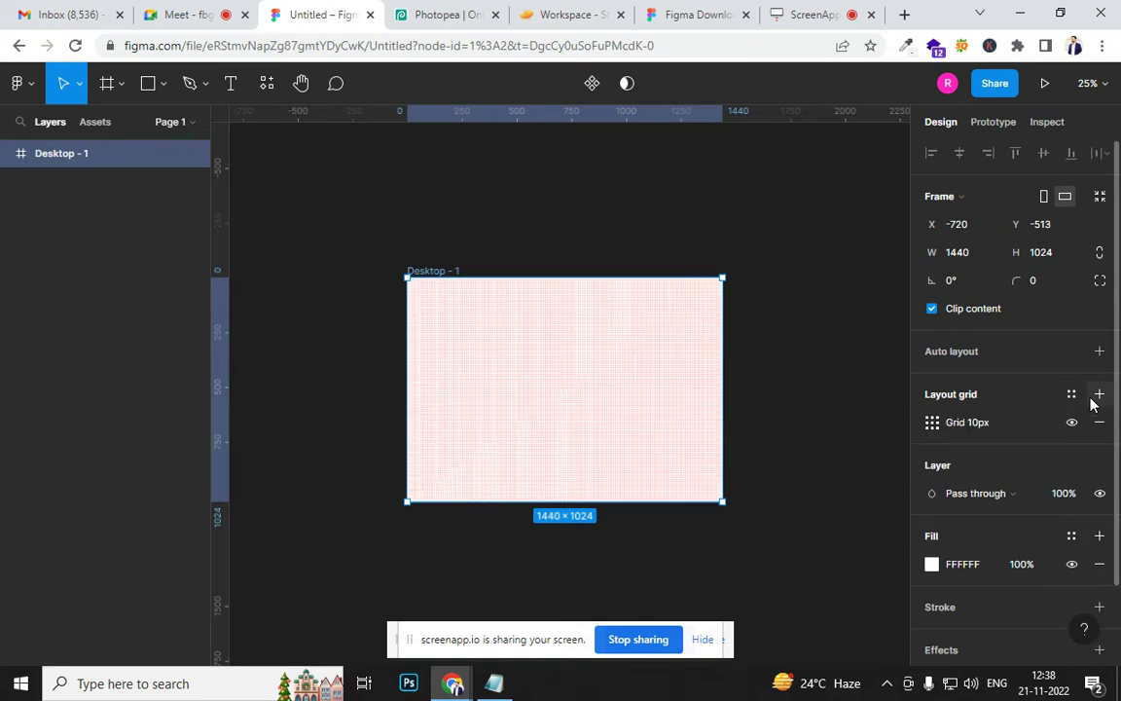
left_click(931, 429)
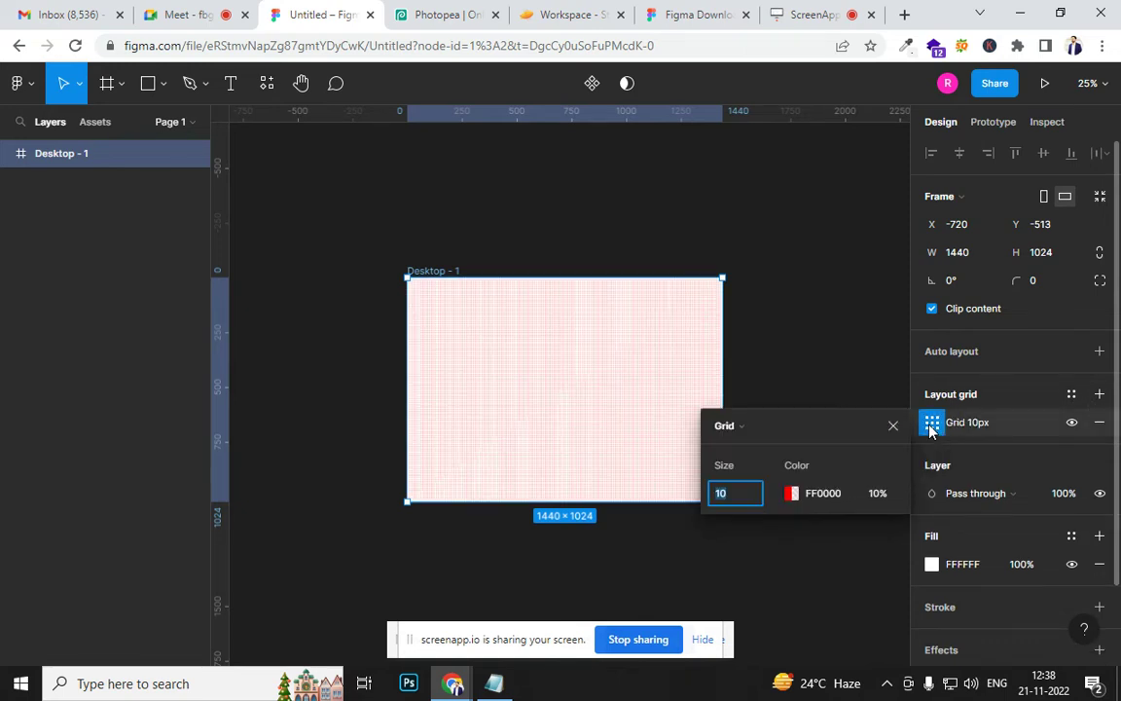
left_click(738, 427)
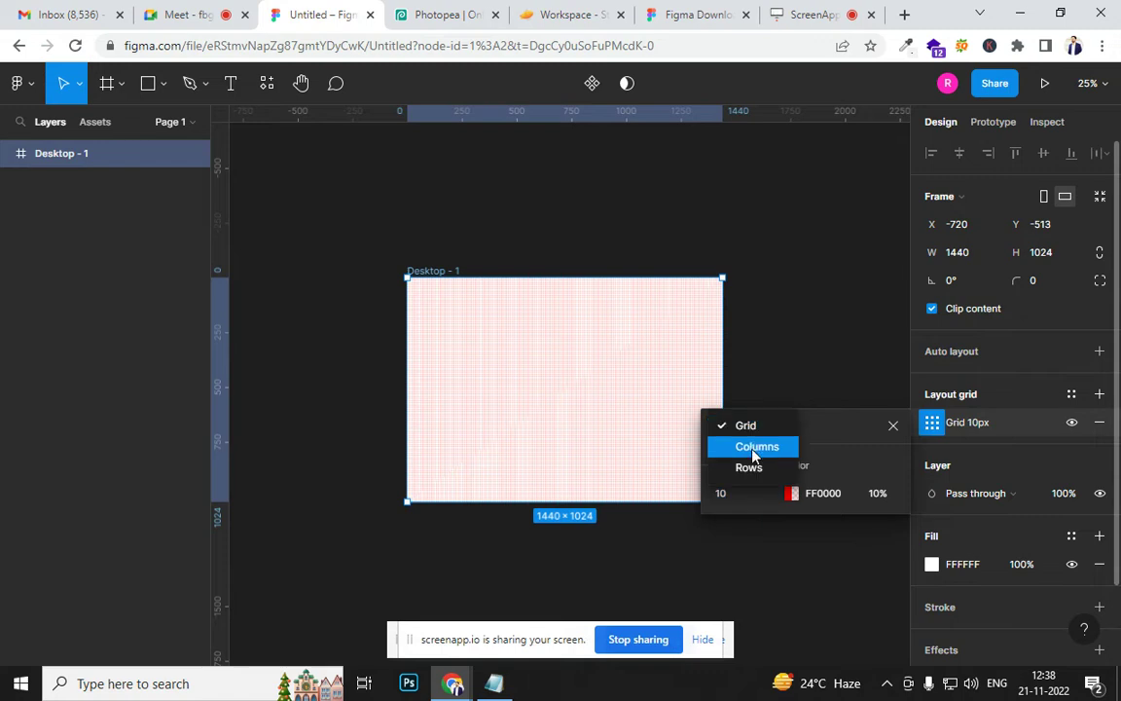
left_click(755, 448)
type("12")
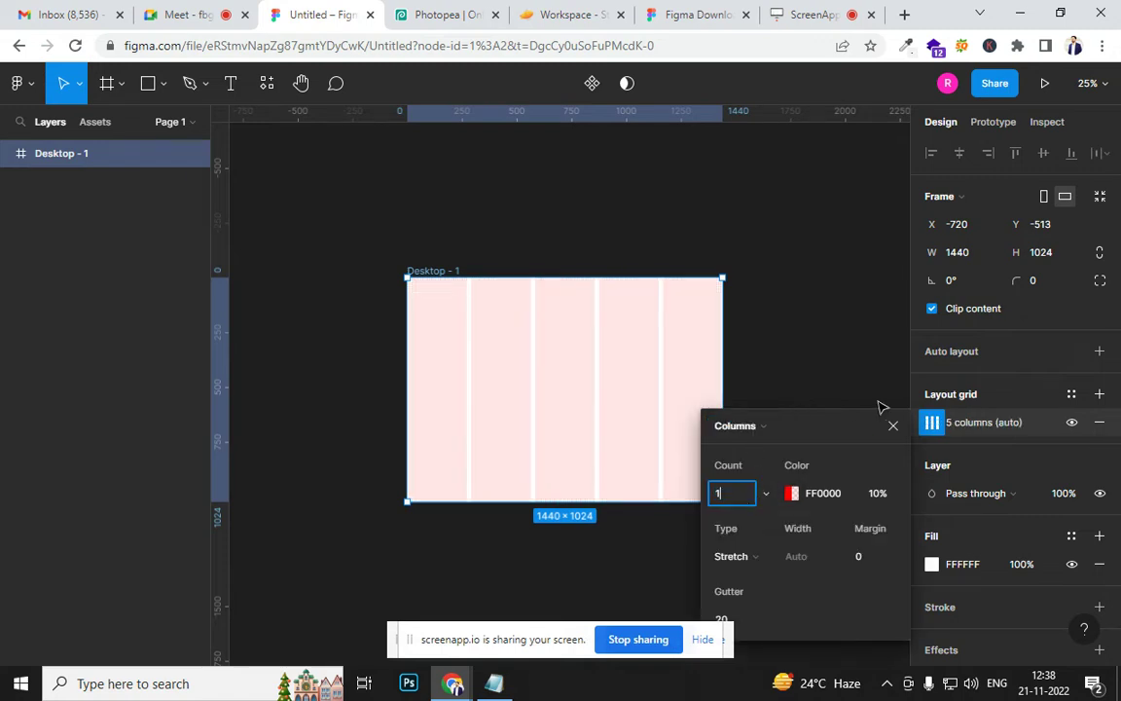
left_click(866, 561)
type("100")
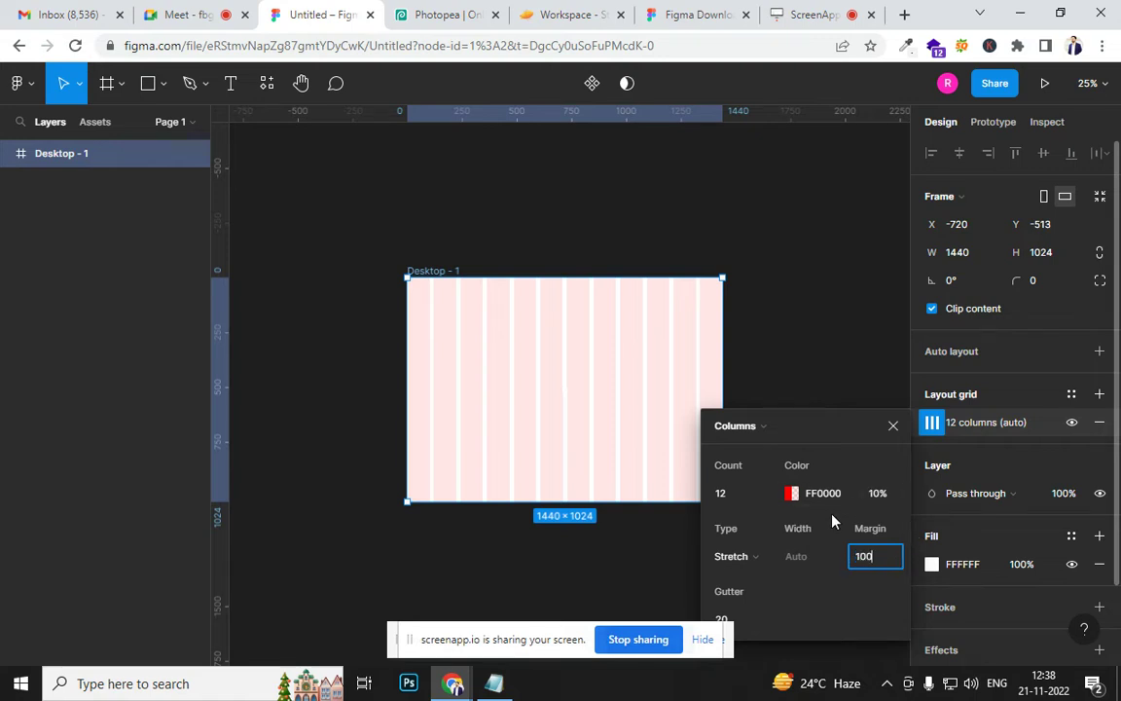
key("Return")
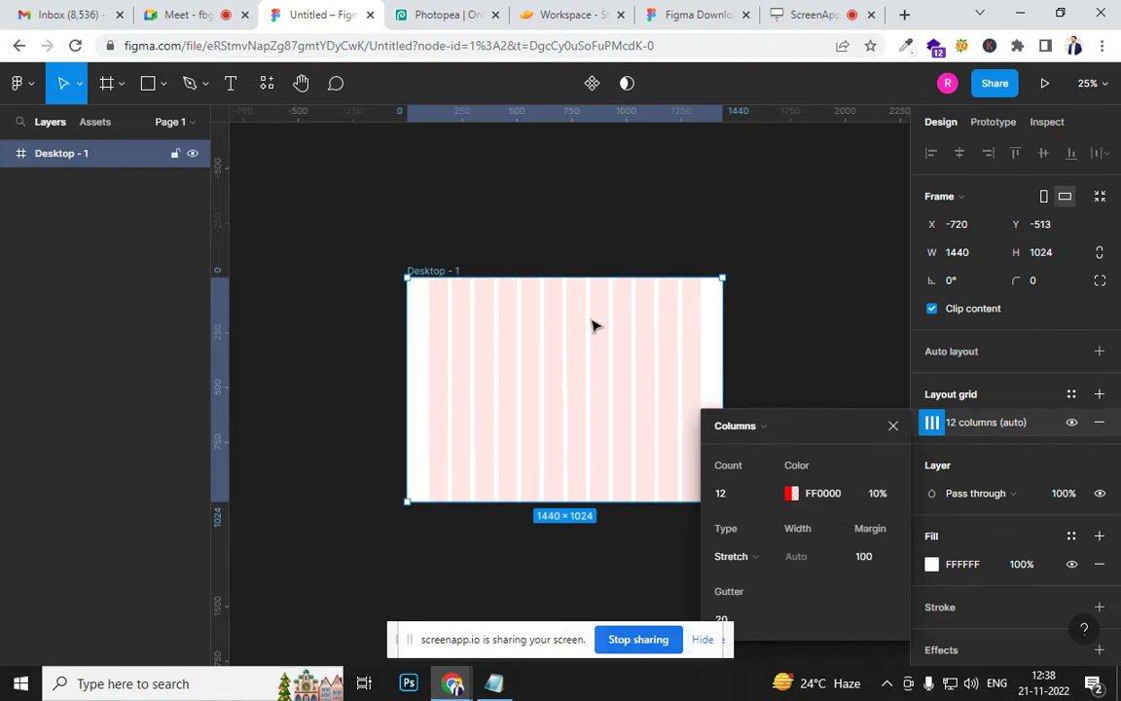
left_click(892, 426)
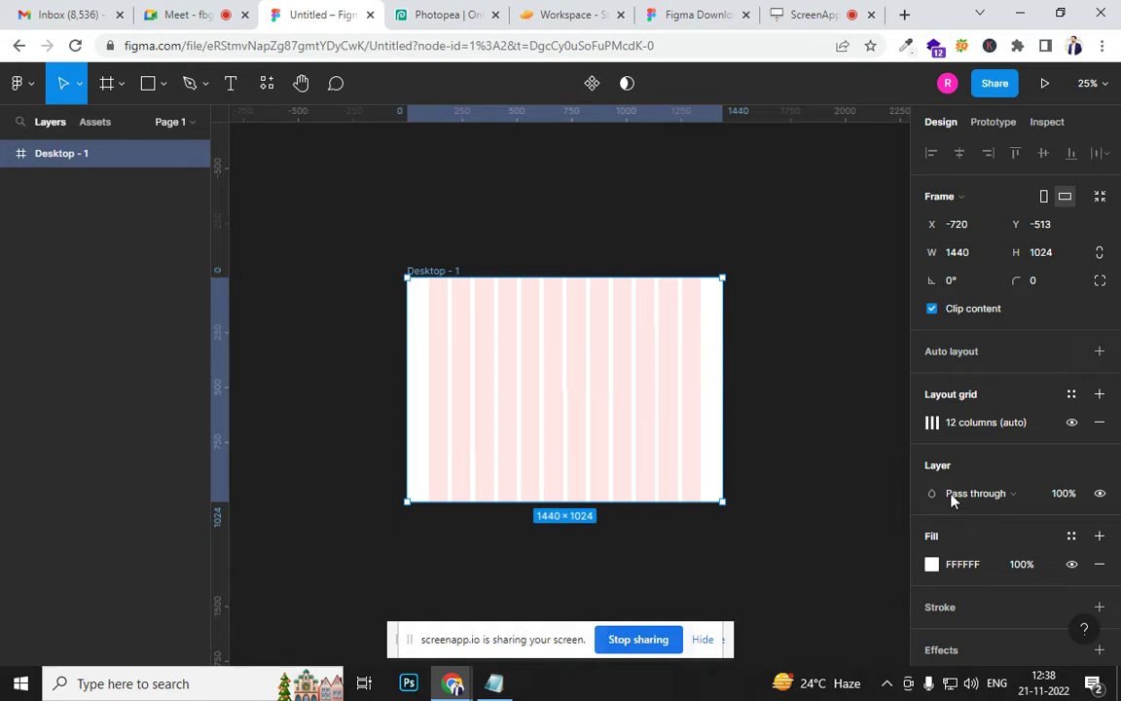
left_click(1072, 395)
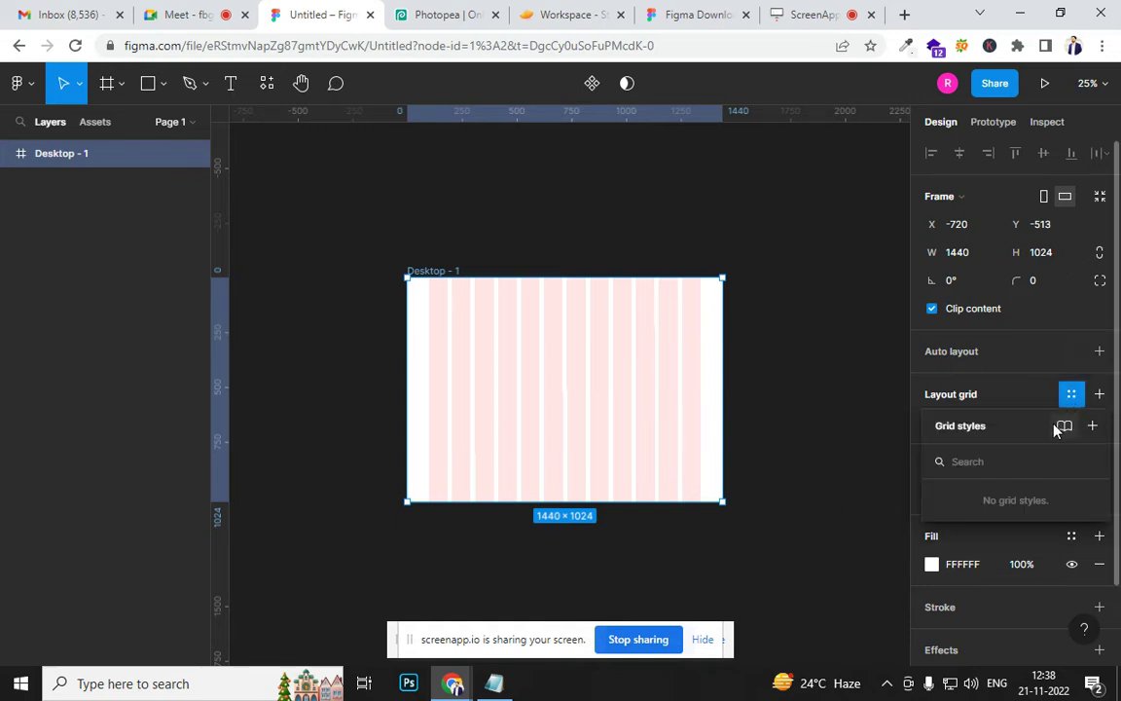
left_click(1092, 425)
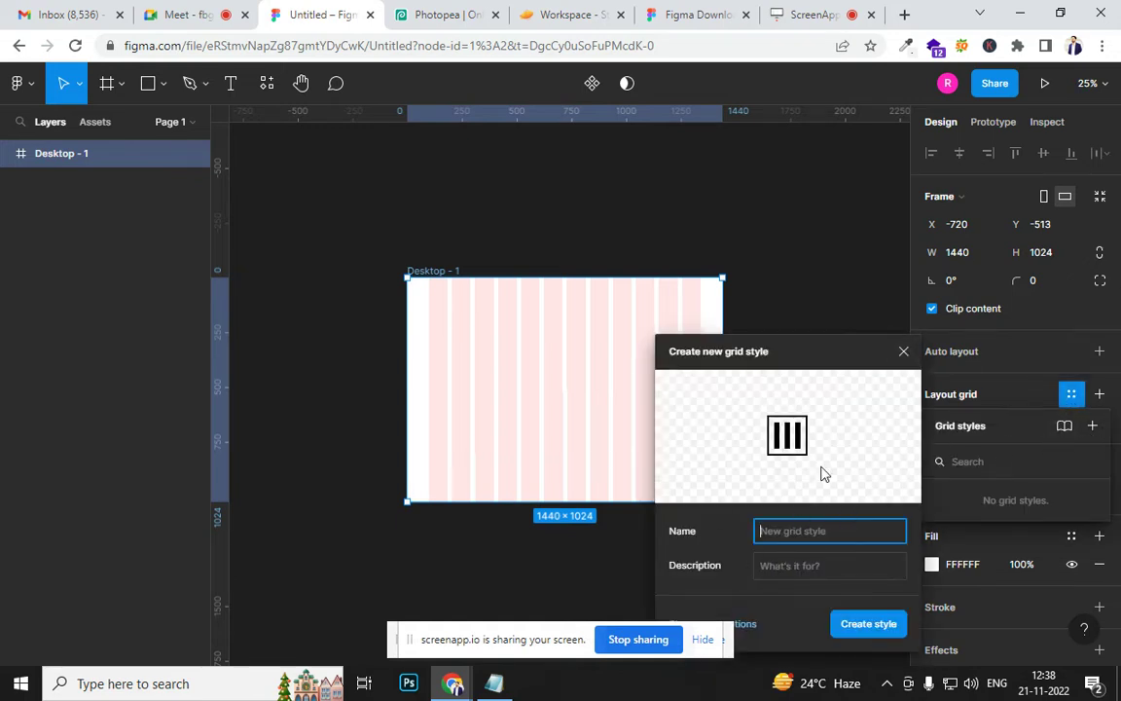
left_click(903, 351)
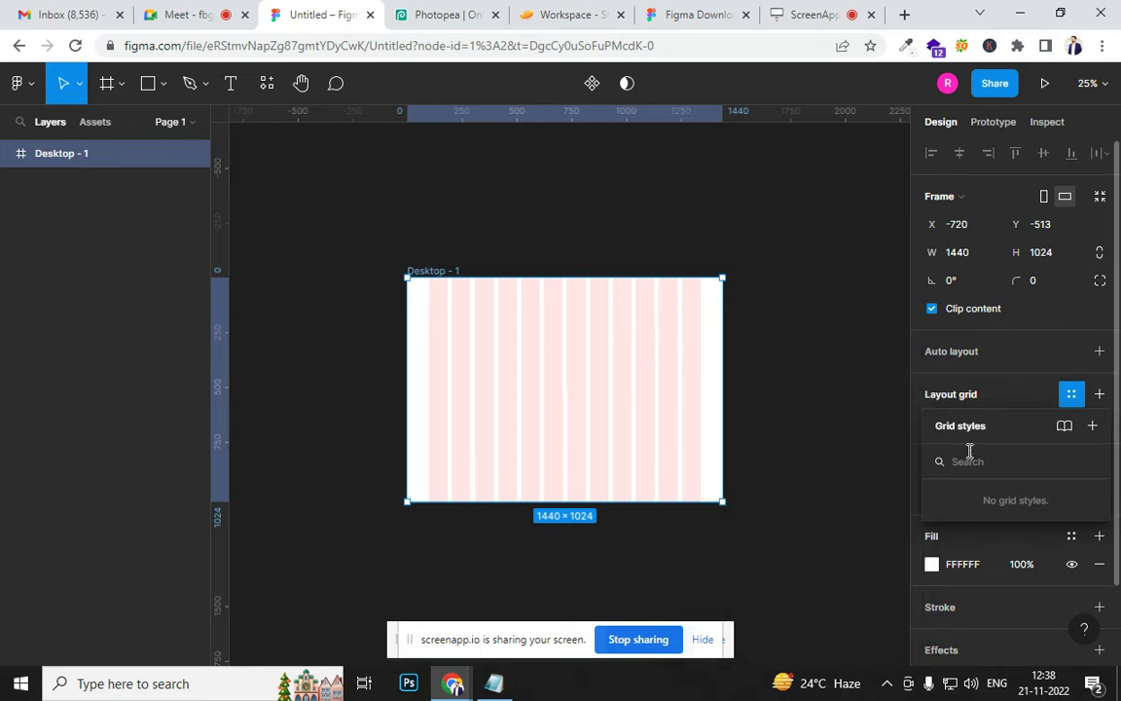
left_click(744, 460)
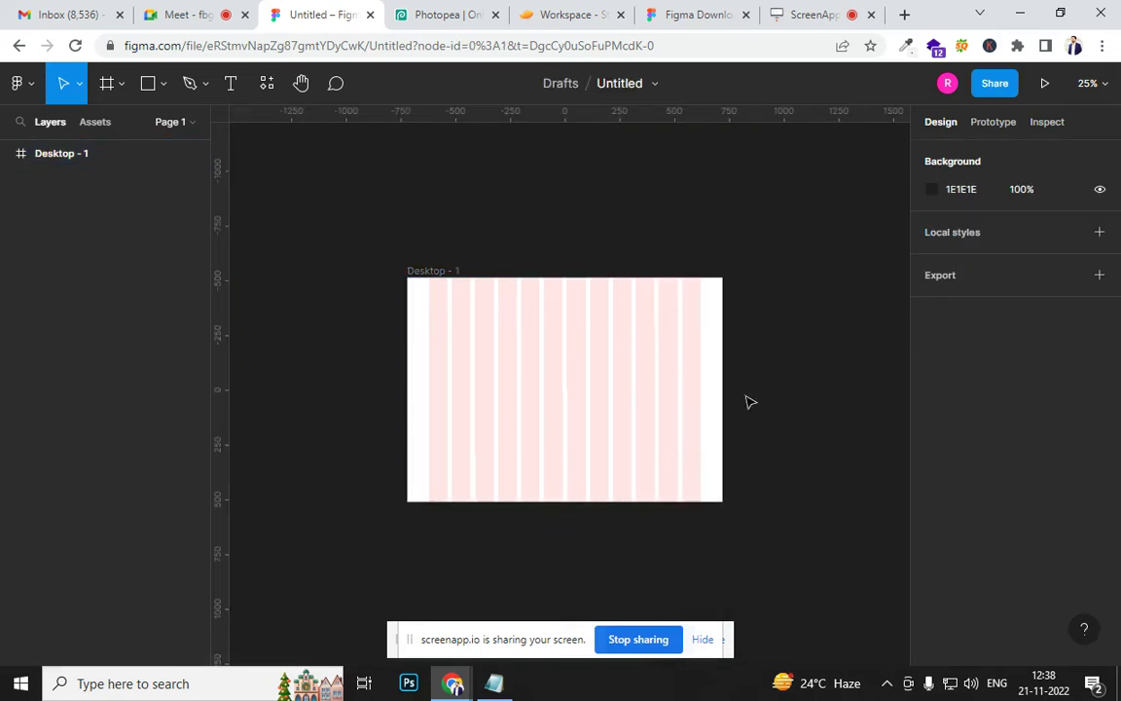
Draw a header rectangle about 1440×119 across the full width of the frame at its upper edge
key("shift+1")
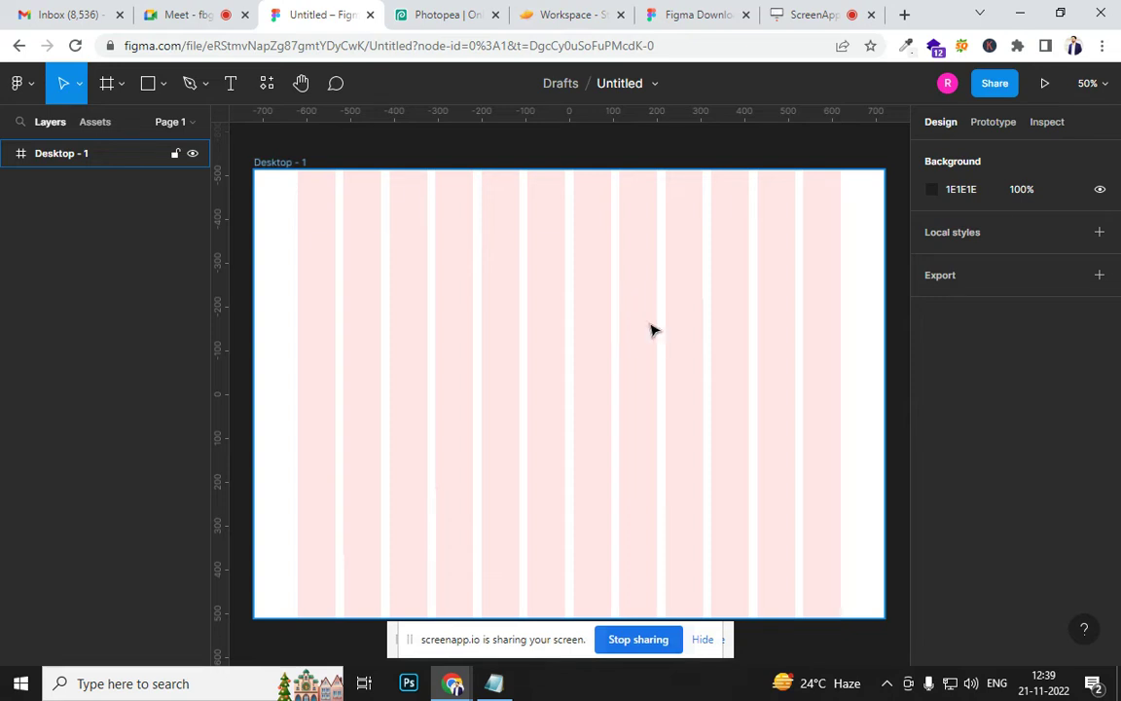
key("r")
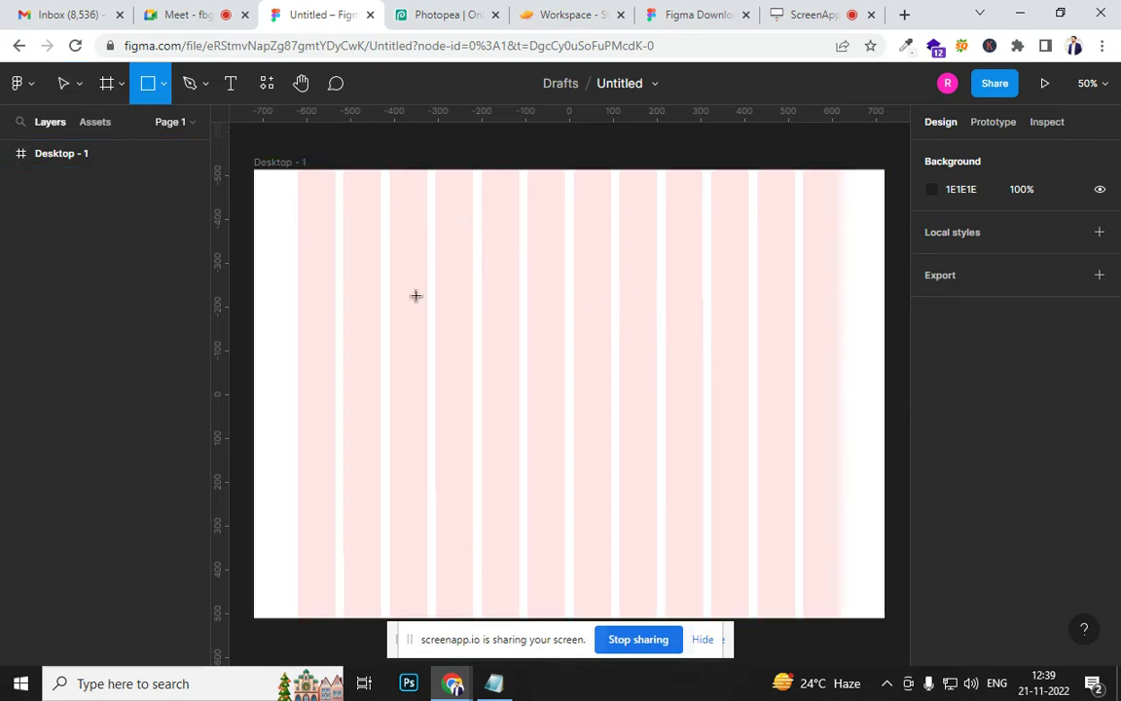
left_click_drag(253, 168, 883, 224)
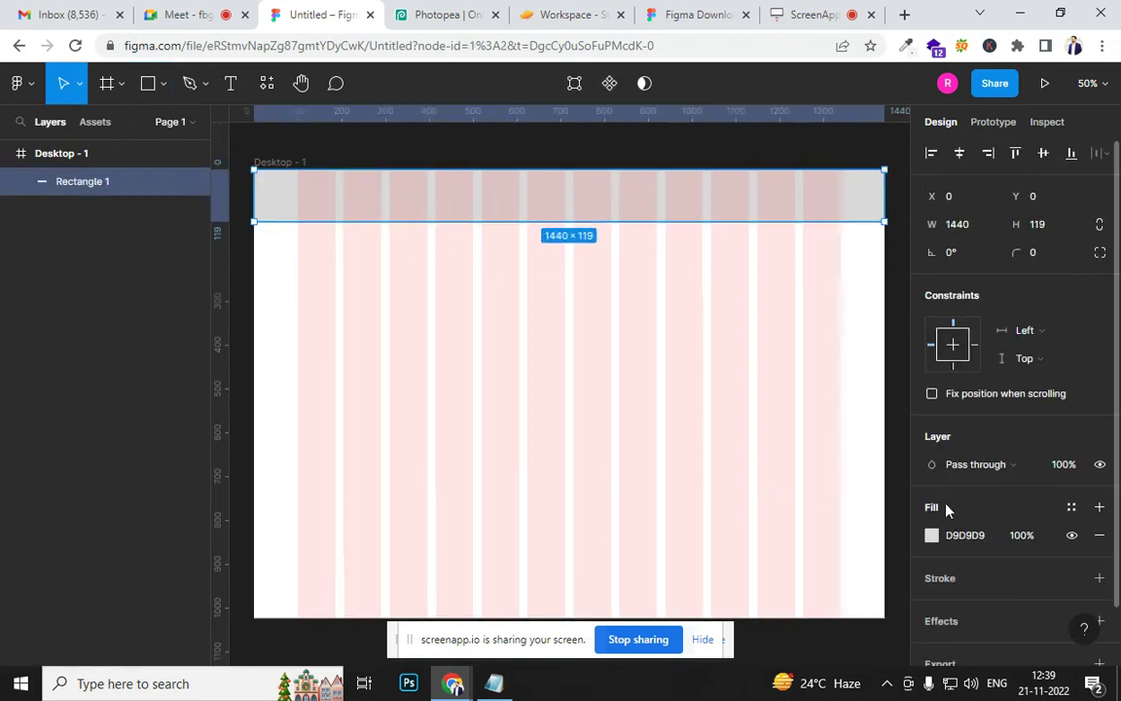
Fill the header rectangle with solid black, 000000
left_click(932, 535)
left_click_drag(786, 367, 775, 438)
left_click(371, 385)
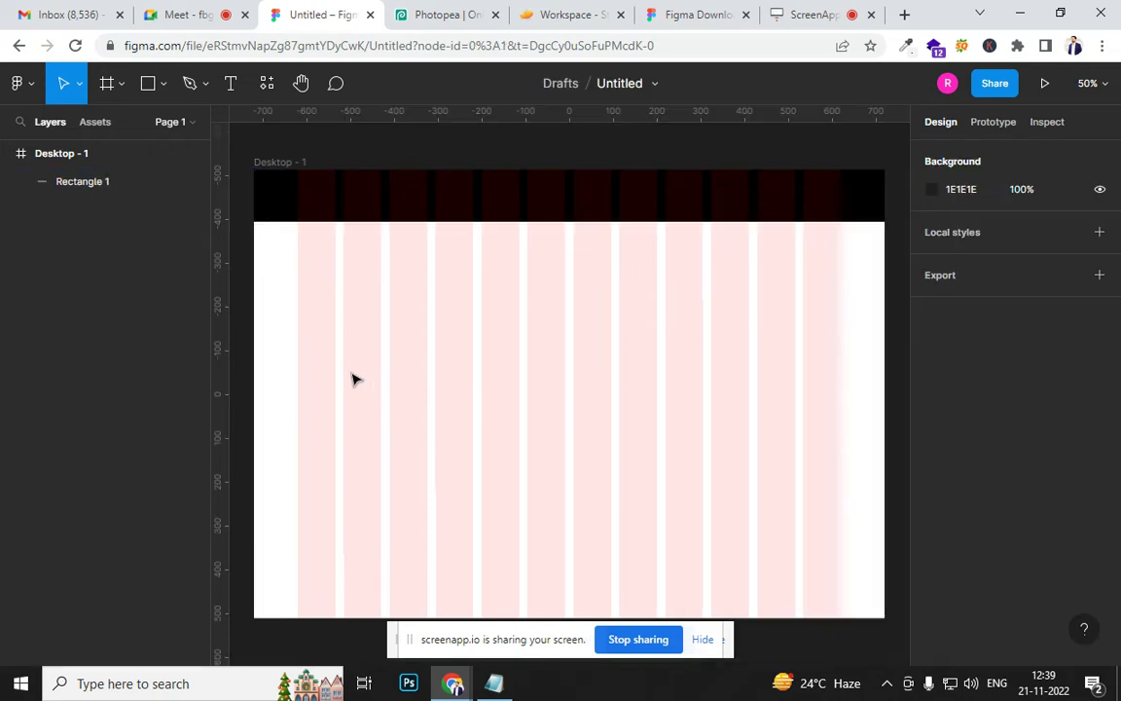
left_click(429, 198)
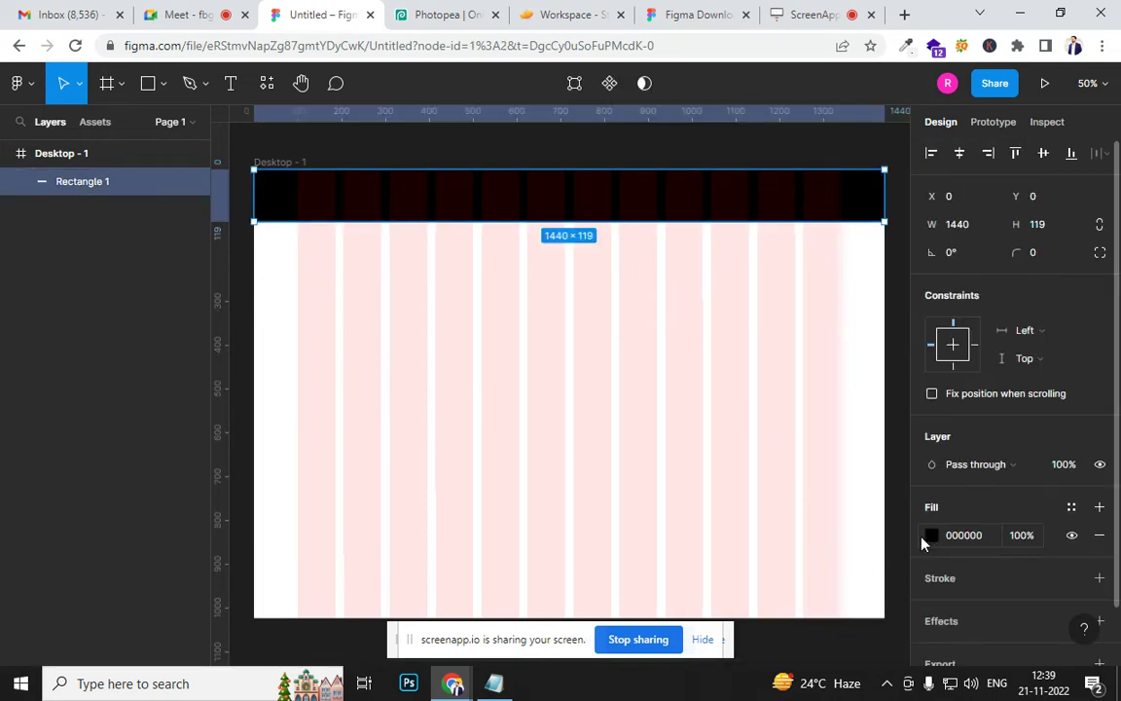
left_click(646, 441)
left_click(631, 216)
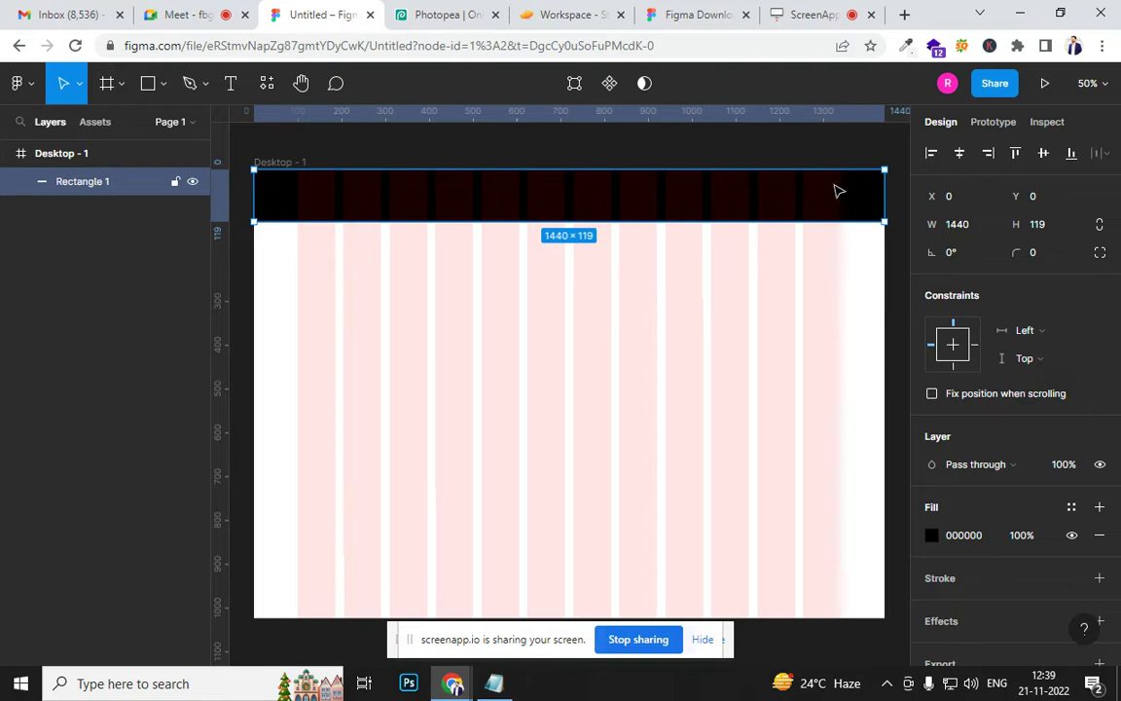
Draw a button rectangle about 176×54 in the header, ending at the right edge of the last grid column
key("shift+0")
left_click_drag(683, 351, 511, 573)
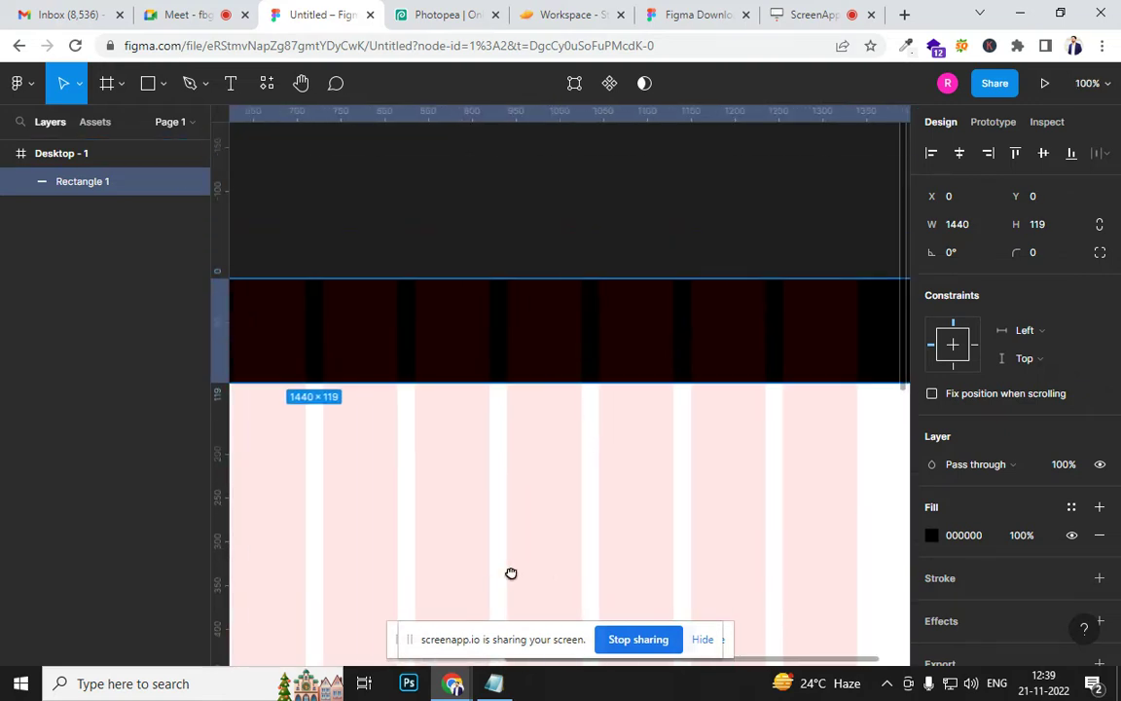
left_click_drag(648, 553, 477, 492)
left_click(143, 85)
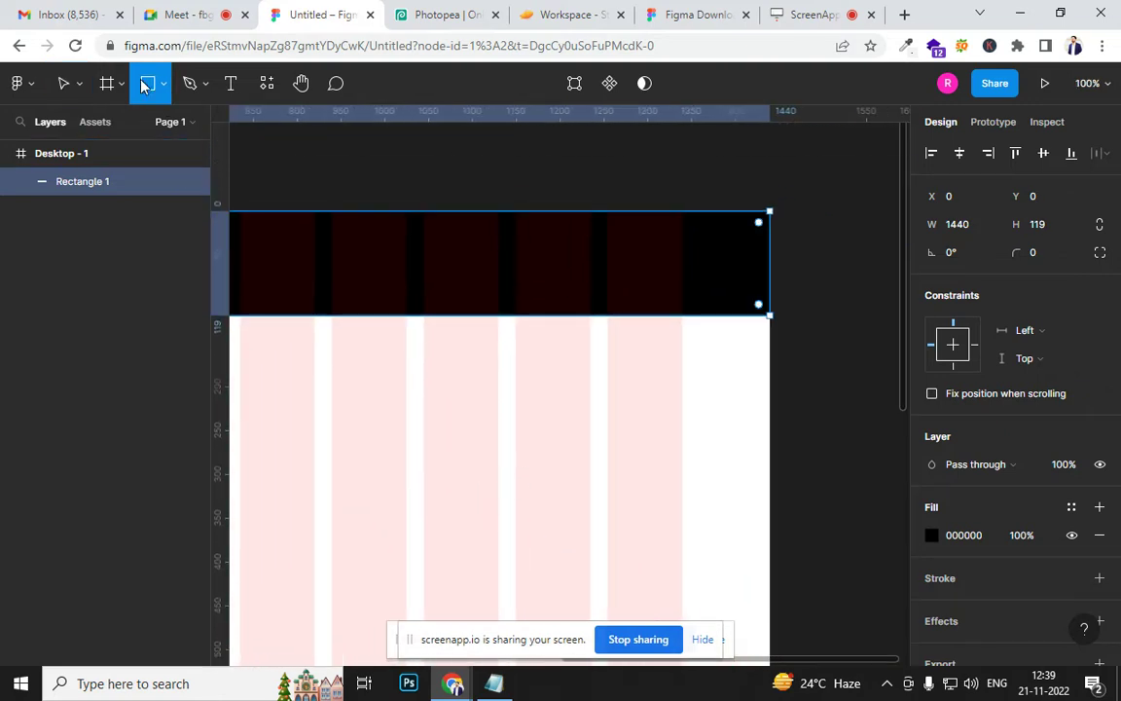
left_click_drag(679, 237, 528, 286)
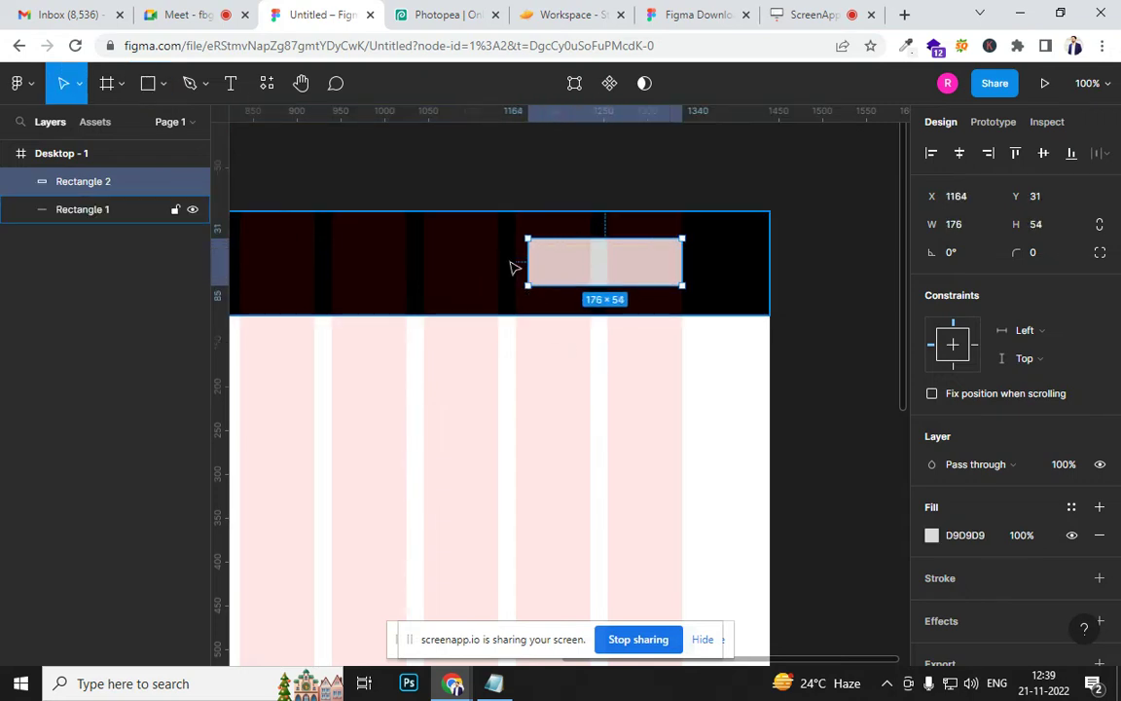
Change the button rectangle's fill to the red shade BF2D2D
left_click(931, 535)
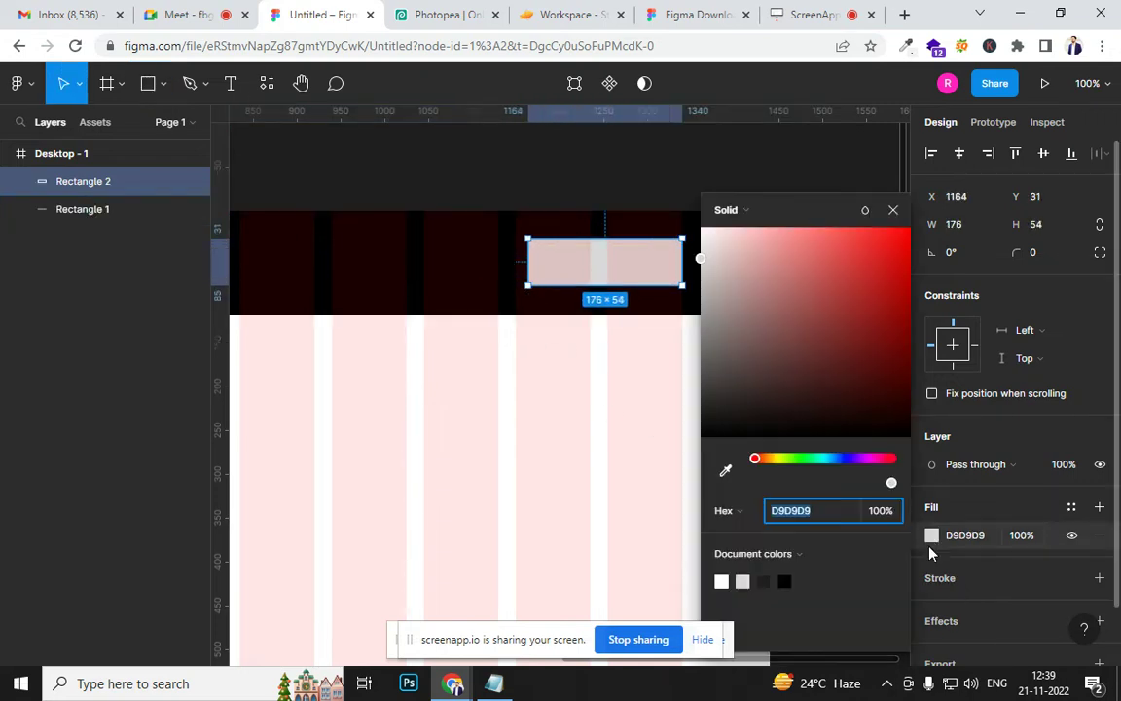
left_click(860, 279)
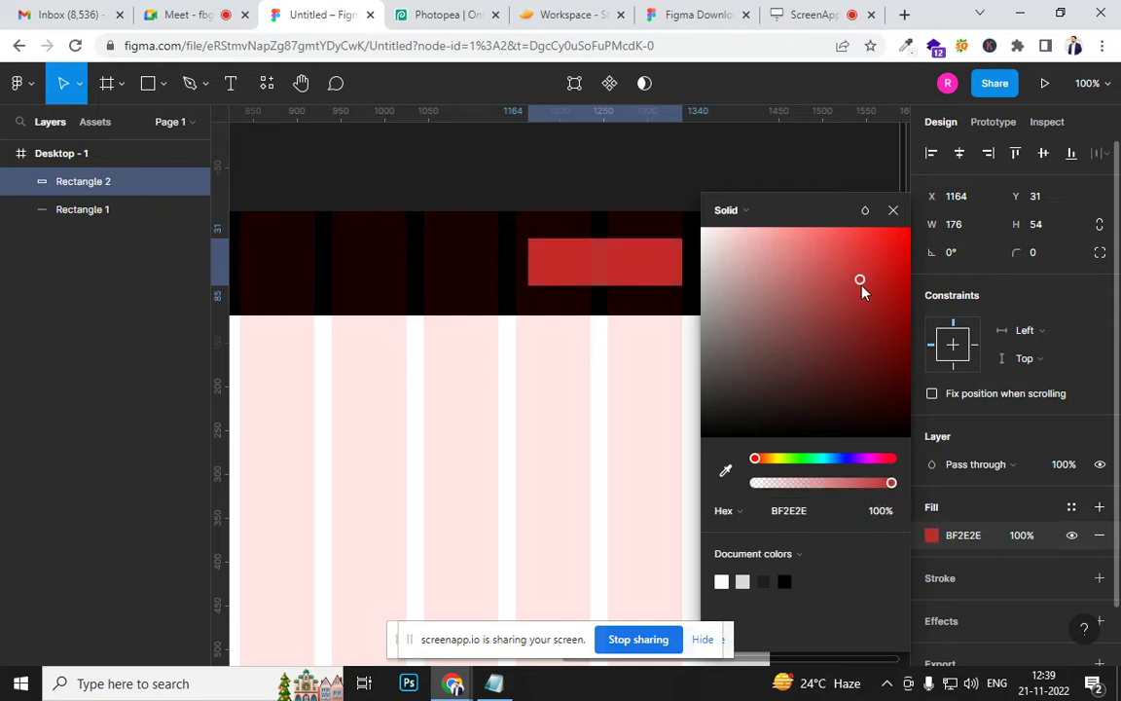
left_click(893, 212)
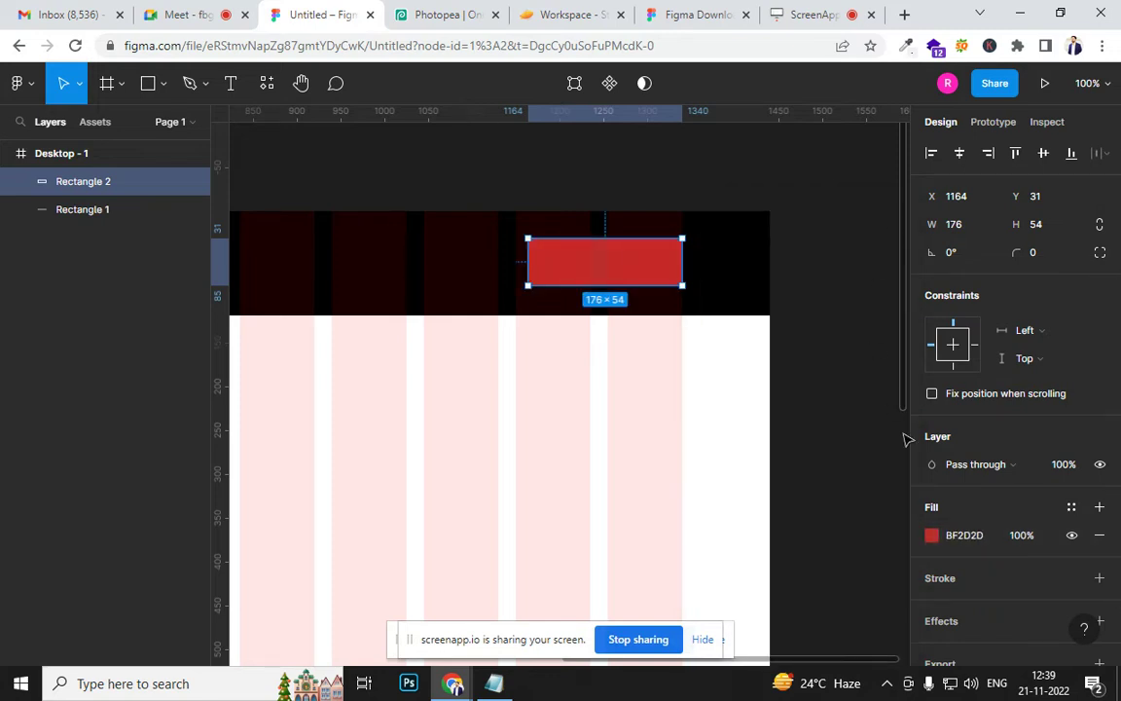
Undo the button's red fill and apply the Blue 2 color style to it after trying the Orange style
key("ctrl+z")
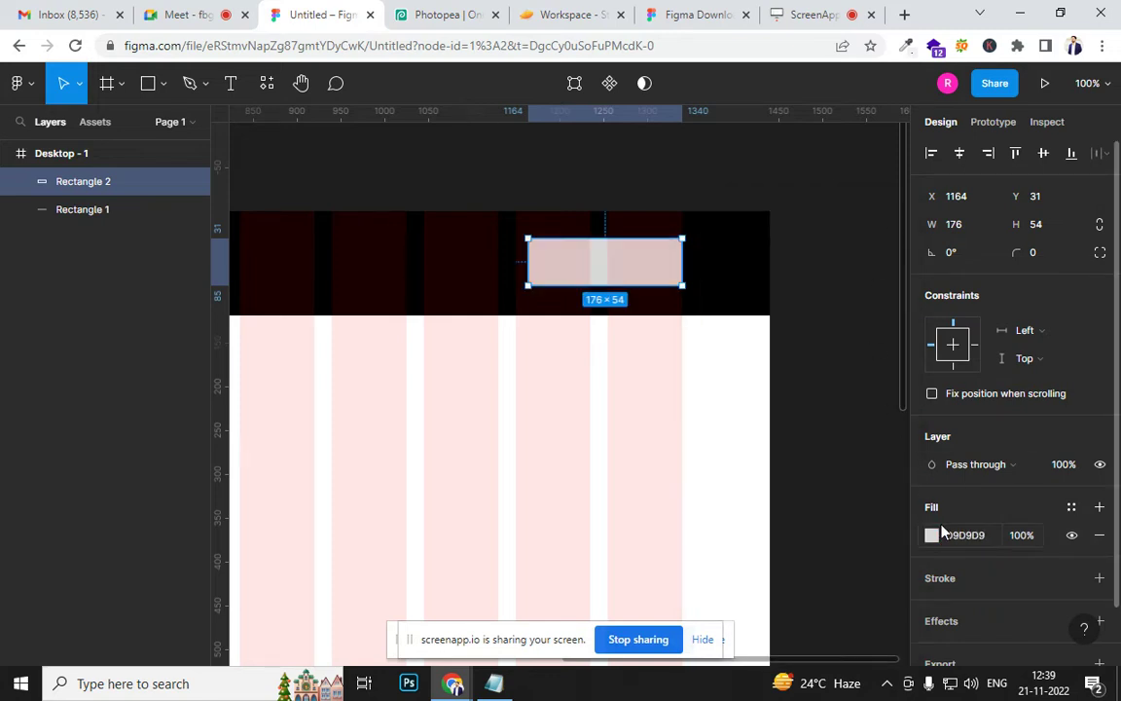
left_click(1070, 510)
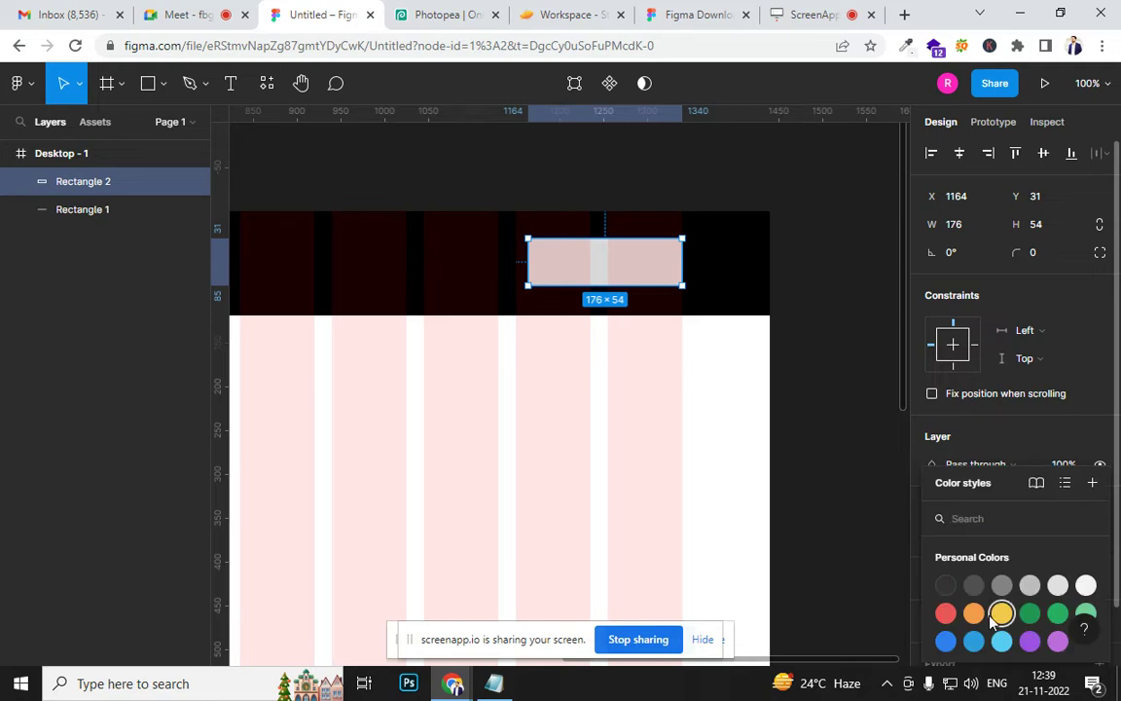
key("Escape")
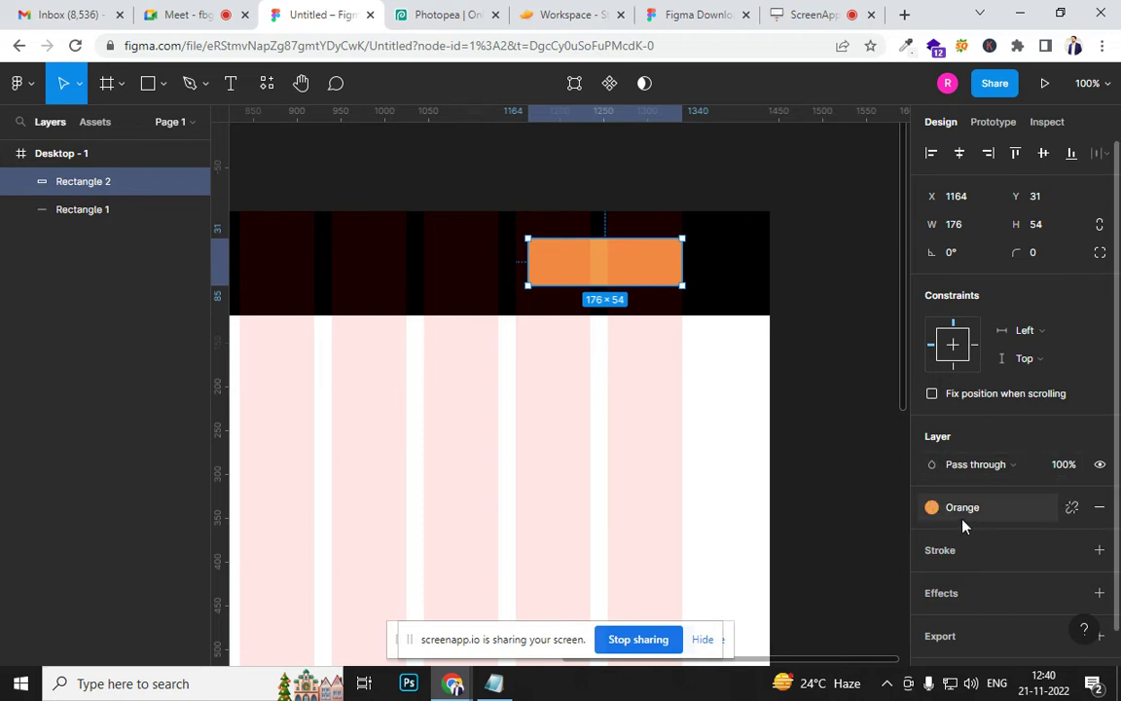
left_click(932, 508)
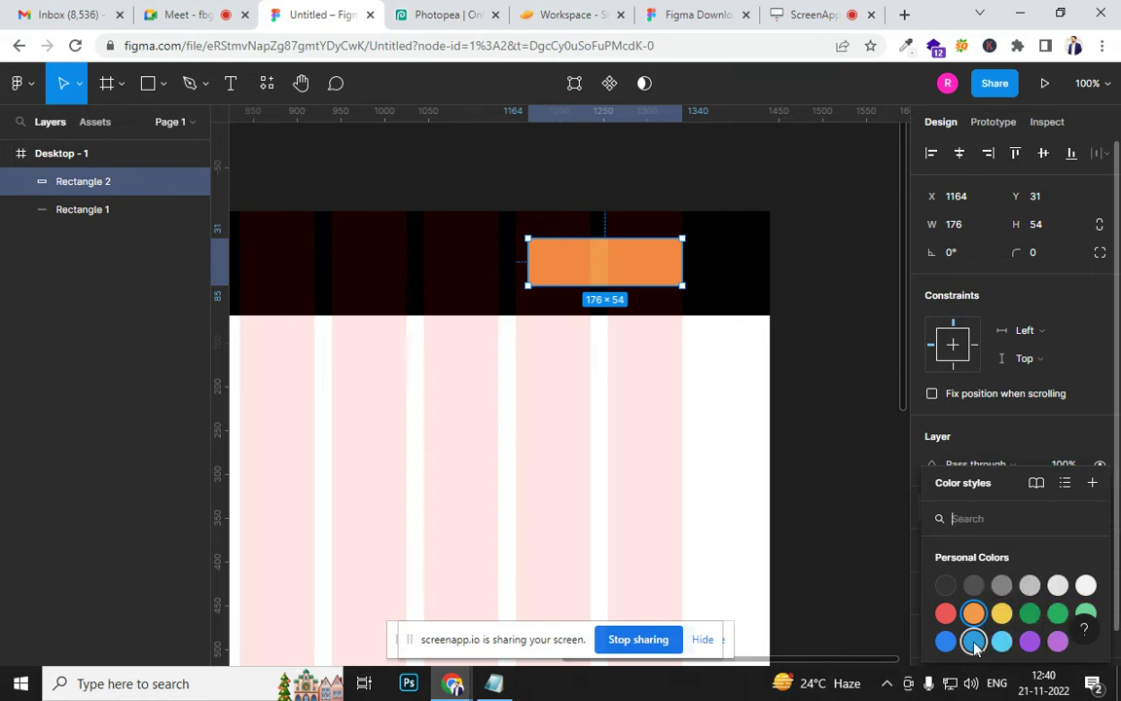
key("Escape")
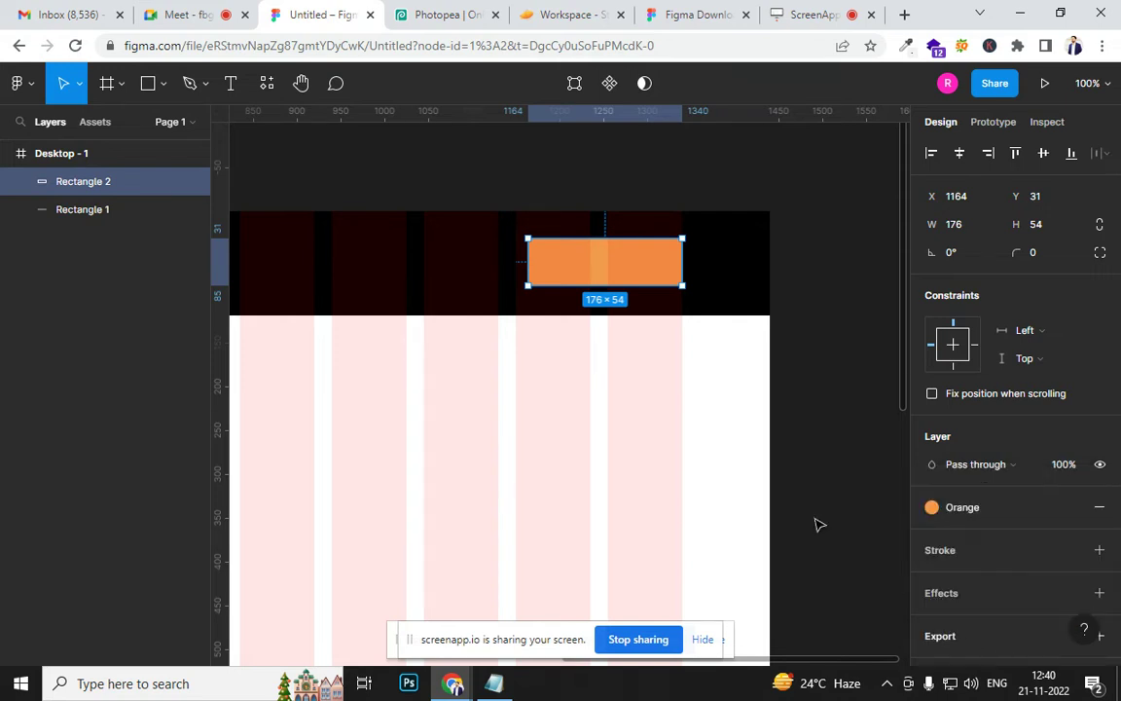
key("ctrl+z")
Set the corner radius of the blue button rectangle to 8
left_click(514, 196)
left_click(559, 243)
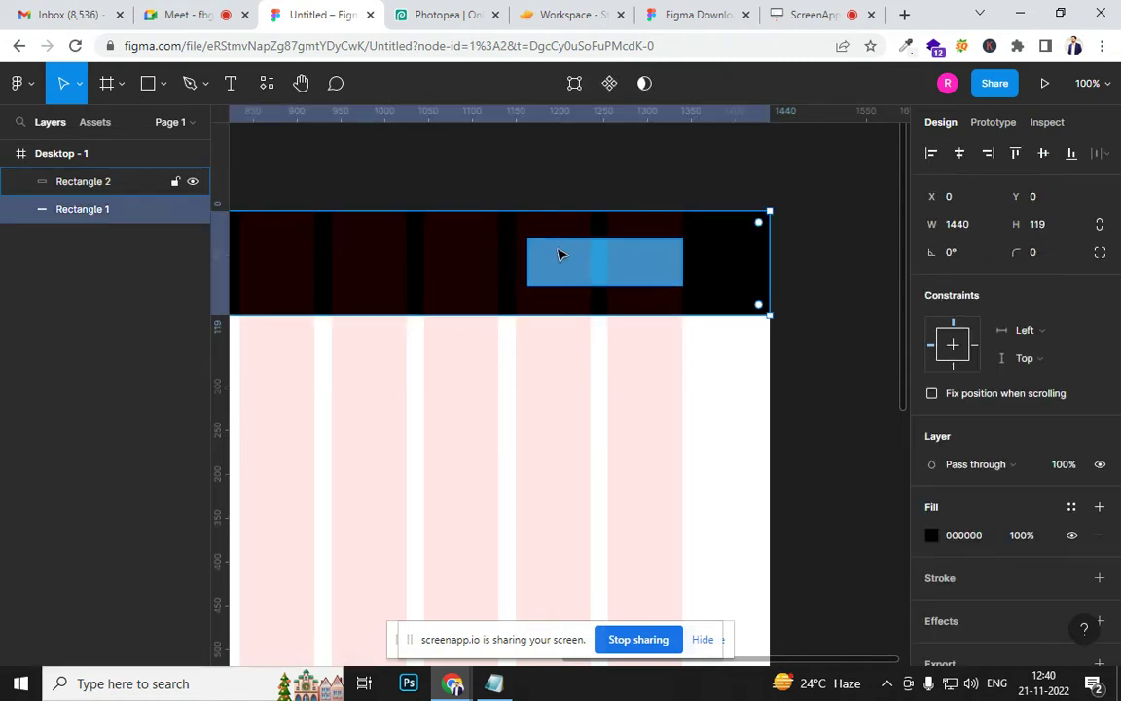
left_click(542, 255)
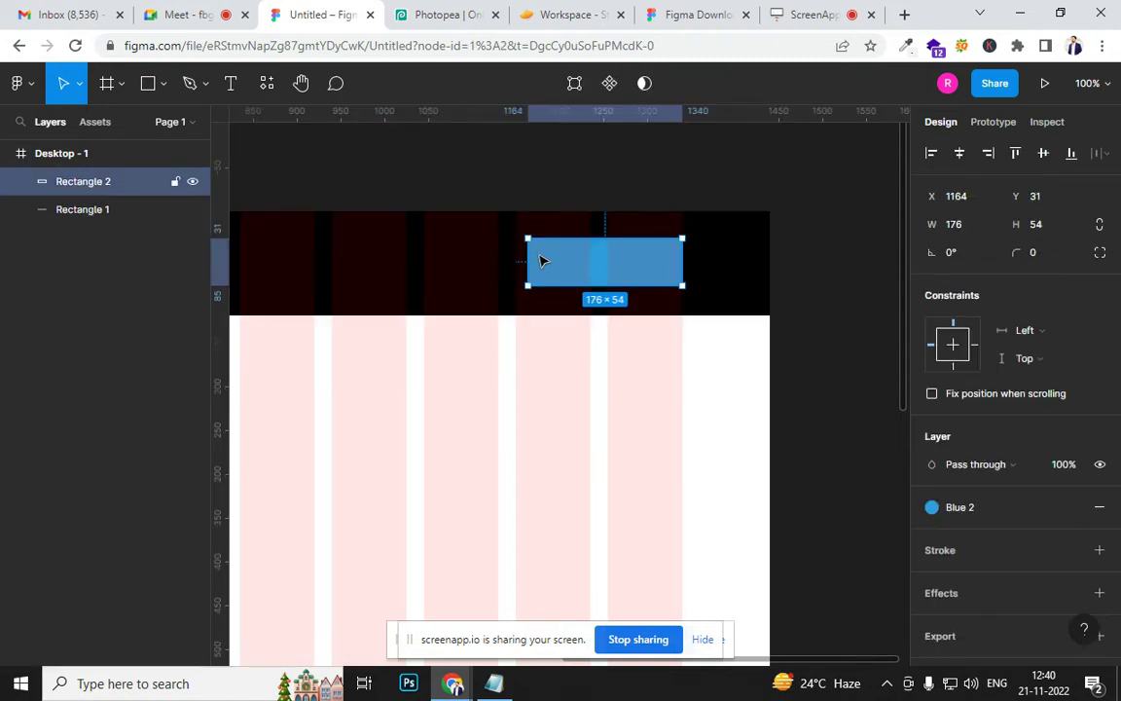
left_click(1038, 256)
type("8")
key("Return")
Try reducing only the button's upper-right and lower-left corner radii to 0 on the canvas, and undo these corner changes
key("ctrl+plus")
key("ctrl+plus")
left_click_drag(641, 183, 497, 670)
scroll(313, 408, "left", 1)
scroll(313, 408, "down", 1)
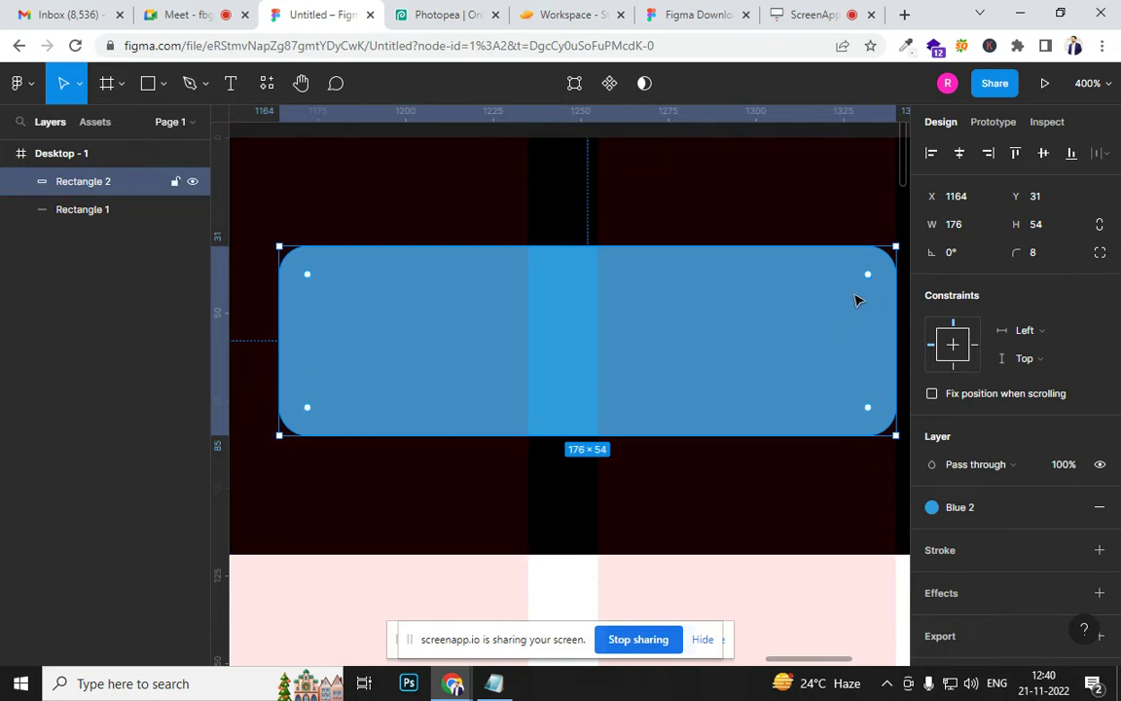
left_click_drag(869, 275, 903, 254)
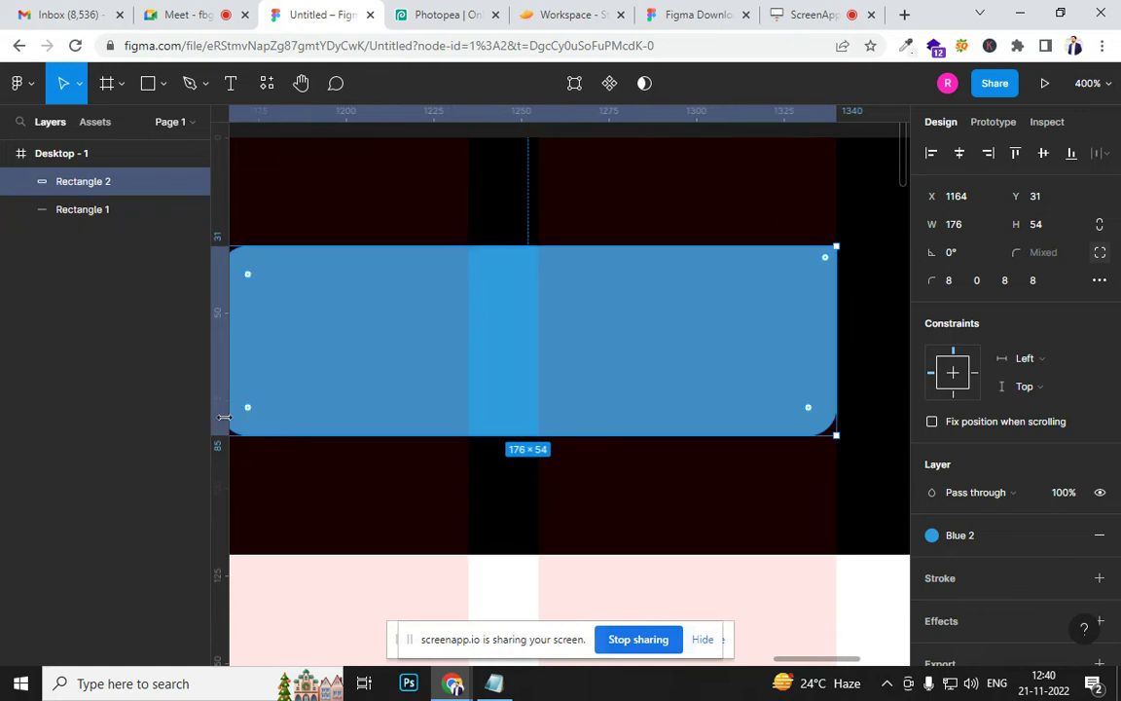
left_click_drag(247, 409, 365, 440)
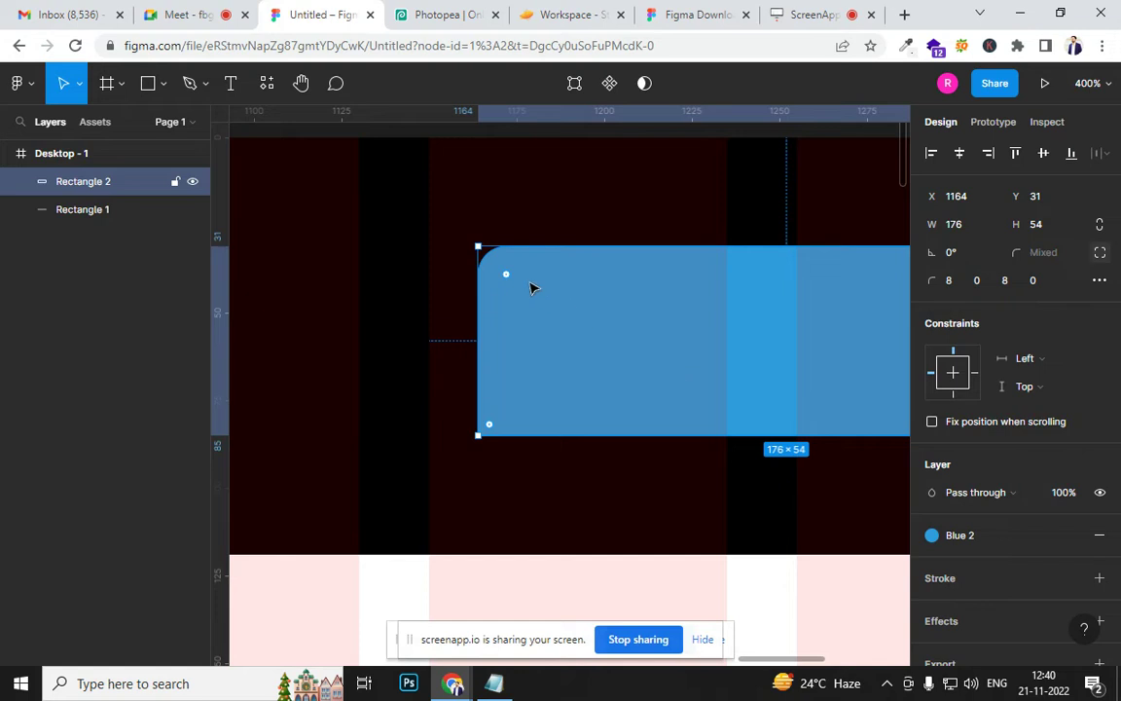
left_click_drag(506, 277, 522, 292)
key("ctrl+z")
key("ctrl+z")
key("ctrl+z")
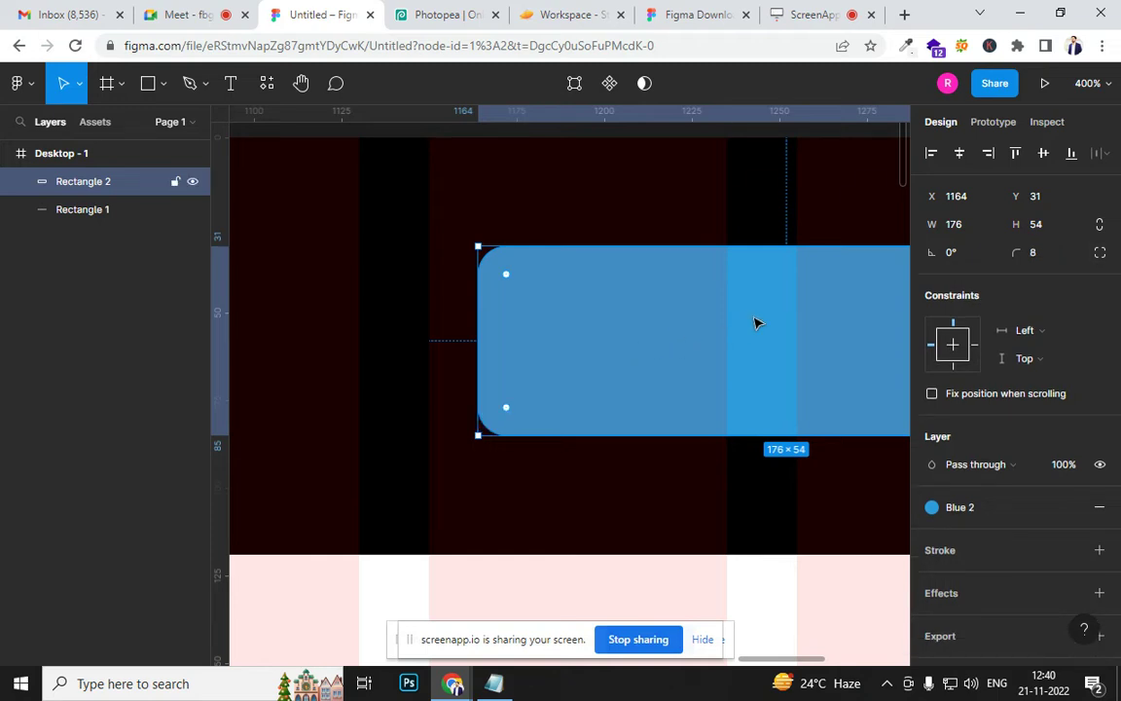
Show the button's individual corner radii and set the upper-right and lower-left ones to 0
left_click(1100, 254)
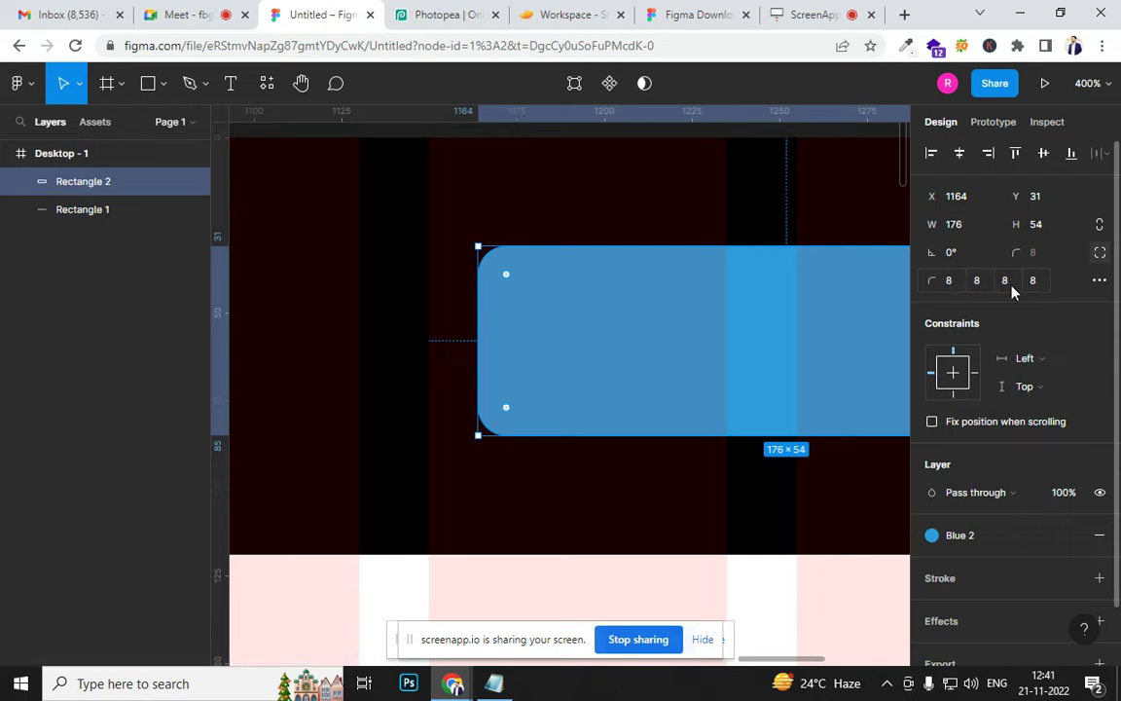
left_click(979, 286)
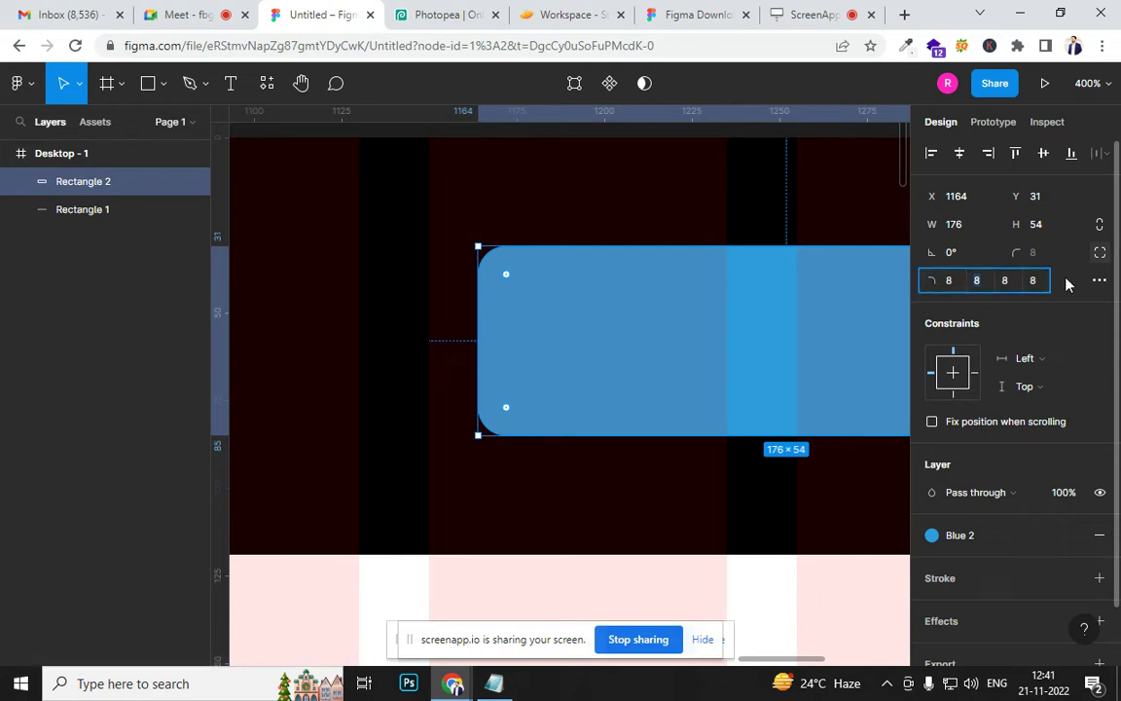
type("0")
left_click(1034, 282)
type("0")
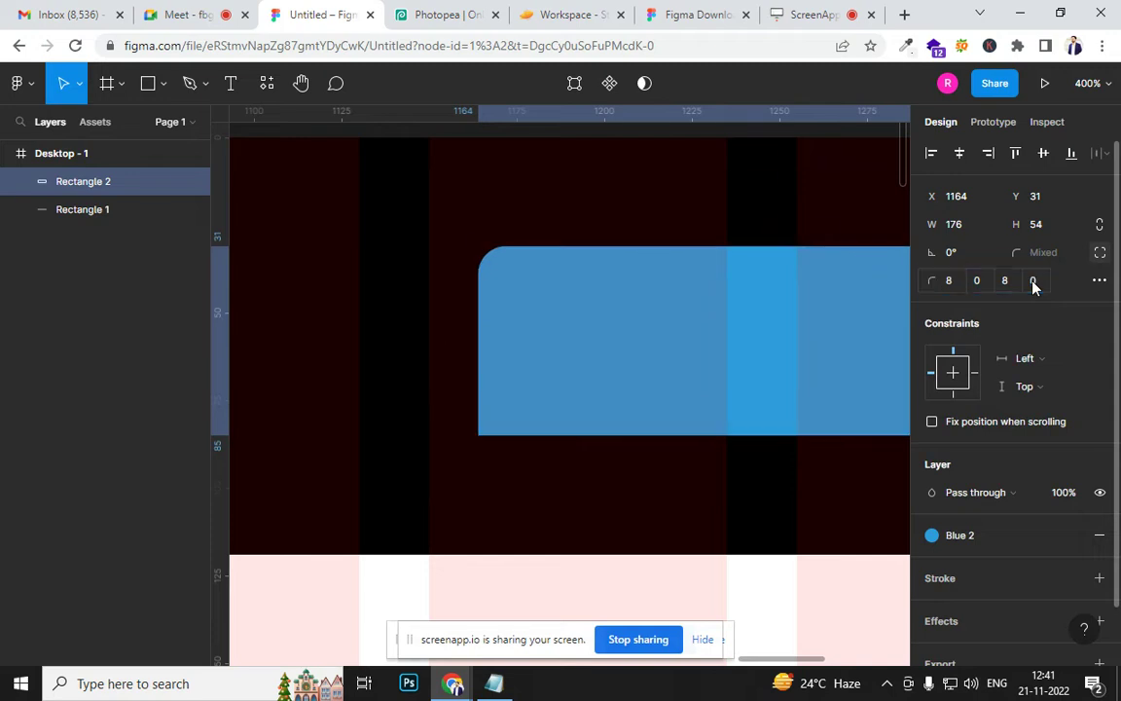
left_click(703, 220)
left_click_drag(703, 220, 732, 308)
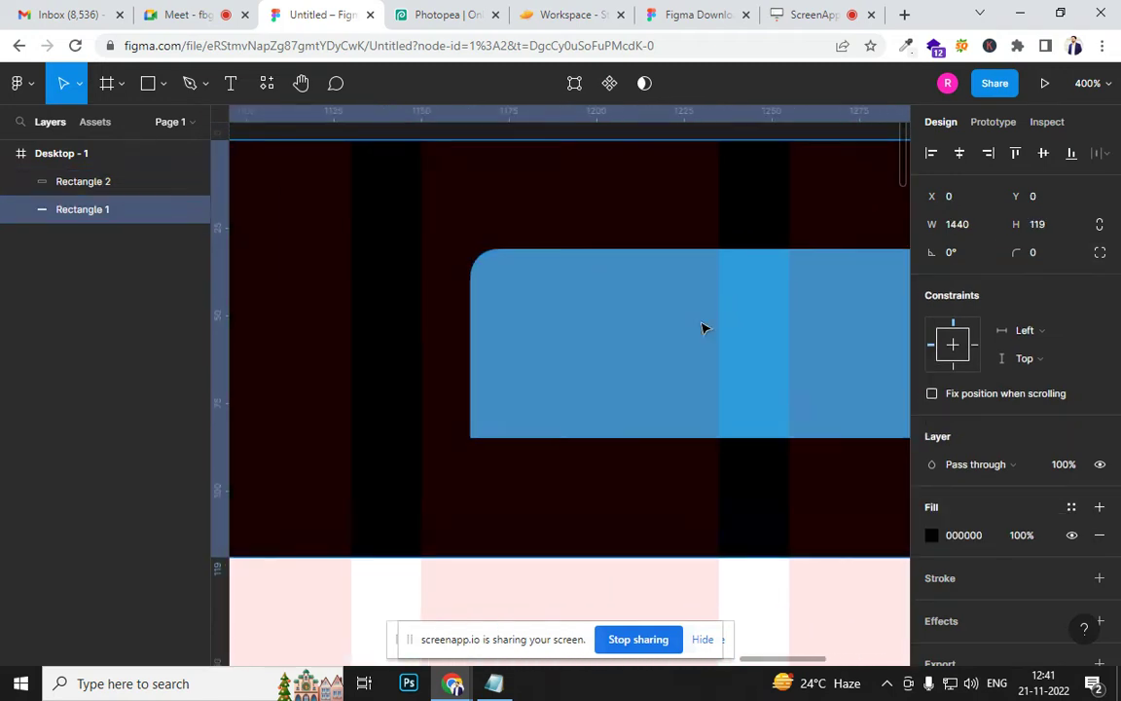
Set the button's lower-left and upper-right corner radii back to 8
left_click(702, 325)
left_click(1024, 283)
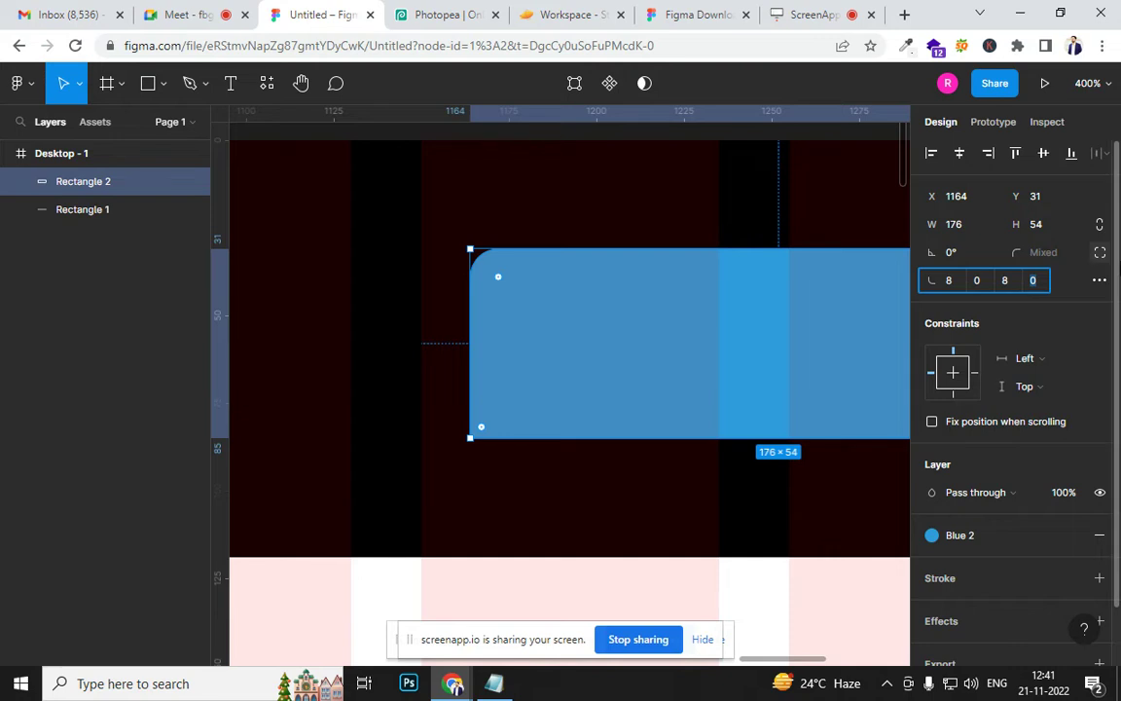
key("Return")
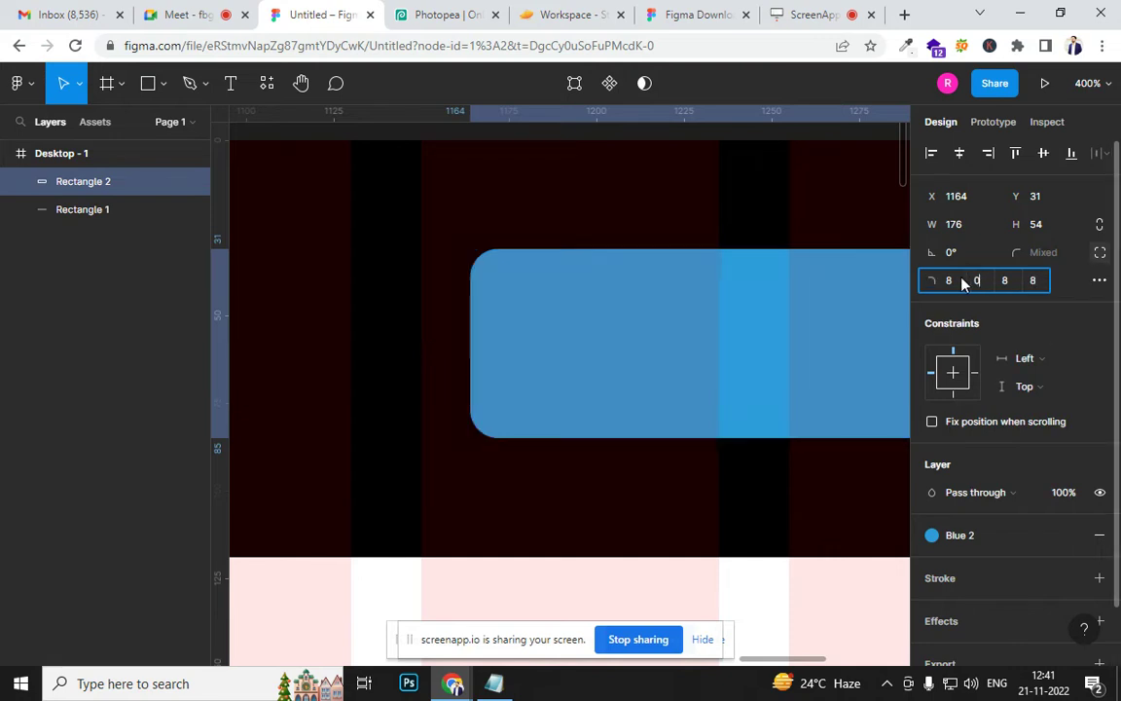
type("8")
key("Return")
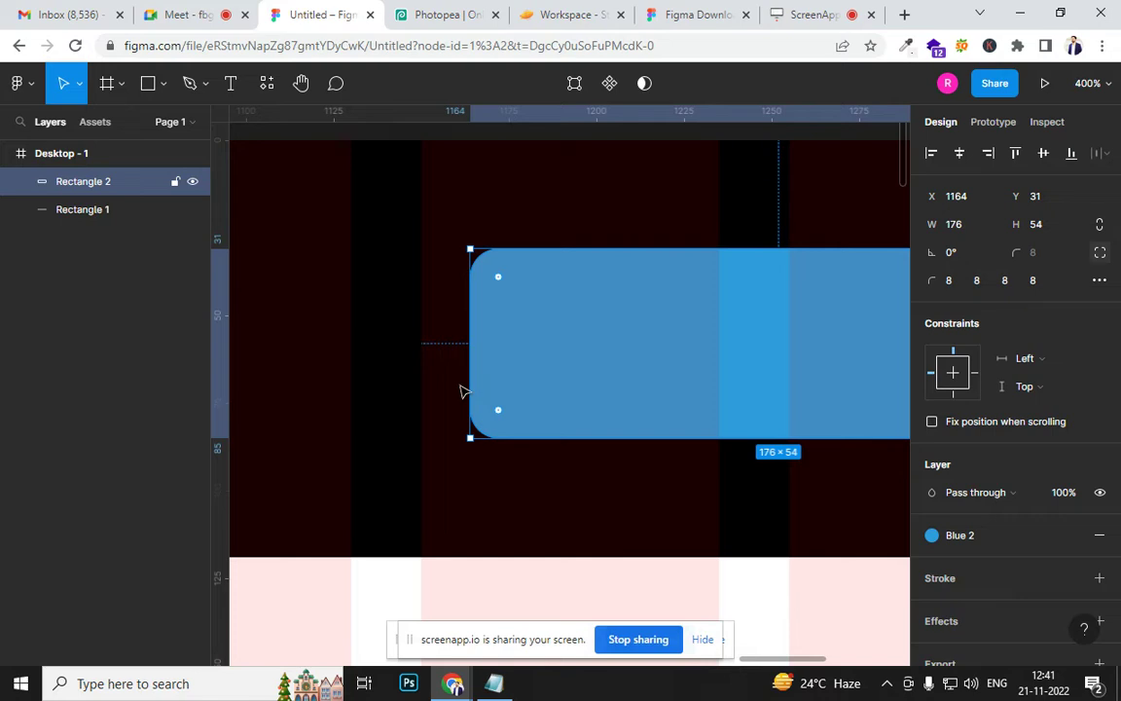
Add the text DOWNLOAD in the black header, in the free area before the button
left_click(458, 440)
left_click_drag(458, 440, 868, 529)
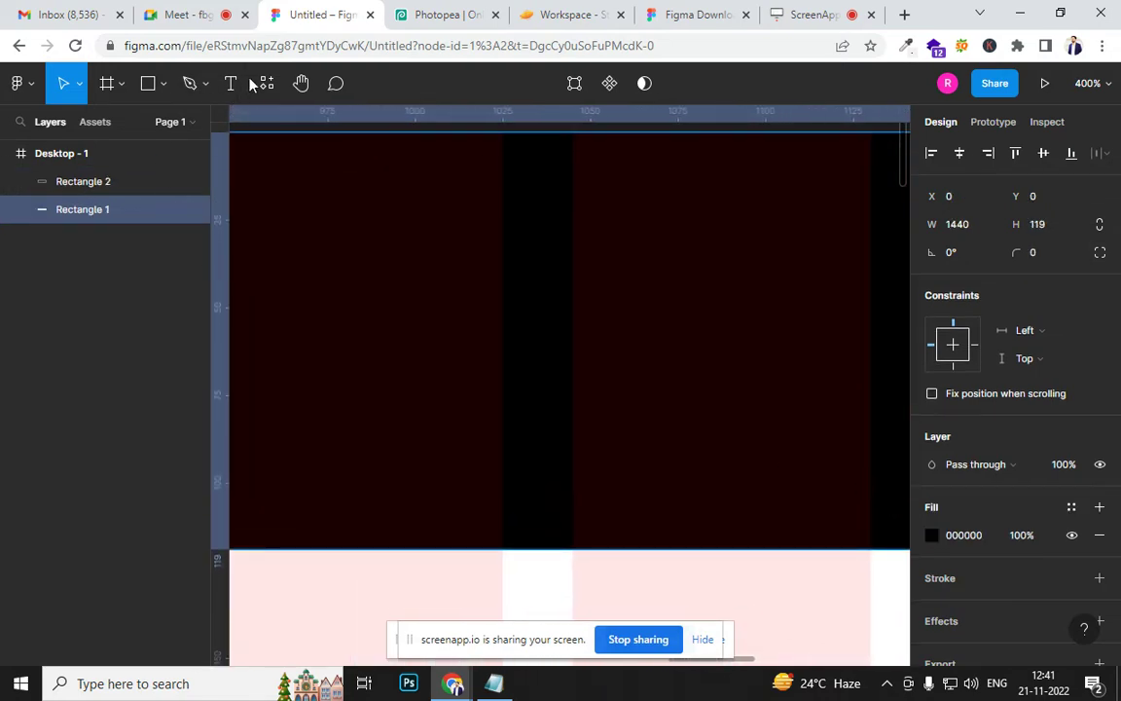
left_click(231, 84)
left_click(506, 308)
type("d")
key("BackSpace")
type("DOWE")
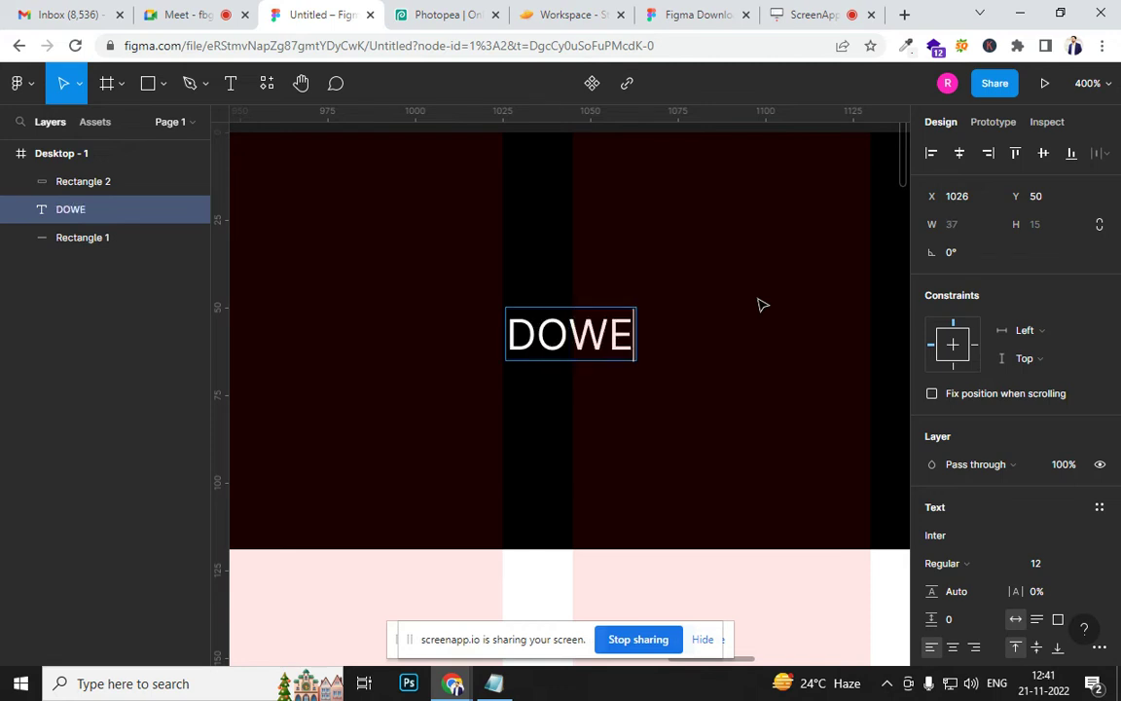
key("BackSpace")
type("NLOAD")
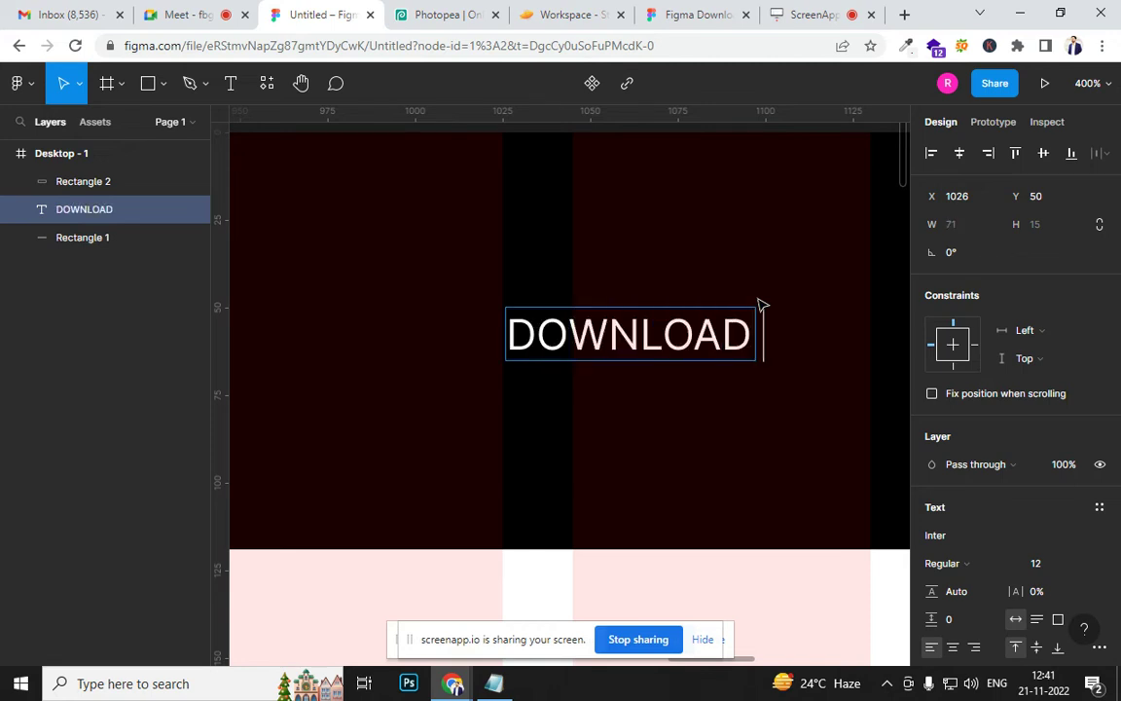
type(" B")
key("BackSpace")
key("Escape")
Select the DOWNLOAD text and the button together, try aligning their horizontal centers, undo that, and align their right edges instead
scroll(723, 415, "down", 2)
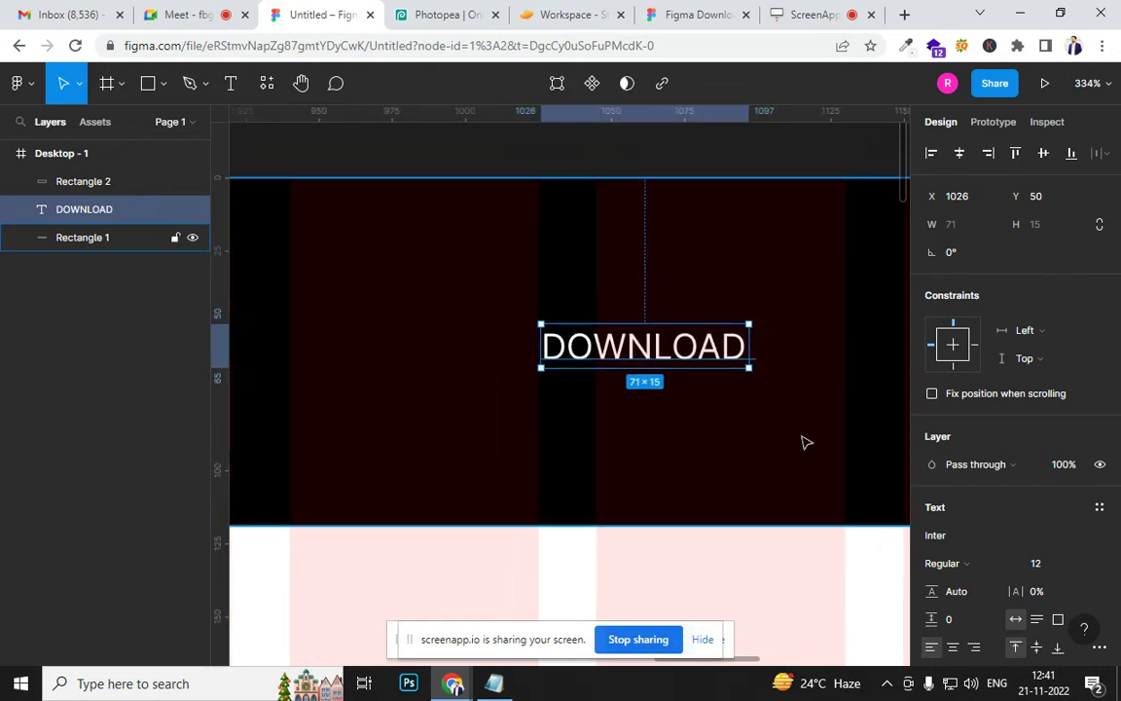
left_click(804, 443)
left_click(607, 354)
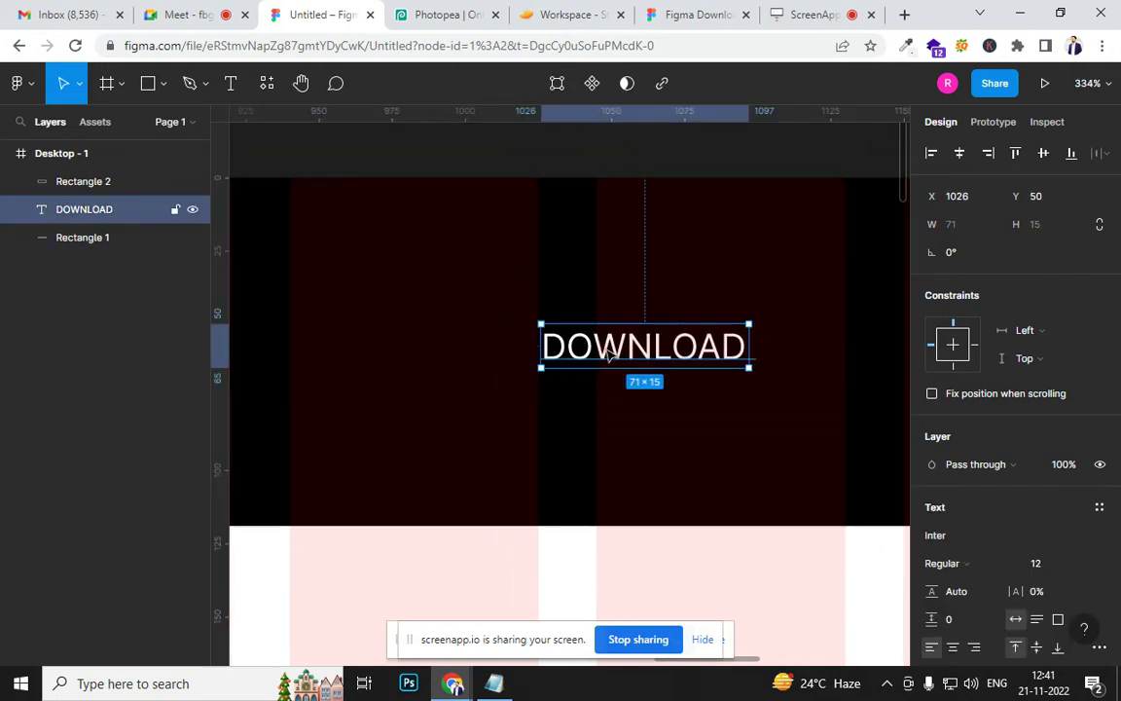
scroll(607, 355, "down", 4)
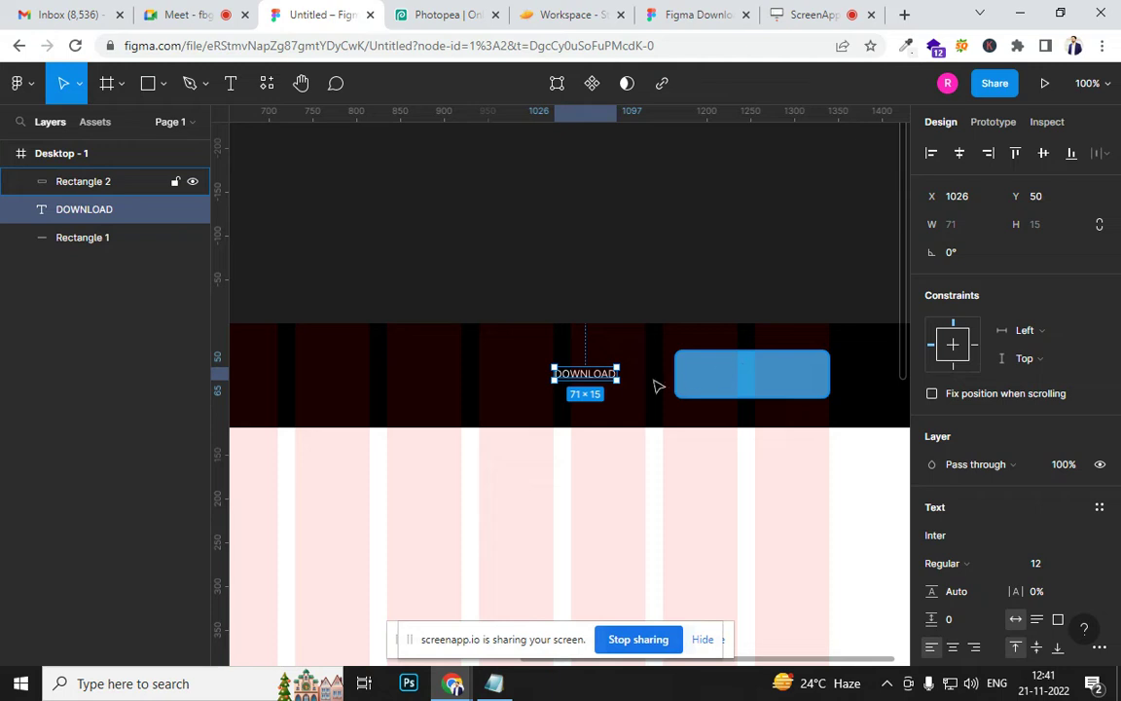
left_click(675, 378, "shift")
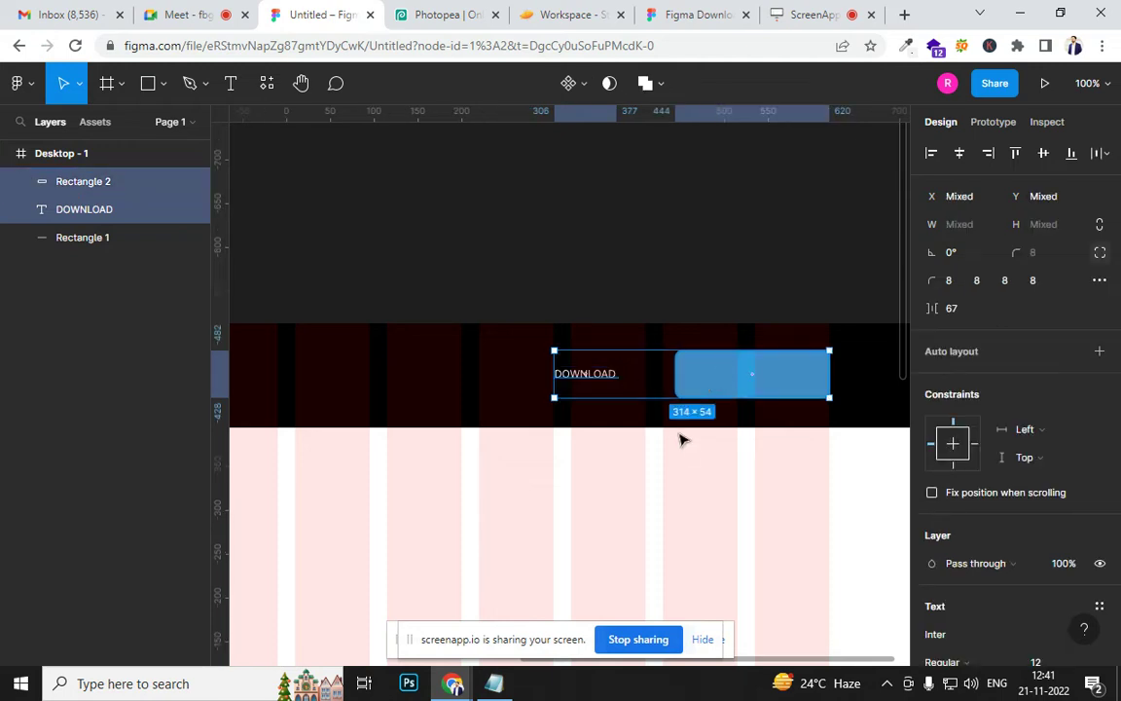
left_click(965, 161)
key("ctrl+z")
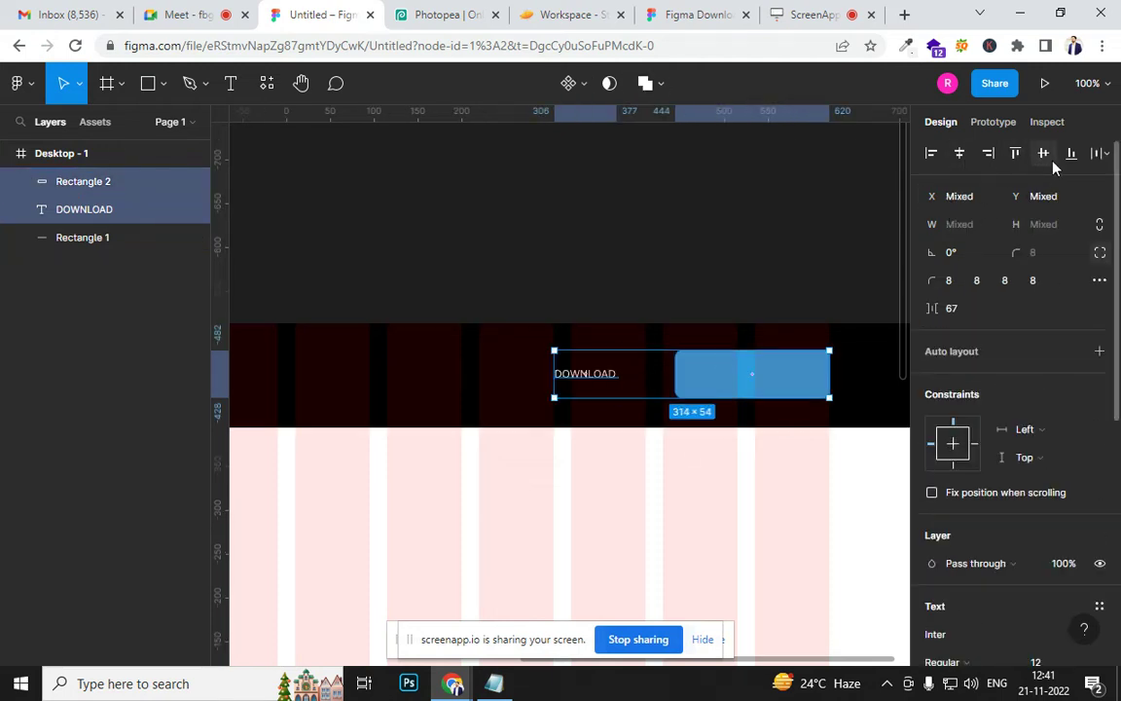
key("ctrl+shift+z")
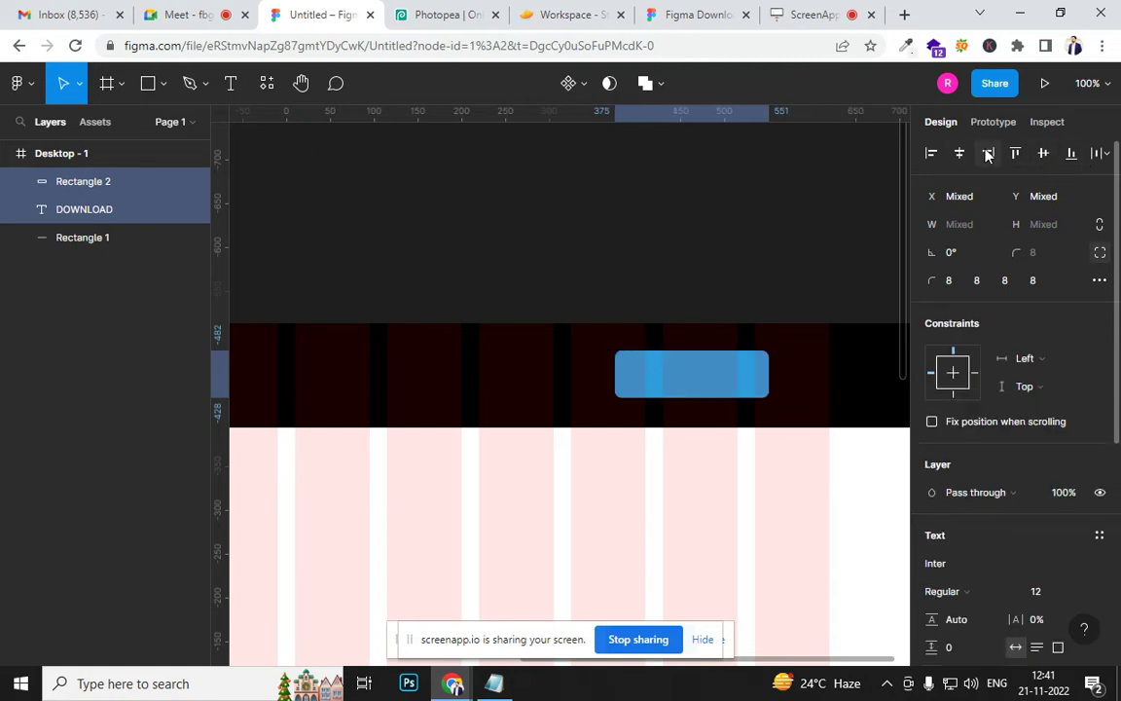
key("ctrl+z")
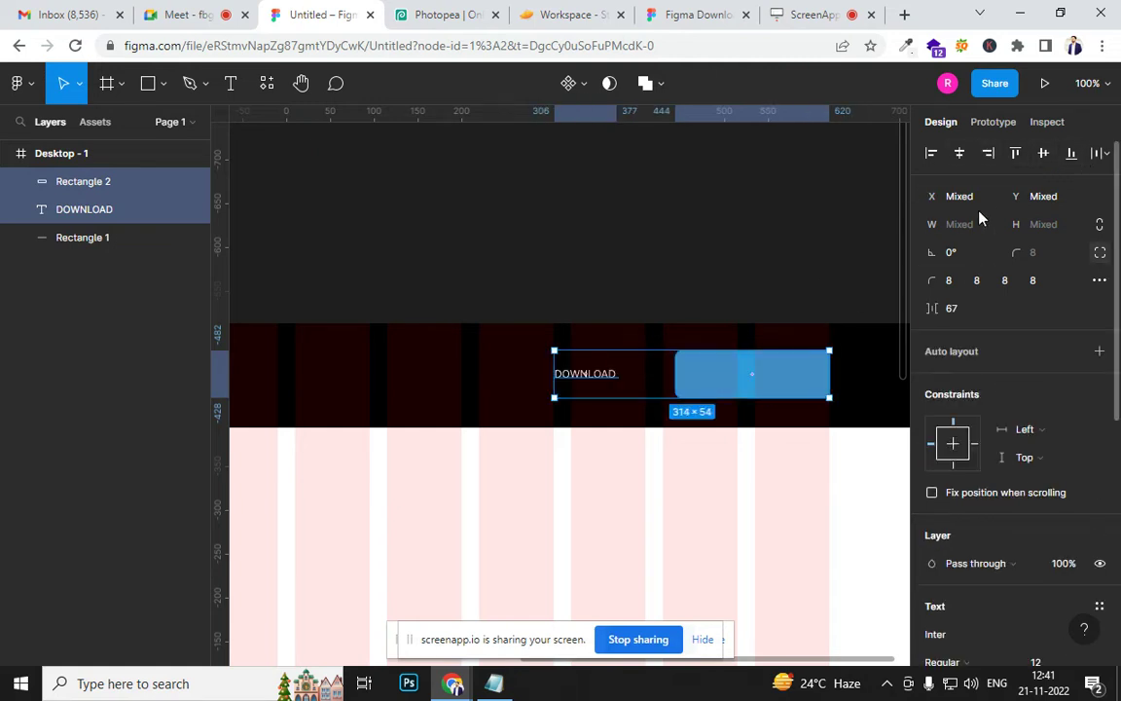
left_click(988, 156)
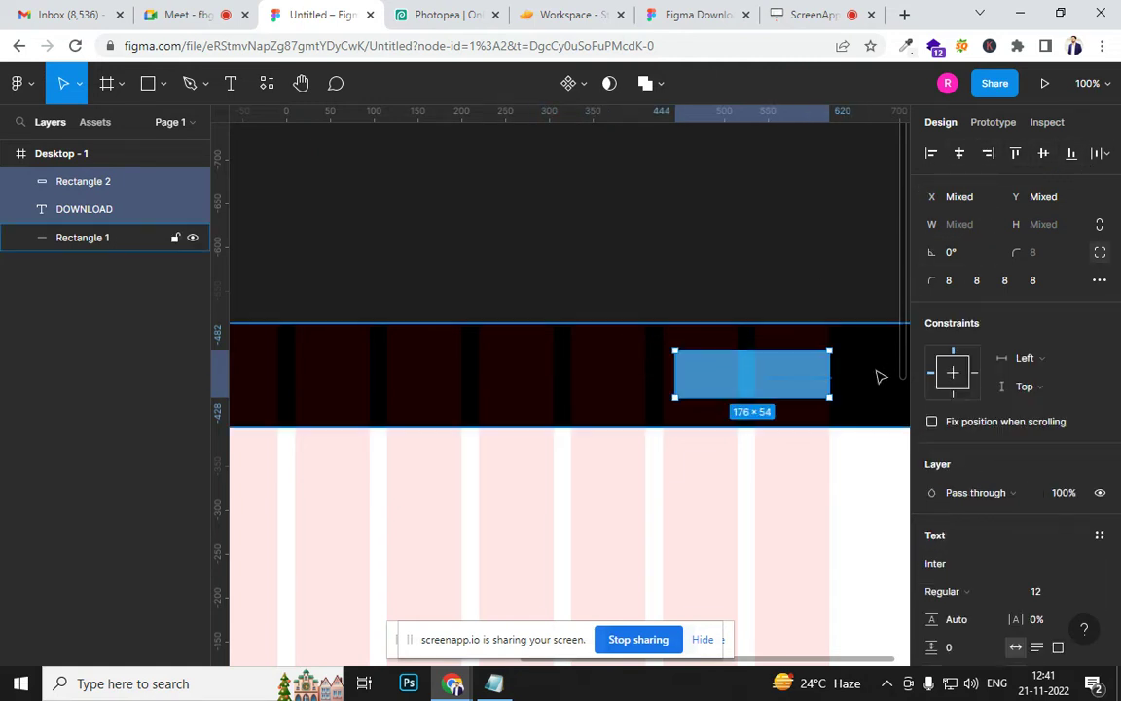
Move the DOWNLOAD text layer above the button's Rectangle 2 in the layer order
left_click(445, 285)
left_click(77, 216)
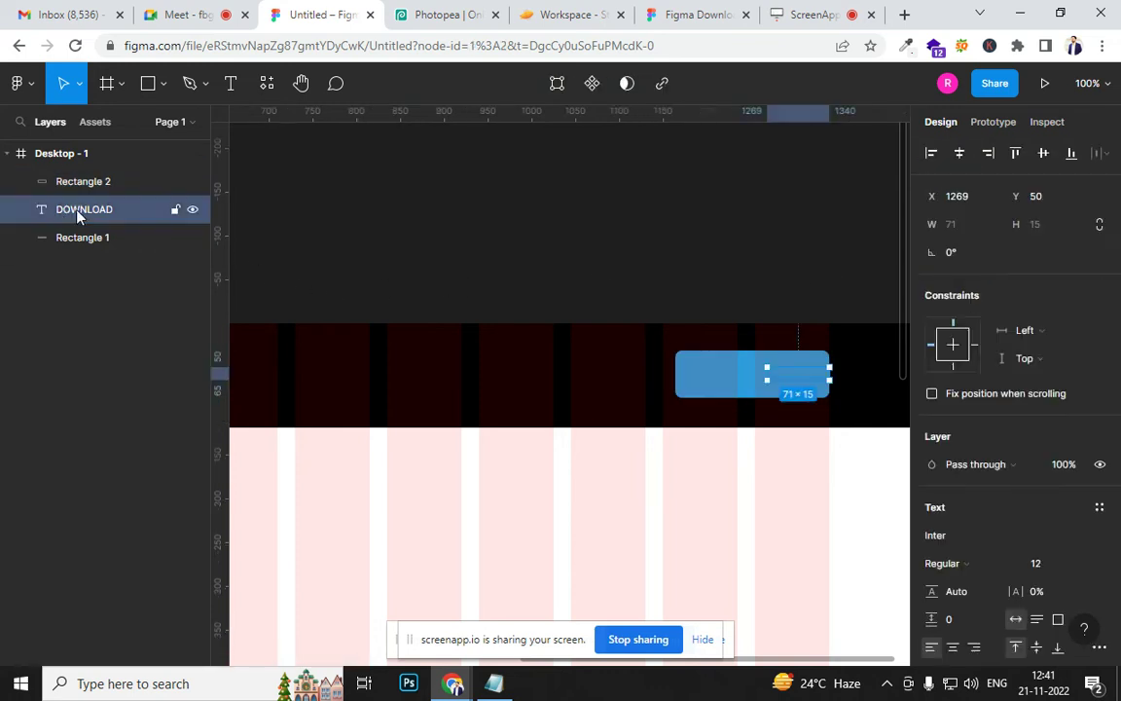
left_click_drag(77, 216, 78, 180)
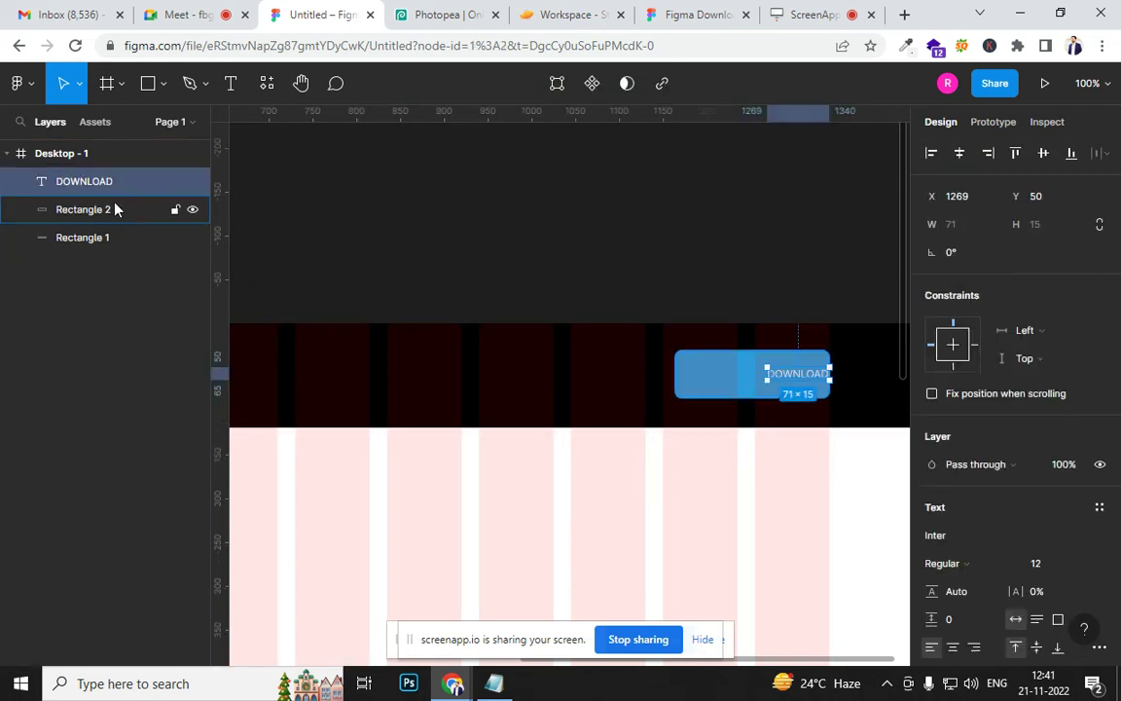
key("ctrl+z")
key("ctrl+shift+z")
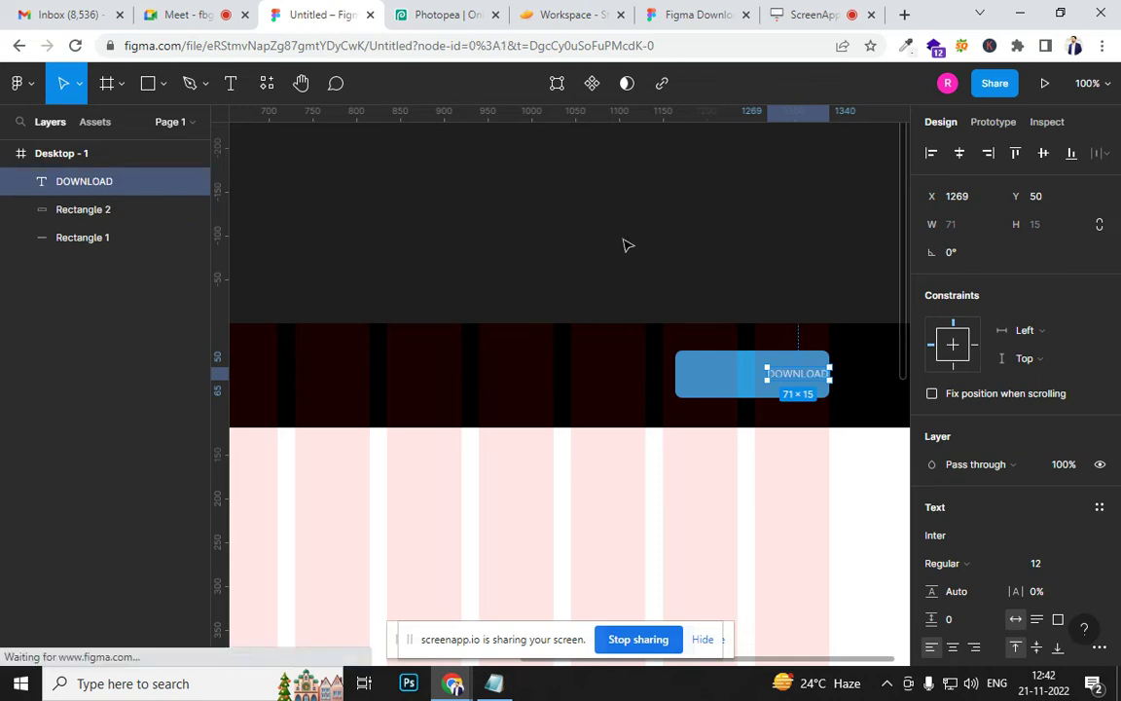
Align the left edges of the DOWNLOAD text and the button rectangle
left_click(626, 242)
key("ctrl+equal")
scroll(622, 238, "right", 3)
scroll(622, 238, "down", 1)
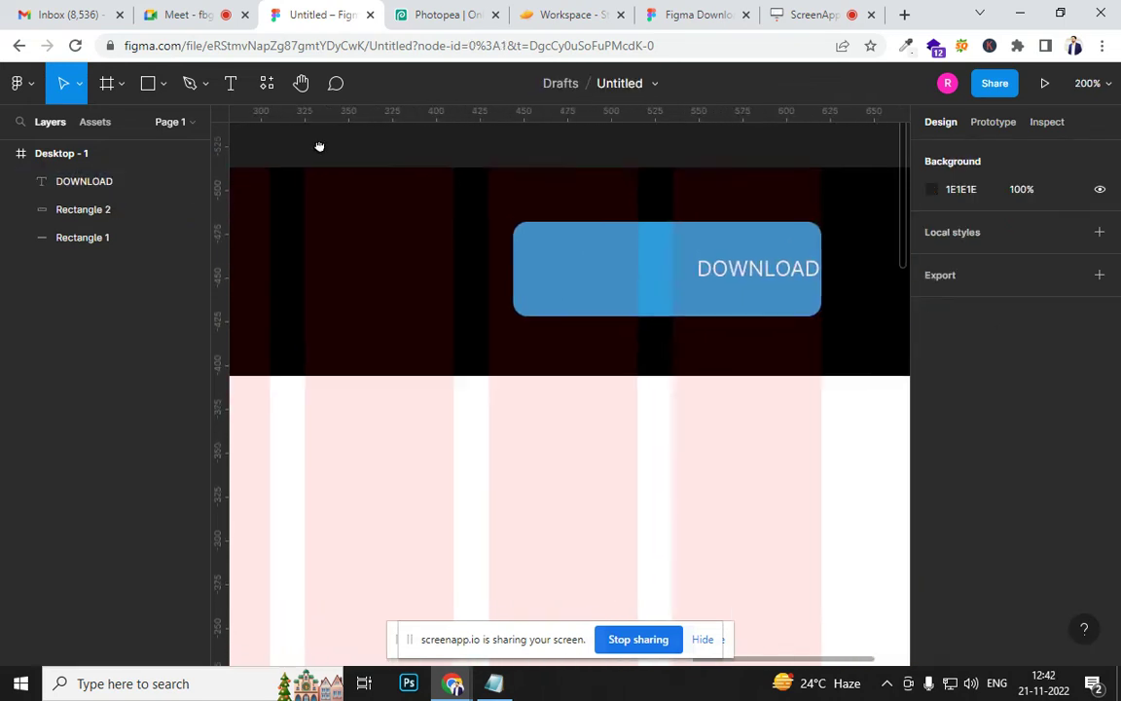
left_click(714, 270)
left_click(530, 271, "shift")
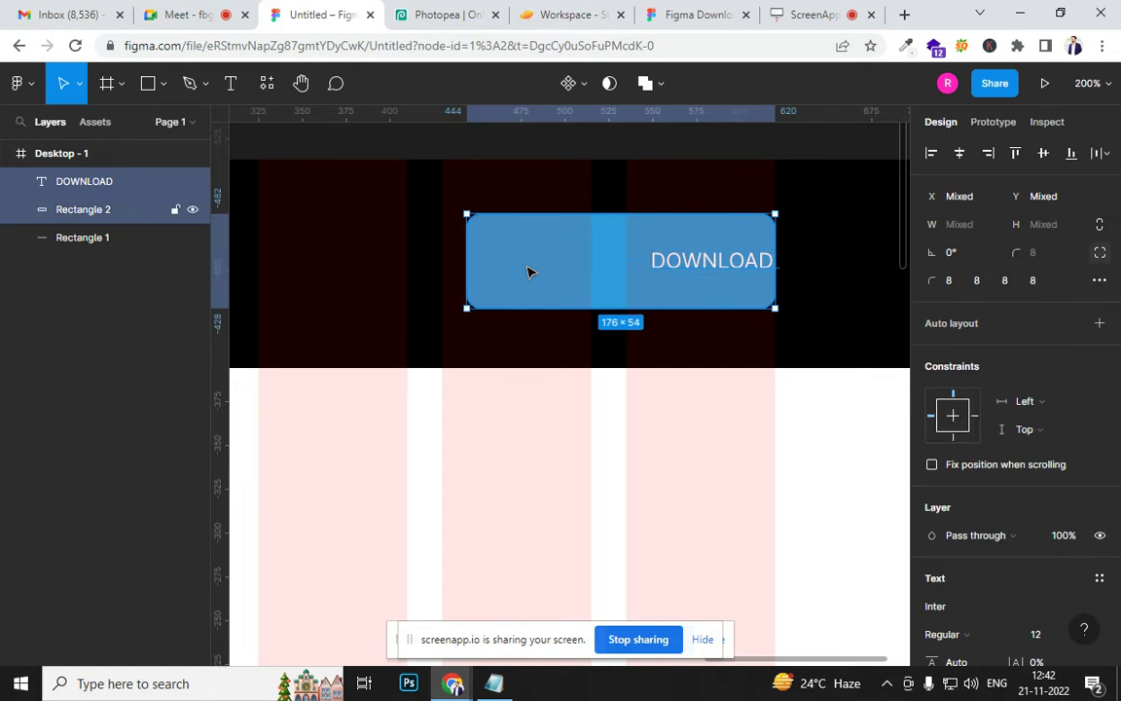
left_click(933, 154)
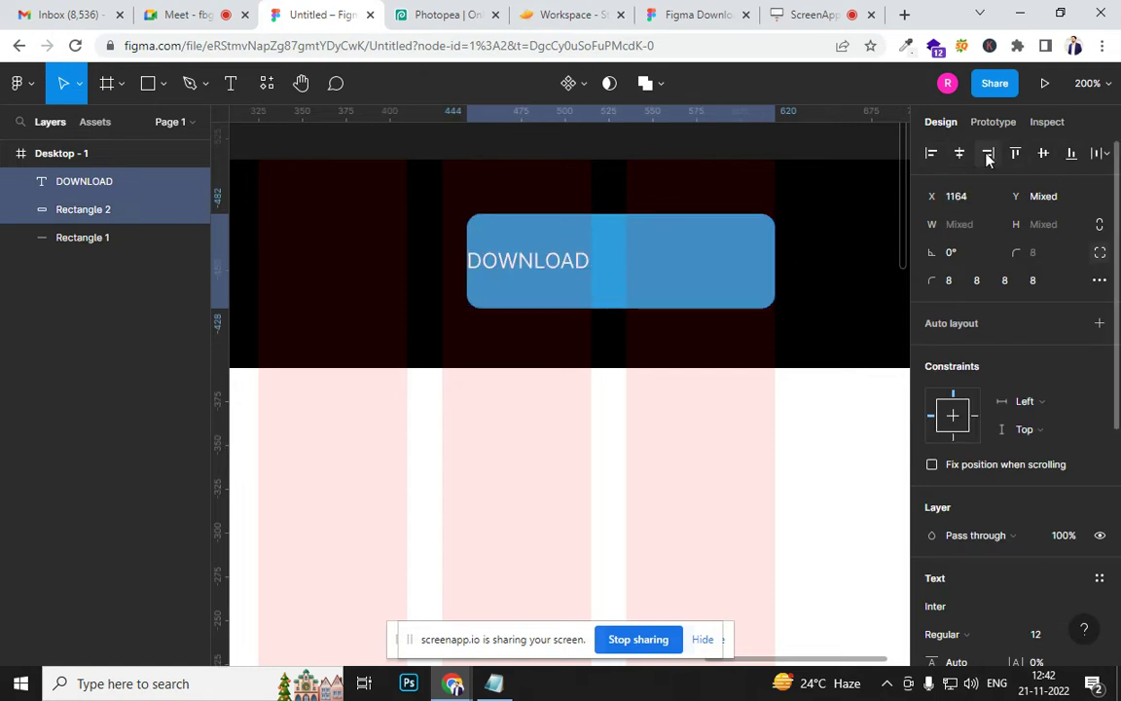
Try the right, top and bottom alignments on the DOWNLOAD text and button, settling on horizontal and vertical centering
left_click(988, 154)
left_click(960, 154)
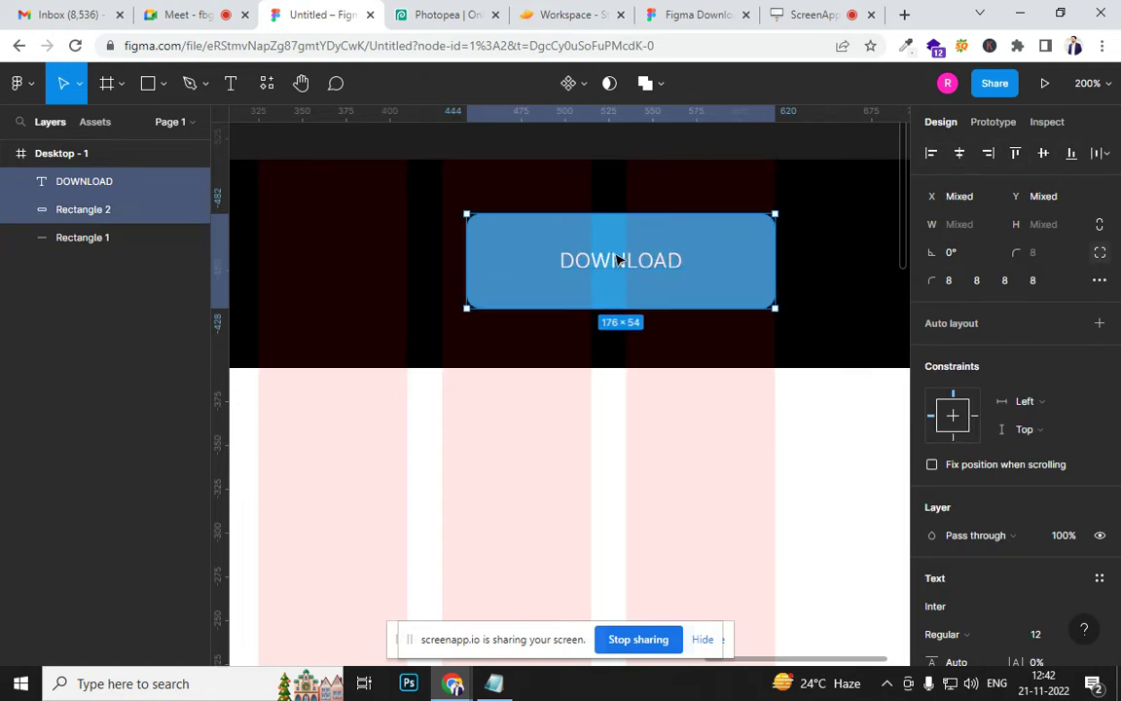
left_click(1016, 154)
left_click(1071, 154)
left_click(1044, 154)
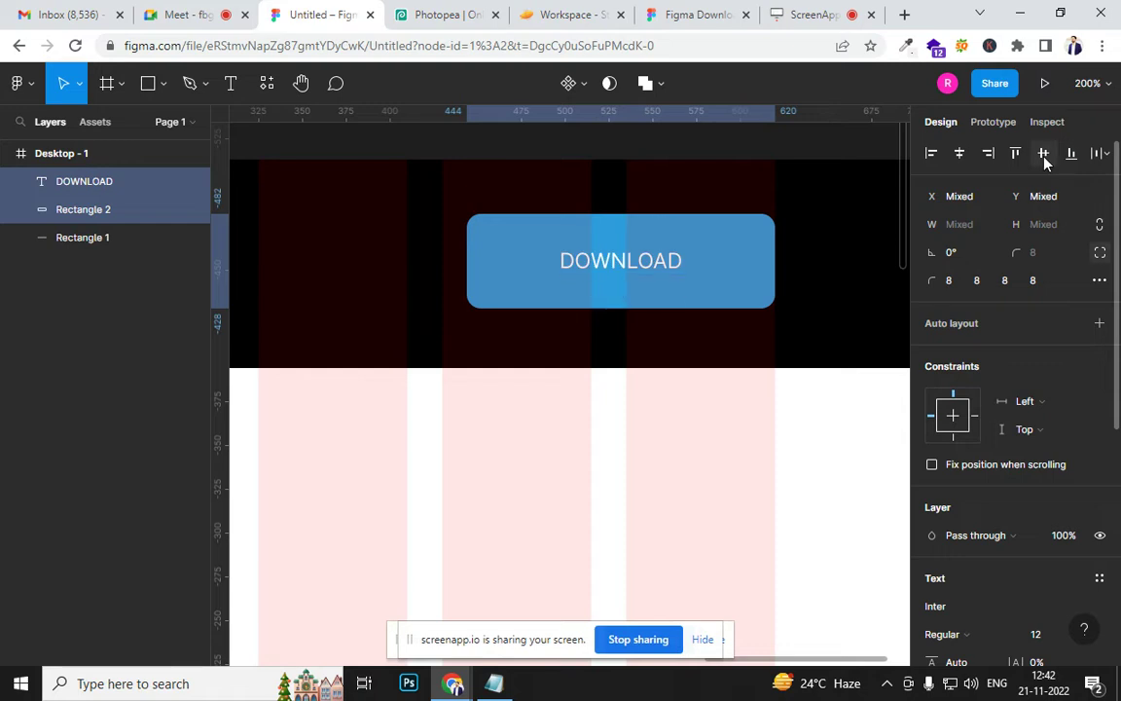
Add the text LOGO in the black header, within the first grid column
left_click(656, 153)
key("minus")
key("minus")
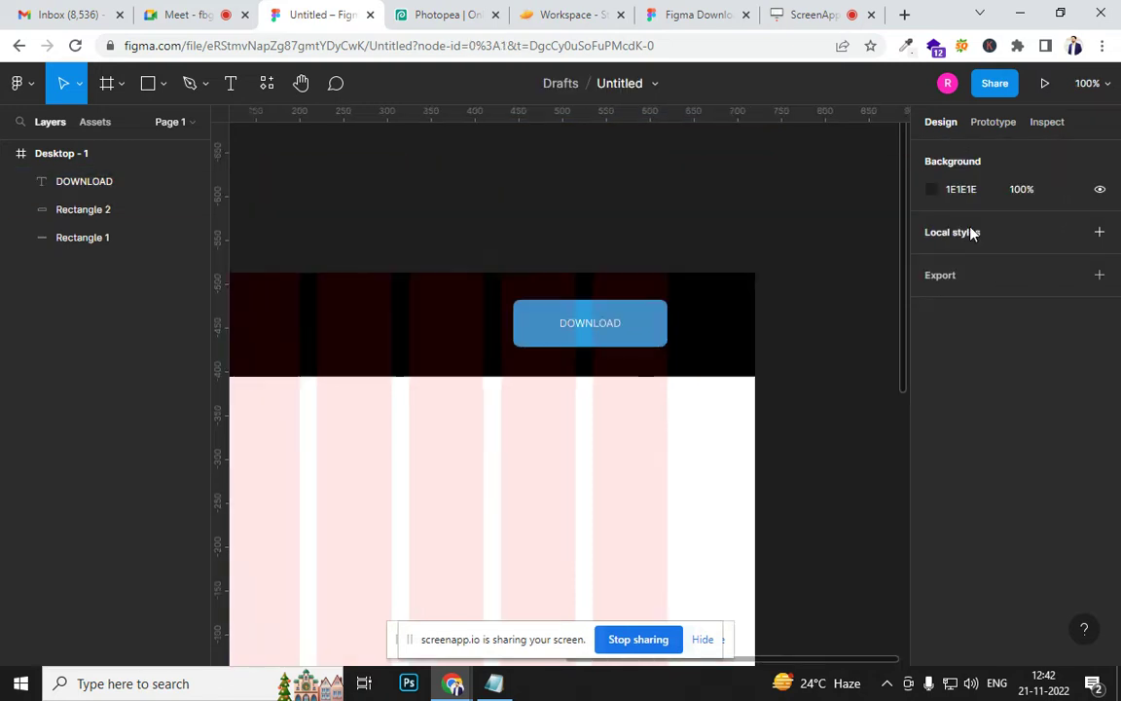
left_click_drag(471, 331, 776, 293)
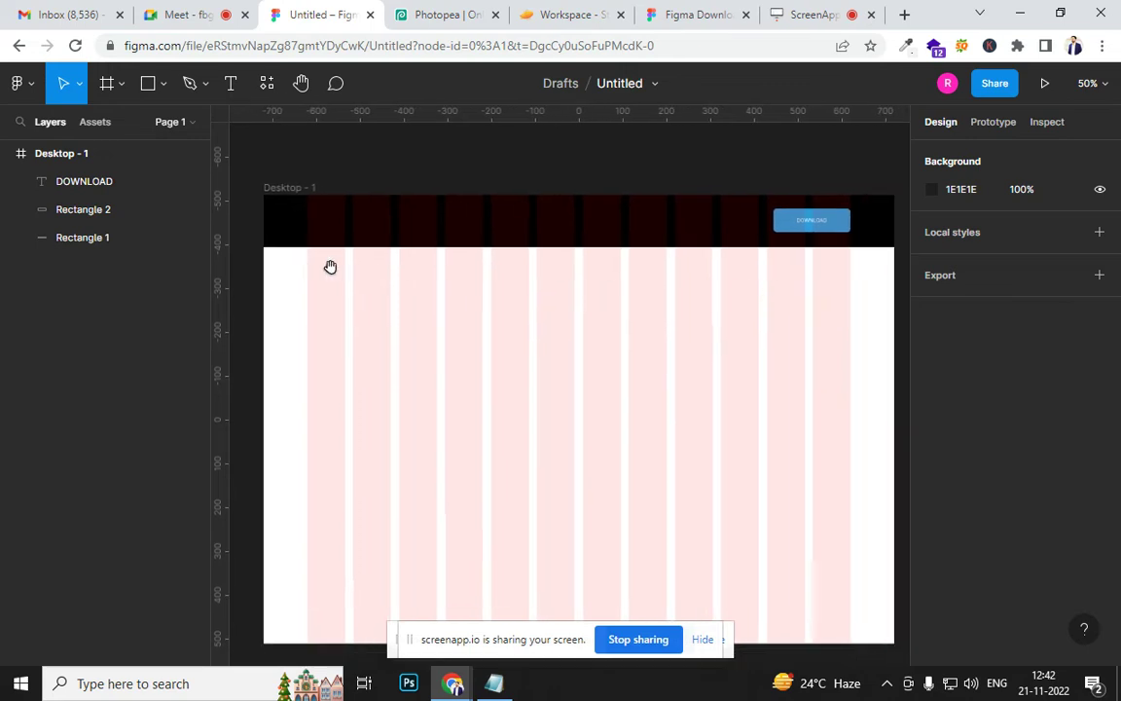
left_click_drag(337, 263, 475, 325)
left_click(489, 284)
key("Escape")
key("plus")
key("Escape")
left_click_drag(548, 278, 663, 477)
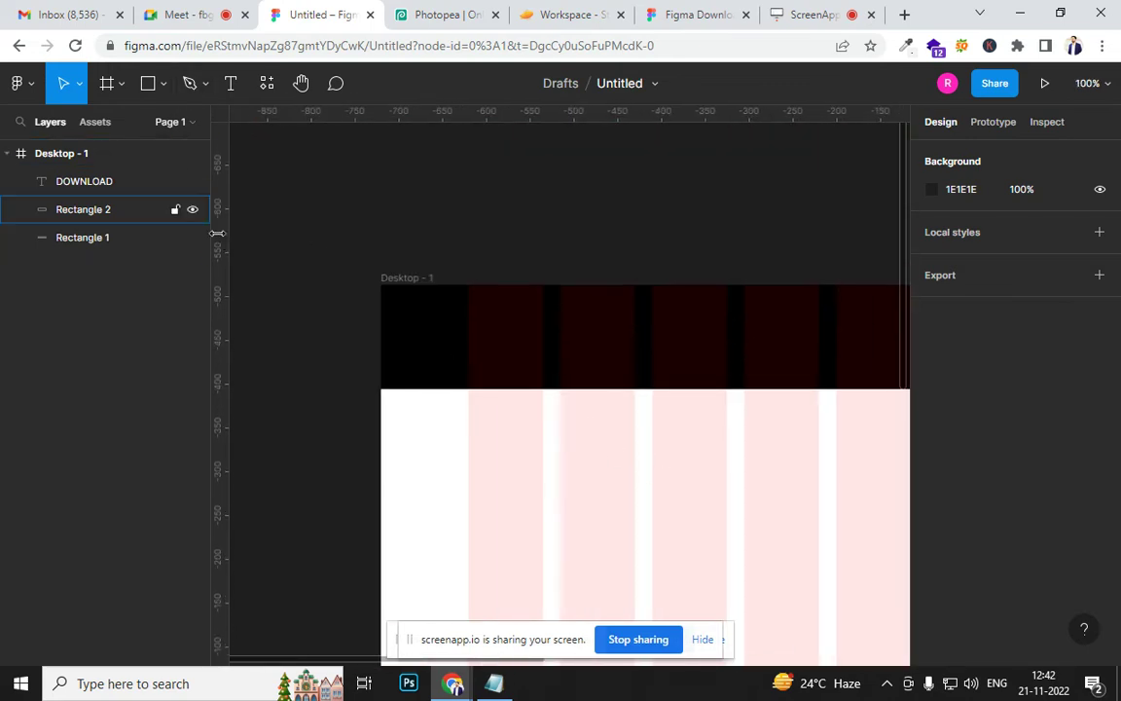
left_click(231, 84)
left_click(491, 331)
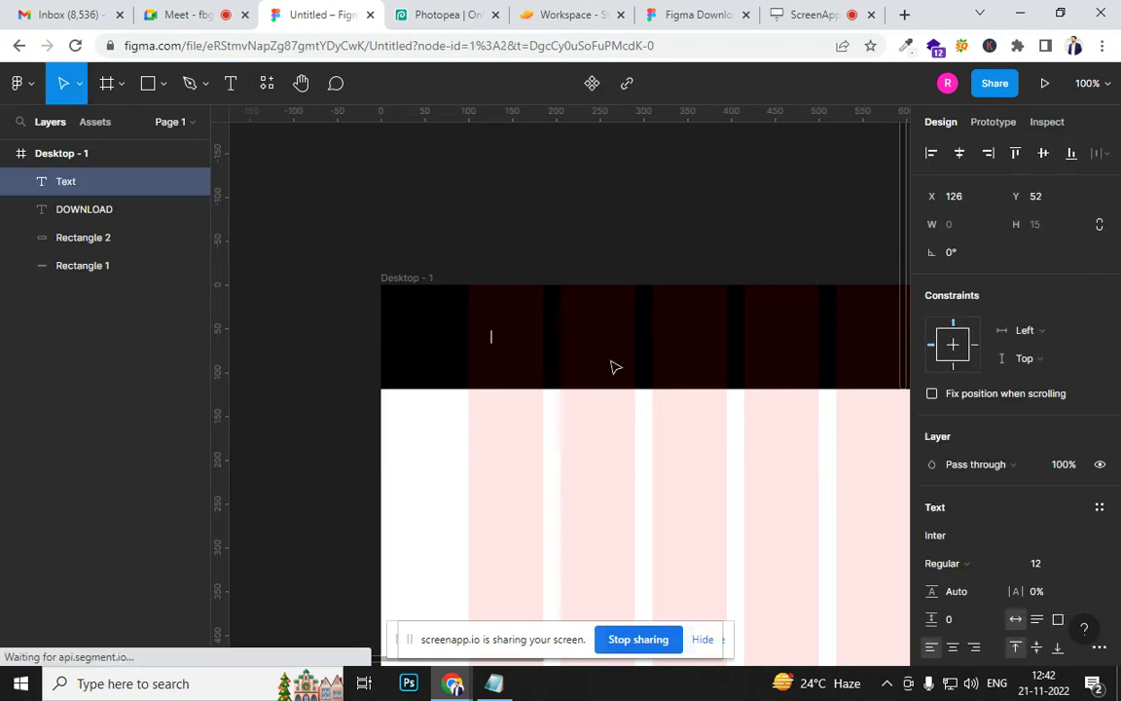
type("LOGO")
Enlarge the LOGO text to font size 38 and move it to the first grid column's left edge
key("ctrl+a")
key("ctrl+shift+period")
key("ctrl+shift+period")
key("ctrl+shift+period")
key("ctrl+shift+period")
key("ctrl+shift+period")
key("ctrl+shift+period")
key("ctrl+shift+period")
key("ctrl+shift+period")
key("ctrl+shift+period")
key("ctrl+shift+period")
key("ctrl+shift+period")
key("ctrl+shift+period")
key("ctrl+shift+period")
key("ctrl+shift+period")
key("ctrl+shift+period")
key("ctrl+shift+period")
key("ctrl+shift+period")
key("ctrl+shift+period")
key("ctrl+shift+period")
key("ctrl+shift+period")
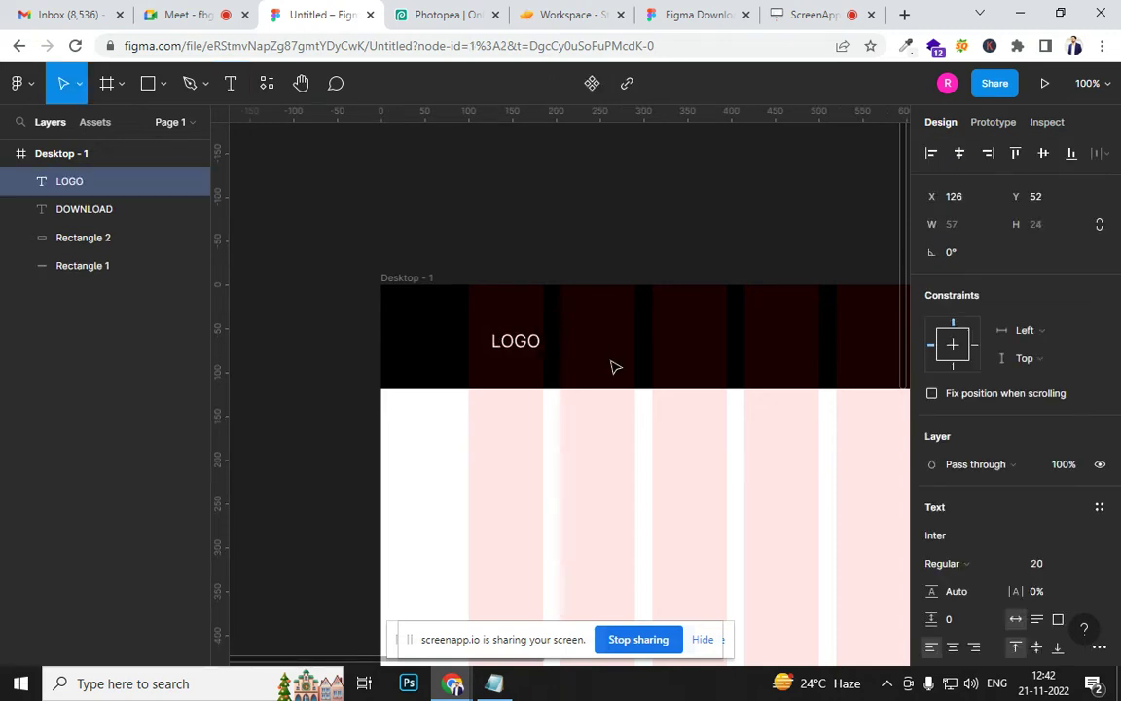
key("Escape")
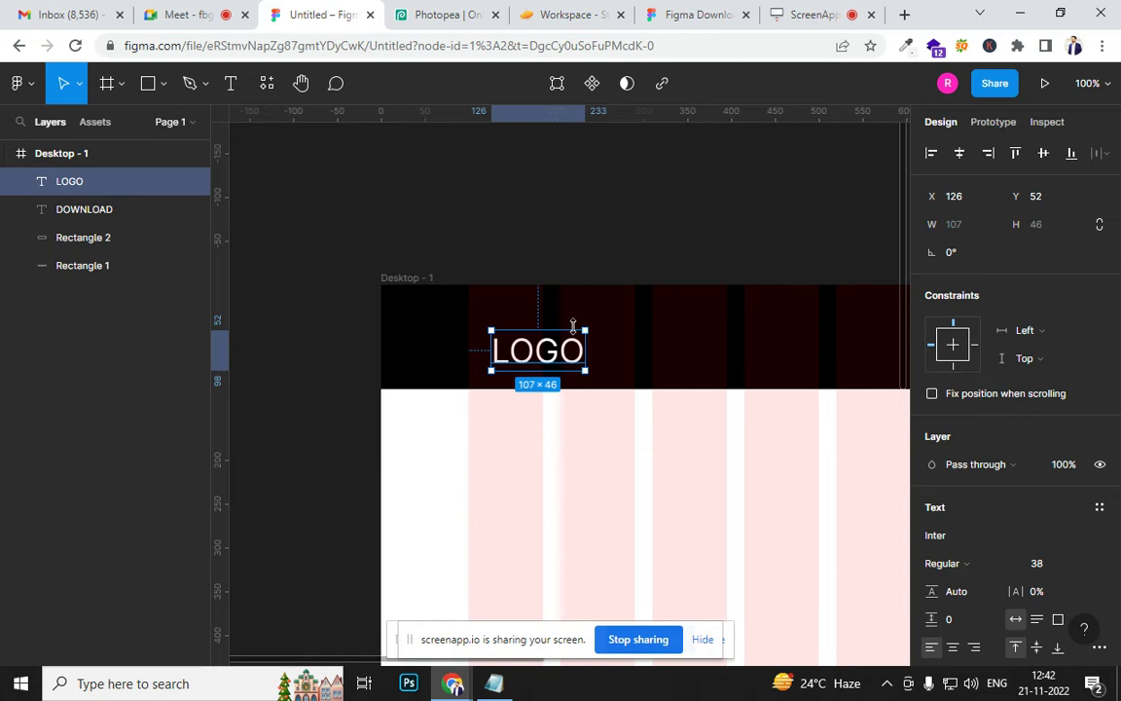
left_click_drag(553, 355, 526, 337)
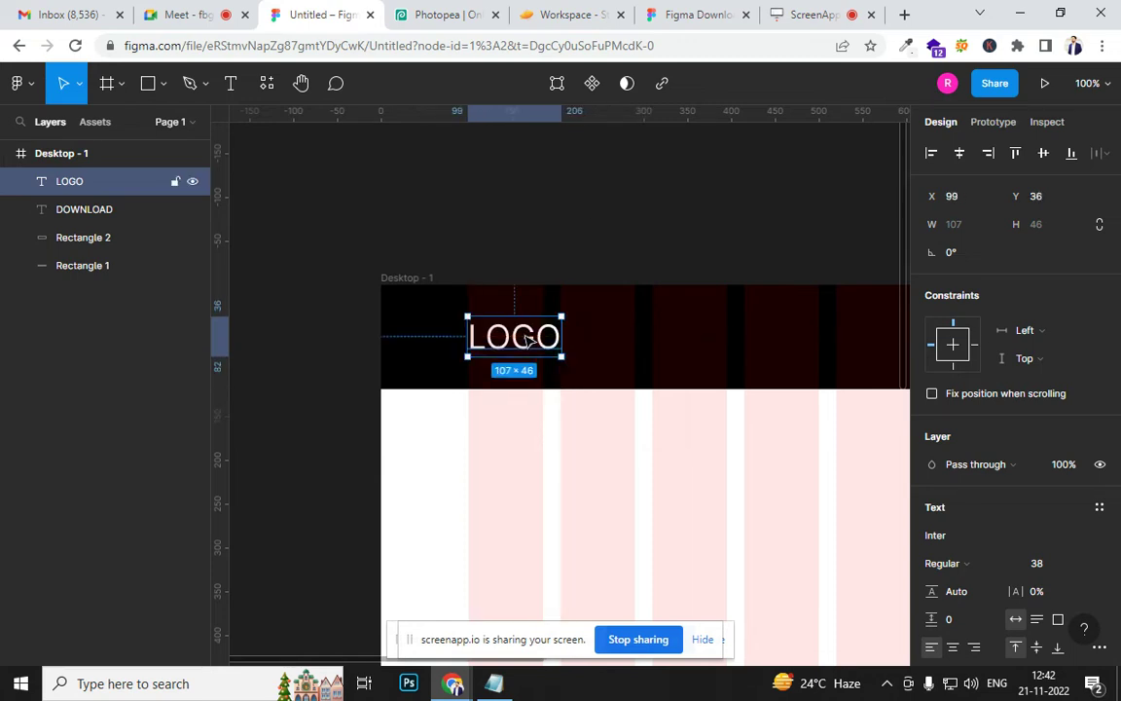
Enlarge the LOGO text to font size 48 and nudge it slightly up within the header
double_click(526, 337)
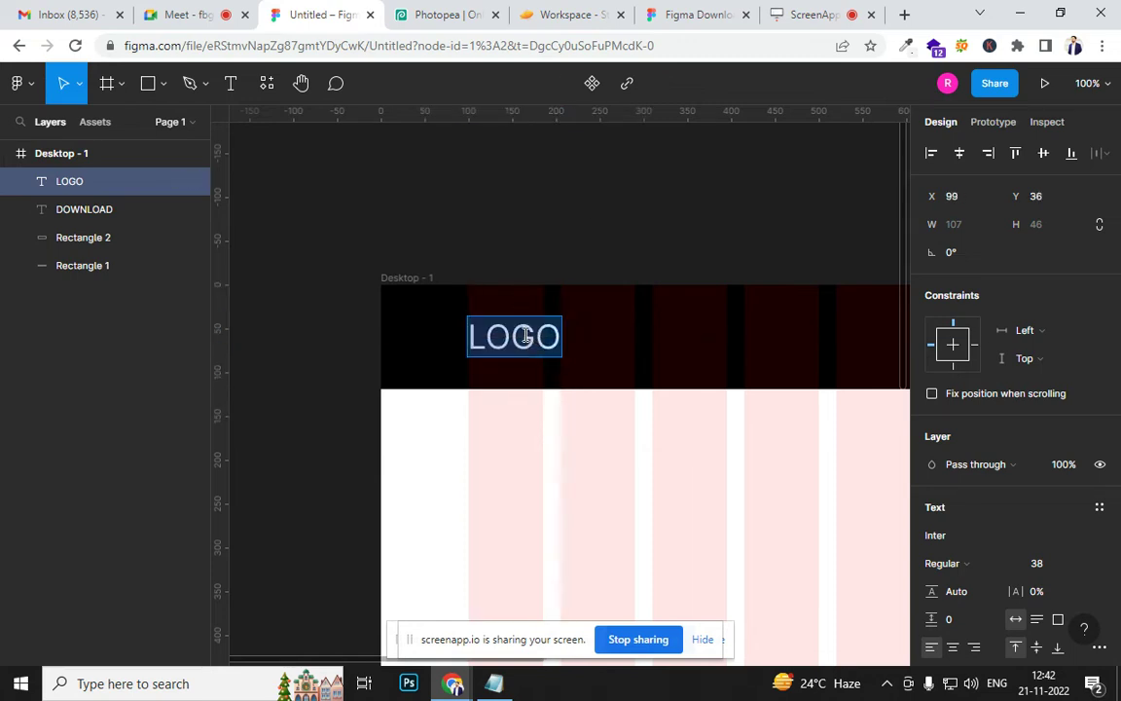
key("ctrl+shift+period")
key("ctrl+shift+period")
key("ctrl+shift+period")
key("ctrl+shift+period")
key("ctrl+shift+period")
key("ctrl+shift+period")
key("ctrl+shift+period")
key("ctrl+shift+period")
key("ctrl+shift+period")
key("ctrl+shift+period")
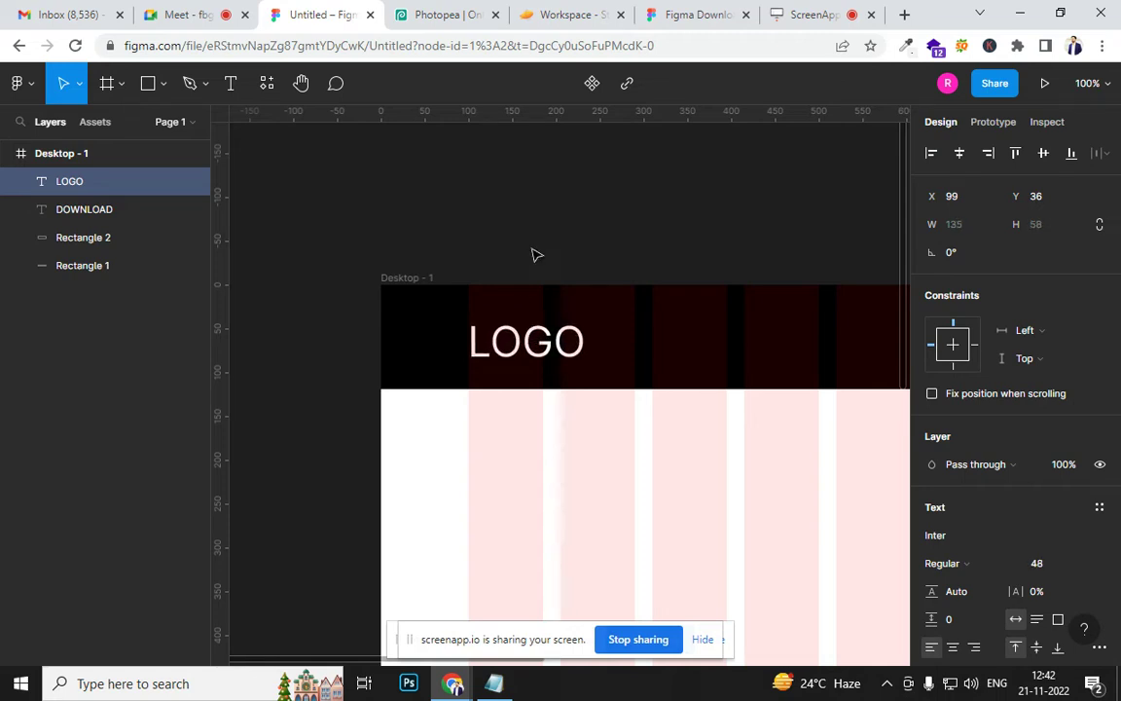
key("Escape")
left_click_drag(504, 350, 505, 351)
left_click(626, 263)
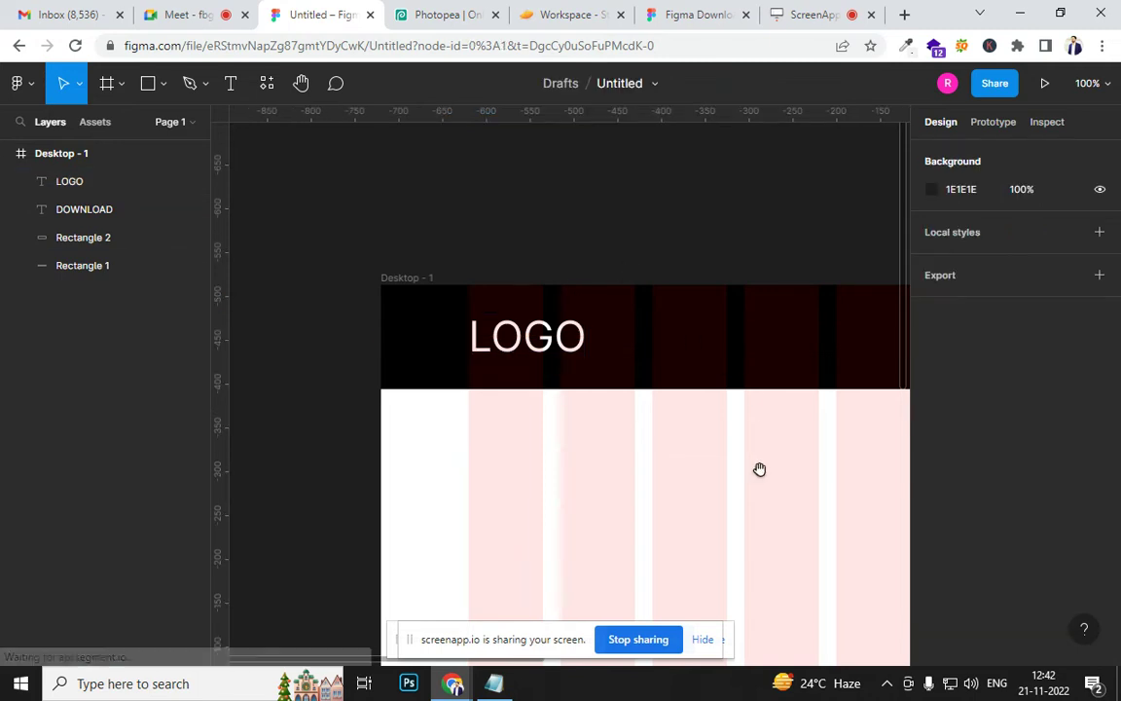
Make the DOWNLOAD text on the blue button bold
scroll(759, 468, "right", 4)
scroll(394, 518, "left", 6)
scroll(393, 517, "up", 2)
left_click_drag(536, 598, 345, 464)
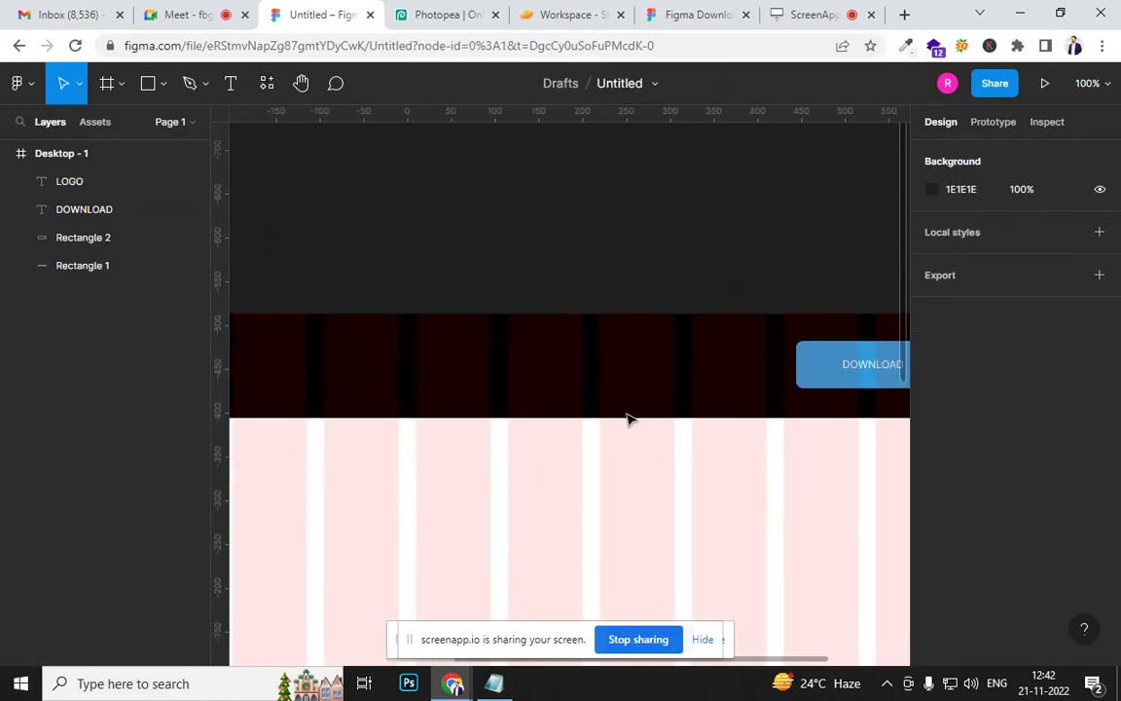
left_click_drag(789, 455, 419, 375)
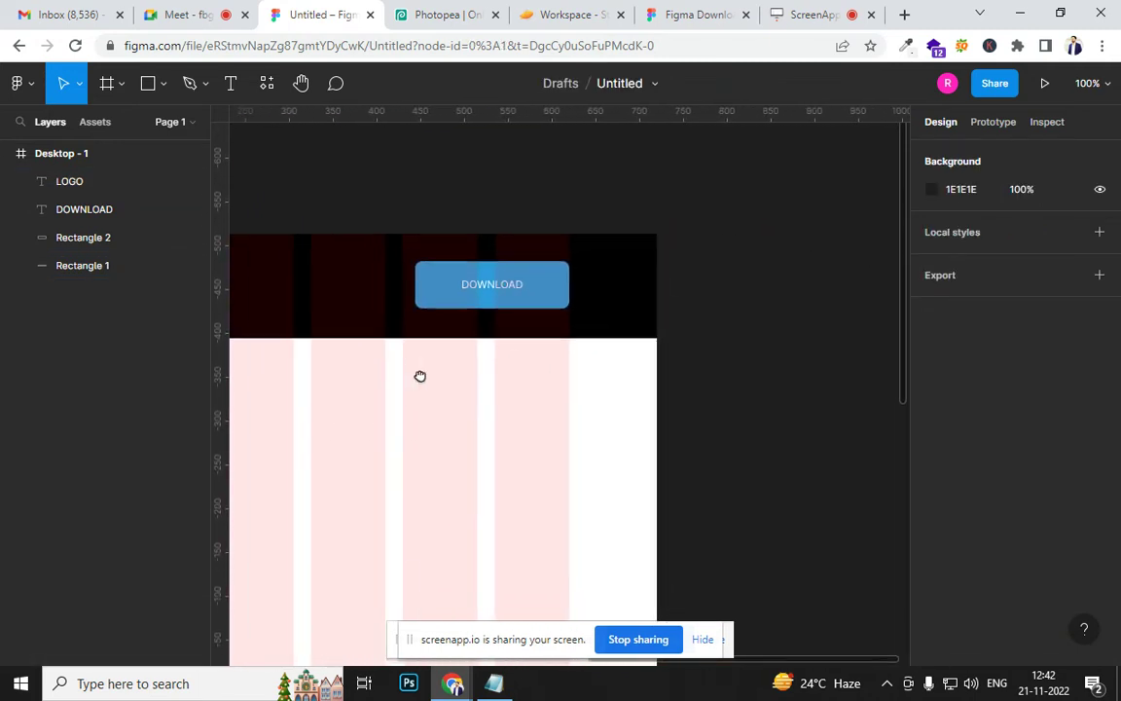
left_click(545, 304)
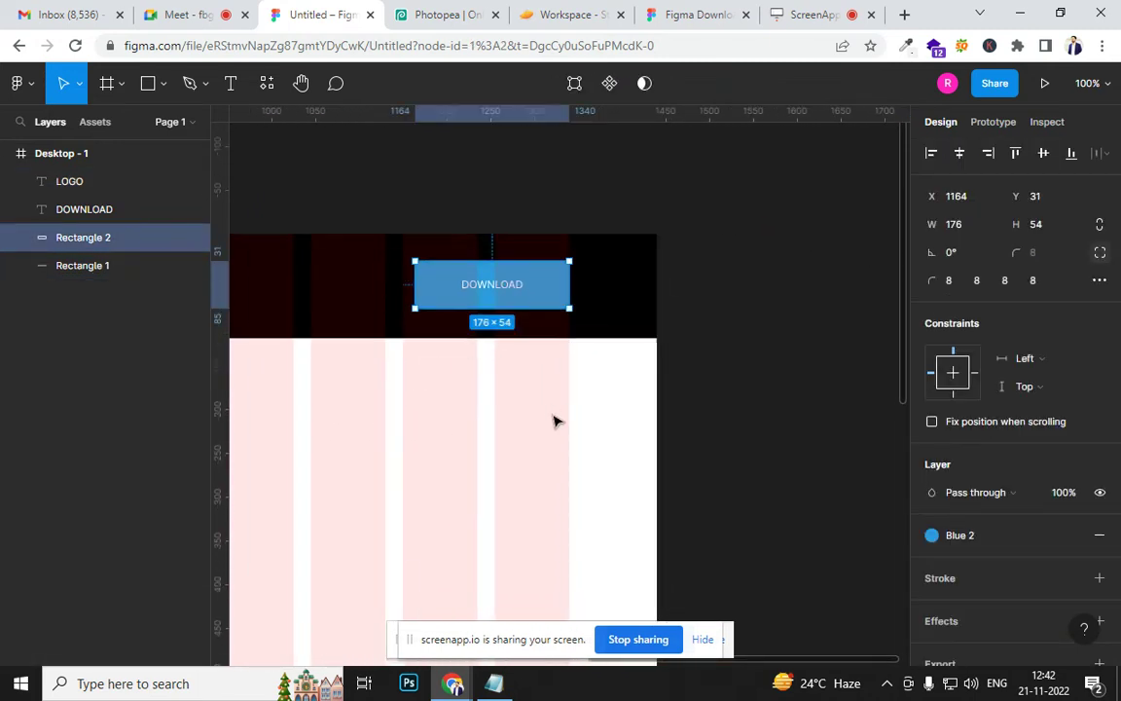
left_click(506, 285)
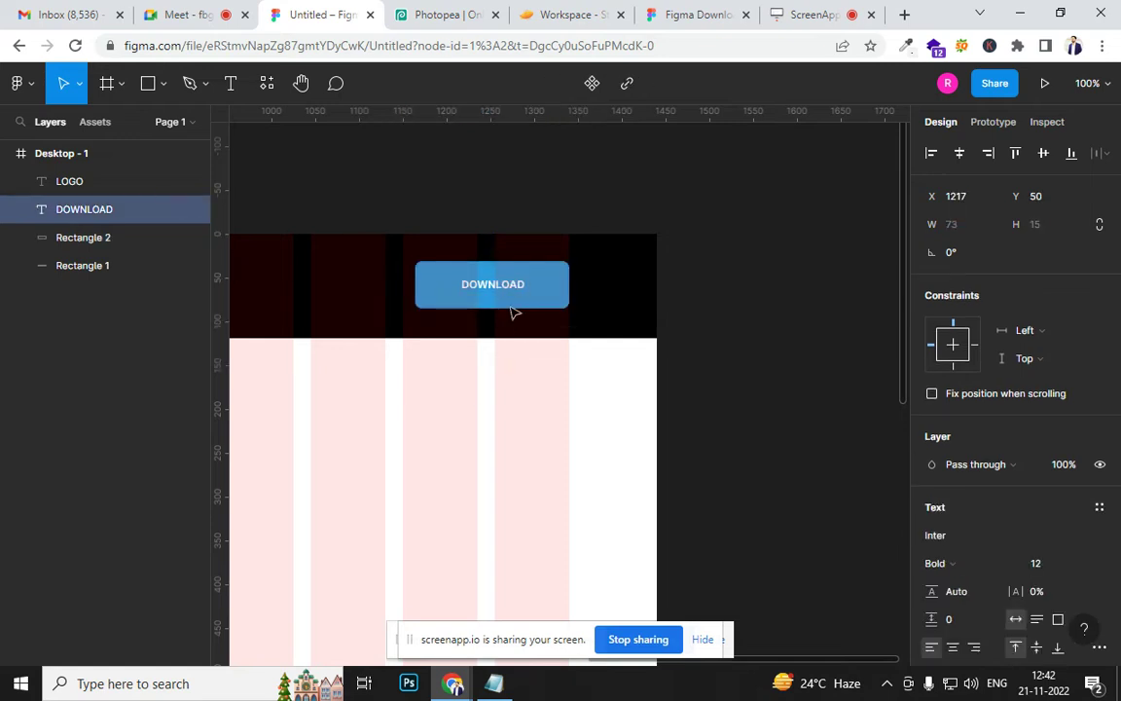
key("ctrl+b")
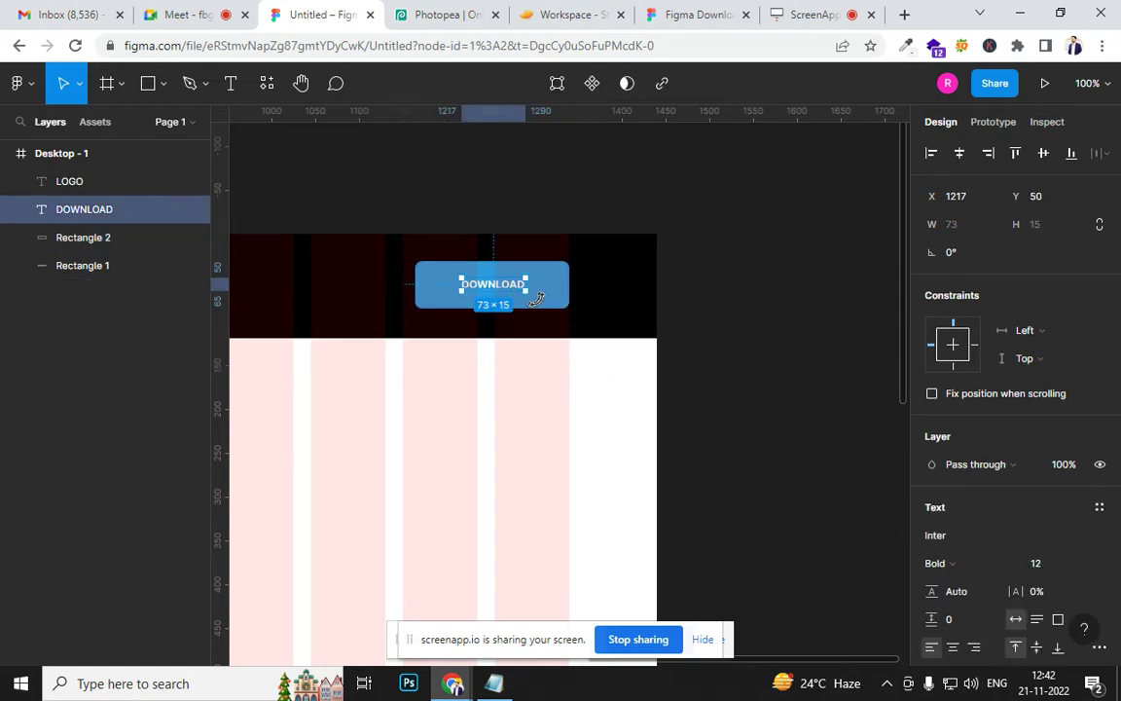
Move the DOWNLOAD text and button rectangle together onto the empty canvas beside the desktop frame, and wrap them in a frame
left_click(543, 308, "shift")
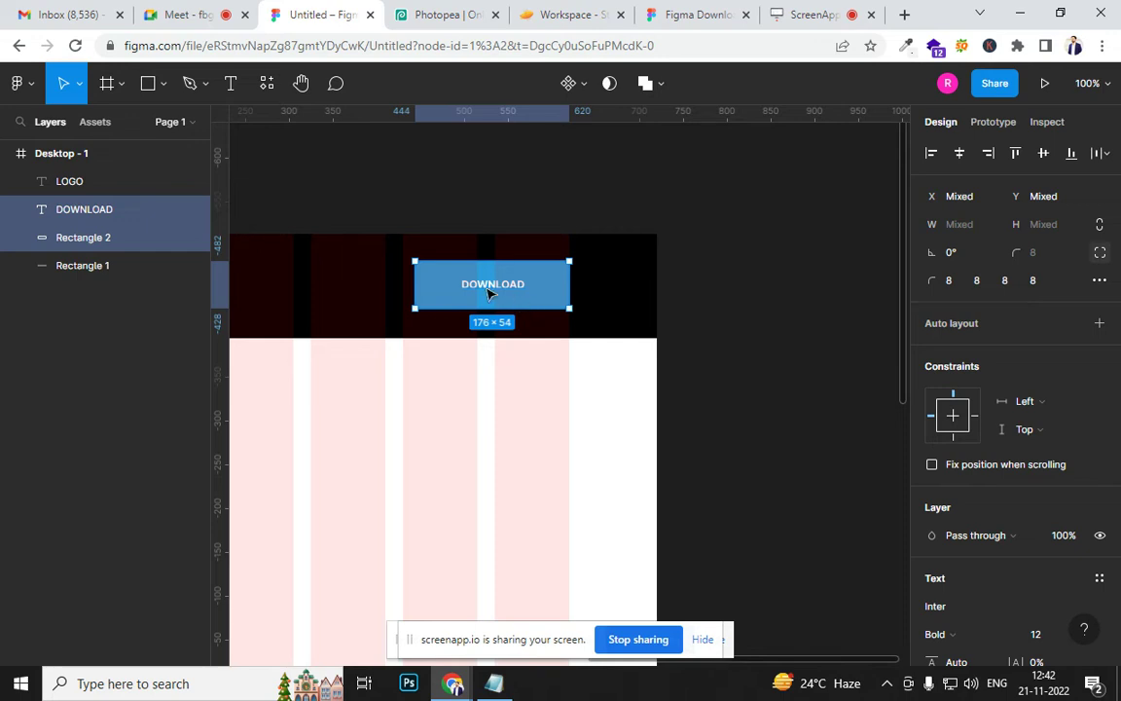
left_click_drag(490, 292, 834, 279)
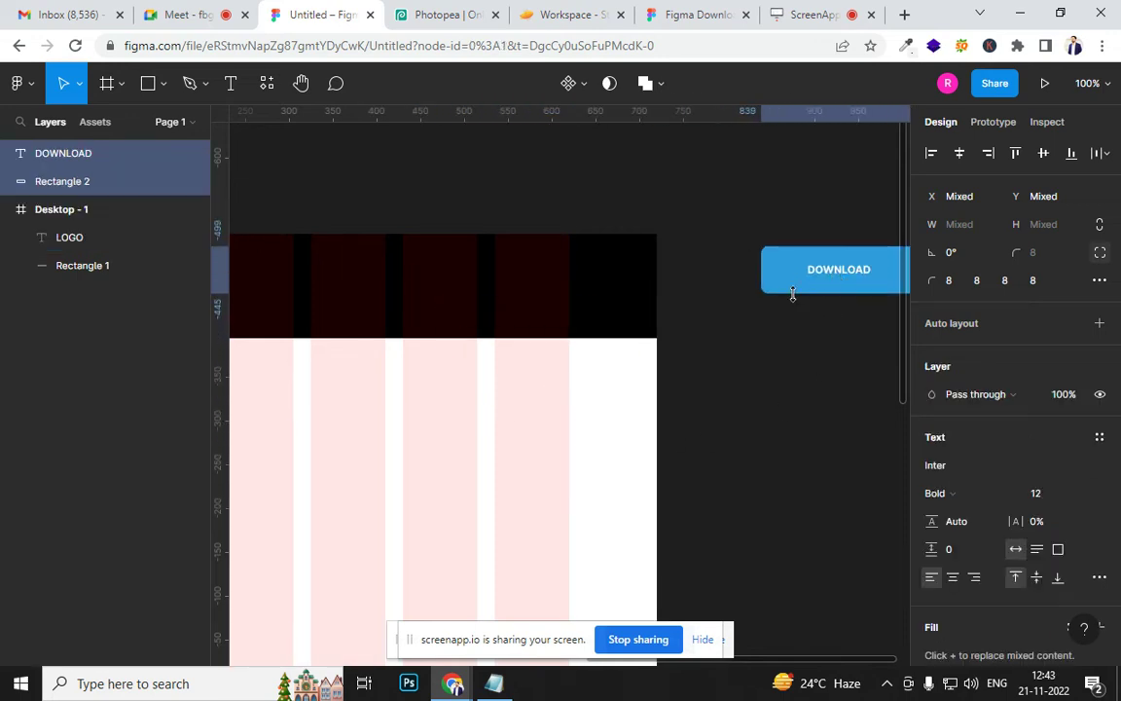
left_click_drag(738, 350, 586, 305)
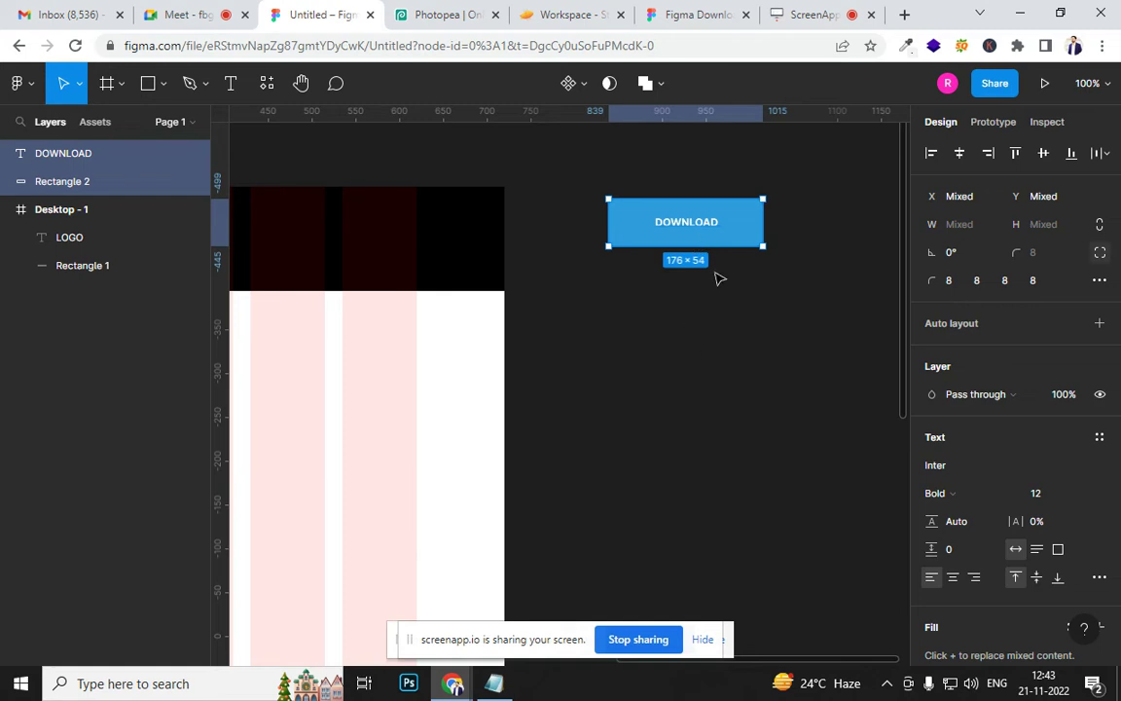
right_click(752, 206)
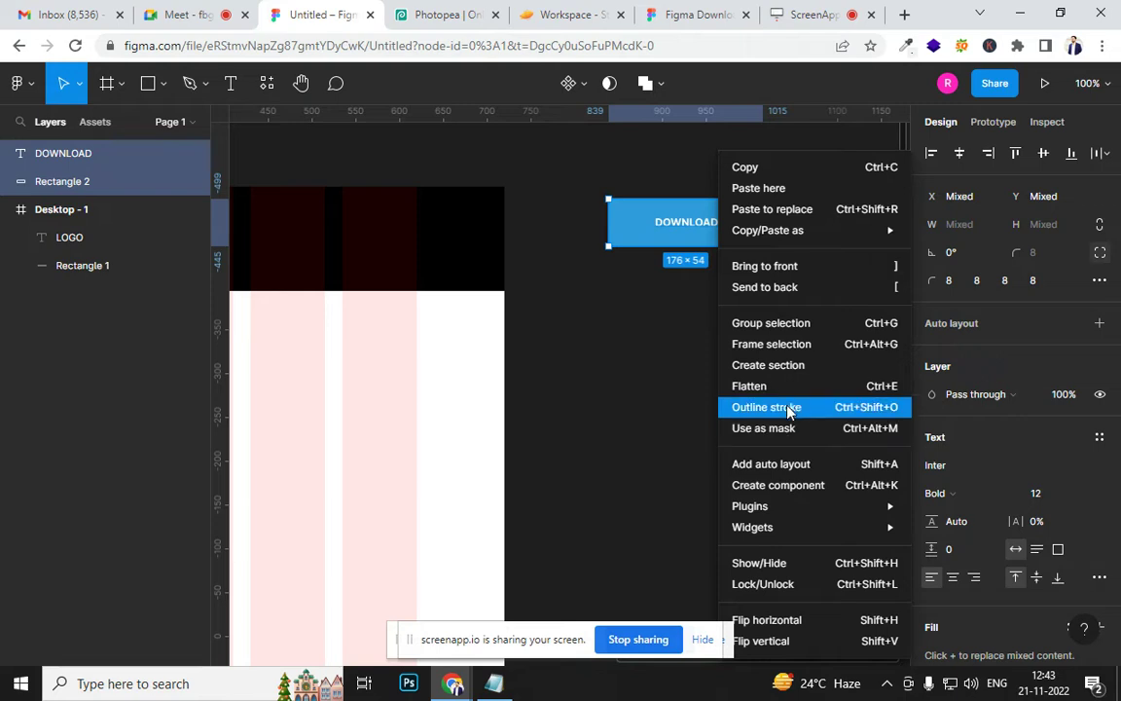
left_click(792, 353)
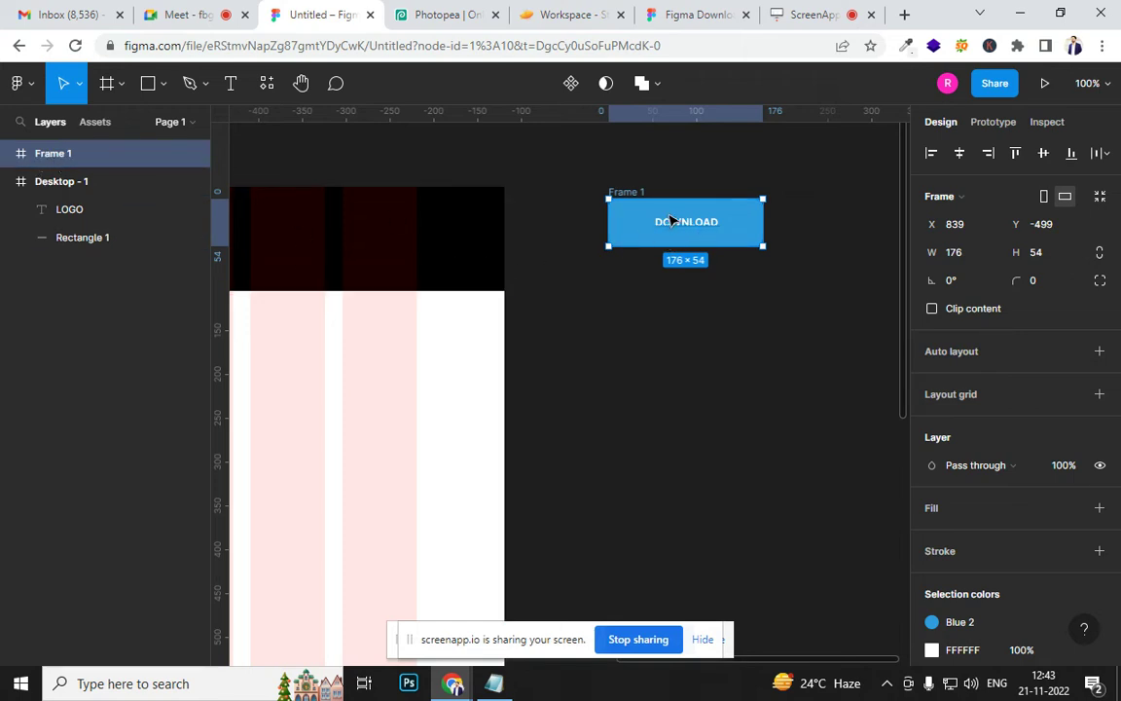
Duplicate the framed DOWNLOAD button directly below the original and collapse the original frame in the layer list
left_click_drag(652, 213, 646, 321, "alt")
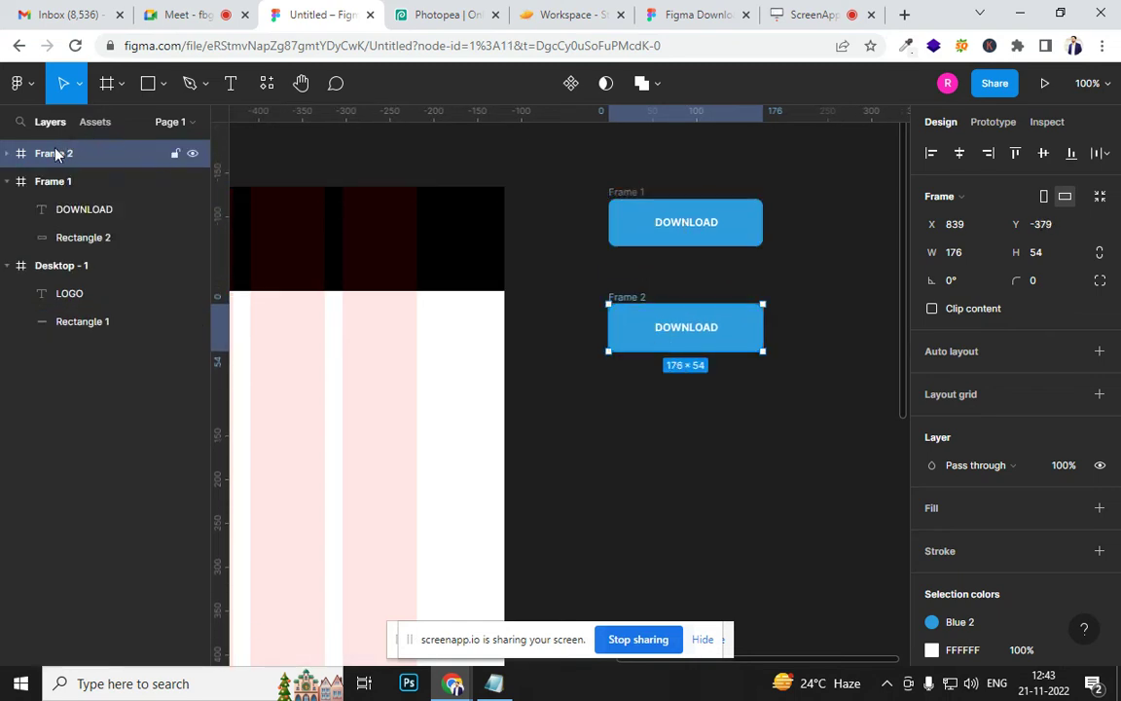
left_click(8, 181)
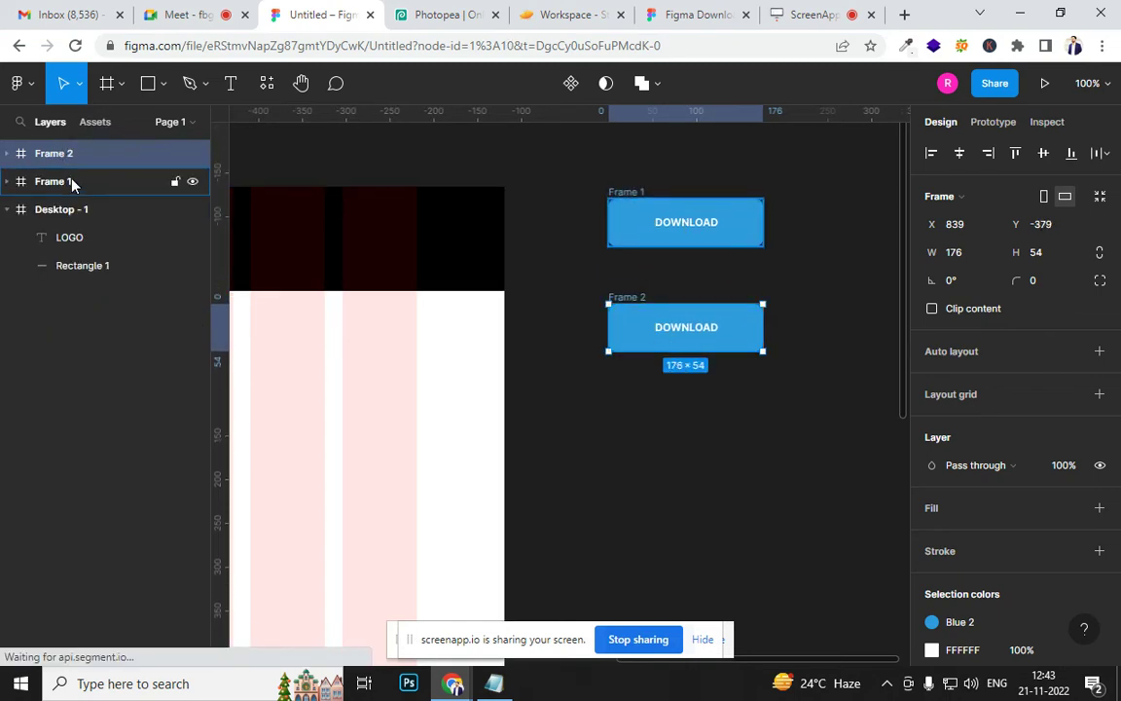
left_click(70, 182)
left_click(46, 209)
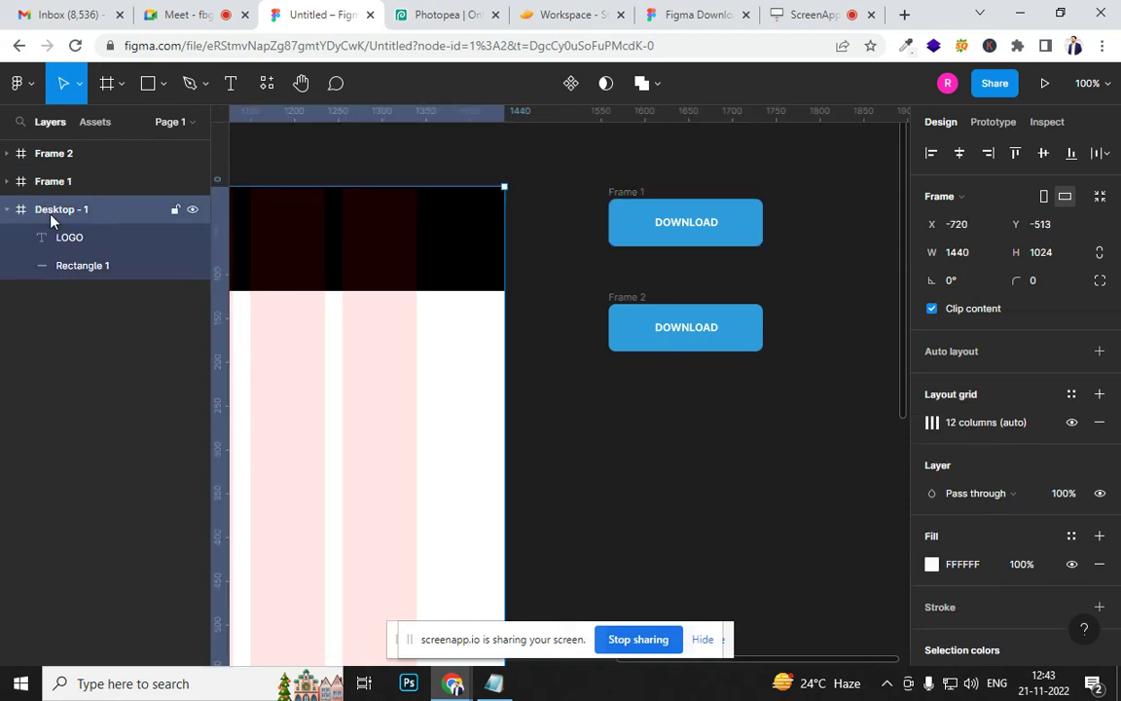
left_click(650, 372)
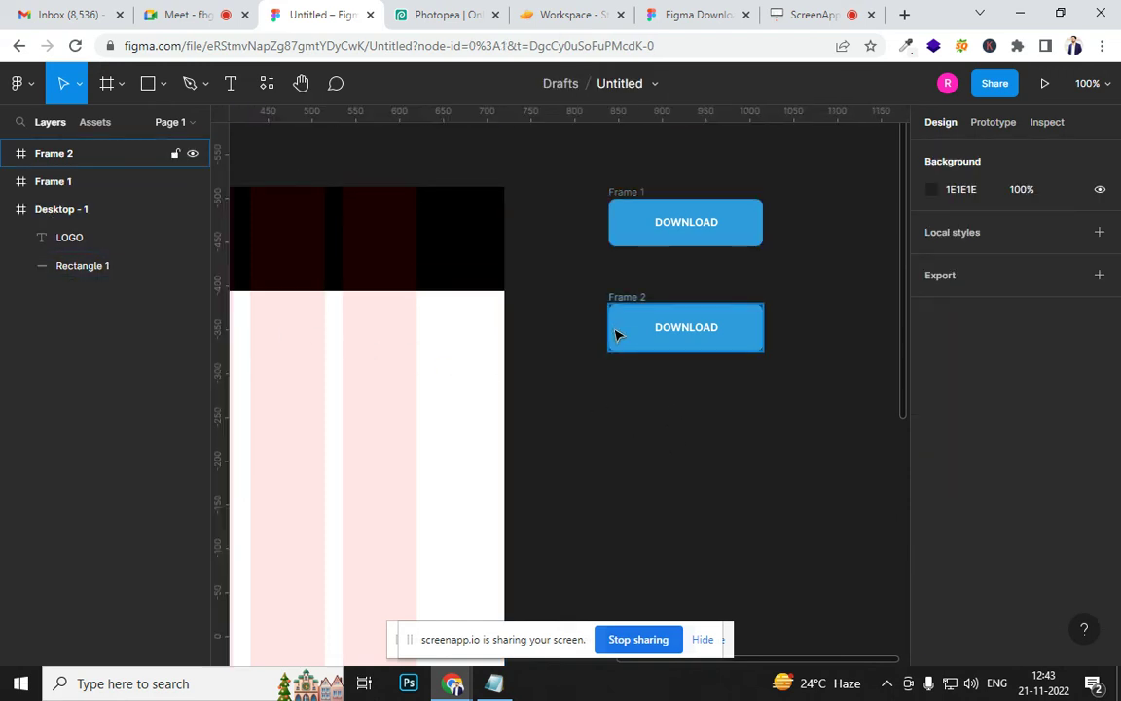
Change the duplicate button's blue to the Orange color style
left_click(615, 334)
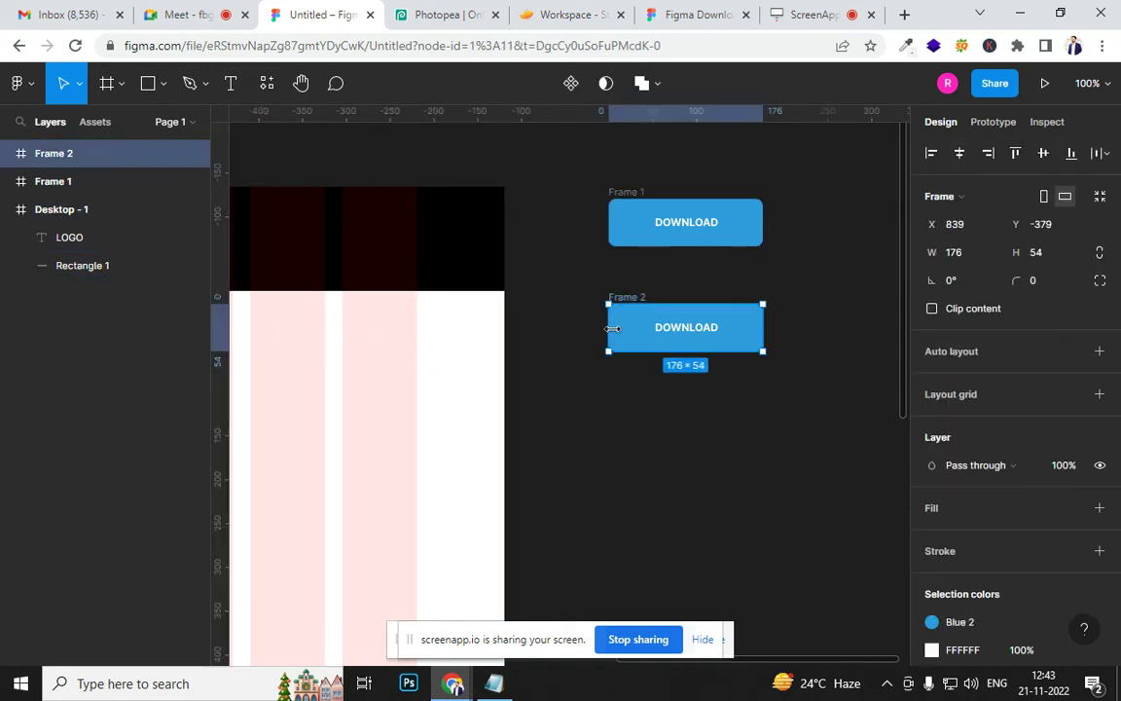
left_click(931, 626)
left_click(774, 605)
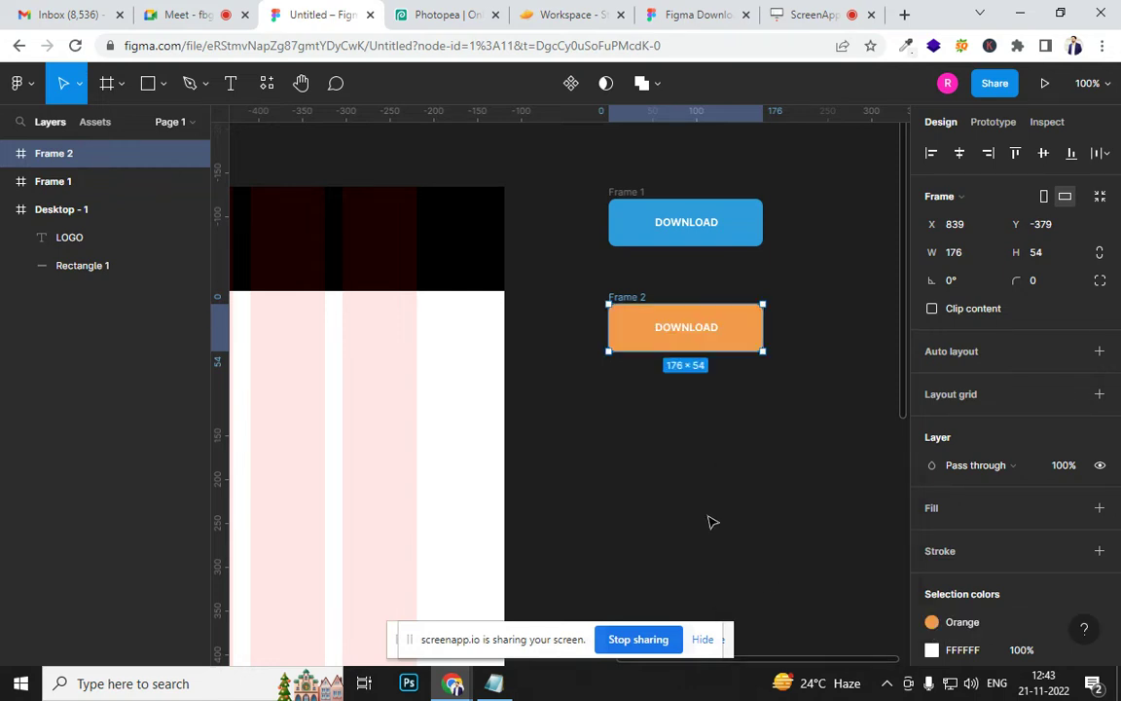
left_click(696, 503)
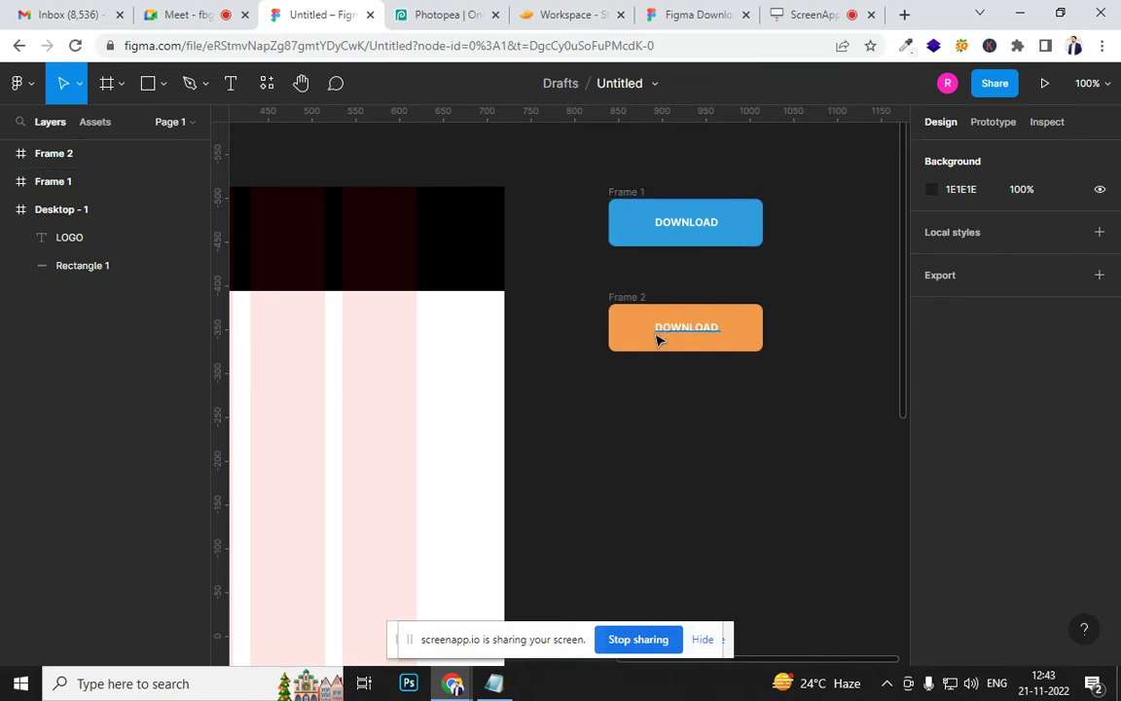
Shift the blue and orange buttons lower on the canvas, and delete both together with their frames
left_click(628, 192)
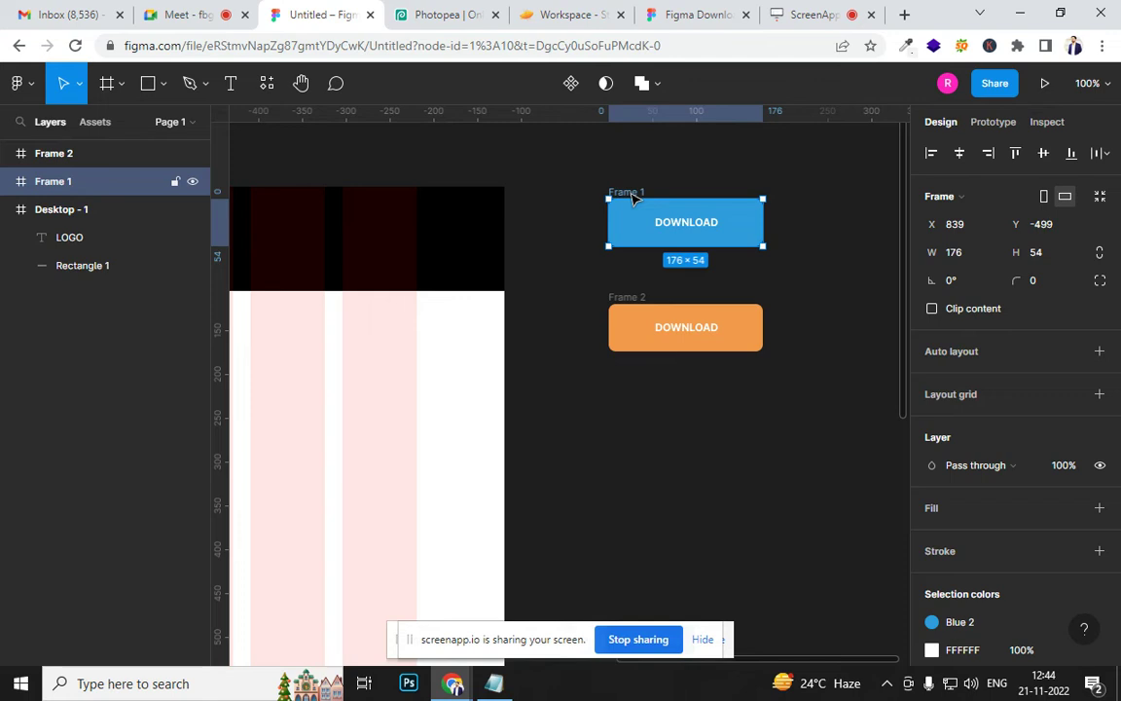
left_click_drag(548, 375, 688, 347)
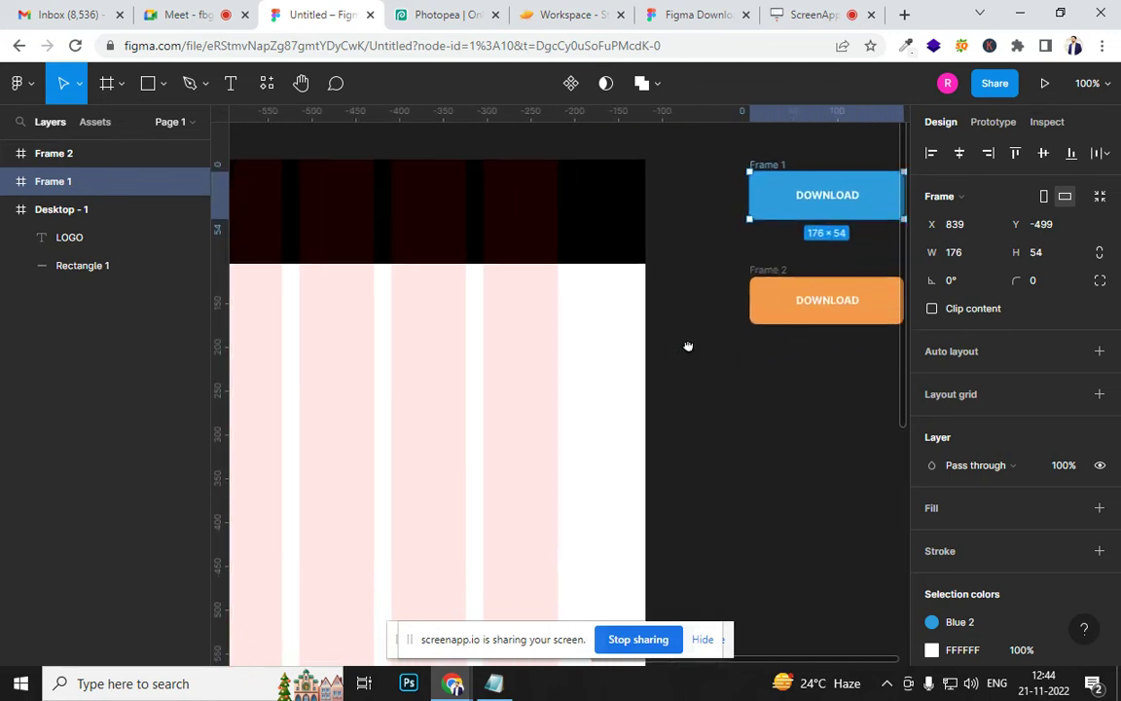
left_click(713, 154)
left_click_drag(713, 154, 826, 385)
left_click_drag(778, 299, 753, 383)
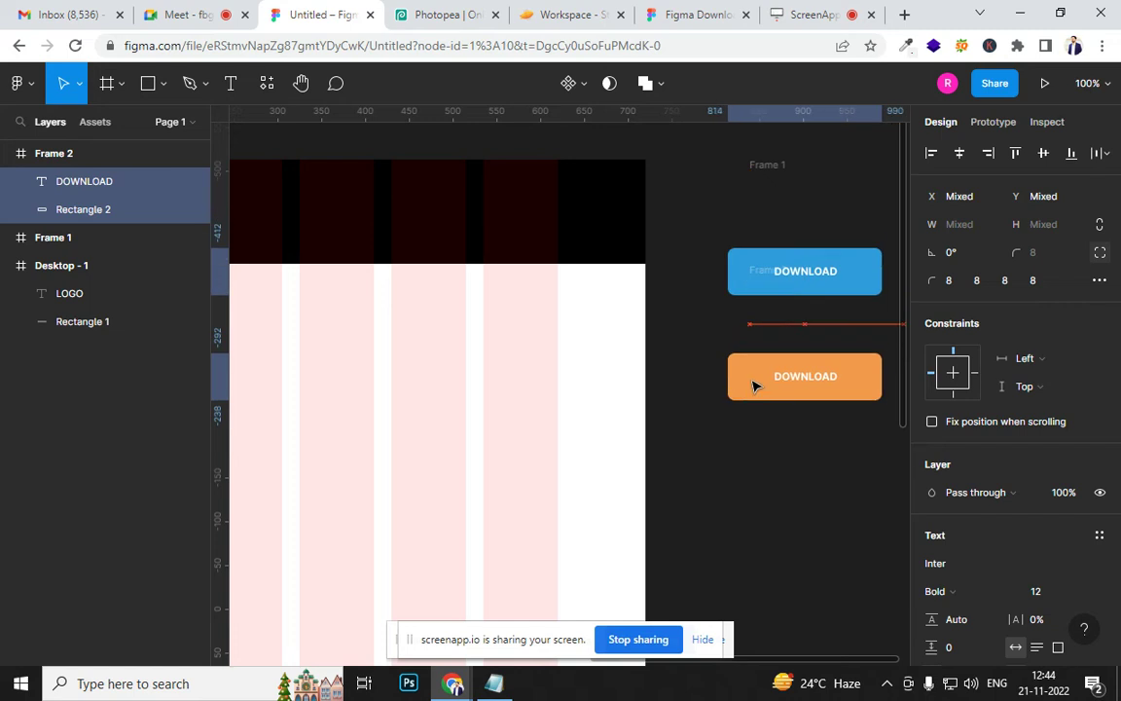
left_click_drag(751, 155, 839, 444)
key("Delete")
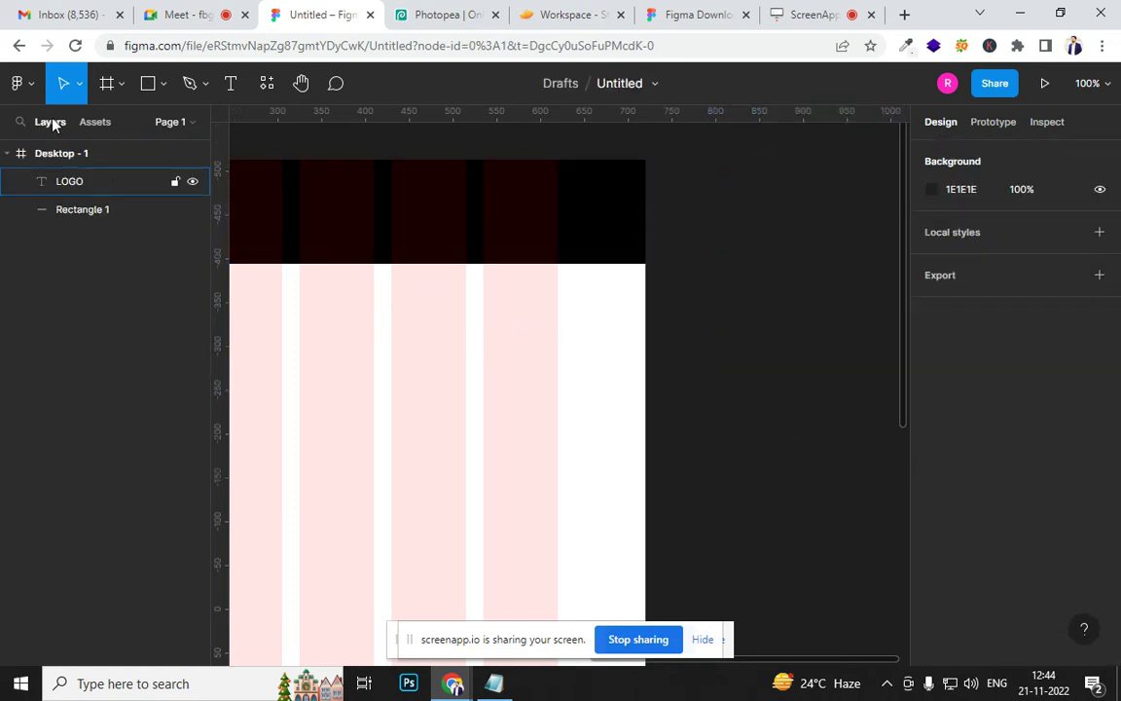
Draw a 169 × 47 rectangle in the black header, ending at the last column's right edge, and position it at Y 31
left_click(146, 85)
left_click_drag(410, 191, 557, 233)
left_click_drag(486, 229, 486, 224)
Apply the Yellow color style to the fill of the new rectangle in the header
left_click(932, 538)
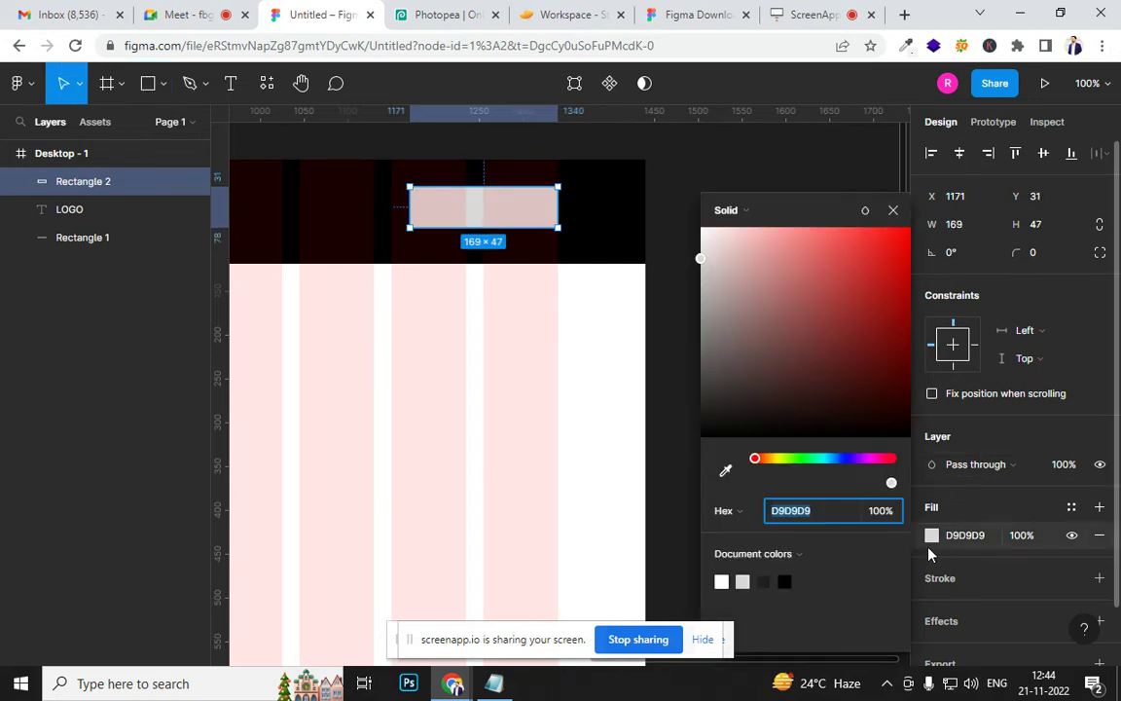
left_click(951, 535)
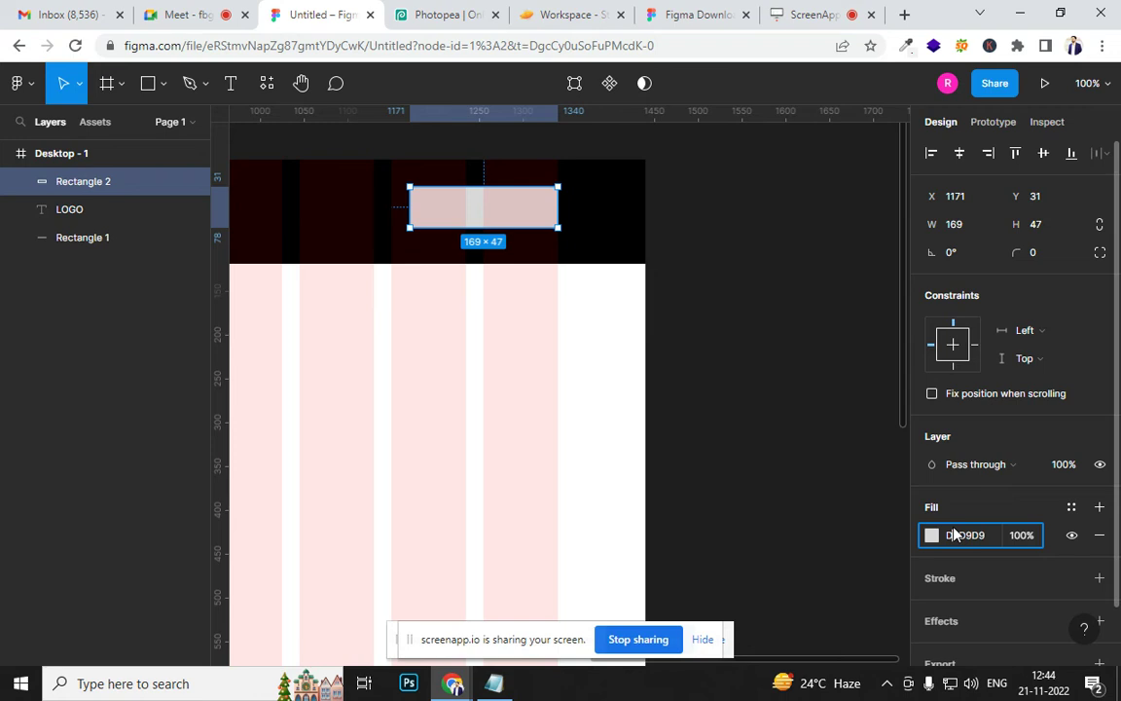
left_click(1071, 507)
left_click(1001, 616)
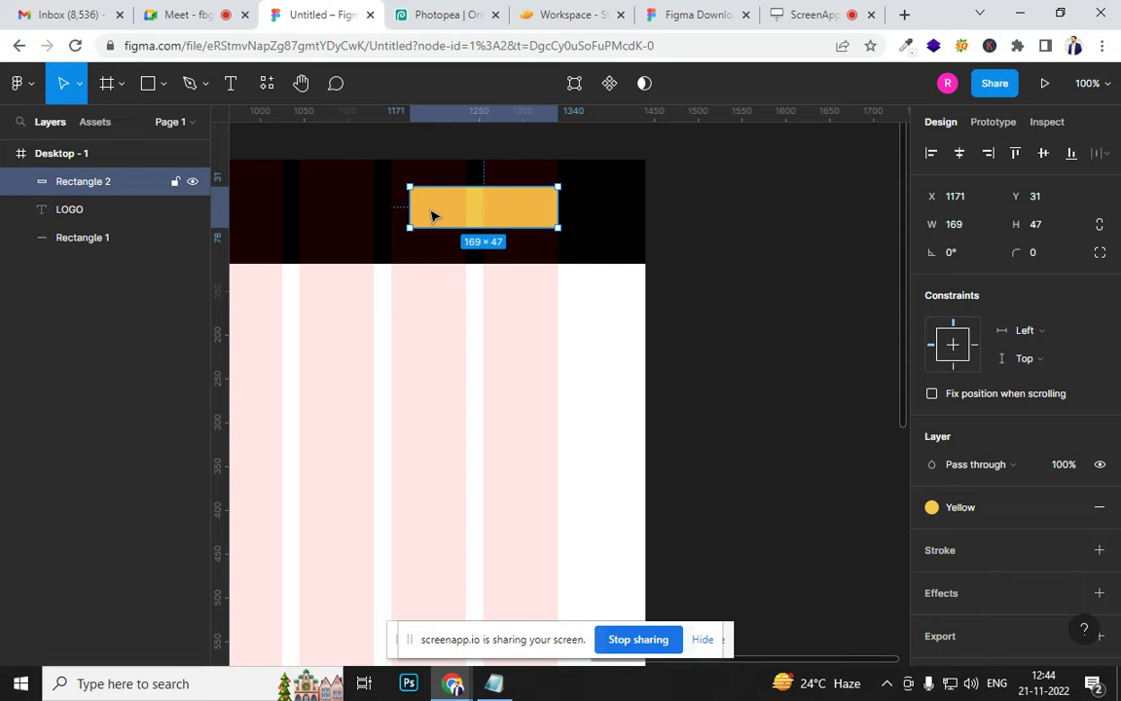
Add the text "APPLY NOW" on the yellow rectangle and center it vertically within the button
left_click(231, 83)
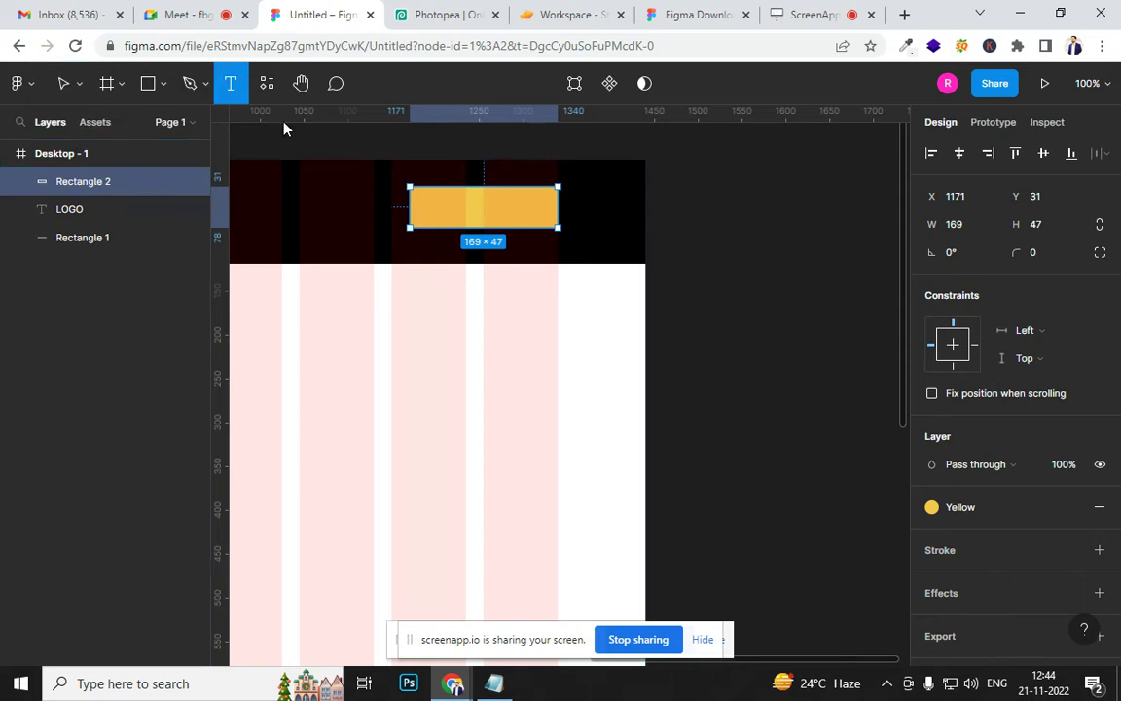
left_click(434, 213)
type("A")
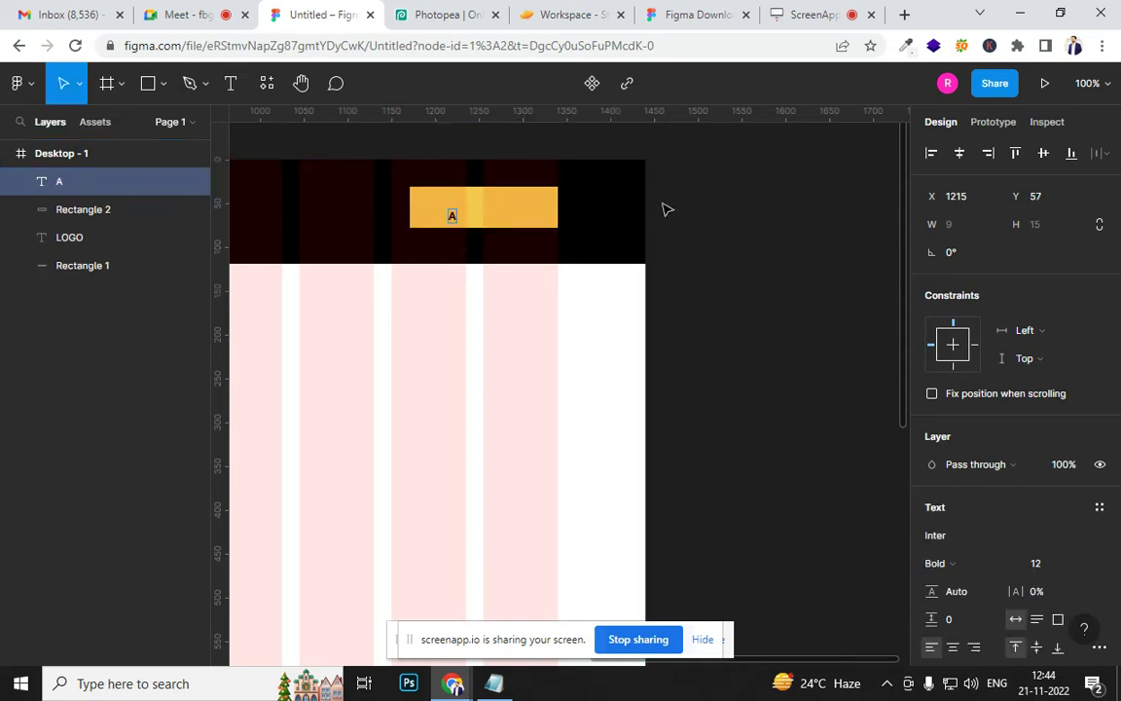
type("PPLY NOW")
key("Escape")
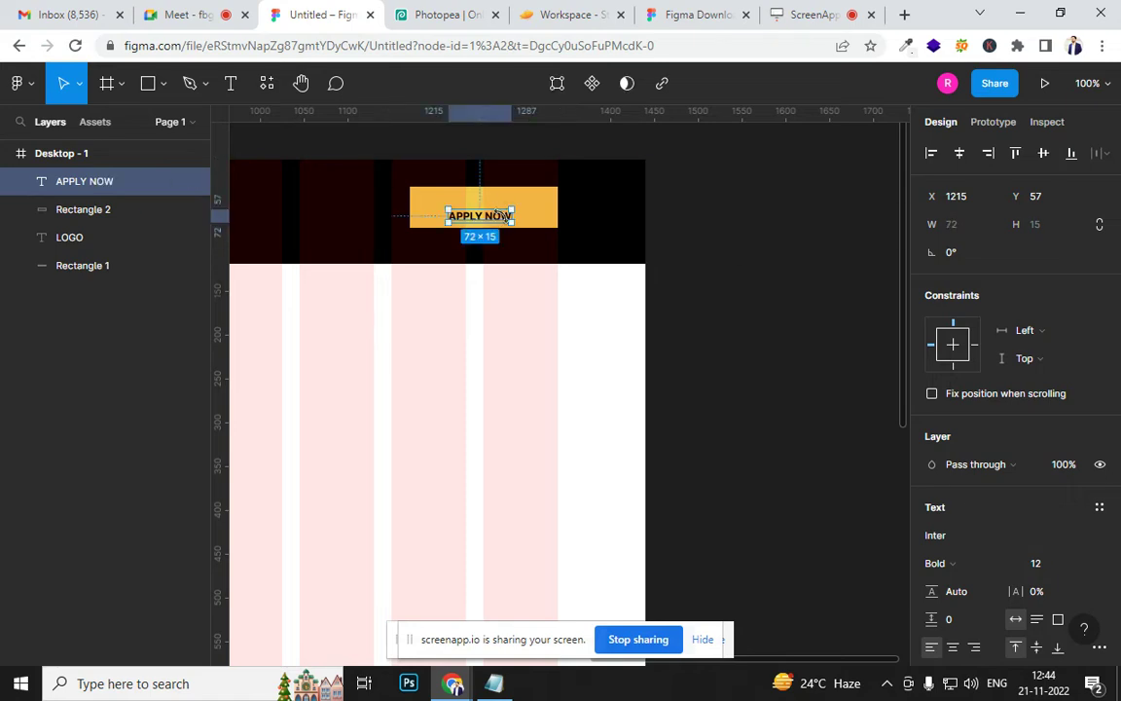
left_click_drag(498, 223, 497, 216)
Move the yellow rectangle and its APPLY NOW text out beside the desktop frame and turn them into one component
left_click(550, 226, "shift")
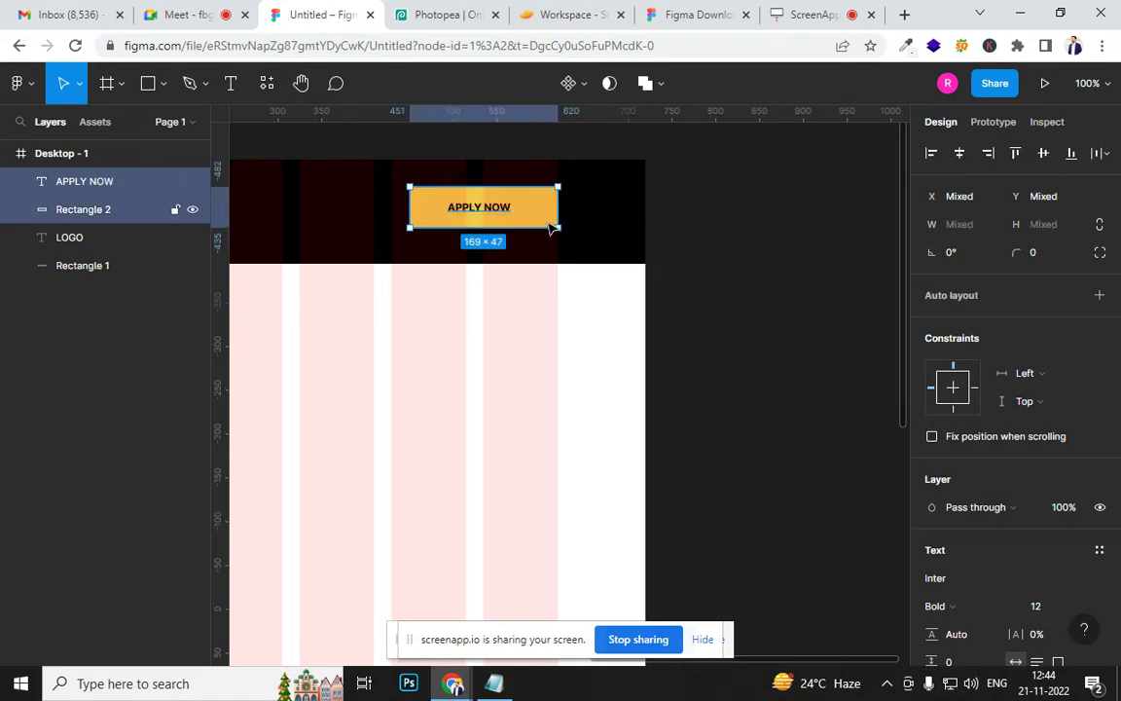
left_click_drag(531, 207, 777, 246)
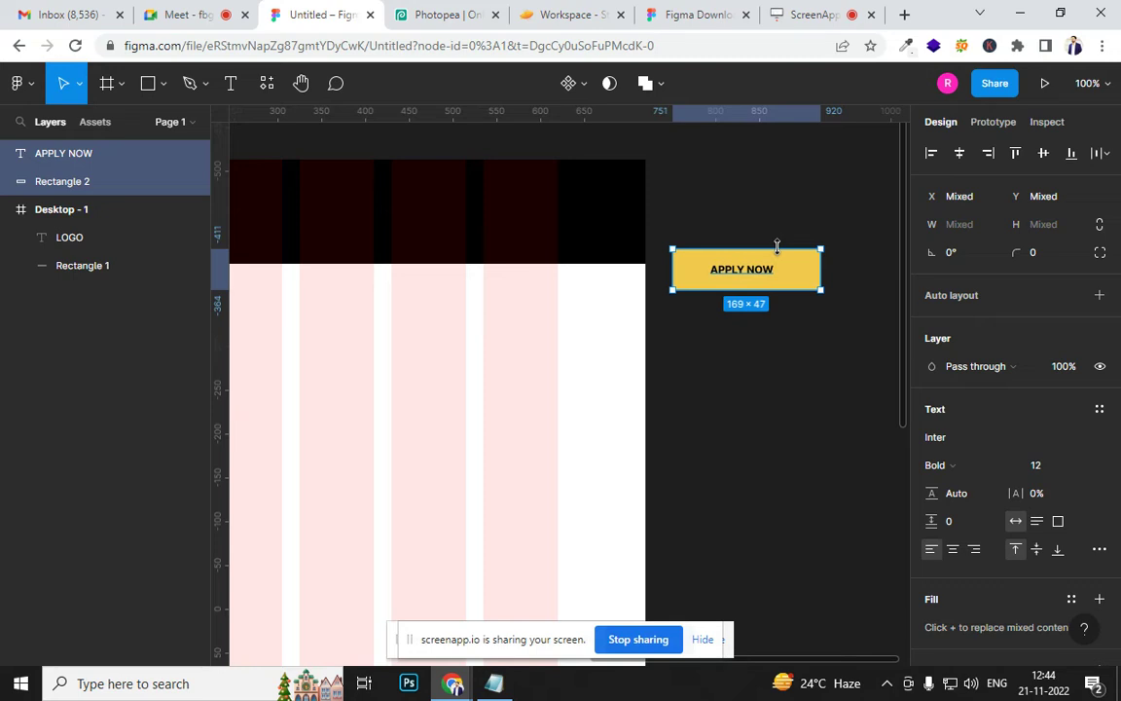
left_click(796, 222)
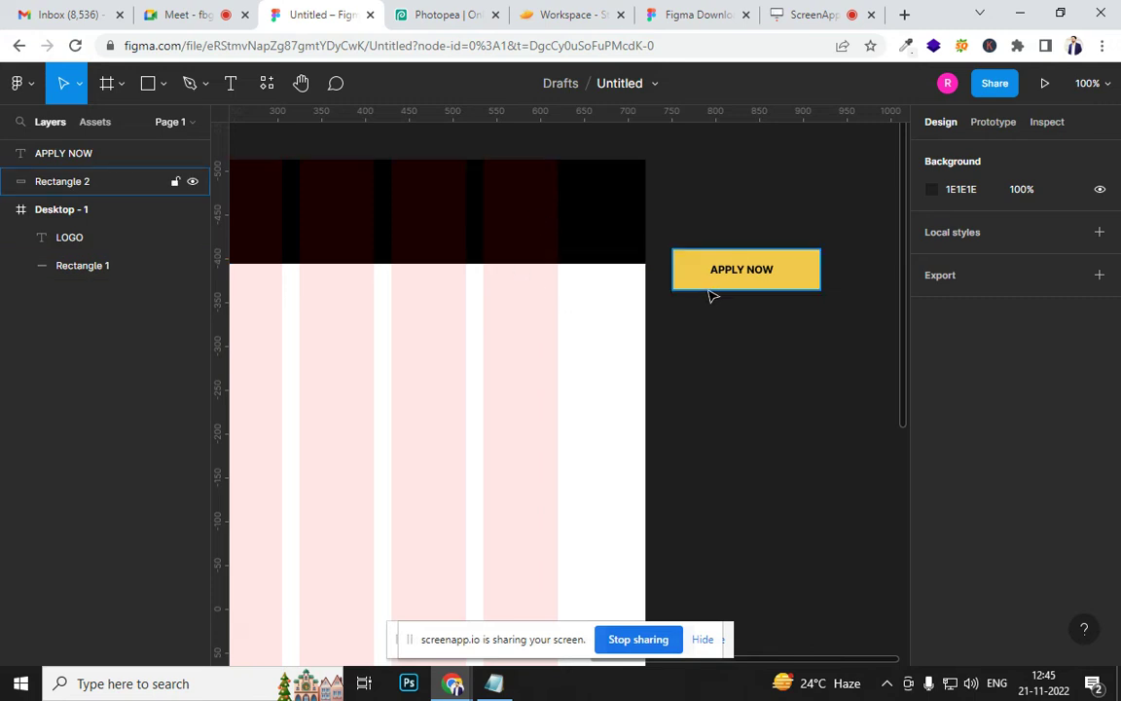
left_click_drag(710, 205, 784, 288)
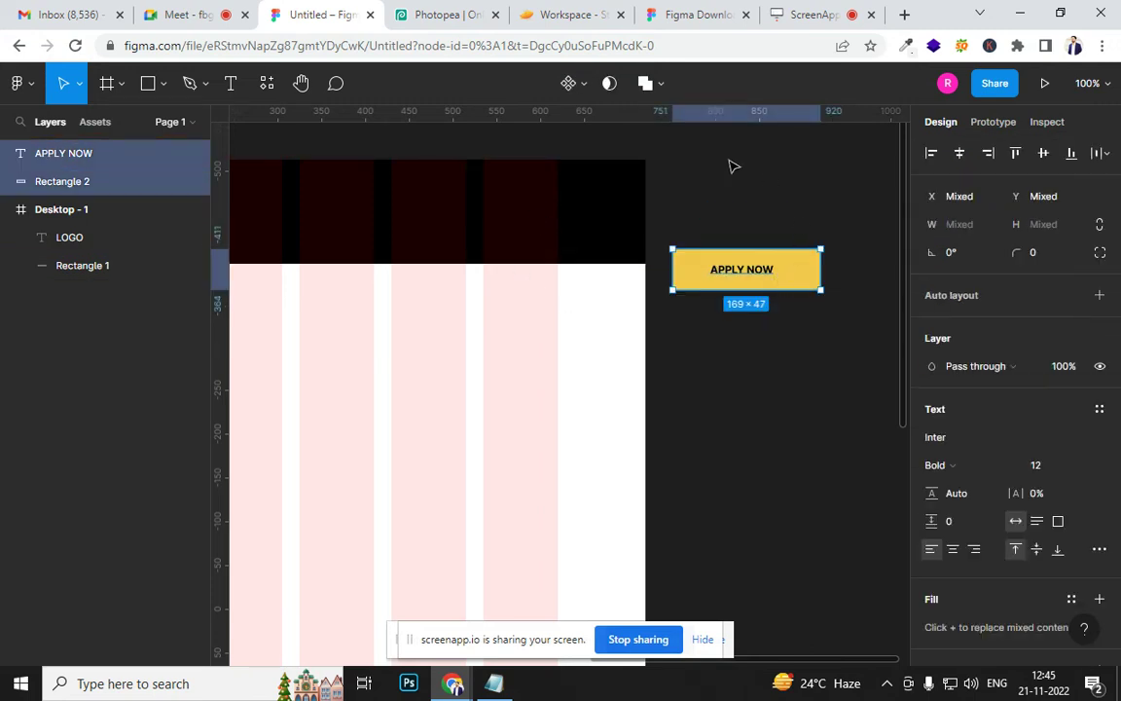
key("ctrl+alt+k")
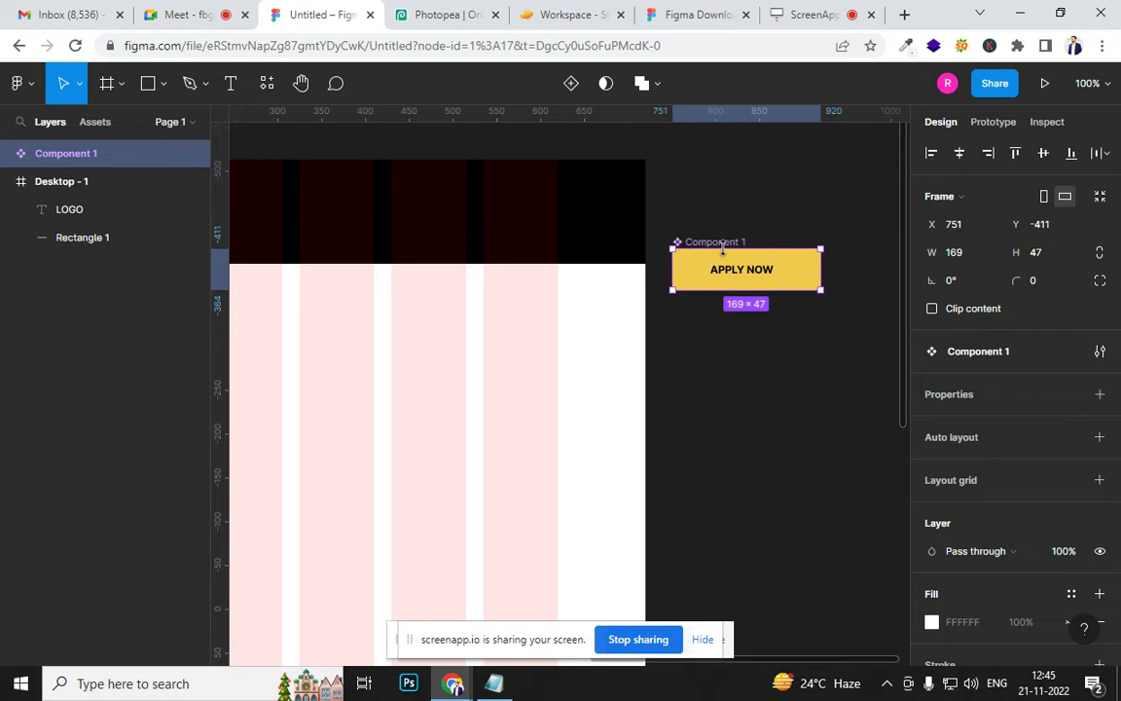
Shift the button component to X 802, Y -454 and place an instance of it in the header at X 1171, Y 30
left_click_drag(726, 271, 768, 239)
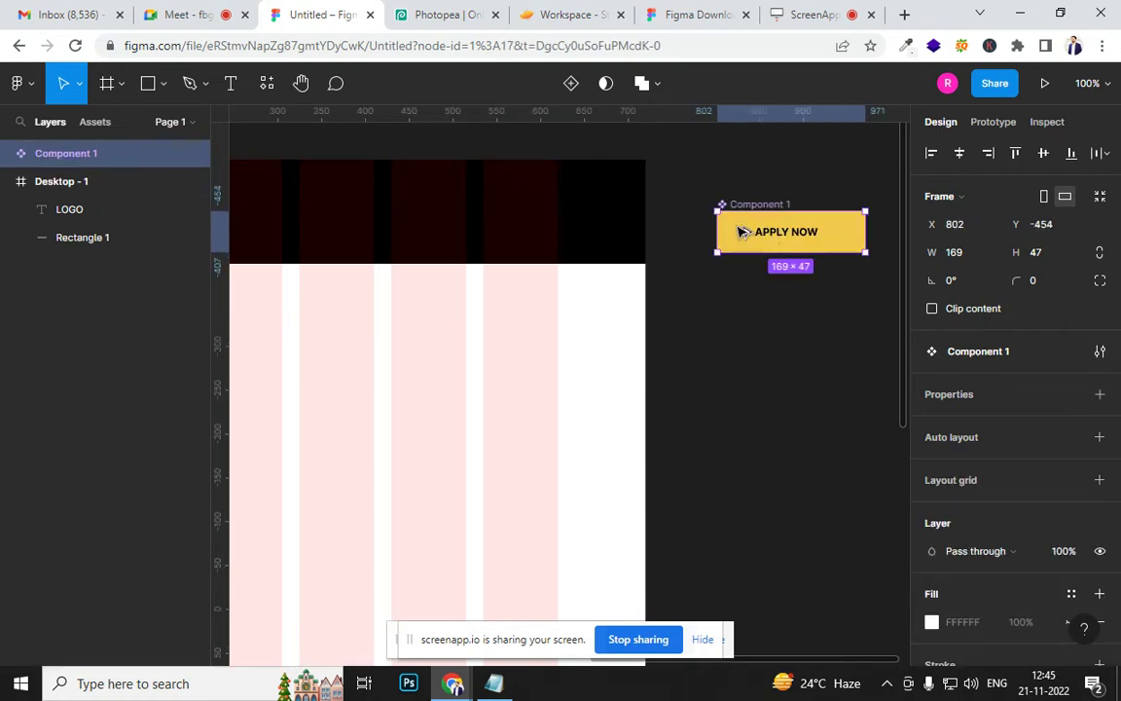
left_click_drag(742, 232, 461, 214)
Extend the black header rectangle downward to a height of 781, keeping its 1440 width
key("minus")
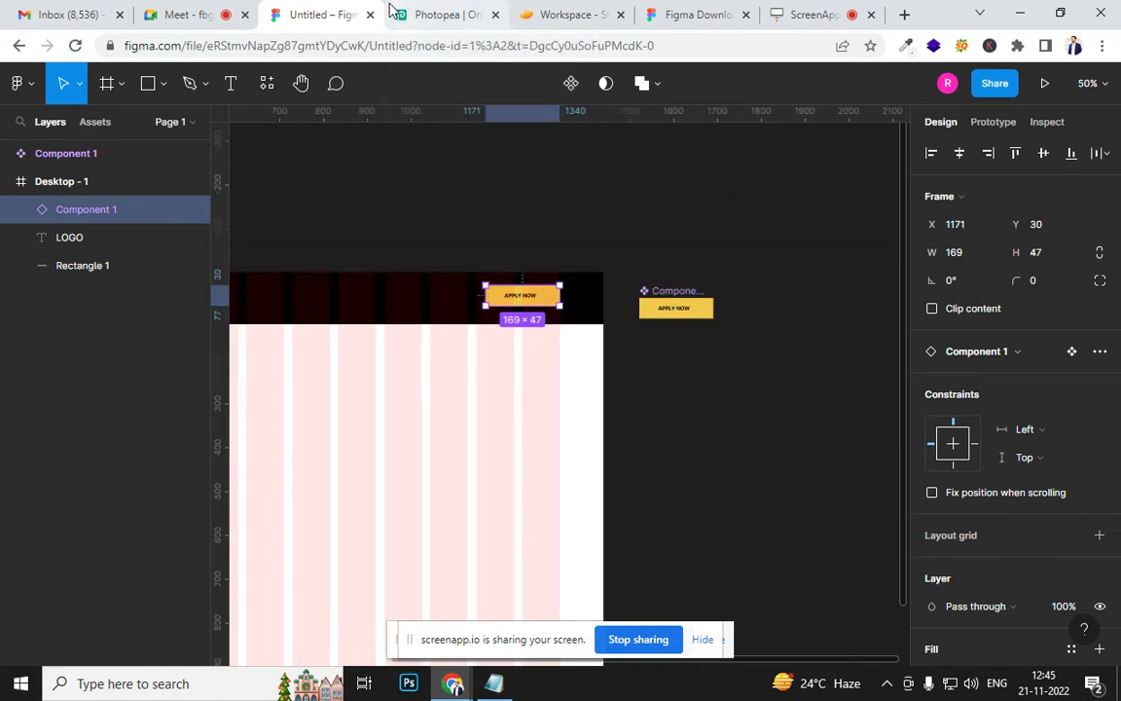
left_click_drag(485, 394, 675, 270)
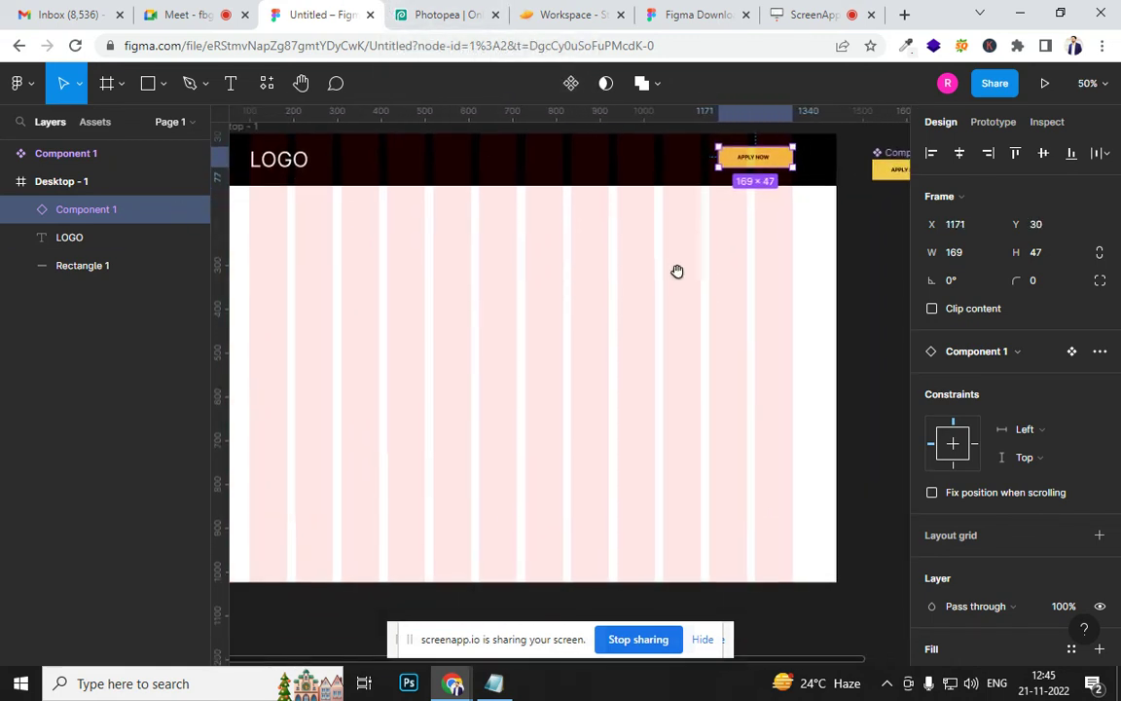
key("minus")
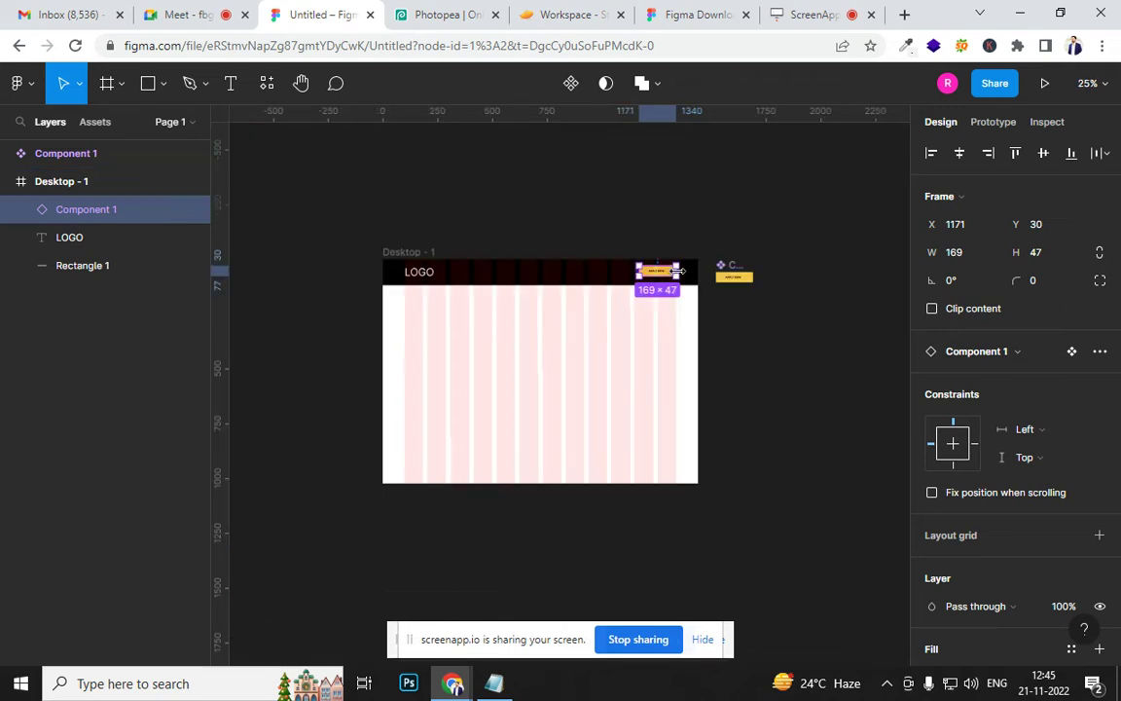
left_click(572, 287)
left_click_drag(534, 289, 535, 430)
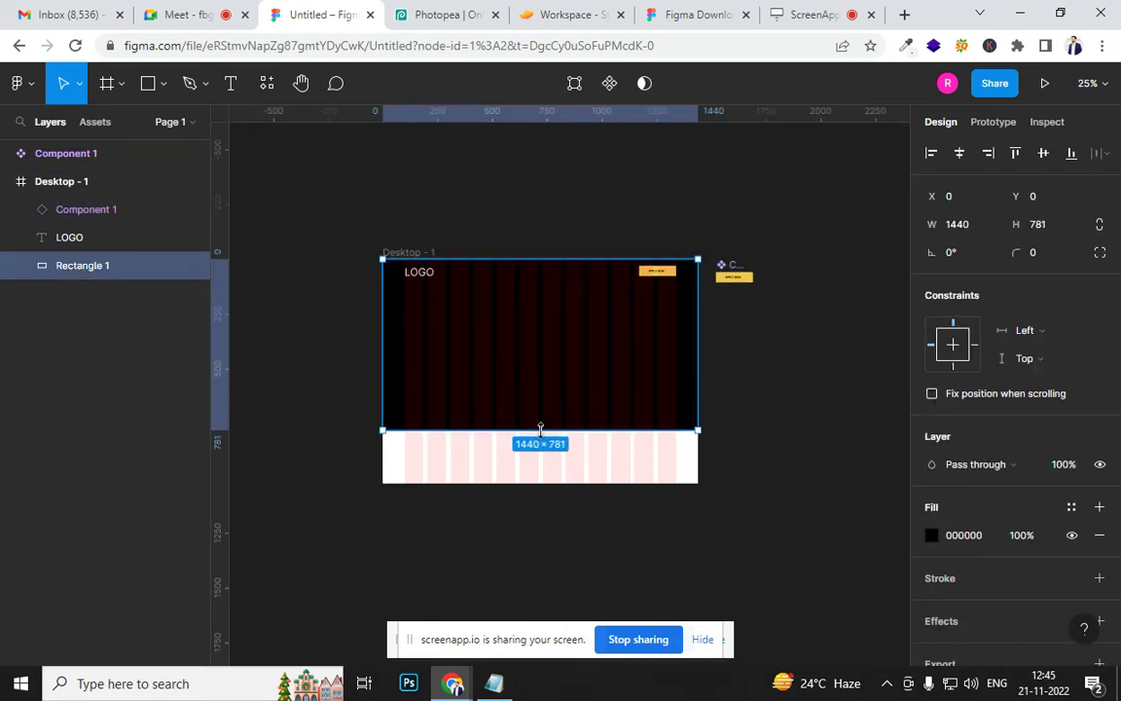
Copy the header's button instance to the lower part of the black area, aligned with the first column at X 100, Y 512
left_click(649, 274)
left_click_drag(657, 278, 421, 376)
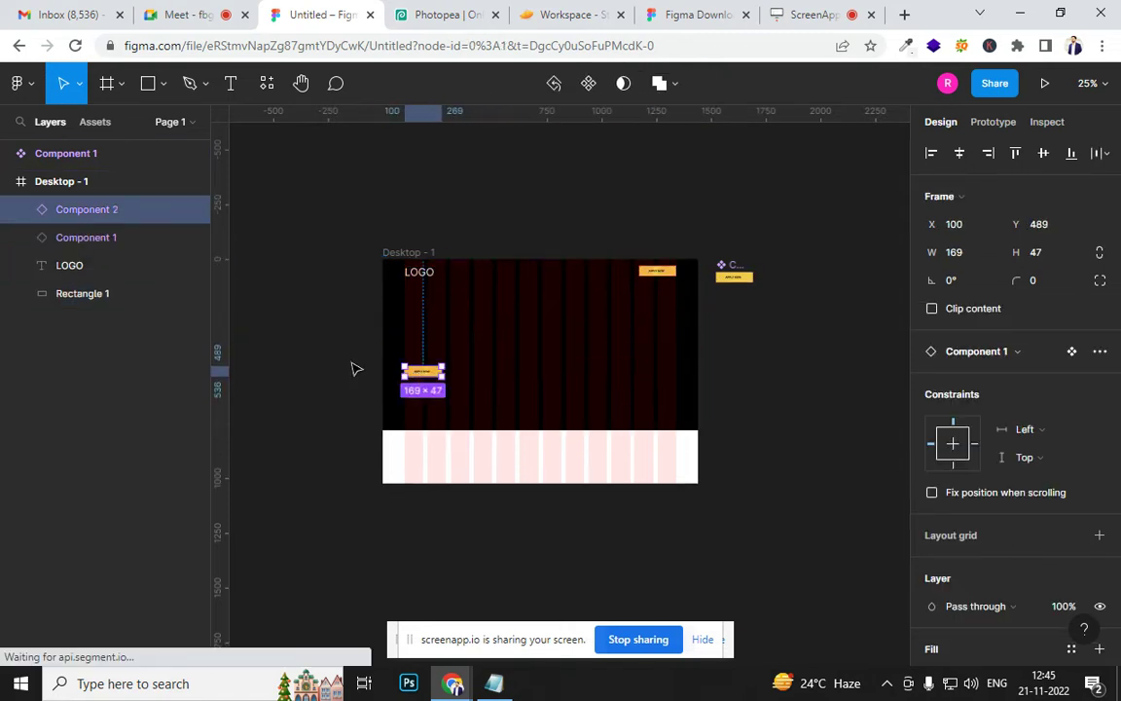
left_click(321, 404)
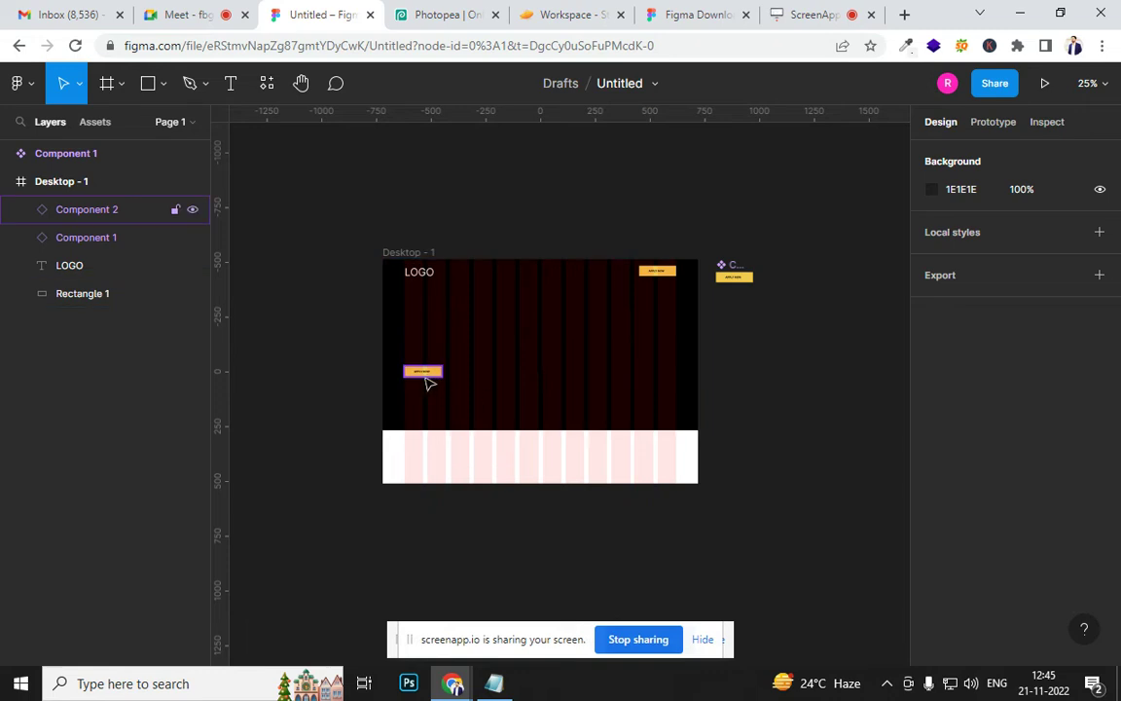
left_click_drag(430, 381, 431, 385)
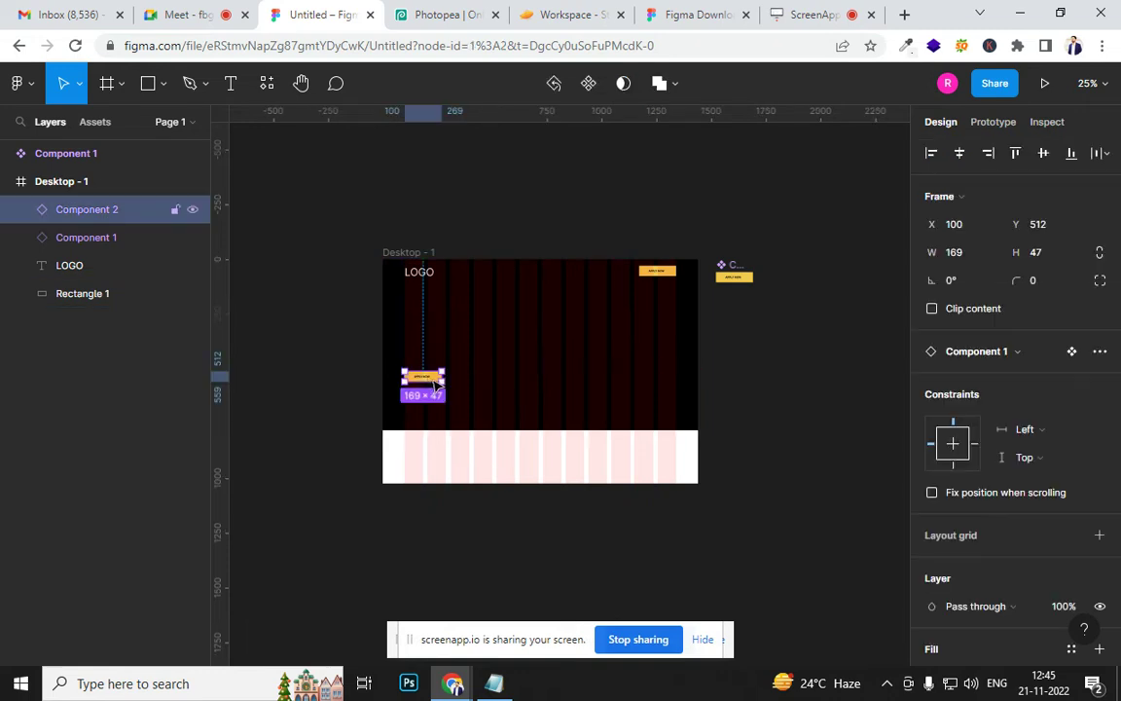
Change the main button component's yellow to the Green 1 color style
left_click(735, 277)
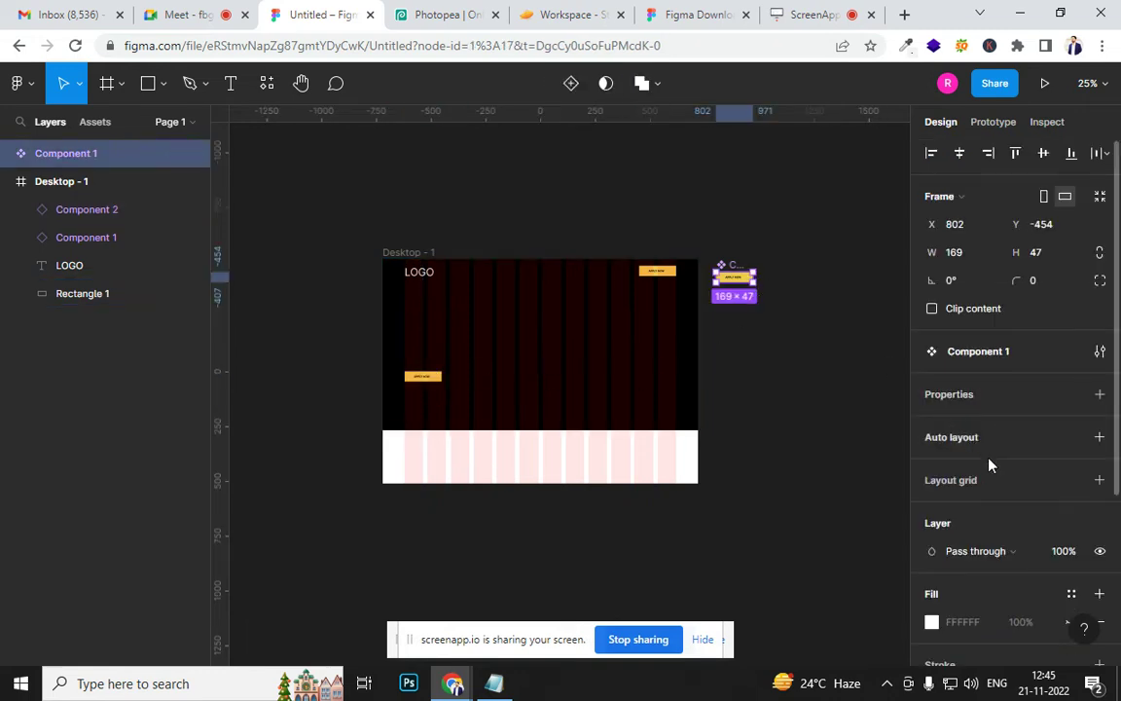
scroll(934, 438, "down", 3)
left_click(931, 562)
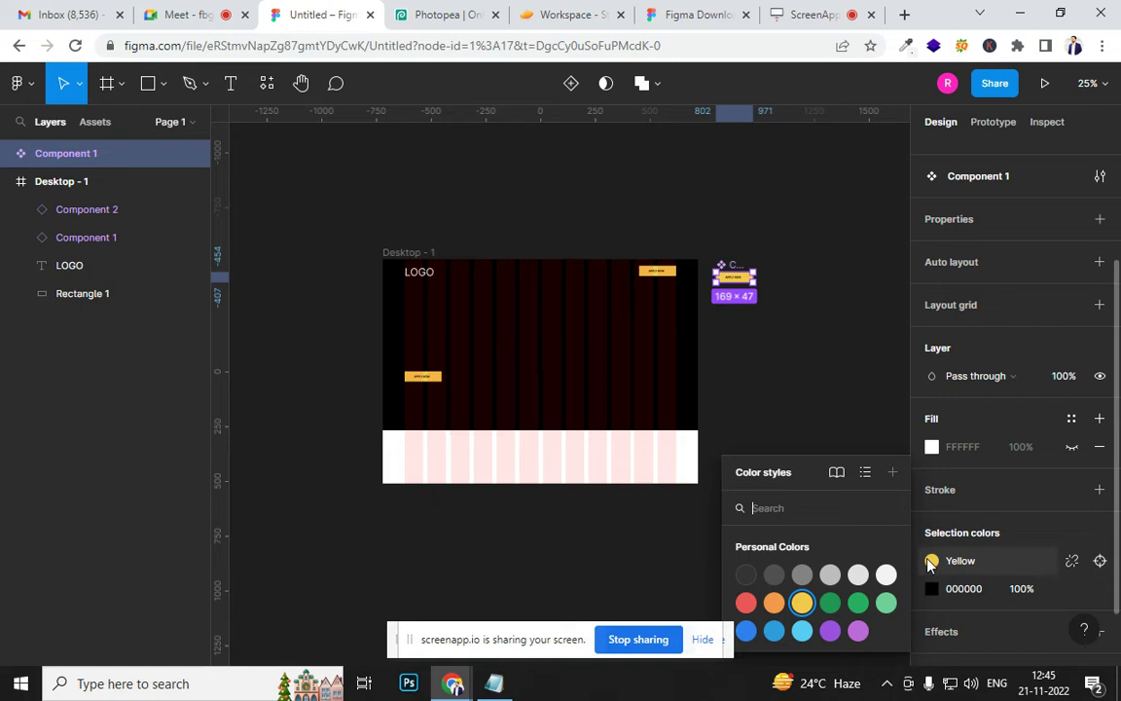
key("Escape")
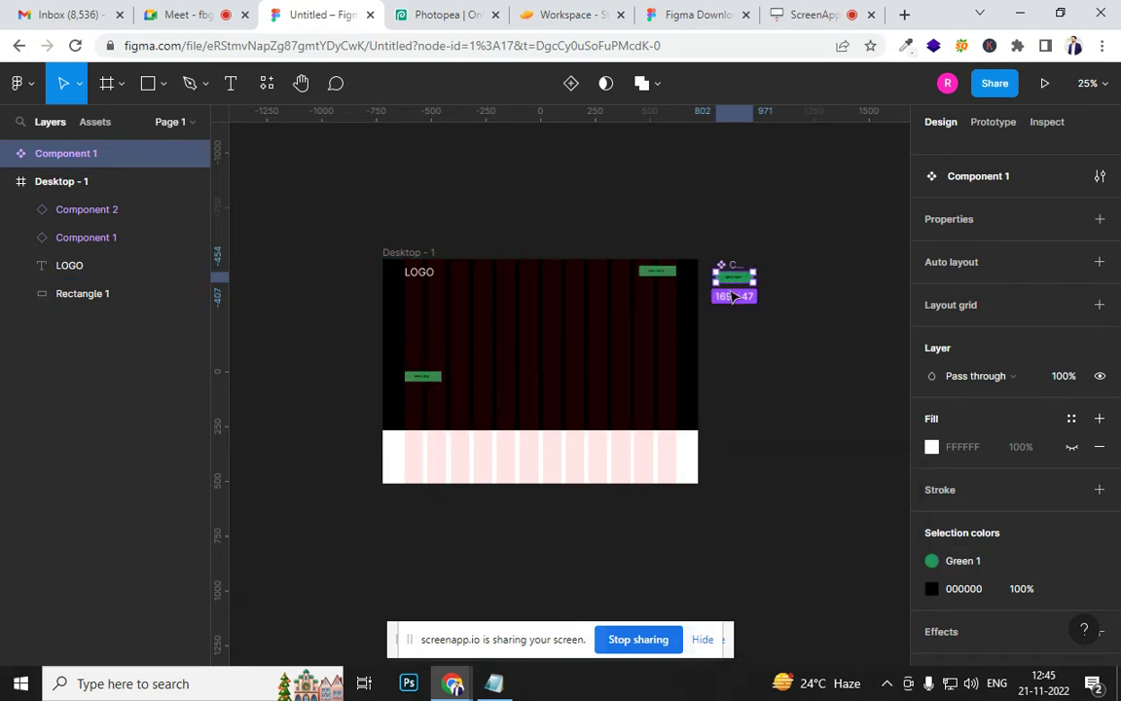
Replace the main component's APPLY NOW label with "BROUCHRE"
key("ctrl+plus")
key("ctrl+plus")
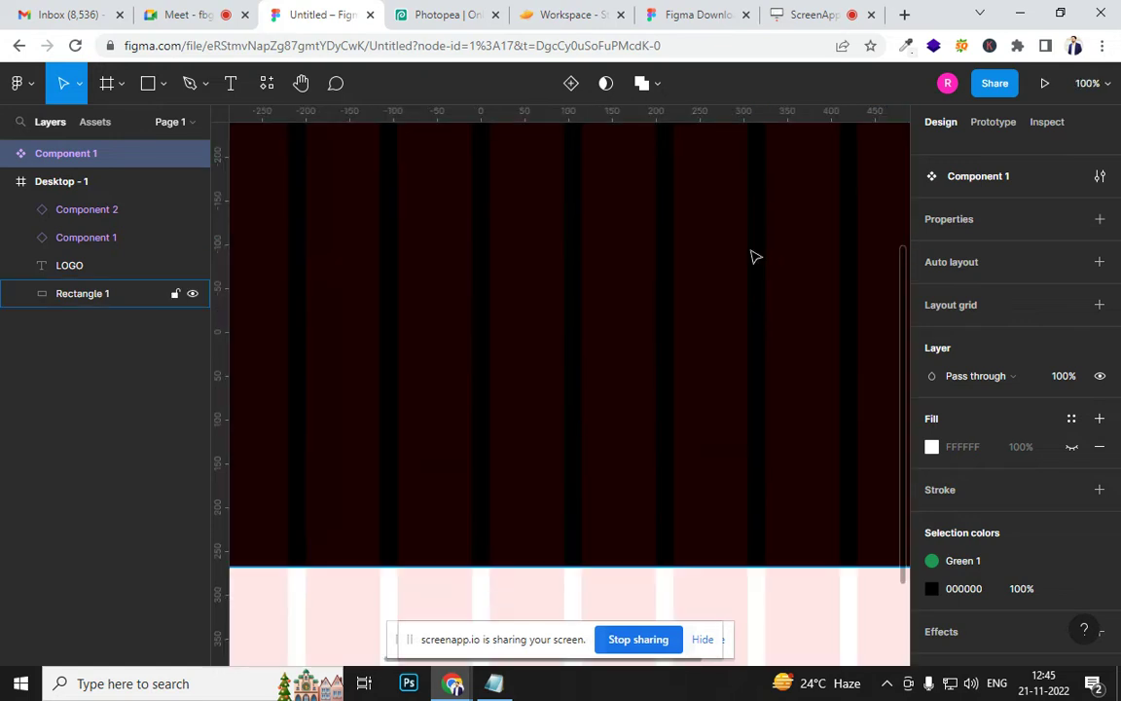
left_click_drag(796, 240, 377, 480)
scroll(438, 487, "right", 4)
scroll(438, 487, "up", 2)
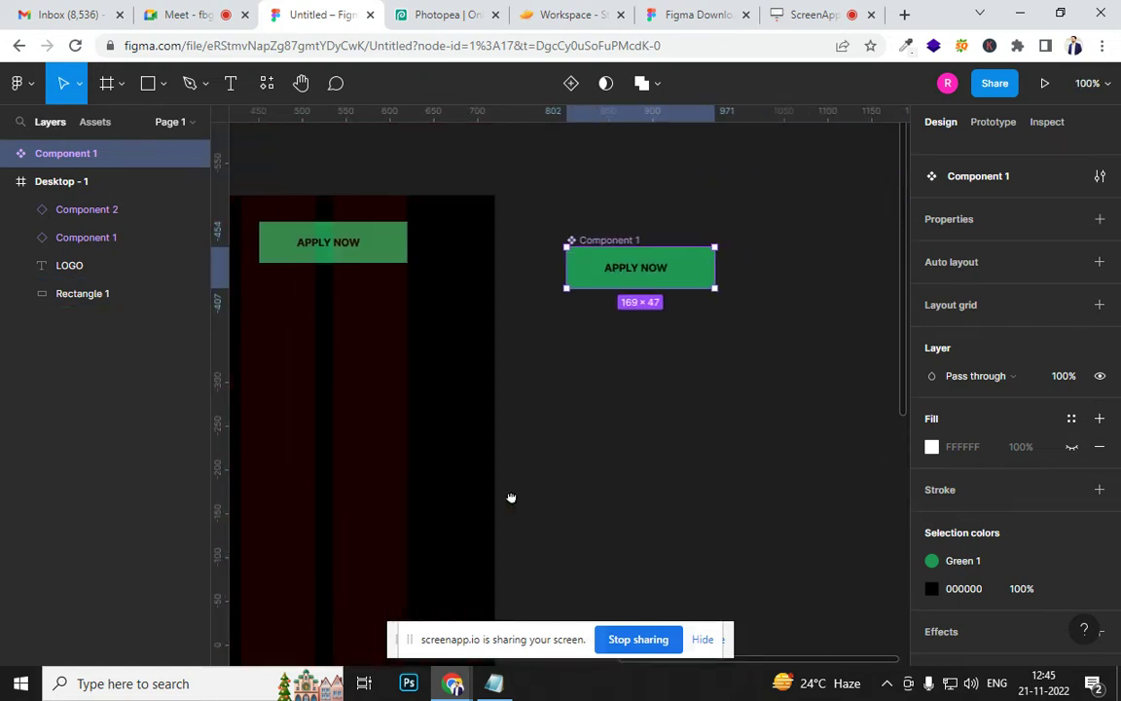
double_click(624, 272)
double_click(625, 272)
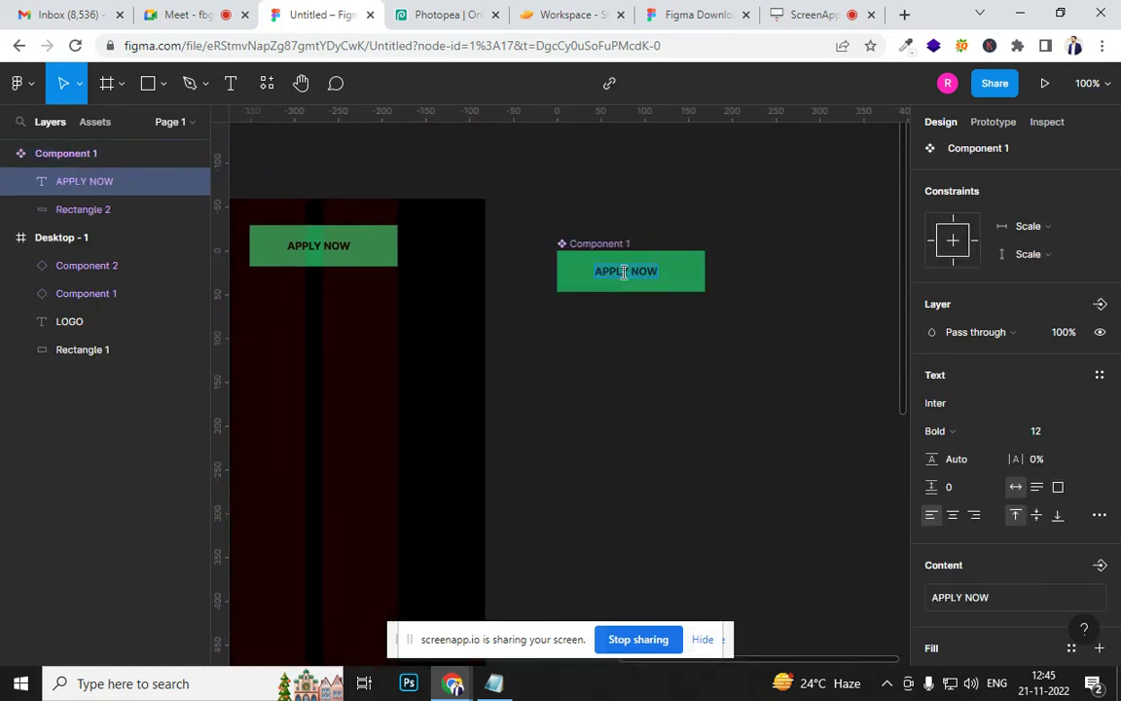
type("BROUC")
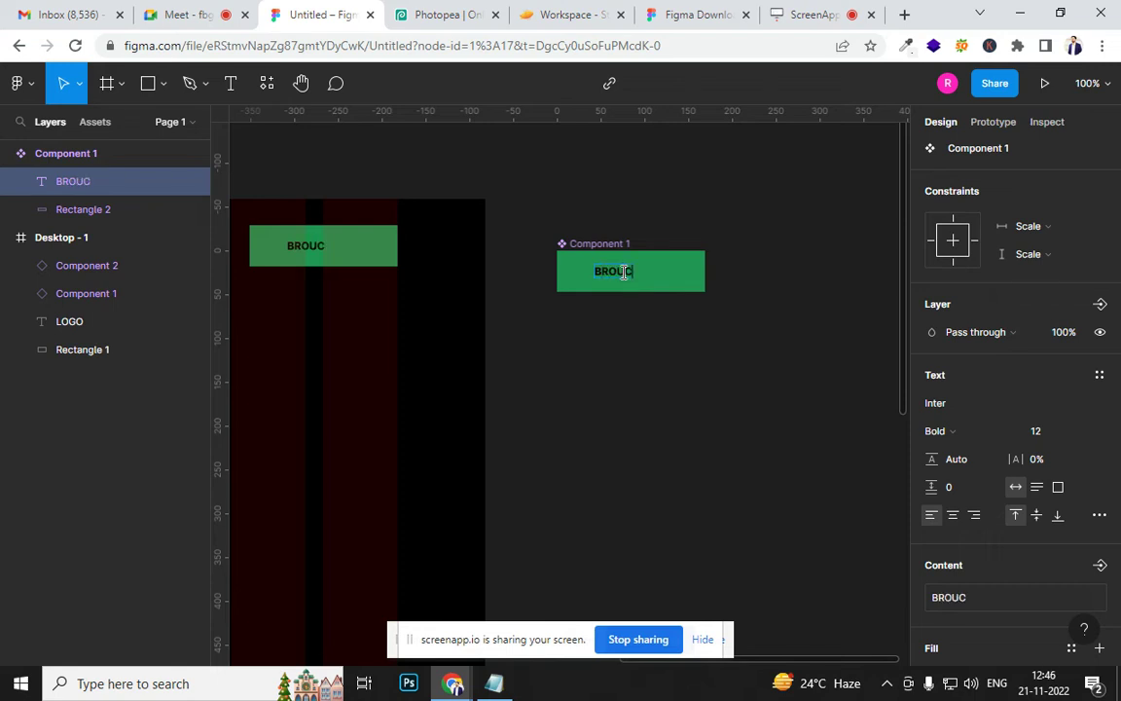
type("HRE")
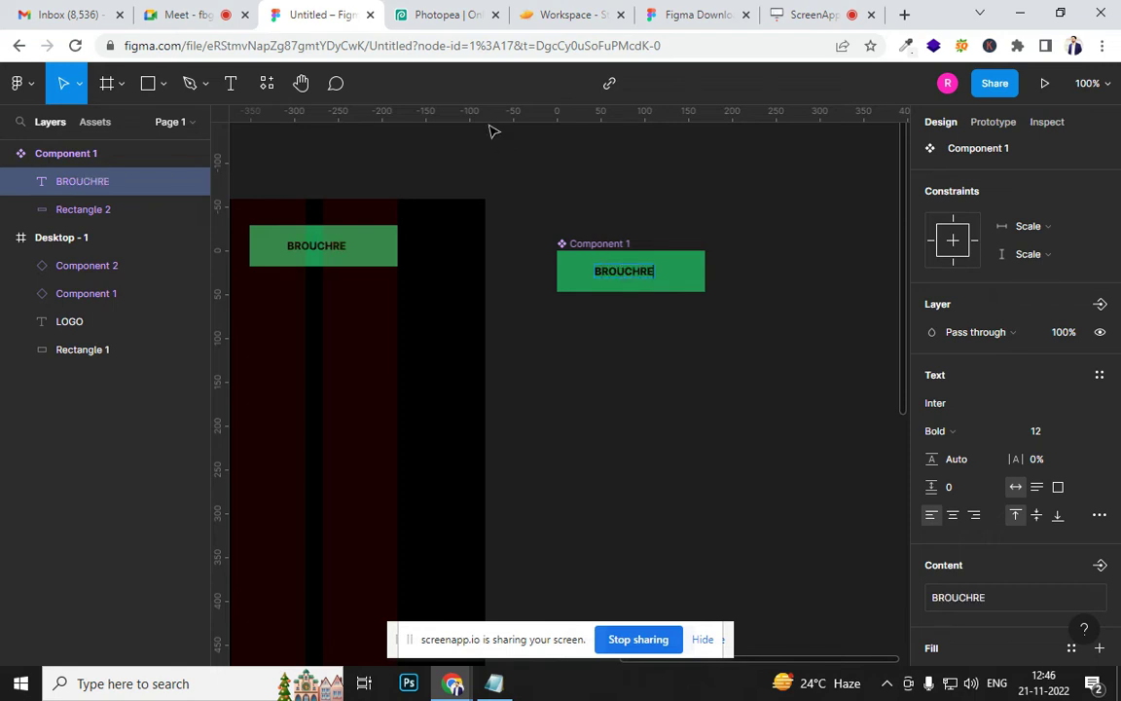
key("Escape")
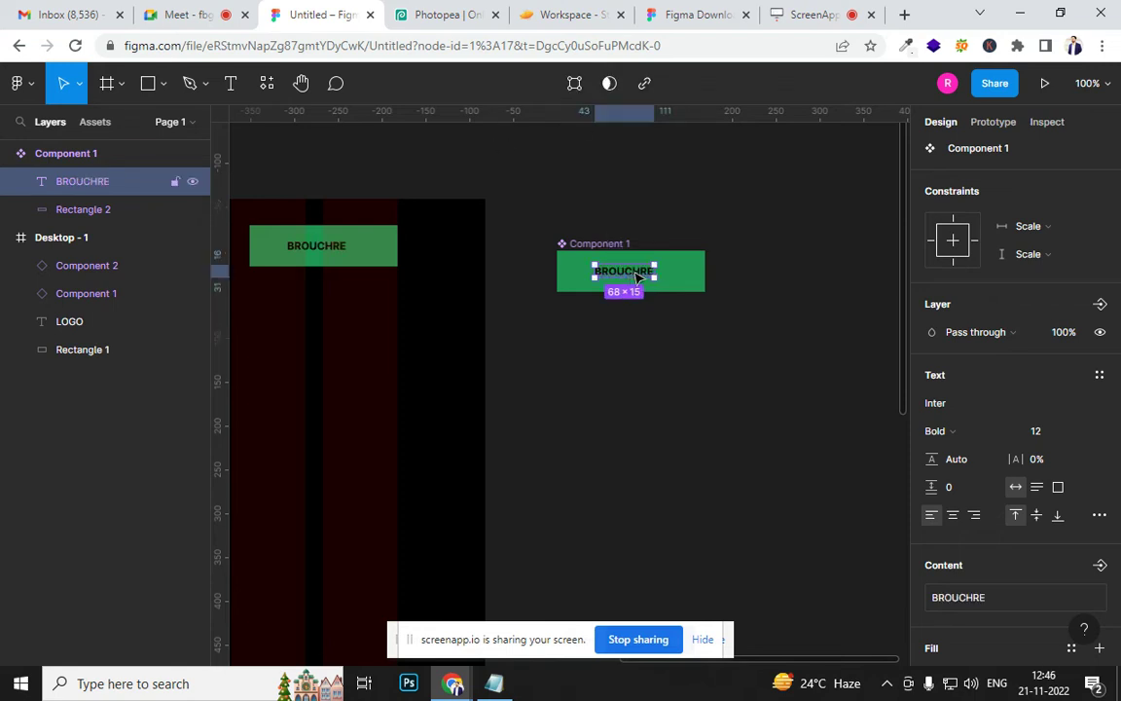
Check the label on both button instances inside the desktop frame against the main component
left_click_drag(482, 325, 612, 329)
scroll(300, 348, "left", 5)
left_click_drag(210, 326, 140, 347)
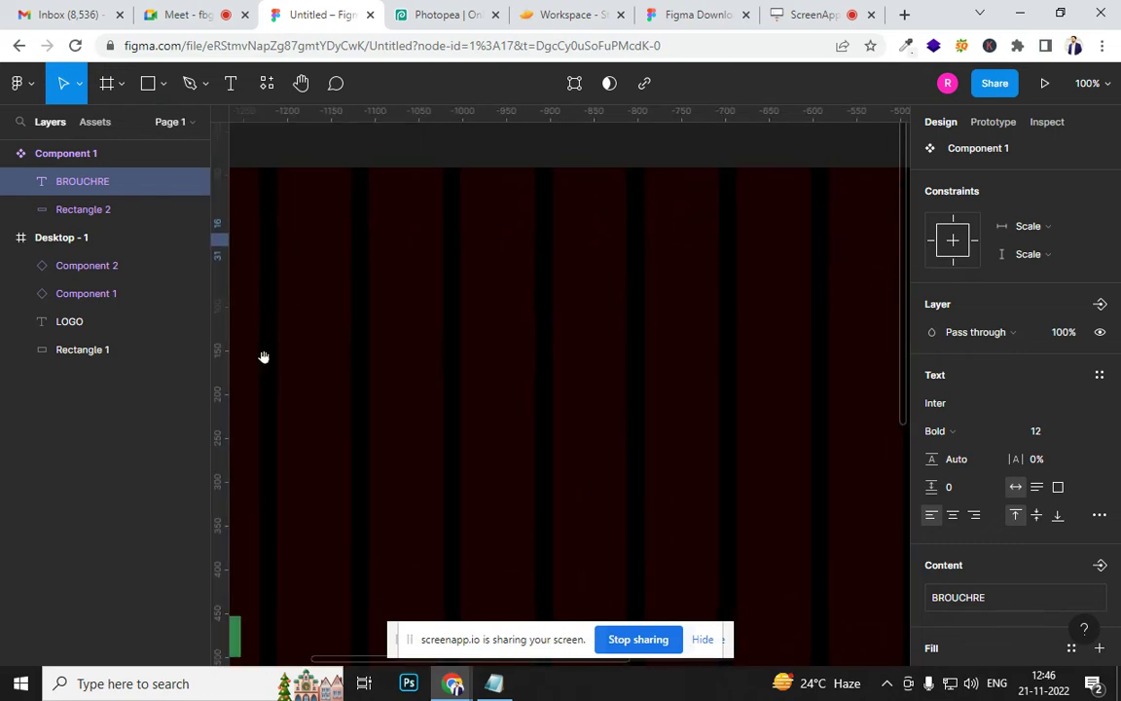
left_click_drag(263, 355, 635, 218)
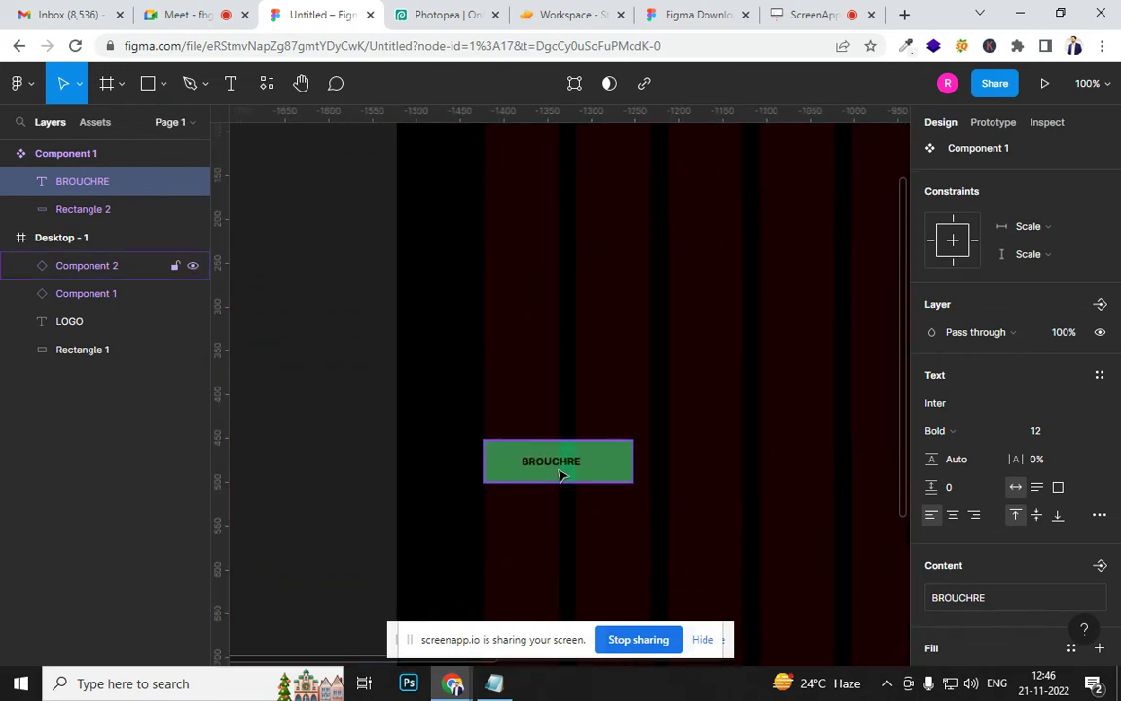
left_click_drag(620, 320, 310, 375)
scroll(453, 383, "right", 10)
scroll(452, 383, "up", 2)
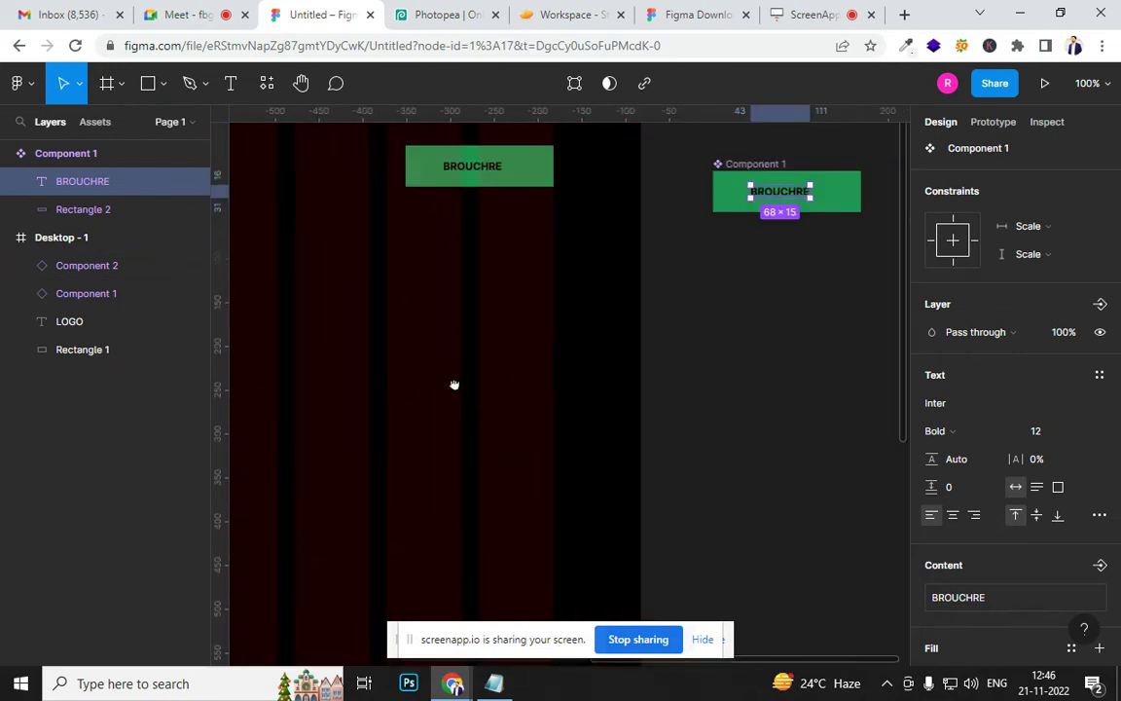
Set the fill of the main component's label text to the near-white FFFBFB
scroll(959, 535, "down", 2)
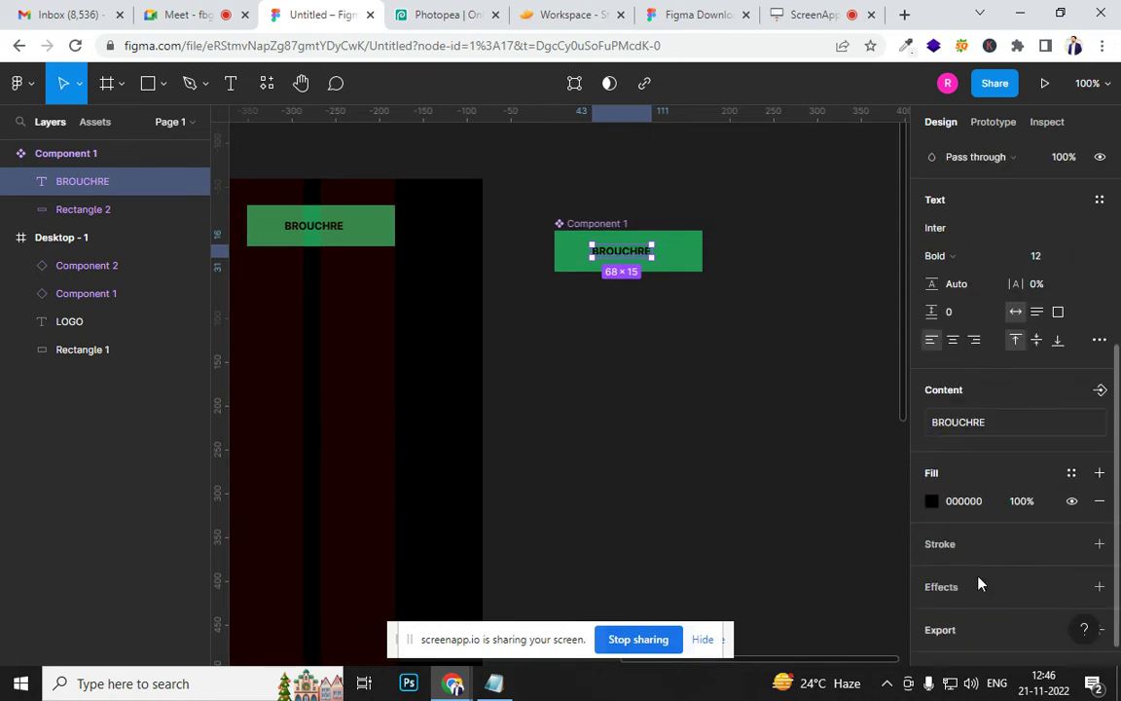
left_click(933, 502)
left_click_drag(806, 388, 681, 195)
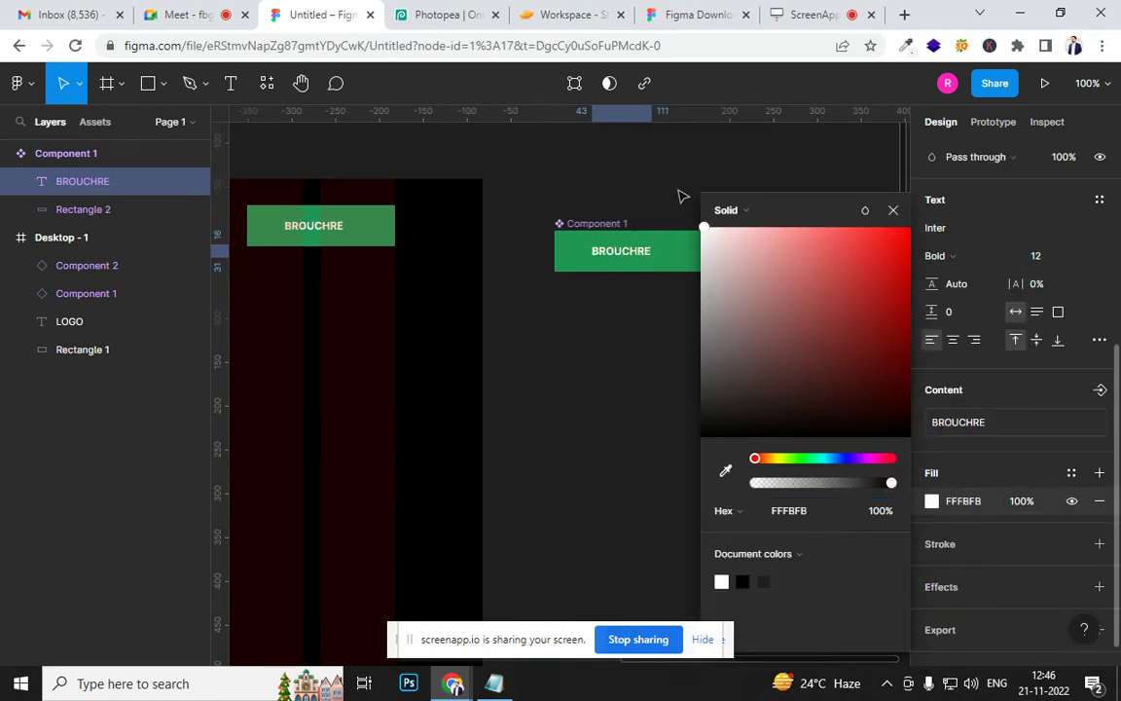
left_click(580, 346)
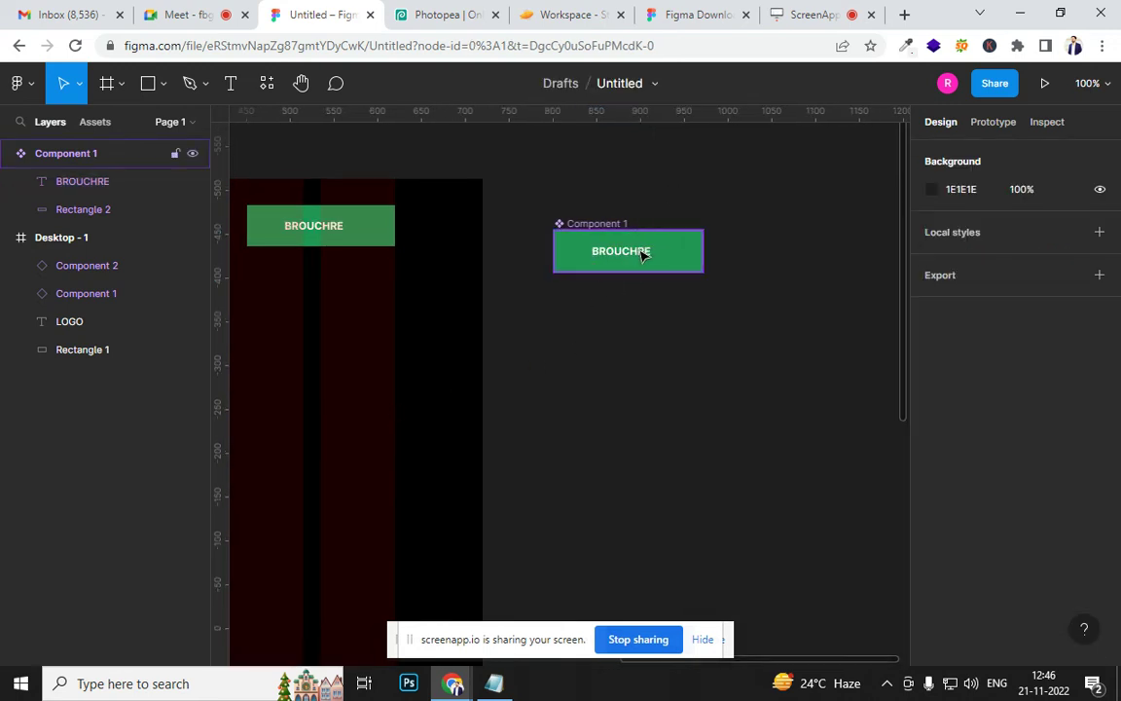
Center the label text horizontally inside the main button component
double_click(642, 255)
mouse_move(643, 255)
left_mouse_down()
mouse_move(655, 253)
mouse_move(645, 255)
left_mouse_up()
left_click(628, 363)
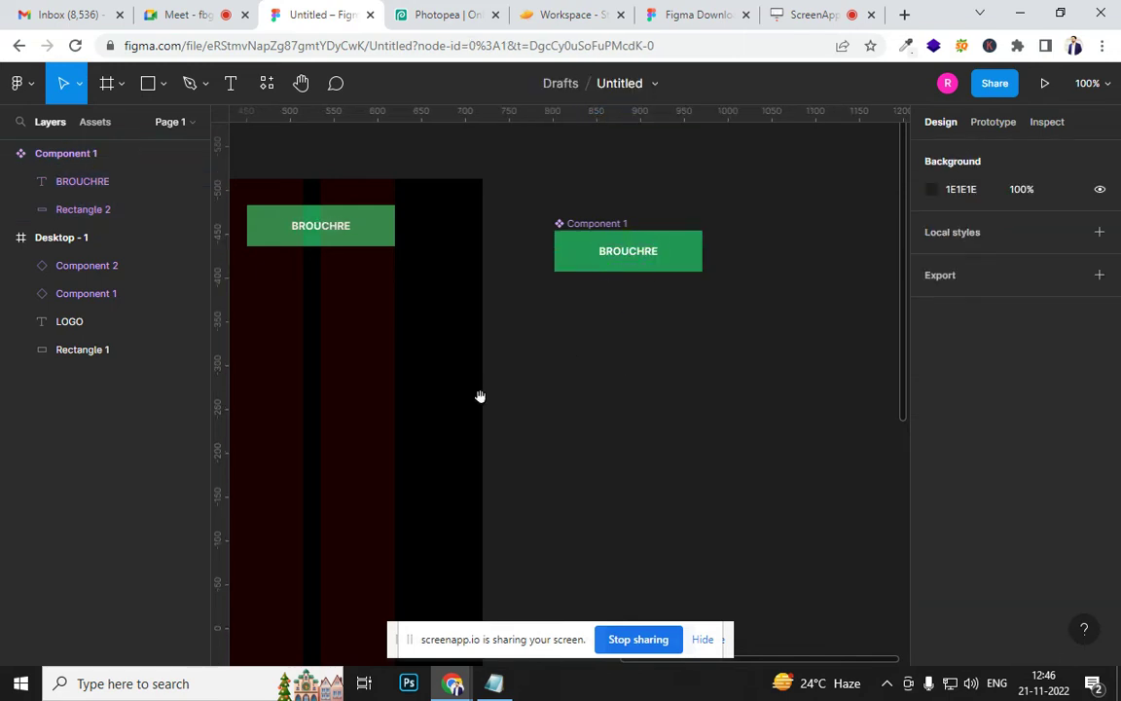
Inspect the label's color and centering on both button instances across the desktop frame
scroll(483, 389, "left", 12)
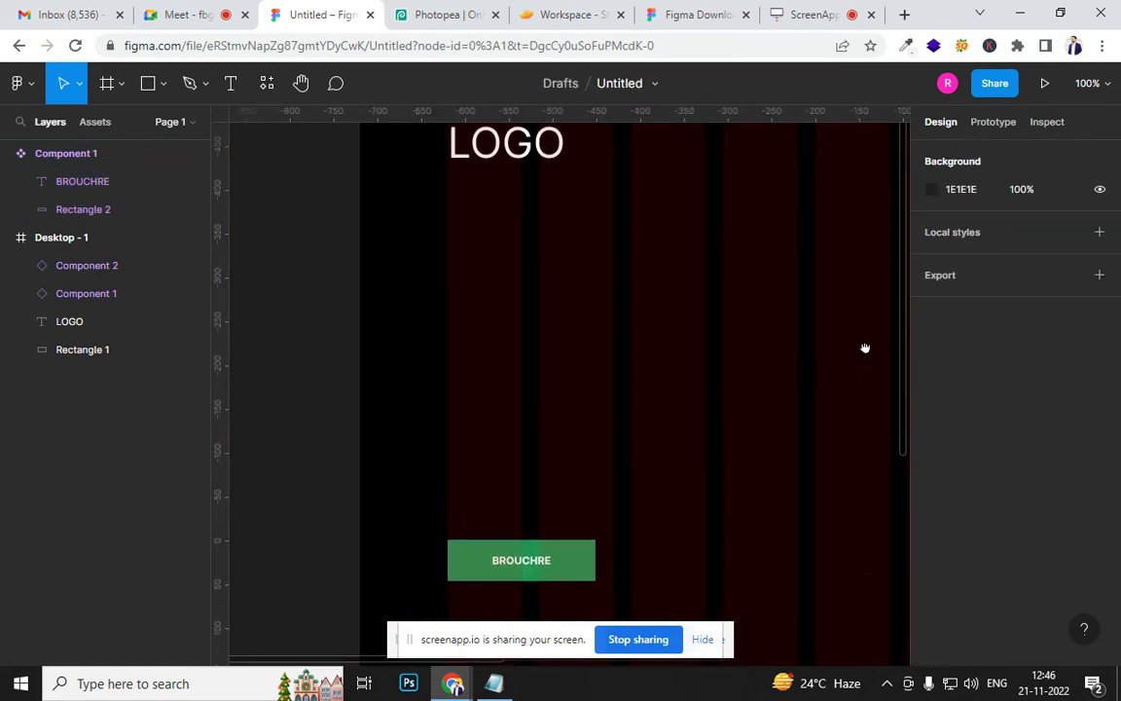
scroll(865, 347, "down", 1)
scroll(823, 333, "up", 3)
scroll(896, 393, "down", 4)
scroll(895, 393, "left", 2)
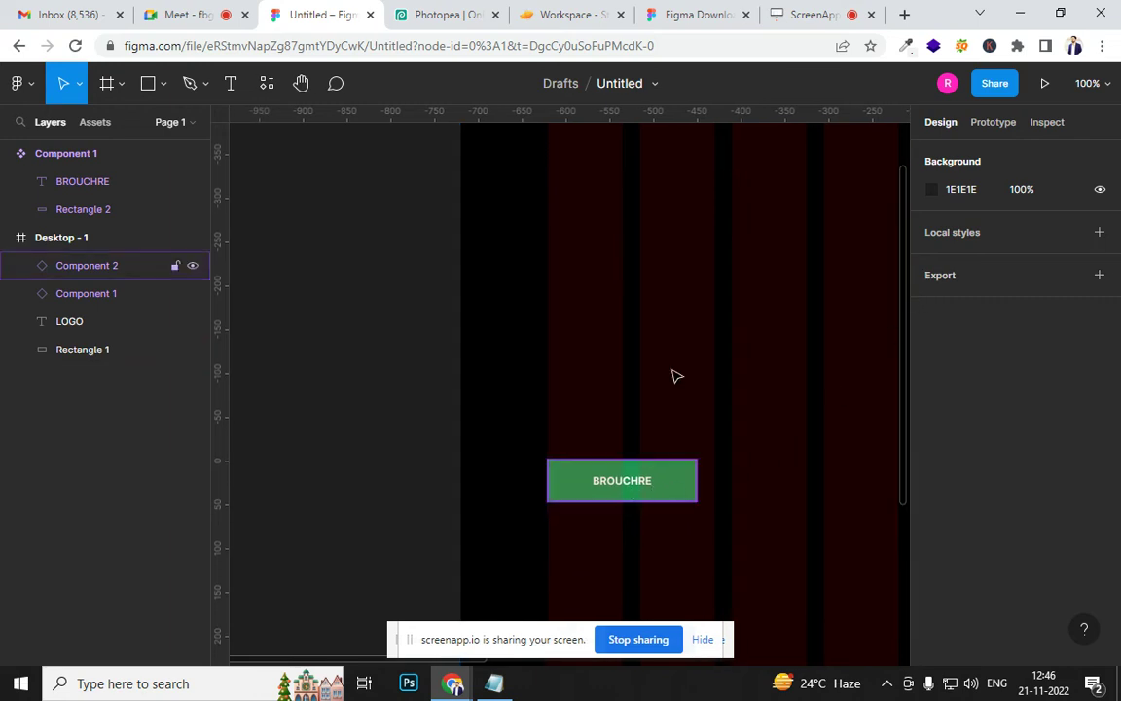
scroll(642, 457, "up", 5)
scroll(698, 358, "right", 10)
scroll(553, 443, "down", 4)
scroll(721, 310, "up", 3)
scroll(678, 446, "right", 8)
scroll(438, 380, "down", 1)
scroll(516, 330, "left", 3)
scroll(584, 350, "up", 1)
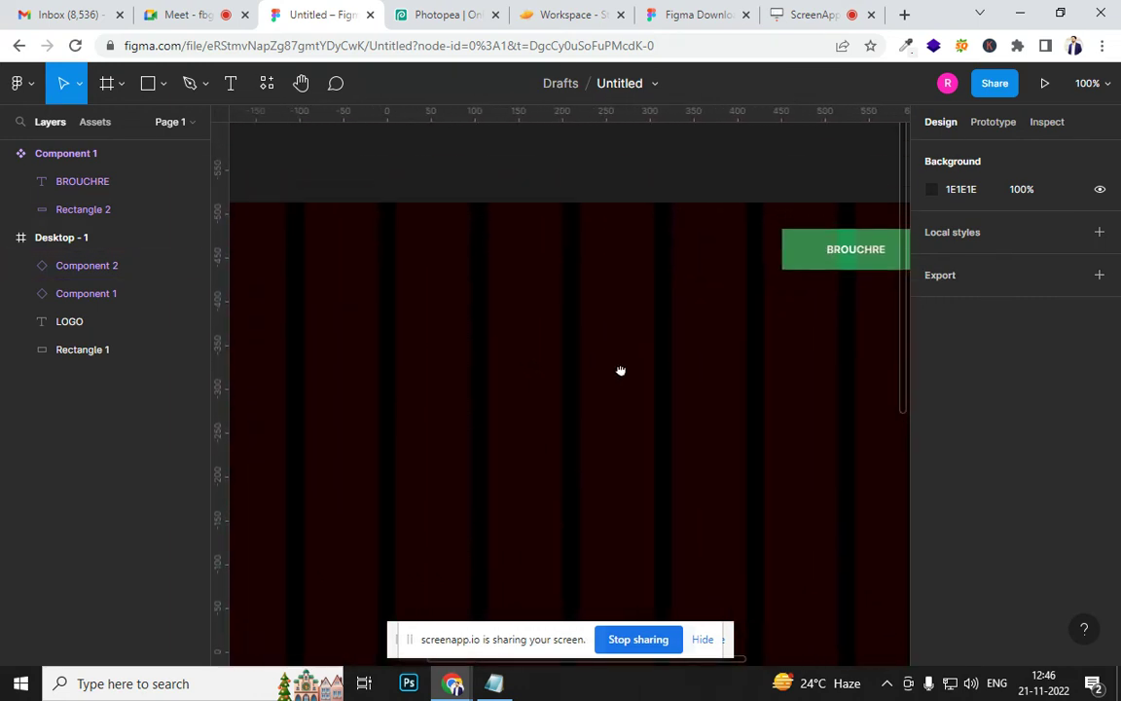
scroll(458, 400, "right", 2)
scroll(531, 395, "right", 6)
scroll(531, 395, "up", 1)
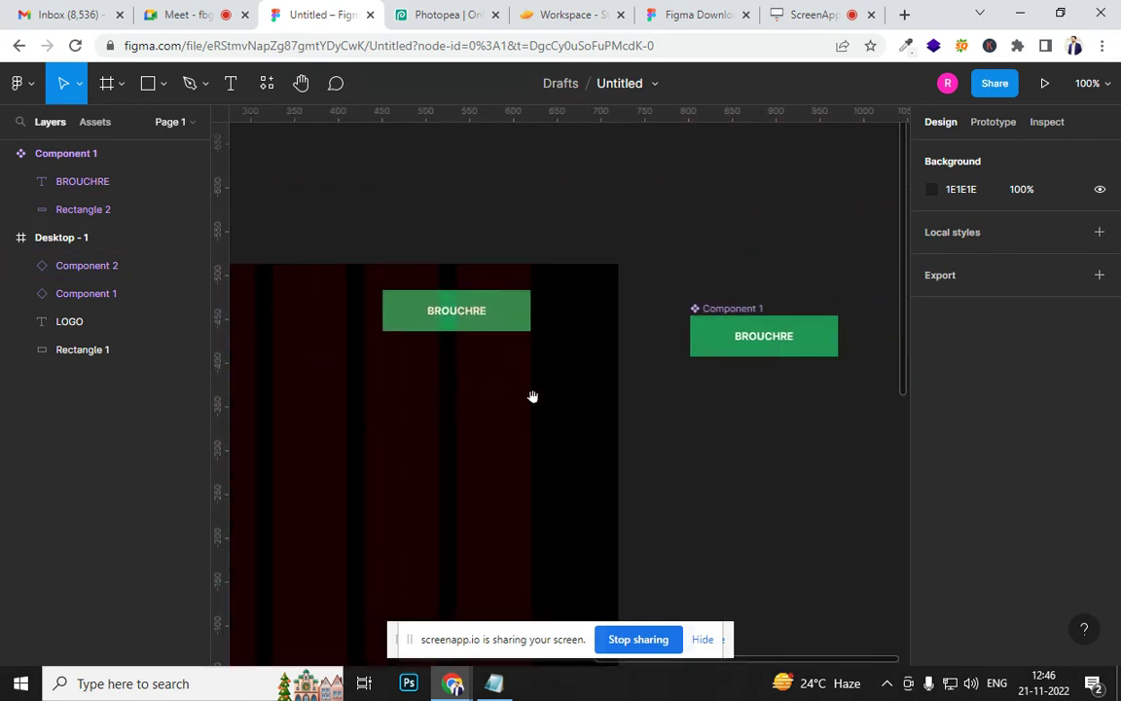
Set the corner radius of the green rectangle inside the main button component to 8
left_click(740, 357)
left_click(1047, 283)
type("2")
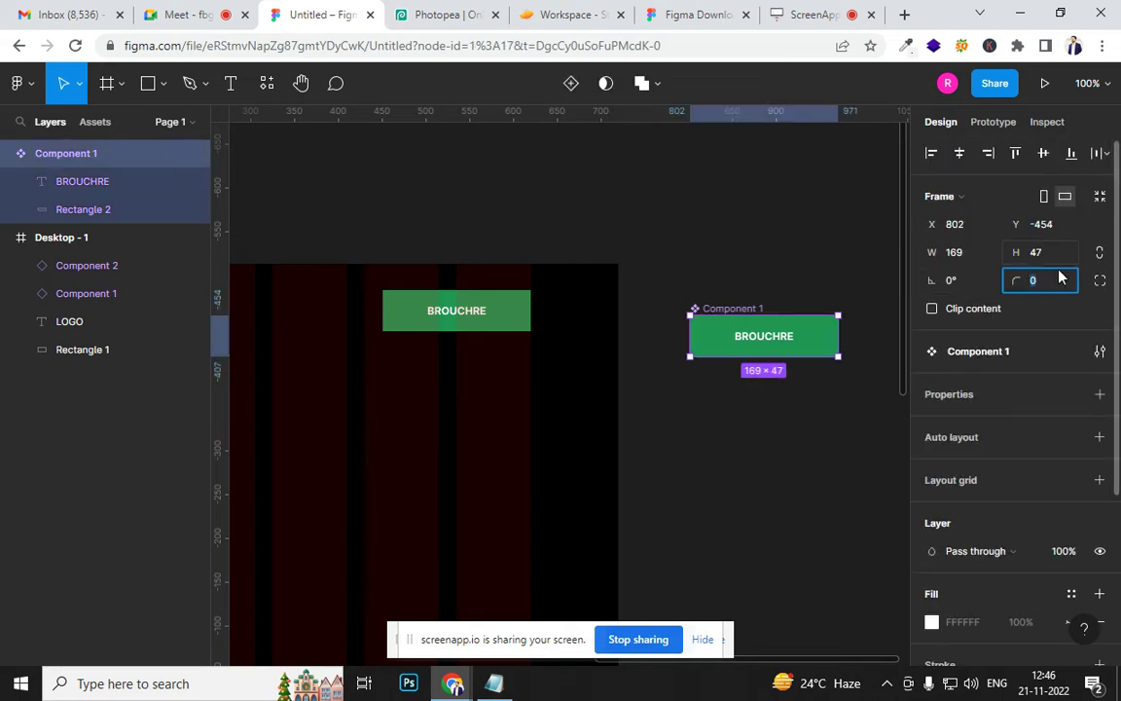
double_click(806, 345)
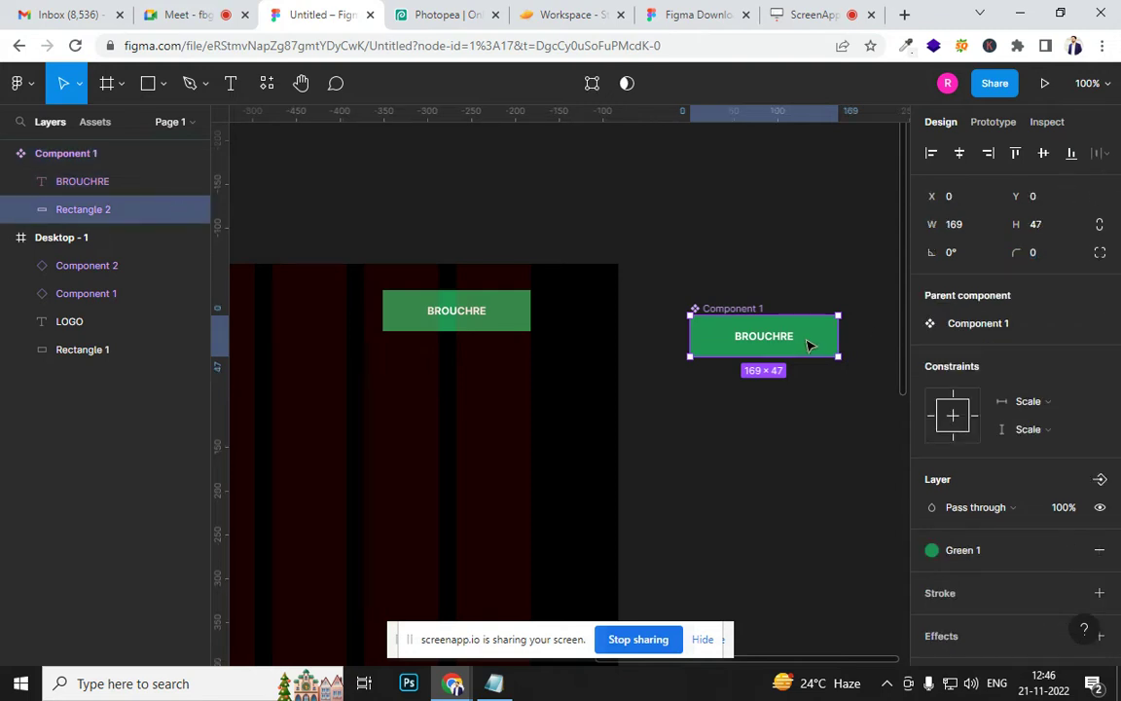
left_click(1034, 252)
type("10")
key("Return")
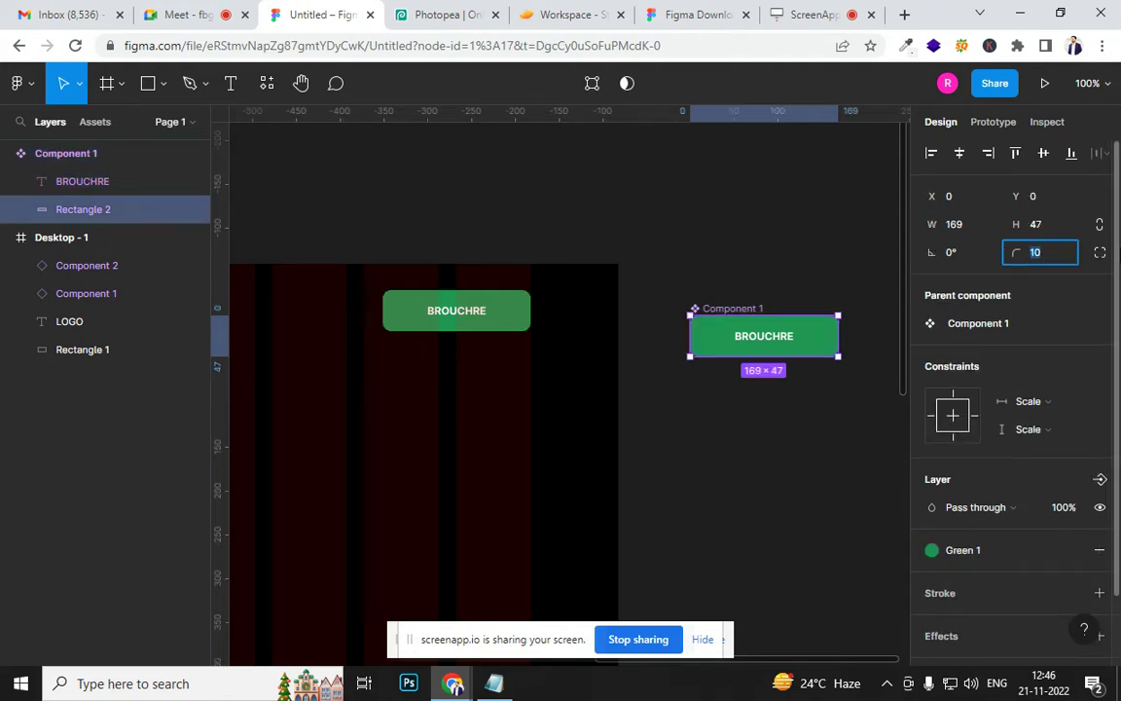
key("Up")
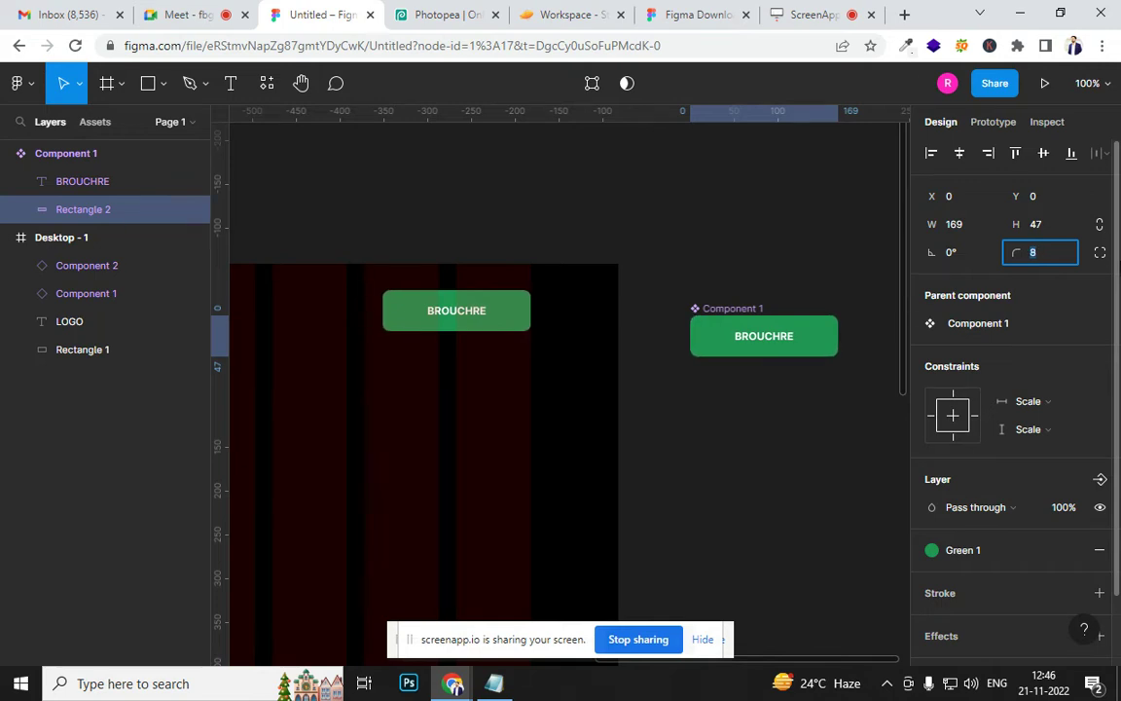
Check the rounded corners on both button instances in the desktop frame and on the main component
left_click(406, 312)
left_click_drag(320, 413, 341, 352)
scroll(341, 353, "down", 5)
left_click(124, 264)
left_click(277, 271)
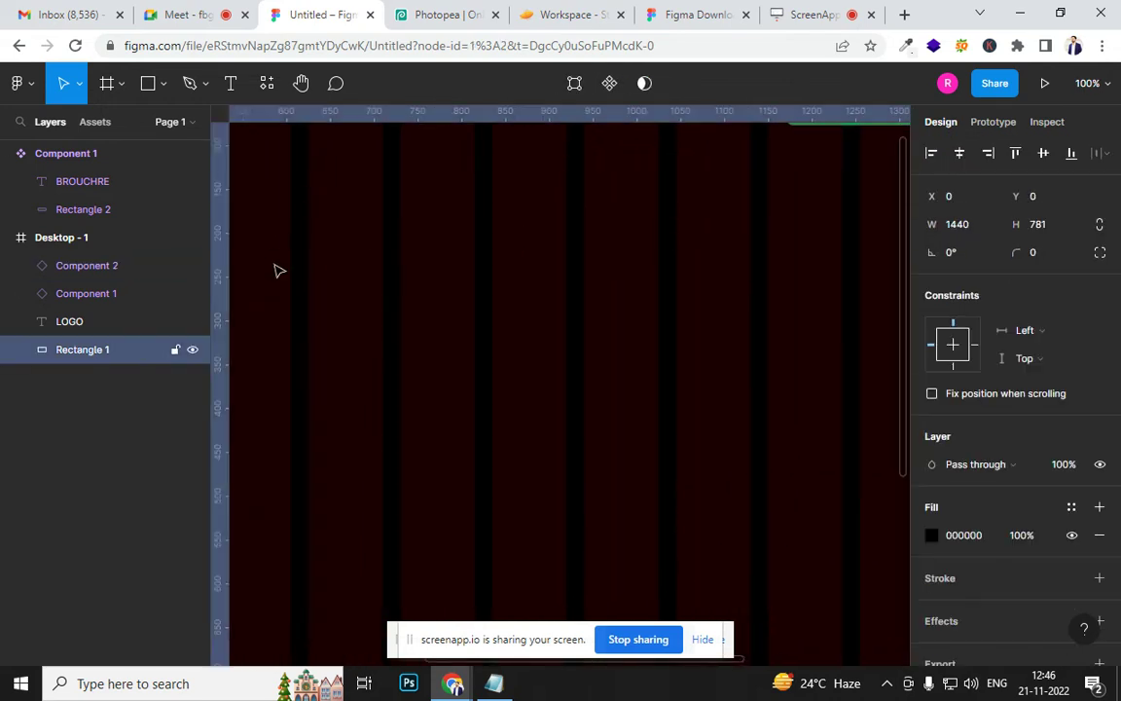
left_click_drag(312, 258, 738, 175)
scroll(618, 388, "down", 1)
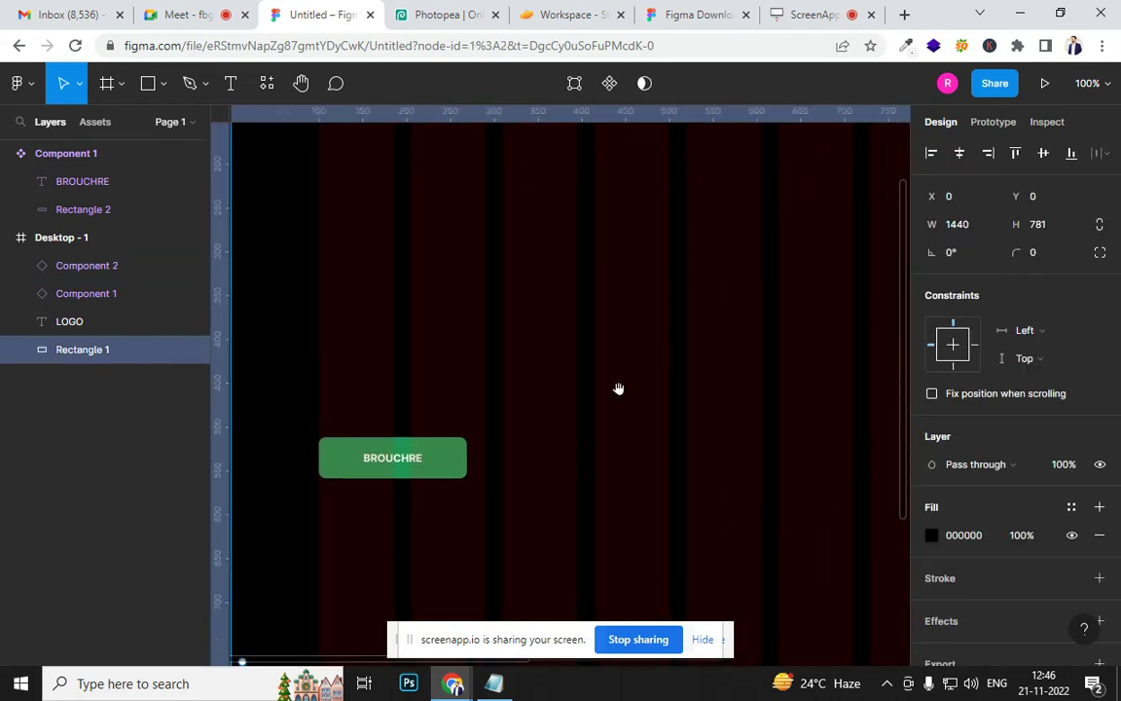
scroll(618, 389, "down", 1)
left_click_drag(536, 415, 572, 350)
left_click(403, 353)
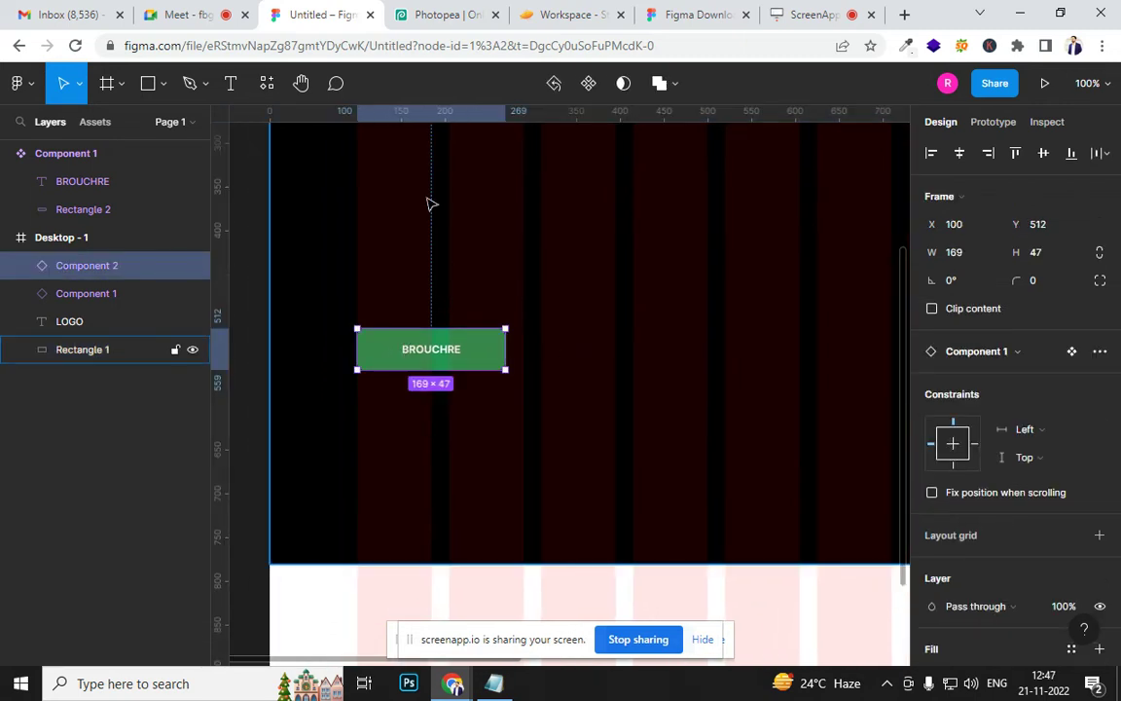
key("minus")
left_click_drag(748, 356, 451, 491)
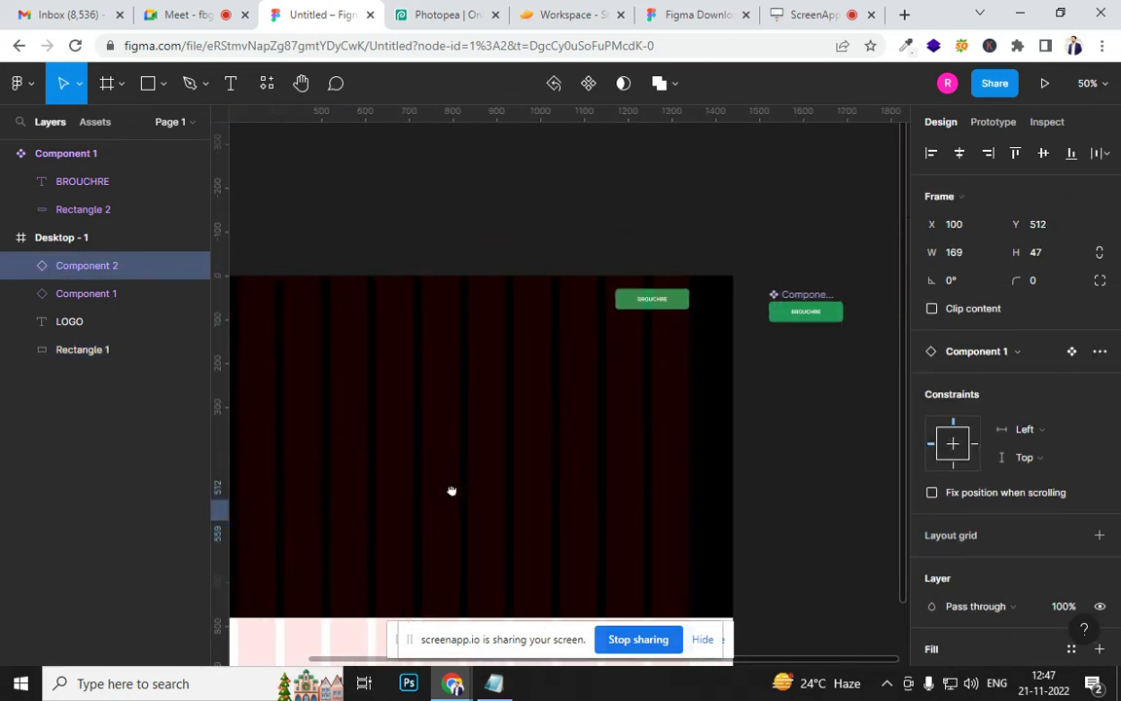
left_click(826, 317)
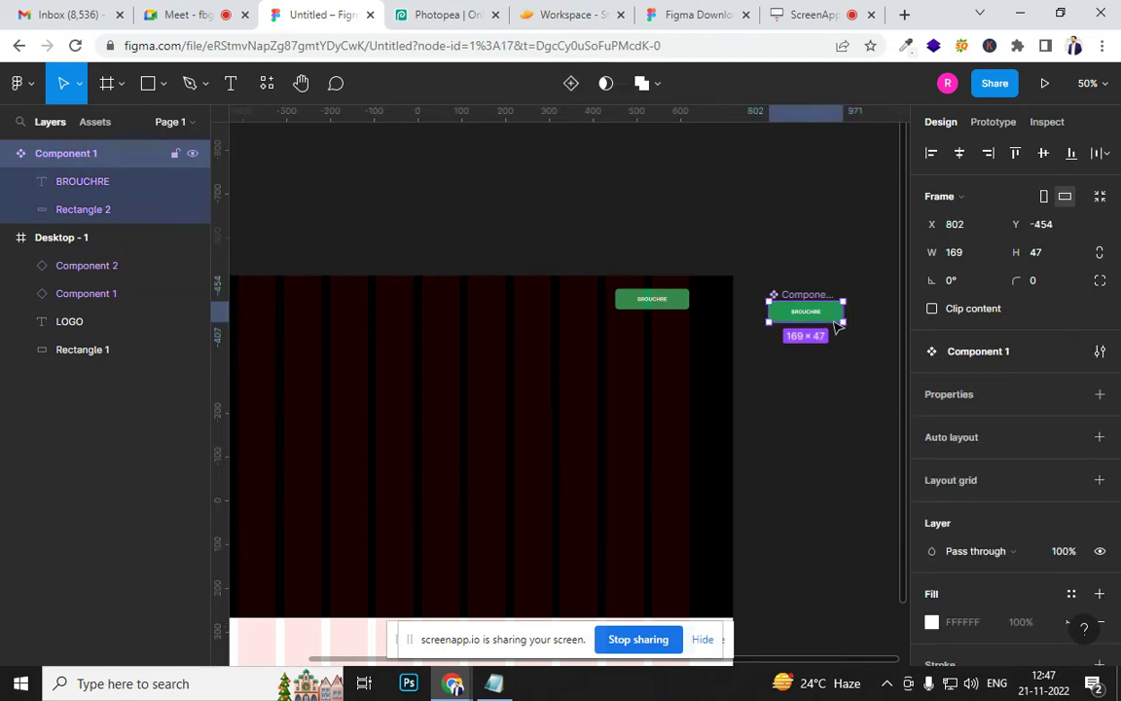
Search the plugins for "ICON" and run Font Awesome Icons
left_click(519, 264)
scroll(581, 335, "down", 2)
scroll(581, 336, "right", 5)
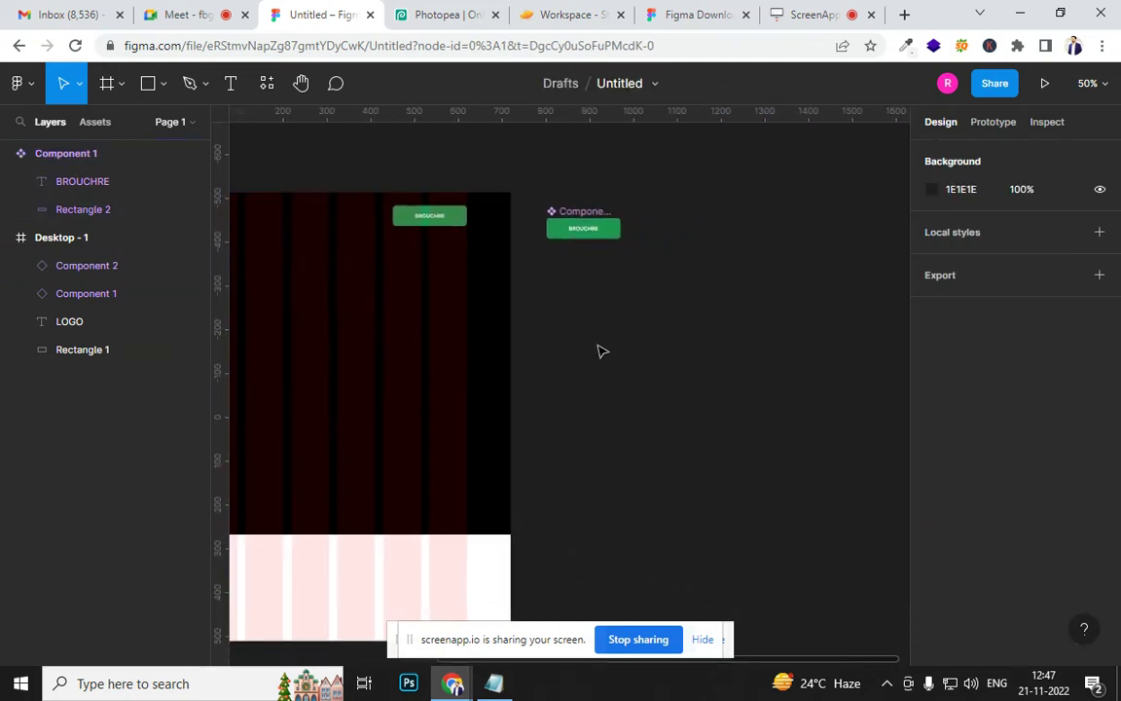
right_click(599, 348)
mouse_move(631, 483)
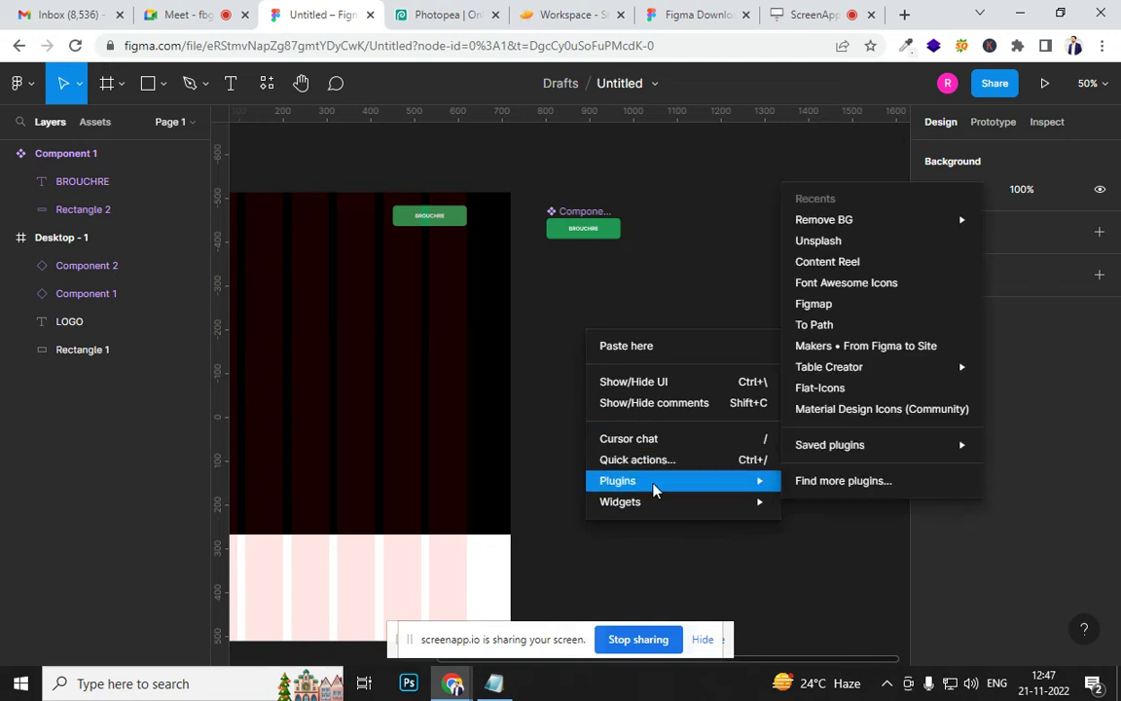
left_click(843, 480)
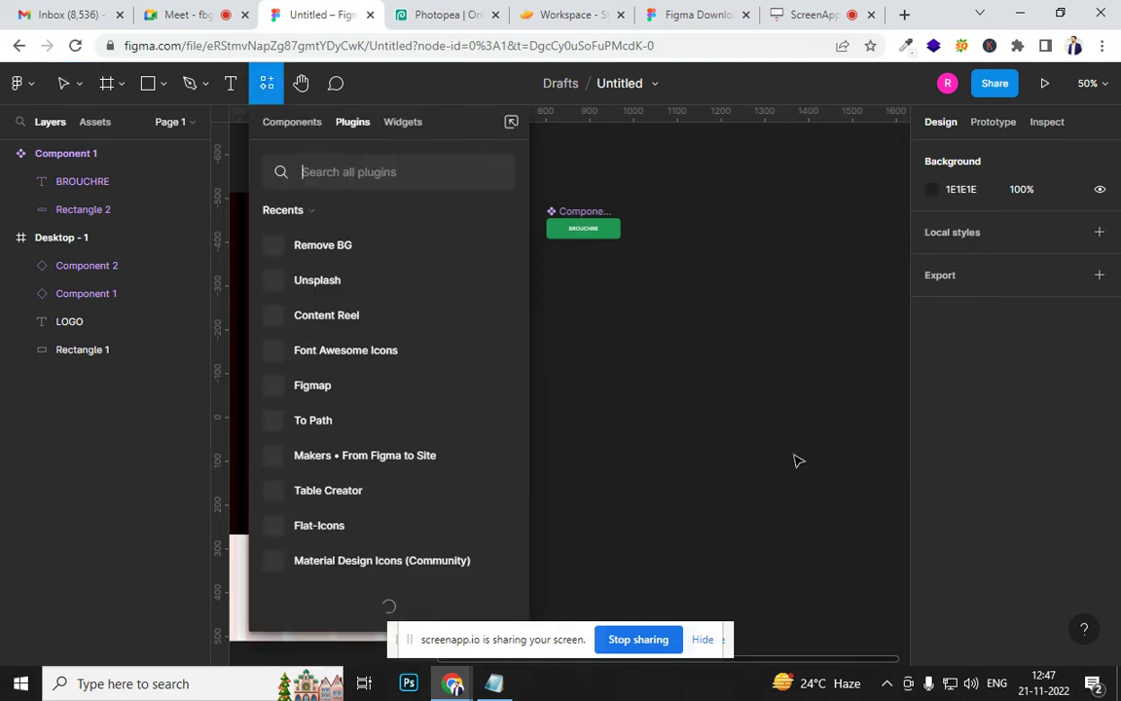
type("ICON")
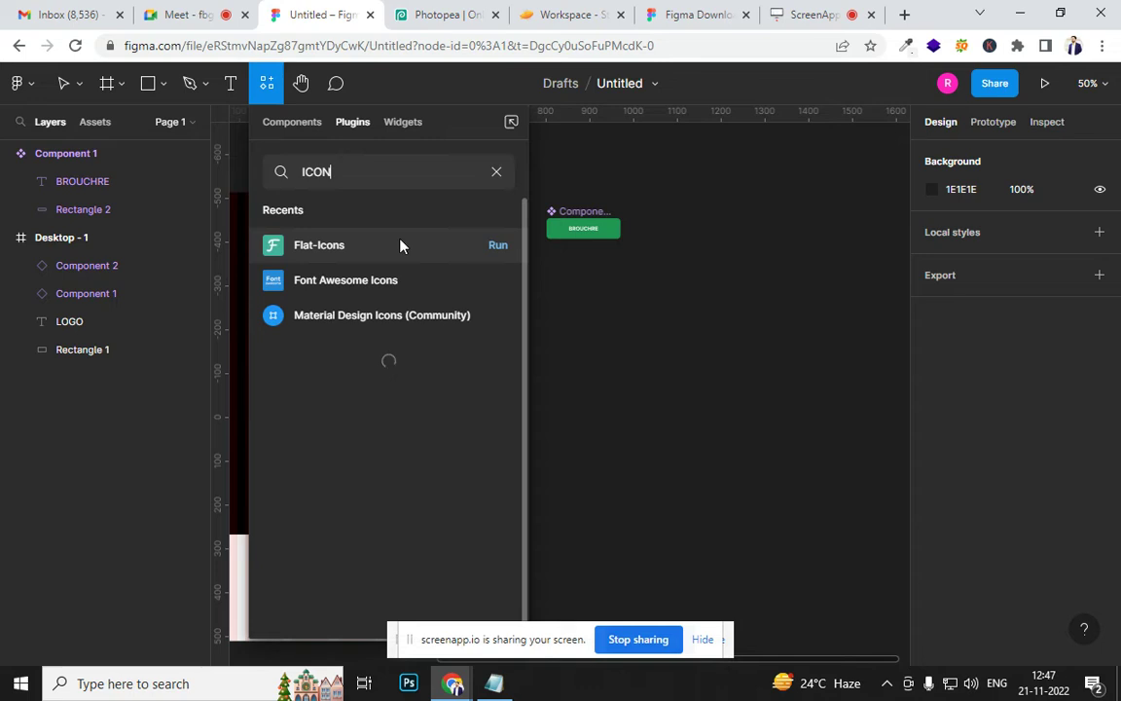
left_click(496, 282)
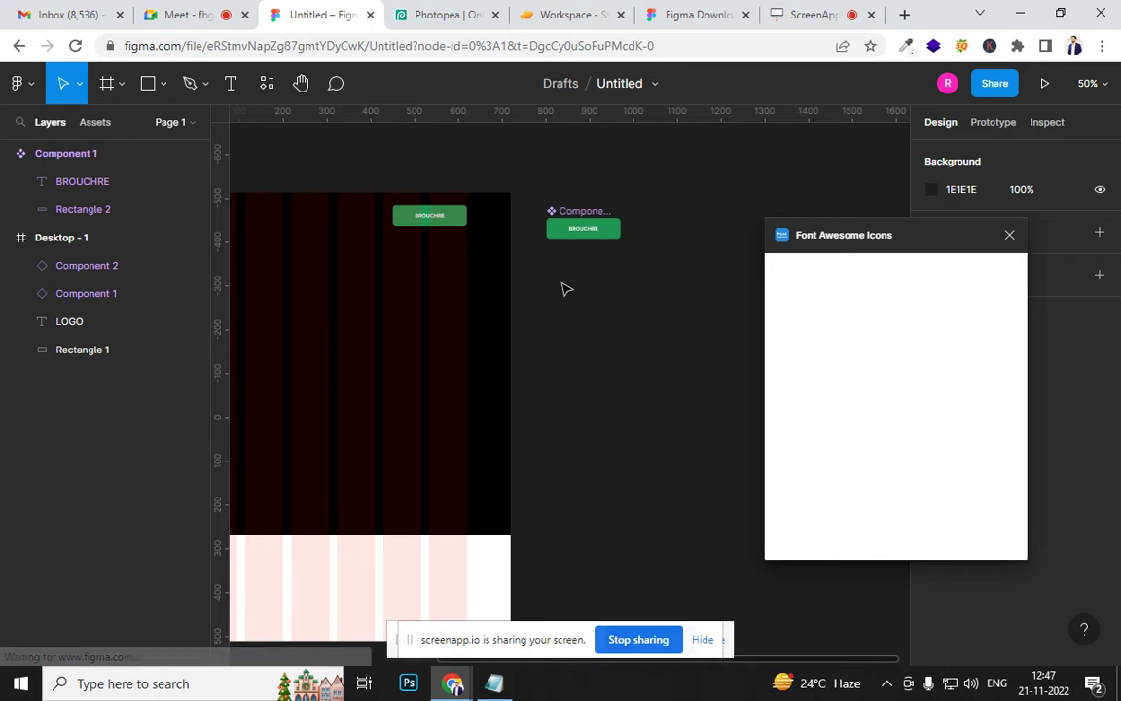
left_click(848, 291)
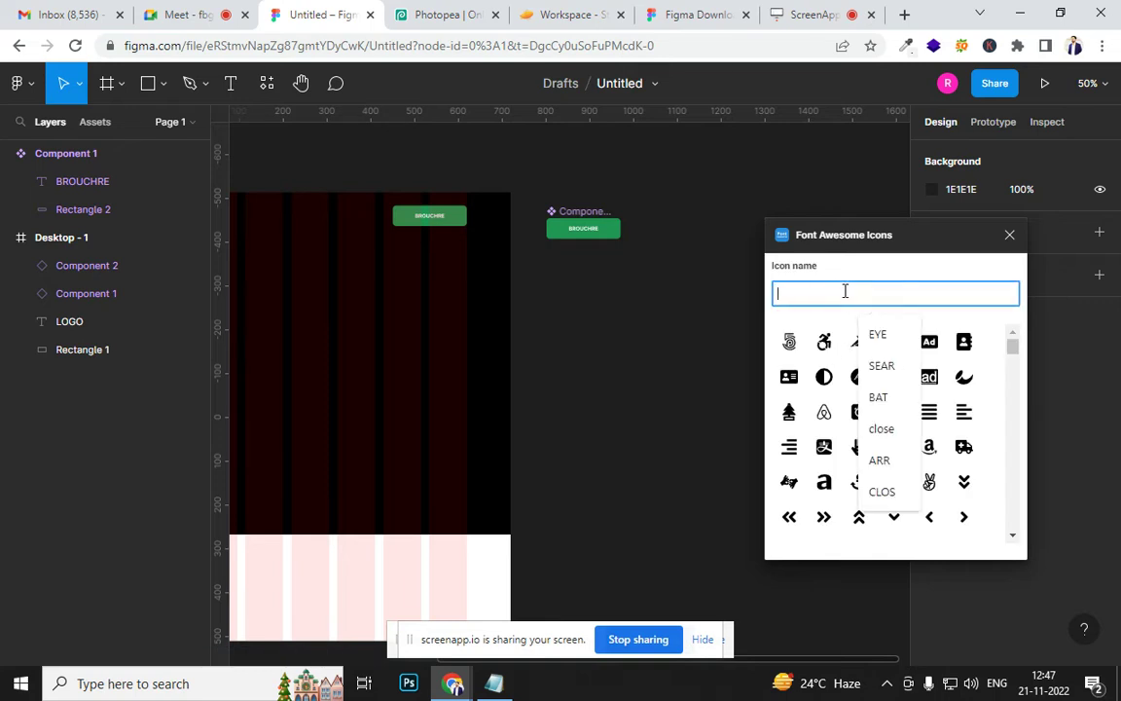
type("BRO")
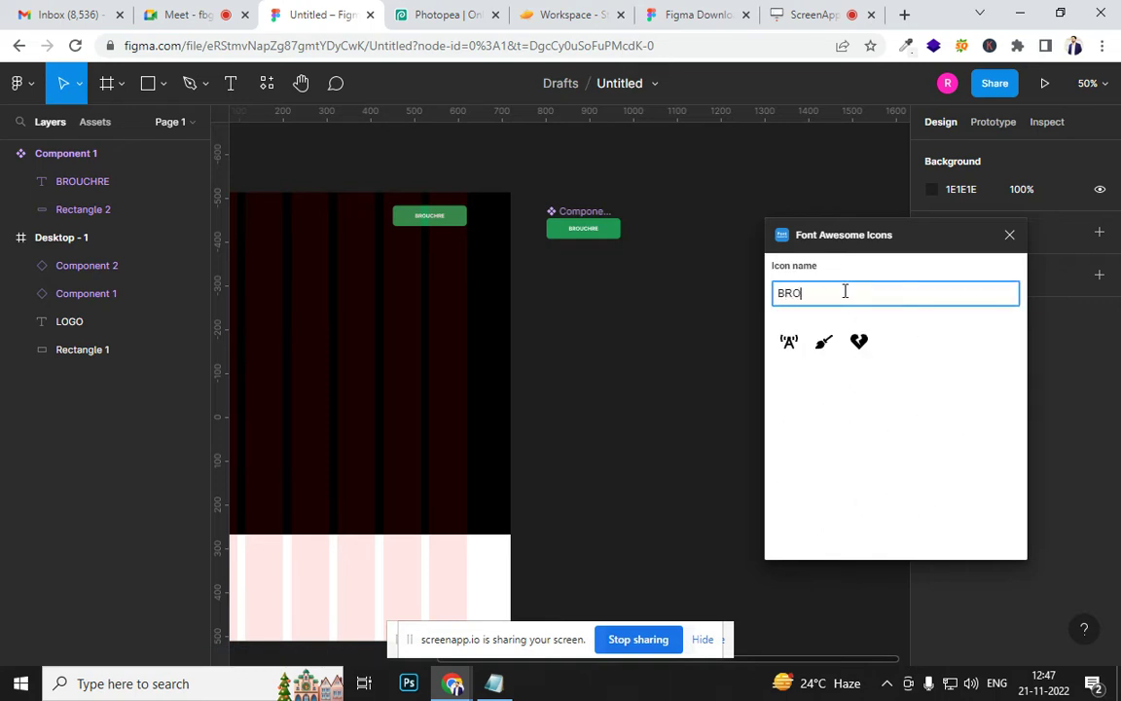
key("BackSpace")
key("BackSpace")
key("BackSpace")
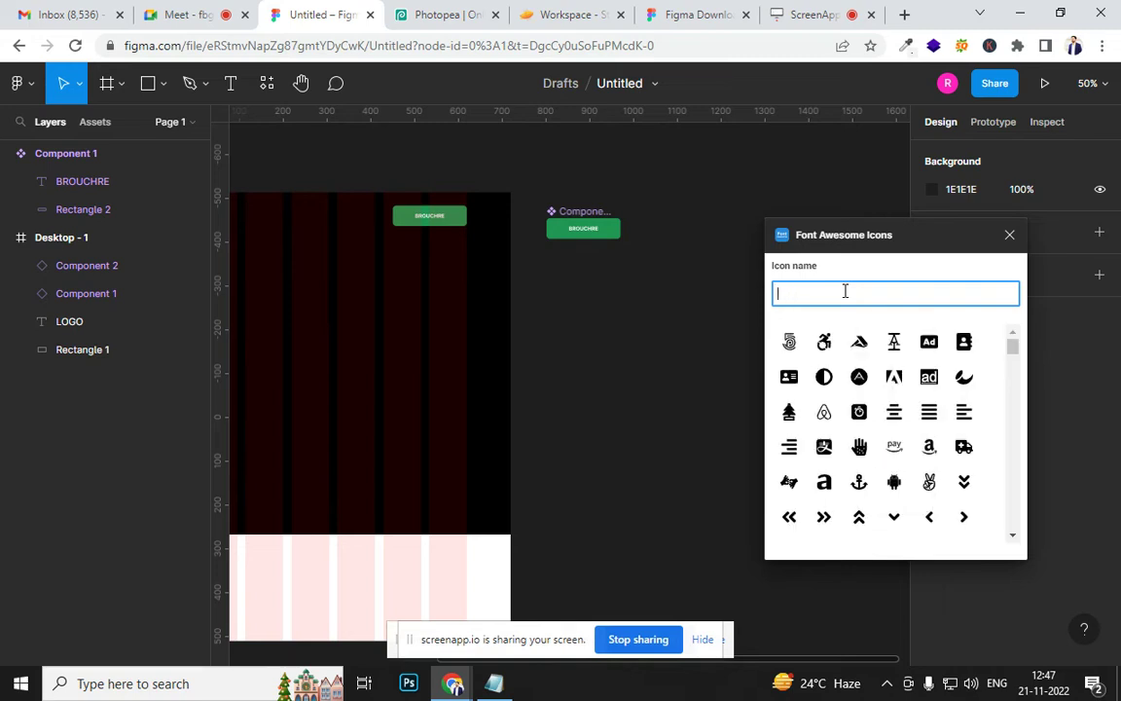
Search the icons for "BOO", insert the solid book icon and move it into the main button component beside the label
type("BOO")
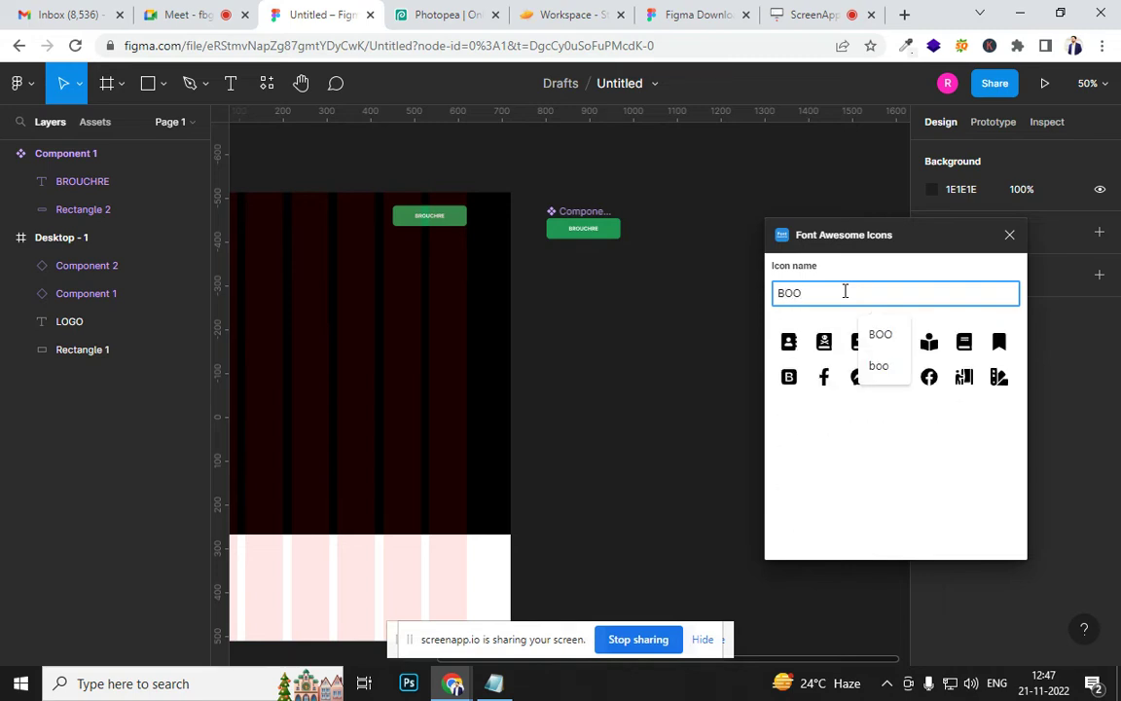
left_click(961, 346)
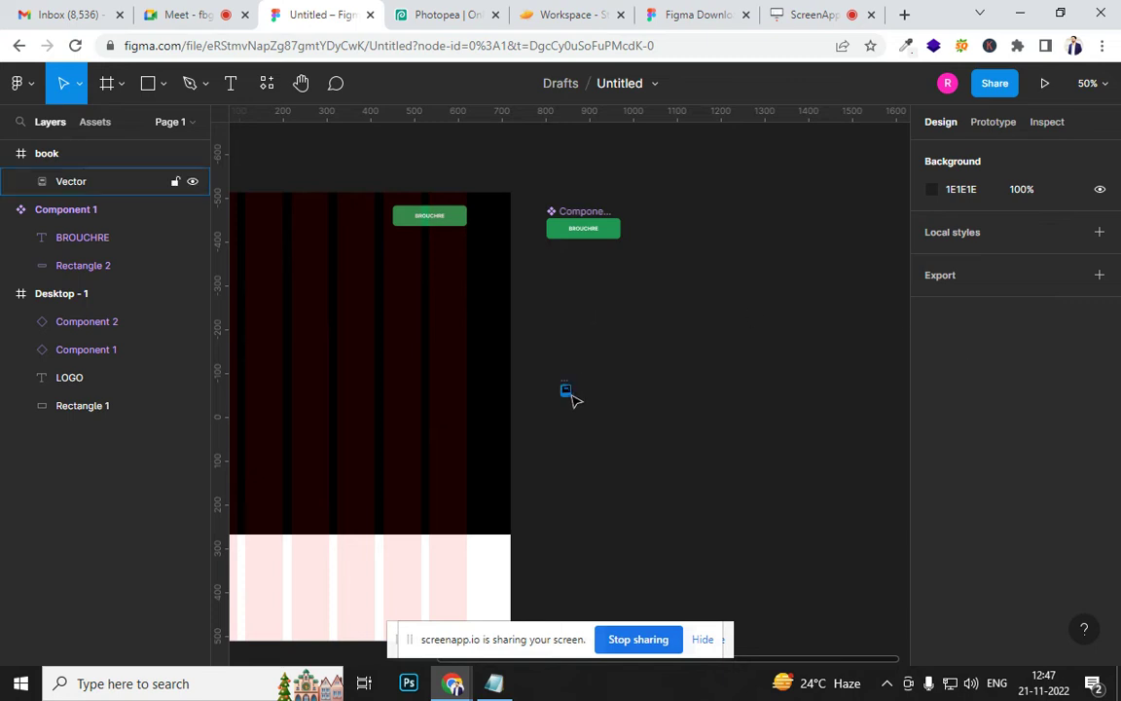
left_click_drag(569, 394, 564, 228)
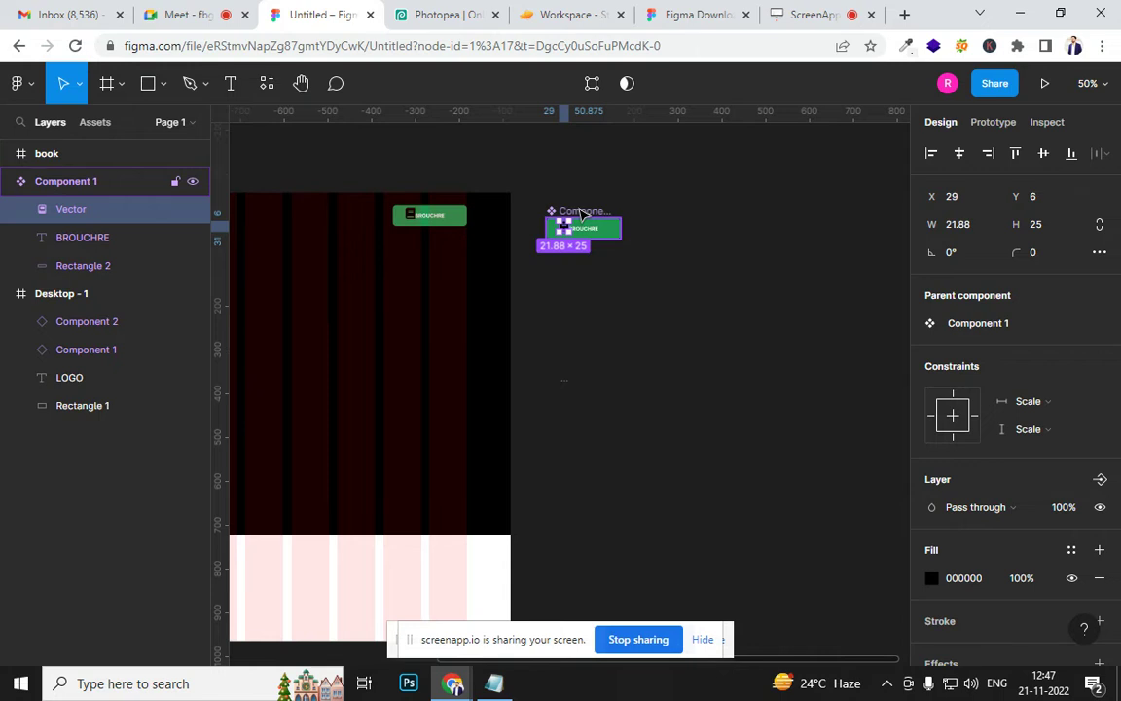
Shrink the book icon to about 12 × 13 and place it just before the BROUCHRE label
scroll(582, 213, "up", 5)
scroll(649, 438, "up", 3)
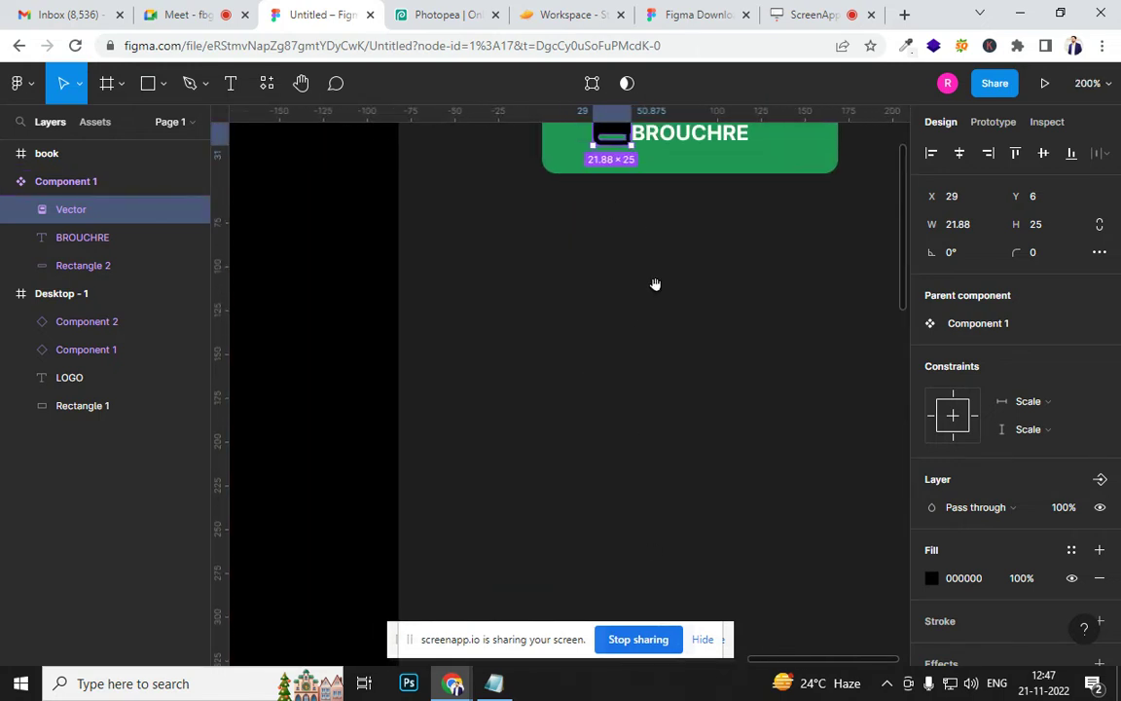
left_click_drag(655, 284, 651, 483)
left_click_drag(627, 299, 599, 347)
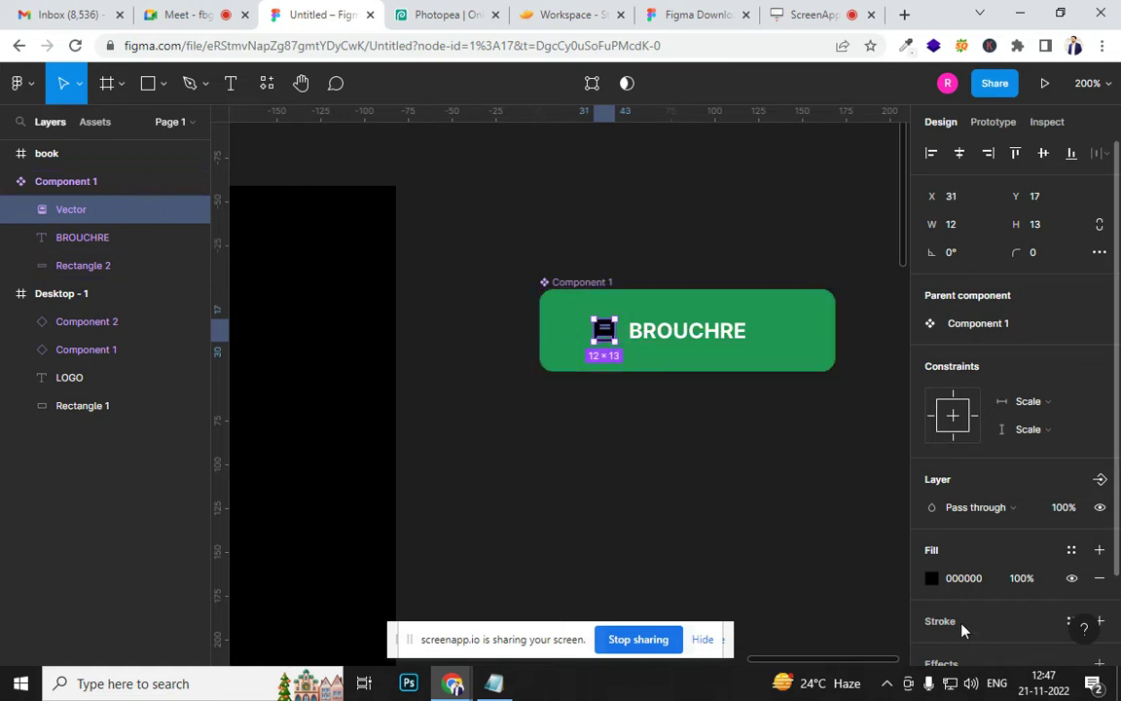
Change the book icon's fill to white in the main button component
left_click(931, 579)
left_click_drag(816, 337, 703, 226)
left_click(572, 427)
scroll(681, 418, "right", 10)
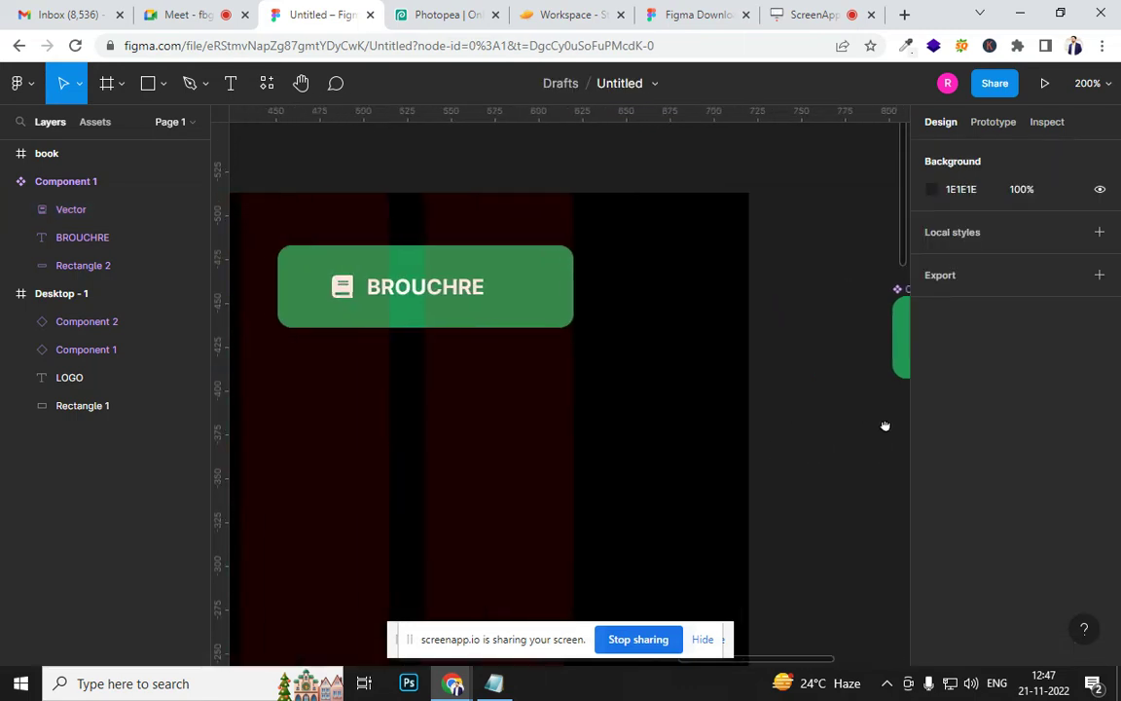
scroll(851, 415, "right", 6)
Narrow the main button component to a width of 134 and center its book icon and label together inside it
left_click(445, 346)
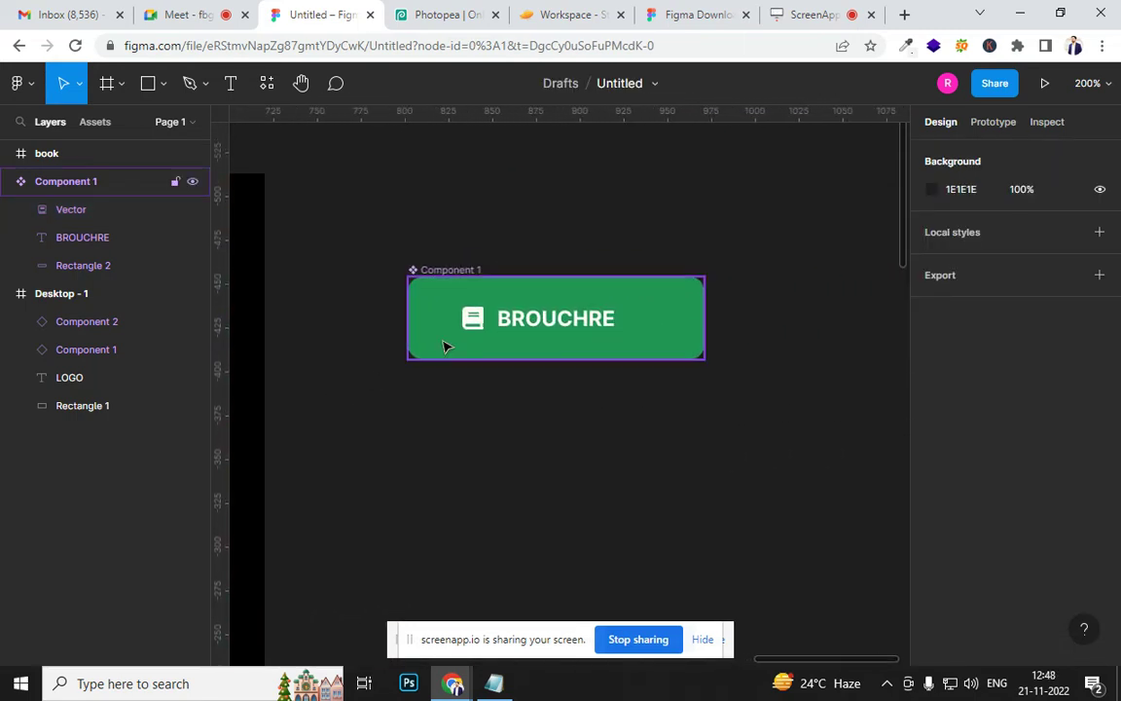
left_click_drag(413, 318, 470, 319)
double_click(579, 329)
left_click_drag(640, 327, 665, 328)
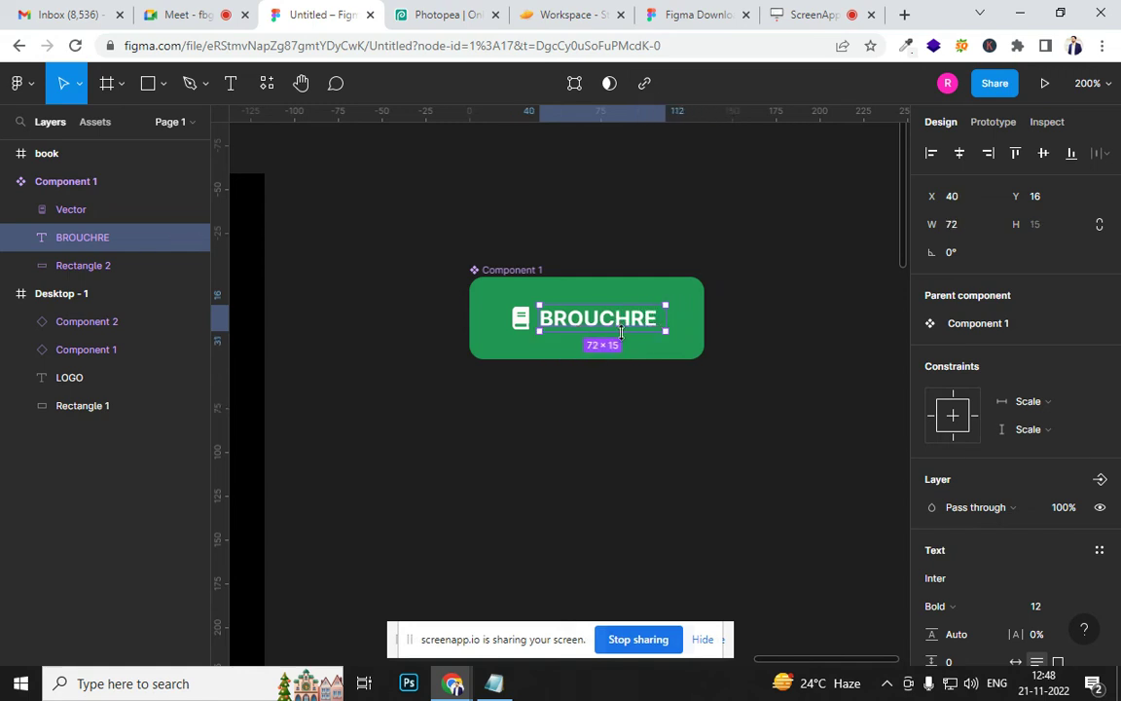
left_click(524, 324, "shift")
left_click_drag(508, 328, 532, 331)
left_click(400, 408)
Add a drop shadow effect to the main button component
scroll(843, 433, "left", 5)
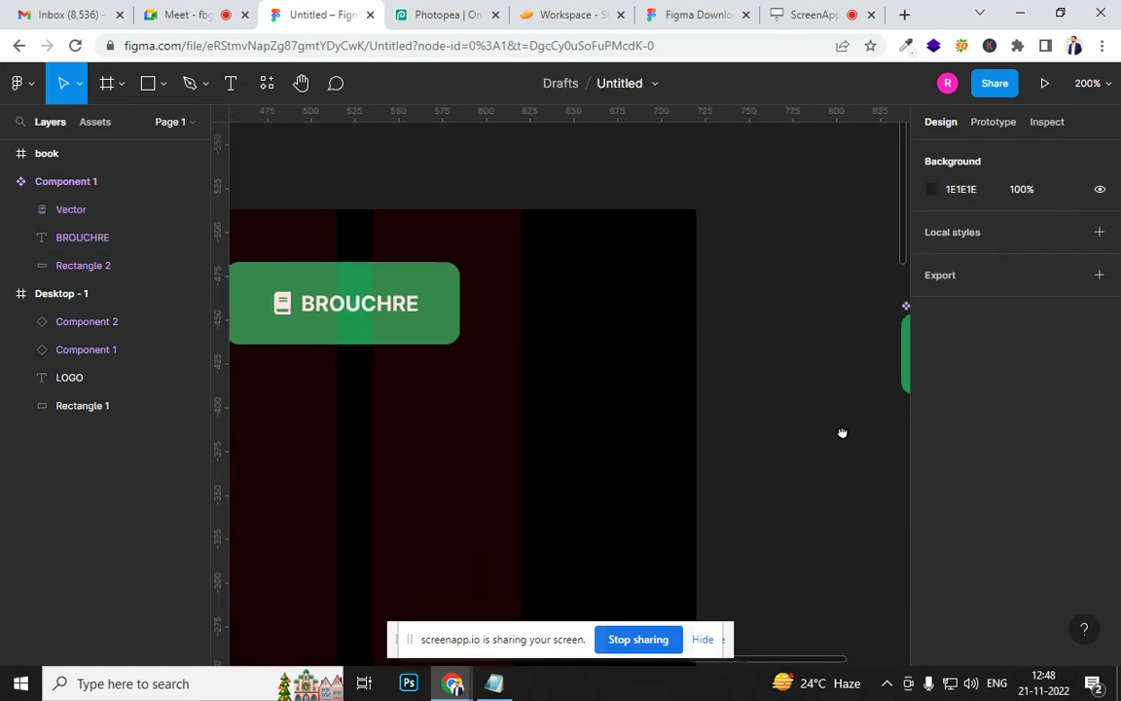
scroll(861, 421, "down", 5)
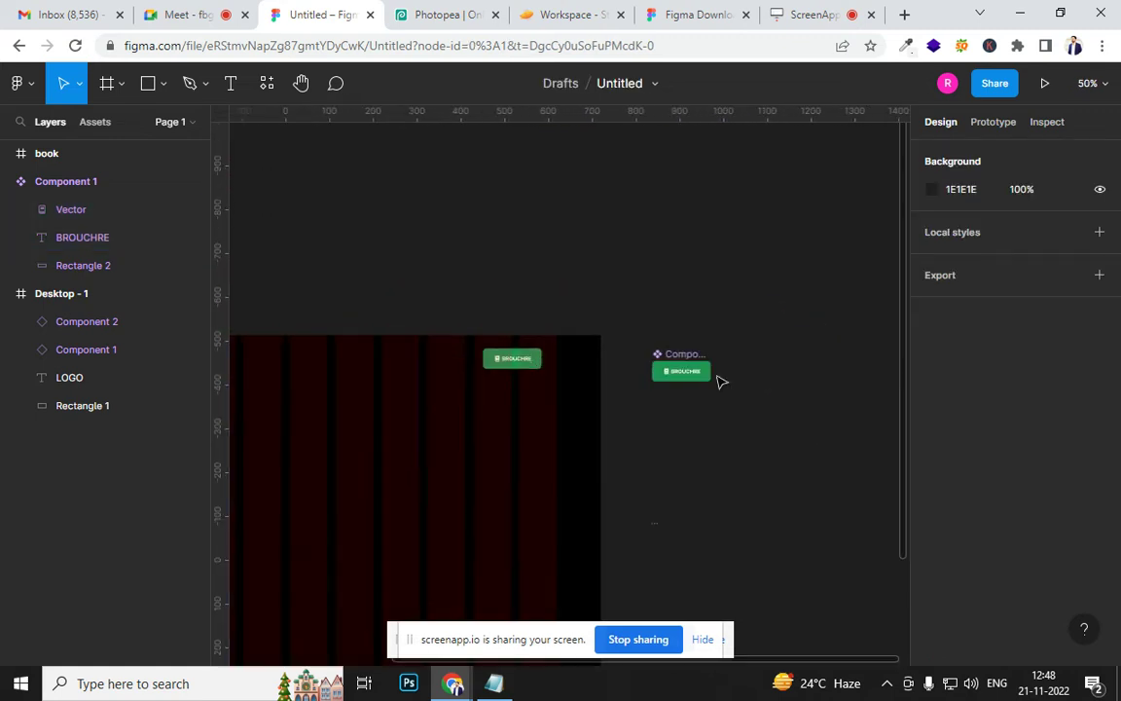
scroll(720, 381, "up", 3)
left_click_drag(732, 450, 481, 388)
left_click(583, 304)
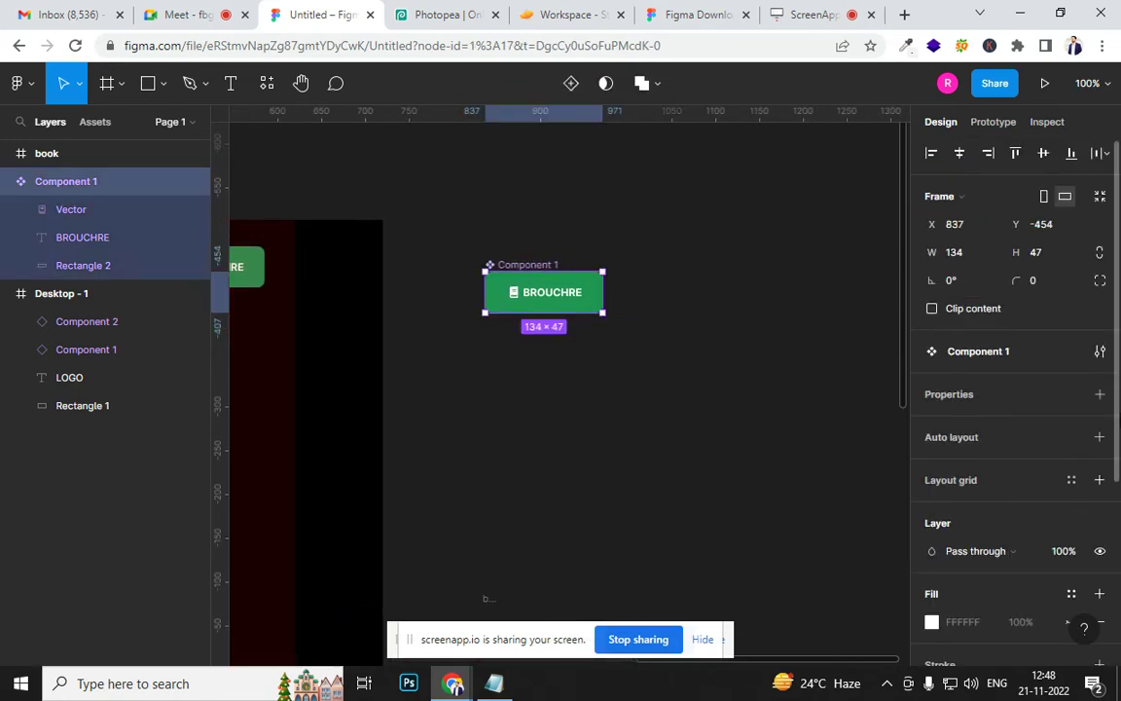
scroll(1031, 545, "down", 3)
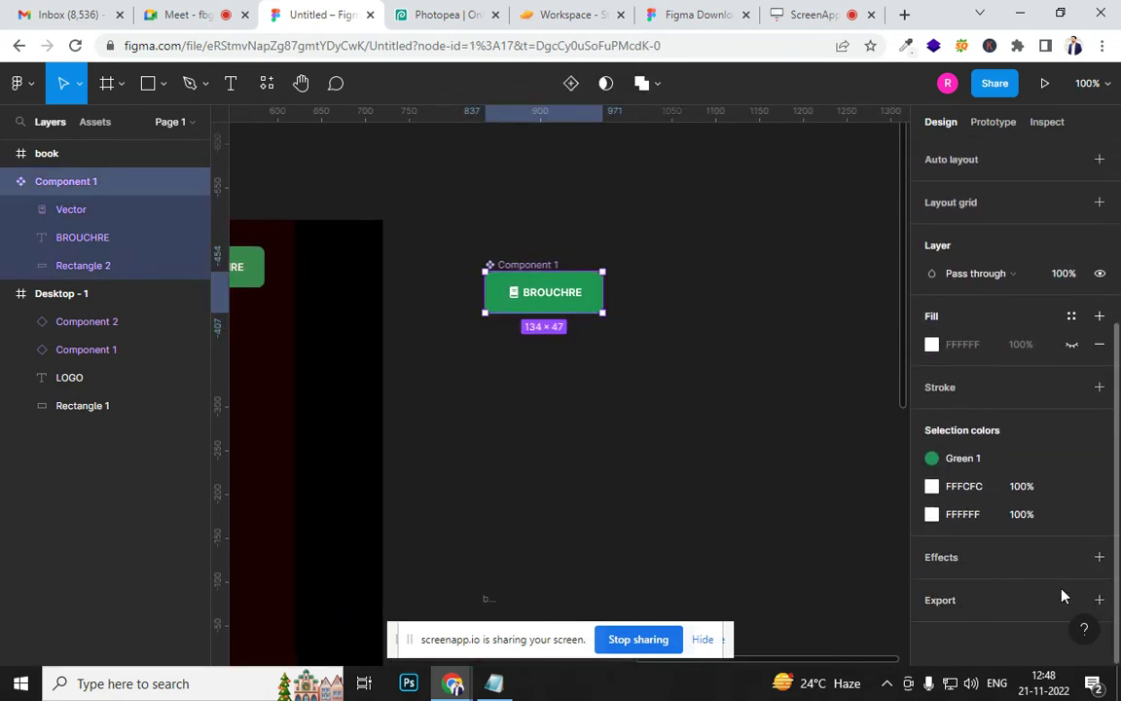
left_click(1100, 557)
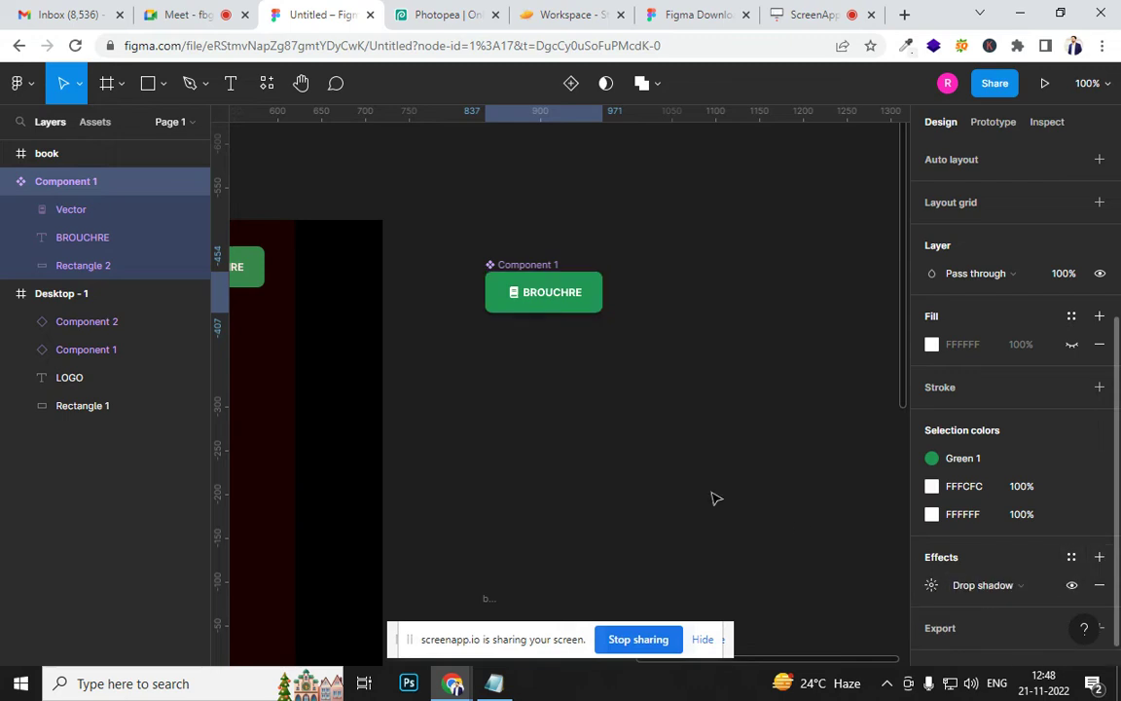
left_click(522, 430)
left_click_drag(522, 430, 898, 425)
left_click_drag(583, 400, 336, 421)
left_click_drag(457, 409, 375, 393)
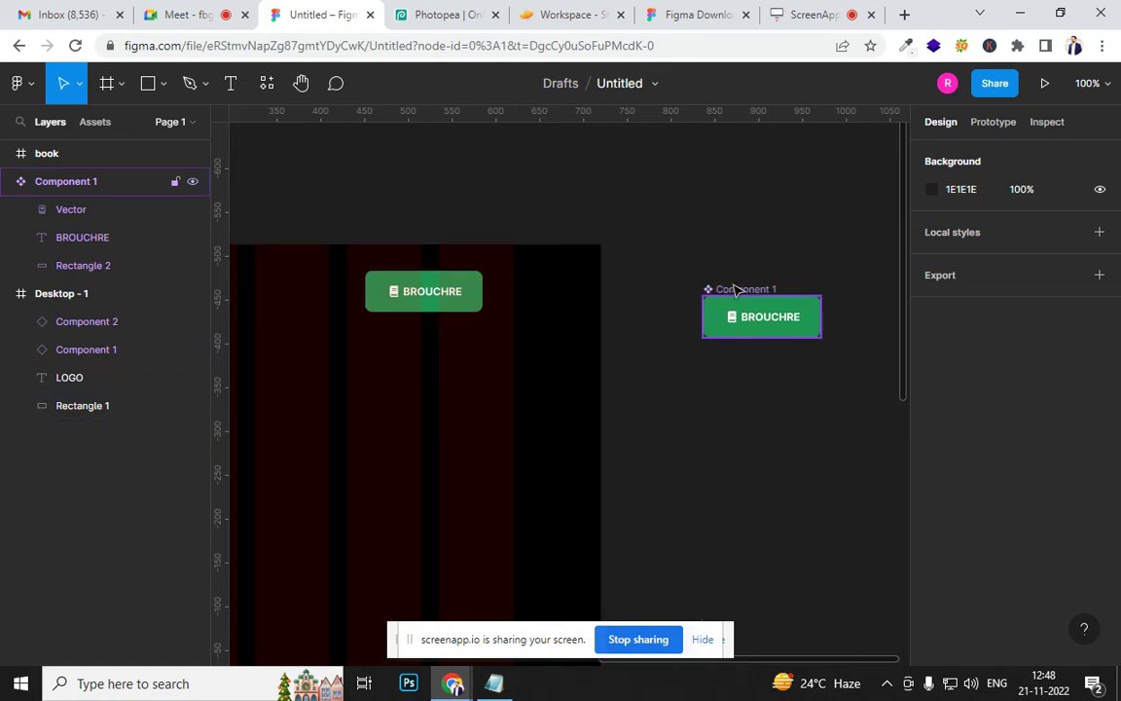
Add a second variant to the main button component and recolor its green background with the Orange color style
left_click(736, 289)
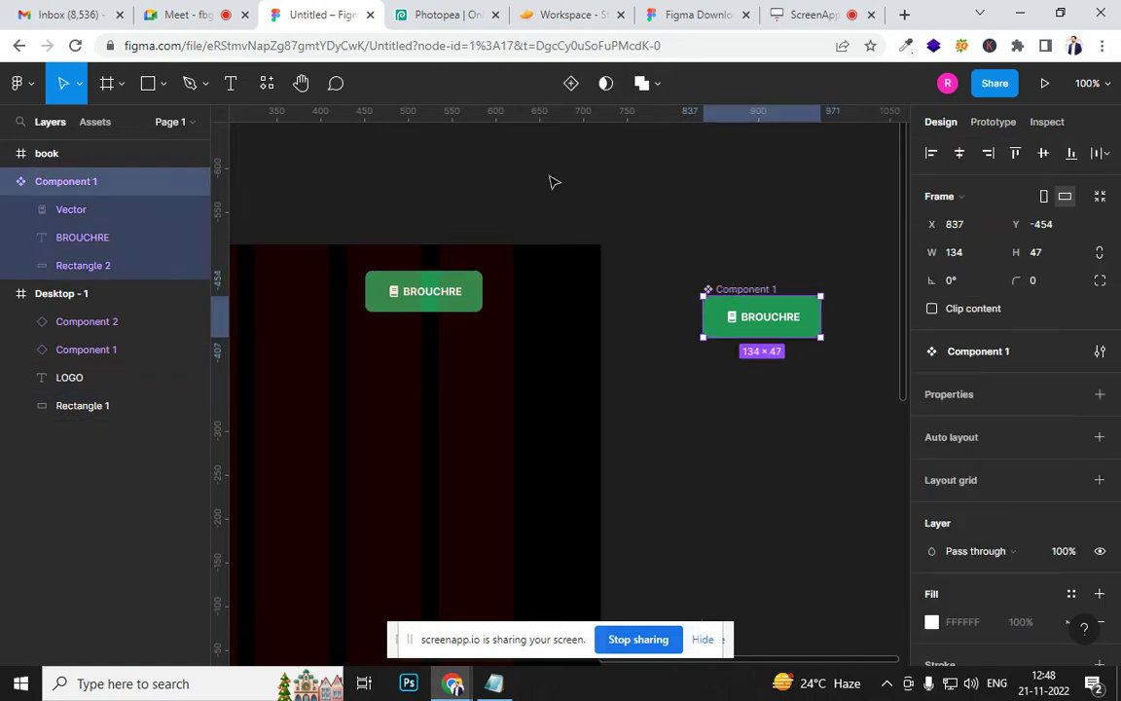
left_click(573, 88)
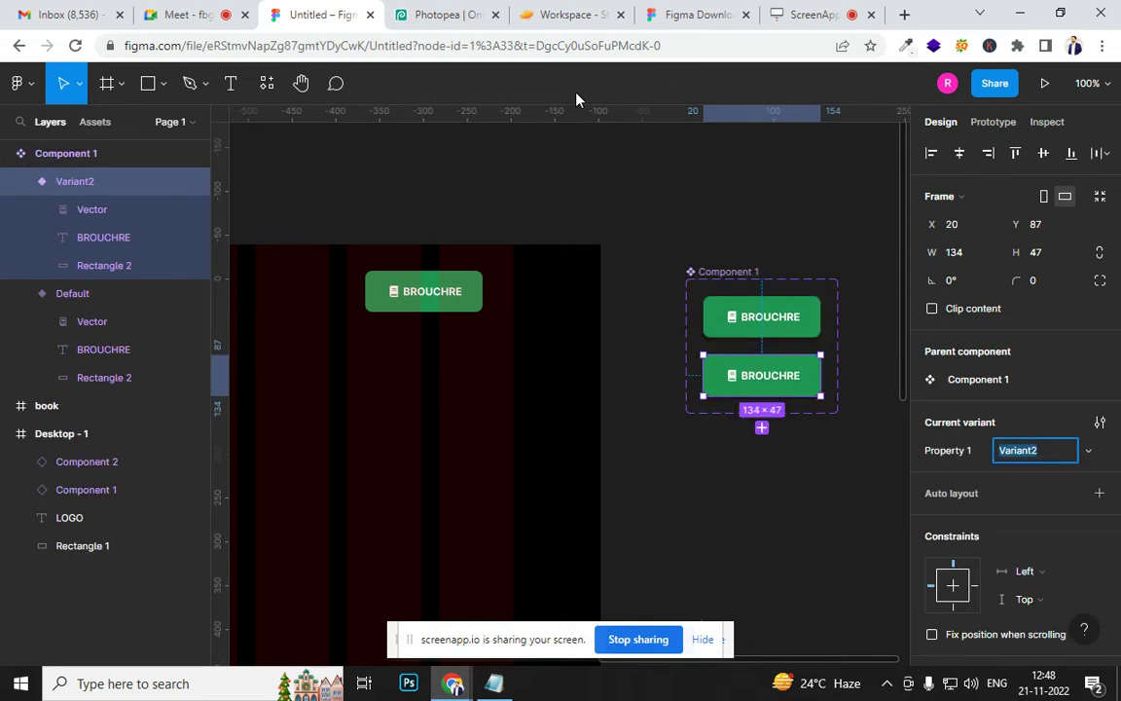
scroll(1008, 395, "down", 4)
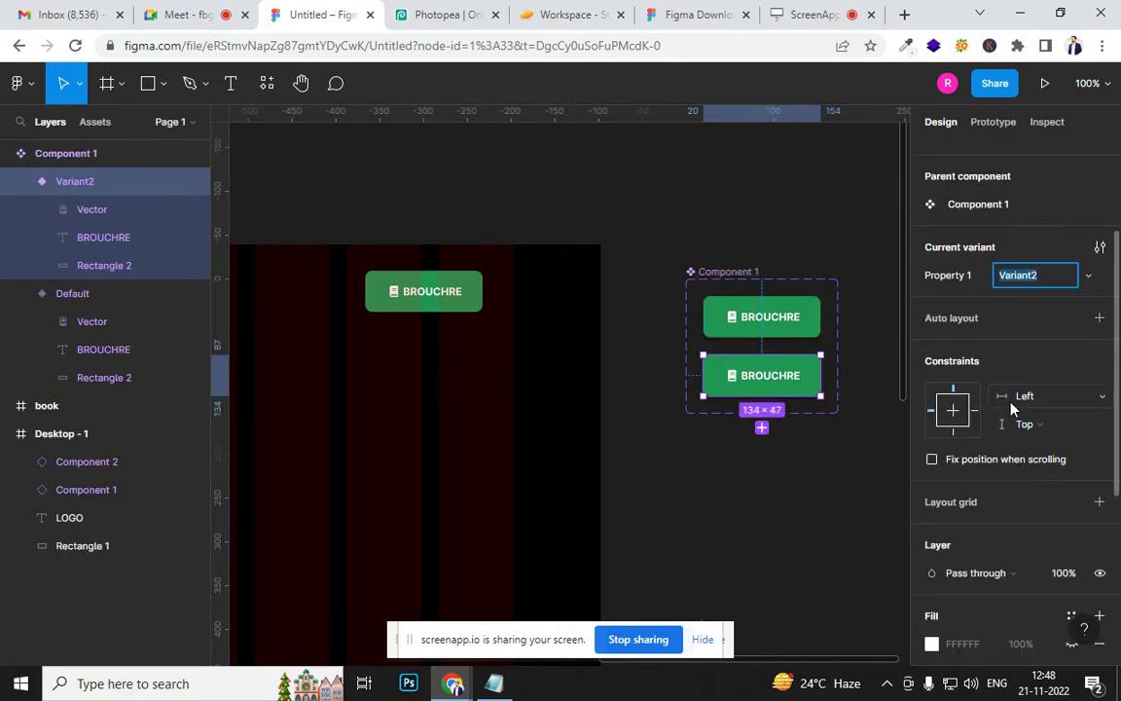
left_click(932, 582)
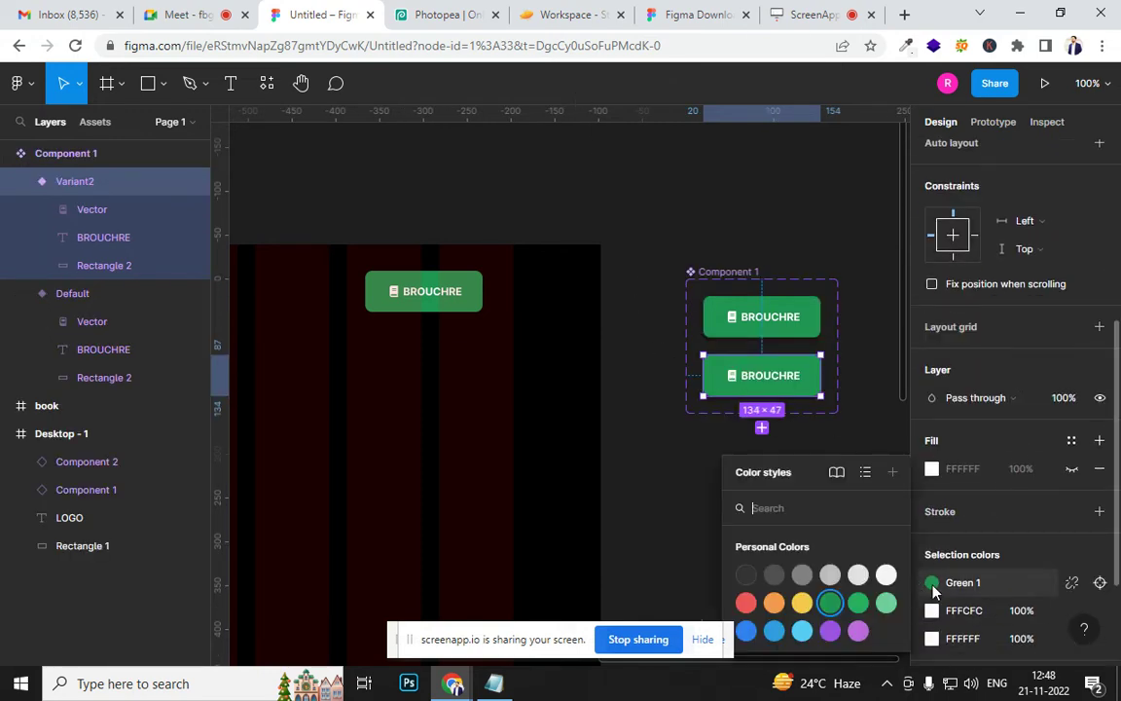
left_click(775, 603)
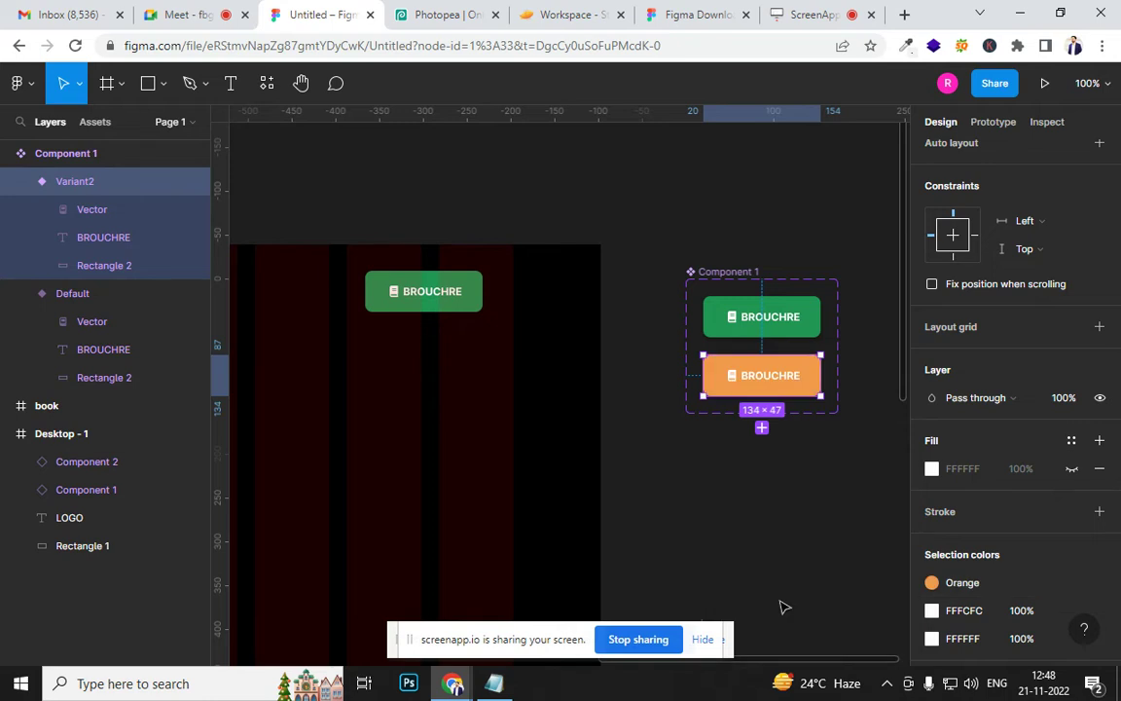
left_click(697, 528)
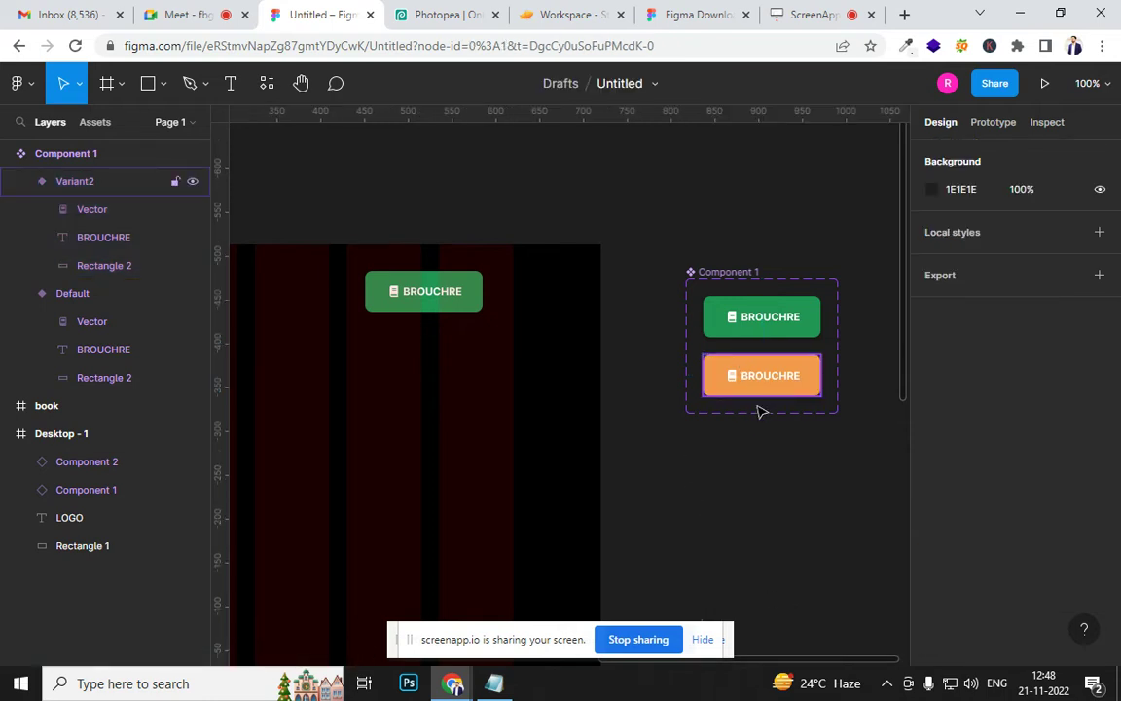
Duplicate the header's BROUCHRE button instance to the left of the original at X 996, Y 30
left_click(408, 289)
left_click_drag(433, 285, 280, 288)
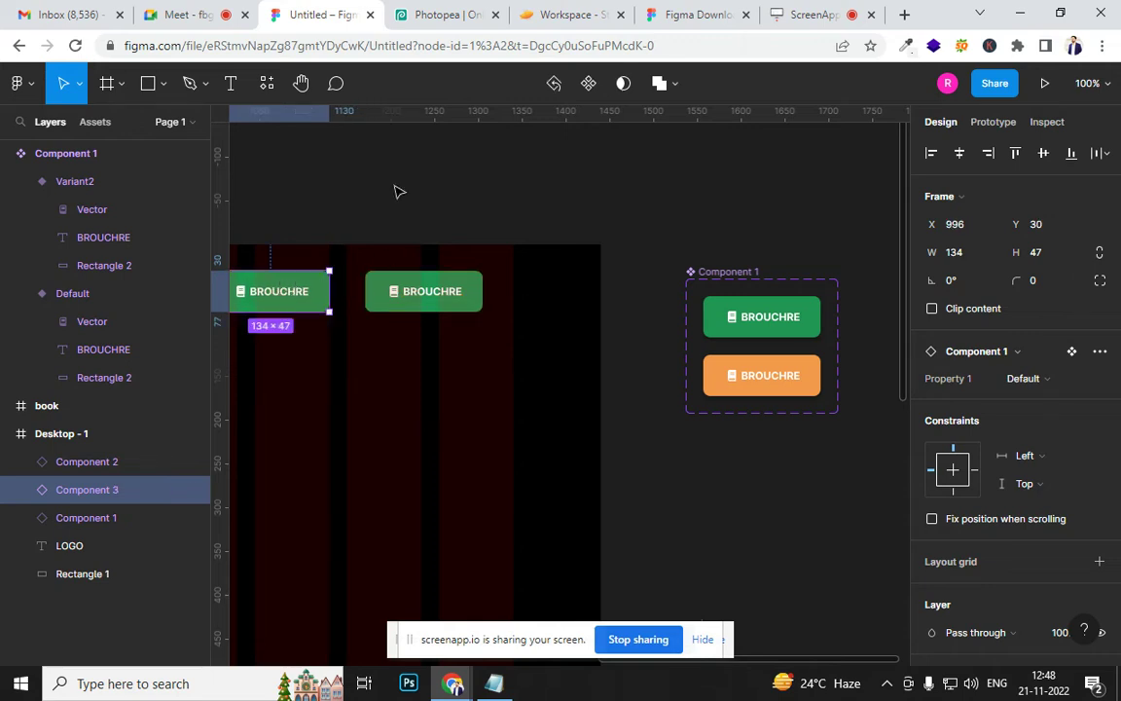
left_click(358, 213)
Switch the duplicated header button instance to Variant2
left_click_drag(358, 212, 348, 185)
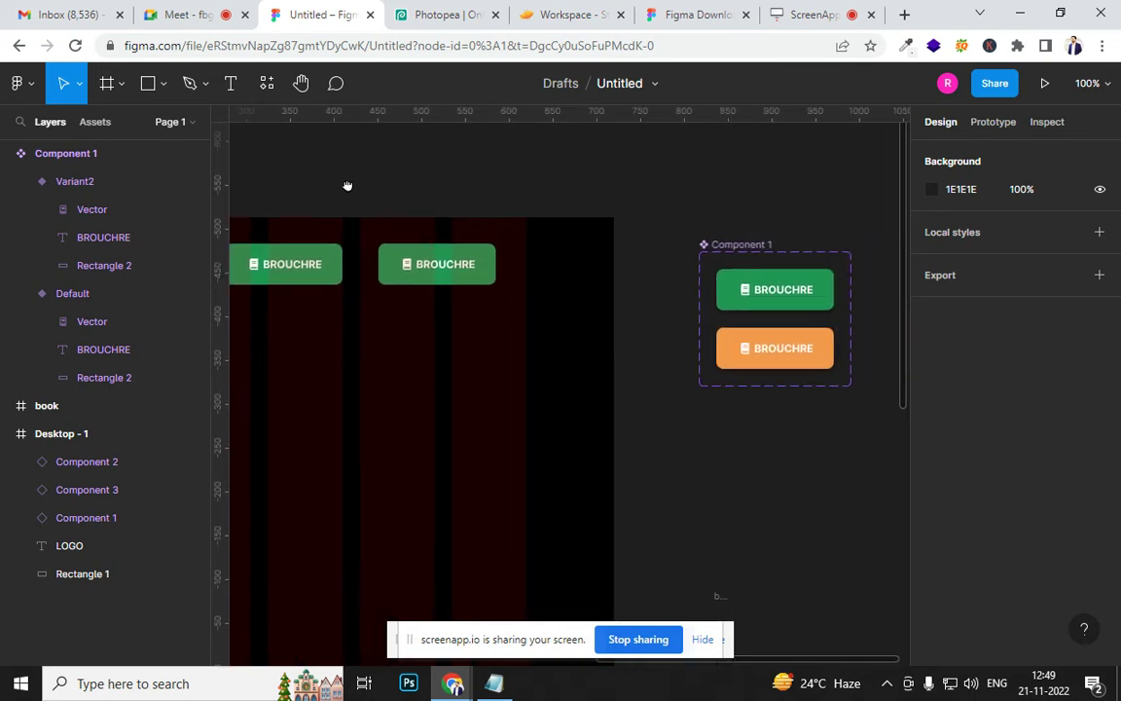
left_click(324, 264)
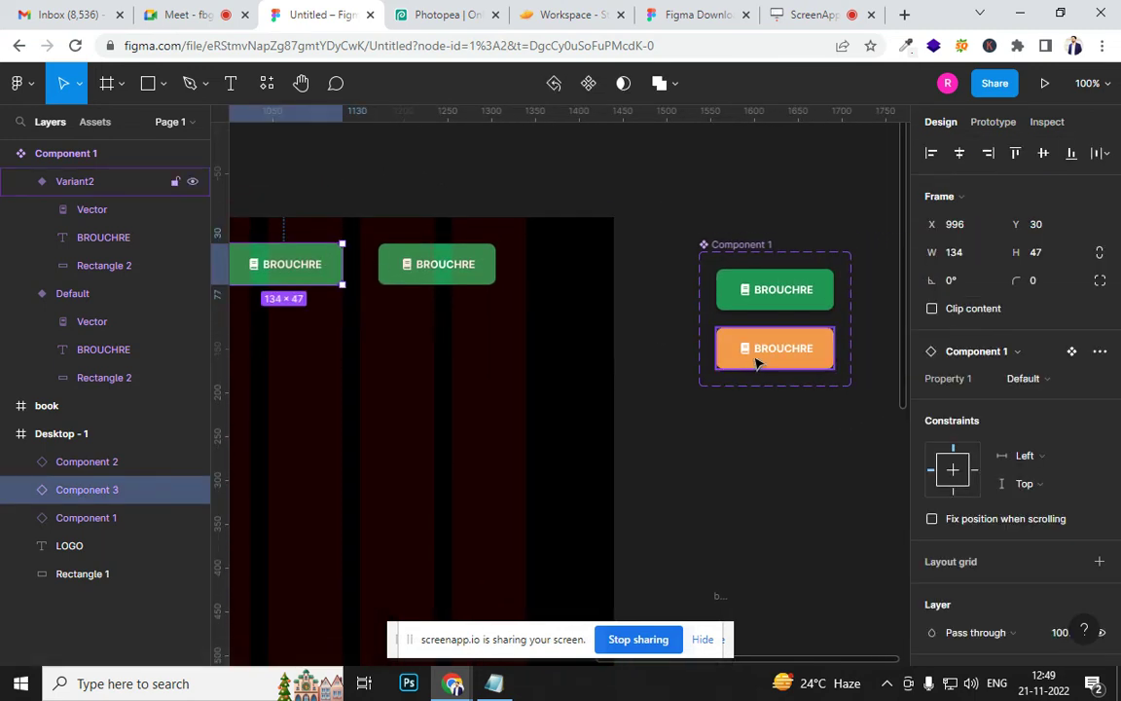
left_click(1042, 381)
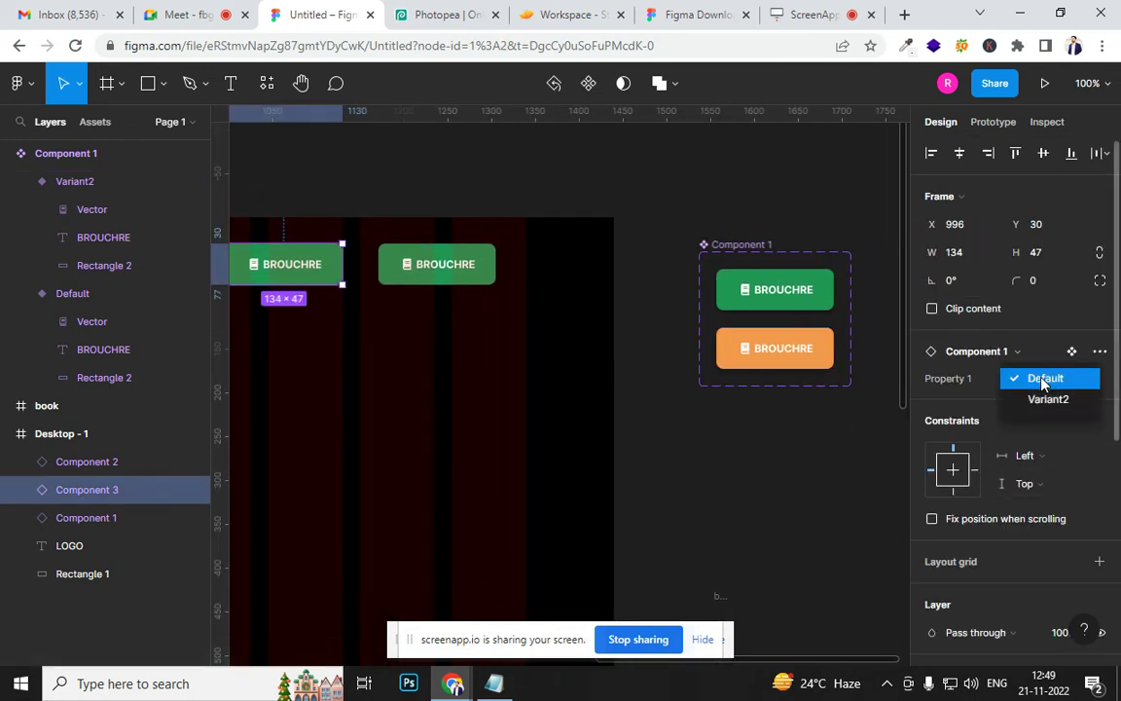
left_click(1043, 399)
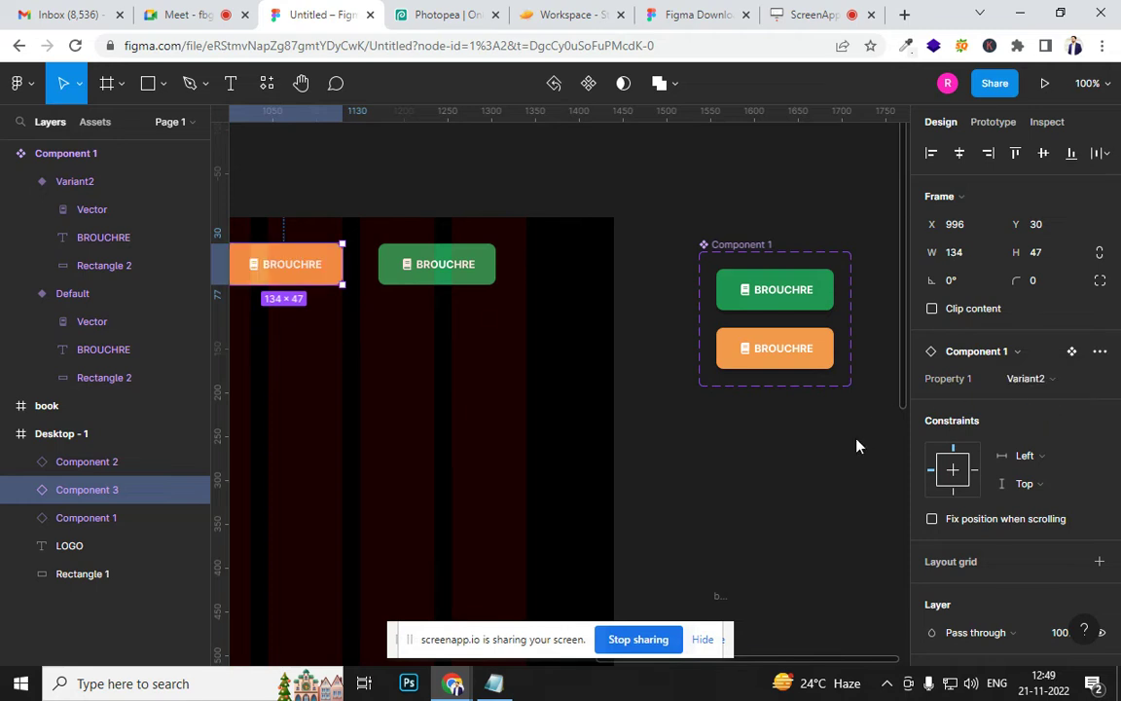
left_click(779, 393)
Change the orange variant's label to APPLY NOW and widen its text box to 77 so it fits on one line
left_click_drag(383, 356, 405, 324)
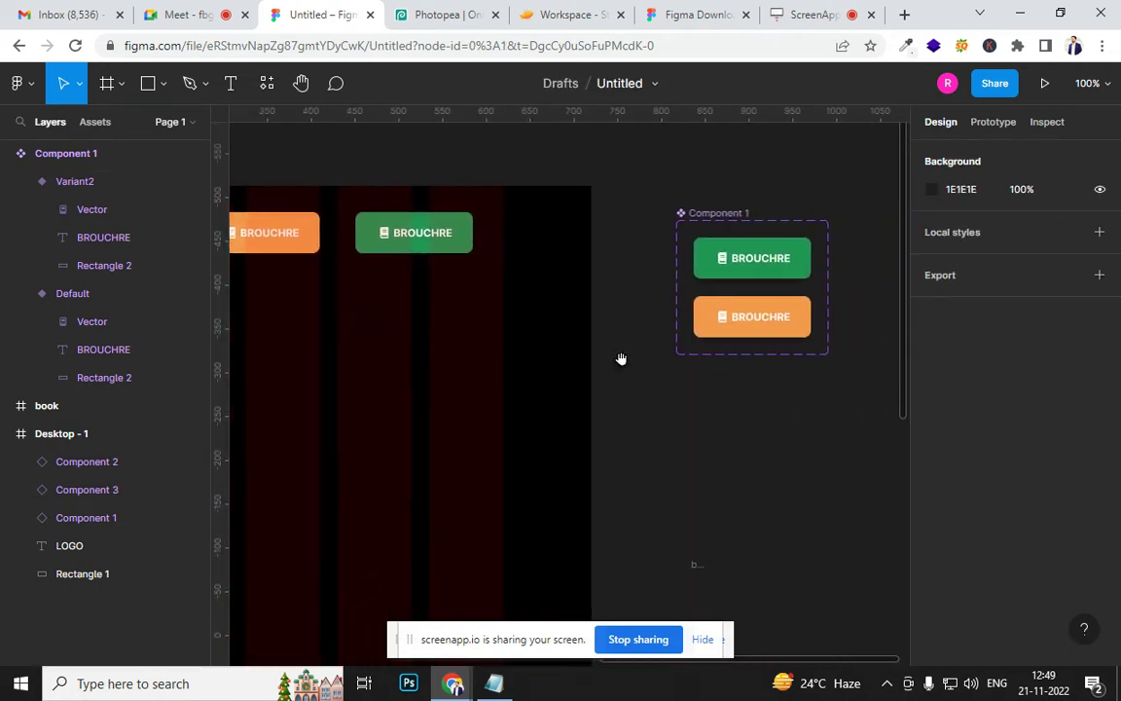
left_click(779, 323)
left_click(779, 323)
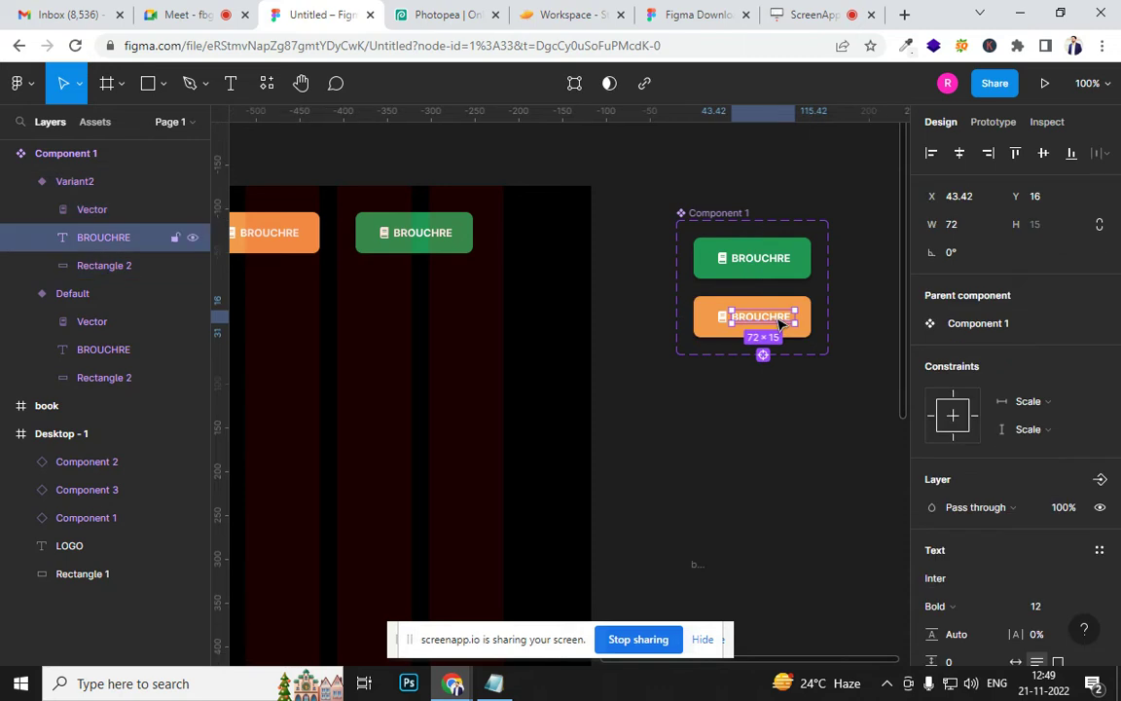
double_click(779, 321)
type("APPL")
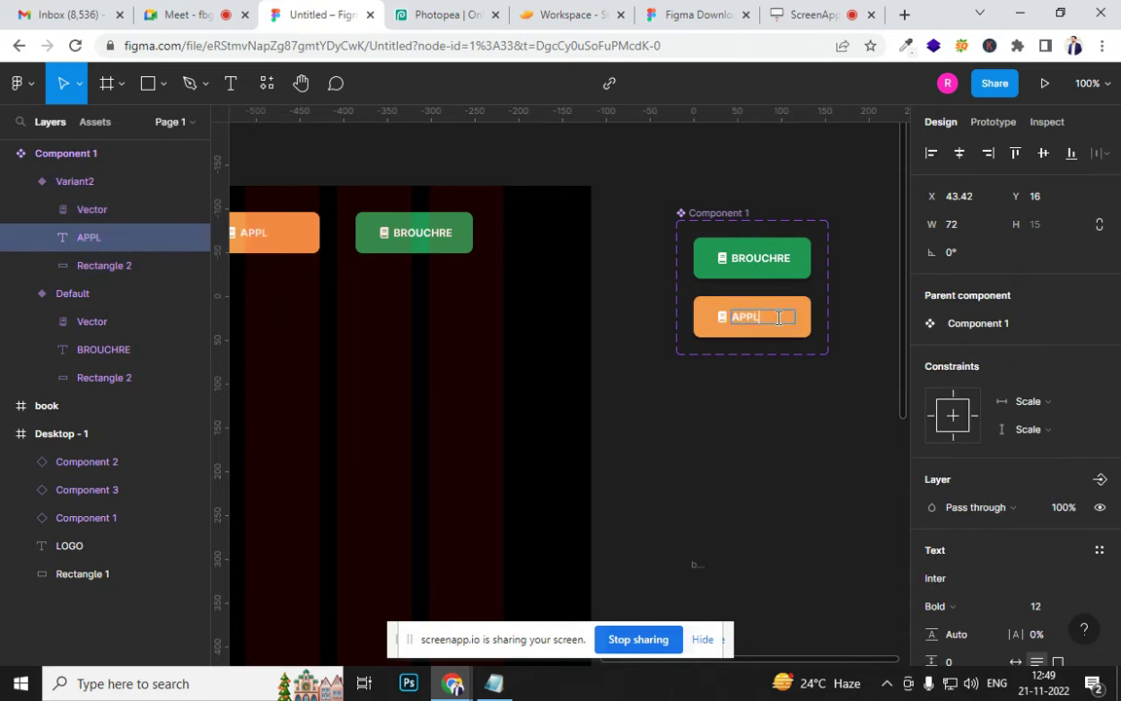
type("Y NOW")
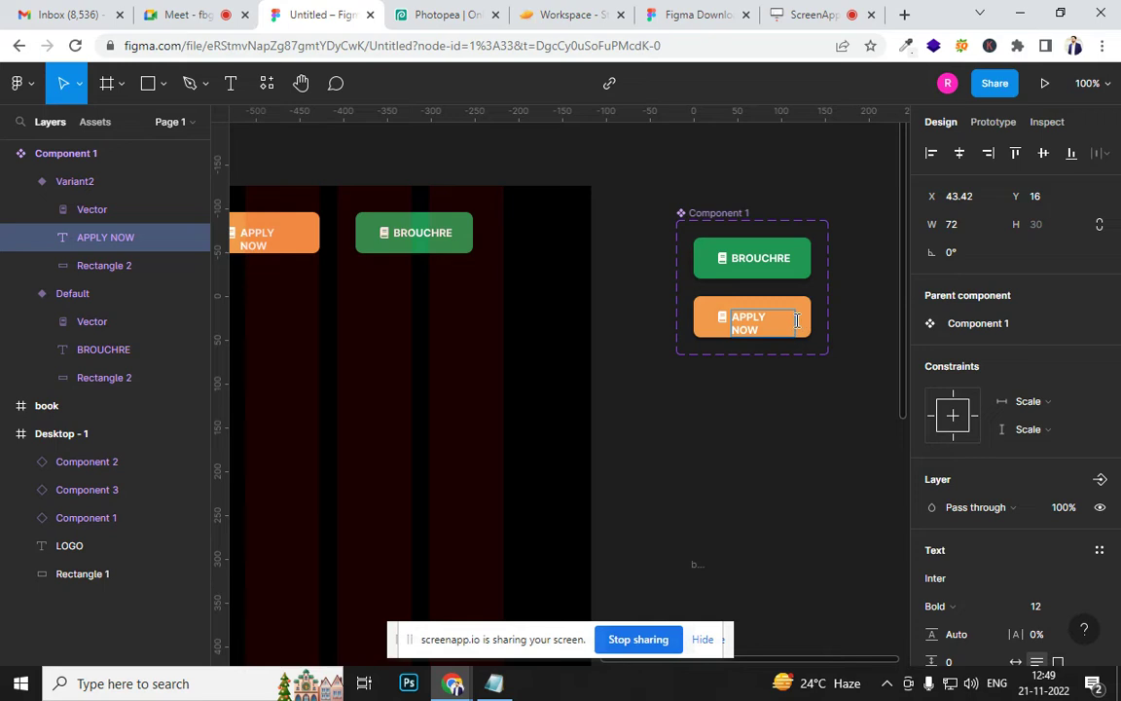
key("Escape")
left_click_drag(730, 328, 774, 321)
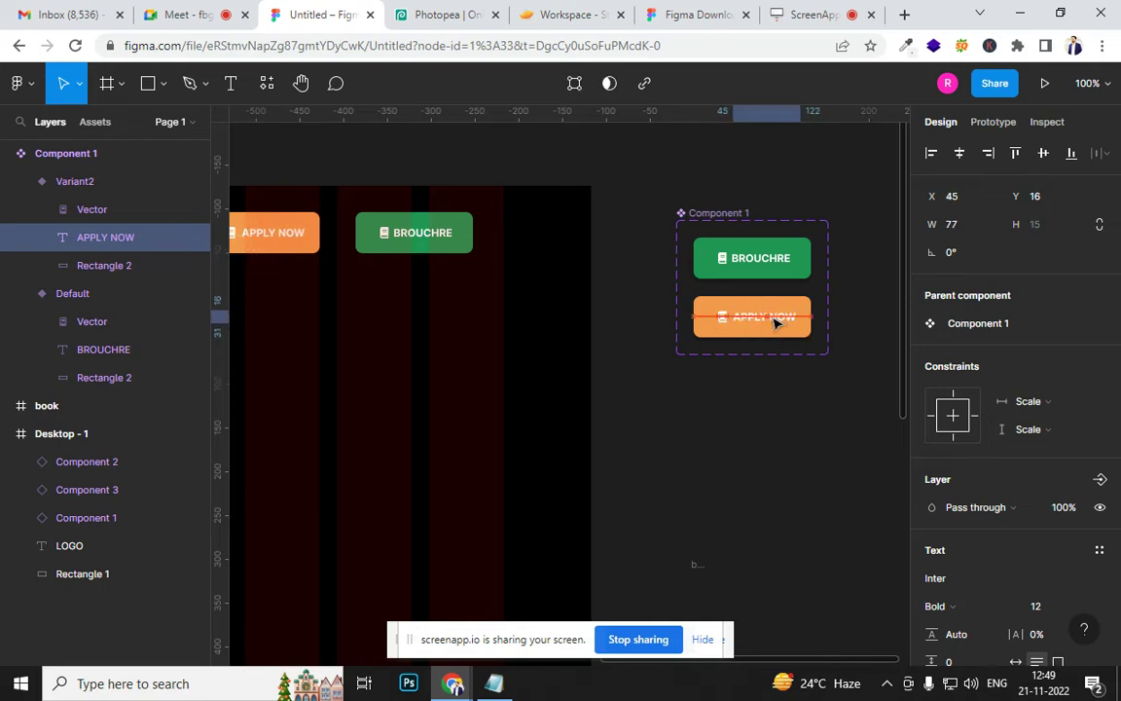
Replace the orange variant's book icon with the Font Awesome angle-double-right icon, filled with FFF5F5, before the label
left_click(722, 316)
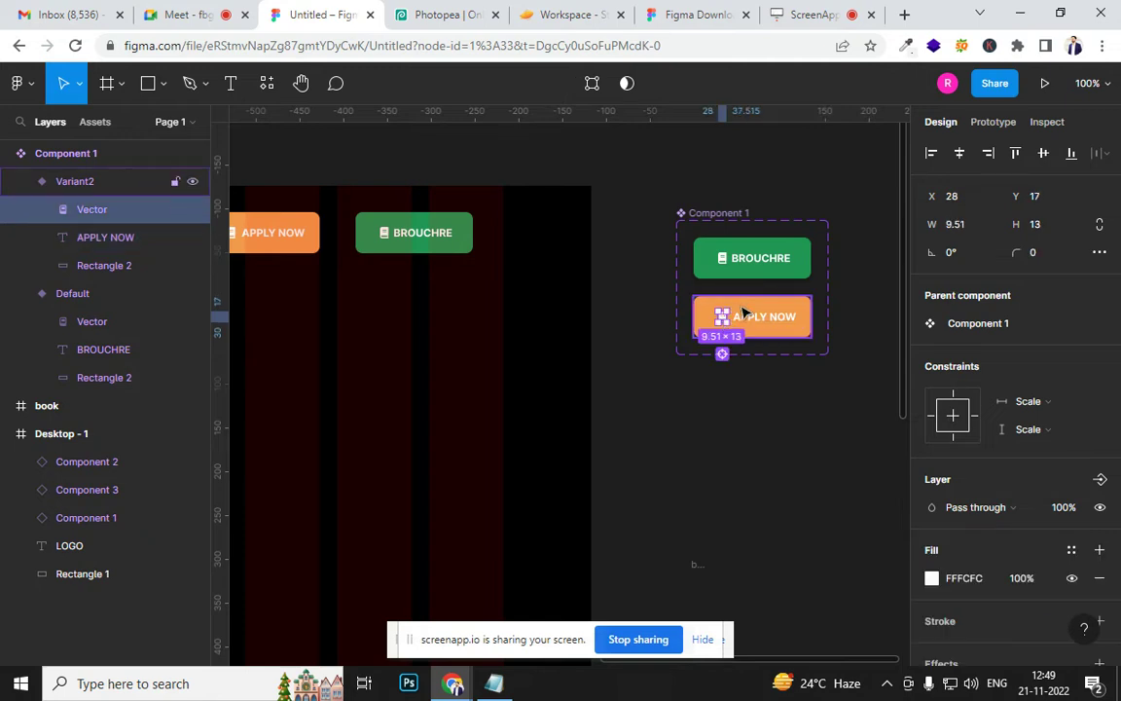
key("Delete")
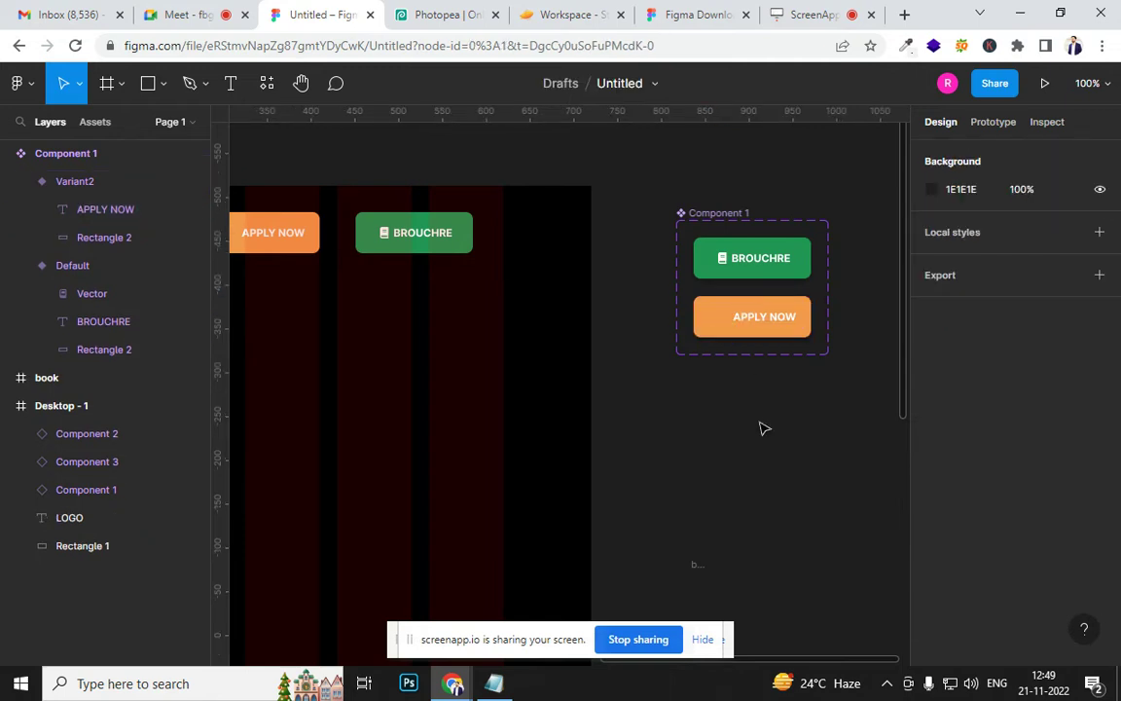
key("ctrl+alt+p")
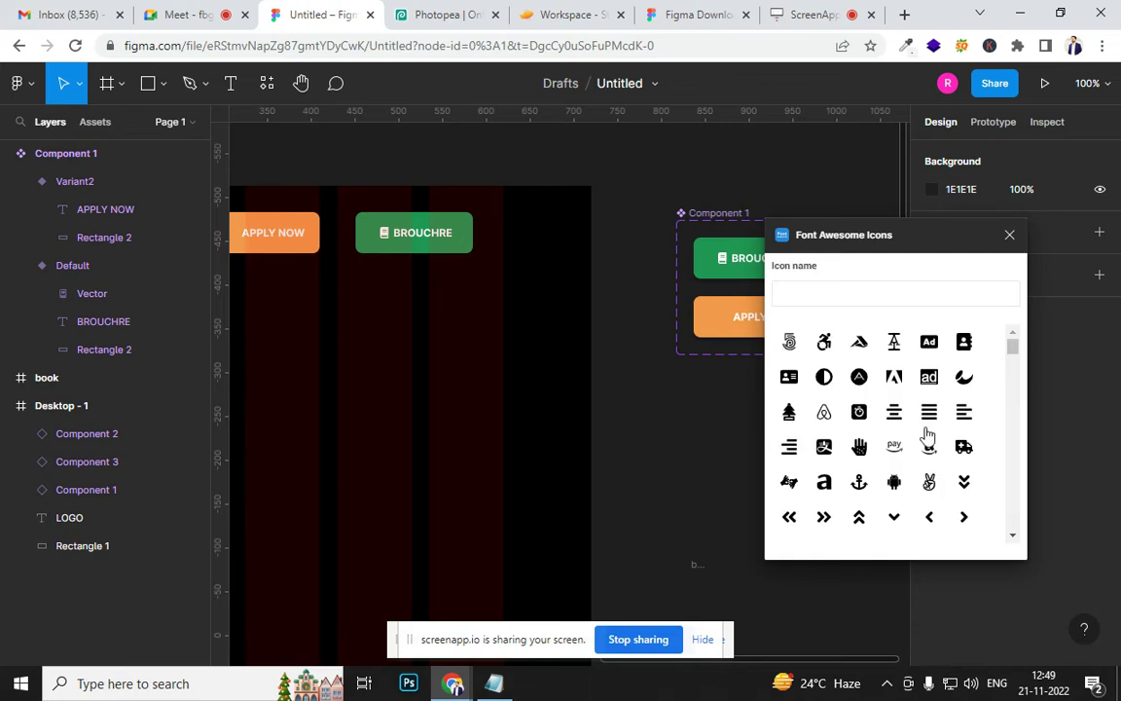
left_click(824, 517)
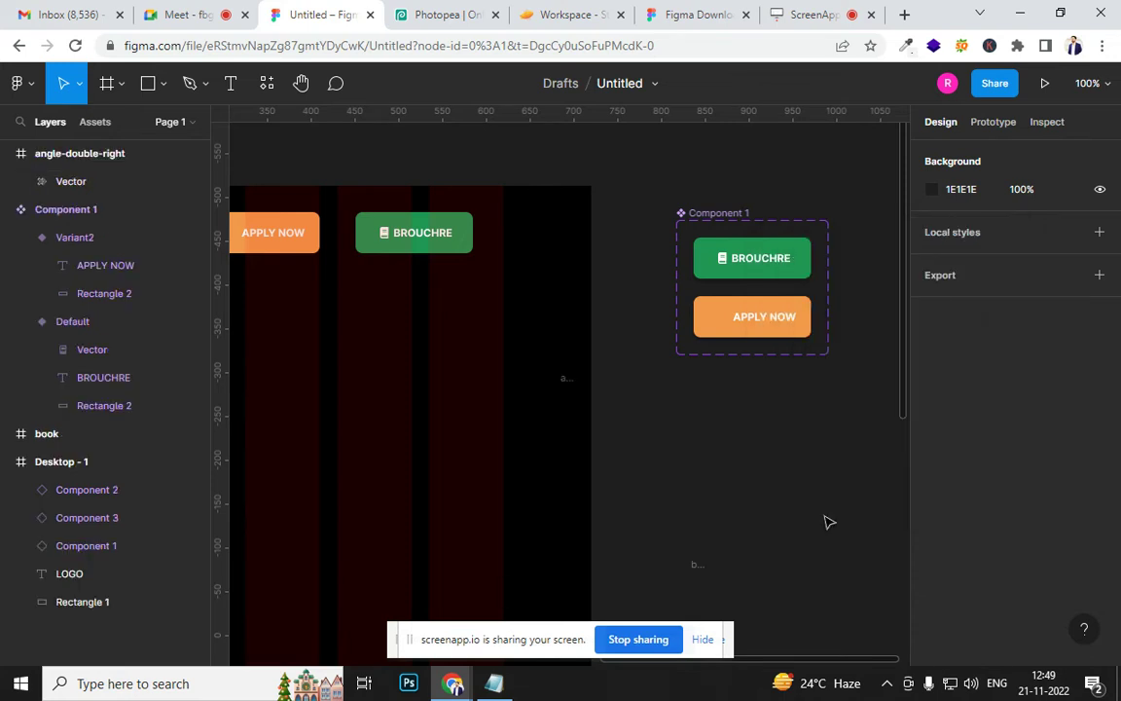
left_click(571, 397)
left_click_drag(572, 397, 674, 241)
left_click(932, 578)
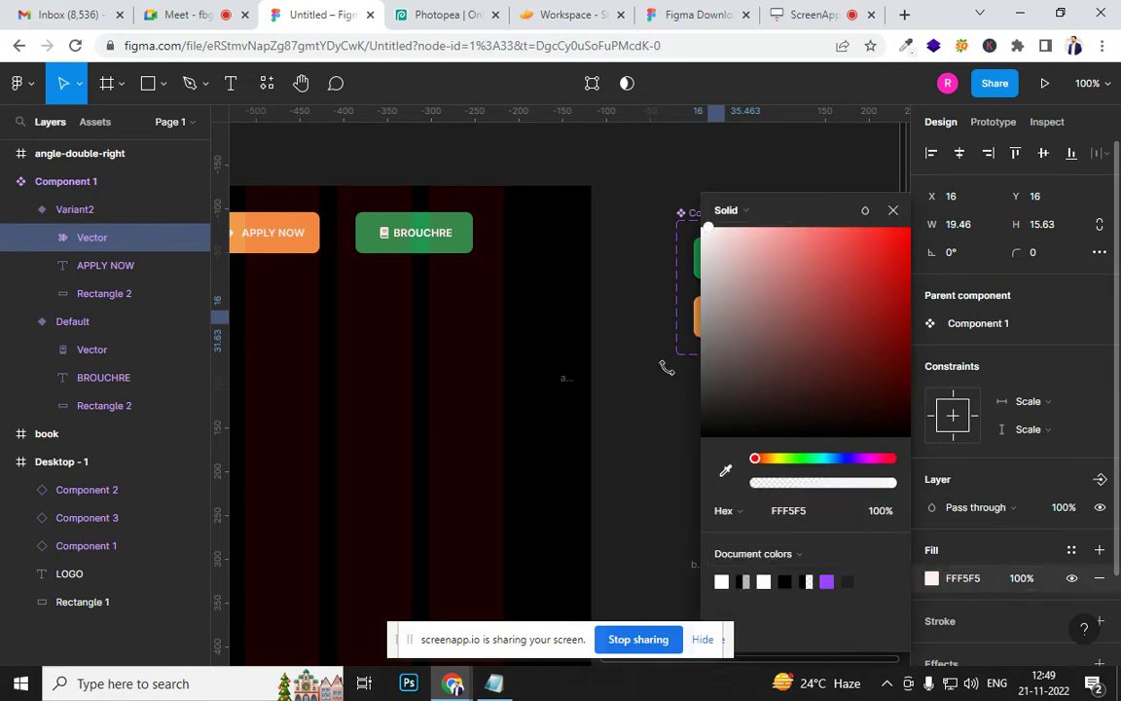
left_click(632, 444)
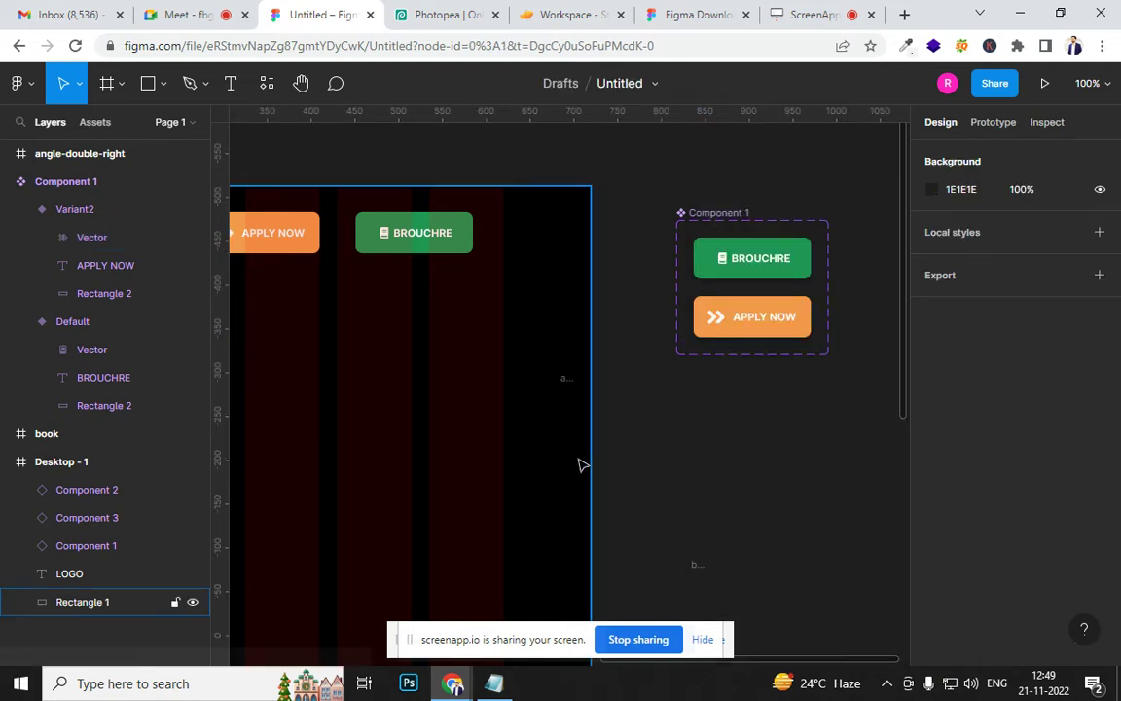
Delete the leftover angle-double-right and book icon frames from the canvas
left_click(573, 389)
key("Delete")
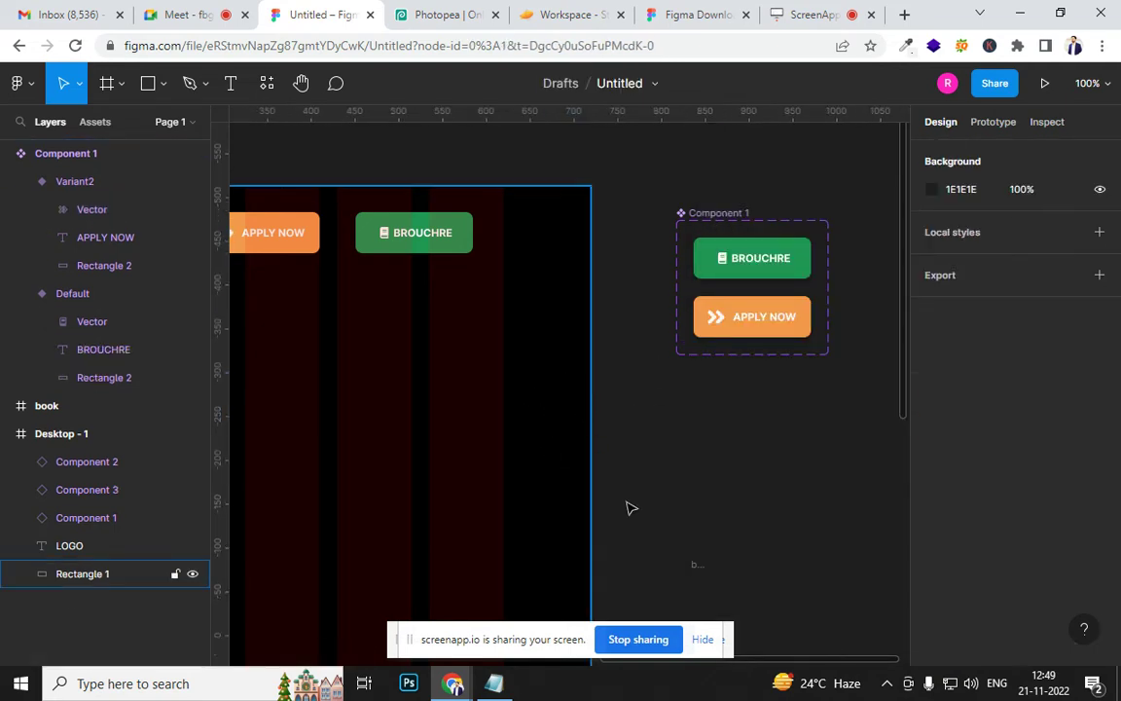
left_click(697, 569)
key("Delete")
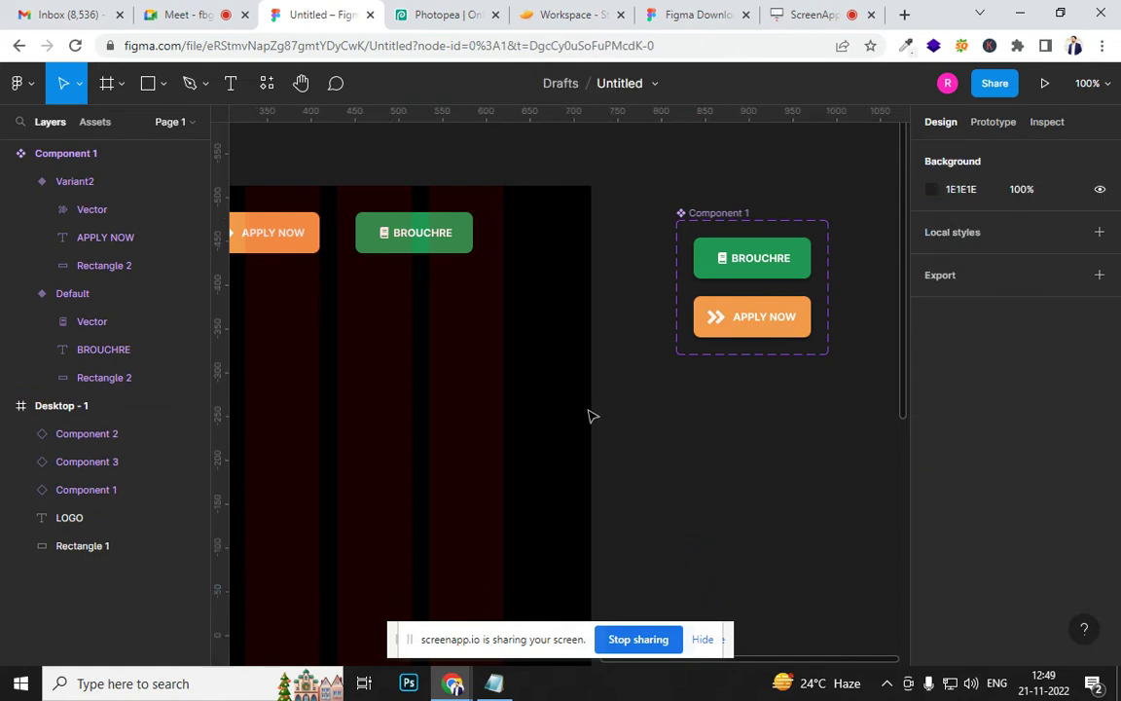
Switch the BROUCHRE button instance in the lower part of the hero area to Variant2
left_click_drag(290, 336, 786, 254)
left_click_drag(600, 452, 876, 409)
left_click_drag(407, 481, 642, 380)
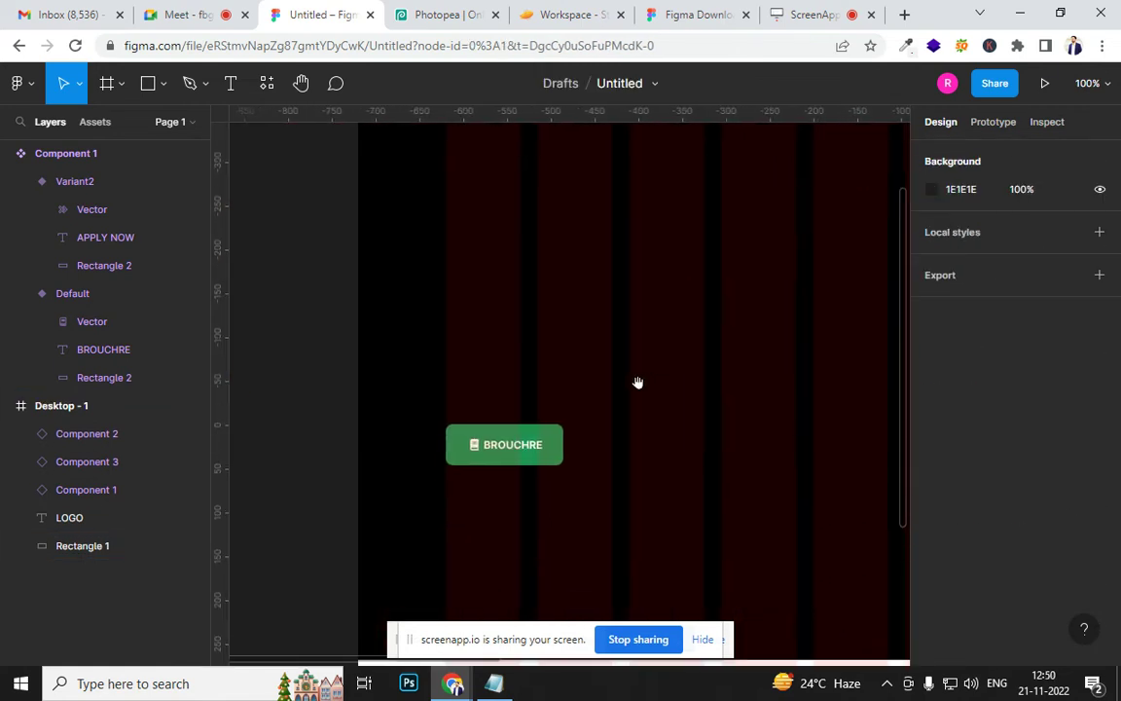
left_click(513, 457)
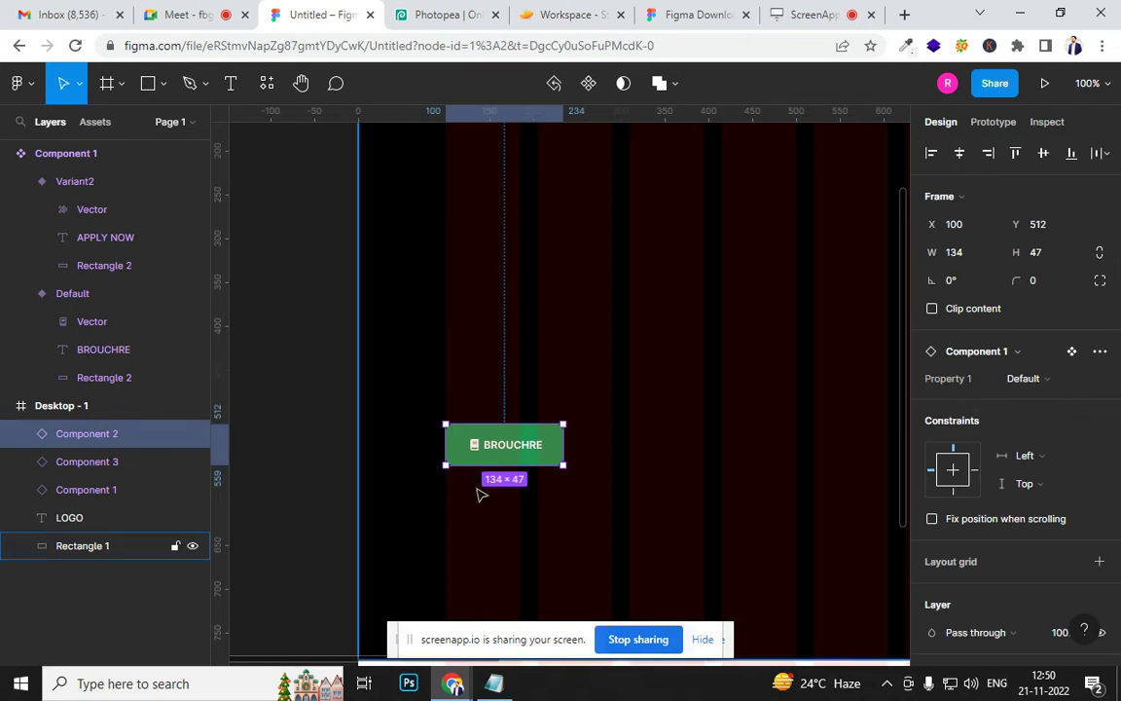
left_click(1035, 379)
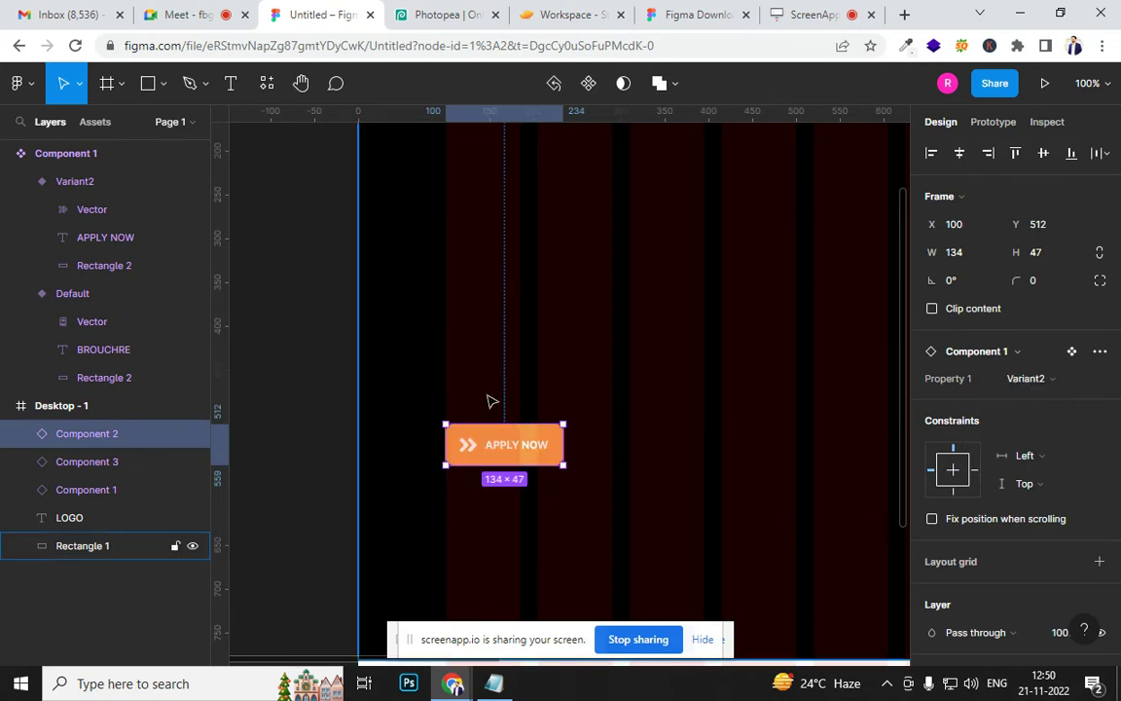
left_click(311, 339)
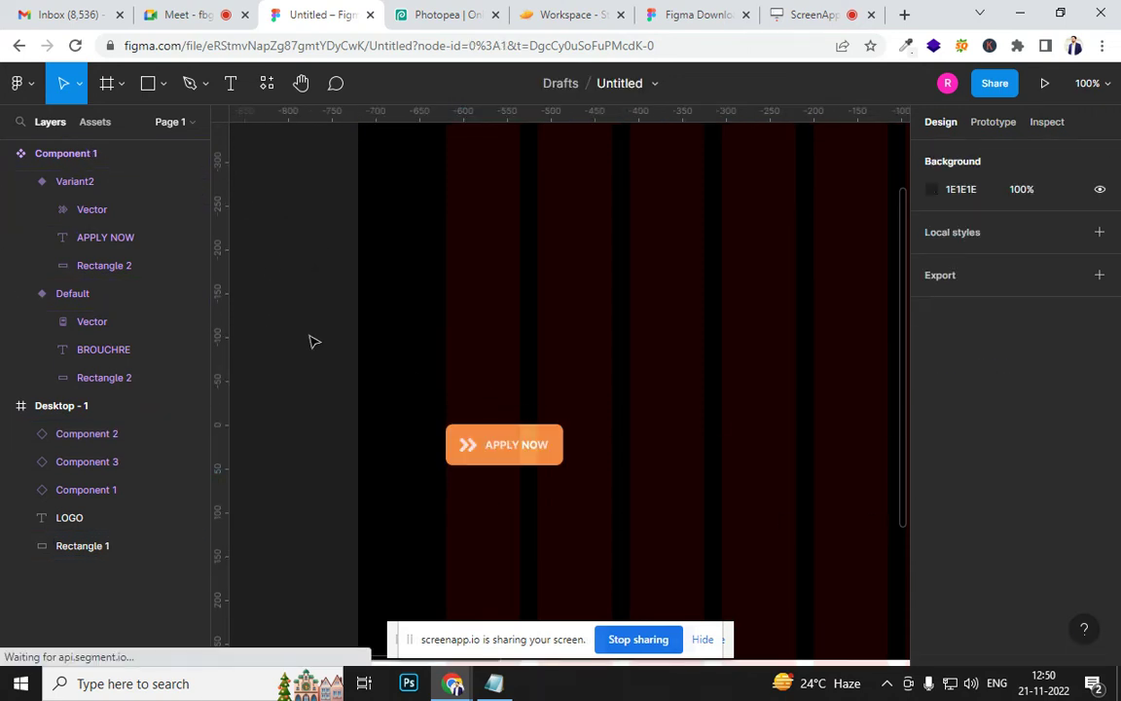
Change the hero background rectangle's fill to dark blue 105573
key("shift+1")
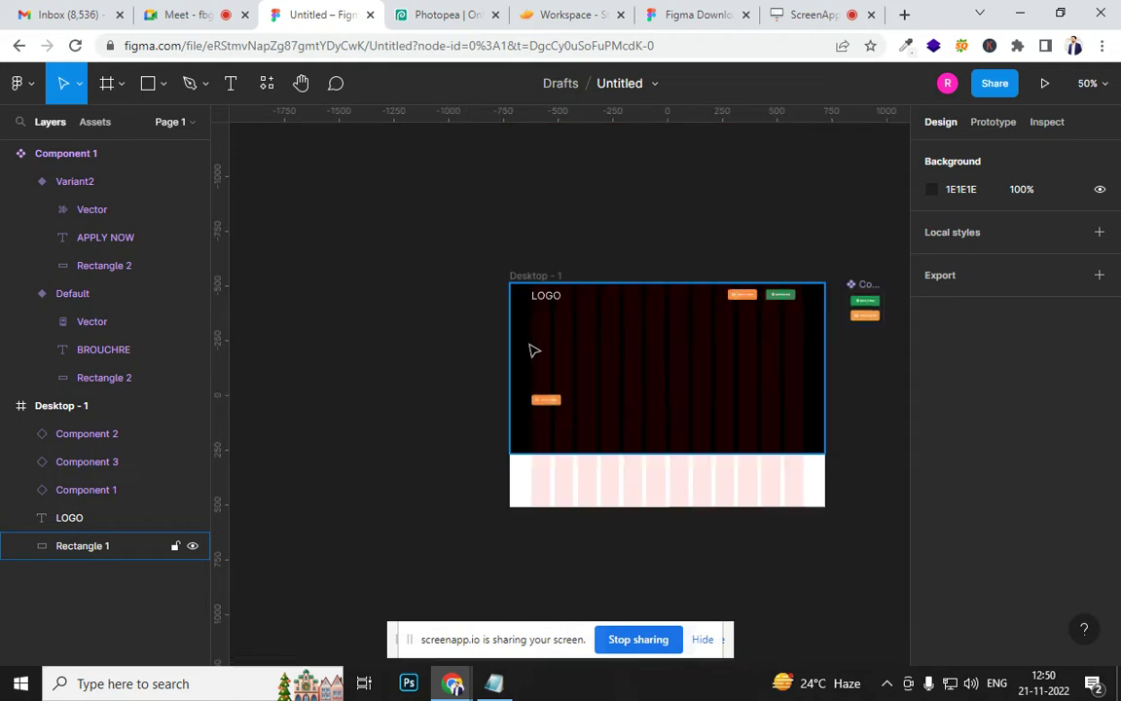
key("ctrl+plus")
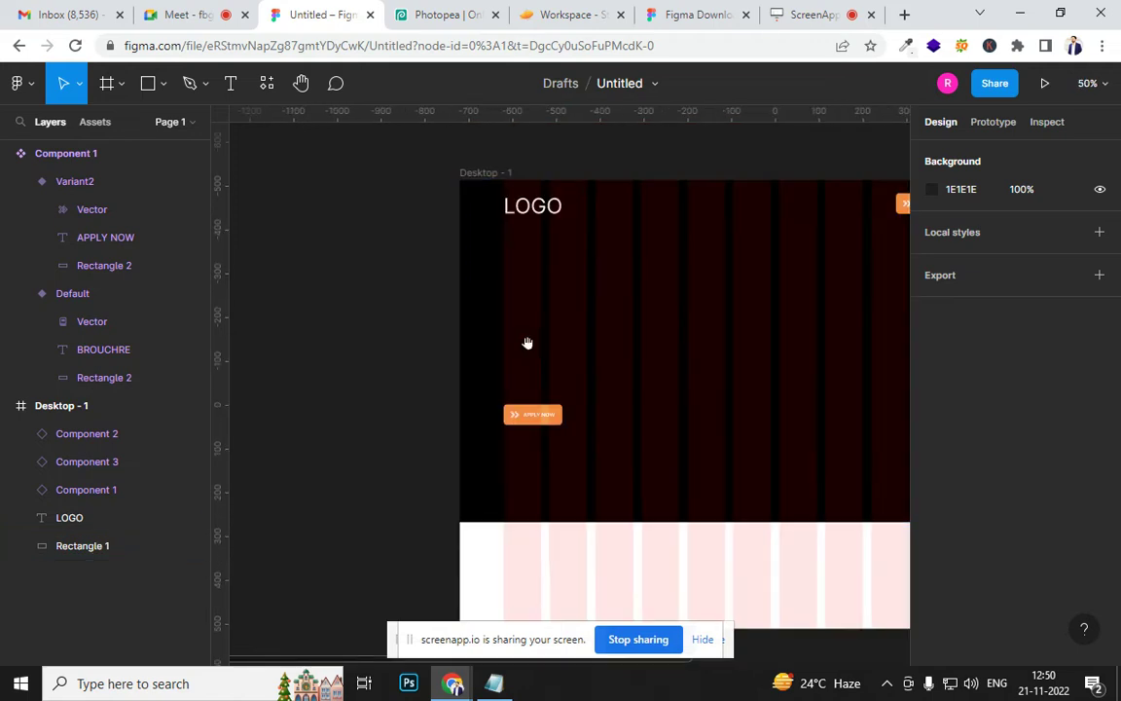
left_click(621, 356)
scroll(979, 389, "down", 3)
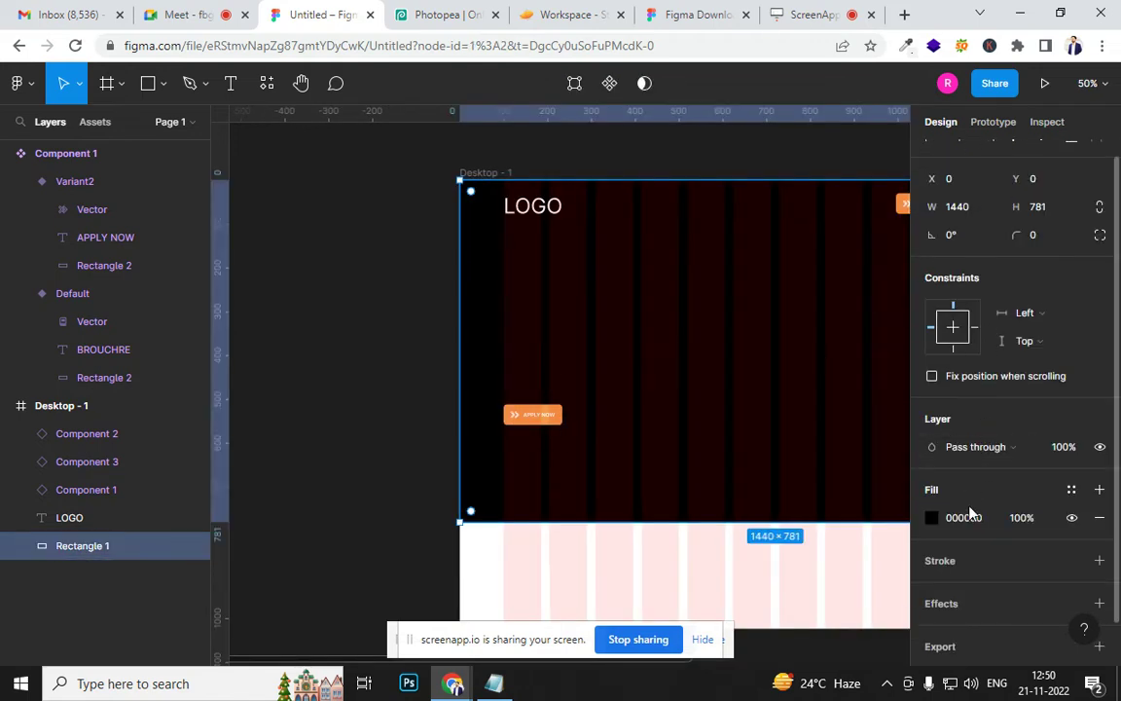
left_click(931, 471)
left_click_drag(756, 458, 832, 465)
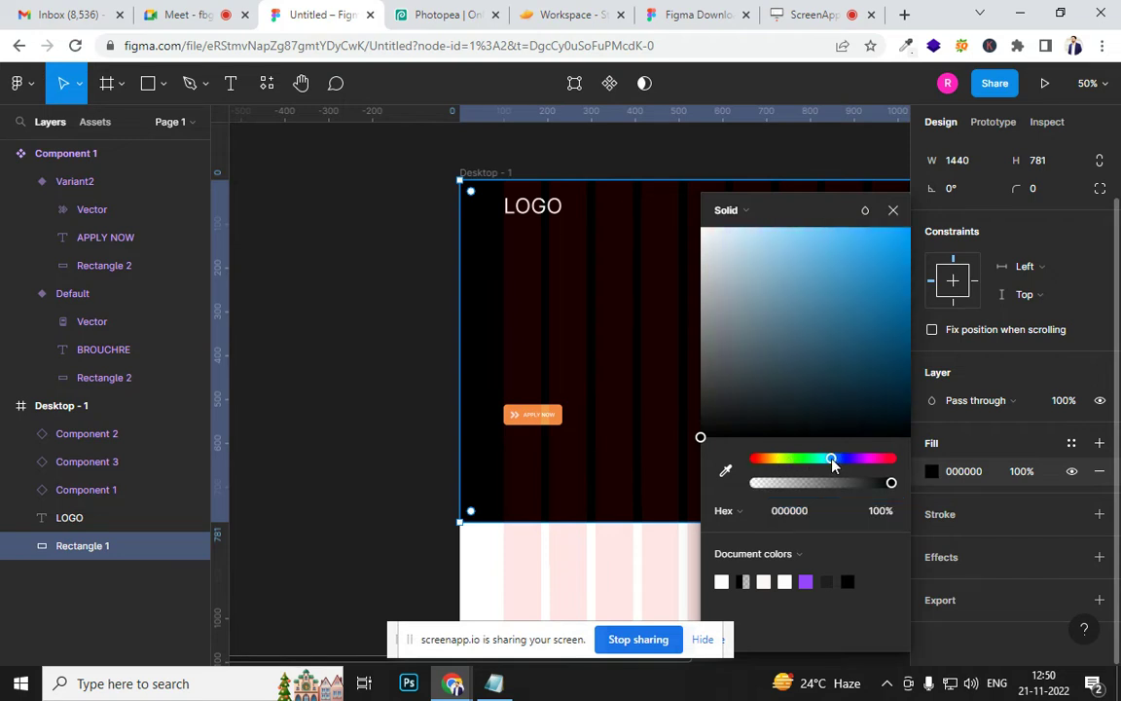
left_click(880, 343)
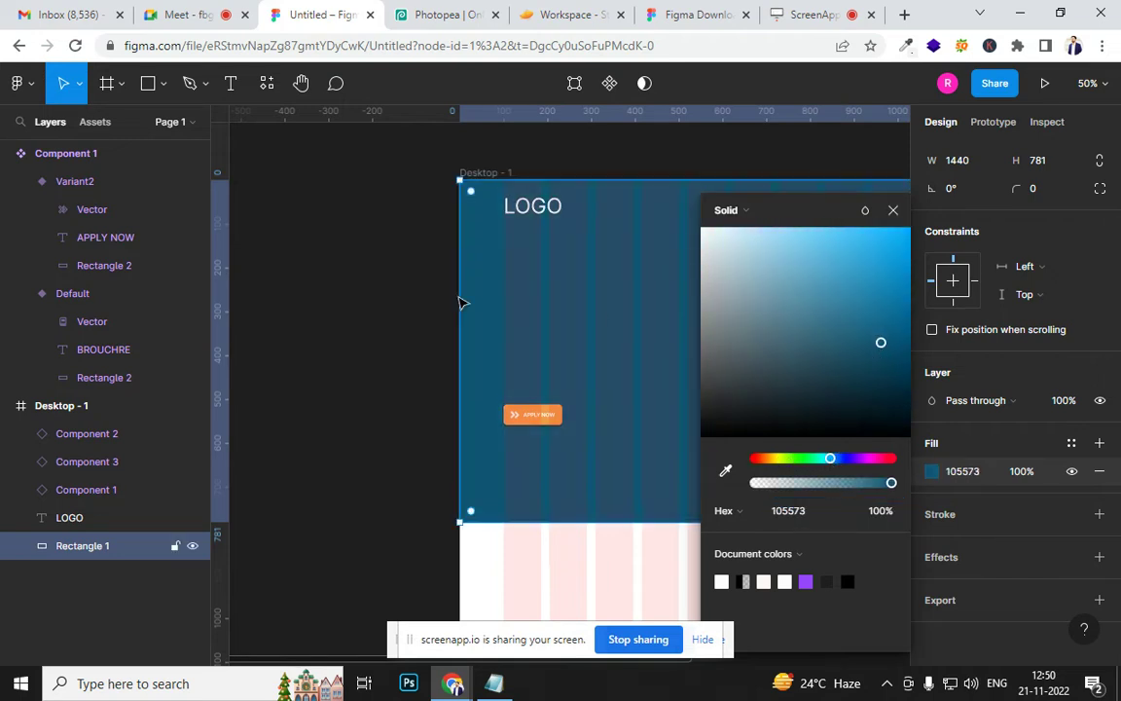
left_click(376, 298)
Move the header's BROUCHRE button to X 1206 at the grid's outer edge and the APPLY NOW button beside it to X 1058
scroll(376, 308, "right", 1)
scroll(376, 309, "right", 5)
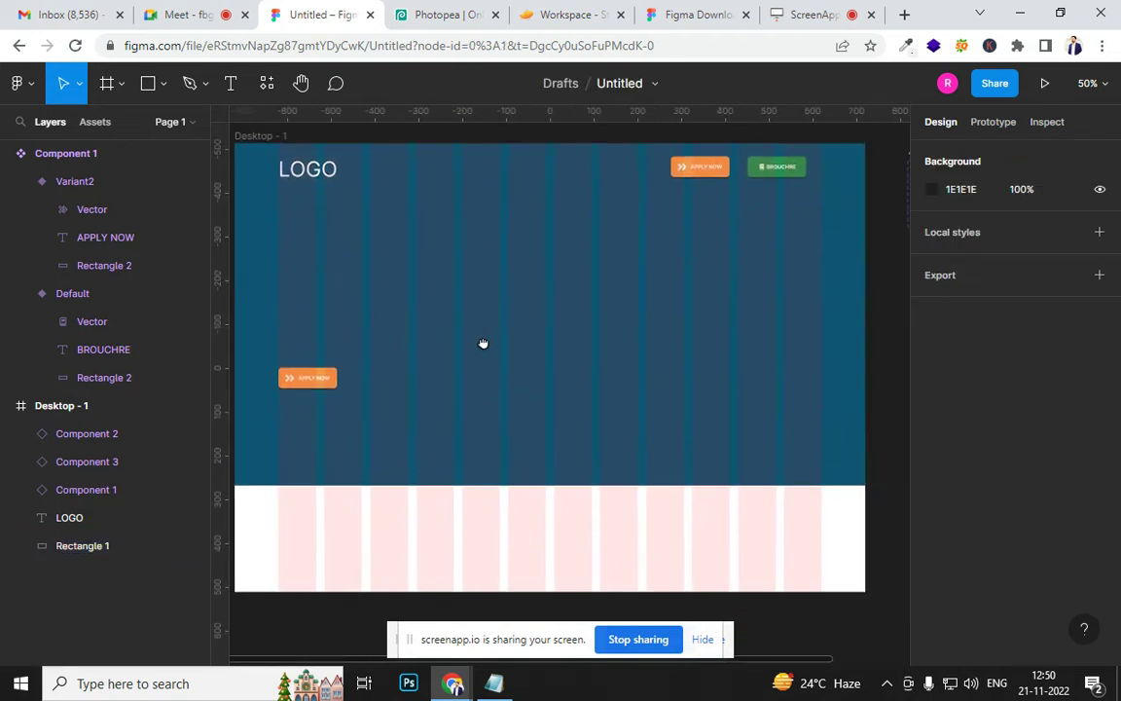
left_click(630, 277)
left_click(754, 193)
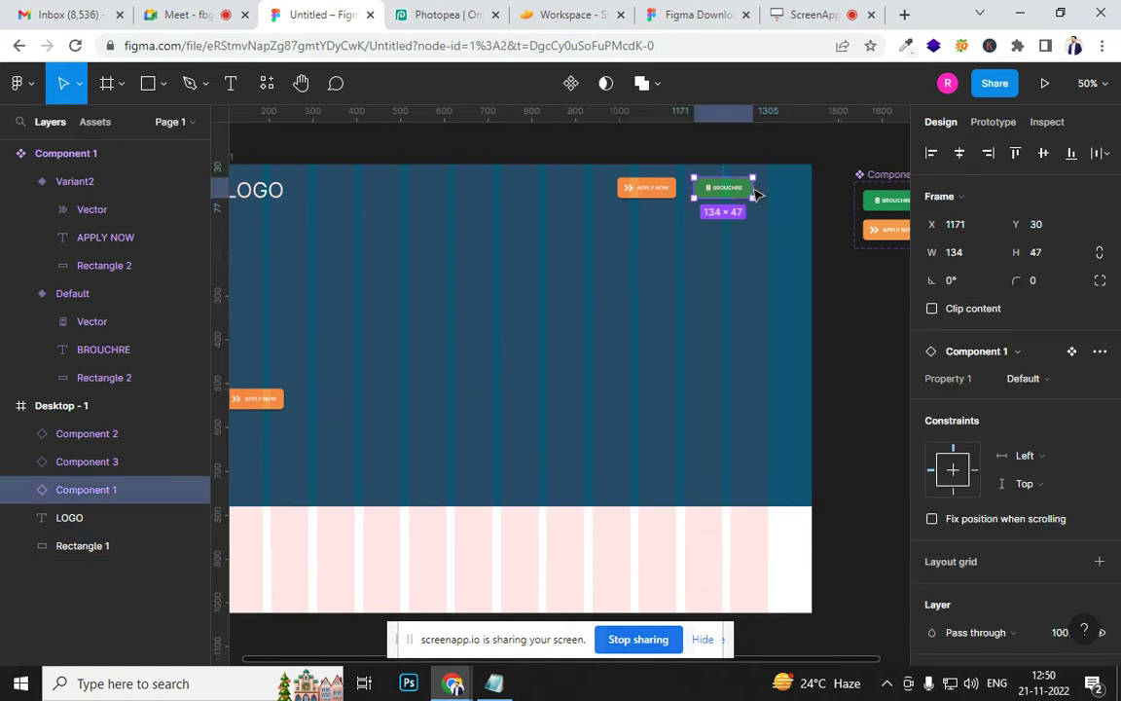
left_click_drag(754, 193, 766, 189)
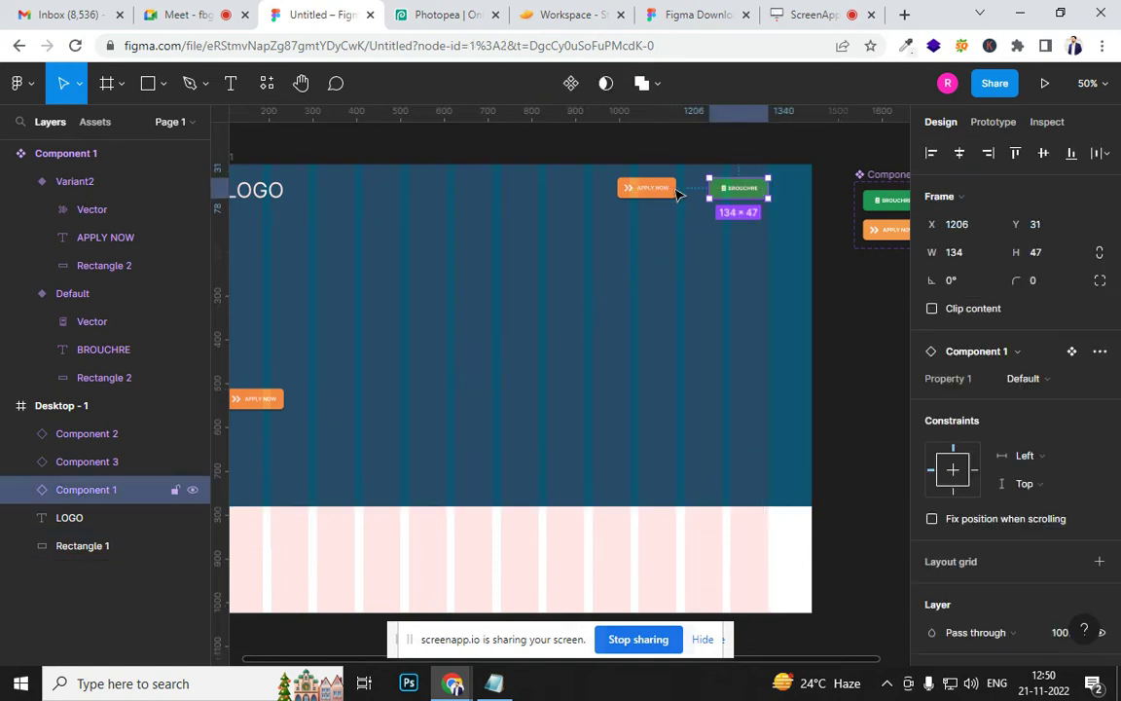
left_click_drag(668, 192, 698, 193)
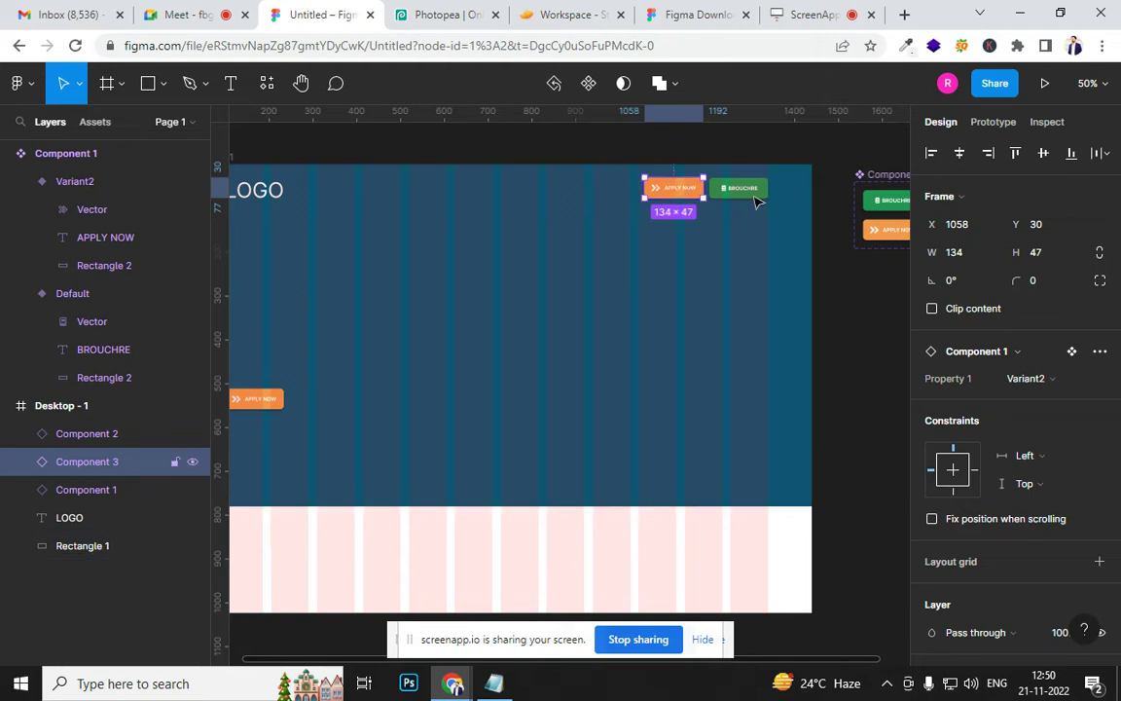
left_click(829, 315)
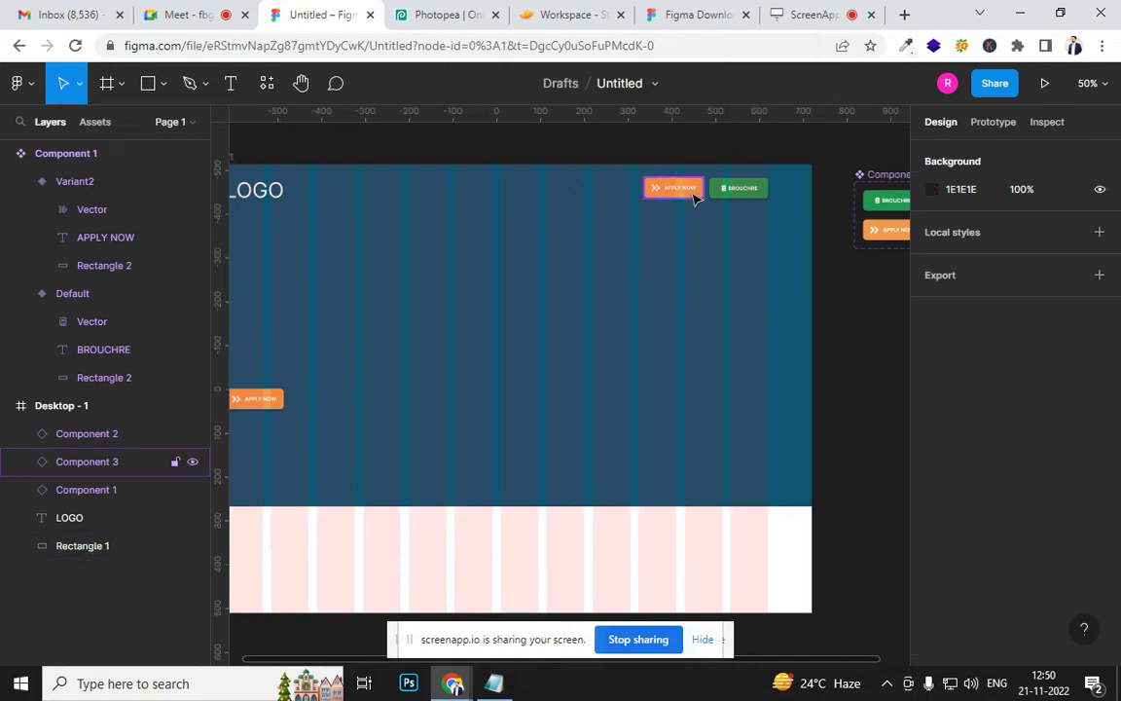
Align the header's APPLY NOW and BROUCHRE buttons with each other on their vertical centers
left_click(695, 197)
left_click(744, 193, "shift")
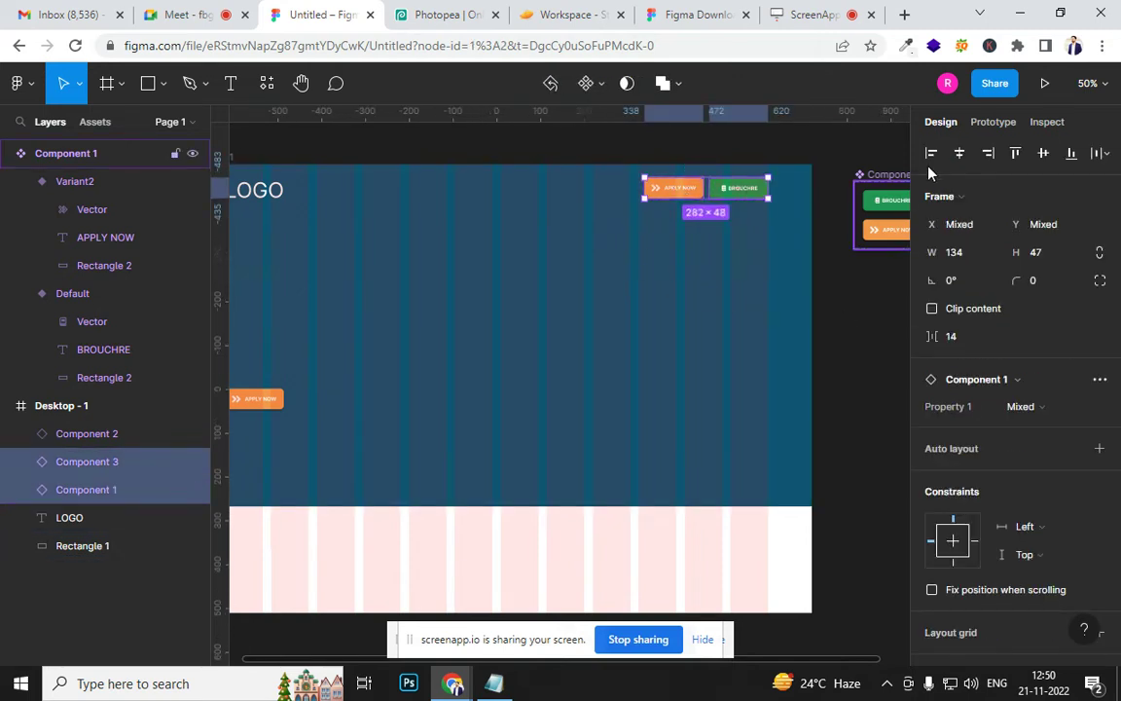
left_click(1046, 155)
left_click(854, 307)
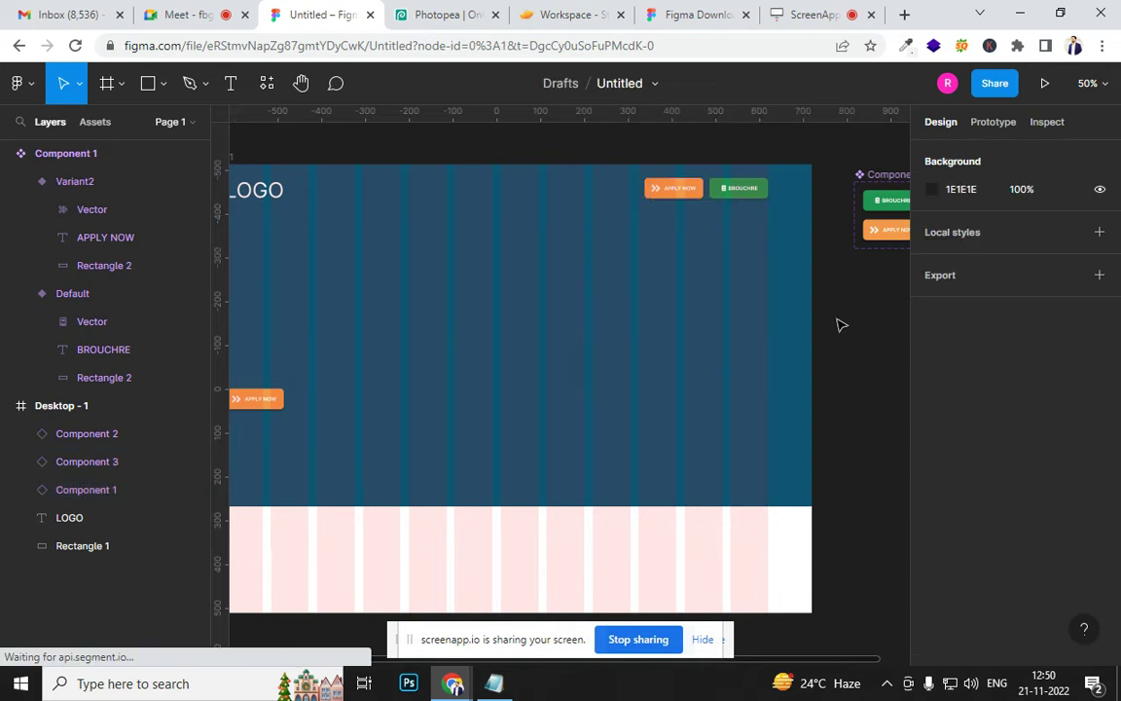
Draw a rectangle in the hero area below the header buttons, sized about 505 × 544 across the last five grid columns
left_click_drag(476, 393, 566, 414)
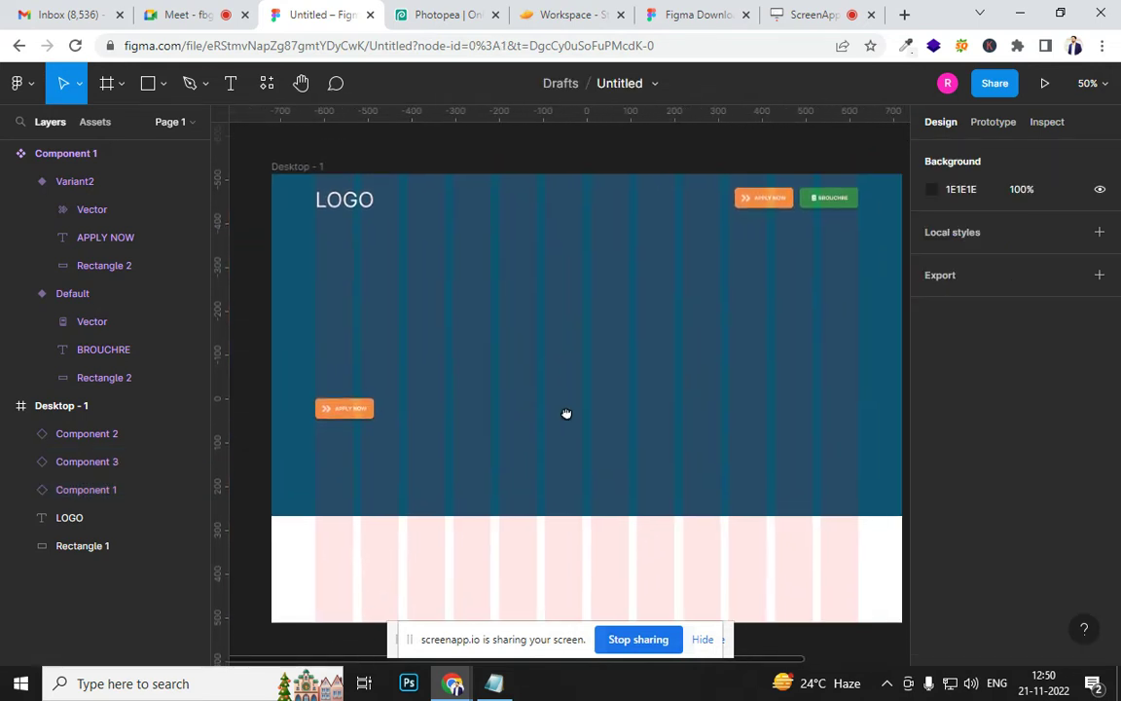
left_click_drag(641, 367, 556, 331)
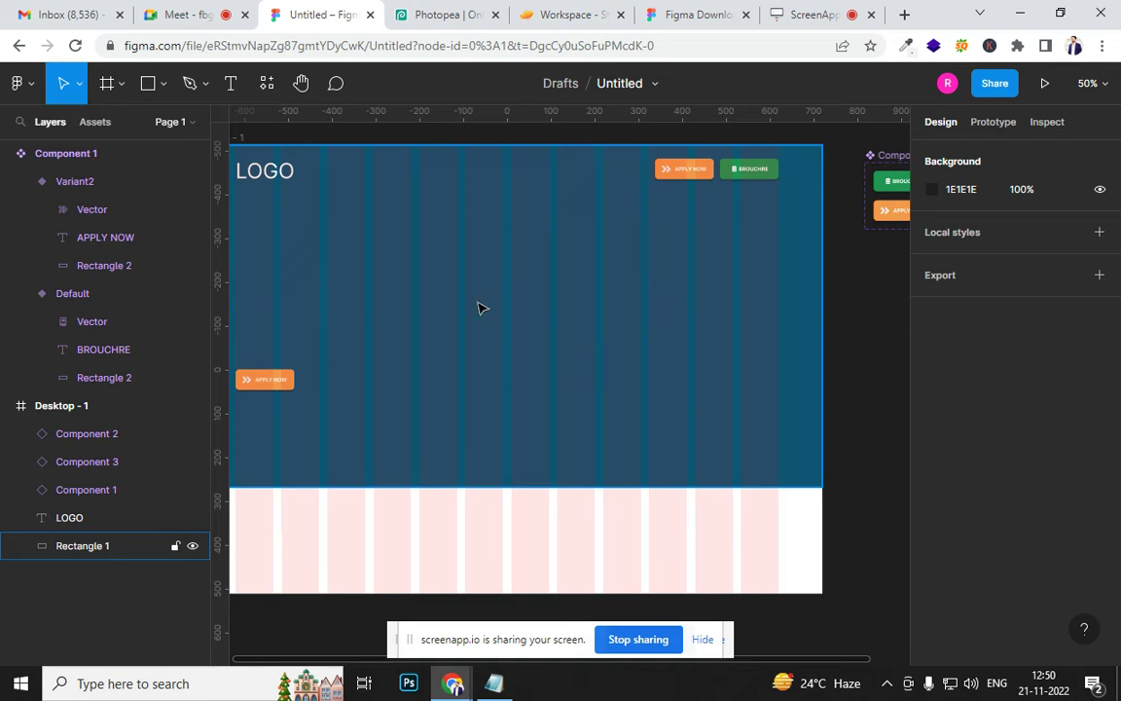
left_click(162, 86)
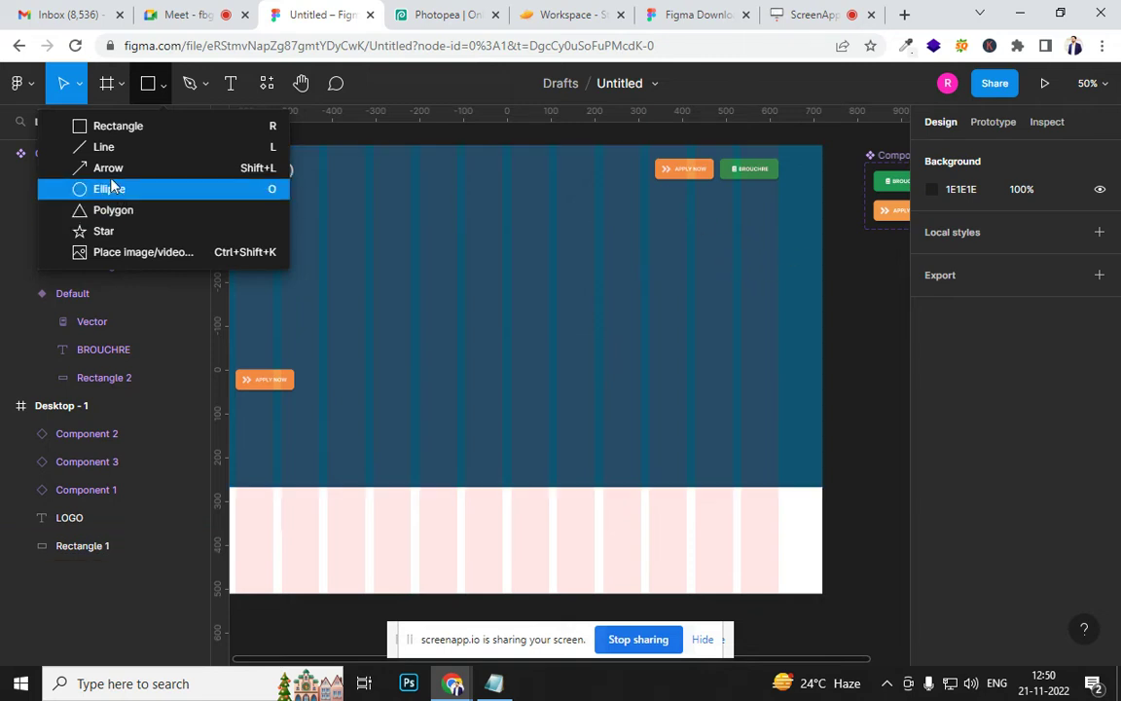
key("r")
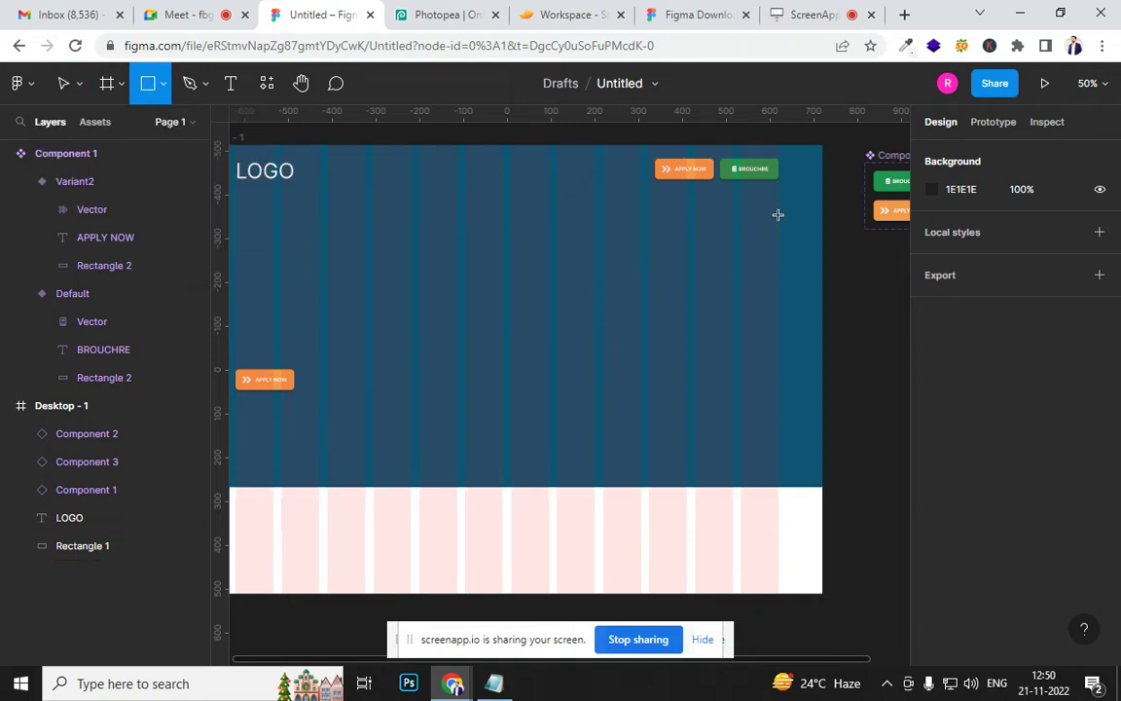
mouse_move(778, 214)
left_mouse_down()
mouse_move(626, 295)
mouse_move(529, 432)
mouse_move(508, 438)
left_mouse_up()
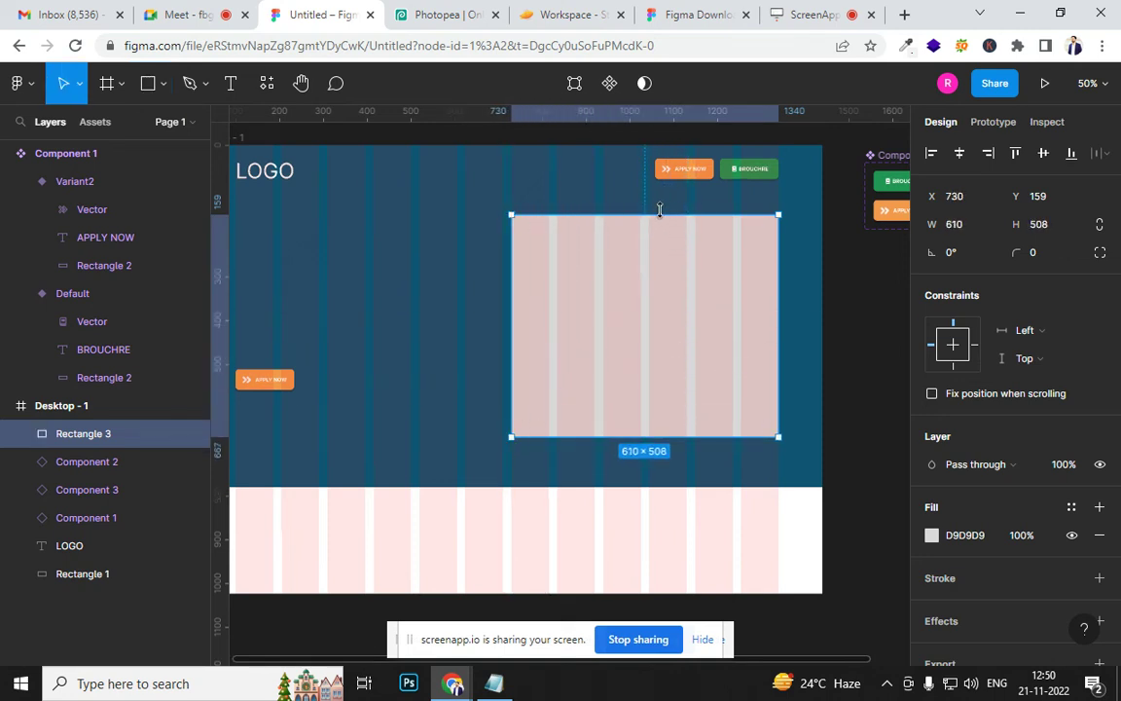
left_click_drag(661, 213, 660, 207)
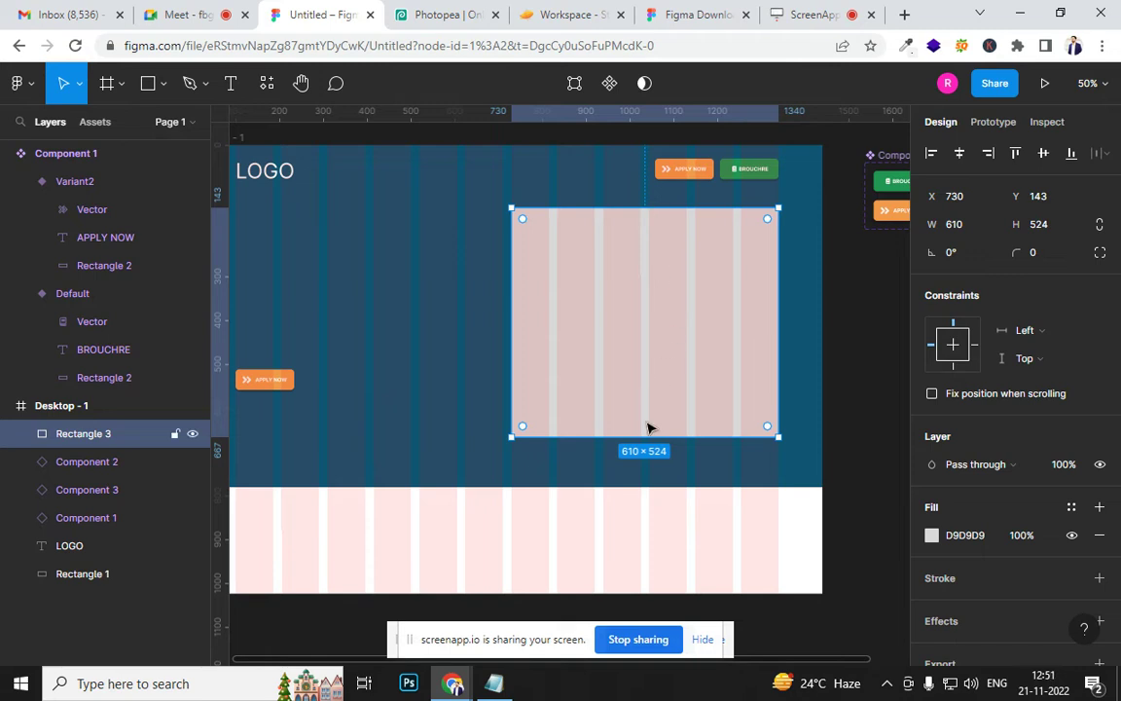
left_click_drag(643, 437, 643, 445)
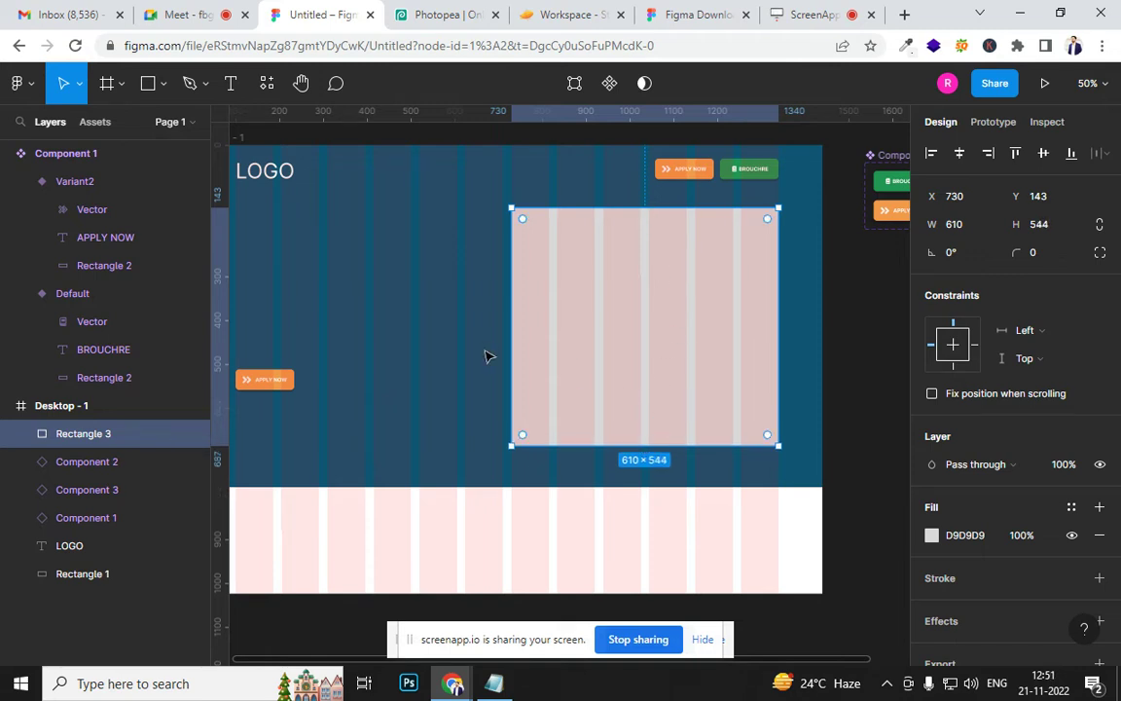
left_click_drag(512, 328, 558, 328)
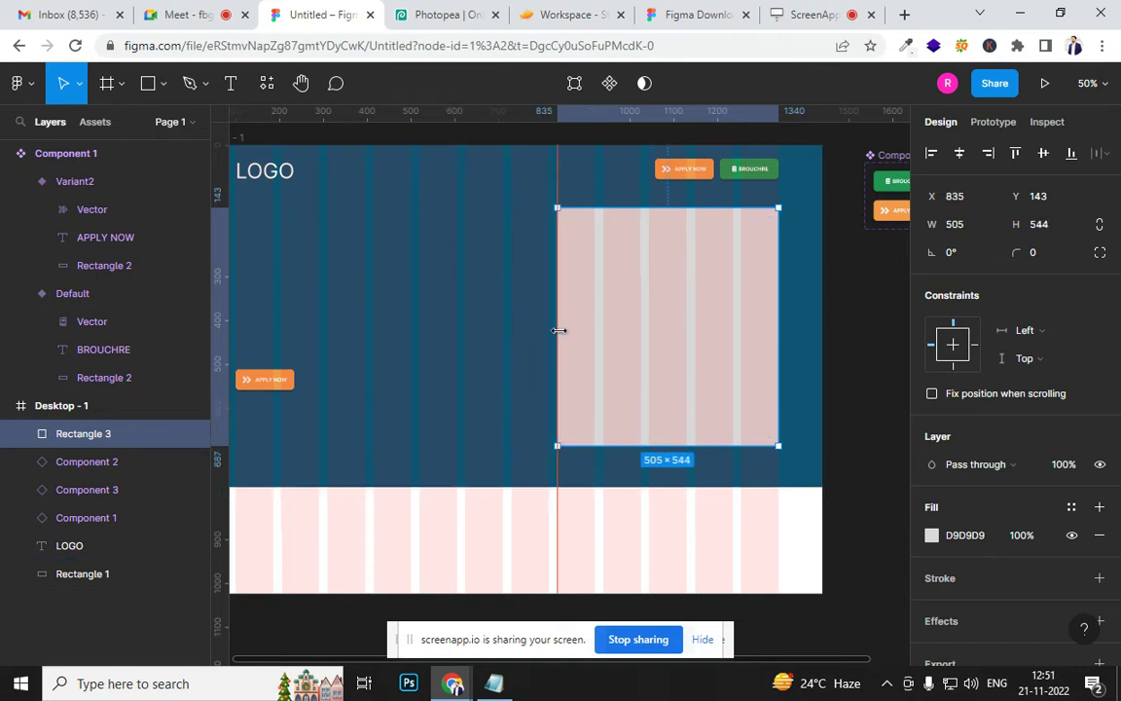
Round the new rectangle's corners to a radius of 39 and move it up to Y 139
left_click_drag(766, 222, 767, 232)
left_click(846, 355)
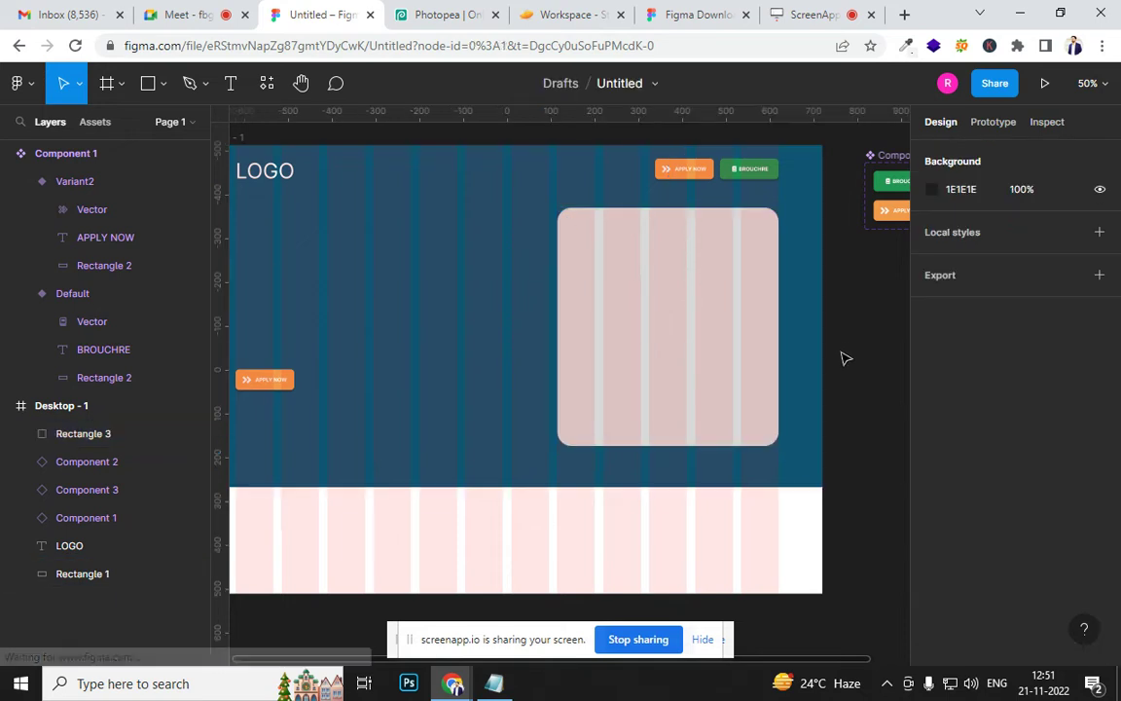
left_click(720, 339)
left_click_drag(766, 226, 764, 231)
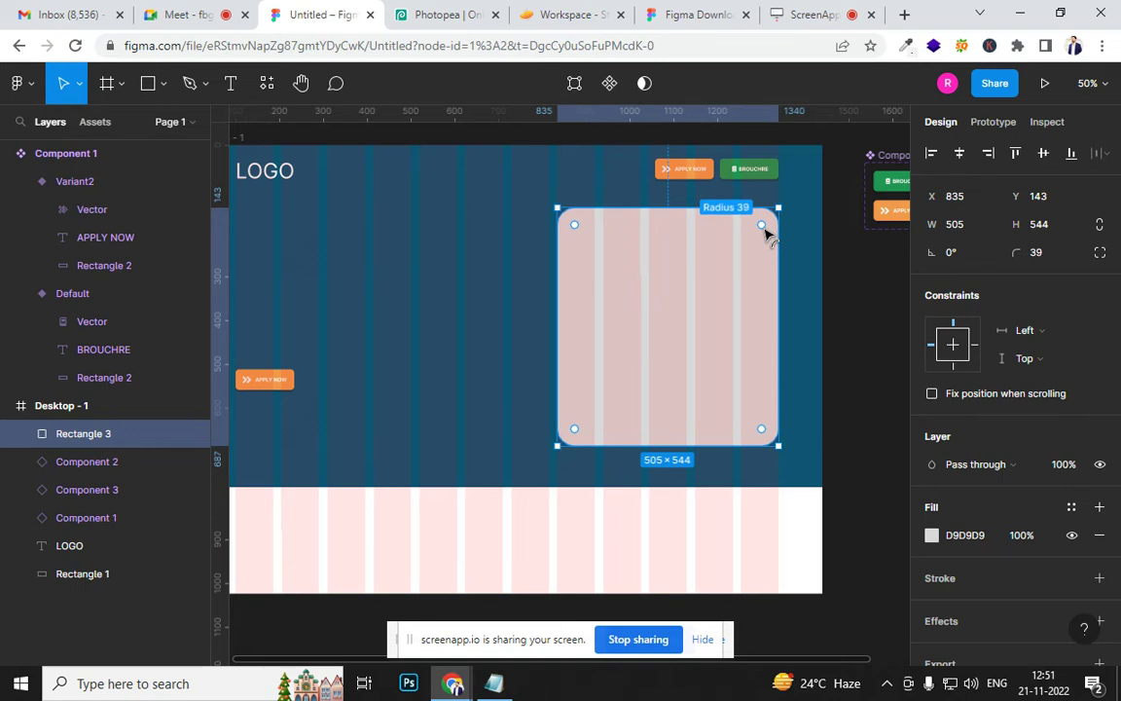
left_click(845, 419)
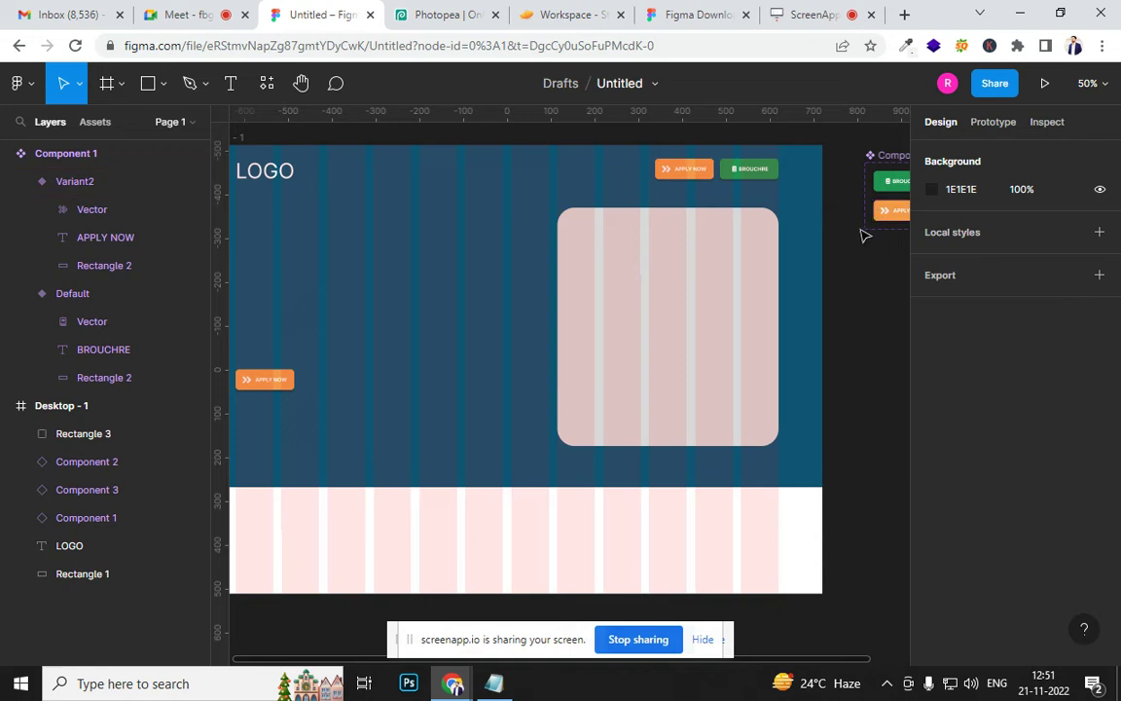
left_click(610, 334)
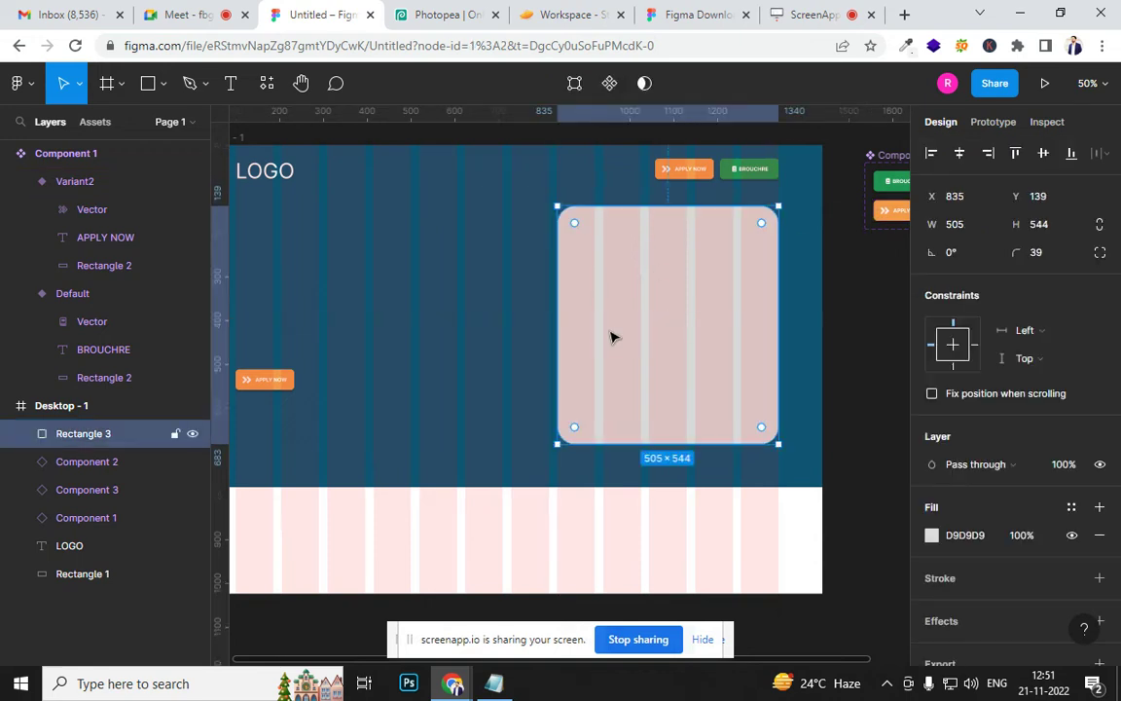
left_click_drag(558, 338, 557, 338)
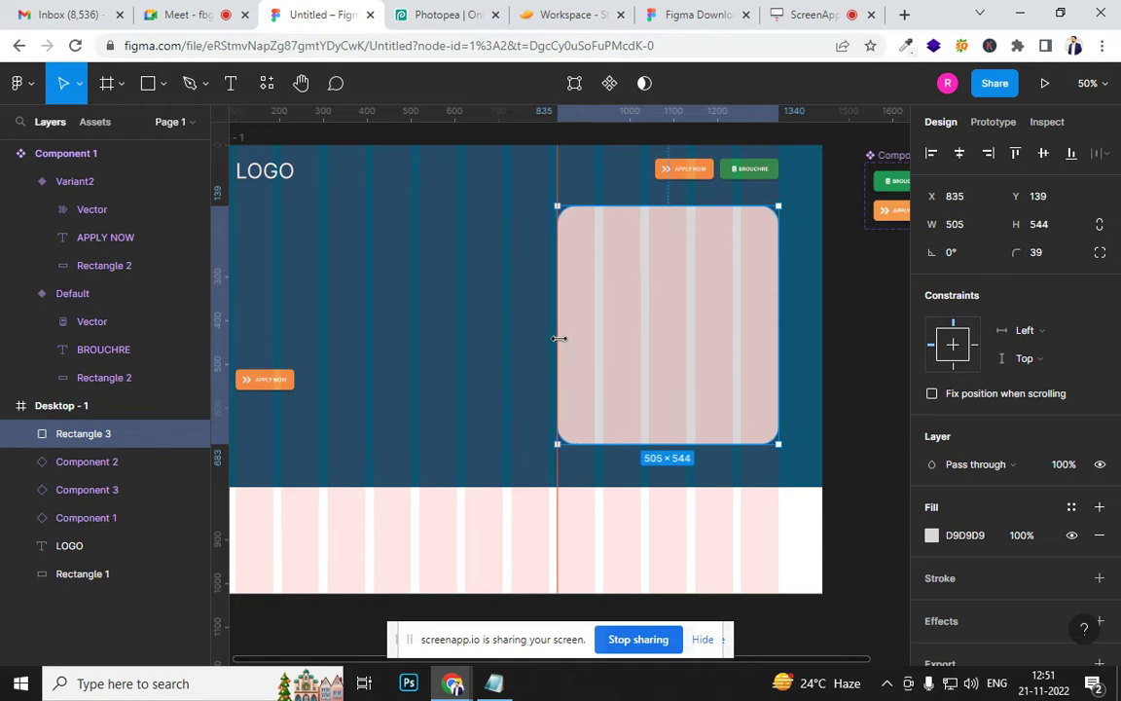
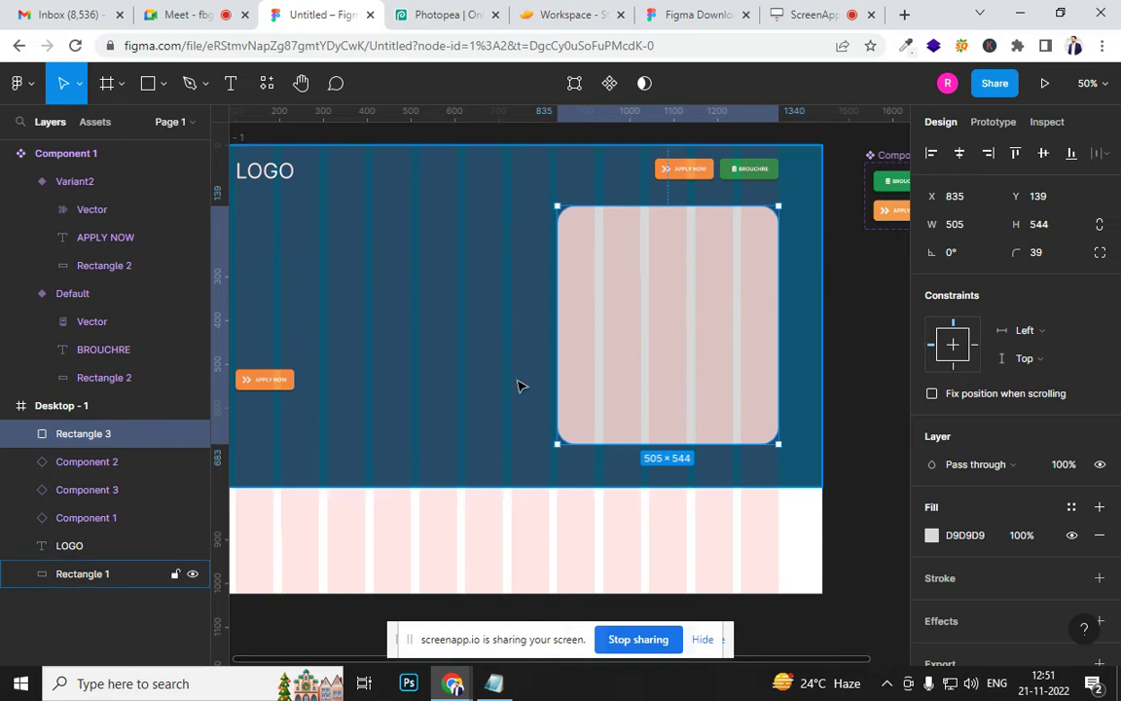
Add a third variant to the button component, based on the orange APPLY NOW variant
left_click_drag(661, 328, 348, 350)
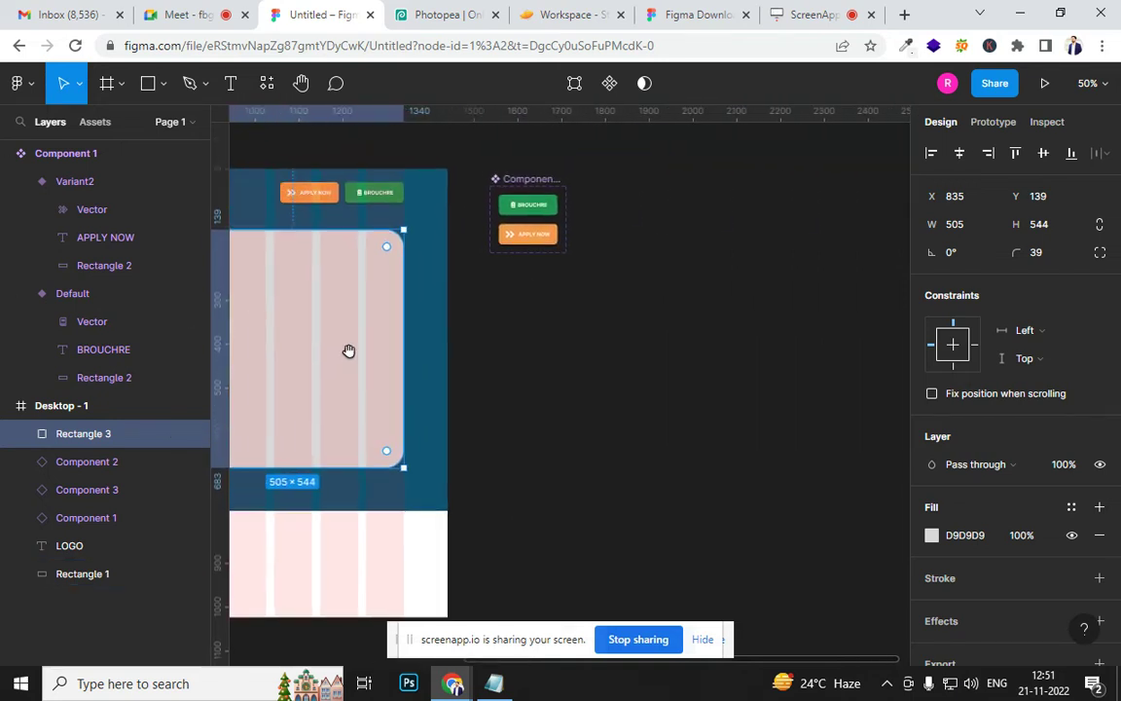
left_click(513, 239)
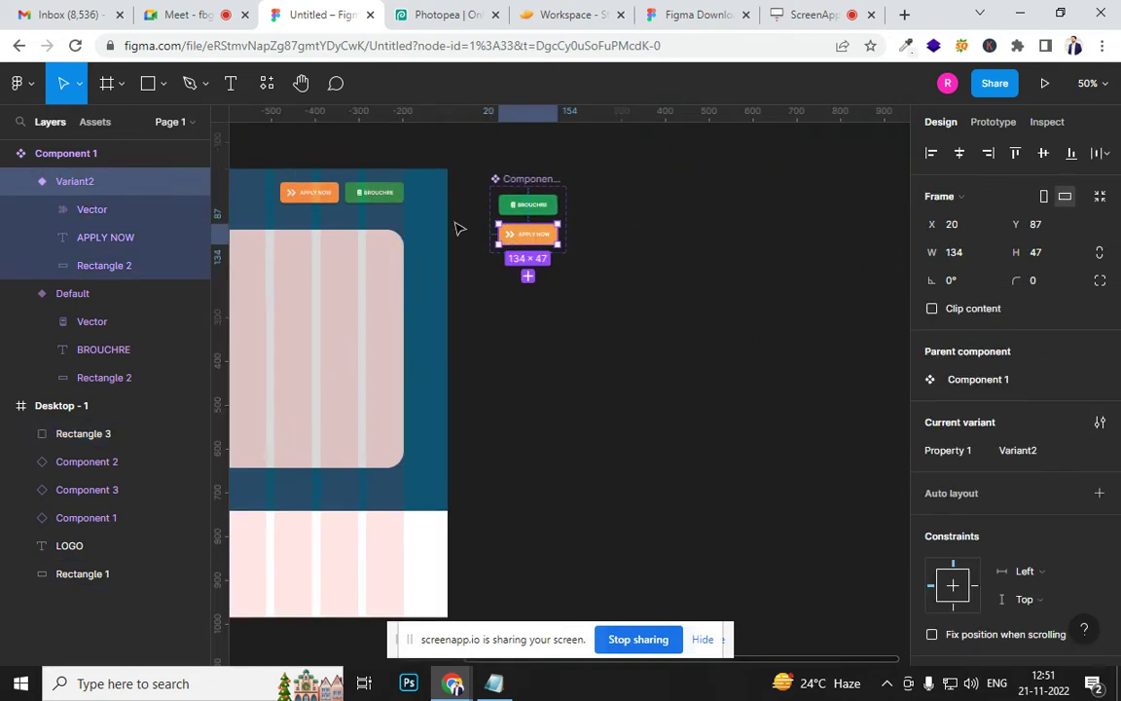
left_click(527, 278)
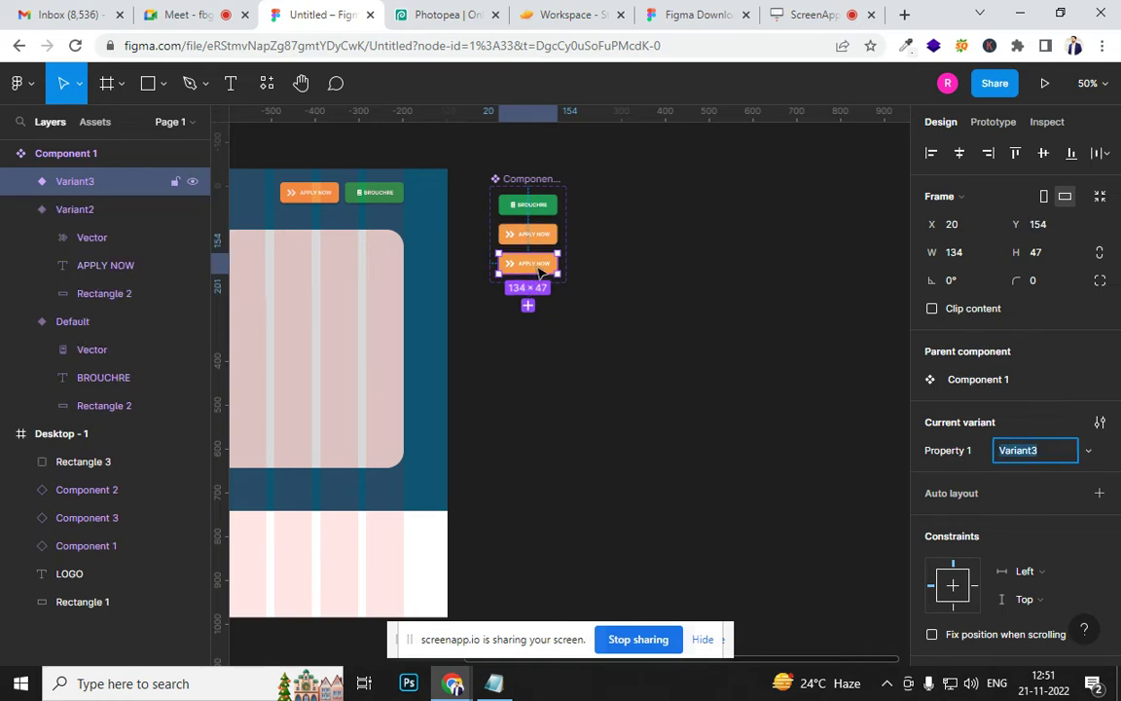
Change the third variant's label to ENQUIRY US and nudge the label slightly toward the arrow icon
key("shift+2")
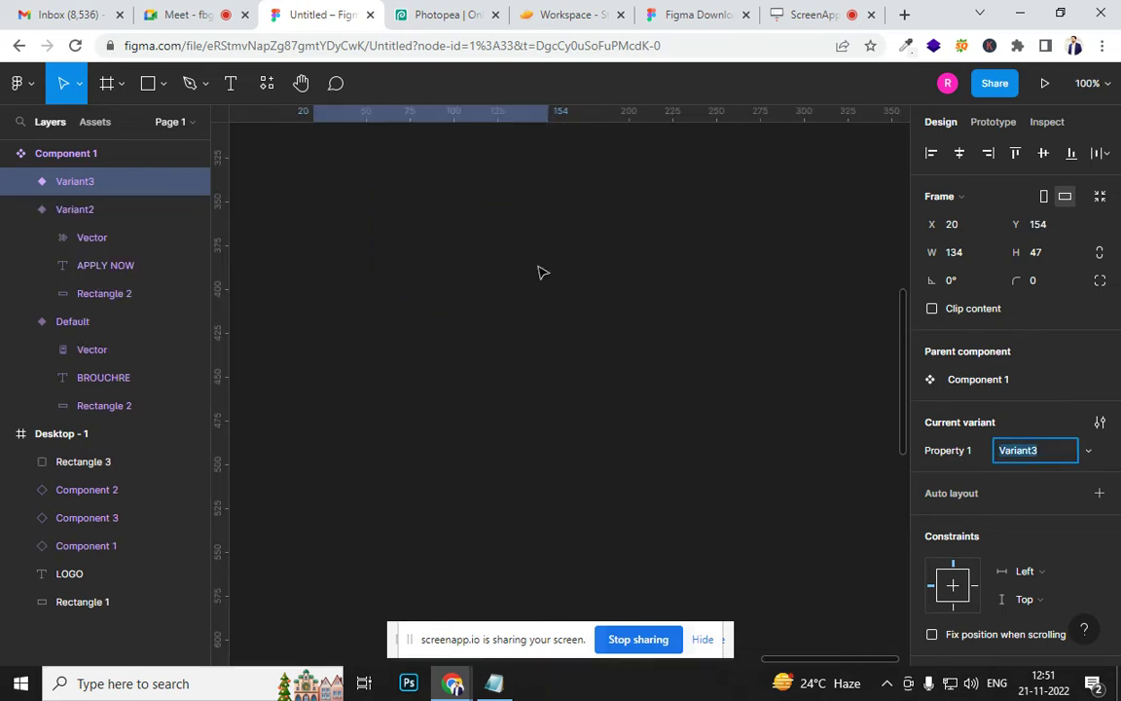
scroll(538, 268, "up", 5)
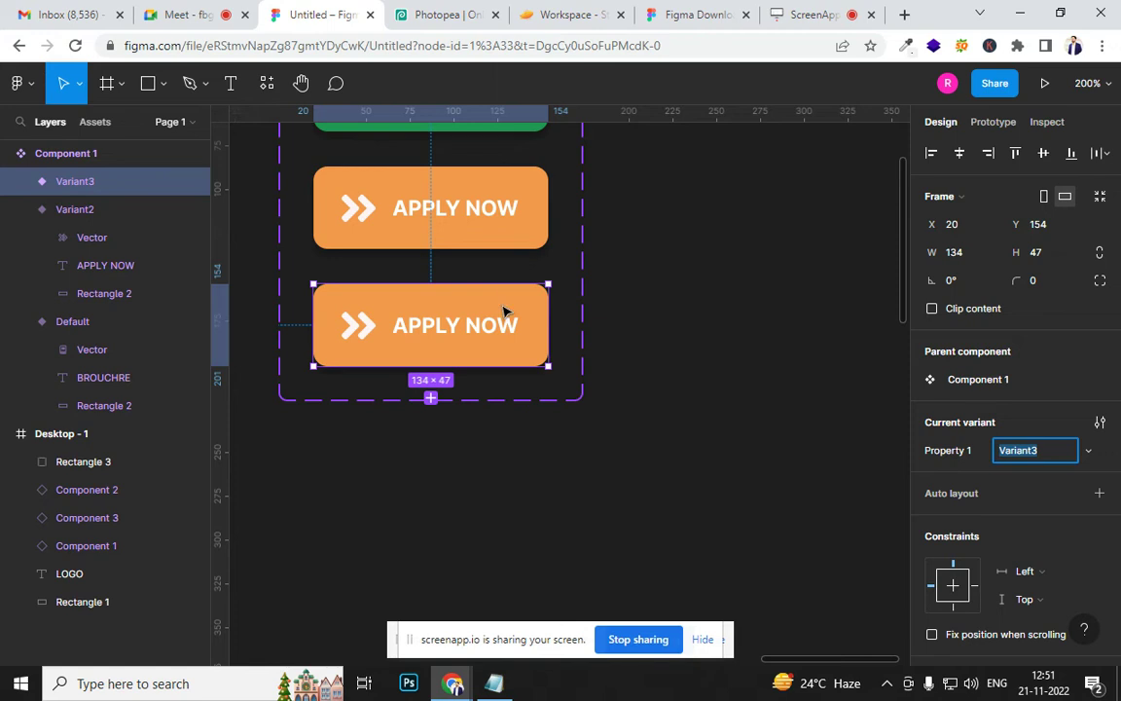
double_click(482, 331)
double_click(482, 333)
type("ENQU")
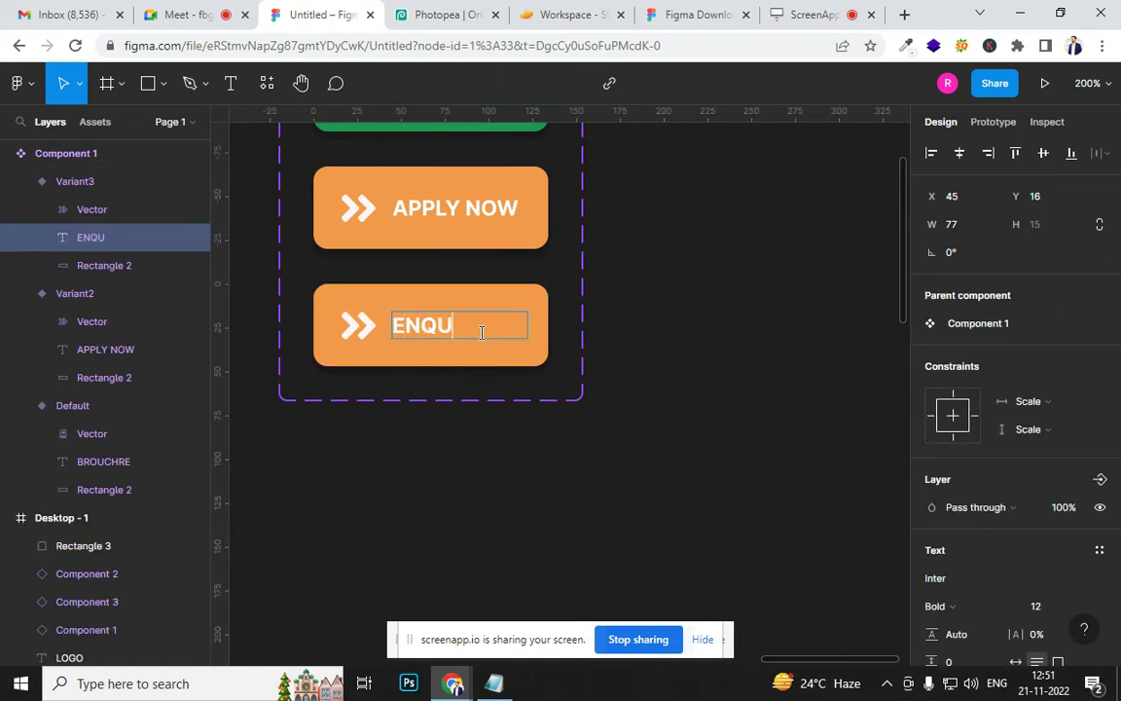
type("IRY US")
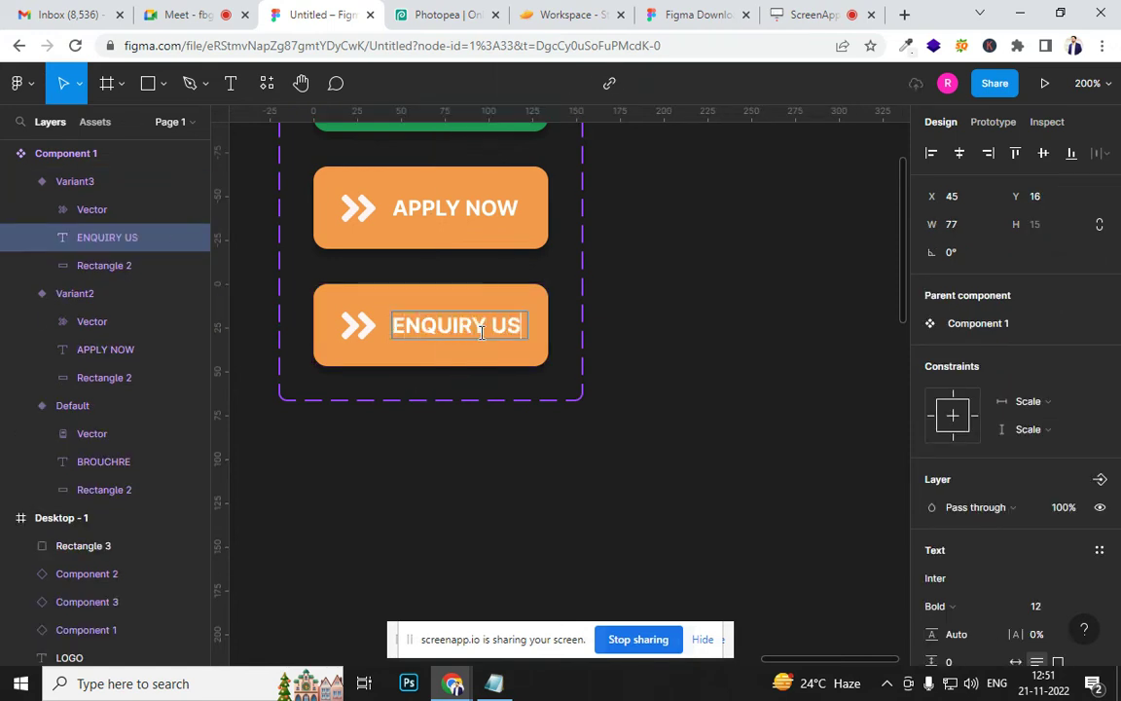
key("Escape")
left_click_drag(489, 334, 481, 334)
left_click(338, 438)
Duplicate the hero's lower APPLY NOW button onto the rounded rectangle at X 891, Y 559, and bring it in front of the rectangle
left_click_drag(338, 438, 770, 420)
key("ctrl+minus")
key("ctrl+minus")
key("ctrl+minus")
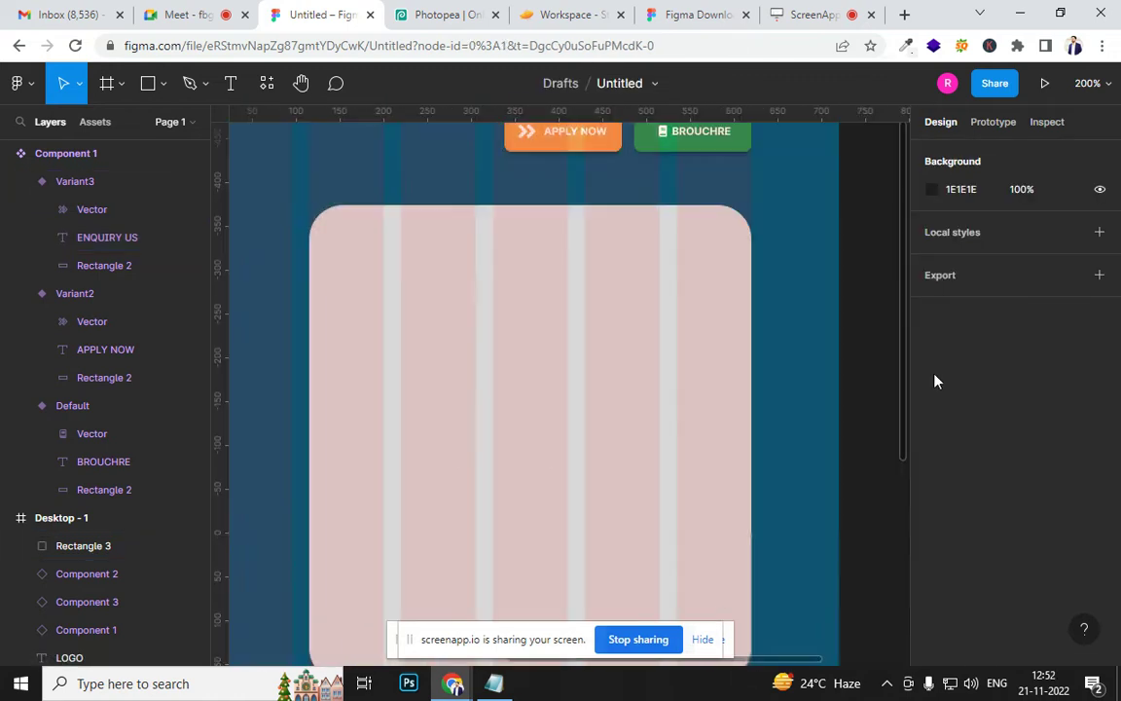
left_click_drag(351, 426, 525, 442)
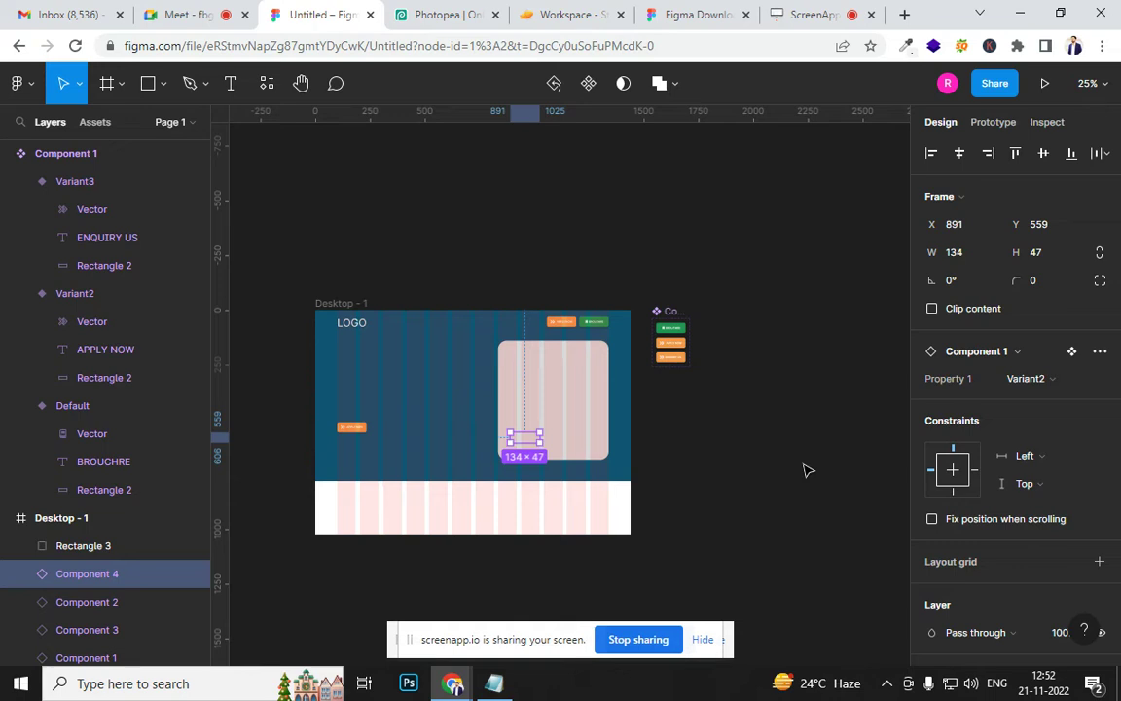
key("ctrl+bracketright")
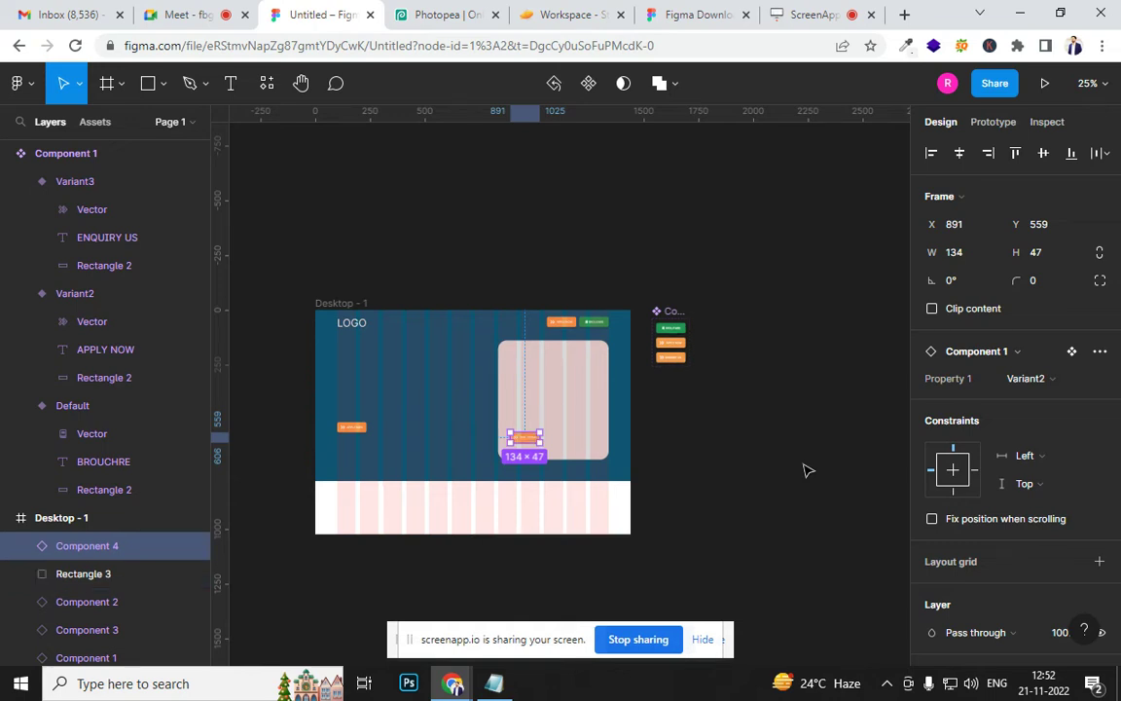
Switch the button instance on the rounded rectangle to Variant3
key("ctrl+equal")
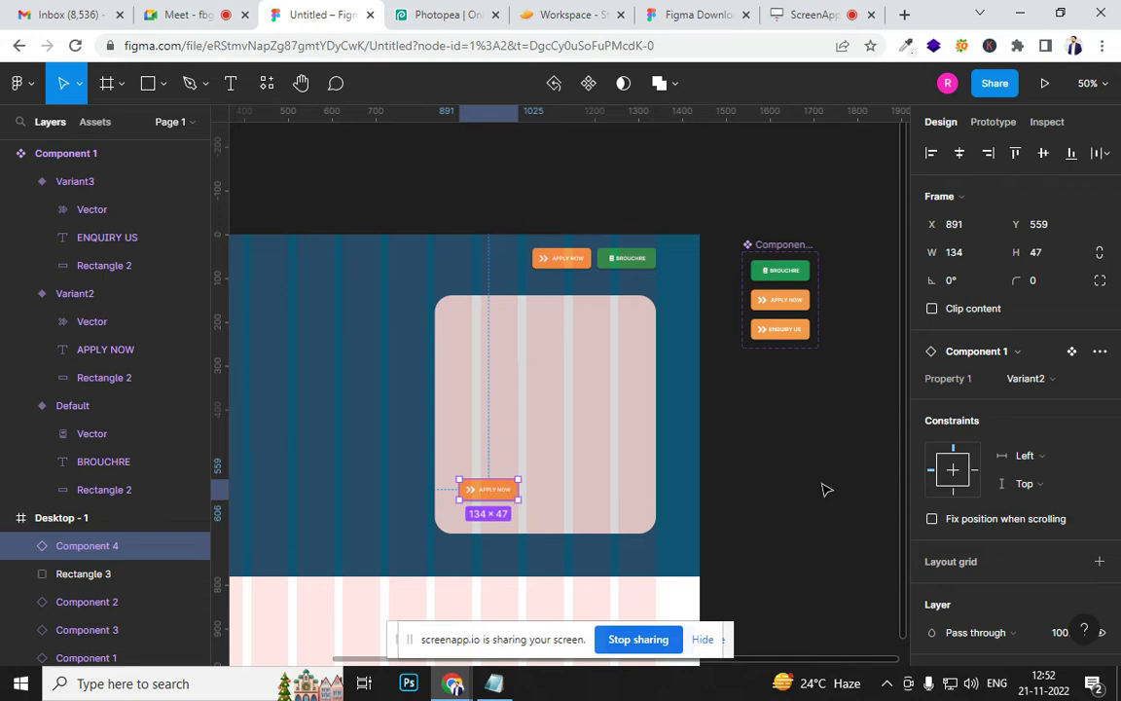
left_click(822, 490)
left_click(479, 501)
left_click(1050, 380)
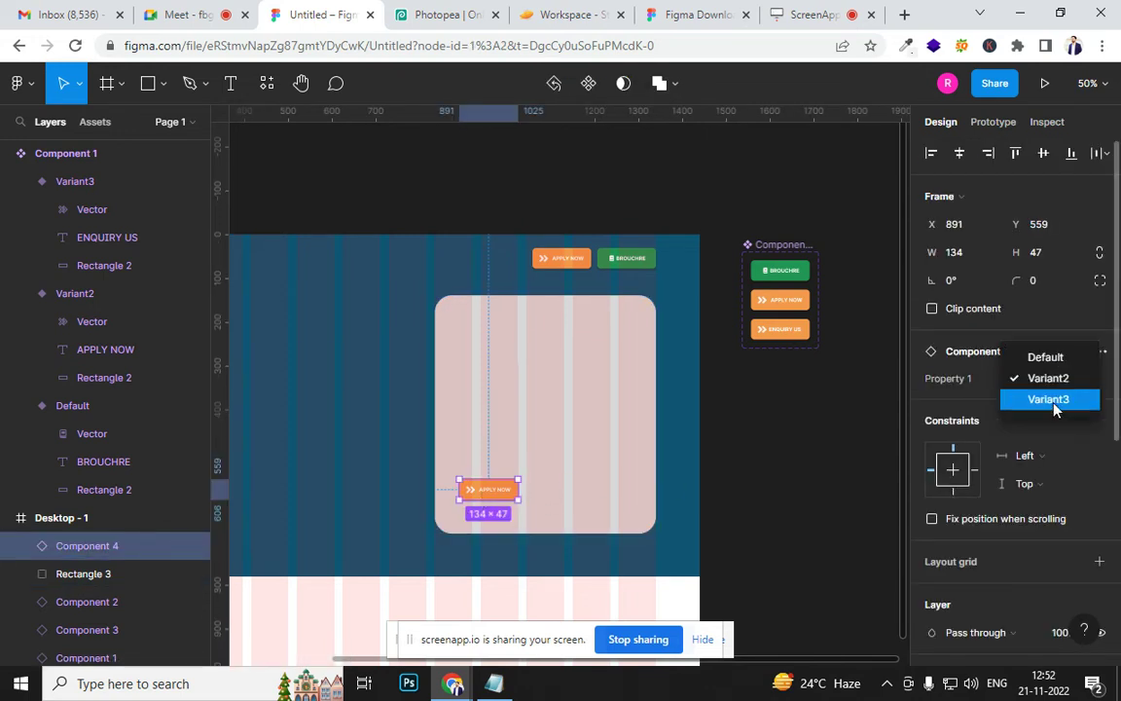
left_click(1054, 401)
left_click(771, 483)
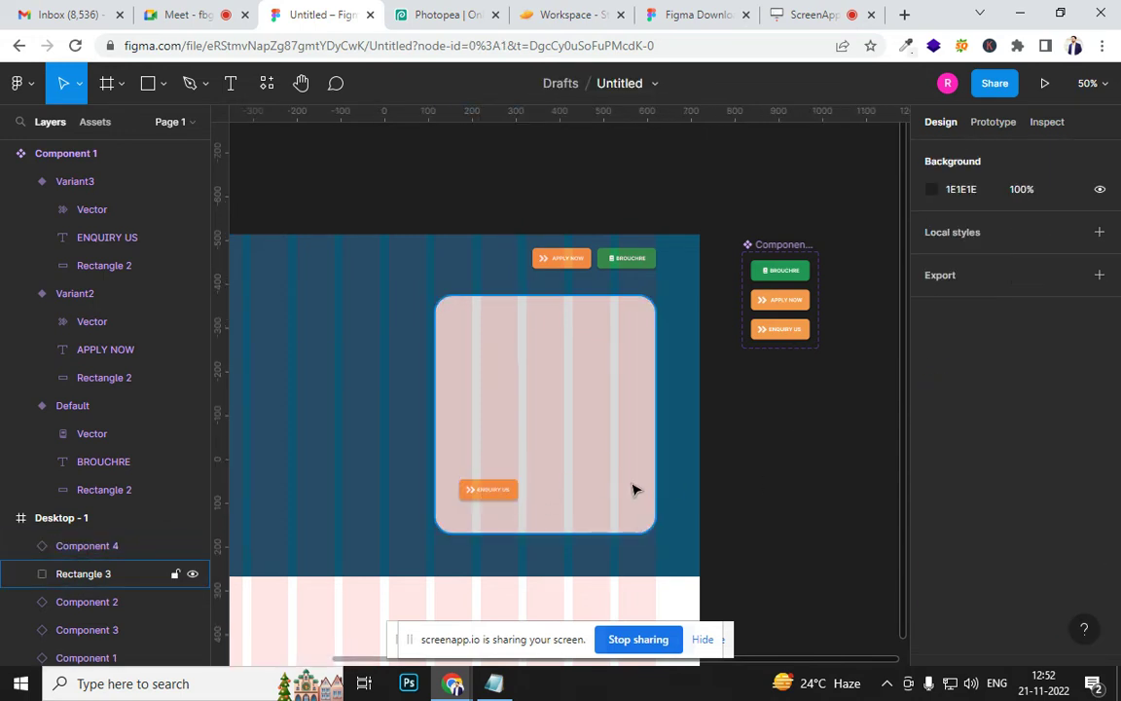
left_click_drag(408, 446, 315, 356)
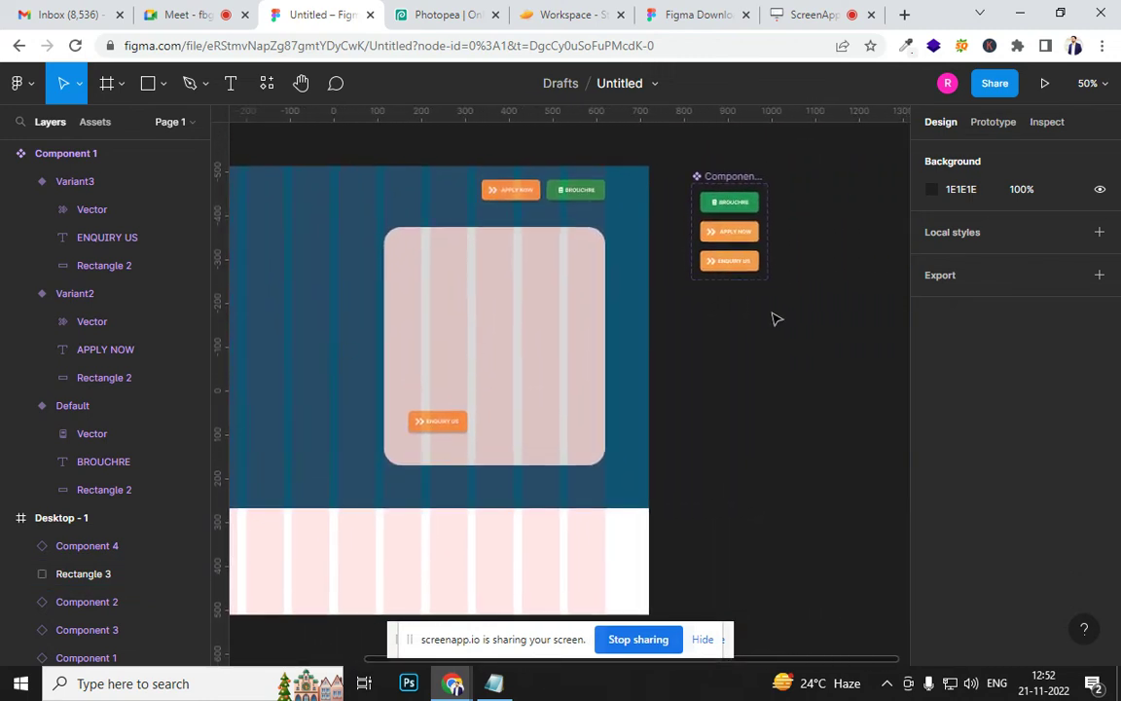
Widen the button component set to about 289 and its ENQUIRY US variant to about 207
left_click(698, 176)
left_click_drag(770, 227, 818, 229)
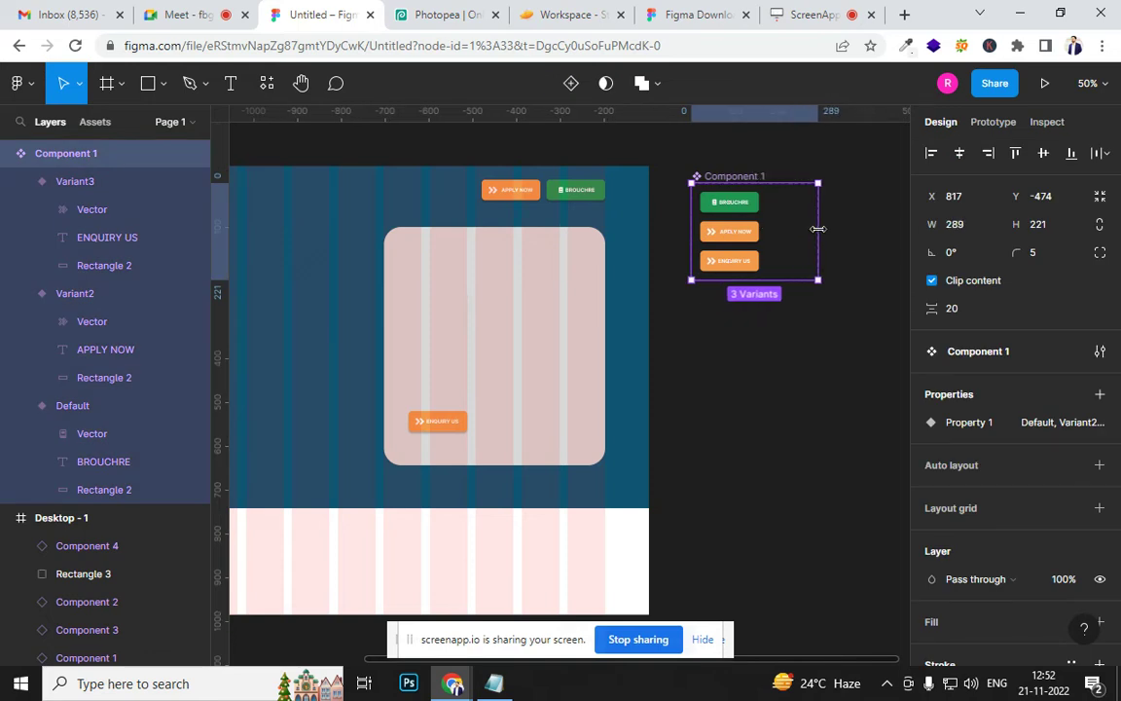
left_click(752, 263)
left_click_drag(760, 261, 792, 263)
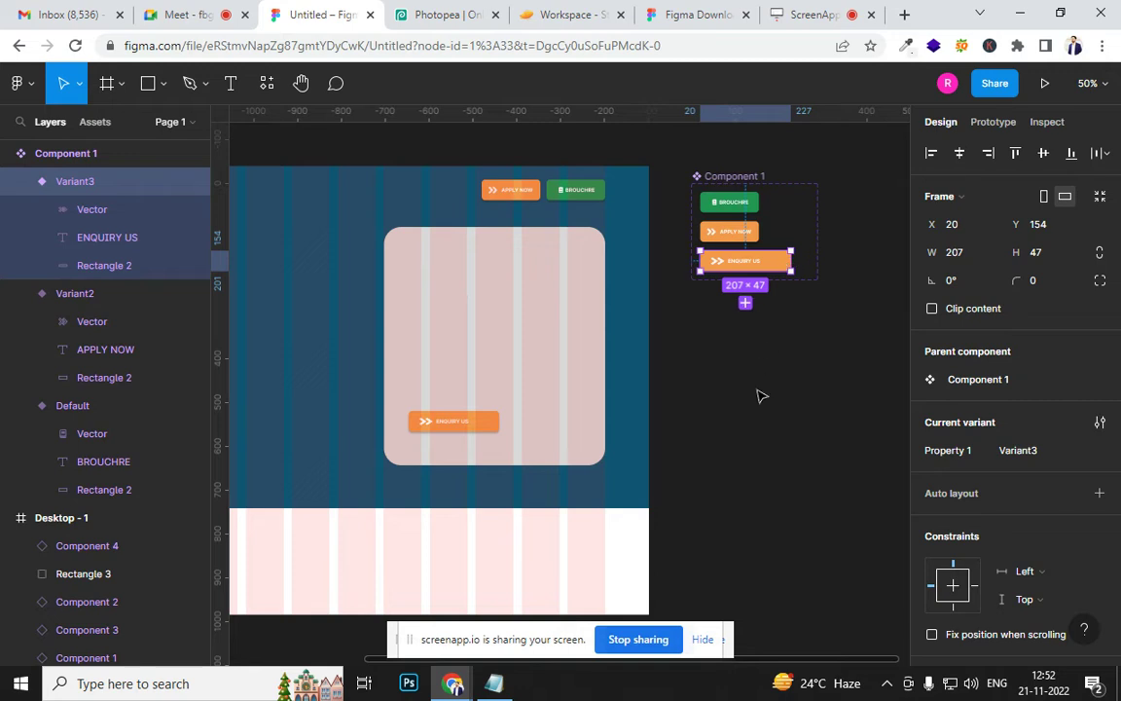
left_click(740, 429)
Move the ENQUIRY US button on the enquiry card to about X 867, Y 564
scroll(720, 428, "up", 1)
left_click_drag(721, 408, 824, 409)
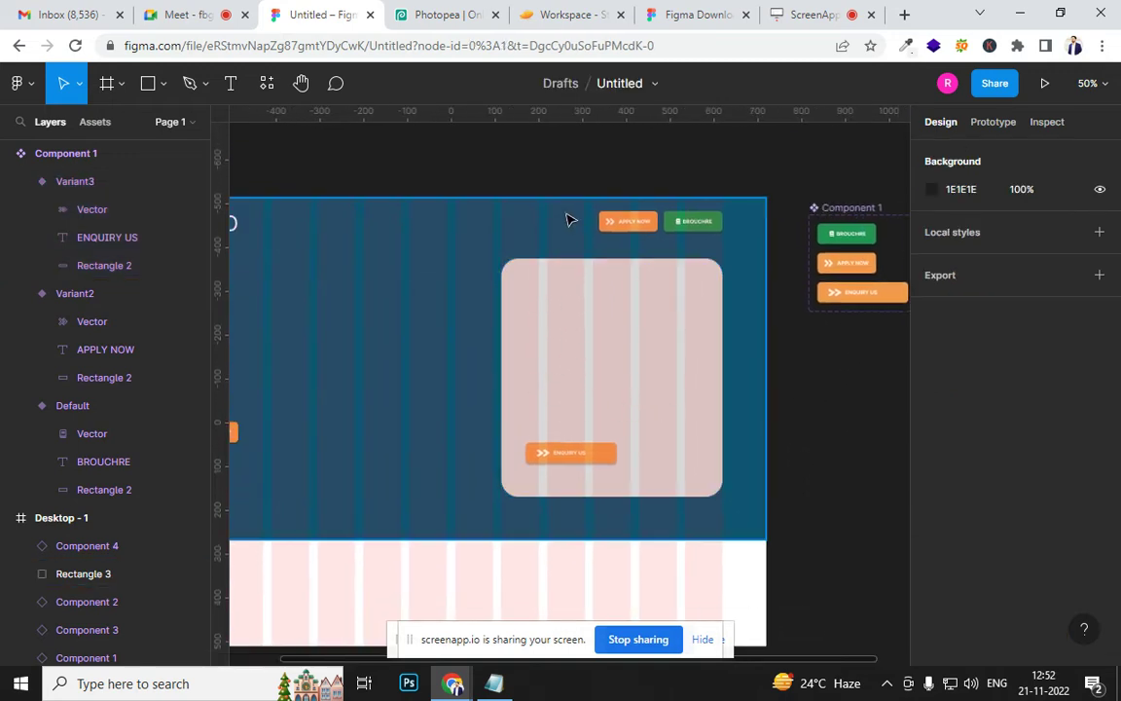
key("shift+0")
scroll(537, 270, "up", 1)
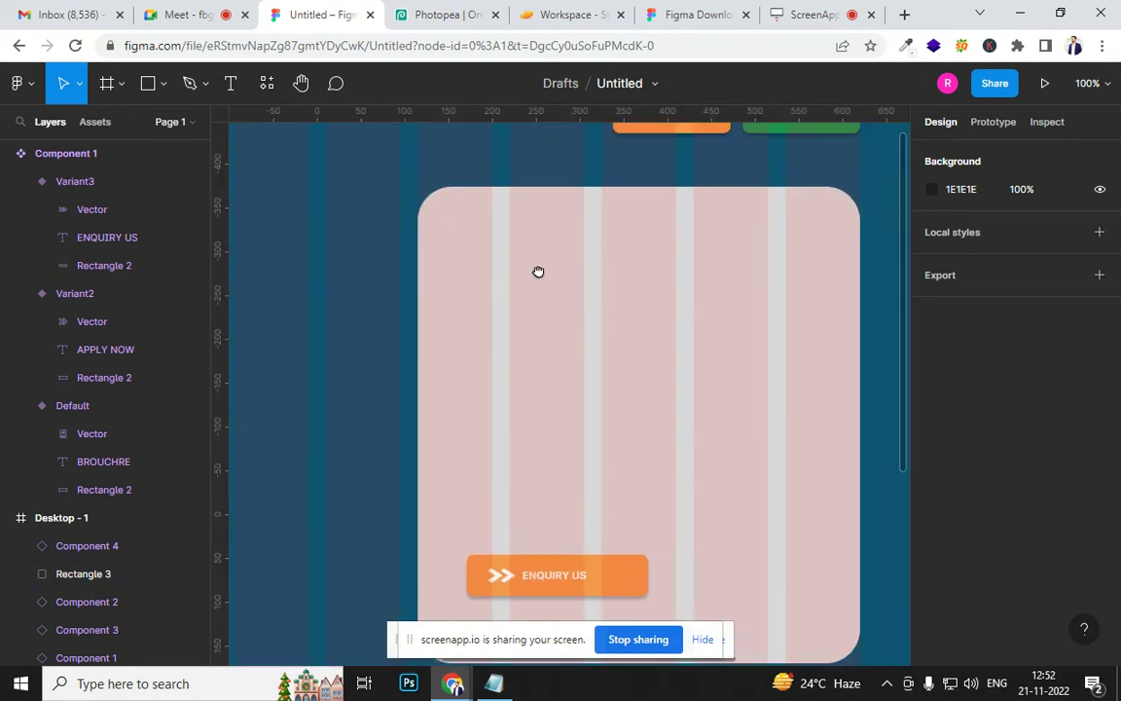
mouse_move(570, 590)
left_mouse_down()
mouse_move(533, 597)
mouse_move(552, 597)
left_mouse_up()
Draw an input field rectangle about 444 × 47 near the card's top at X 867, Y 207, and fill it with FFFEFE
key("r")
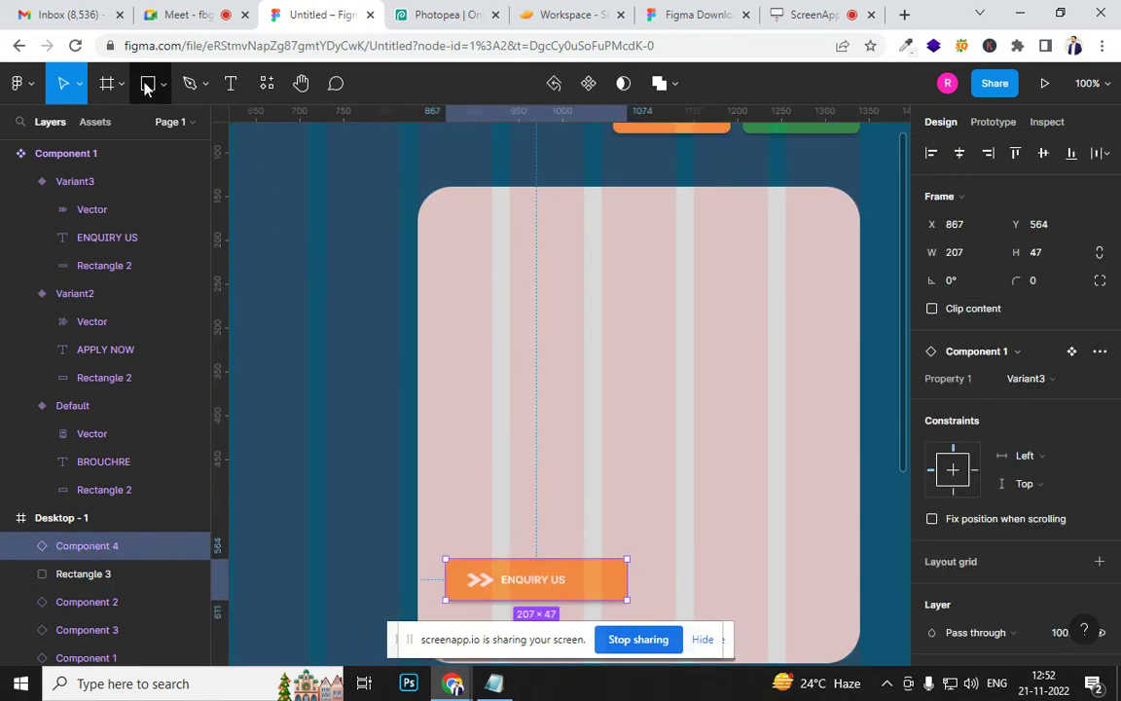
left_click_drag(445, 247, 836, 293)
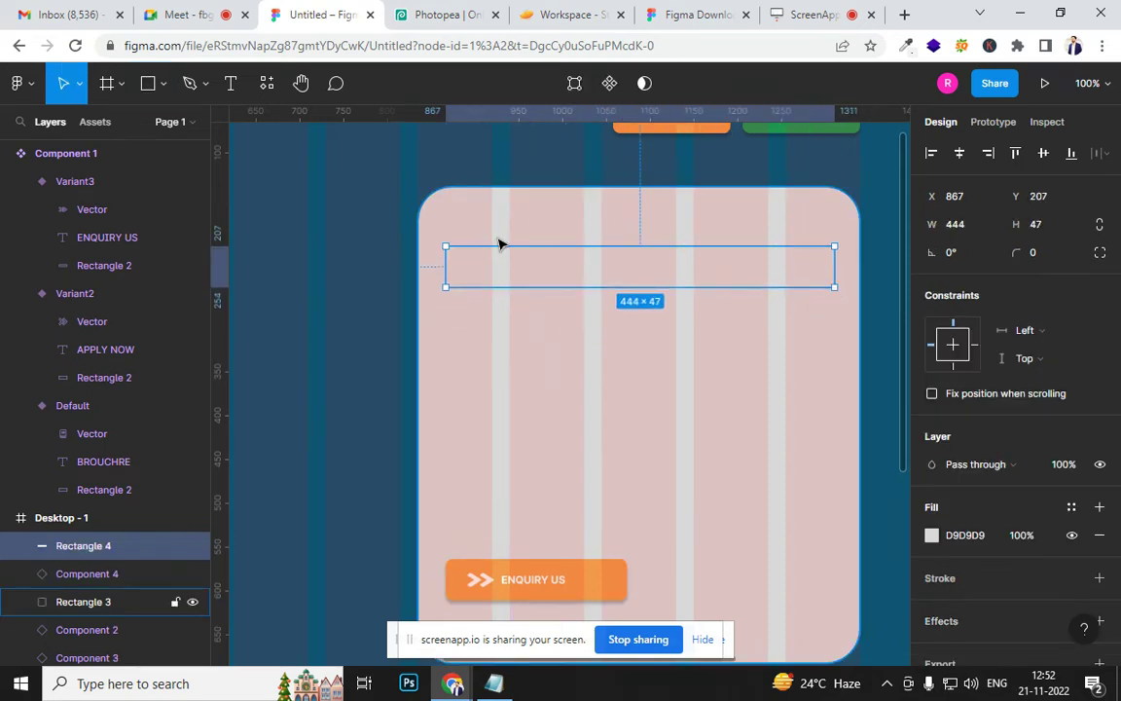
left_click(932, 535)
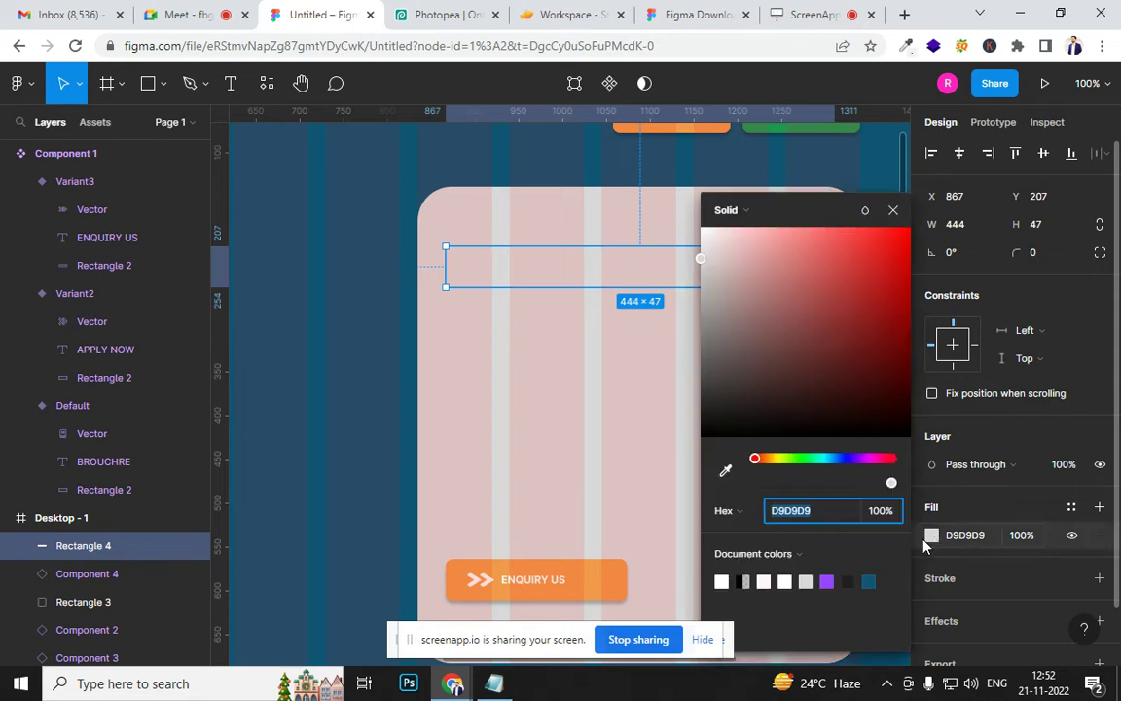
left_click_drag(779, 279, 703, 220)
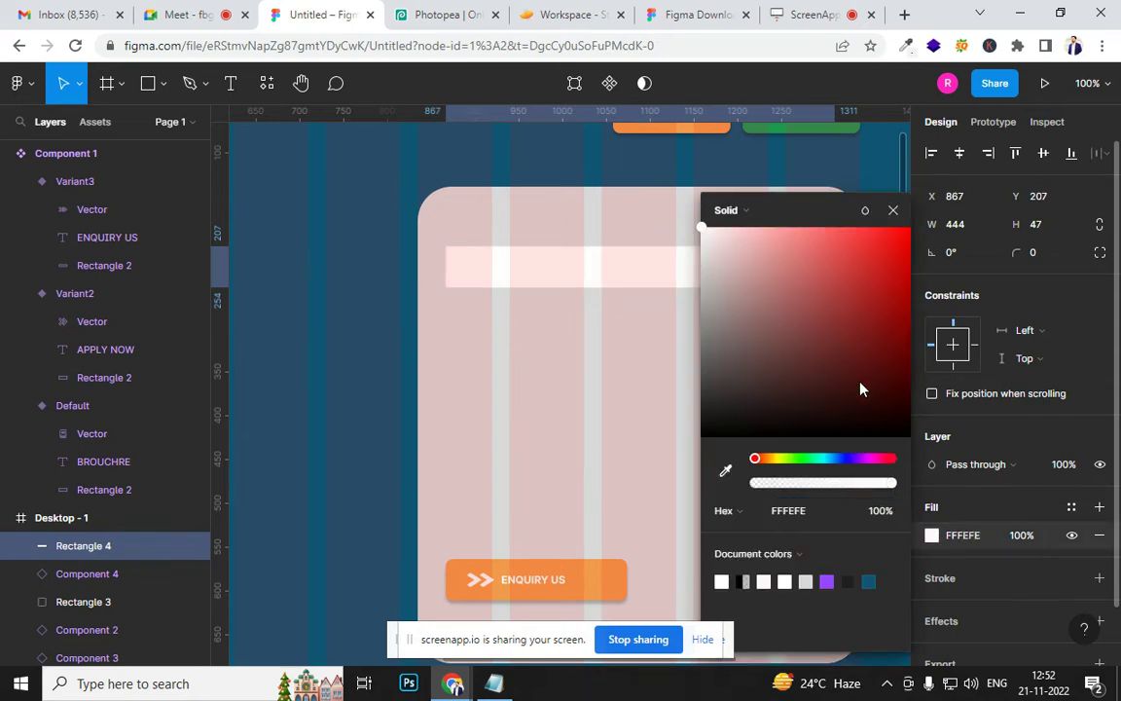
Add an inside stroke to the field rectangle with colour C6BFBF and a weight of 2
left_click(1099, 578)
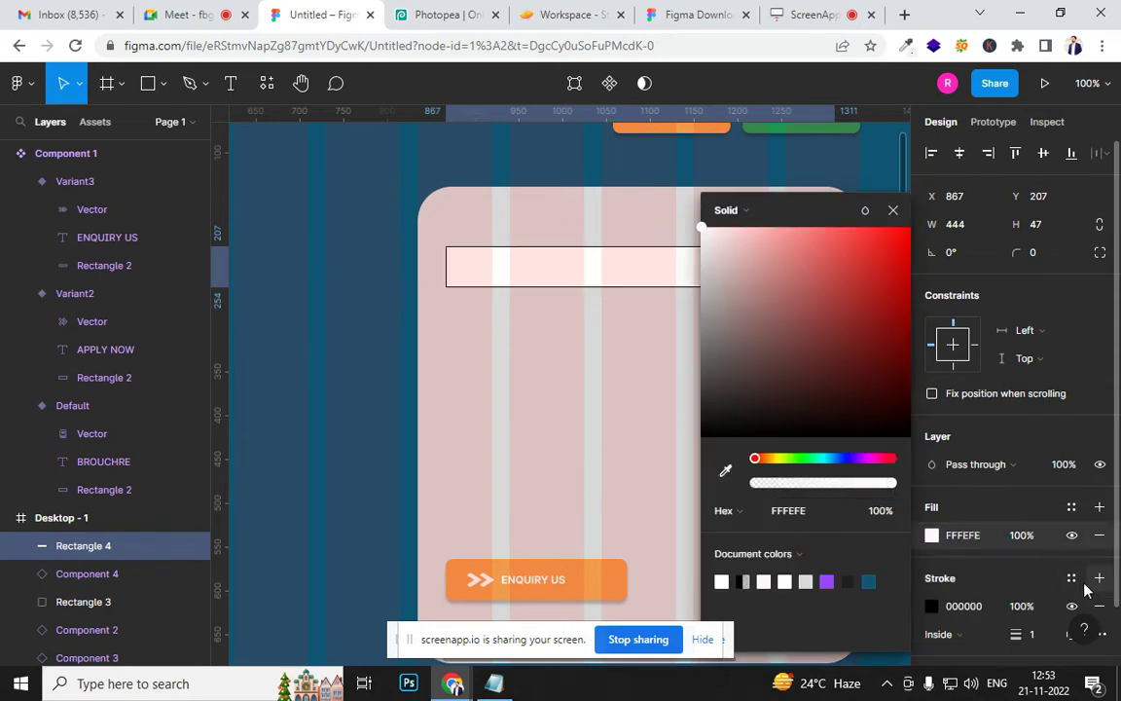
left_click(932, 606)
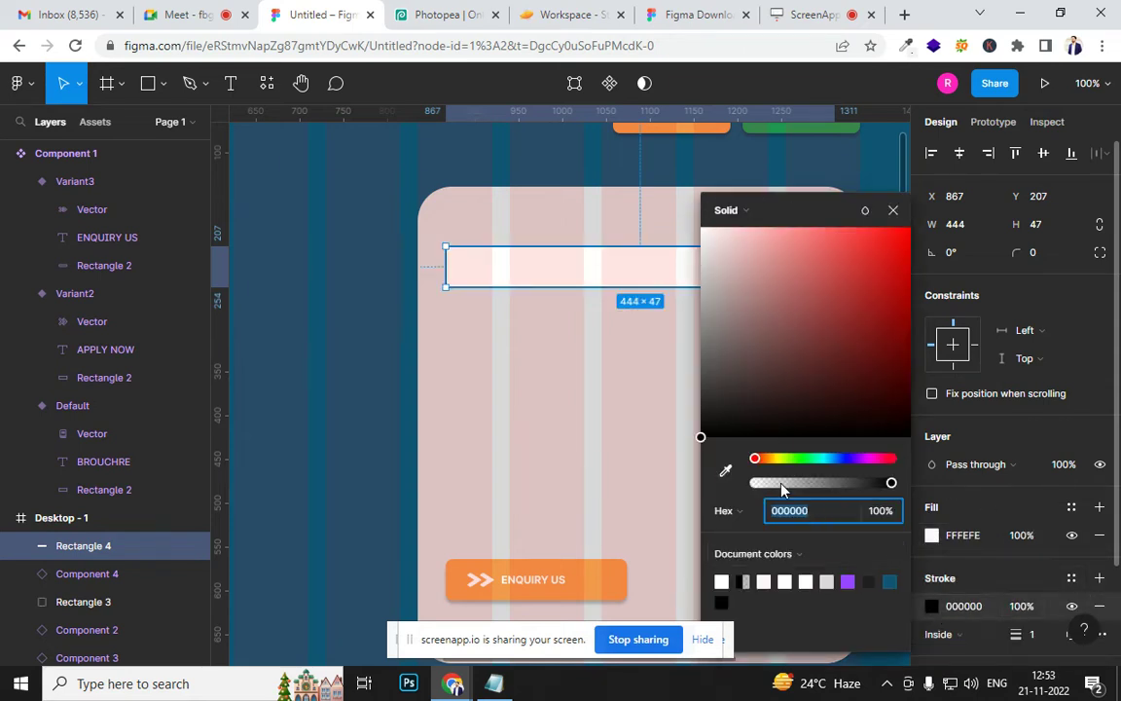
left_click(707, 273)
mouse_move(708, 268)
left_mouse_down()
mouse_move(718, 255)
mouse_move(713, 298)
mouse_move(708, 274)
left_mouse_up()
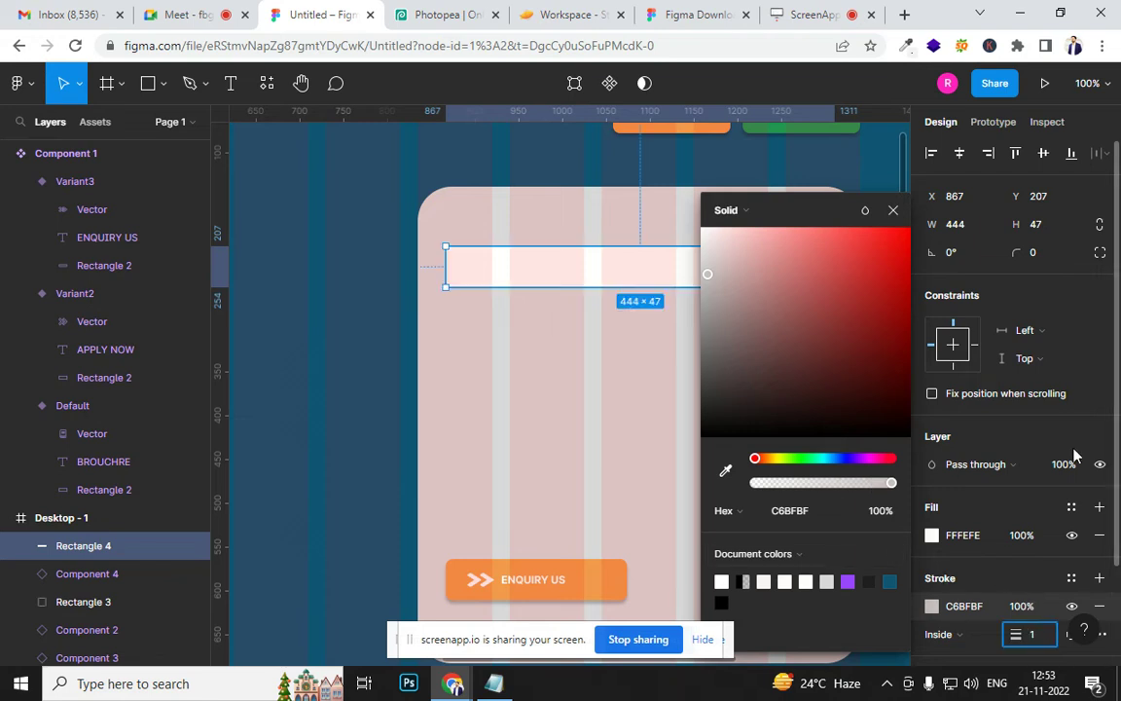
type("2")
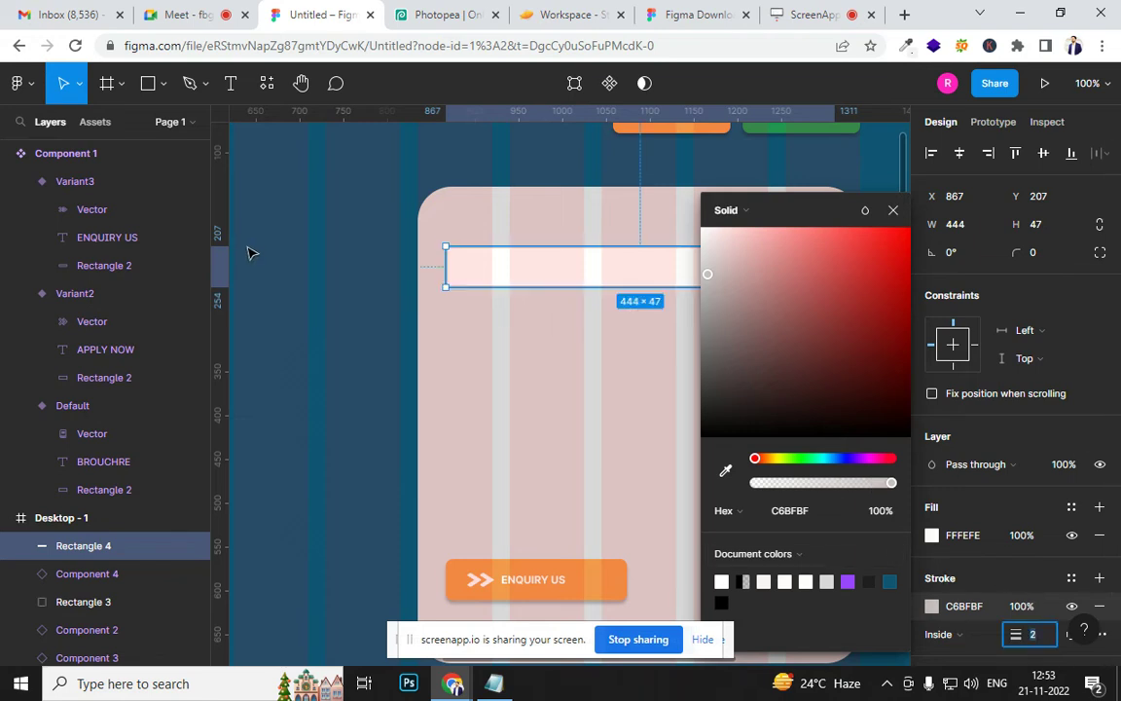
left_click(282, 261)
Duplicate the field rectangle straight down the card three times at equal intervals, making four fields
left_click(645, 276)
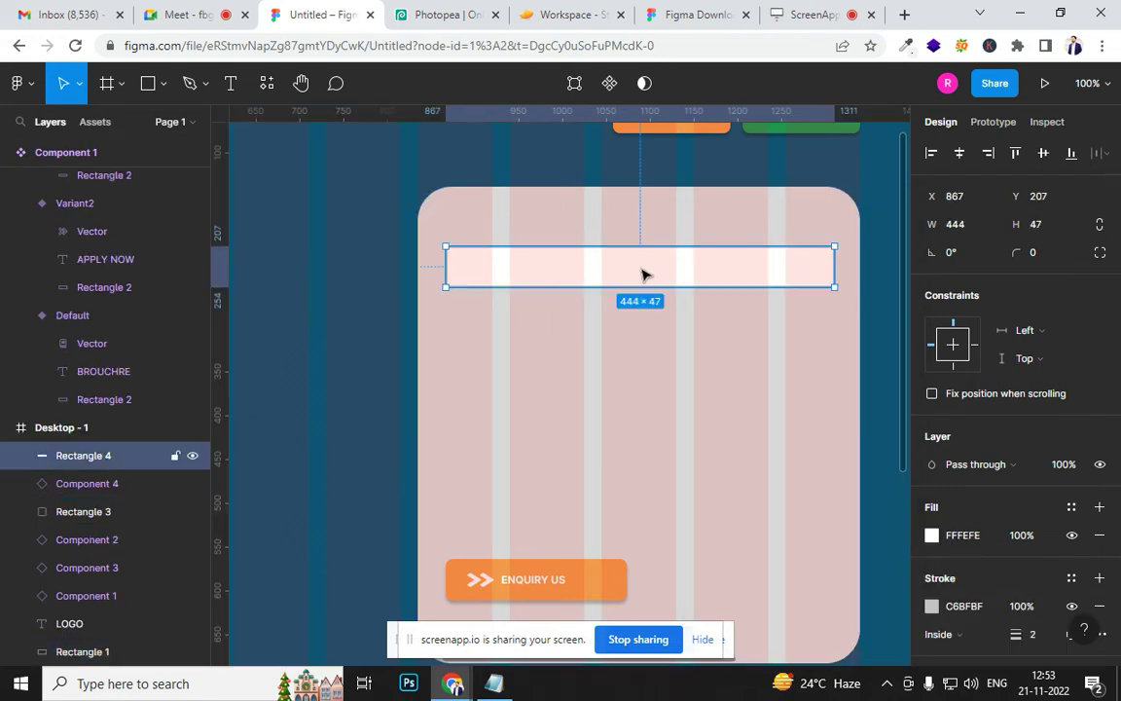
left_click_drag(642, 273, 642, 361)
key("ctrl+d")
key("ctrl+d")
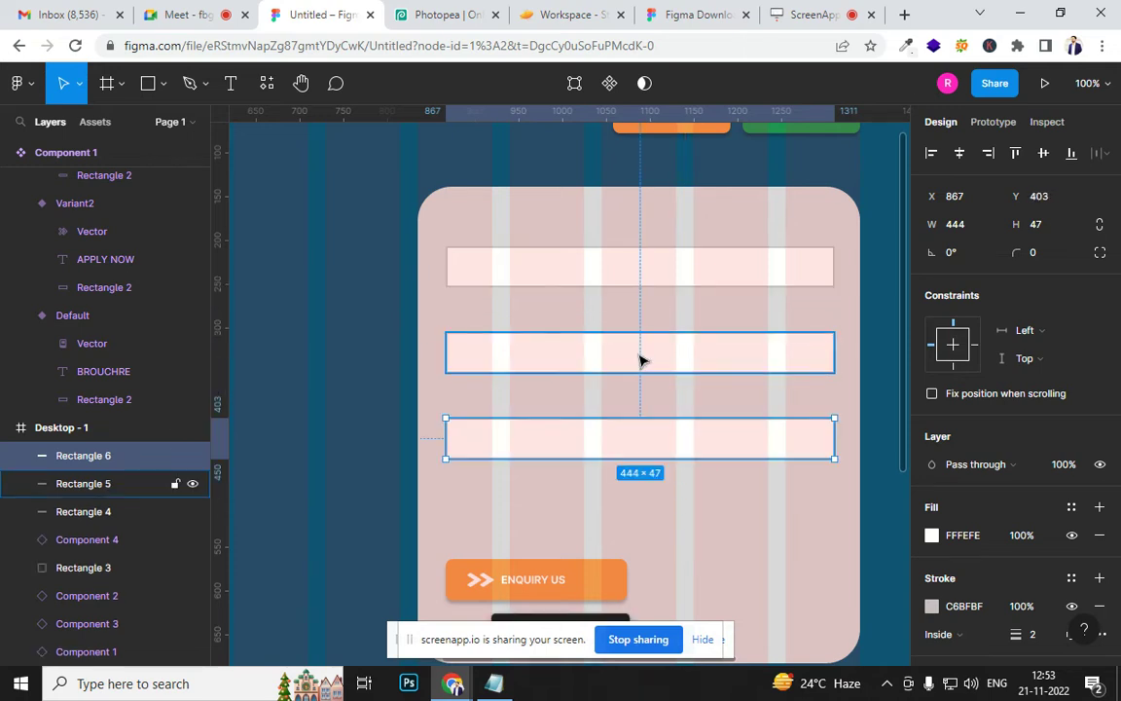
scroll(360, 370, "down", 1)
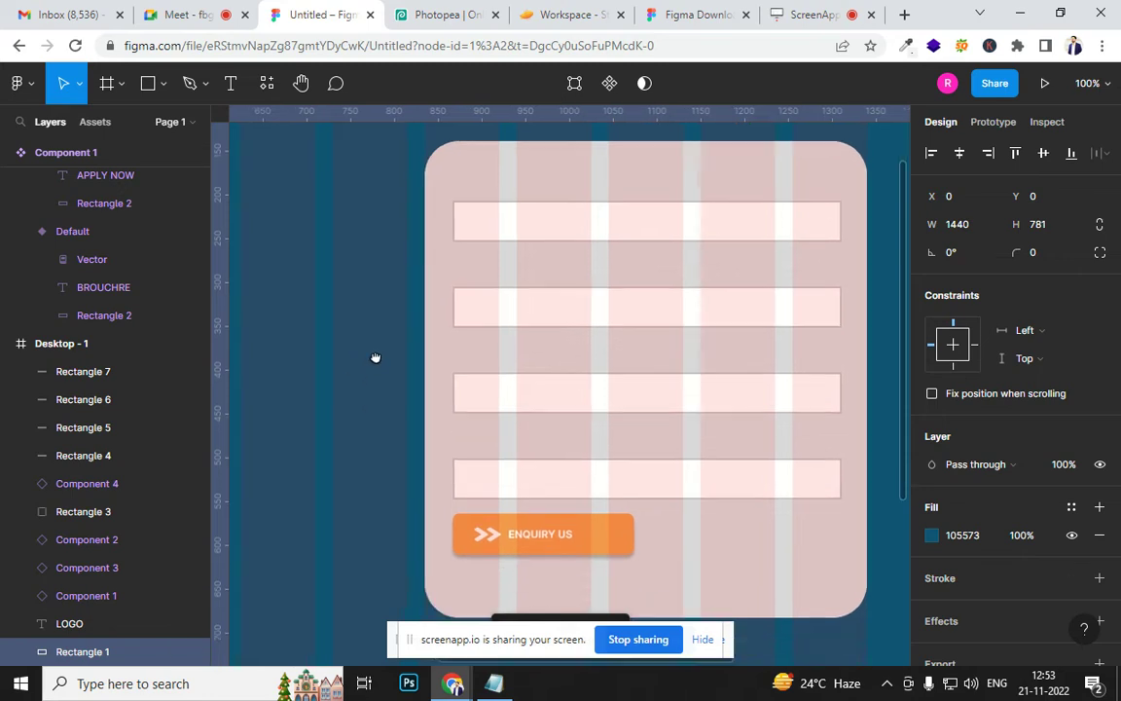
Raise the lowest field slightly, then distribute all four fields evenly with a vertical spacing of 35
scroll(378, 385, "up", 1)
left_click_drag(555, 267, 556, 282)
left_click_drag(578, 528, 580, 503)
left_click(578, 440, "shift")
left_click(578, 350, "shift")
left_click(537, 257, "shift")
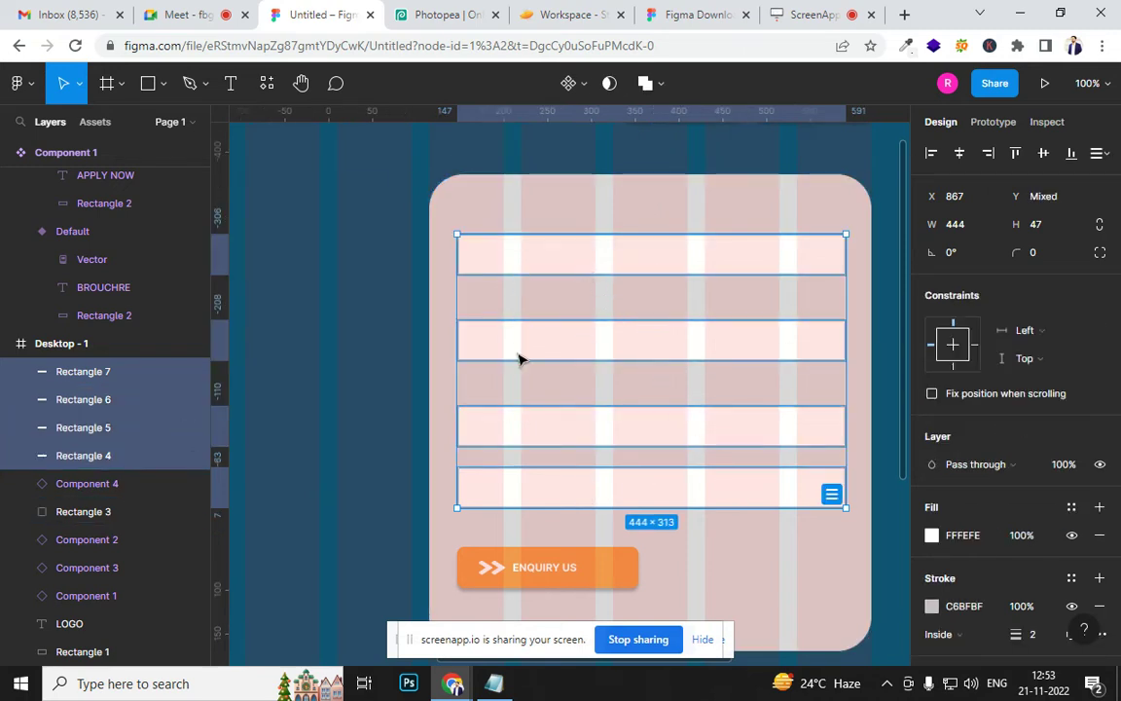
left_click(832, 497)
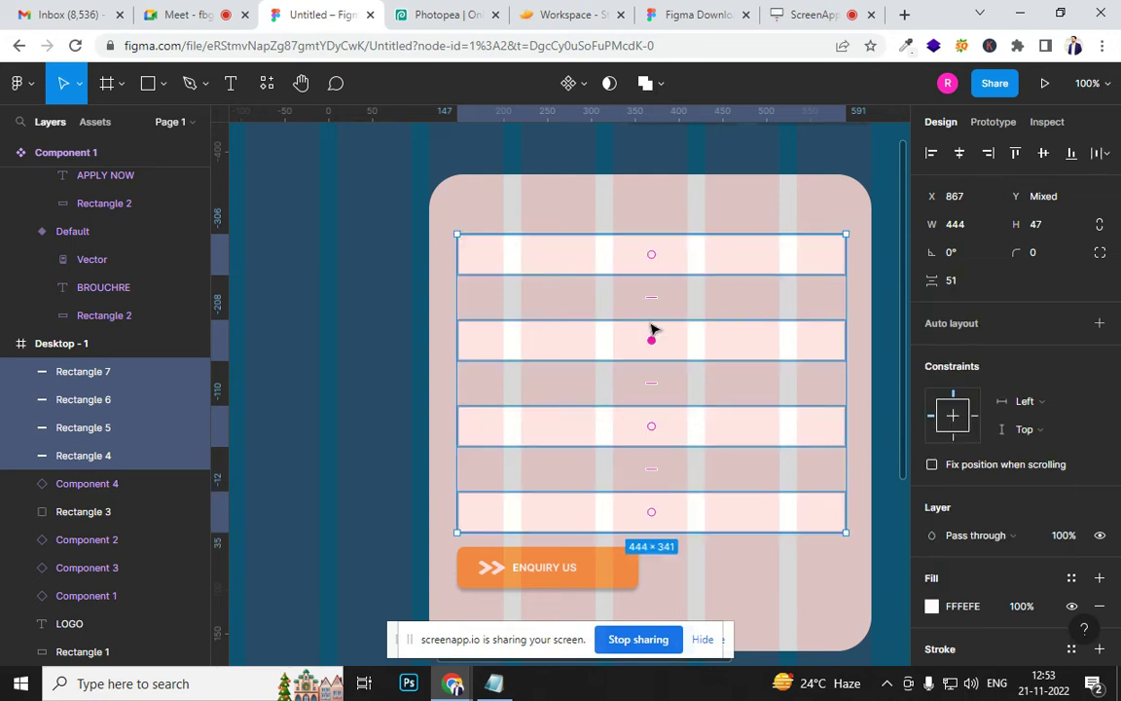
left_click_drag(648, 299, 650, 293)
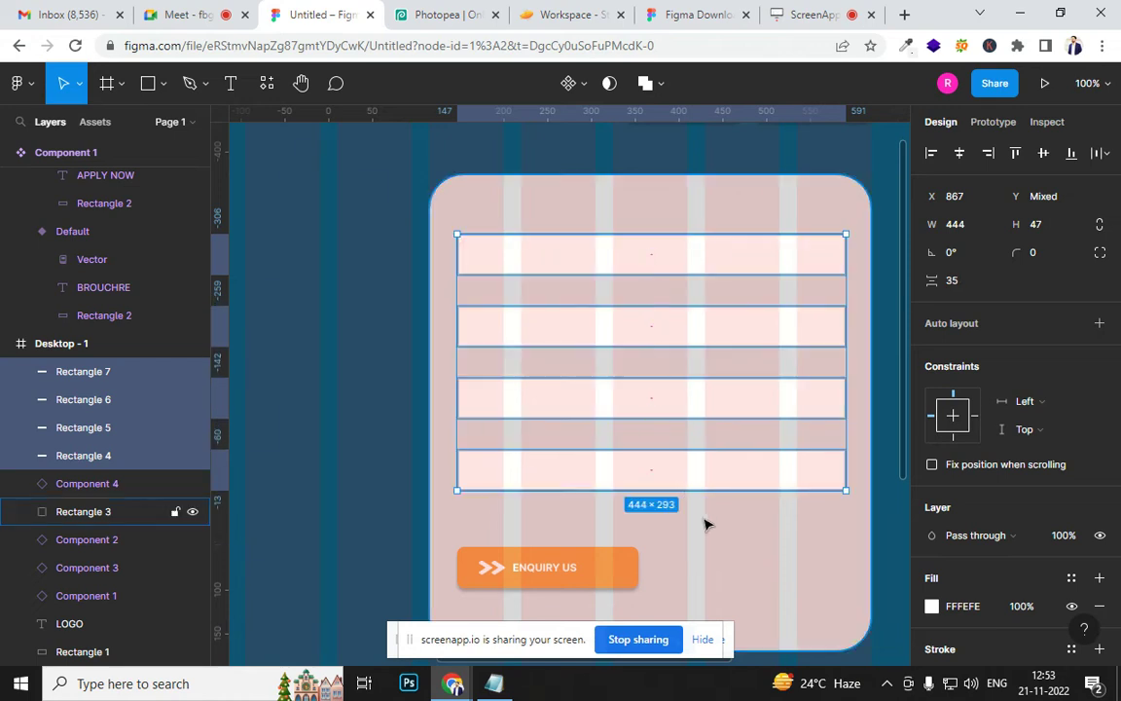
Move the four fields down closer to the ENQUIRY US button and set their corner radius to 8
left_click_drag(671, 477, 672, 513)
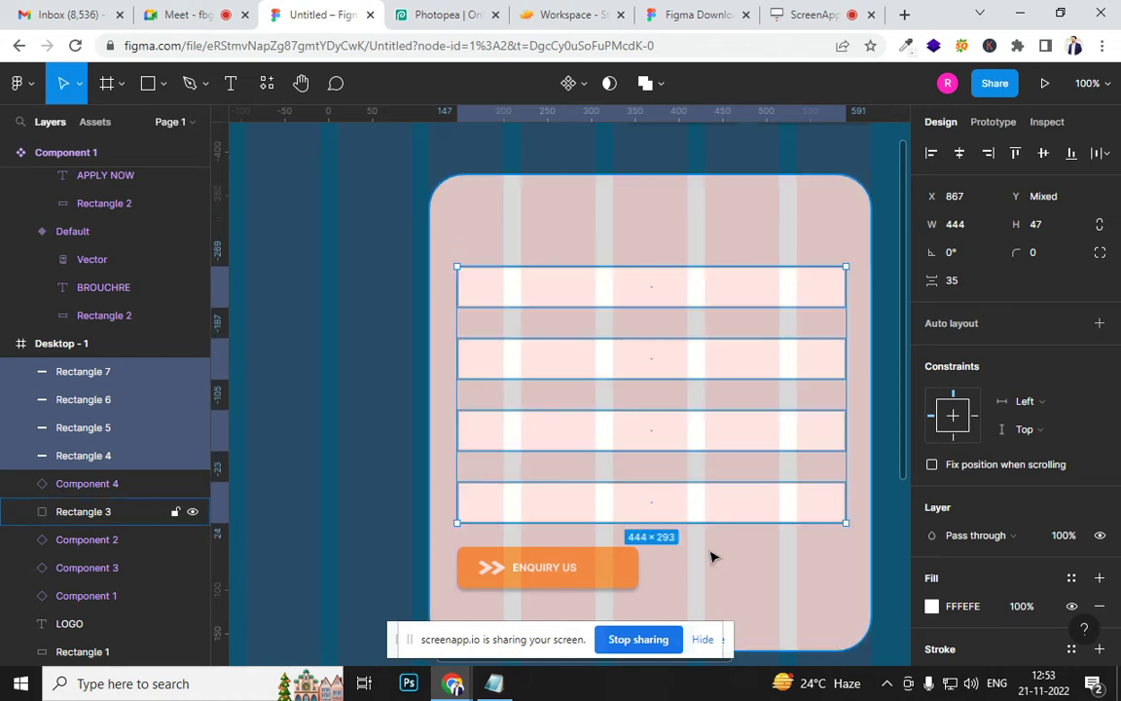
left_click(1015, 247)
type("8")
key("Return")
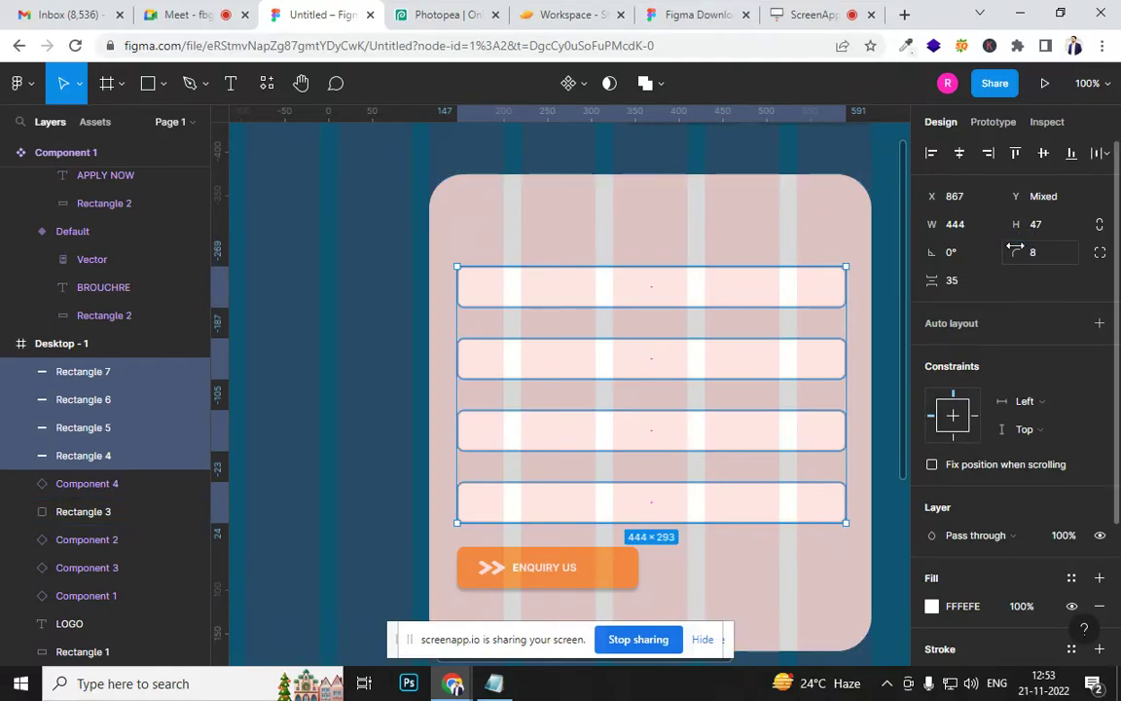
left_click(890, 363)
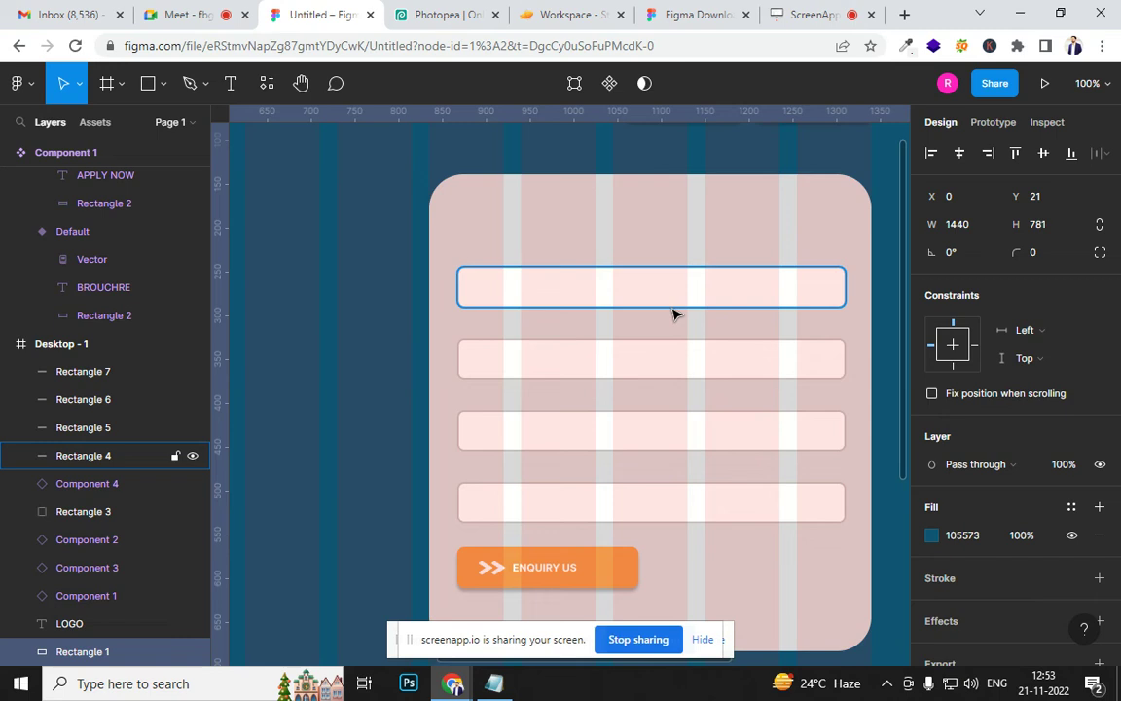
Realign the blue hero background rectangle with the frame's top-left corner at X 0, Y 0
left_click(433, 212)
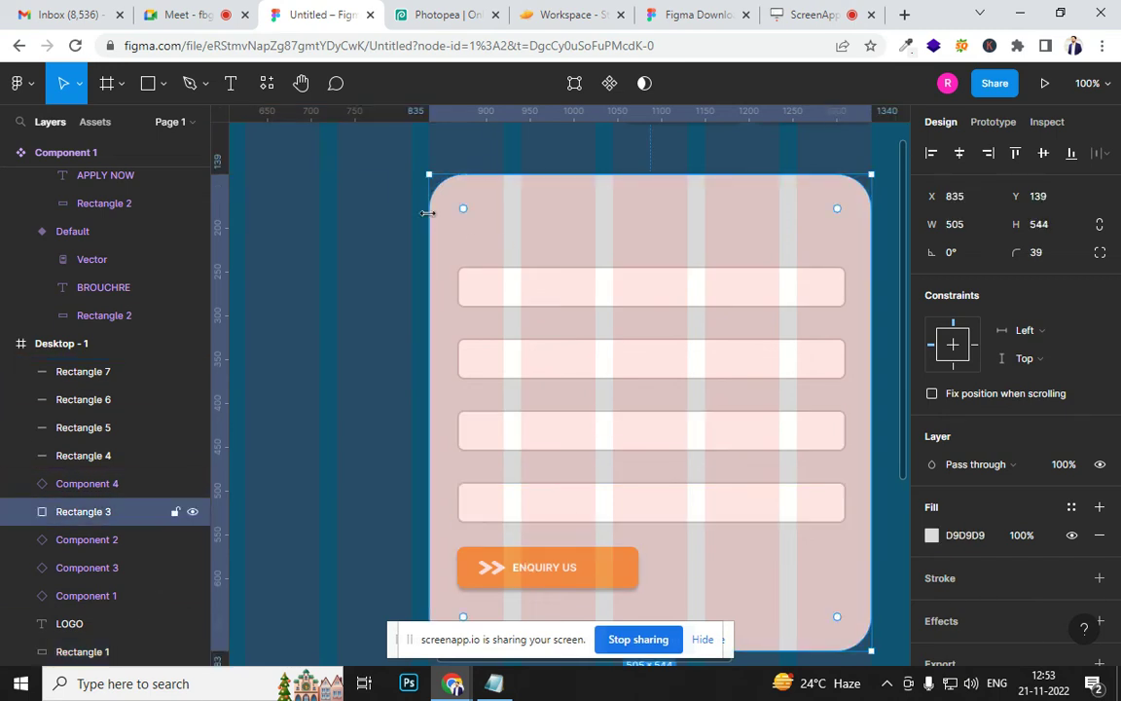
key("minus")
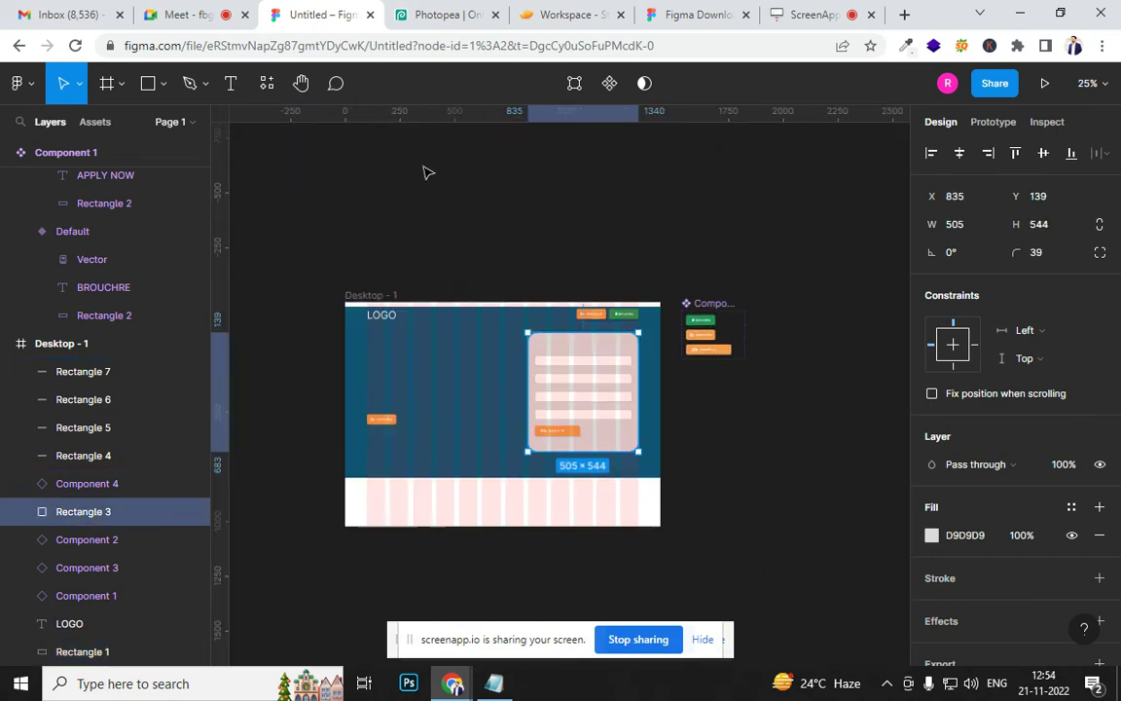
left_click_drag(420, 373, 436, 370)
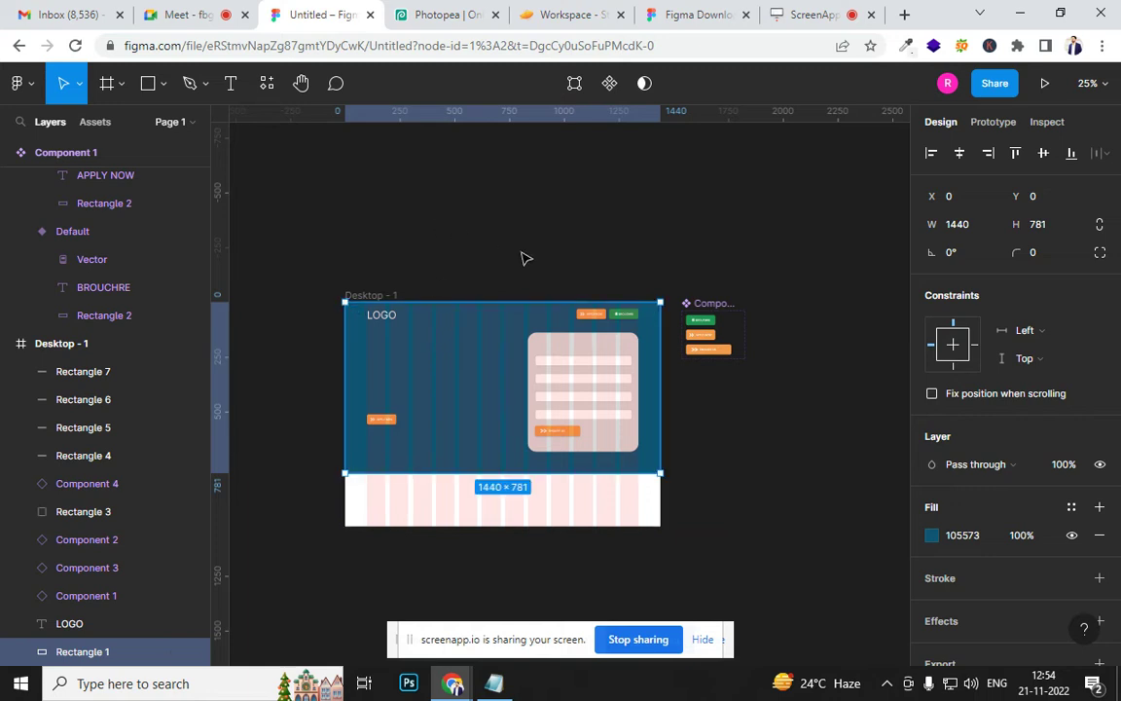
left_click(458, 258)
Preview the Desktop - 1 frame as a prototype, scaled to fit the width
left_click(360, 295)
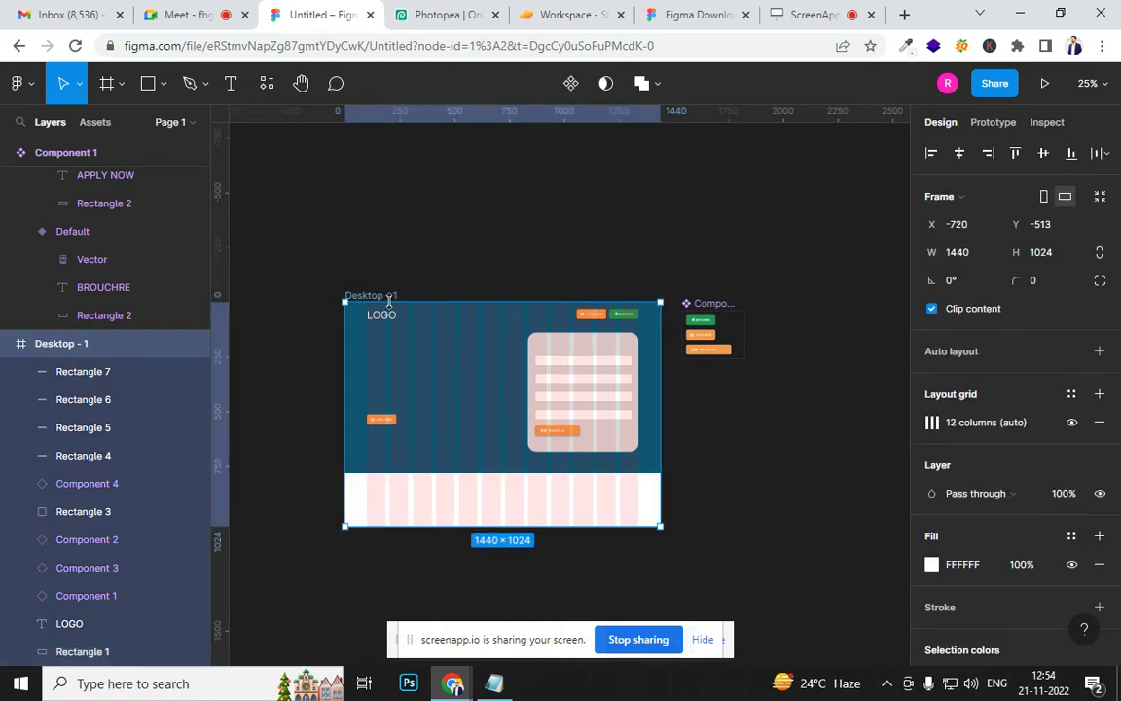
left_click(1046, 84)
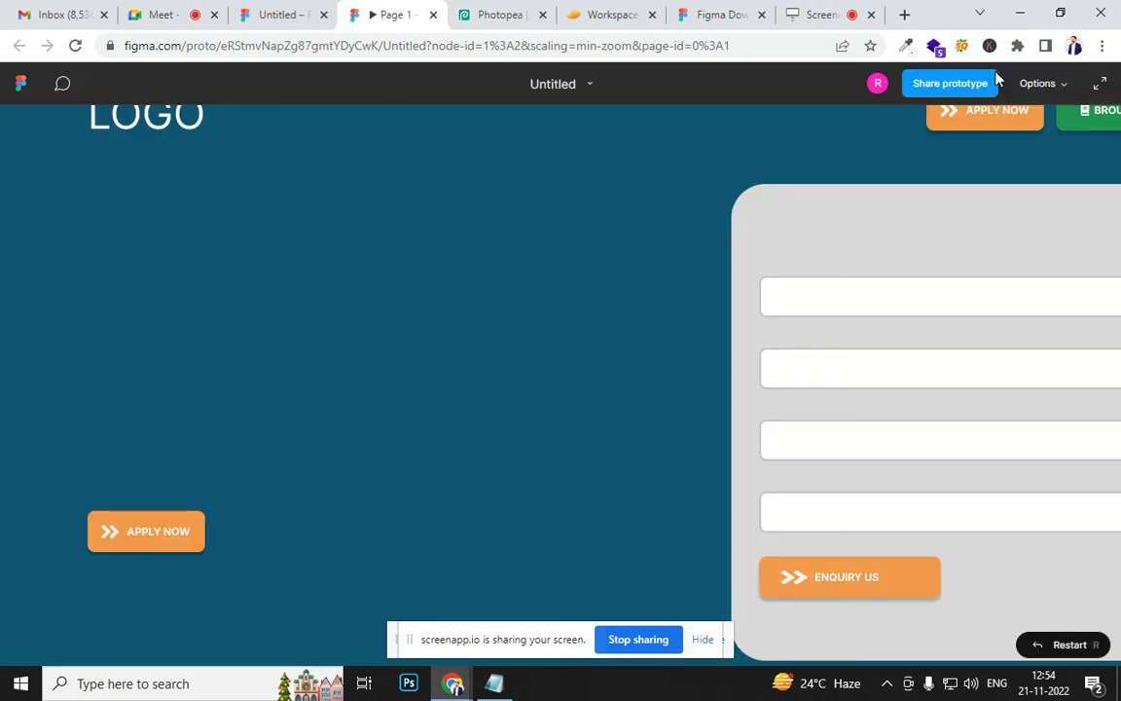
left_click(1059, 86)
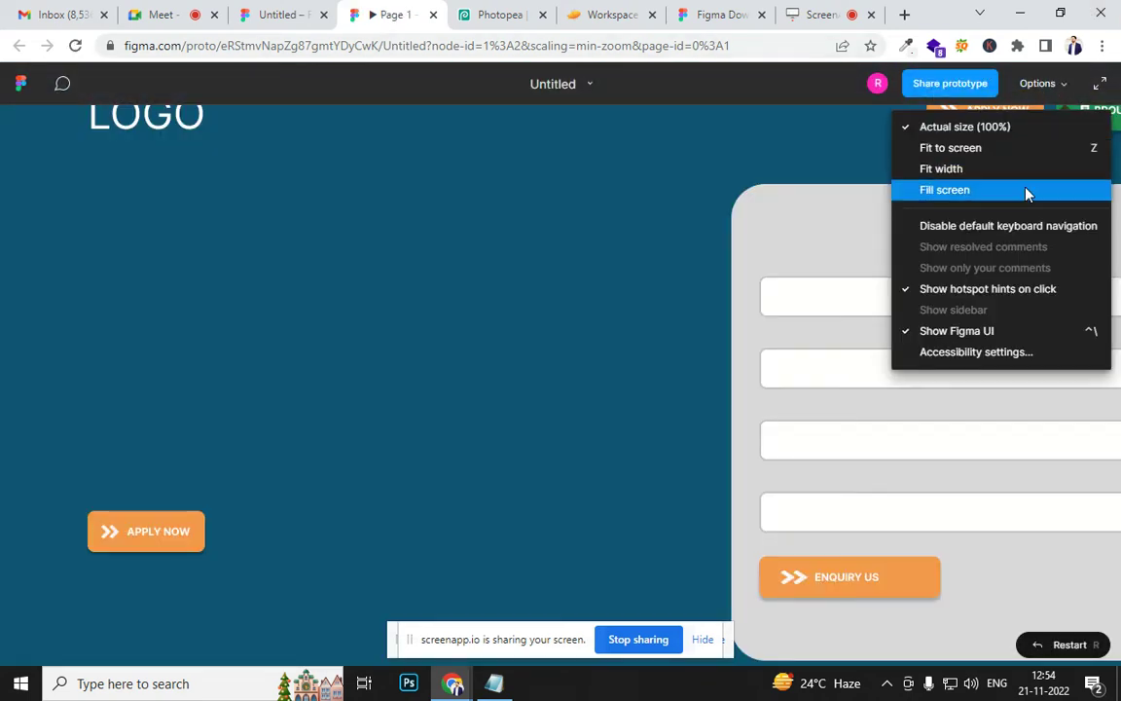
left_click(1024, 171)
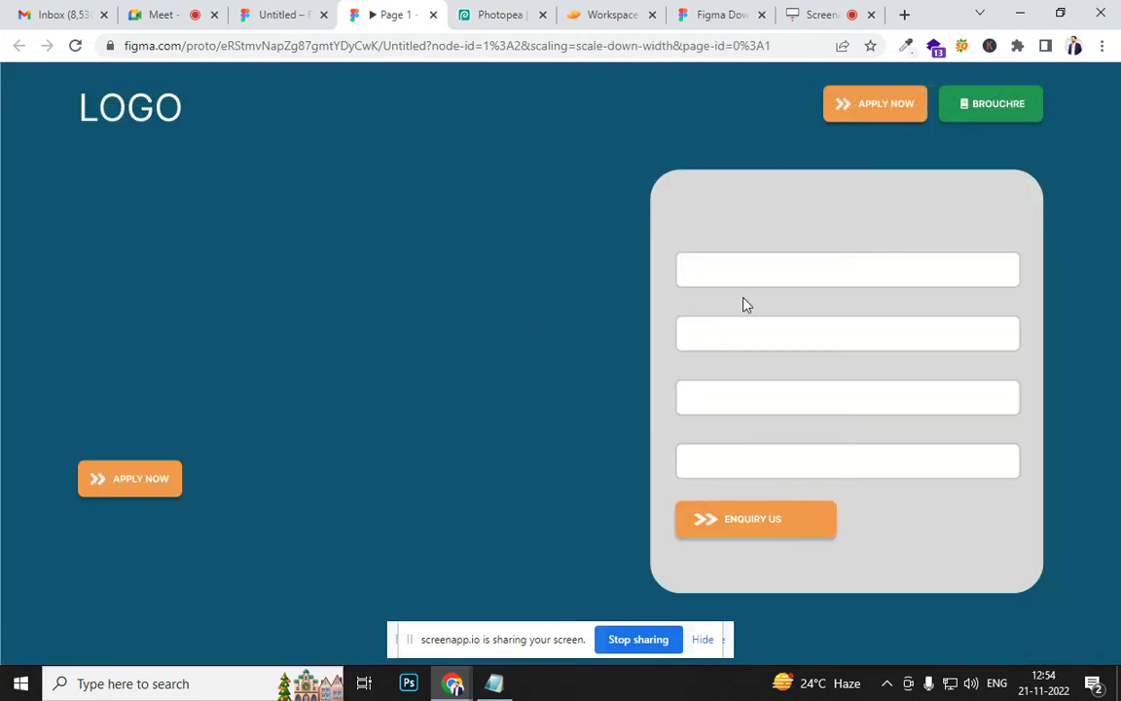
mouse_move(766, 101)
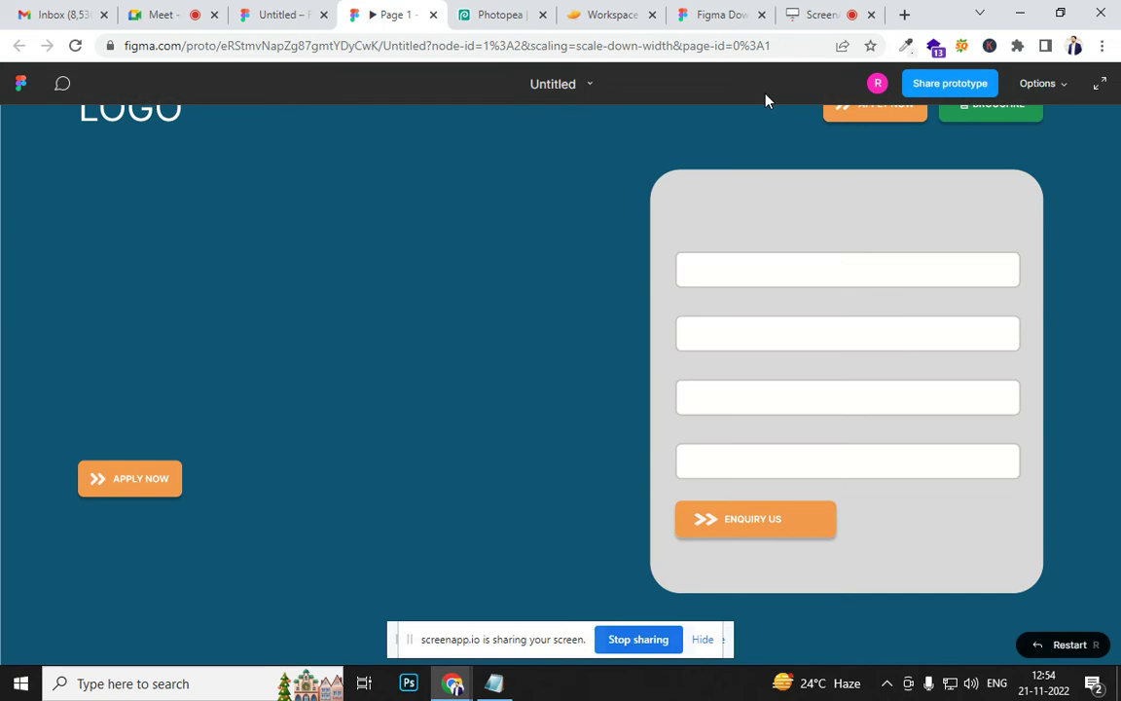
left_click(718, 16)
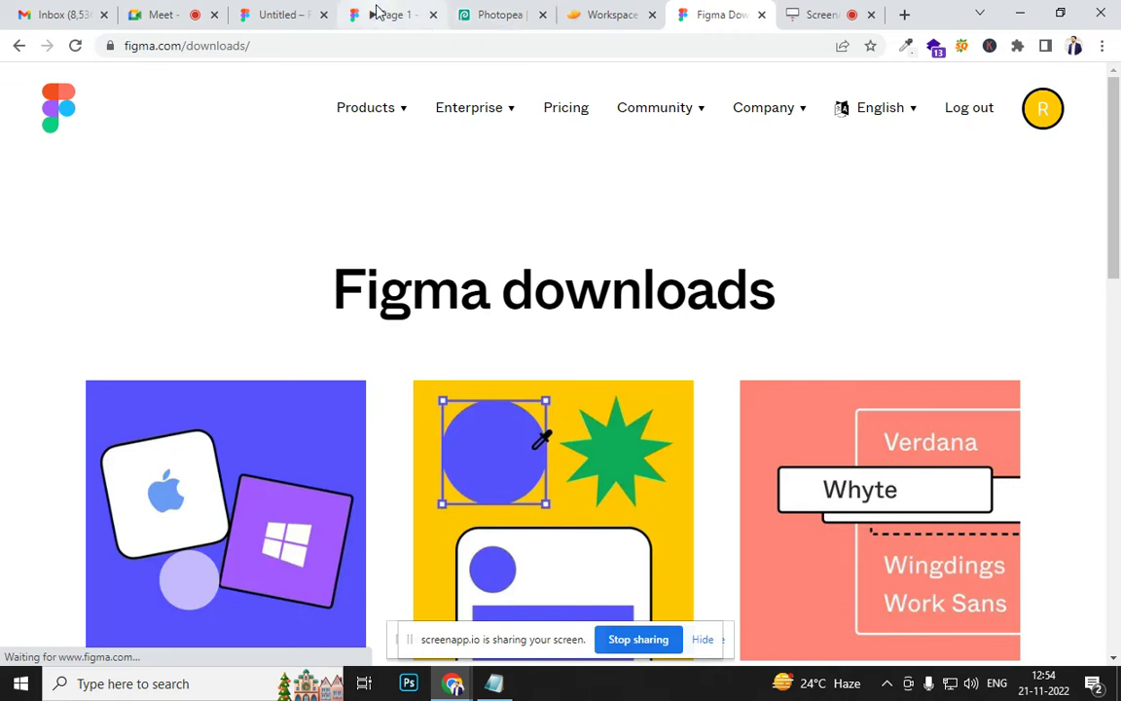
left_click(378, 13)
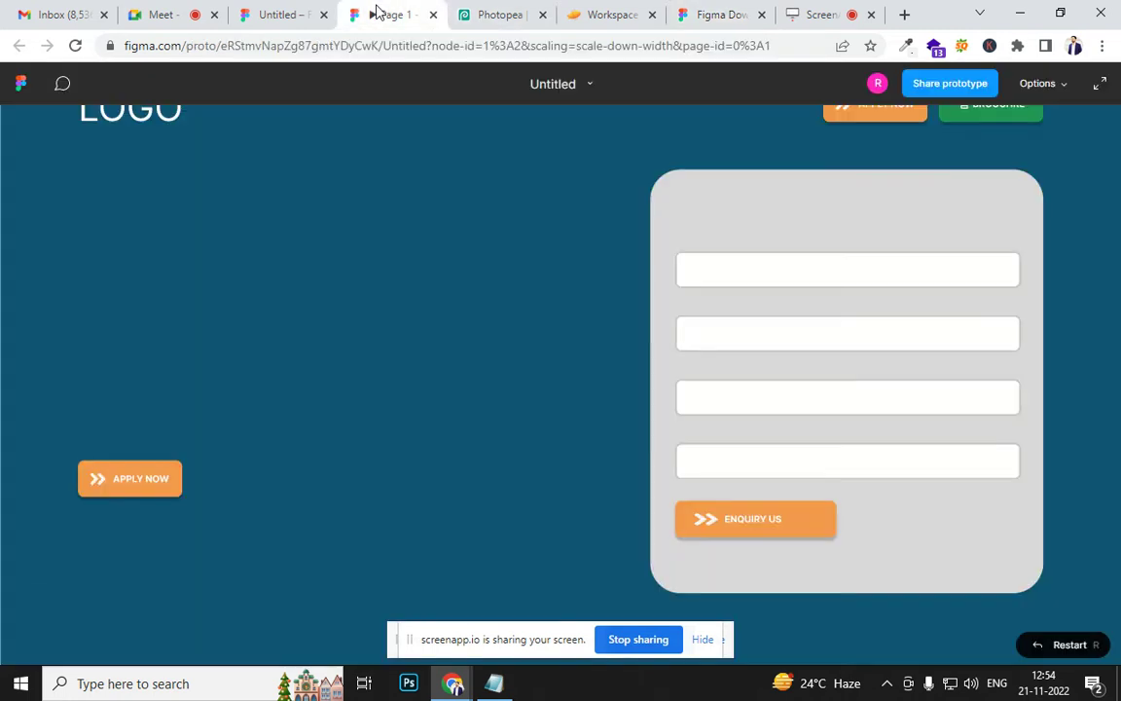
Return to the design file and extend the Desktop - 1 frame's height to about 1049
left_click(273, 17)
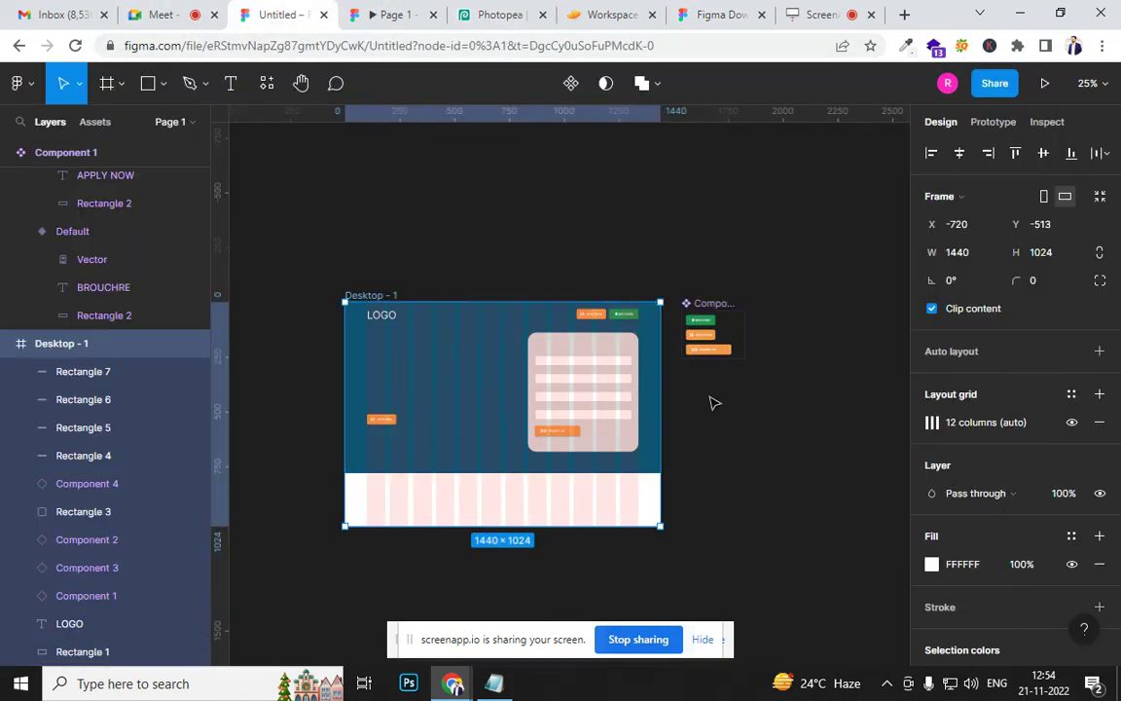
left_click(715, 389)
left_click(721, 352)
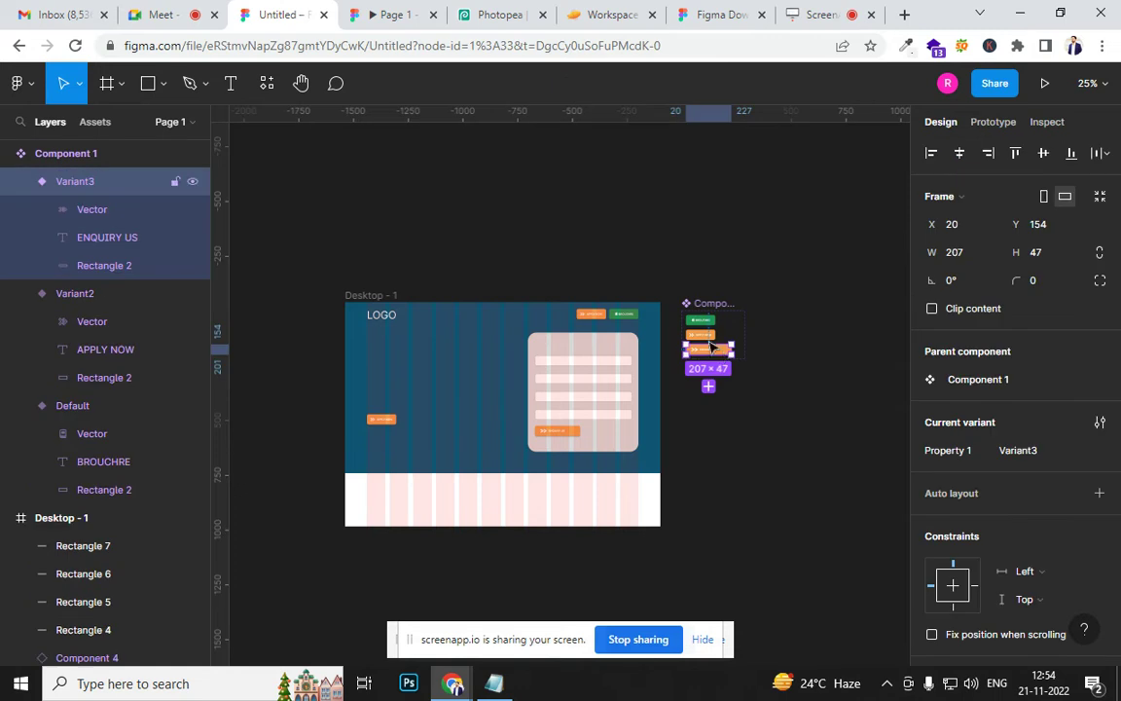
left_click(363, 295)
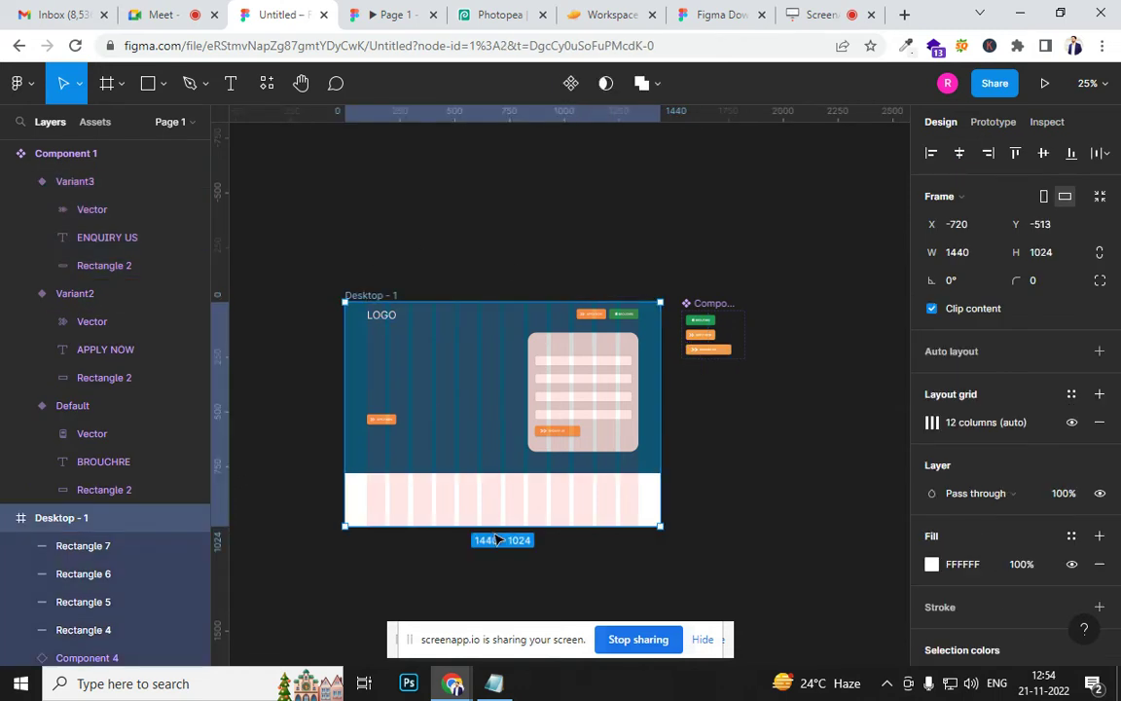
mouse_move(519, 528)
left_mouse_down()
mouse_move(519, 639)
mouse_move(522, 532)
left_mouse_up()
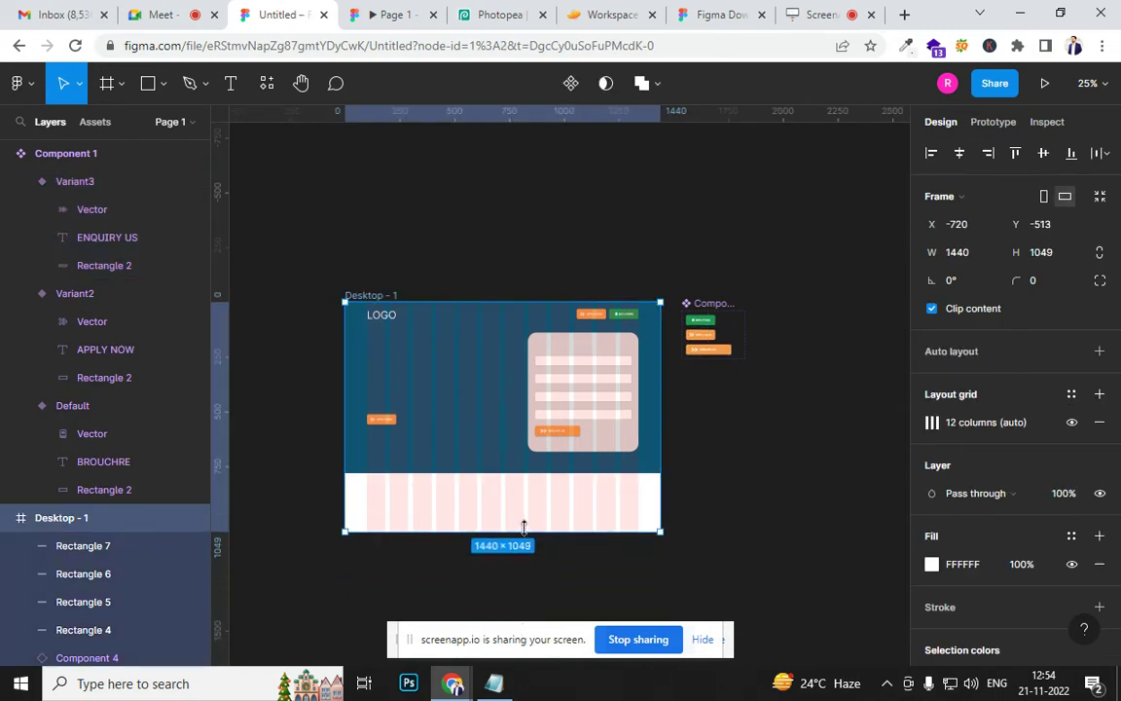
Try to change the APPLY NOW variant's orange colour style to blue
left_click(713, 341)
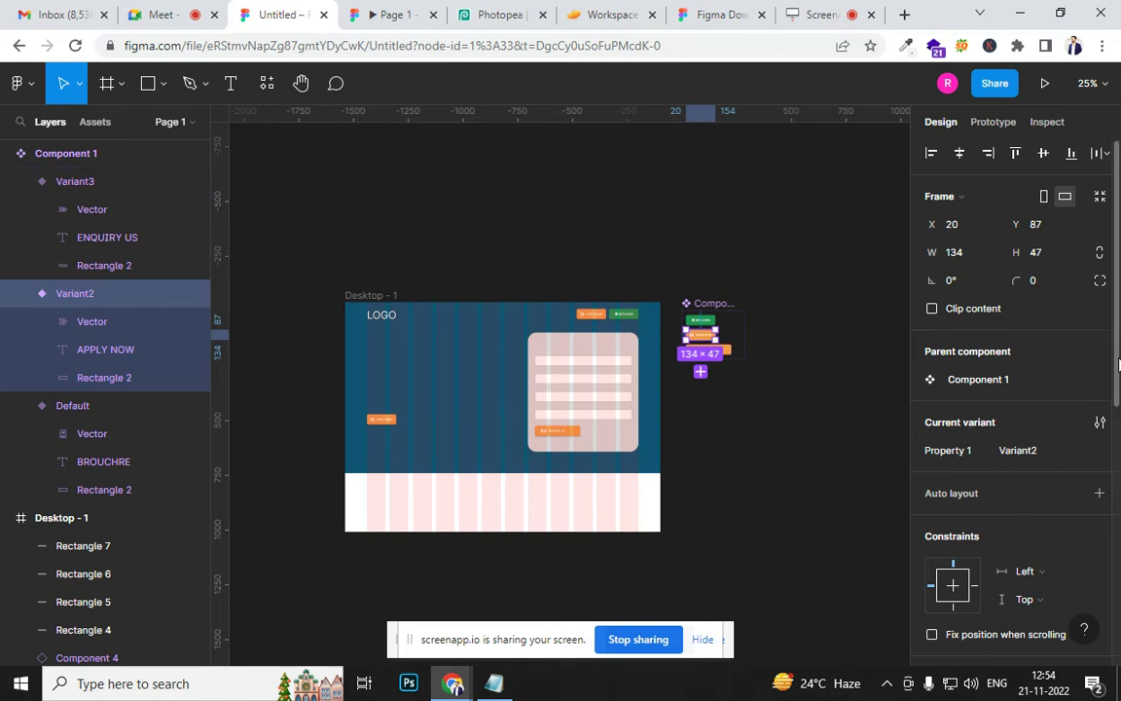
scroll(1003, 540, "down", 5)
left_click(932, 481)
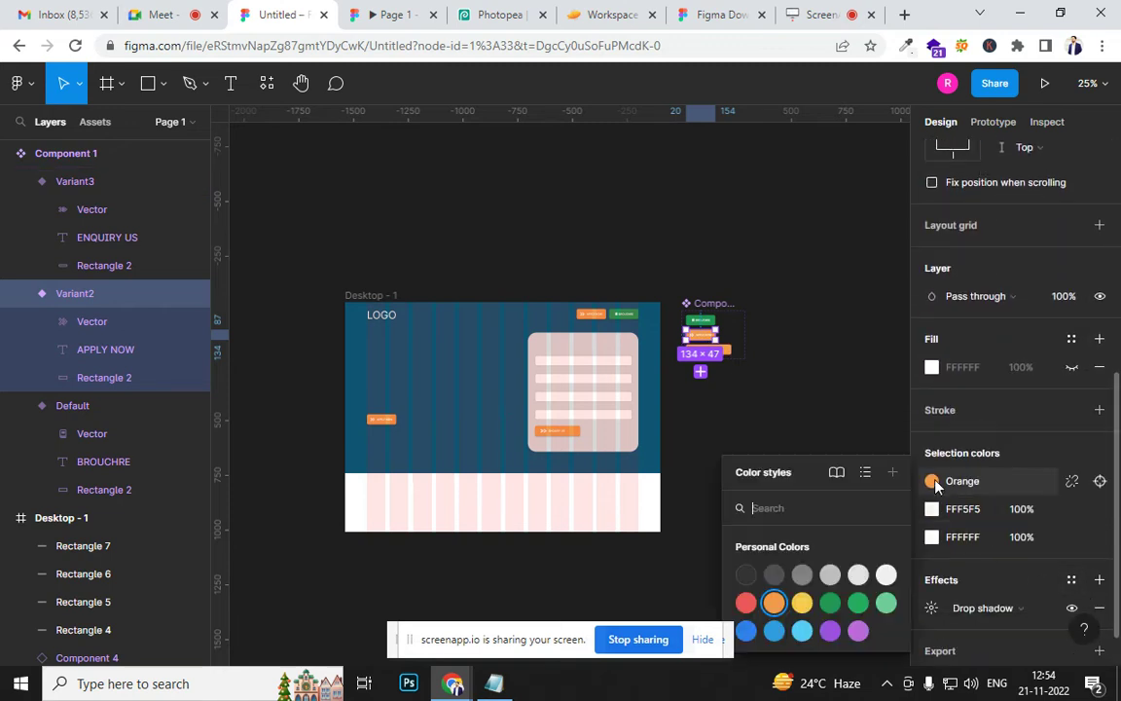
left_click(747, 631)
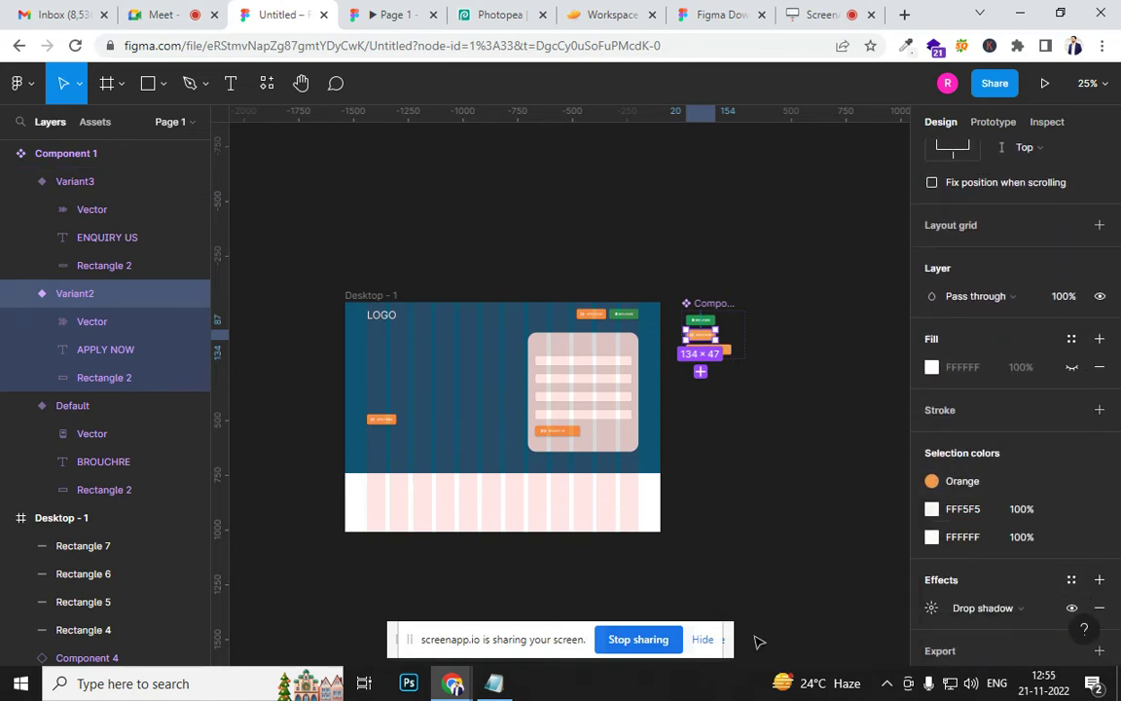
left_click(787, 412)
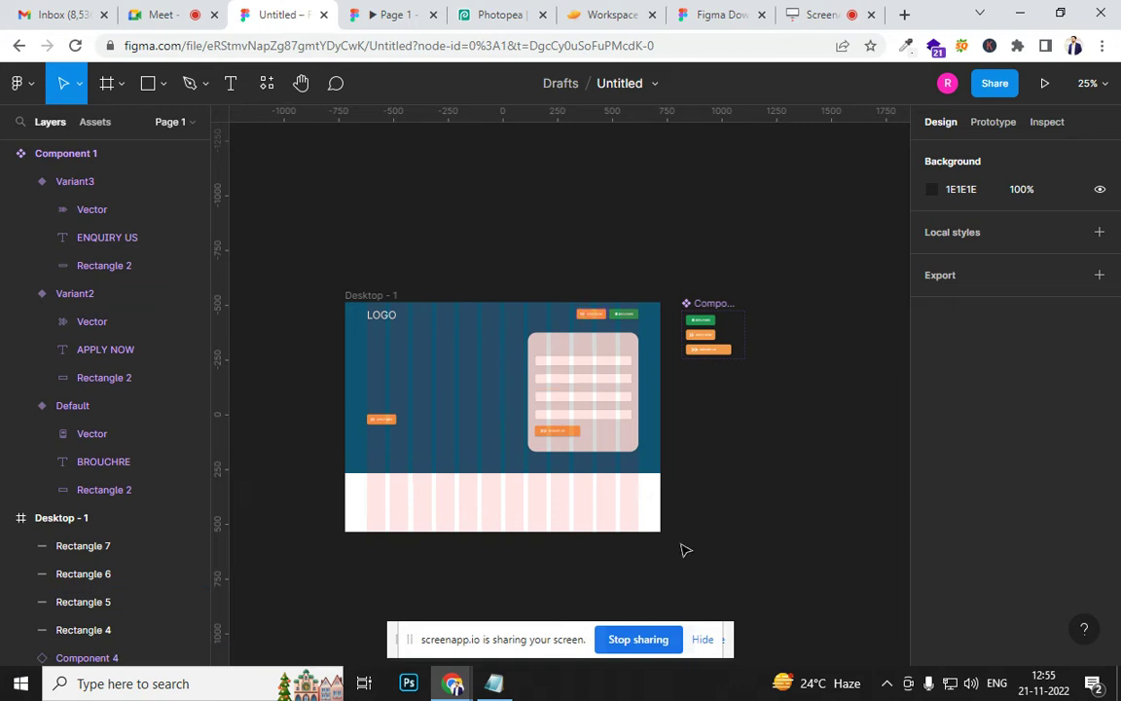
Change the APPLY NOW variant's orange colour style to Green 2
left_click(701, 335)
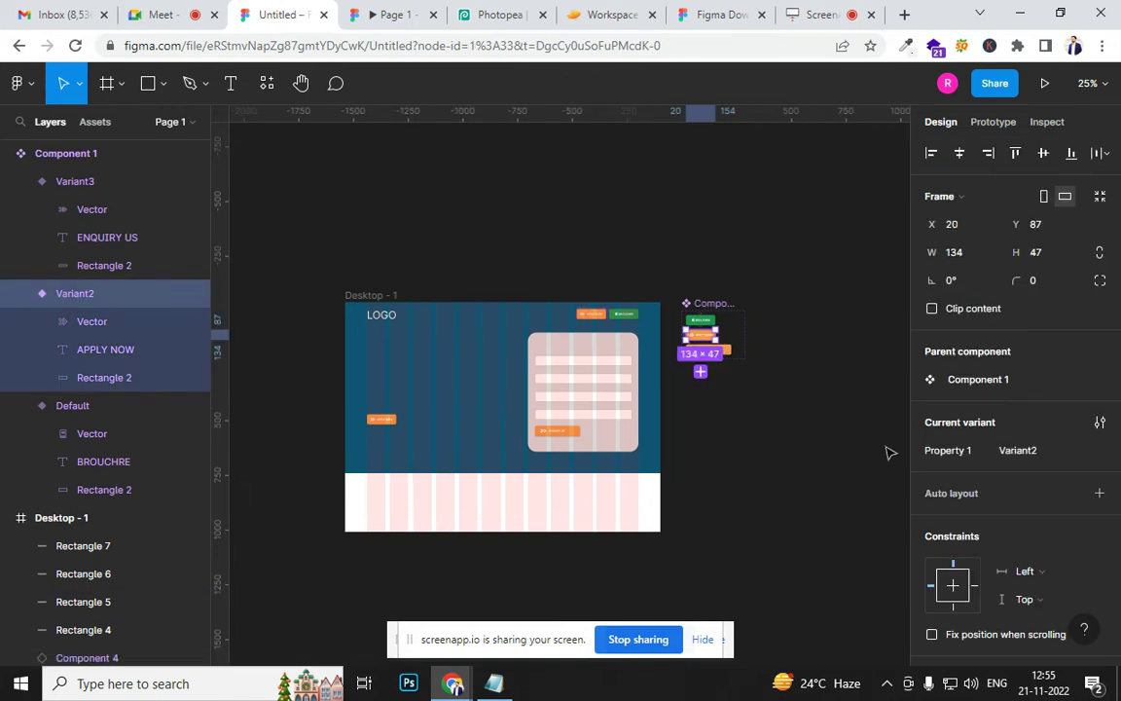
scroll(1000, 550, "down", 4)
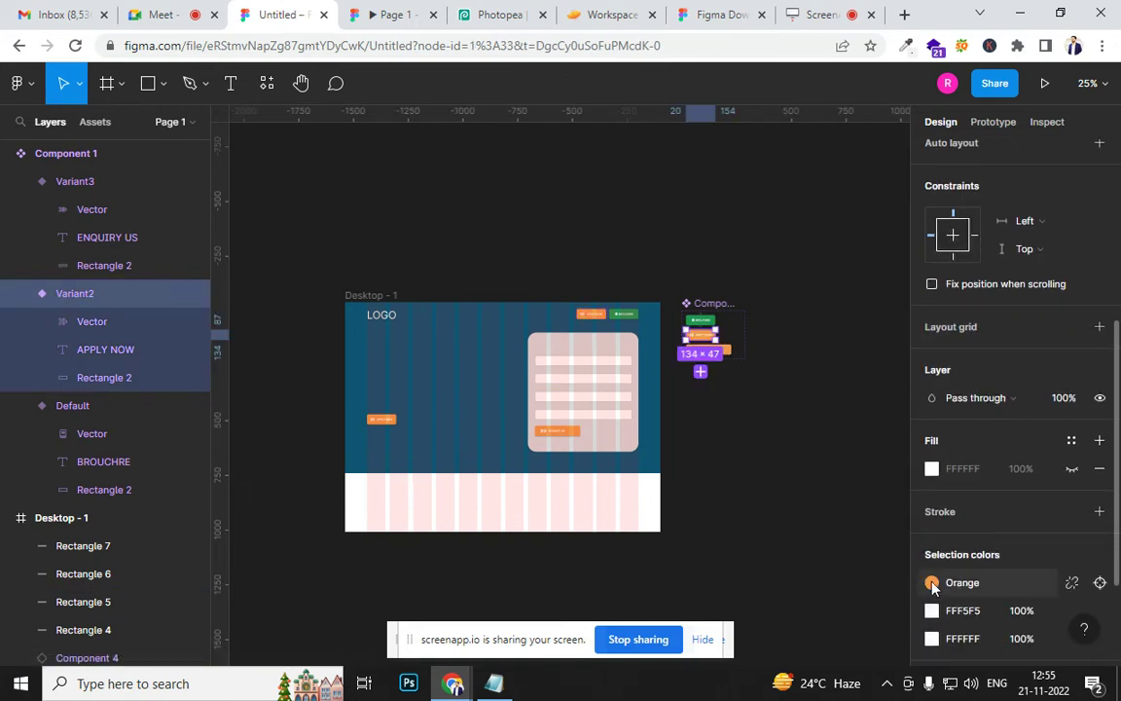
left_click(942, 584)
key("Escape")
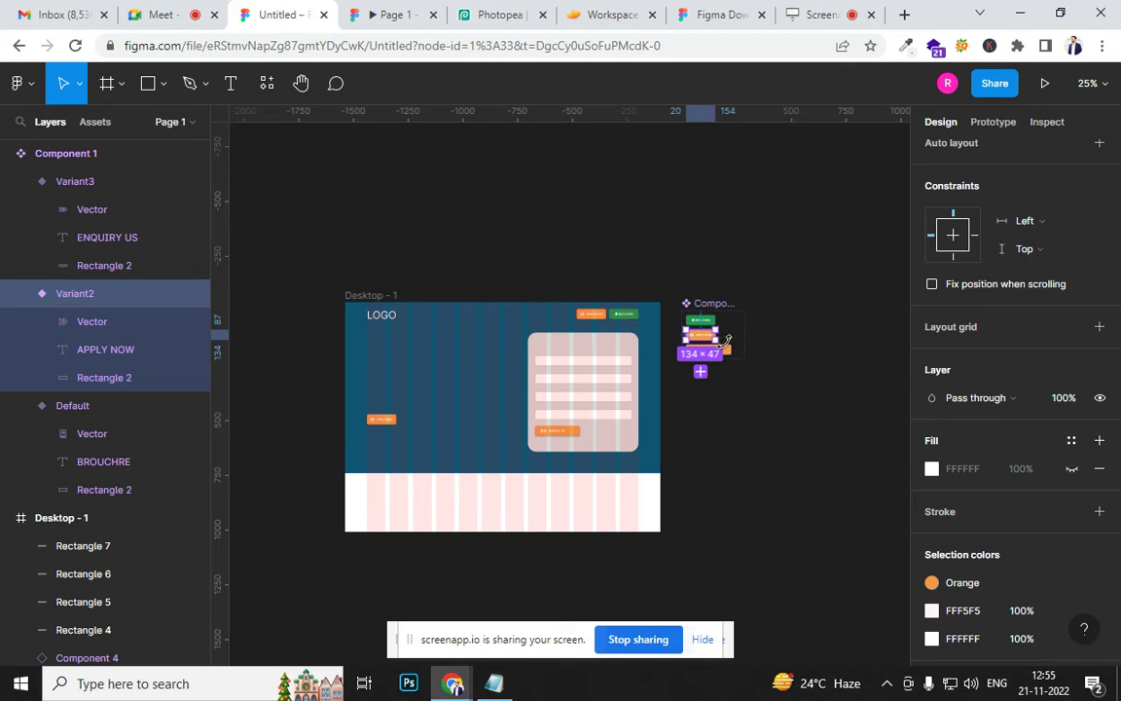
key("ctrl+z")
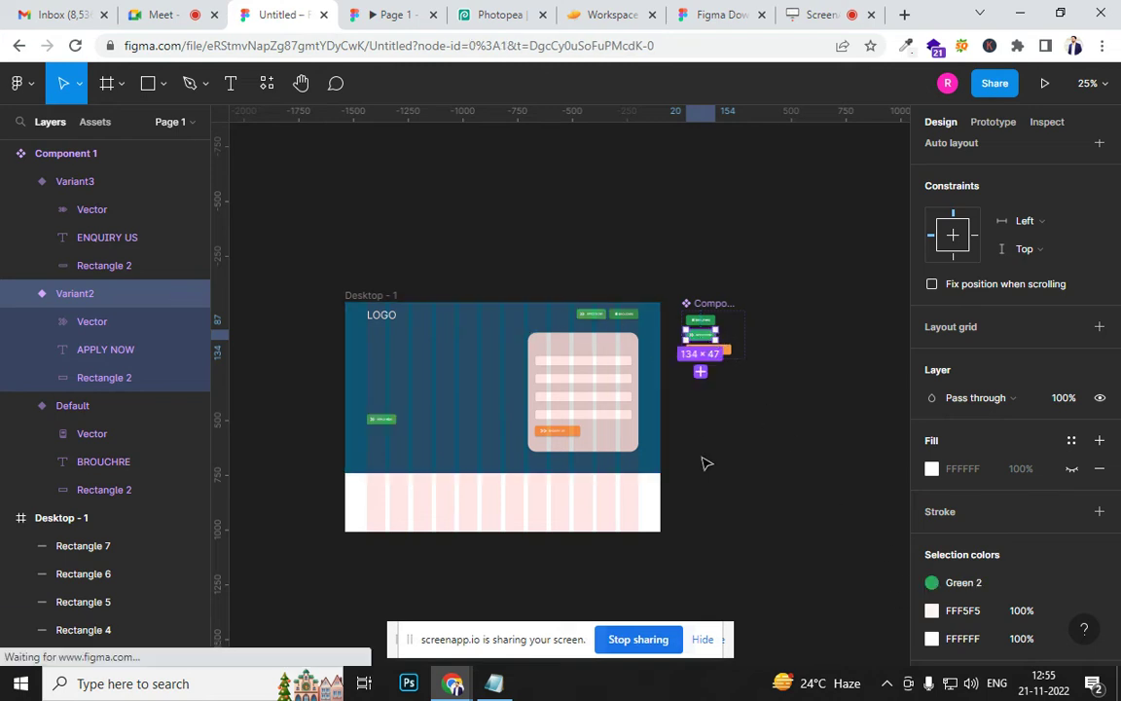
left_click(706, 460)
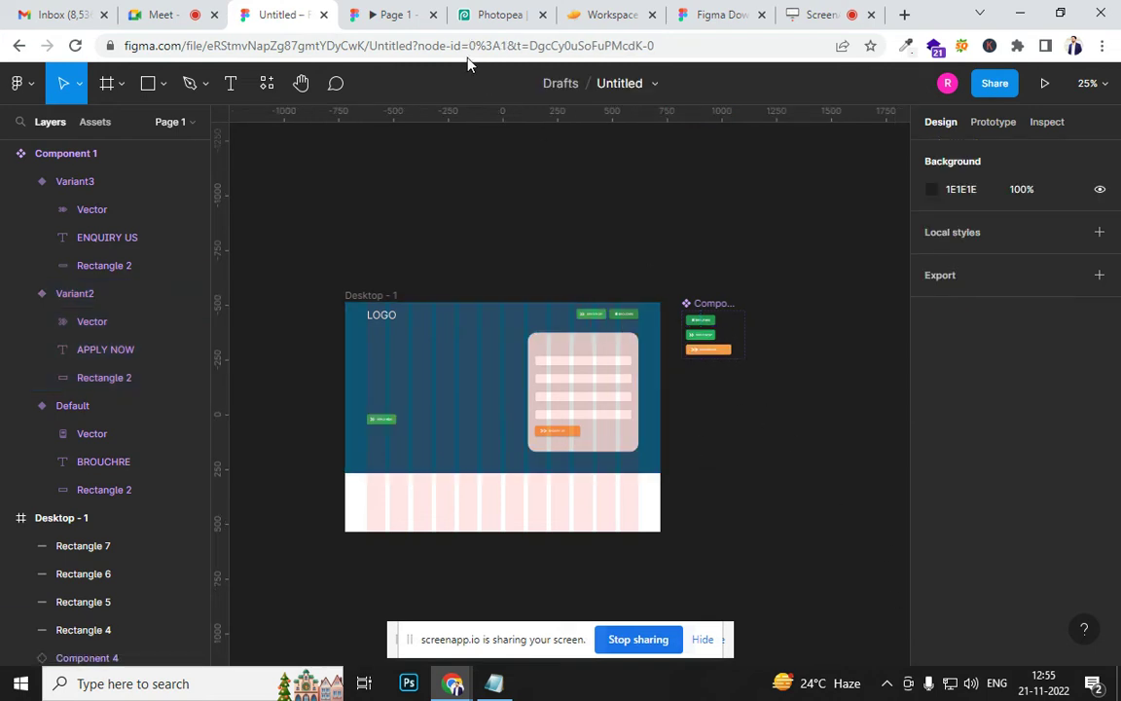
Check the recoloured buttons in the prototype preview and compare the header buttons with their component variants
left_click(385, 13)
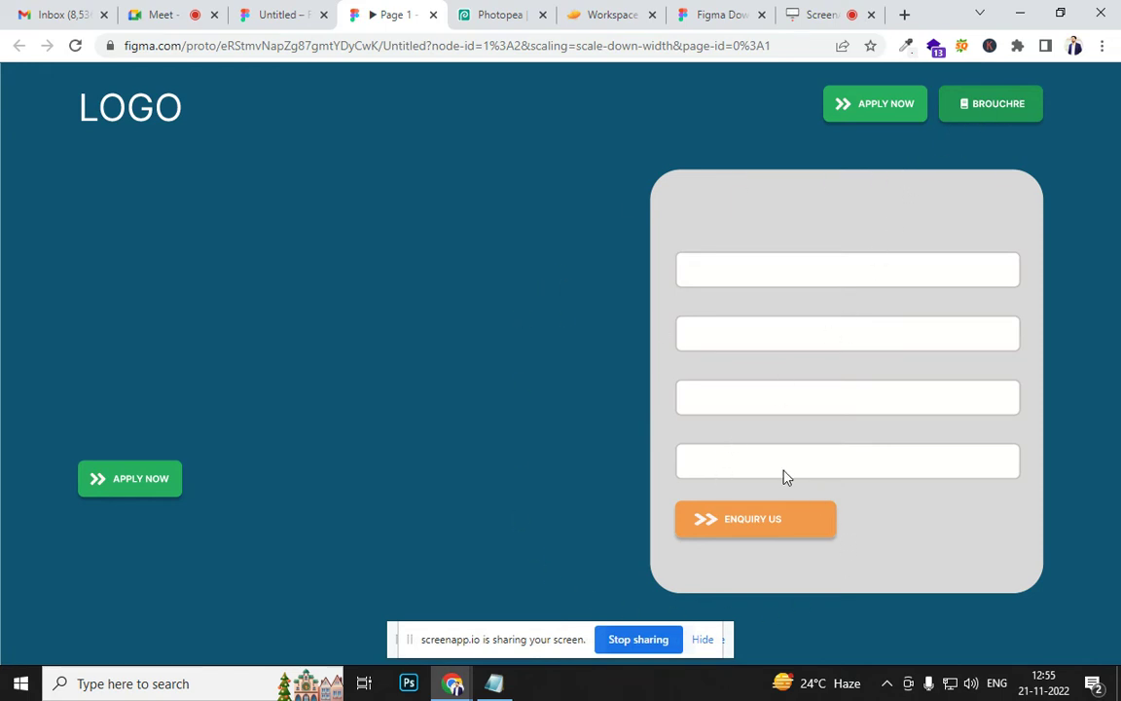
left_click(268, 15)
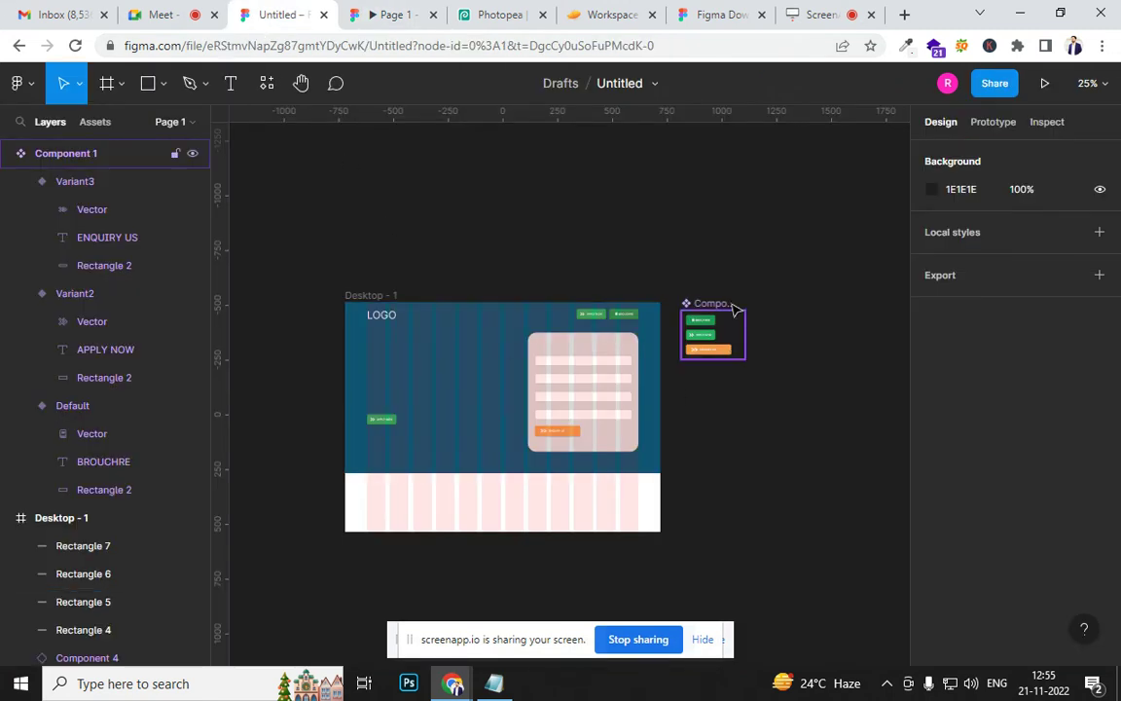
key("ctrl+equal")
left_click_drag(773, 498, 446, 530)
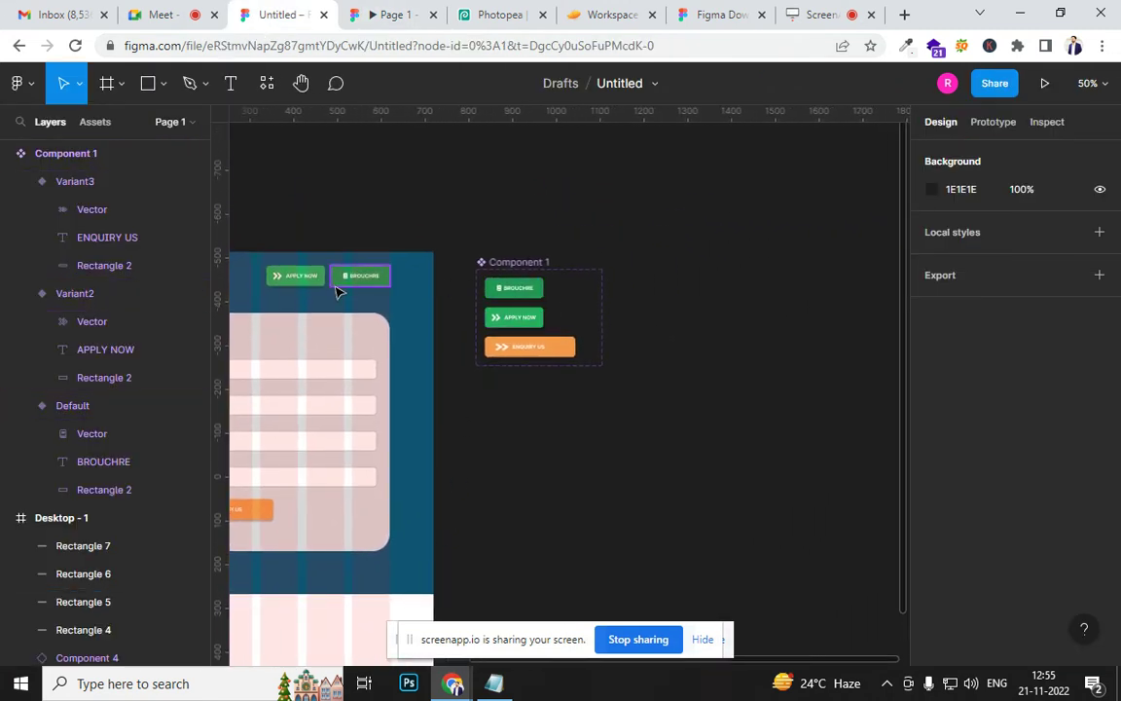
left_click(353, 292)
left_click(530, 292)
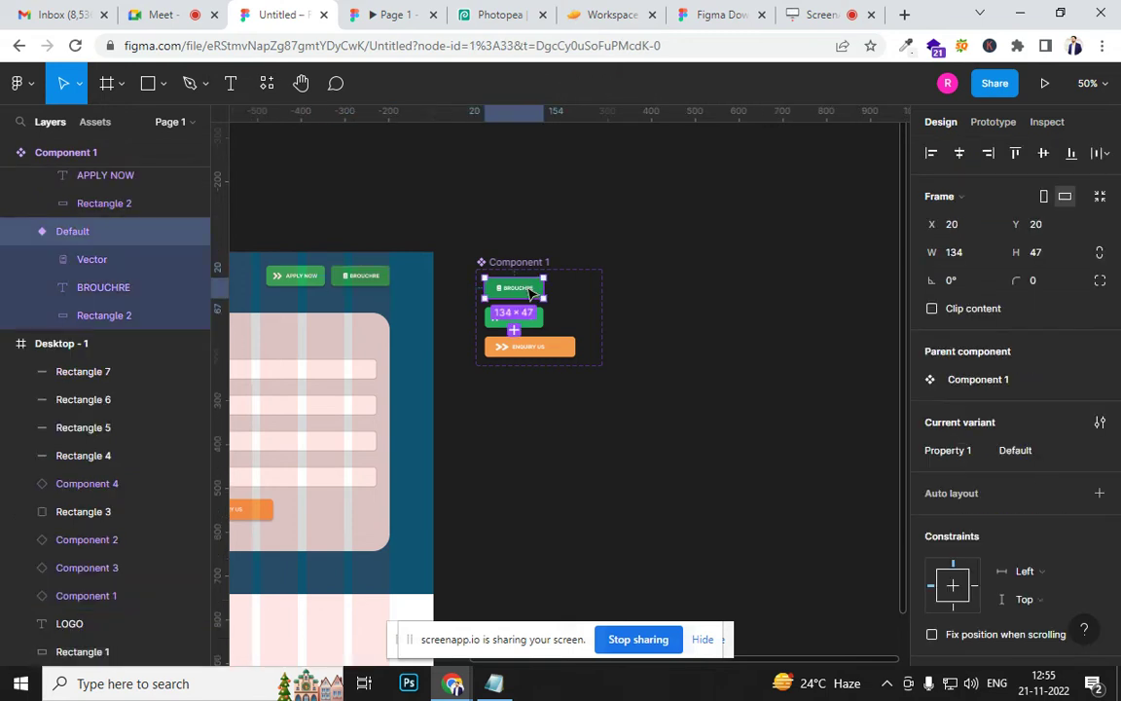
left_click(583, 428)
Move the ENQUIRY US button down within the form card to Y 592
scroll(583, 487, "left", 6)
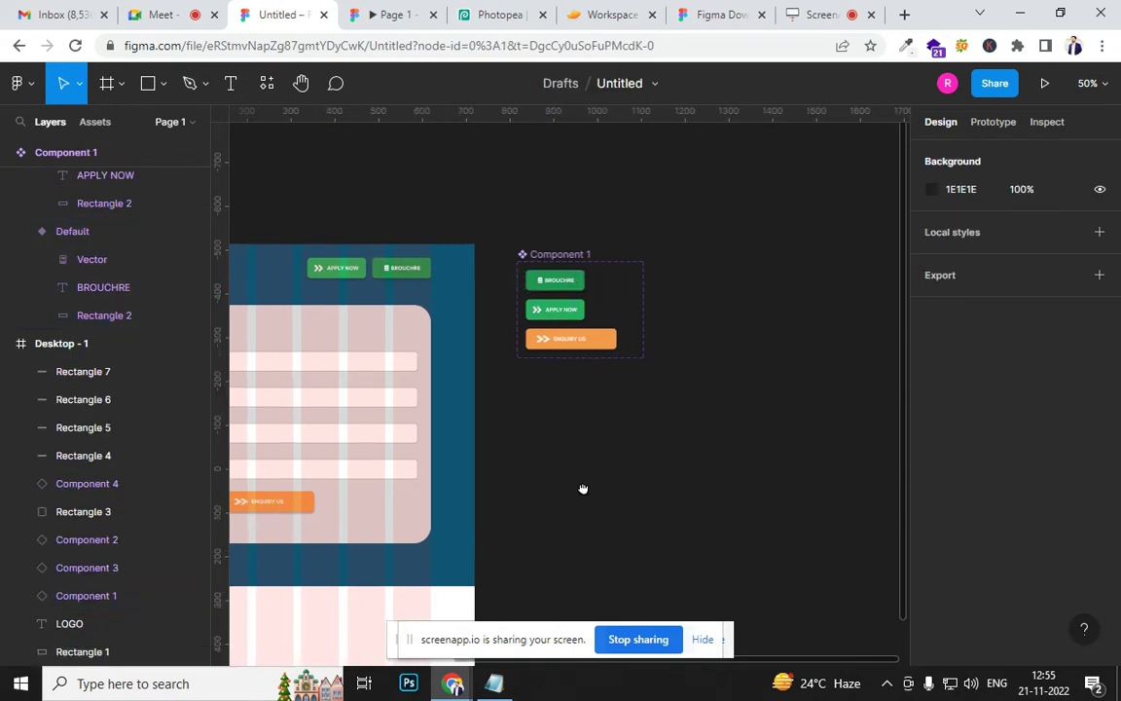
left_click_drag(570, 421, 570, 434)
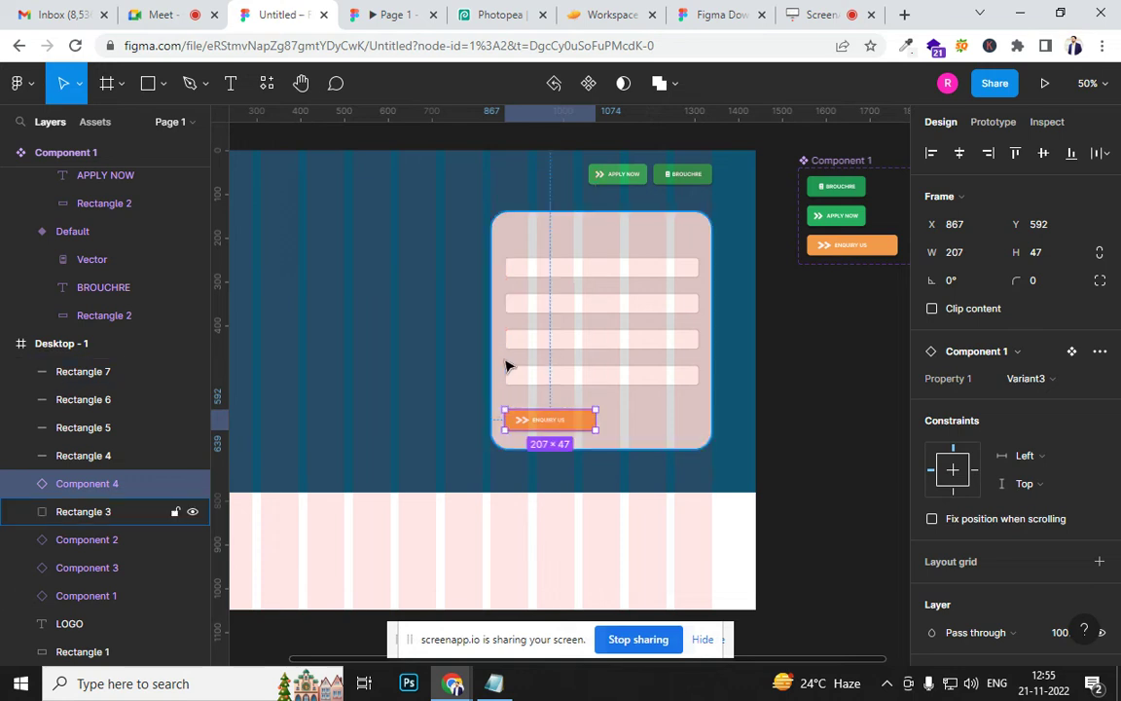
key("ctrl+plus")
key("ctrl+plus")
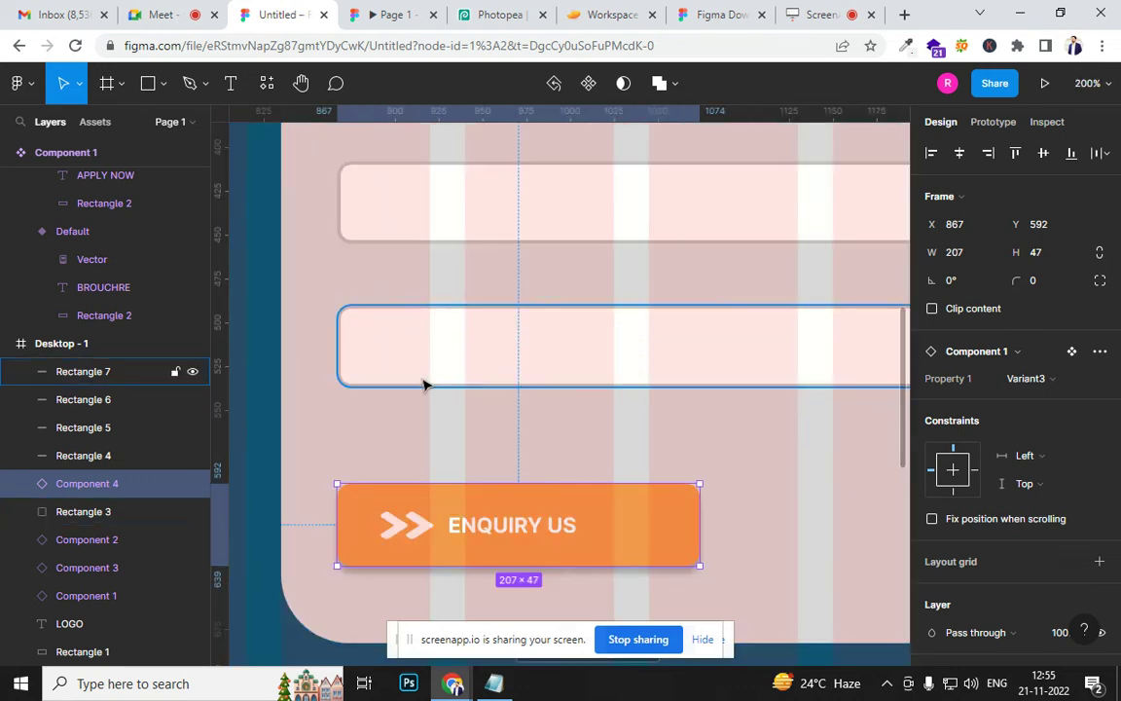
Duplicate the lowest form field and shrink the copy to a box of about 36 × 34 above the ENQUIRY US button
left_click(672, 385)
key("ctrl+minus")
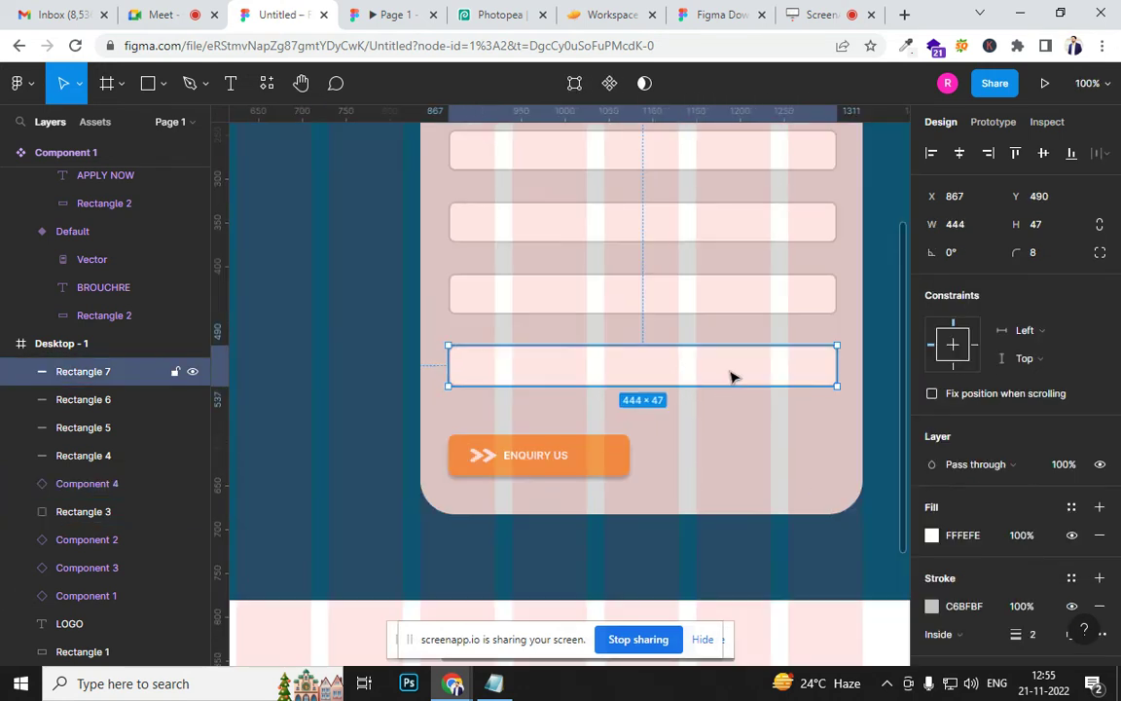
key("ctrl+d")
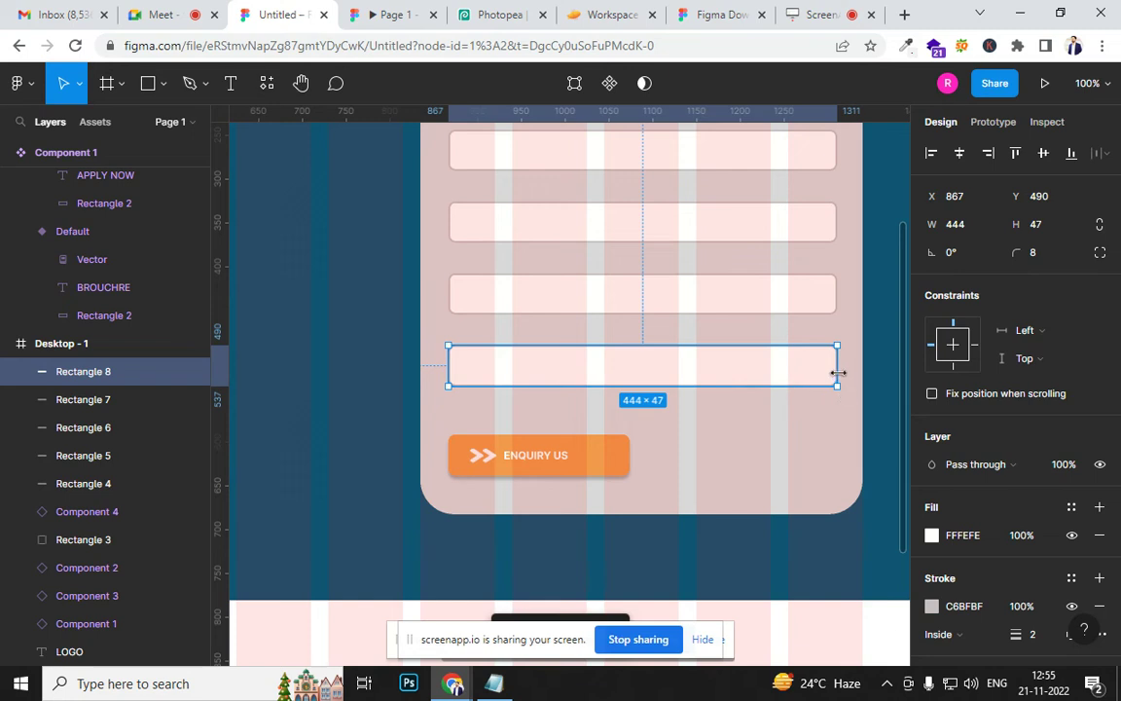
left_click_drag(837, 368, 469, 415)
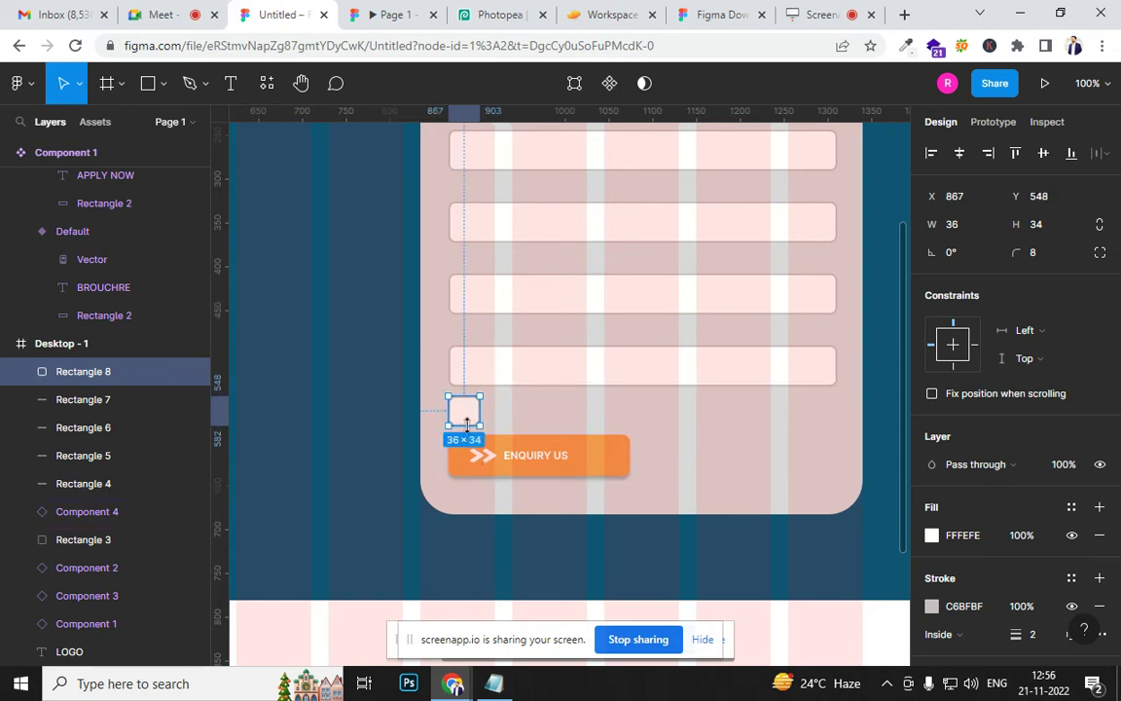
Reduce the small checkbox rectangle to about 22 × 20 and align it with the fields' left edge at X 867
key("ctrl+plus")
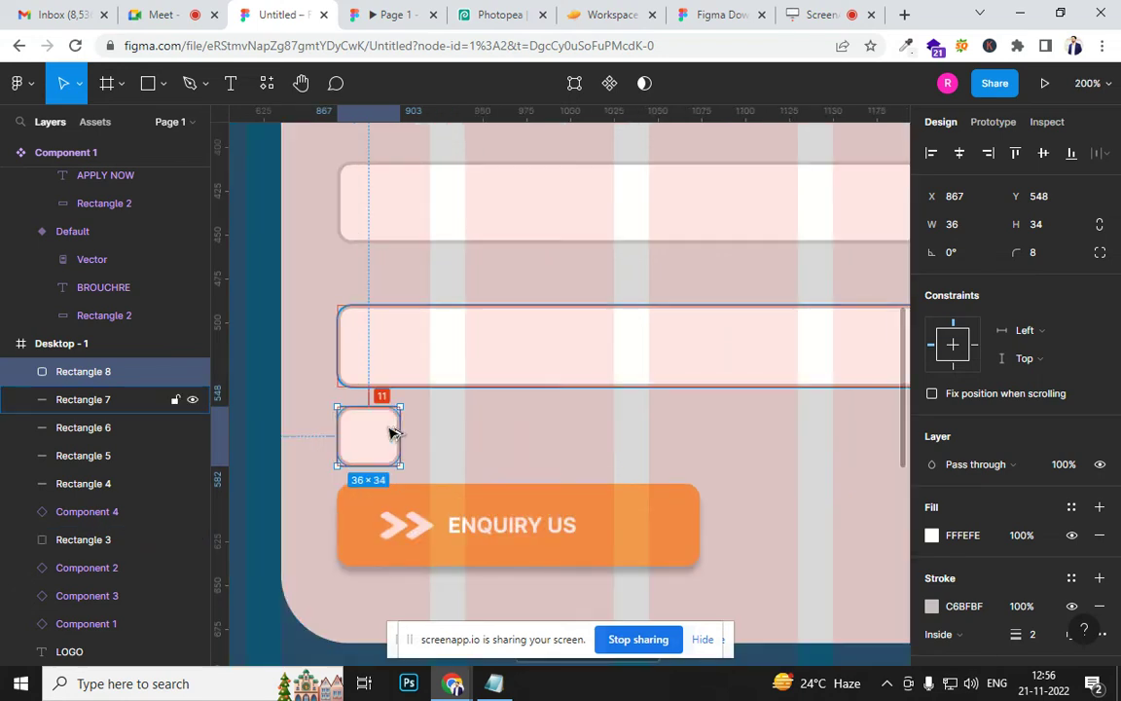
key("alt")
left_click_drag(397, 468, 385, 452)
left_click(425, 470)
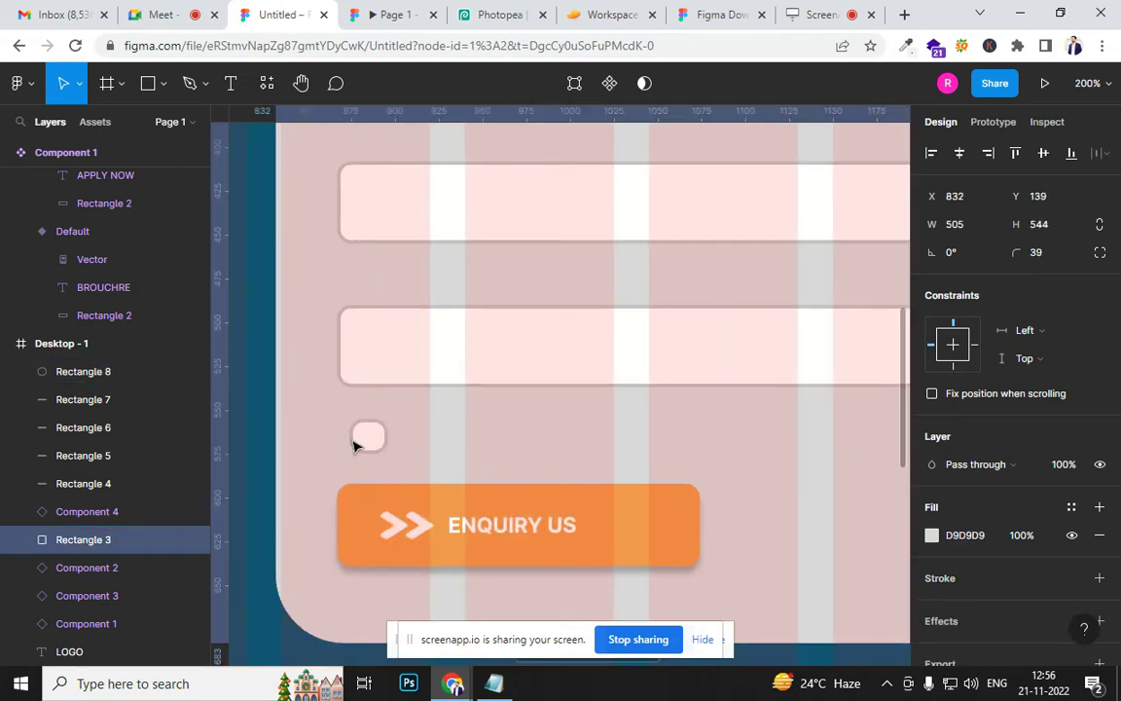
left_click(367, 443)
left_click_drag(373, 450, 361, 451)
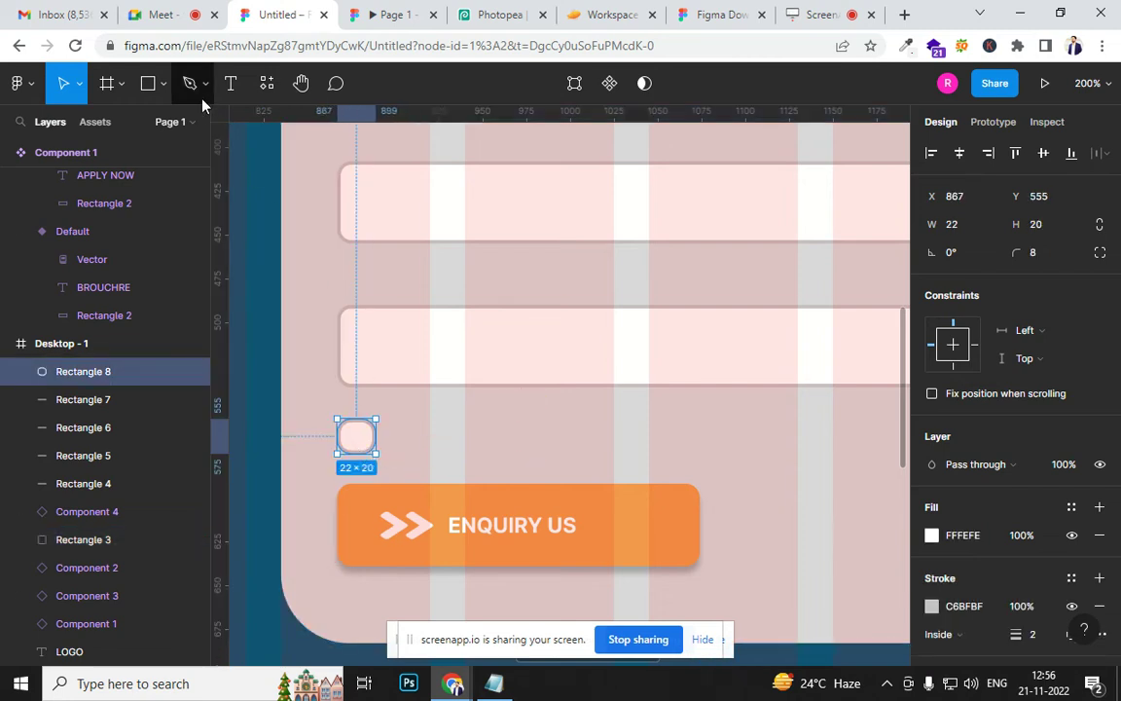
Add the text "TERMS & CONDITION ACCEPT OR NOT" above the ENQUIRY US button
left_click(229, 83)
left_click(449, 450)
type("TERMS")
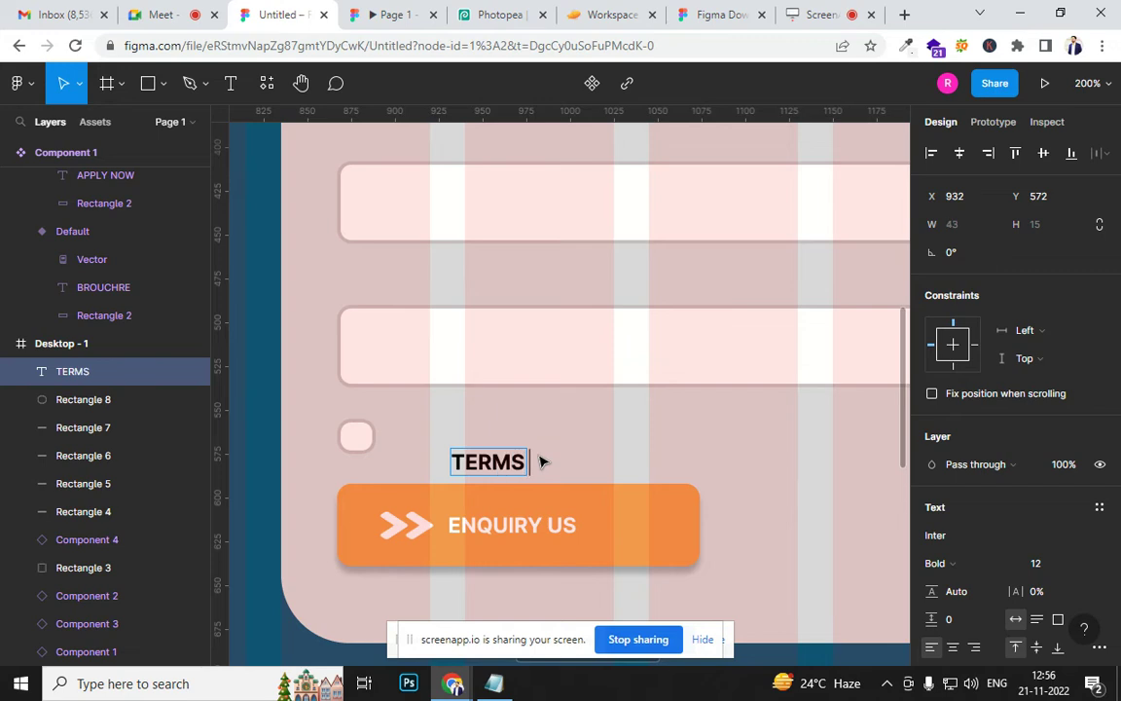
type(" & CONDITIO")
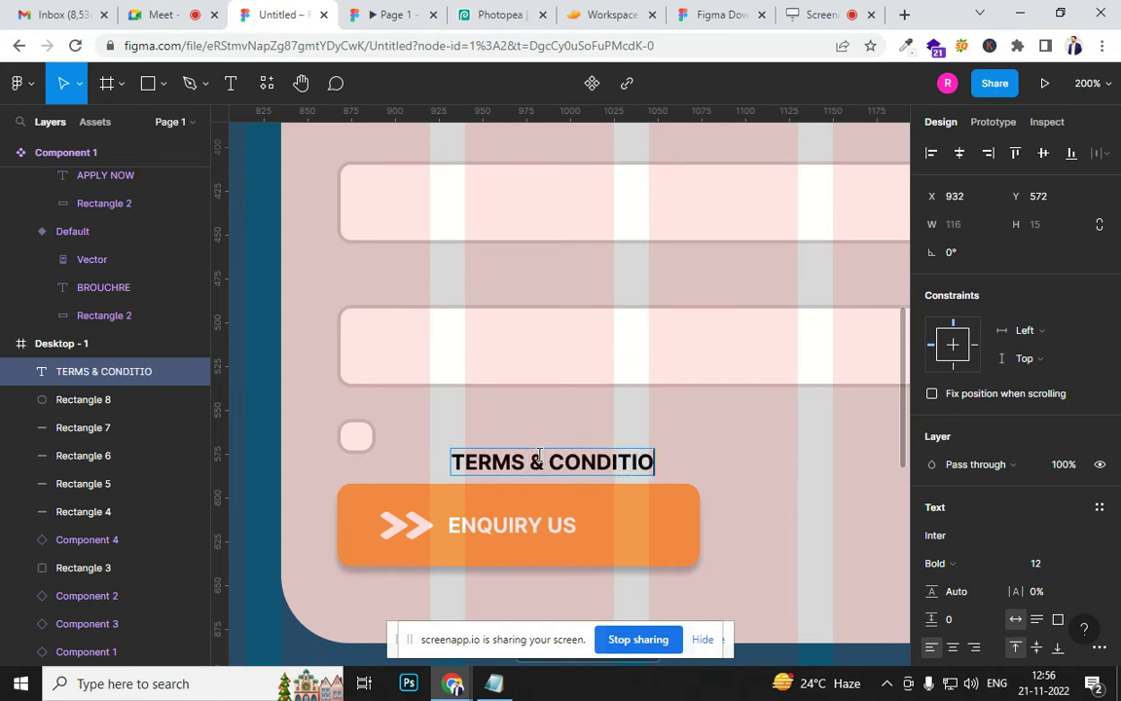
type("N ACC")
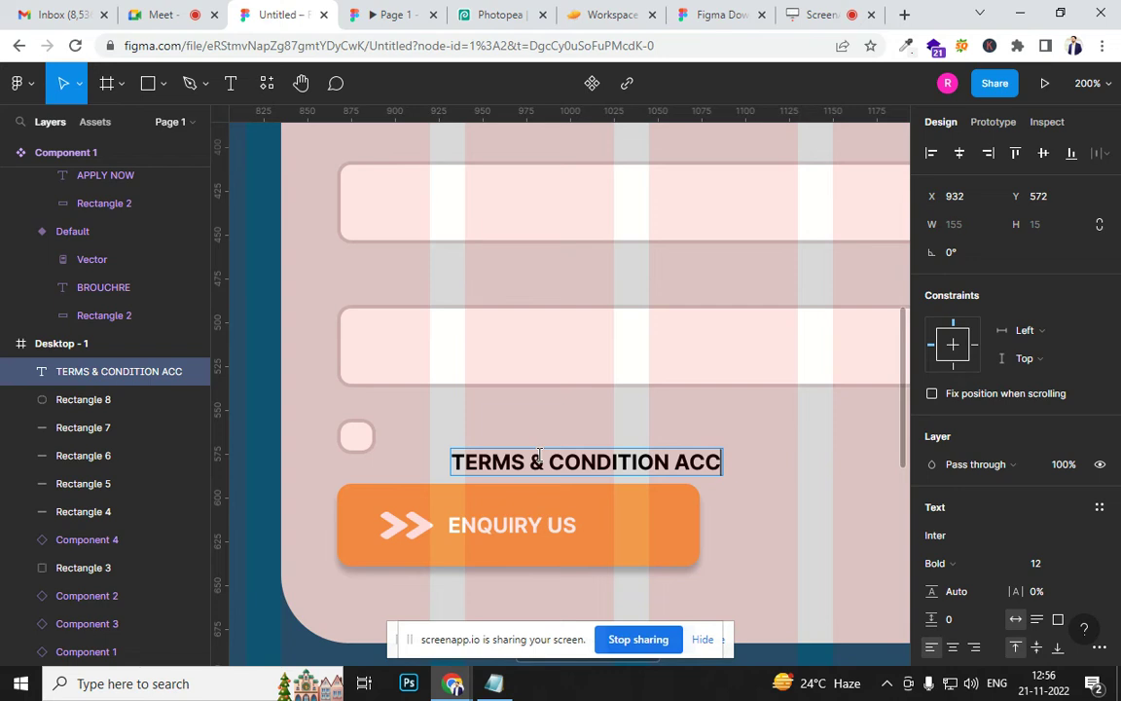
type("EPT")
key("BackSpace")
type("PT OR NOT")
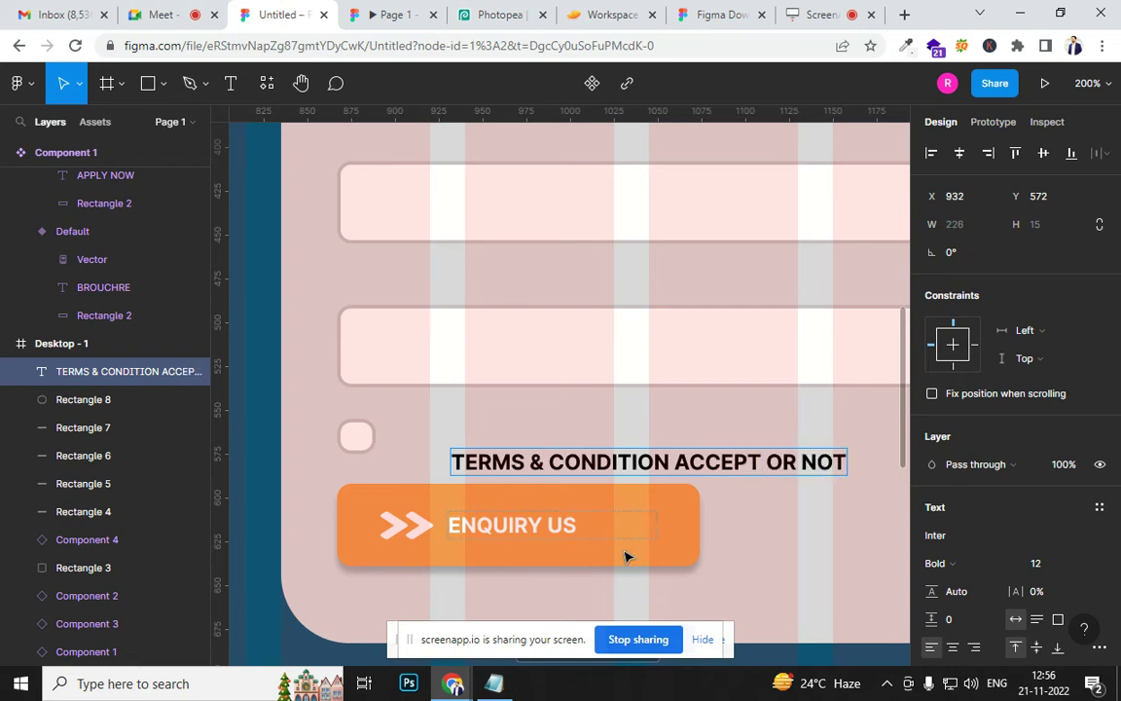
Set the terms text to Regular weight and place it beside the checkbox at about X 906, Y 557
key("ctrl+a")
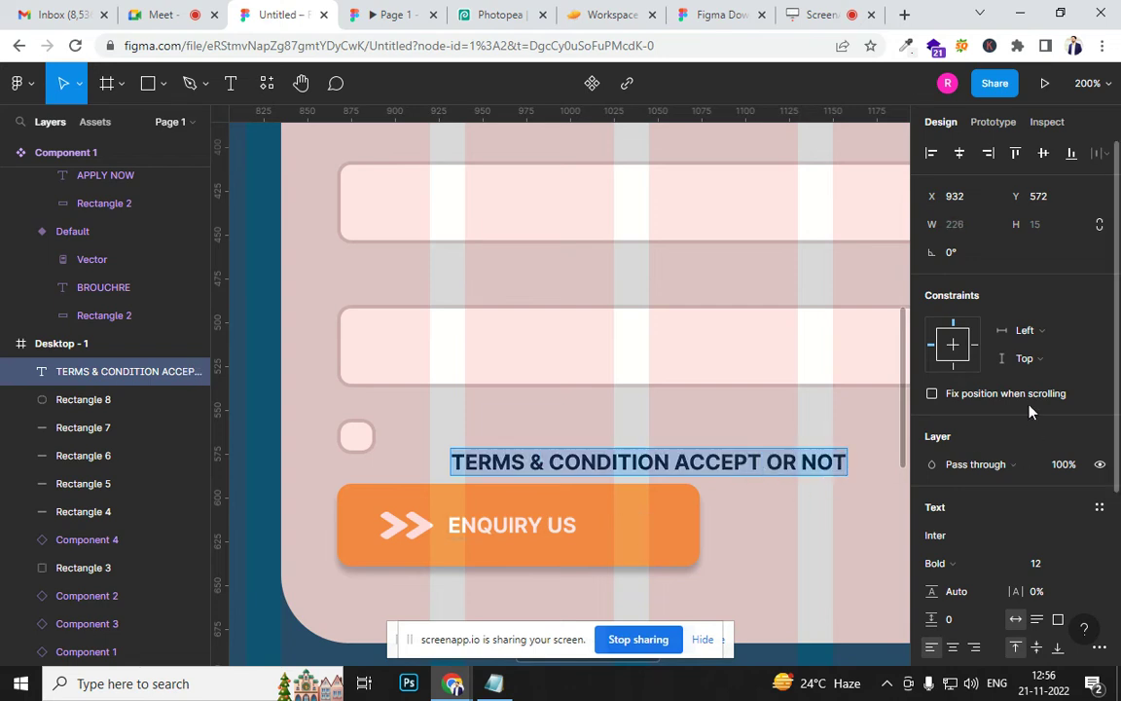
key("ctrl+b")
key("Escape")
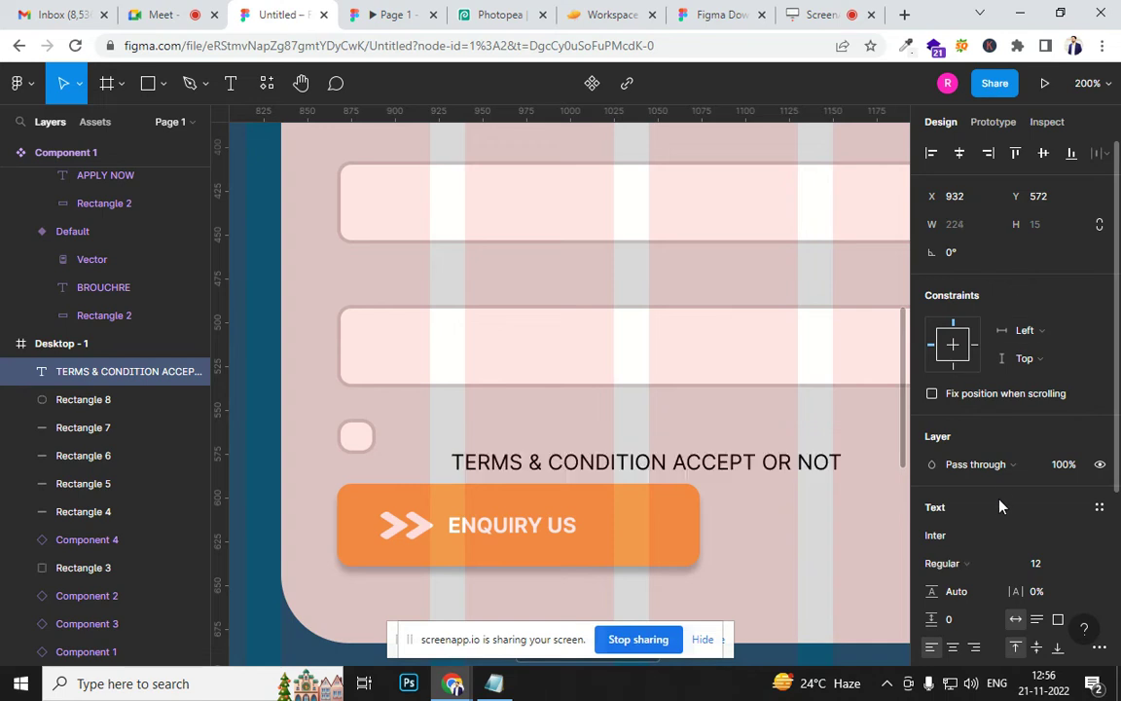
left_click_drag(518, 468, 491, 437)
scroll(492, 437, "down", 4)
scroll(492, 437, "up", 4)
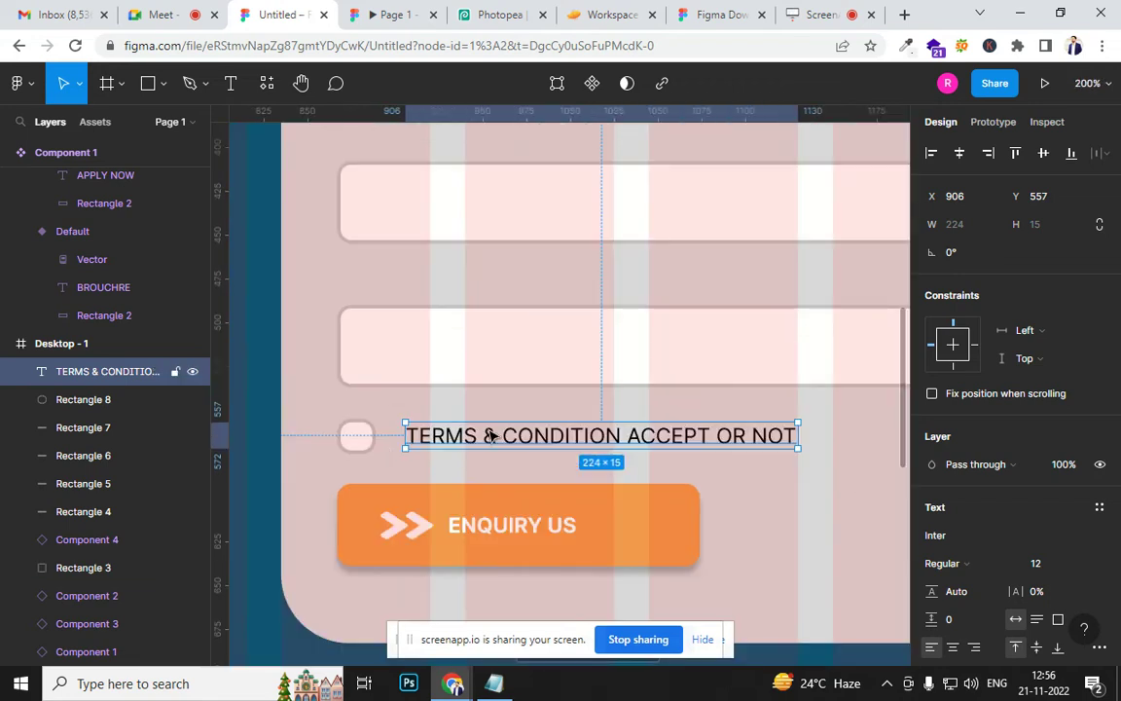
scroll(491, 437, "down", 3)
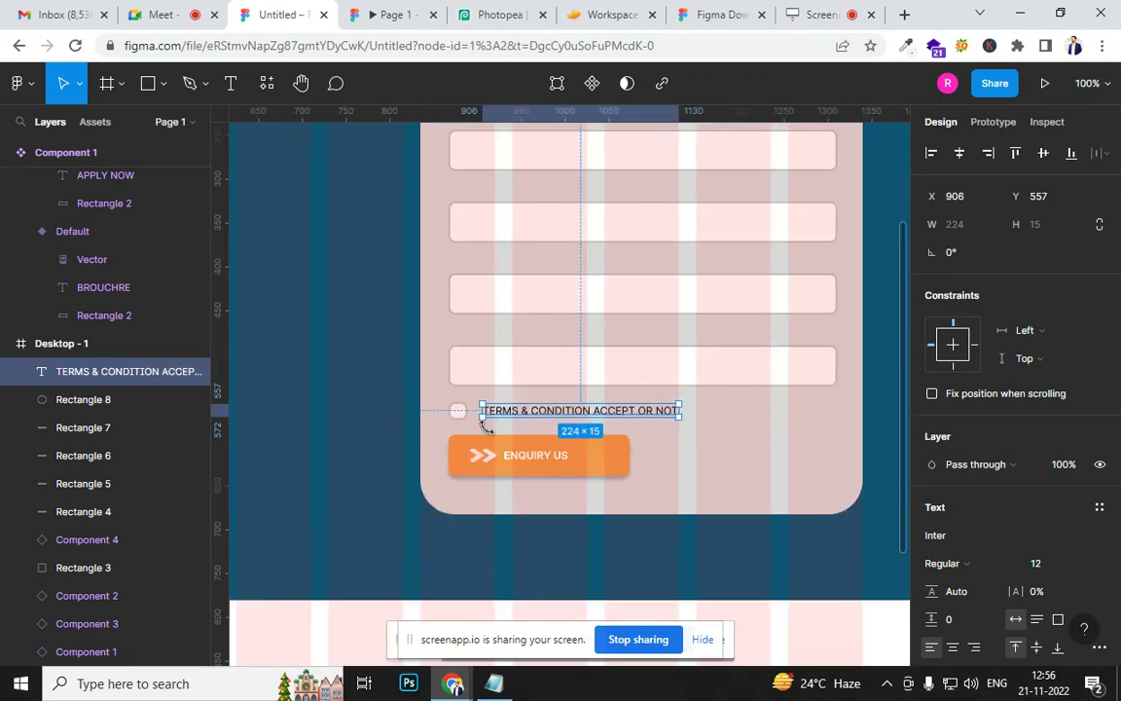
Move the checkbox rectangle out of the Desktop - 1 frame onto the empty canvas below the component set
left_click(465, 416)
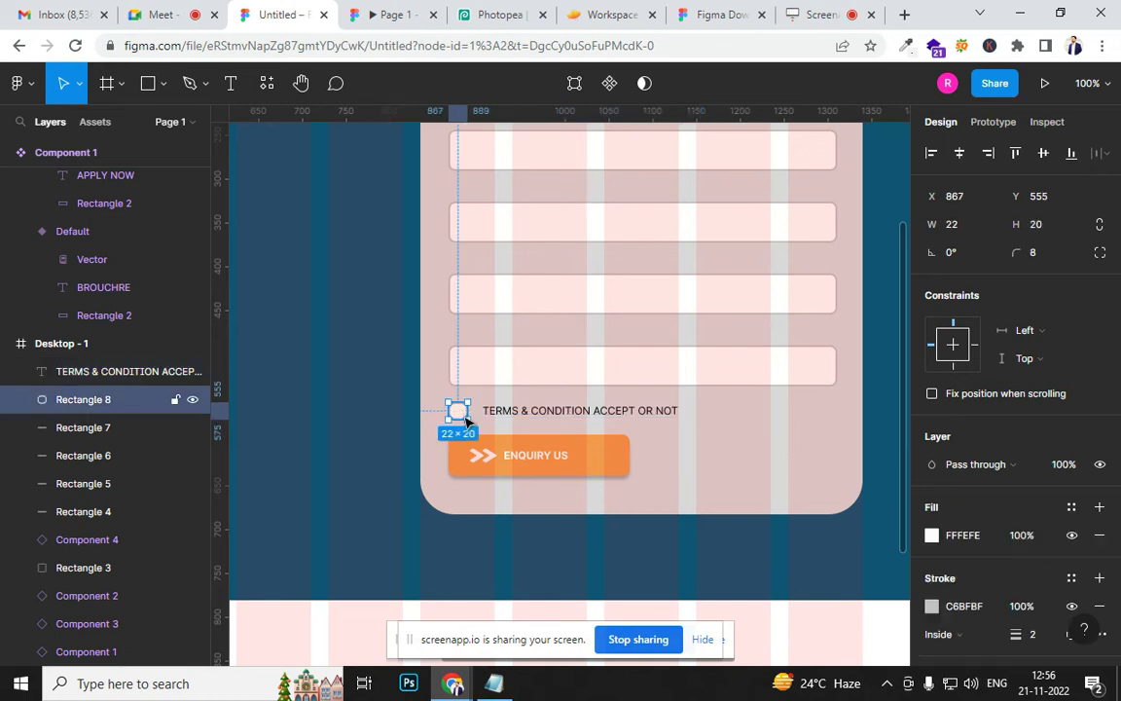
left_click_drag(465, 416, 764, 310)
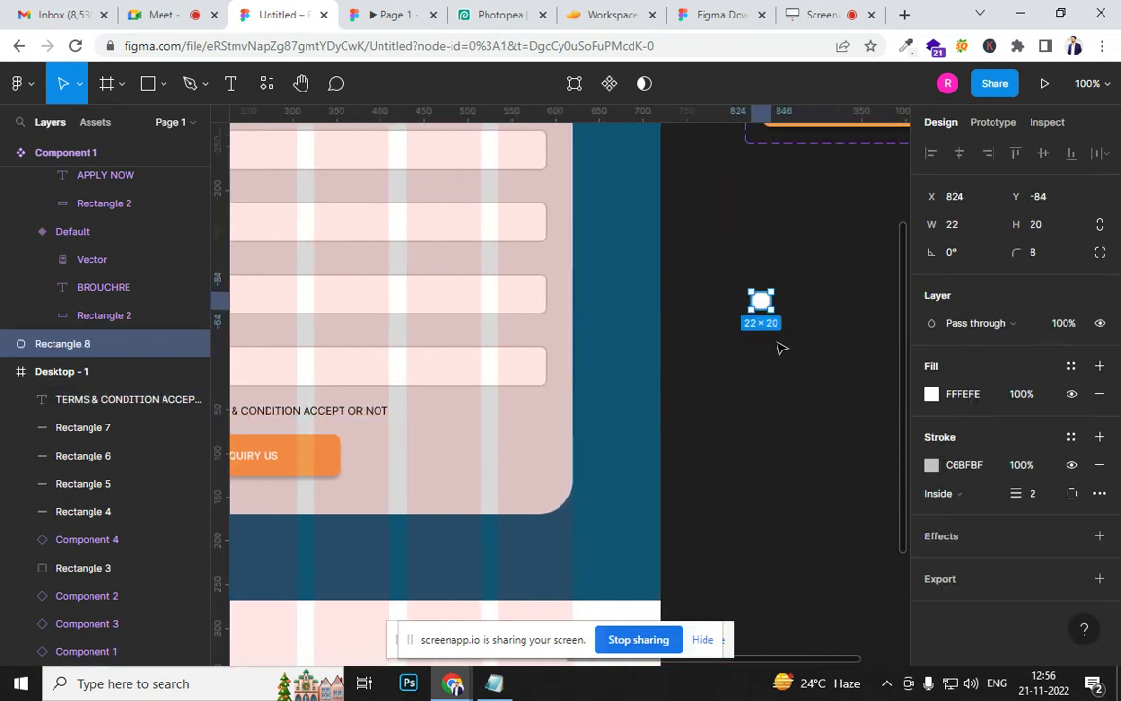
key("ctrl+plus")
left_click_drag(776, 340, 503, 456)
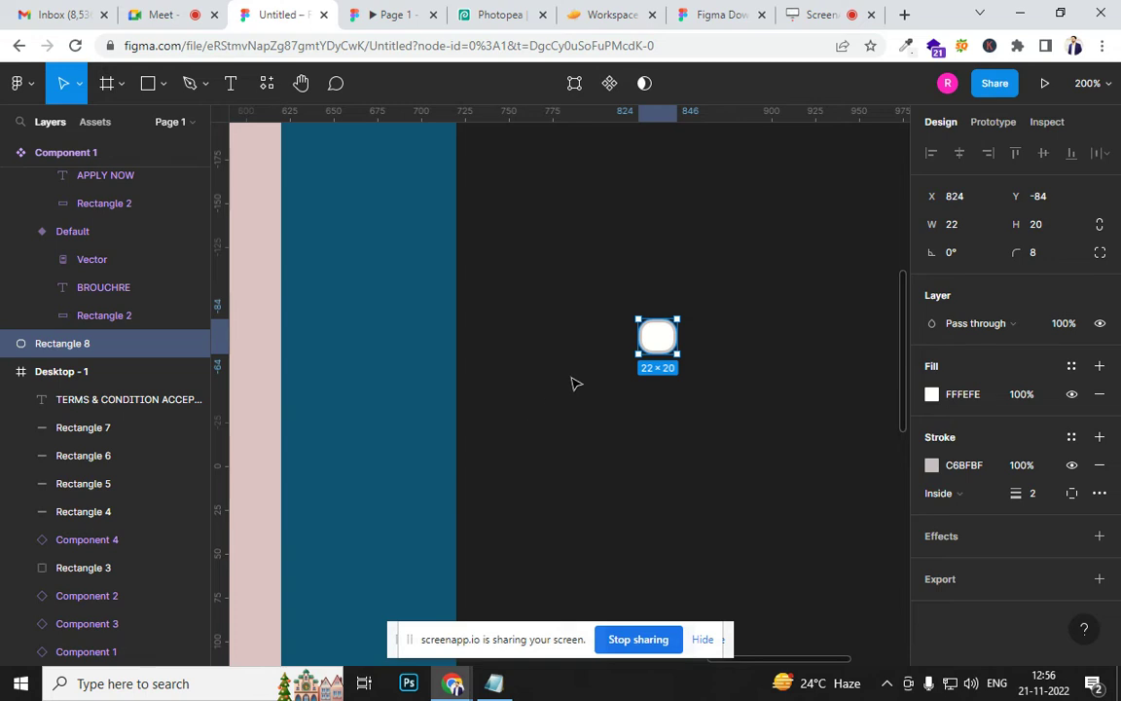
Wrap the checkbox rectangle in its own frame
right_click(666, 343)
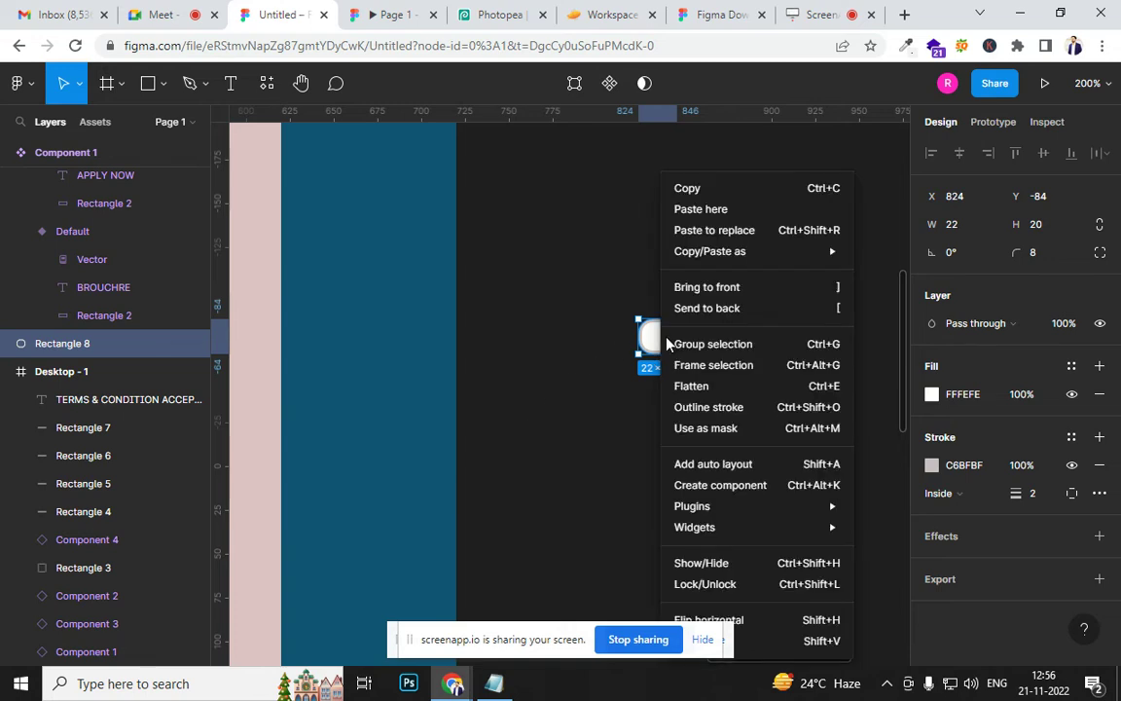
left_click(737, 374)
left_click(686, 417)
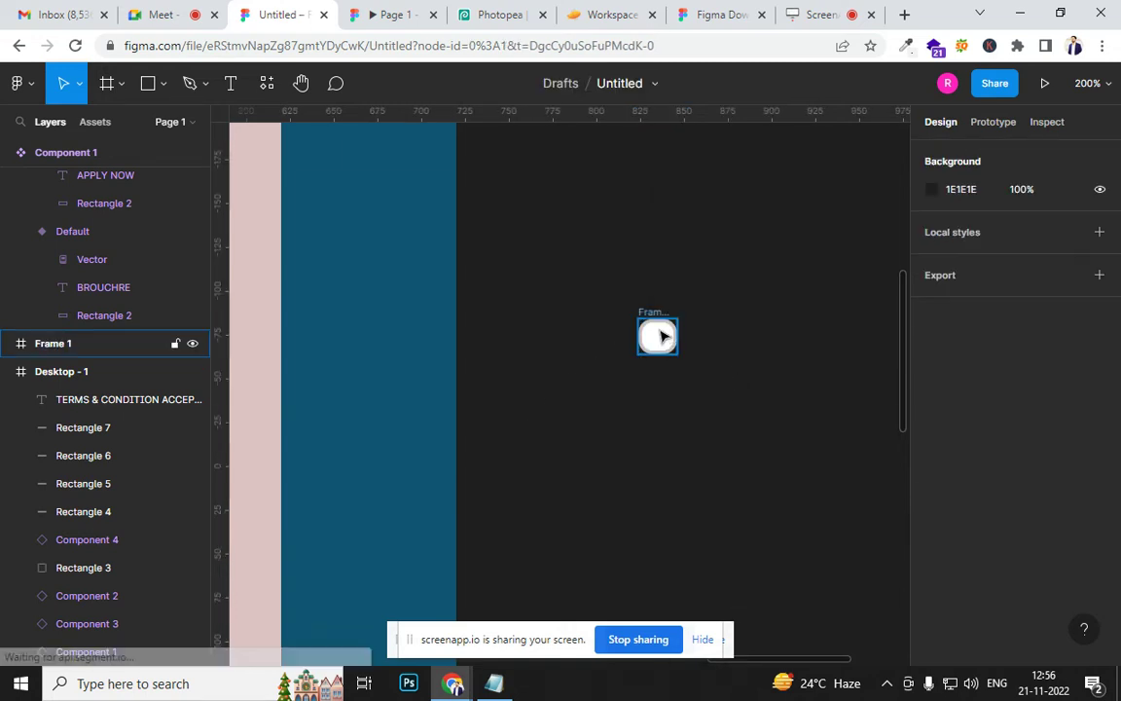
Duplicate the checkbox frame directly below the original, at about X 824, Y -46
left_click_drag(657, 330, 661, 385)
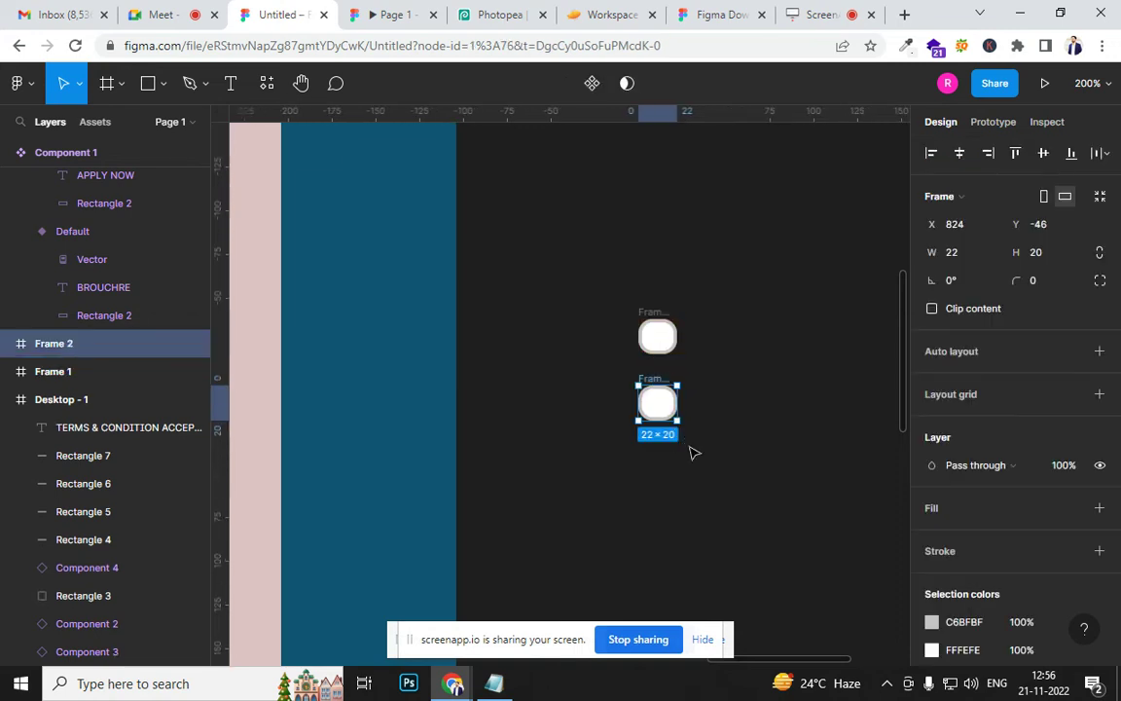
left_click(719, 468)
left_click(652, 408)
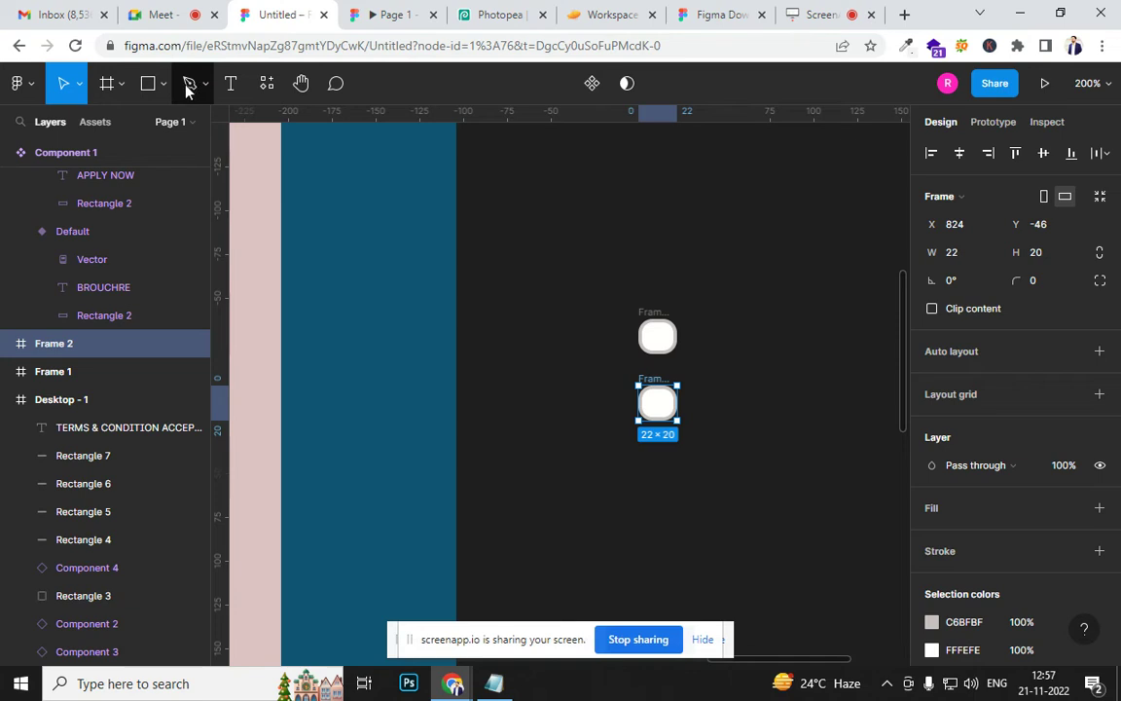
left_click(670, 447)
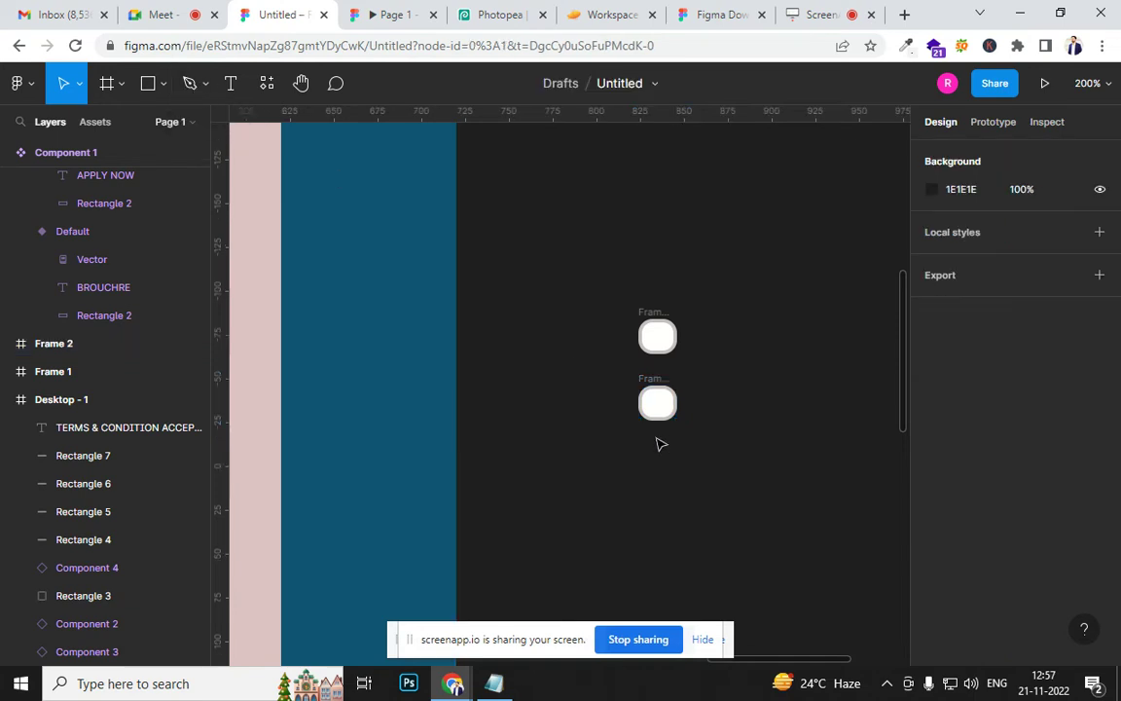
Search the Font Awesome Icons plugin for a tick icon using "RIG", "YES" and "TIC", browse its full icon list, and close it
key("ctrl+alt+p")
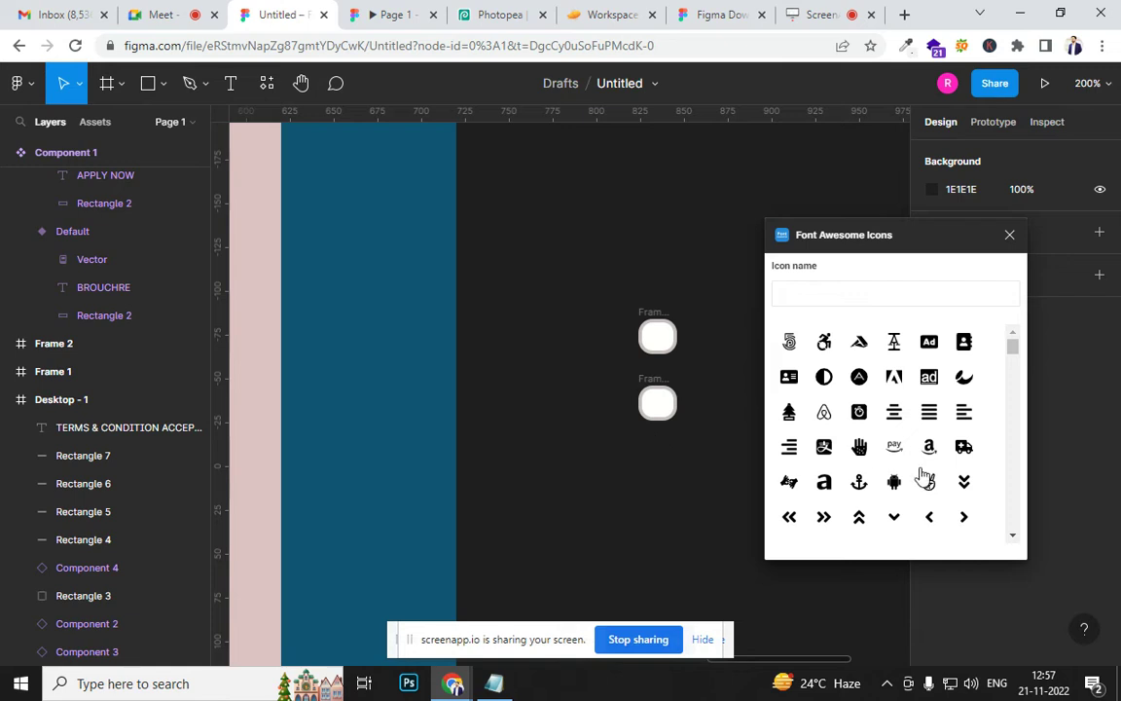
left_click(829, 295)
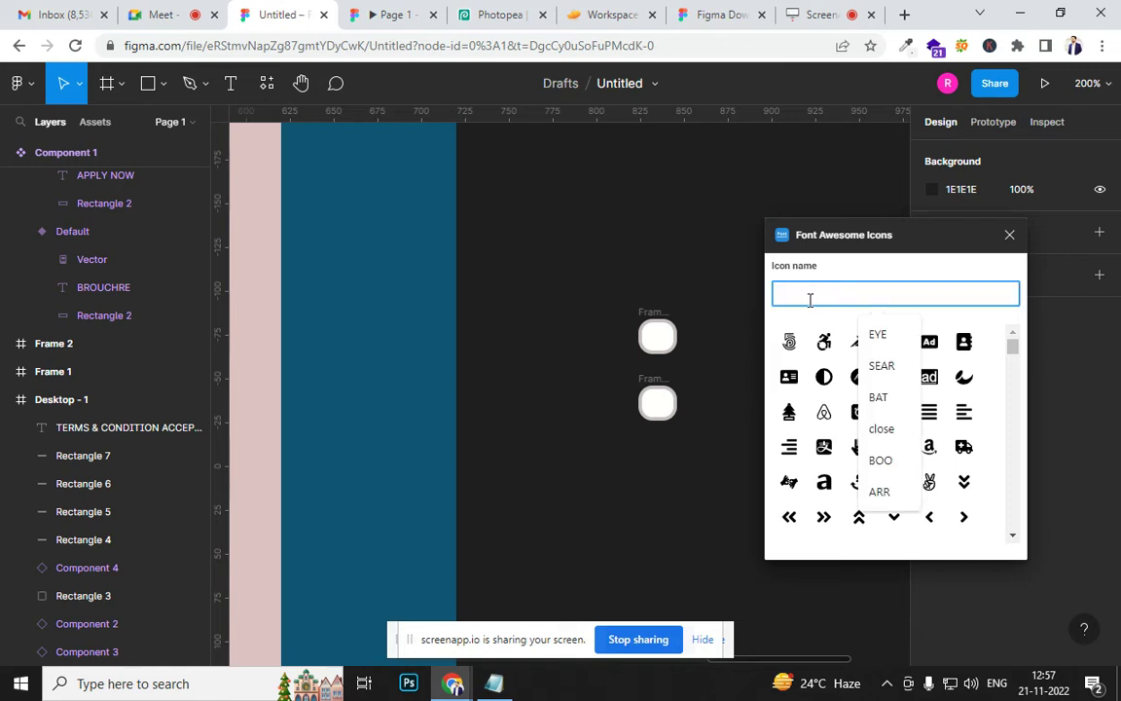
type("RIG")
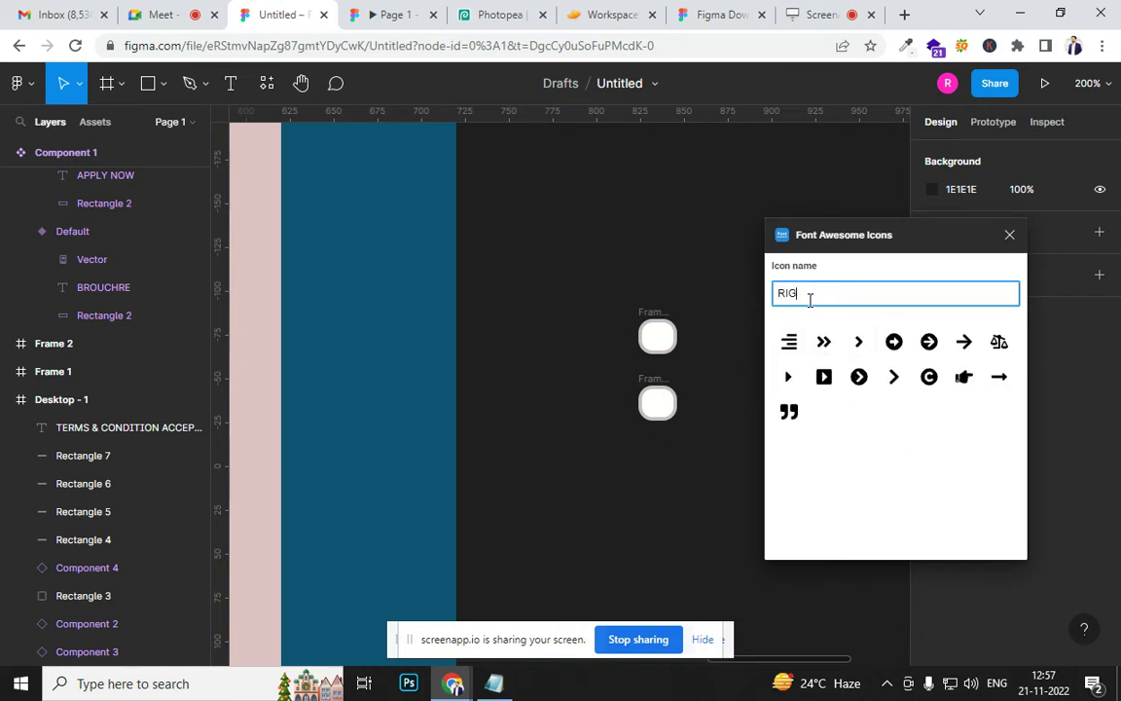
key("BackSpace")
key("BackSpace")
key("BackSpace")
type("YES")
key("BackSpace")
key("BackSpace")
key("BackSpace")
type("TIC")
key("BackSpace")
key("BackSpace")
key("BackSpace")
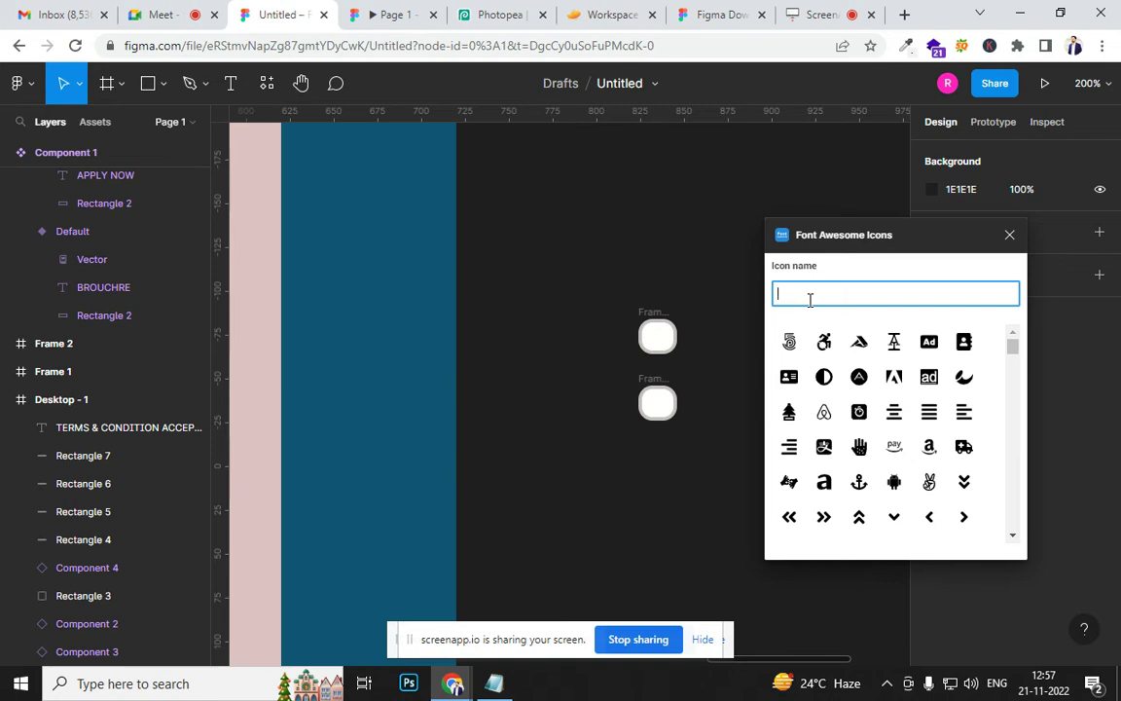
left_click_drag(1018, 356, 995, 526)
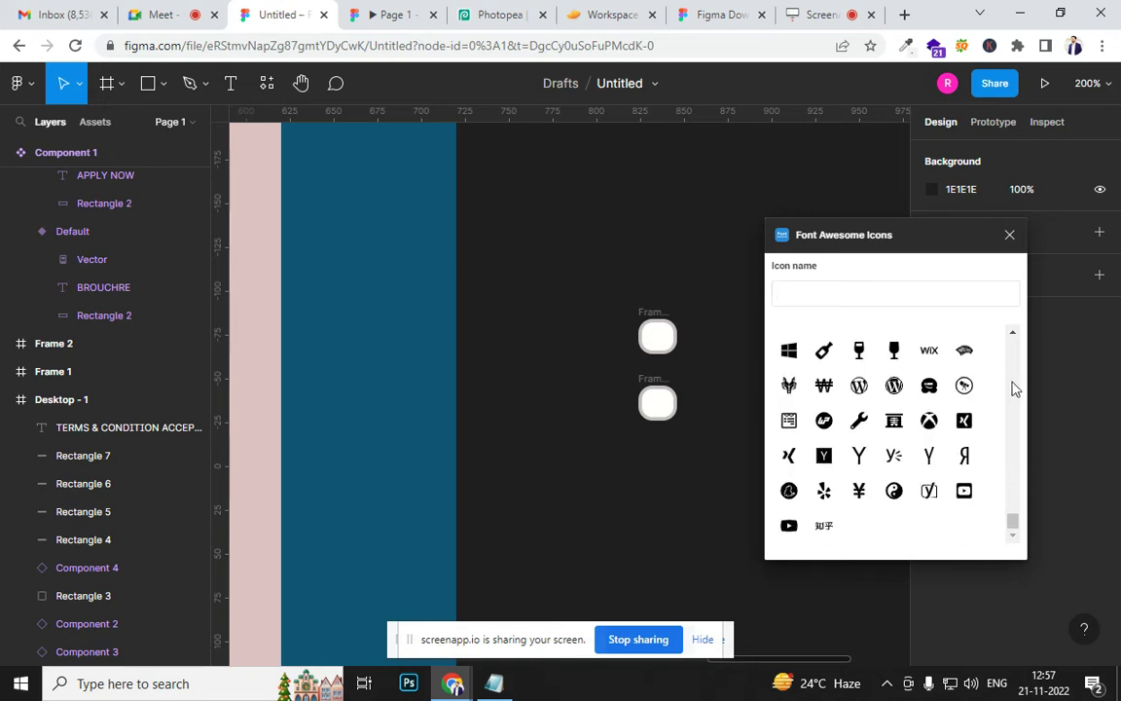
left_click(1011, 235)
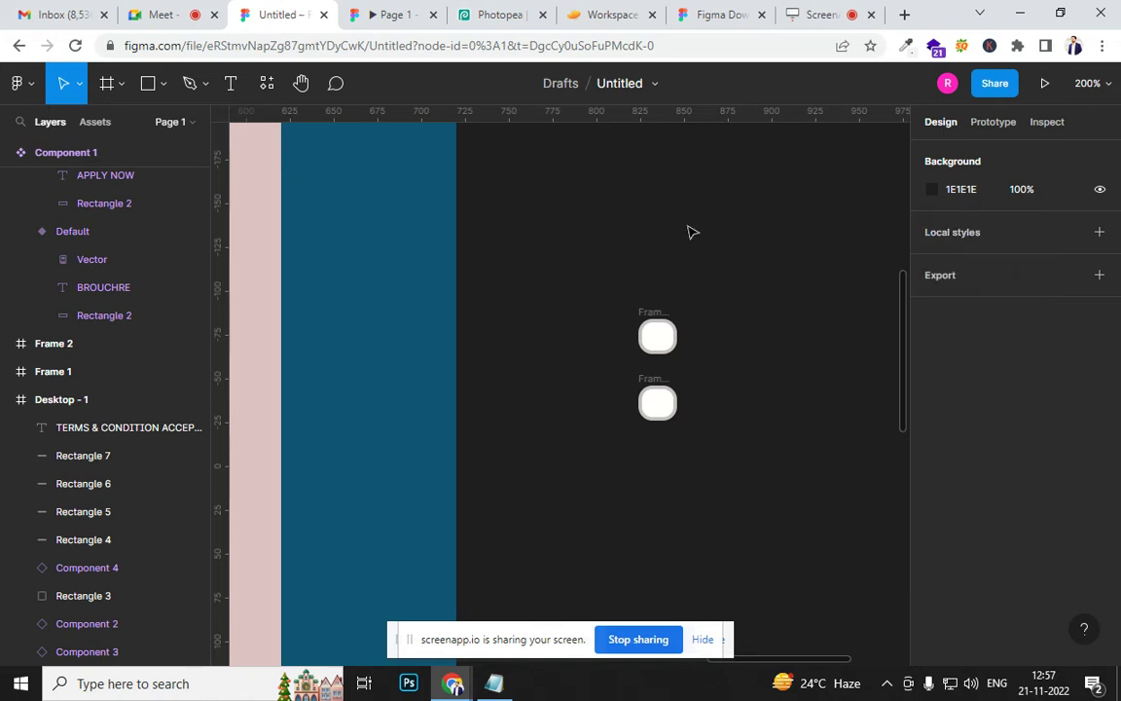
Open the list of recent plugins to choose another icon plugin
right_click(686, 226)
mouse_move(802, 376)
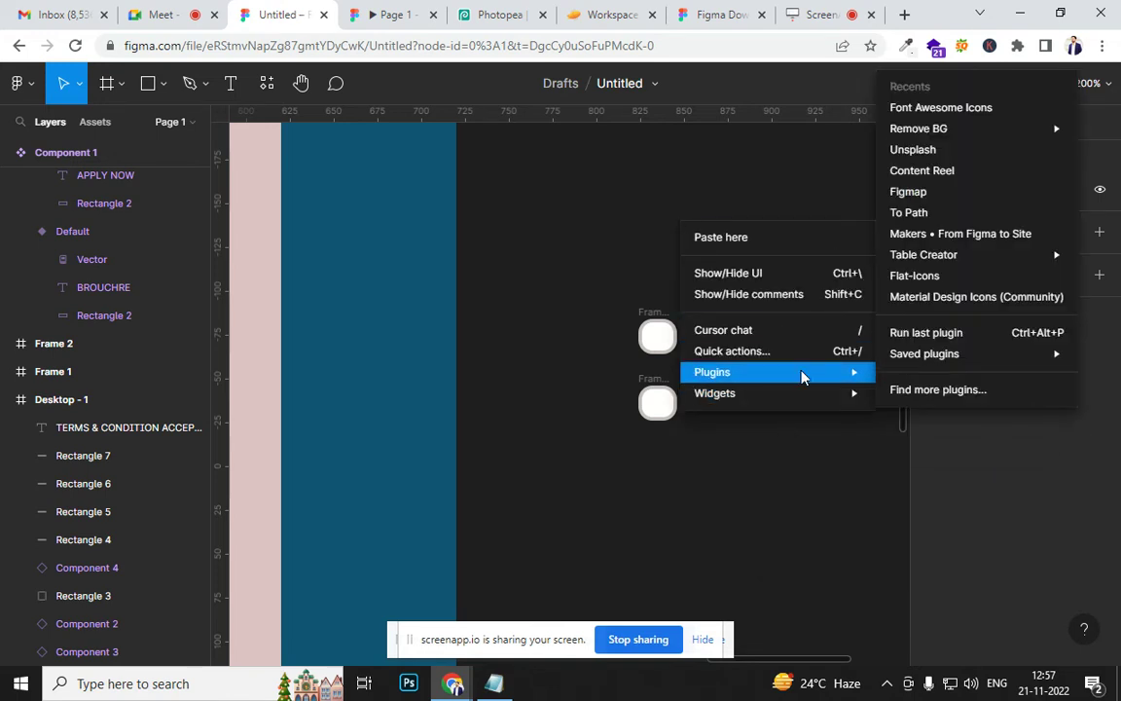
Search the available plugins for ICON and run Material Design Icons (Community)
left_click(967, 390)
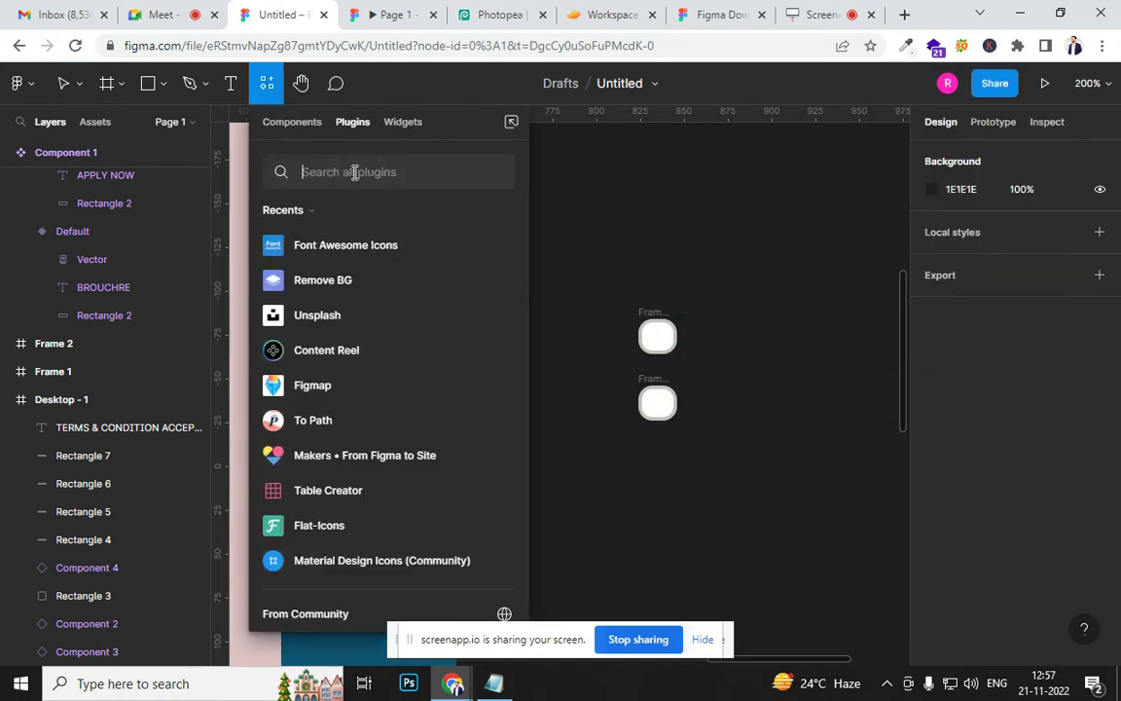
type("ICON")
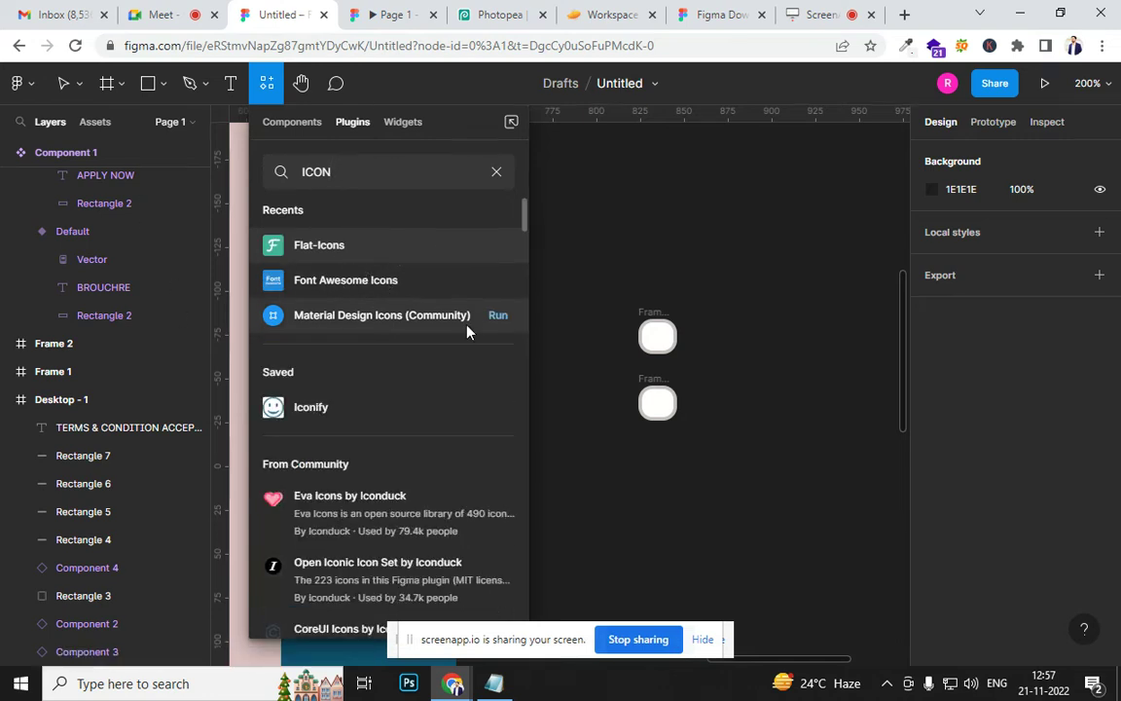
left_click(496, 316)
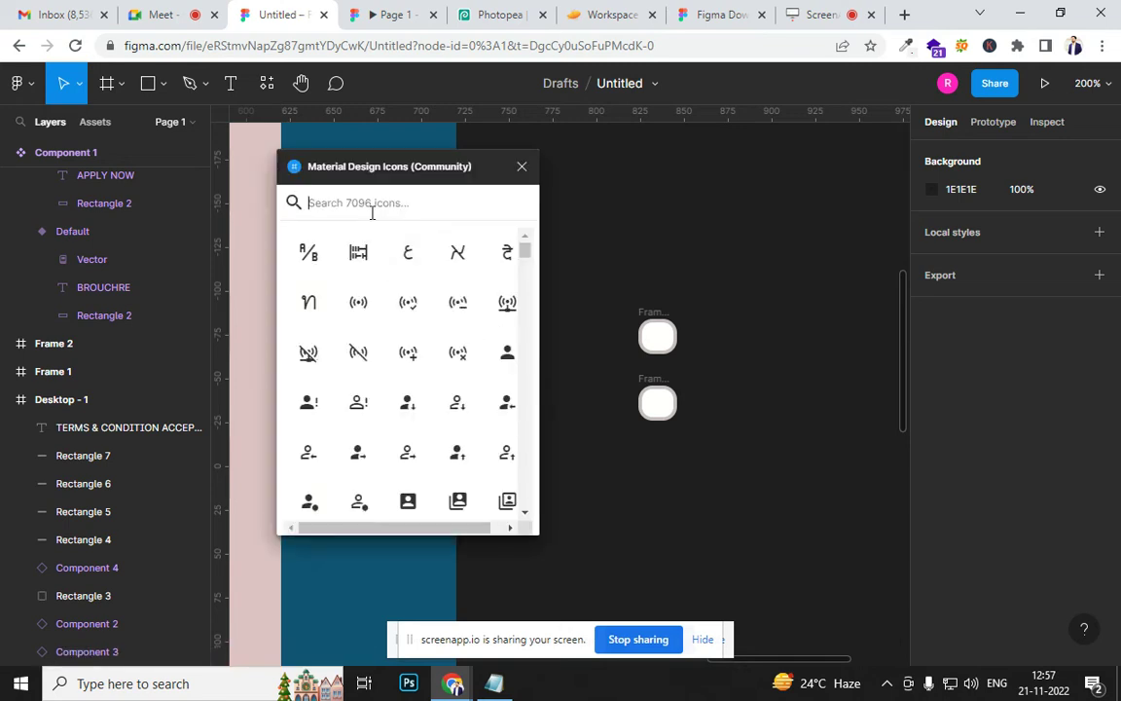
Search the Material Design icon library for YES, and replace that search term with TICK
type("YES")
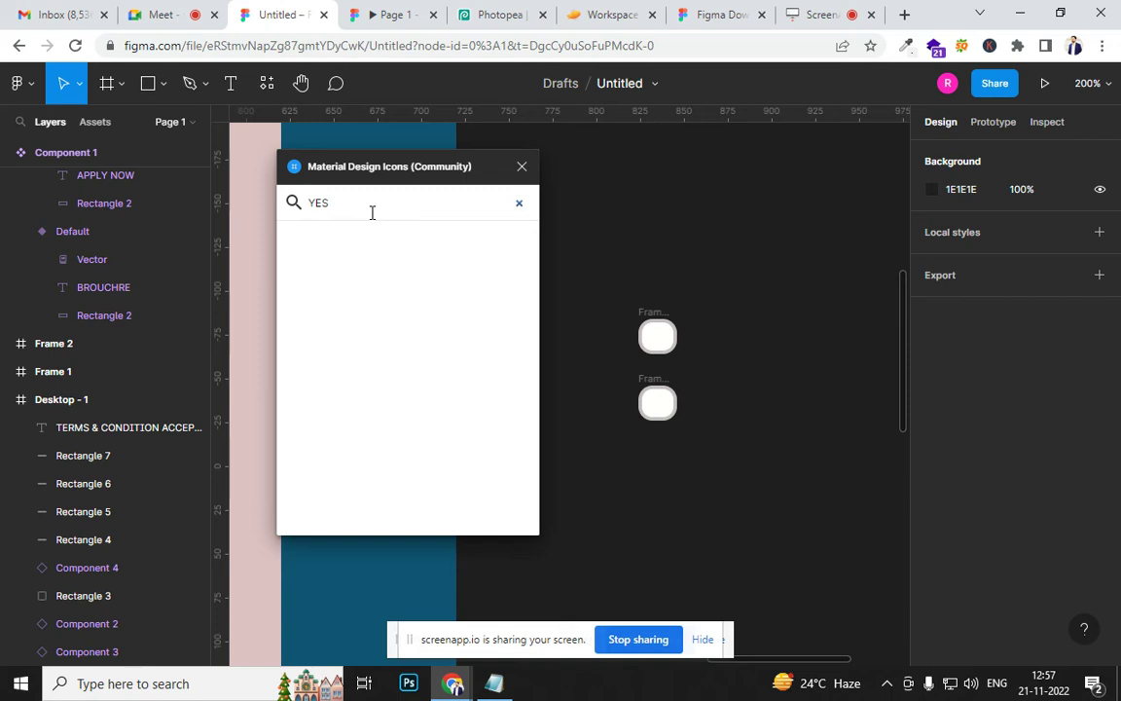
key("BackSpace")
key("BackSpace")
key("BackSpace")
type("TICK")
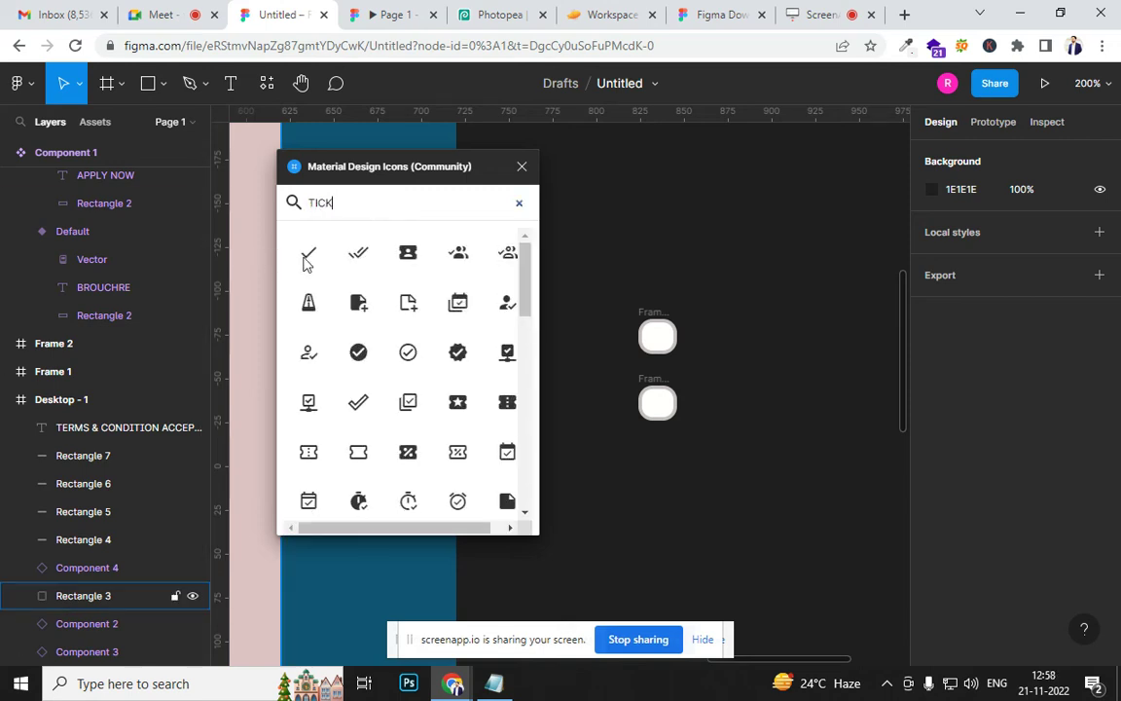
left_click(357, 256)
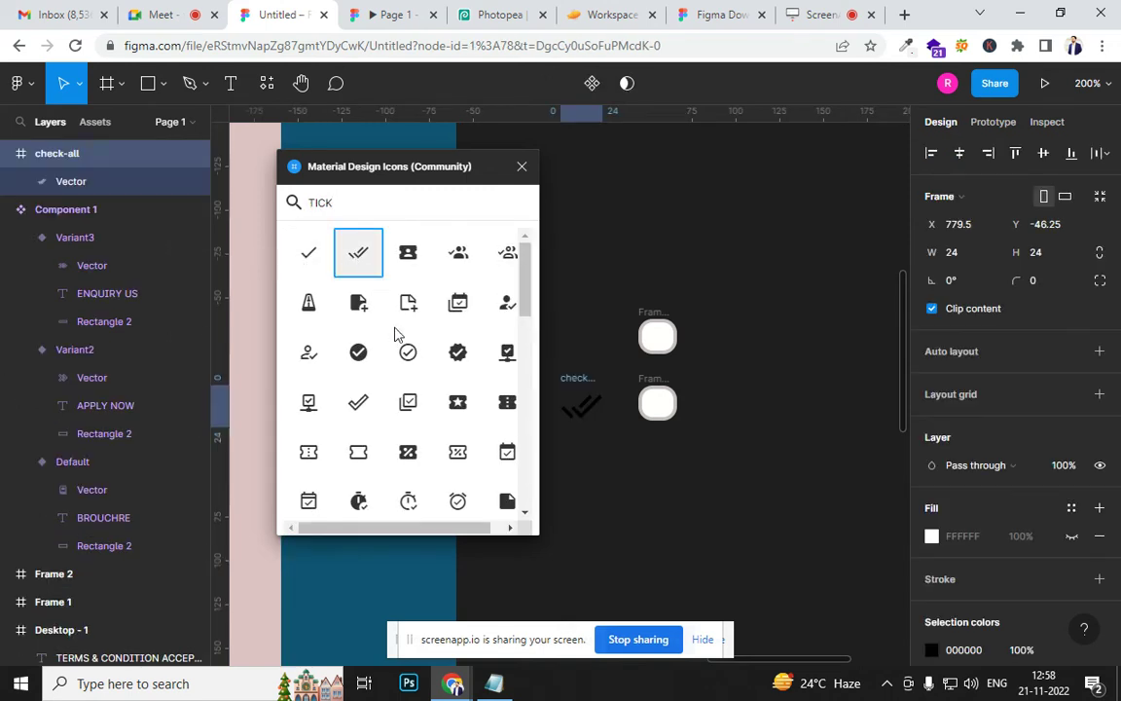
left_click(603, 476)
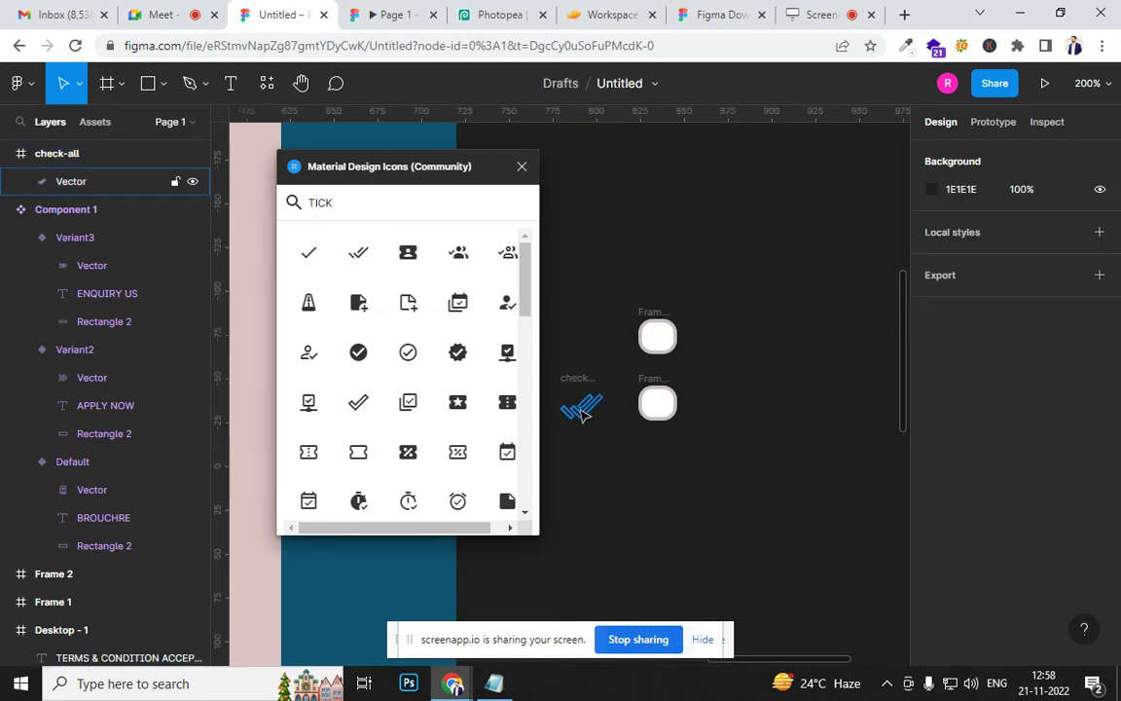
left_click_drag(581, 406, 662, 407)
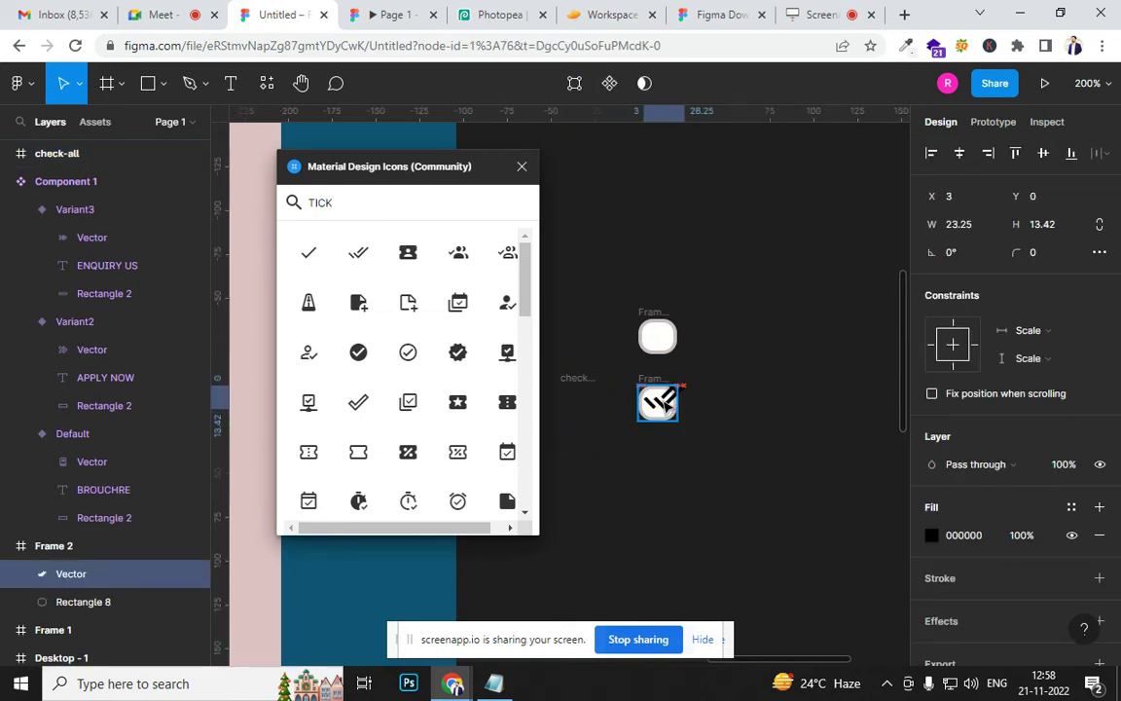
key("Delete")
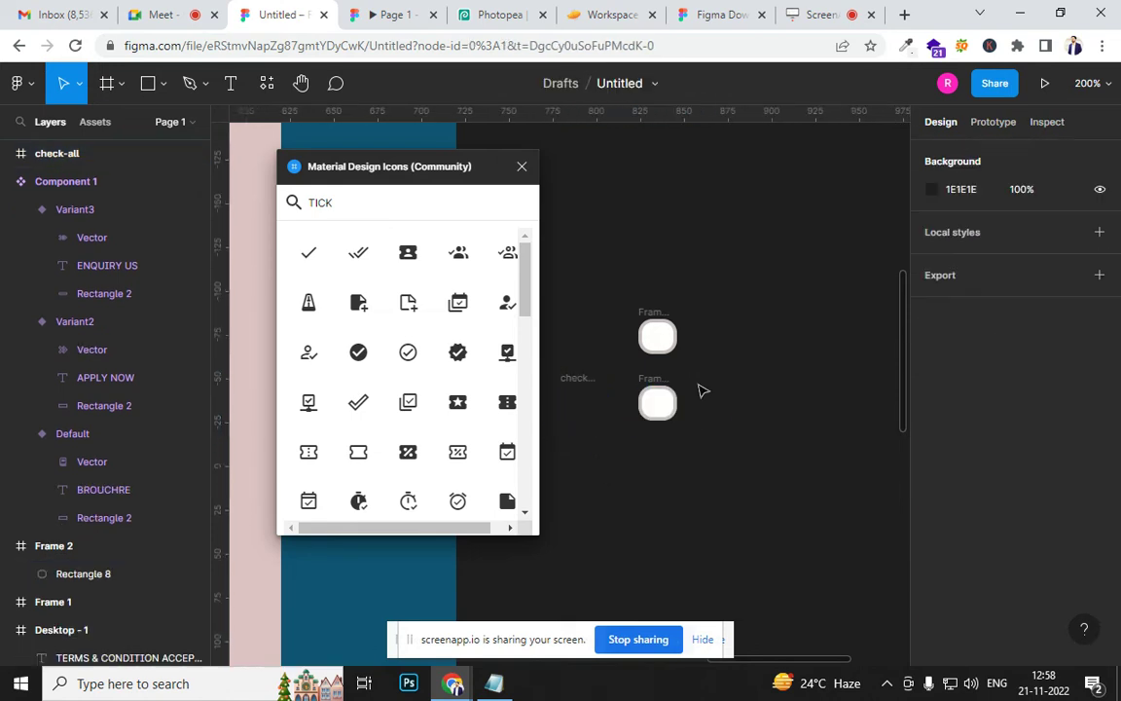
left_click(594, 389)
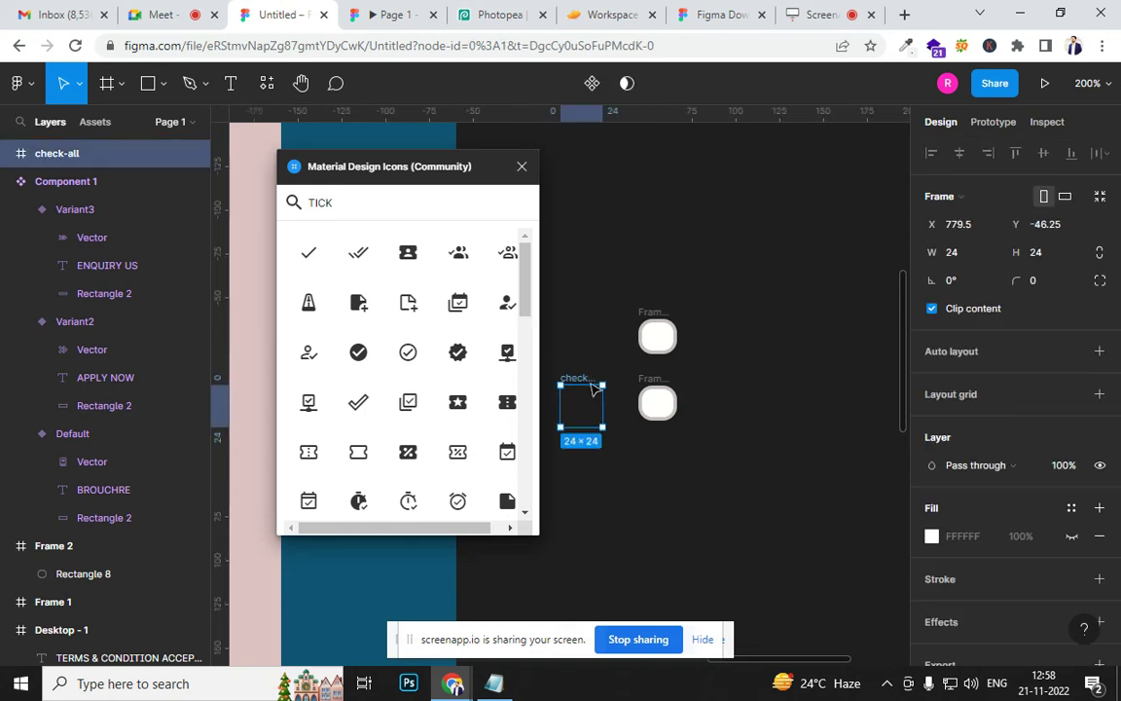
key("Delete")
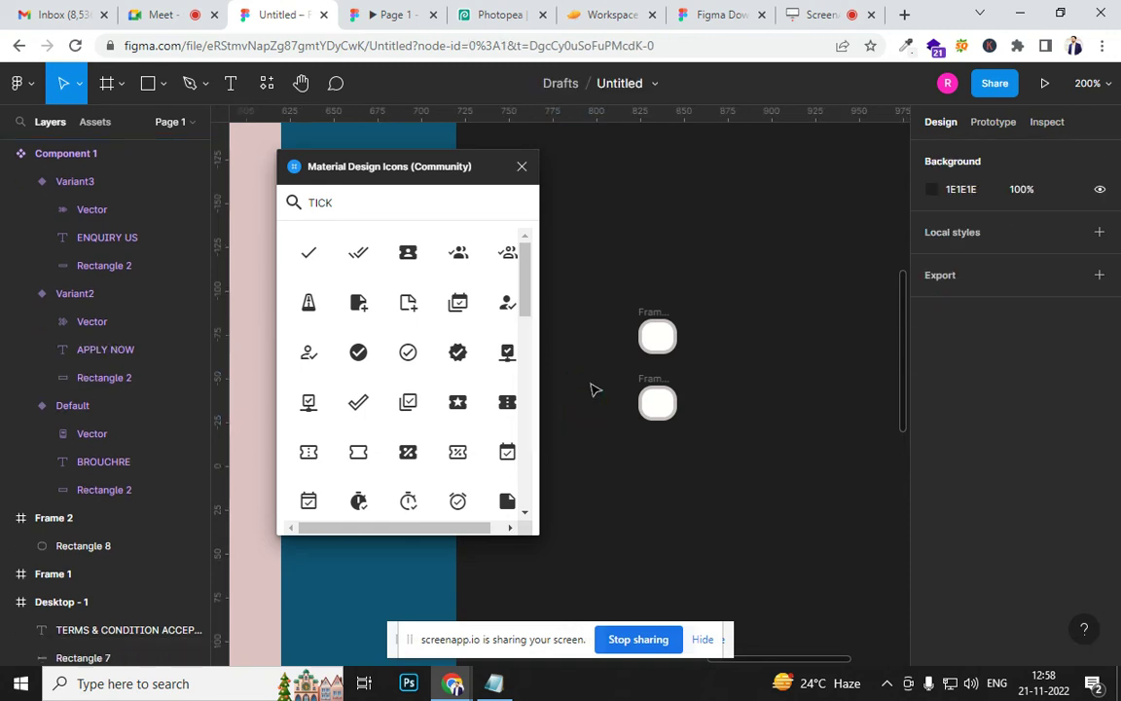
Insert the single check icon, place it over the lower checkbox inside Frame 2, and nudge it up 3 px
left_click(315, 263)
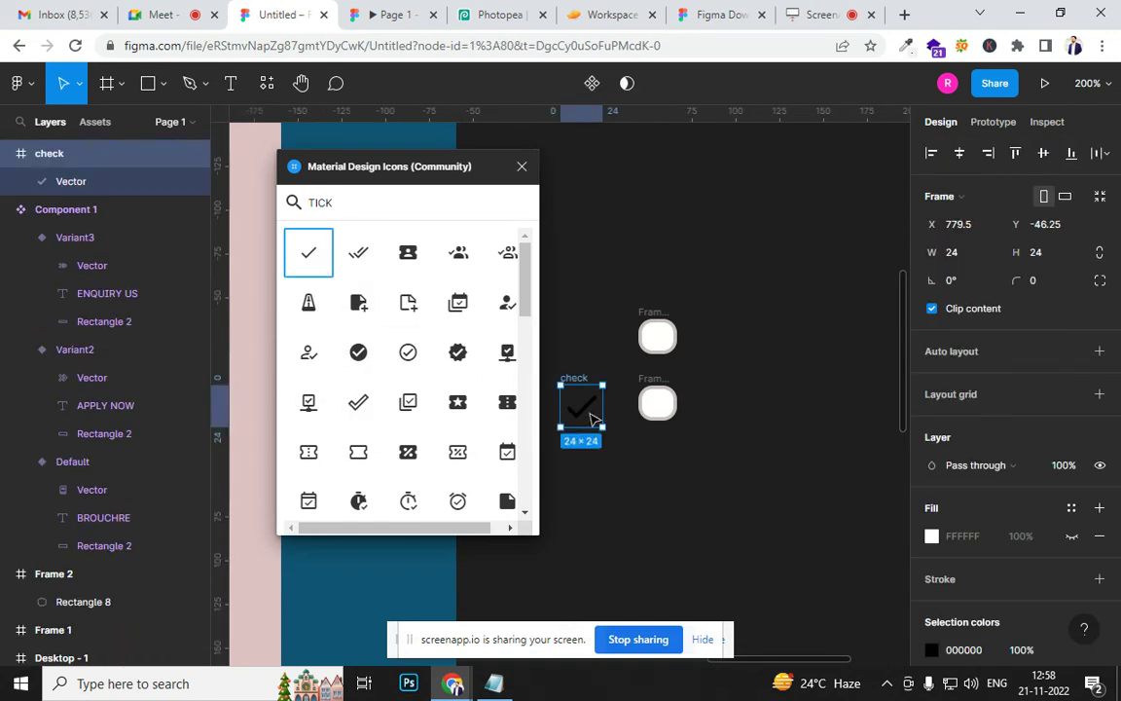
left_click_drag(598, 419, 668, 414)
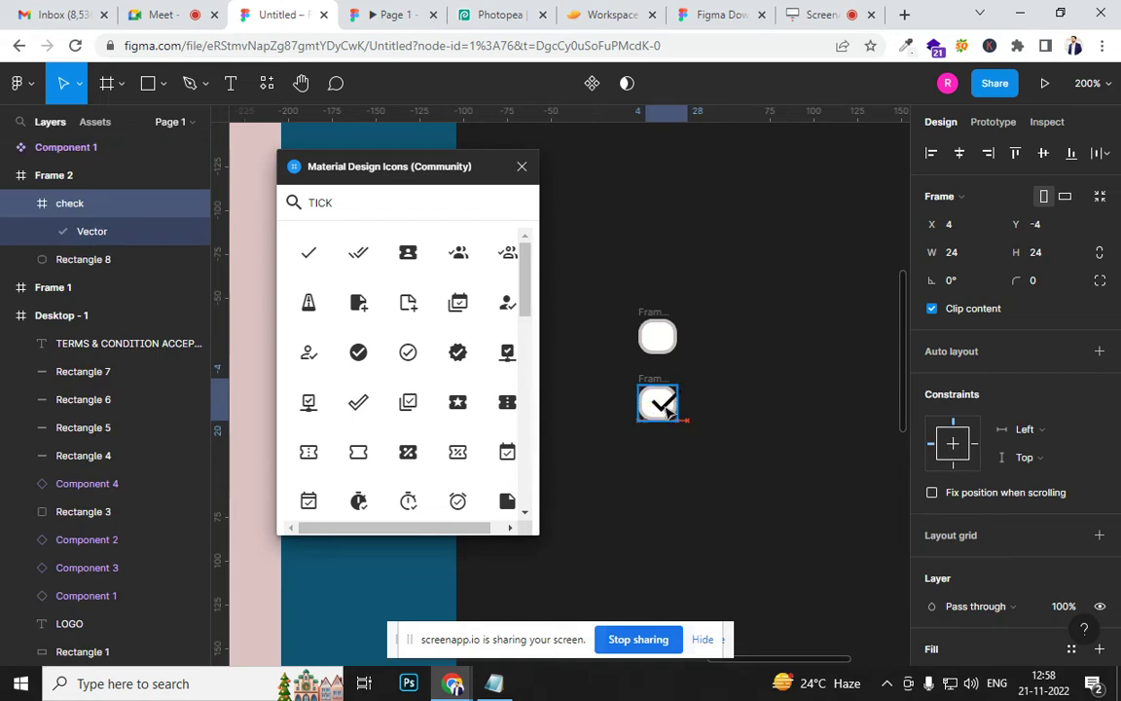
key("Up")
key("Up")
key("Up")
left_click(601, 428)
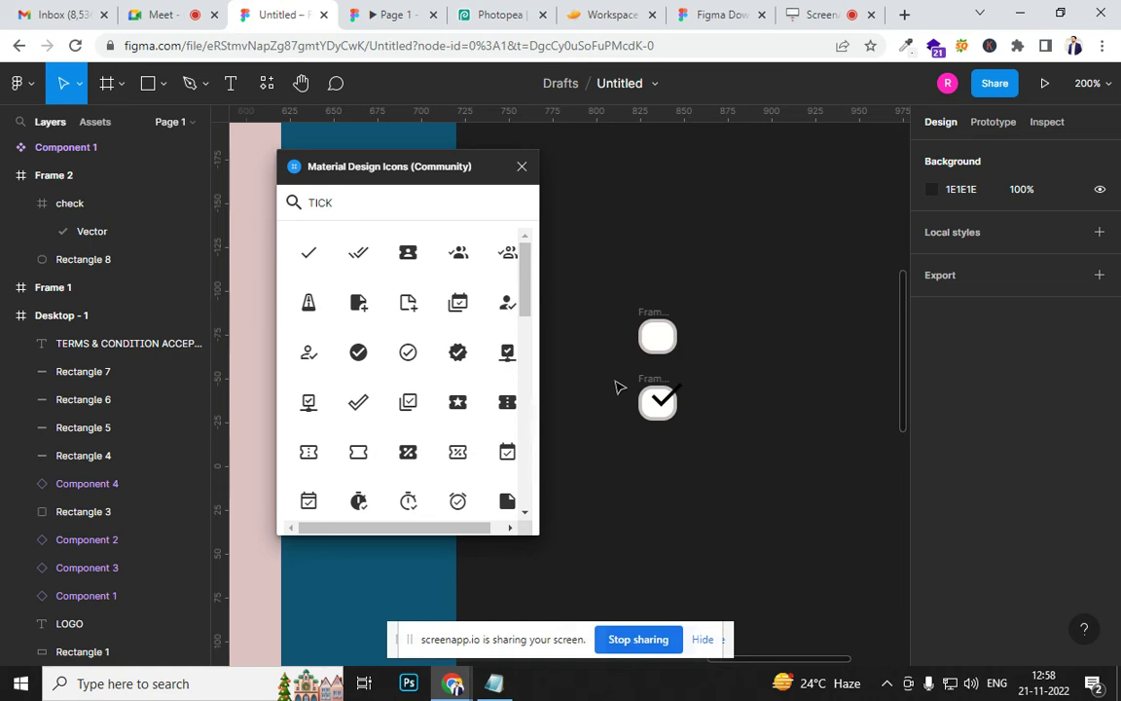
Turn Frame 2 with the tick and the empty Frame 1 into two separate components
left_click(658, 327)
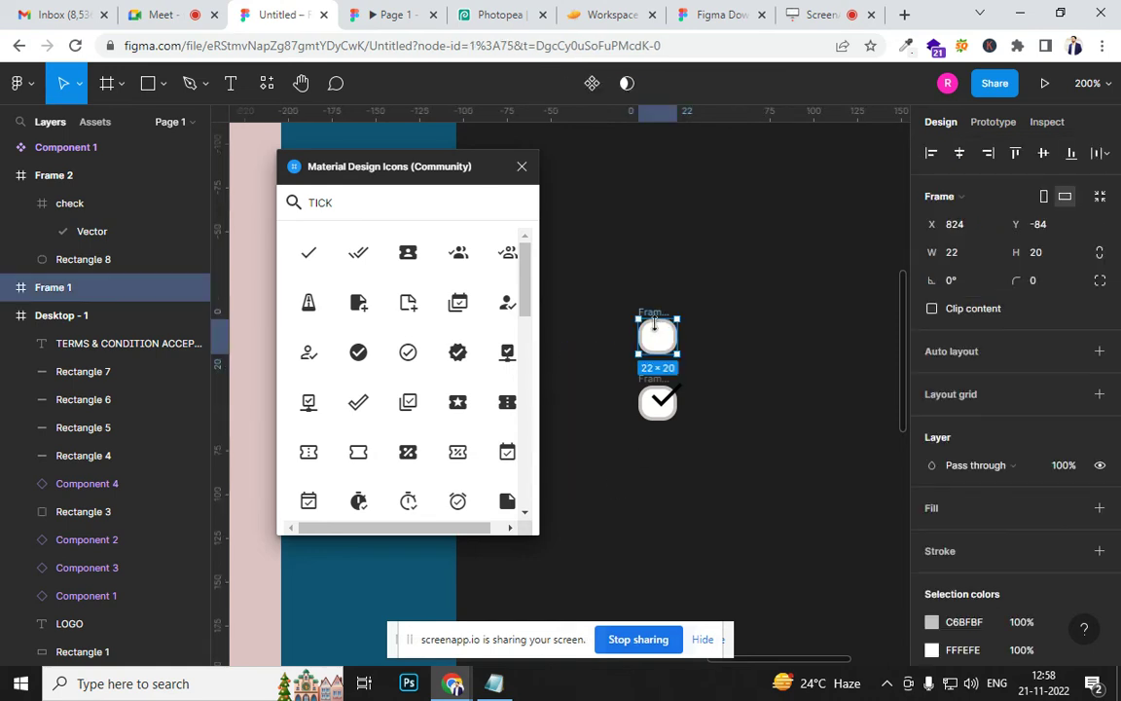
left_click(660, 387)
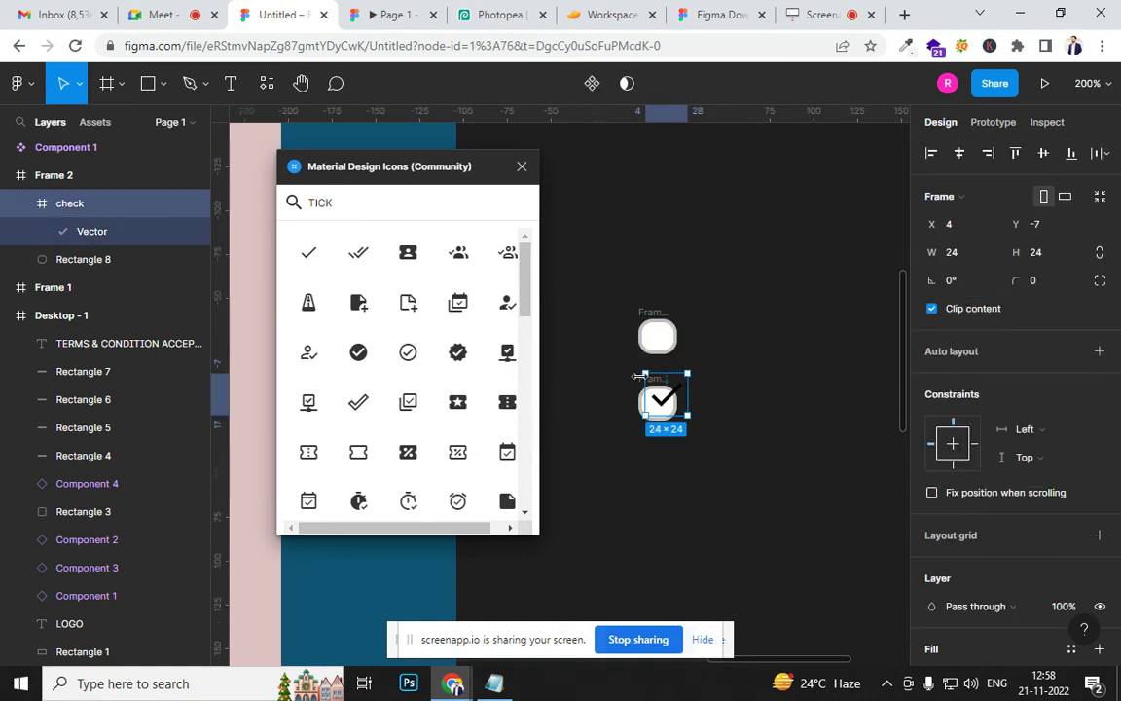
left_click(628, 379)
left_click(652, 388)
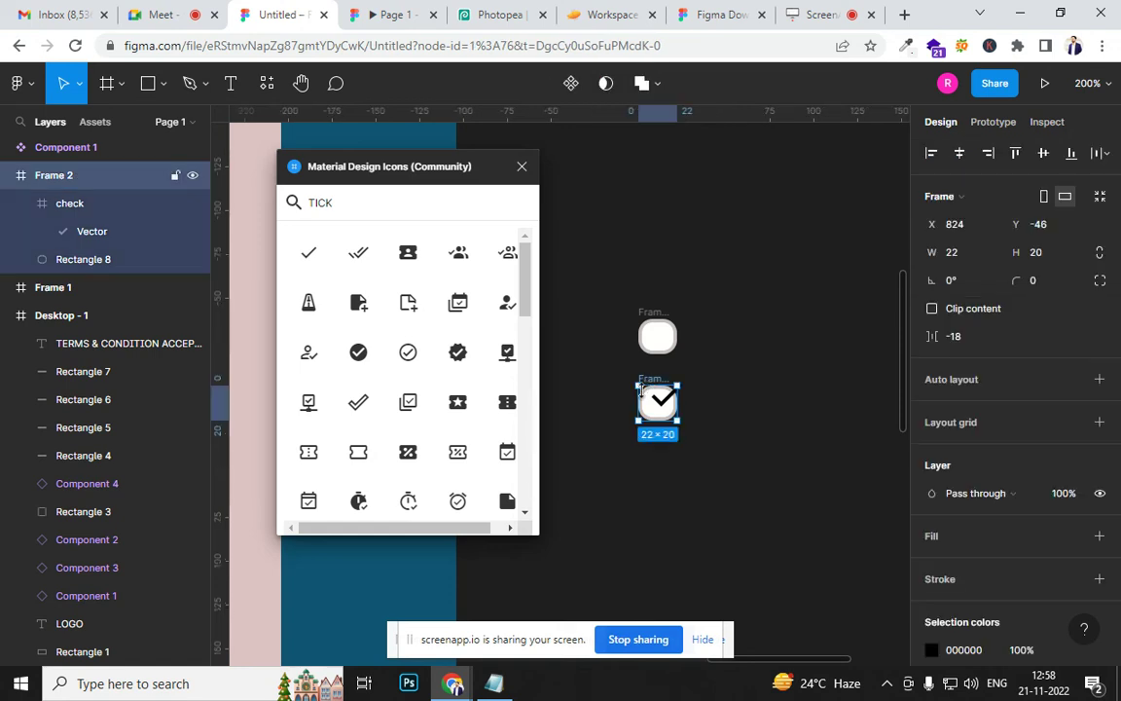
left_click(9, 175)
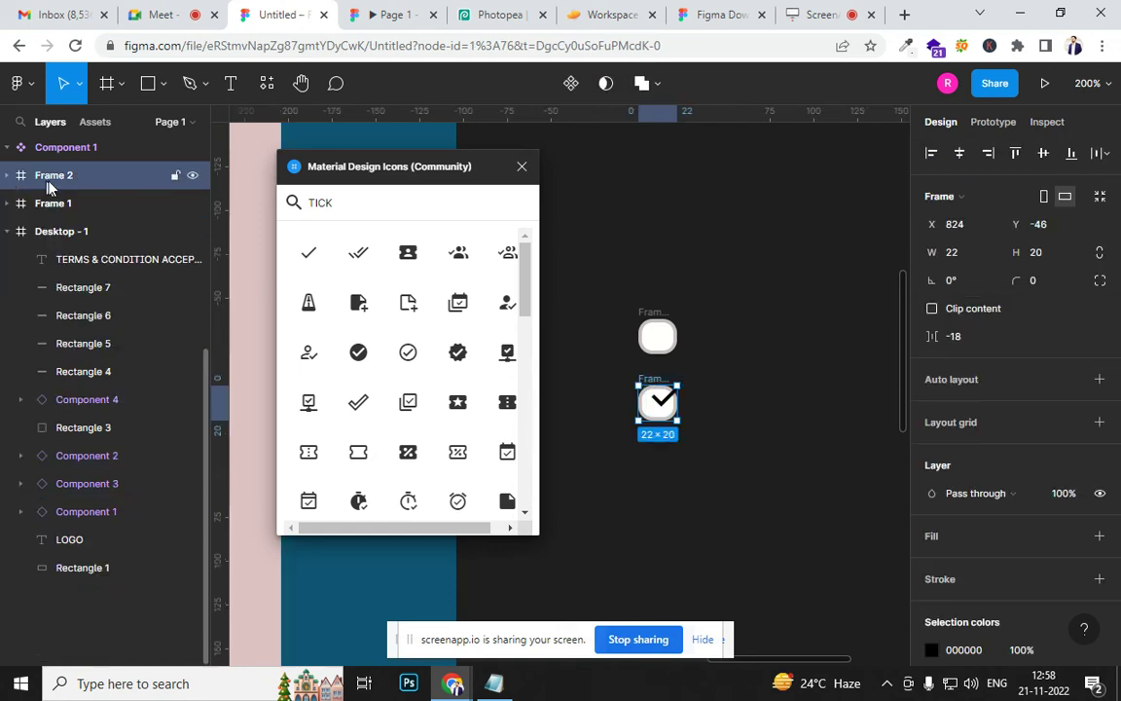
left_click(647, 313)
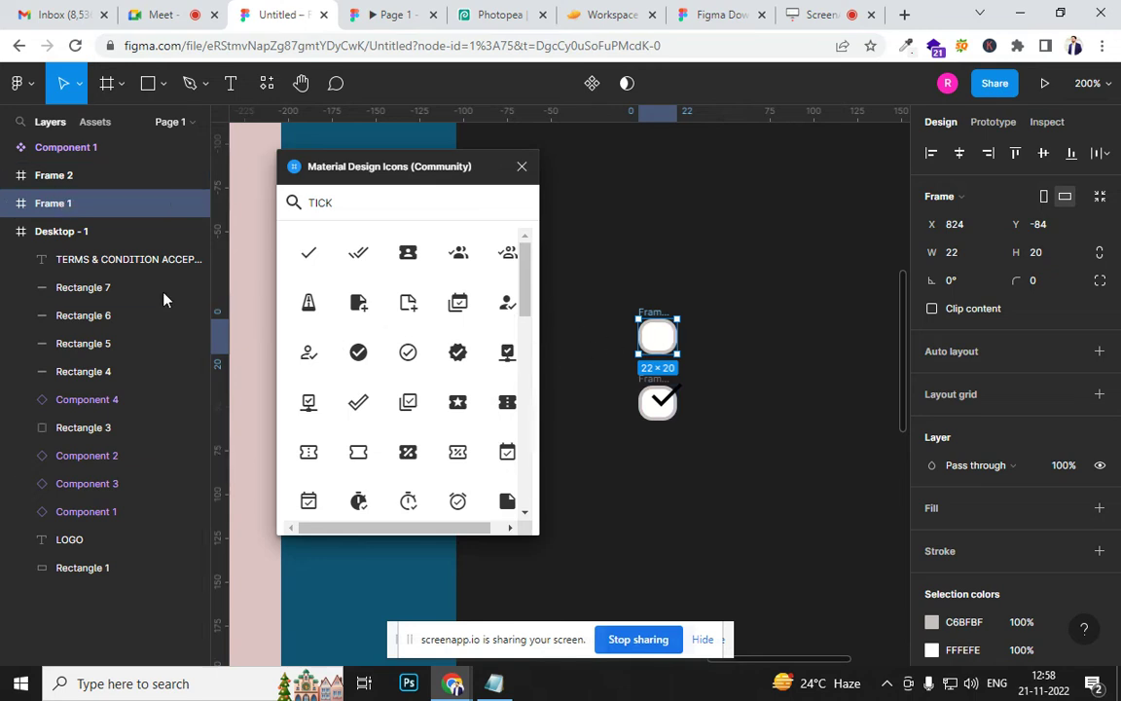
left_click(57, 177)
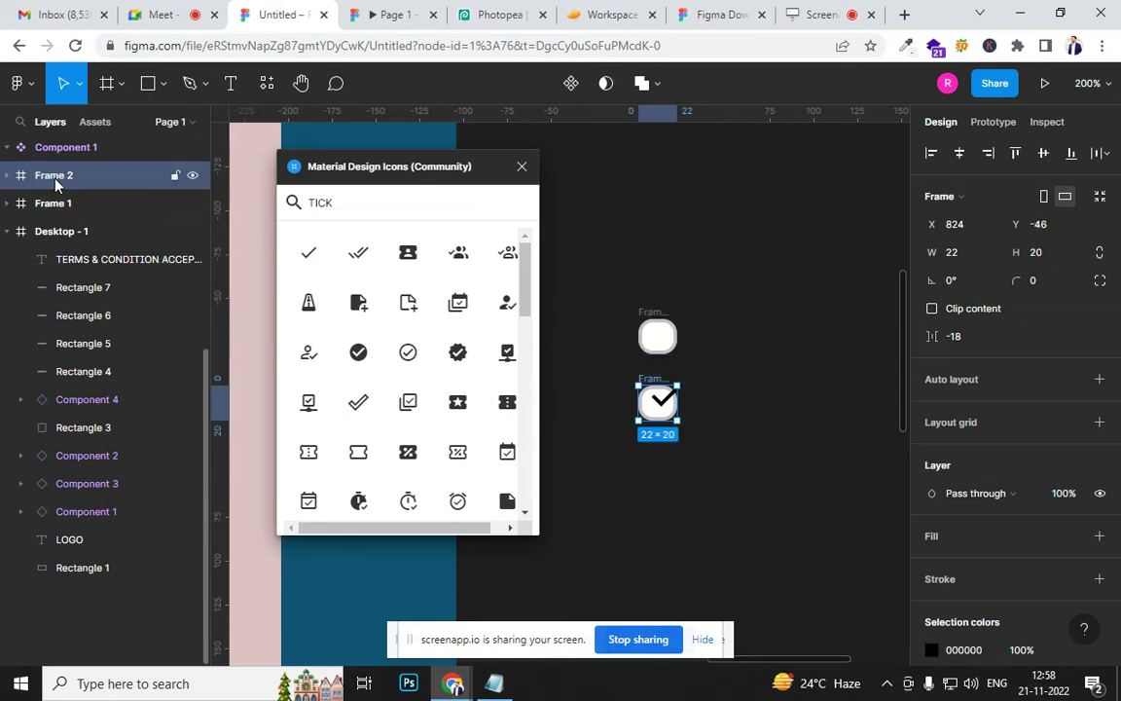
key("ctrl+alt+k")
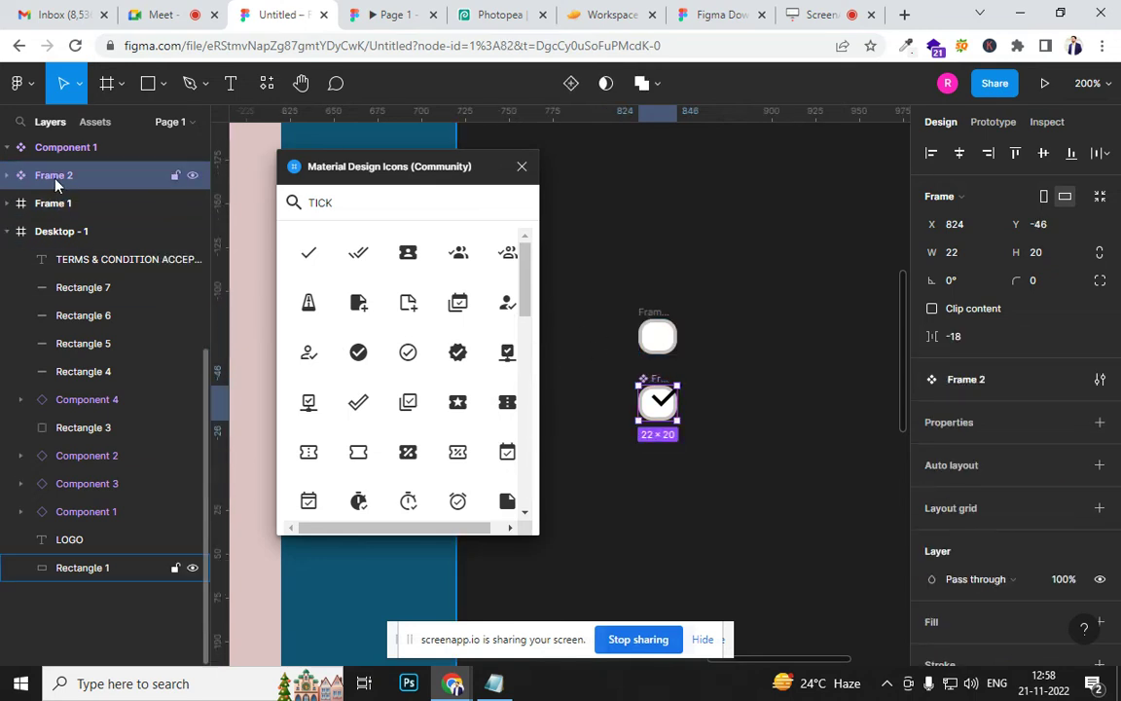
left_click(60, 204)
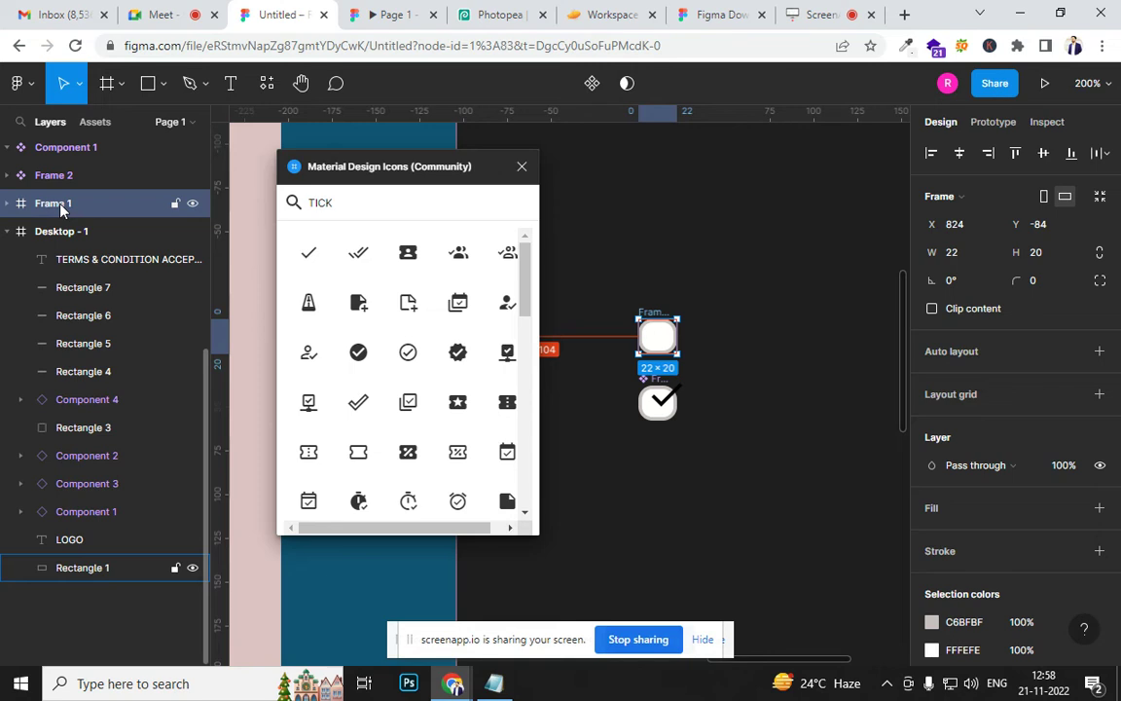
key("ctrl+alt+k")
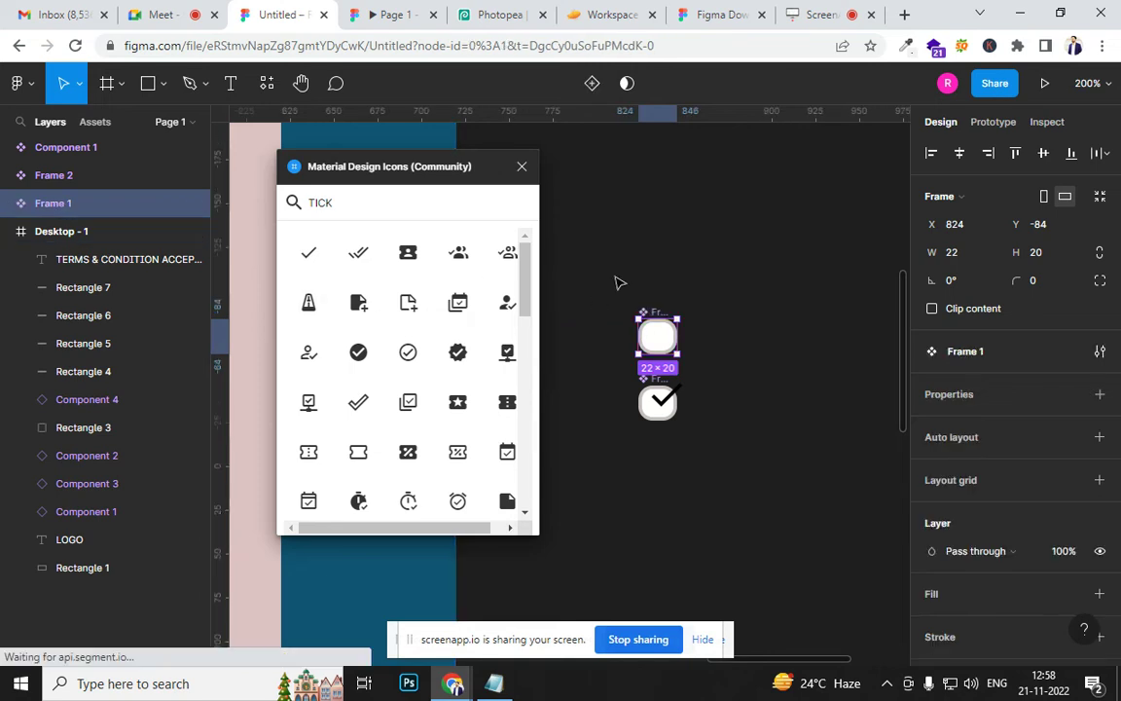
Combine the two checkbox components as variants of one component and close the icon plugin
left_click_drag(598, 264, 736, 475)
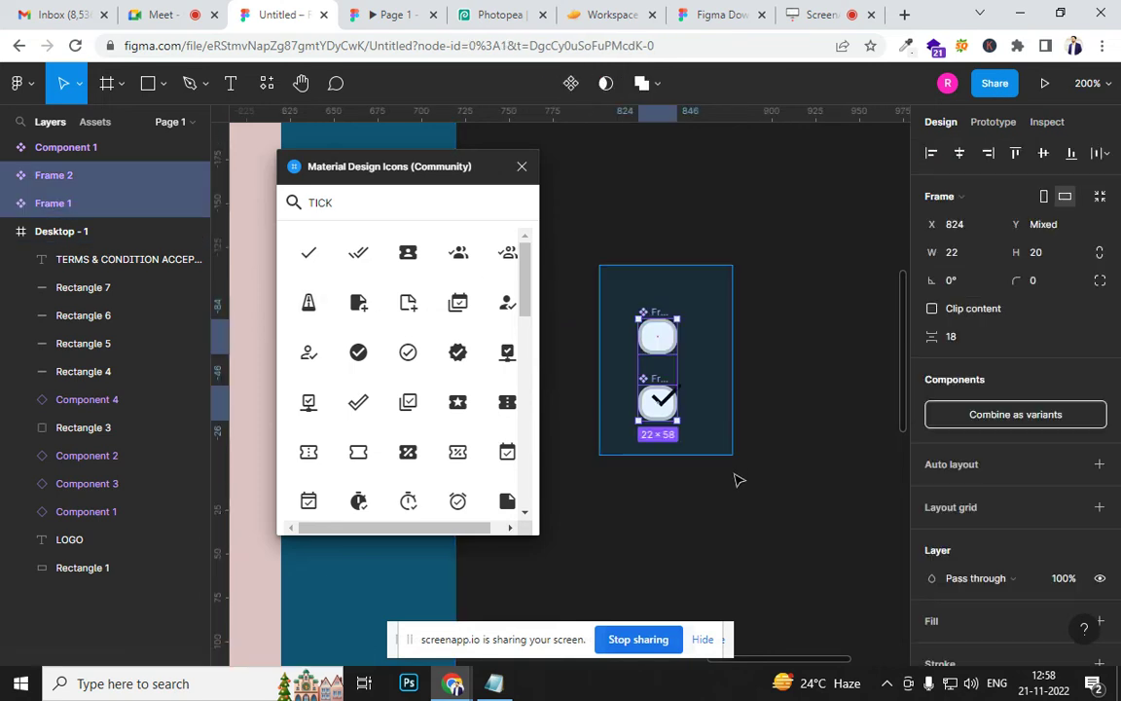
left_click(1013, 415)
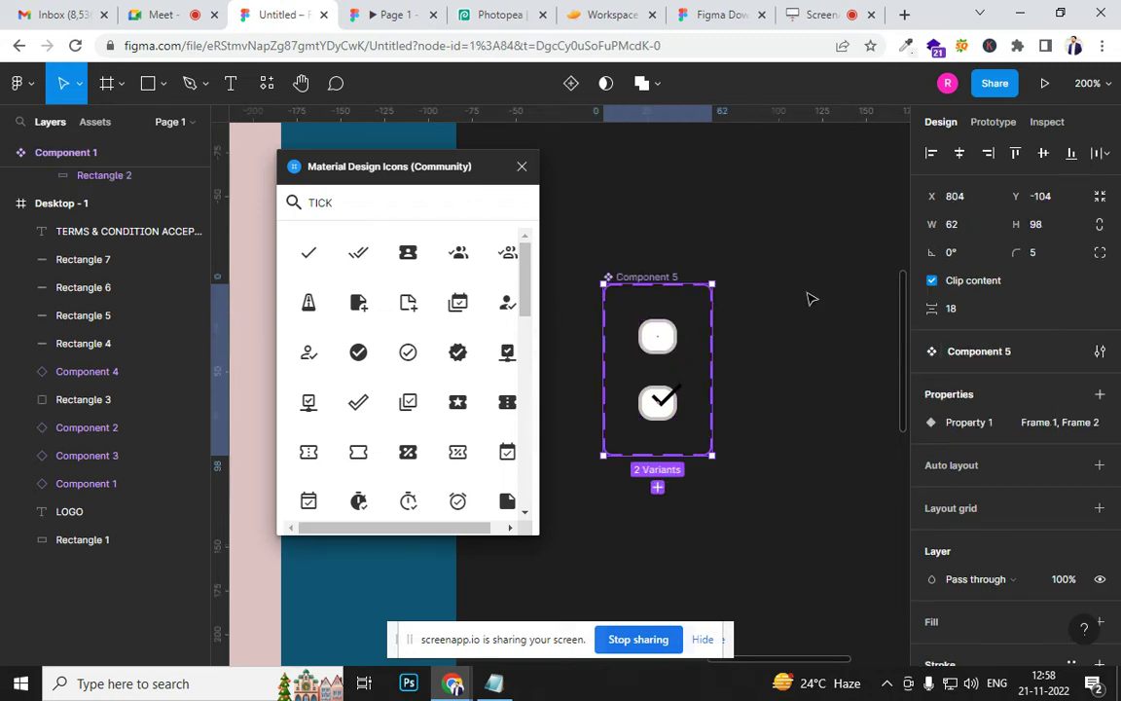
left_click(779, 340)
left_click(522, 167)
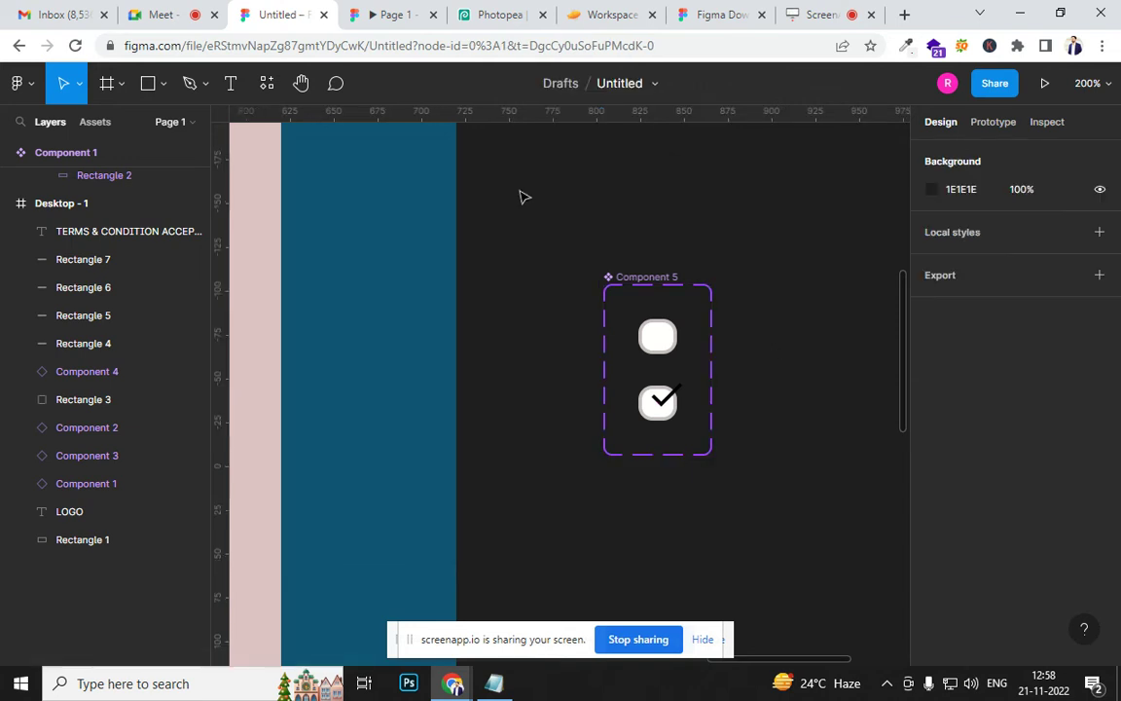
Add on-click Change to interactions with Instant animation from the empty checkbox variant to the ticked one and back
left_click(667, 342)
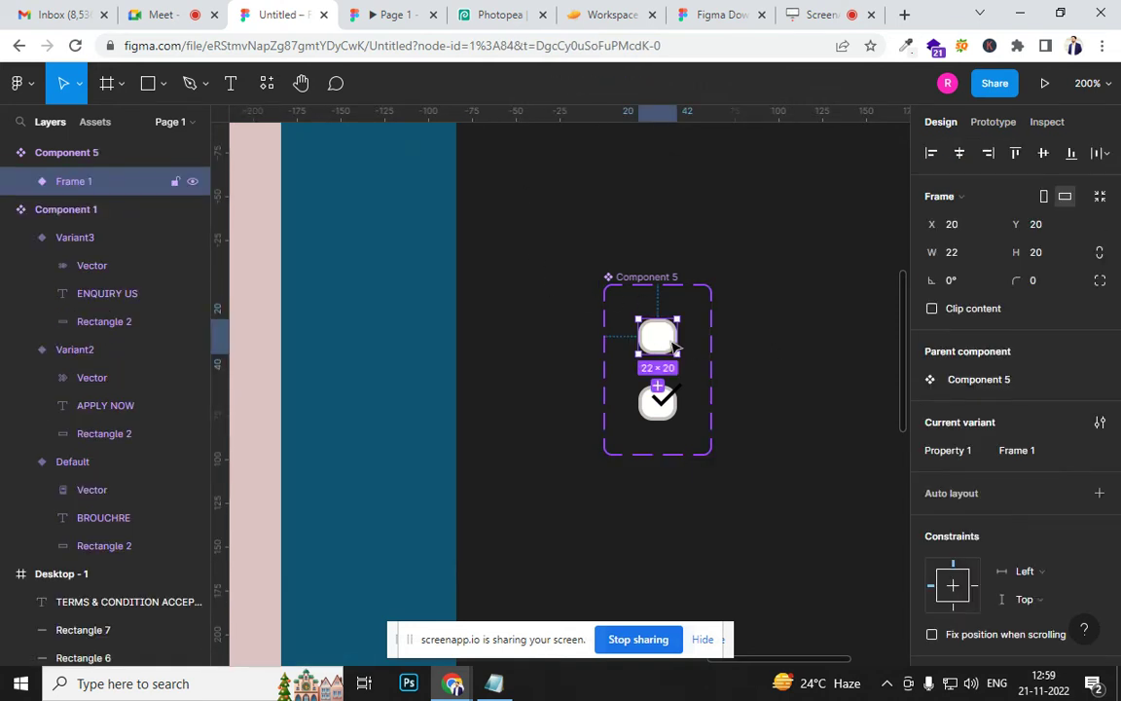
left_click(990, 126)
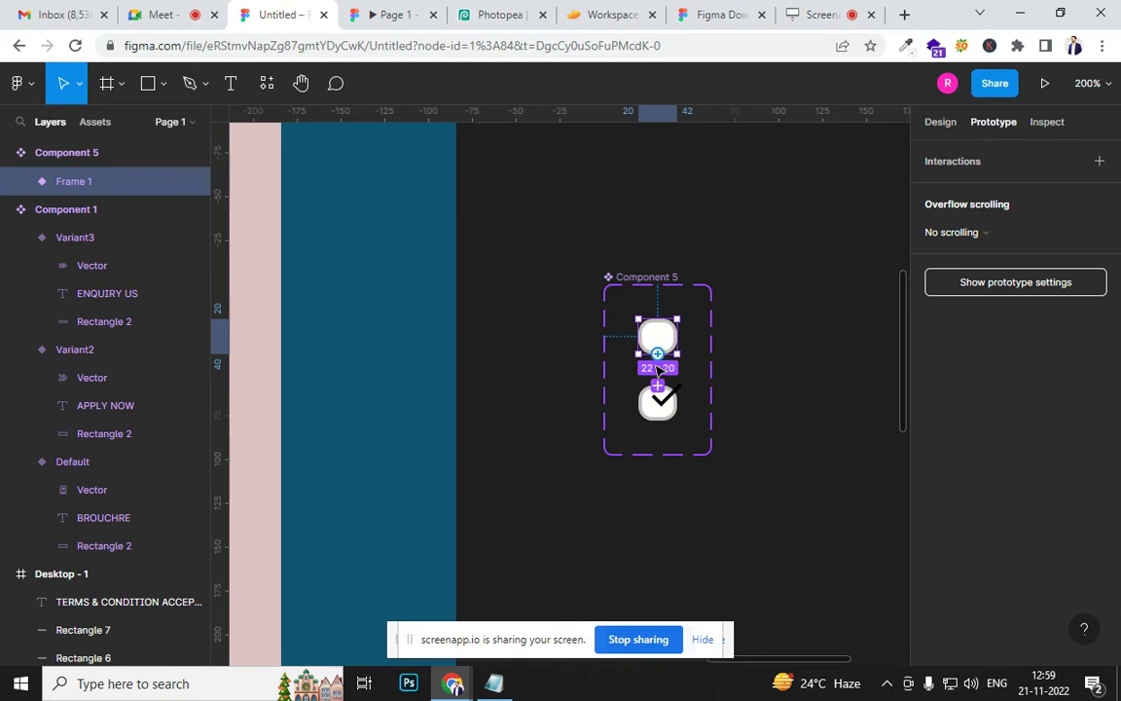
left_click_drag(658, 355, 658, 399)
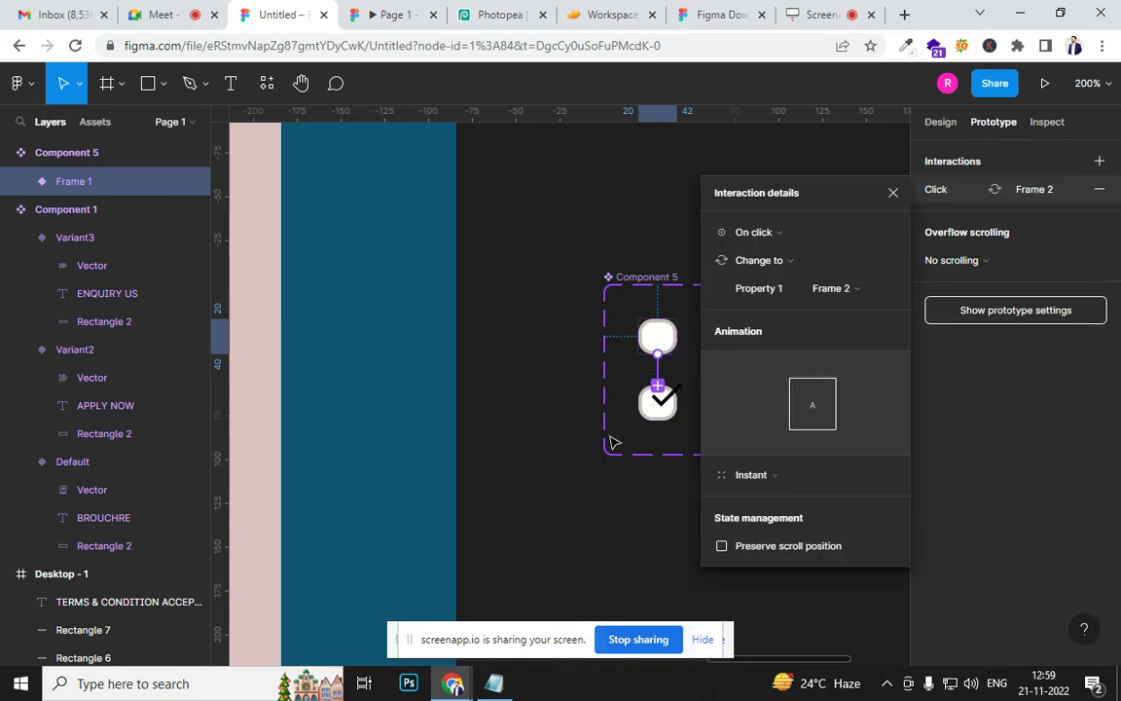
left_click(657, 418)
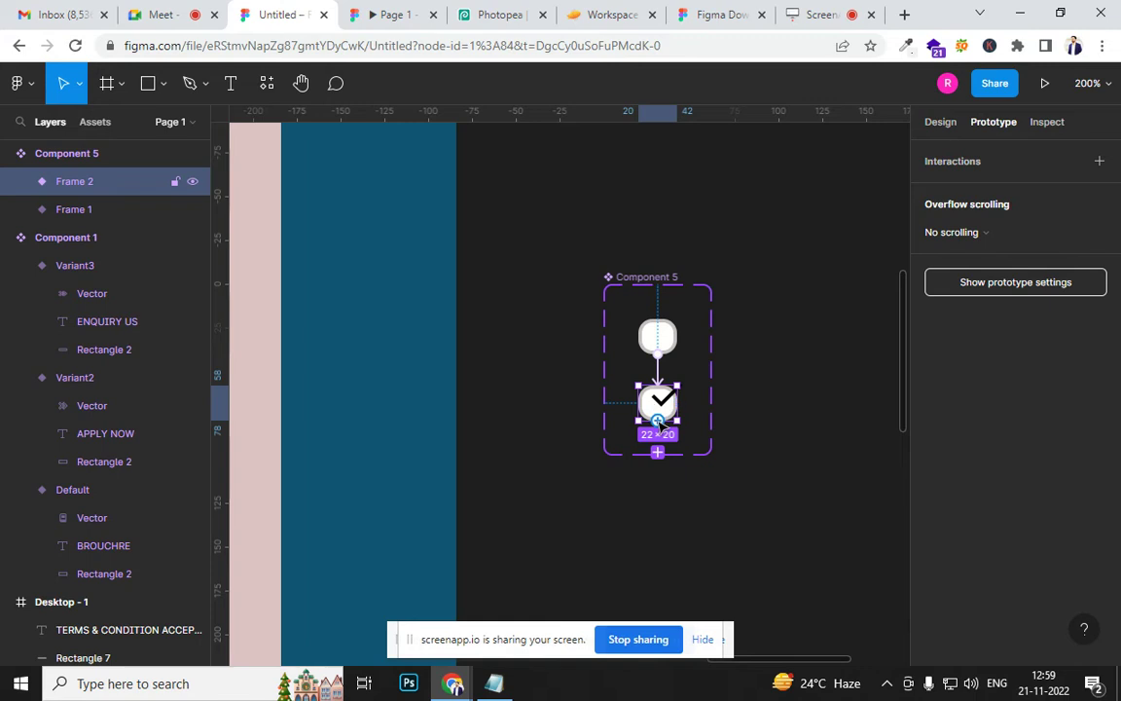
left_click_drag(658, 420, 658, 338)
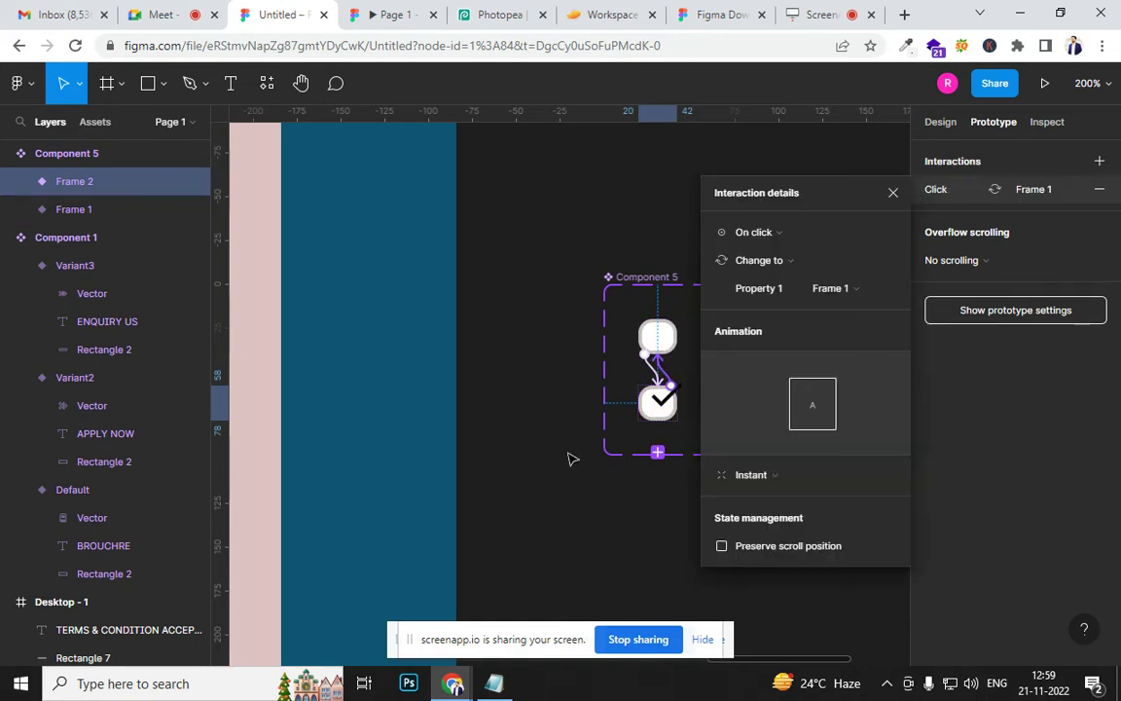
left_click(892, 192)
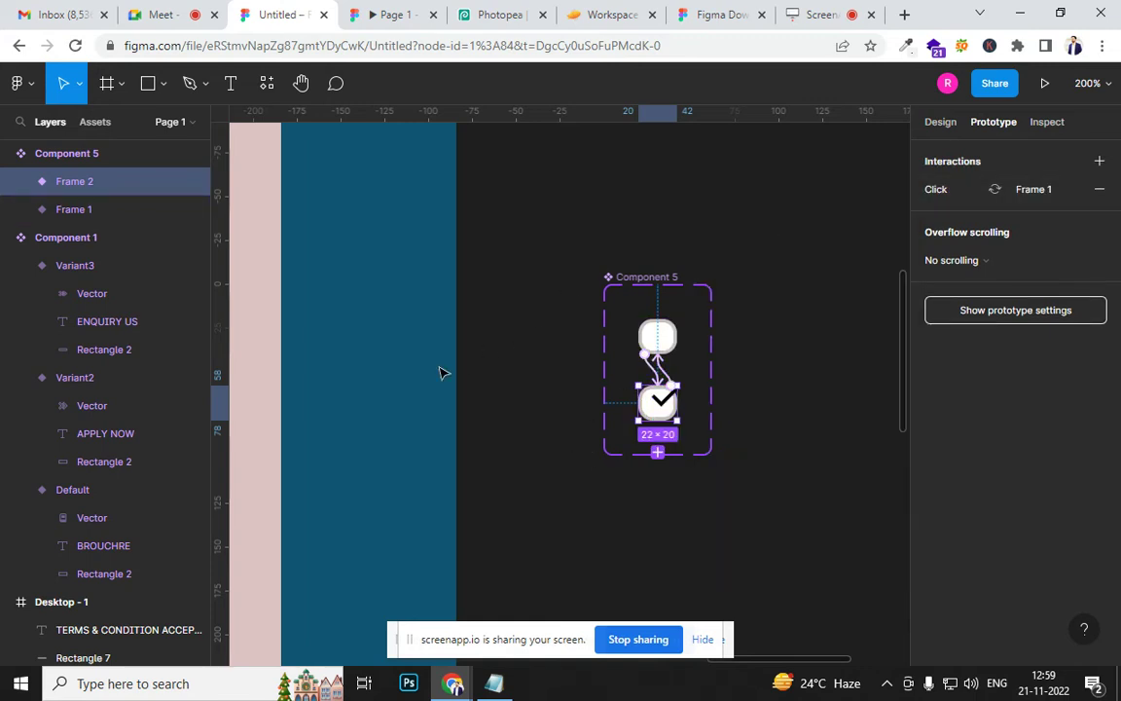
Place an instance of the checkbox component in front of the TERMS & CONDITION ACCEPT OR NOT text on the form
left_click_drag(245, 382, 881, 368)
left_click_drag(419, 365, 758, 345)
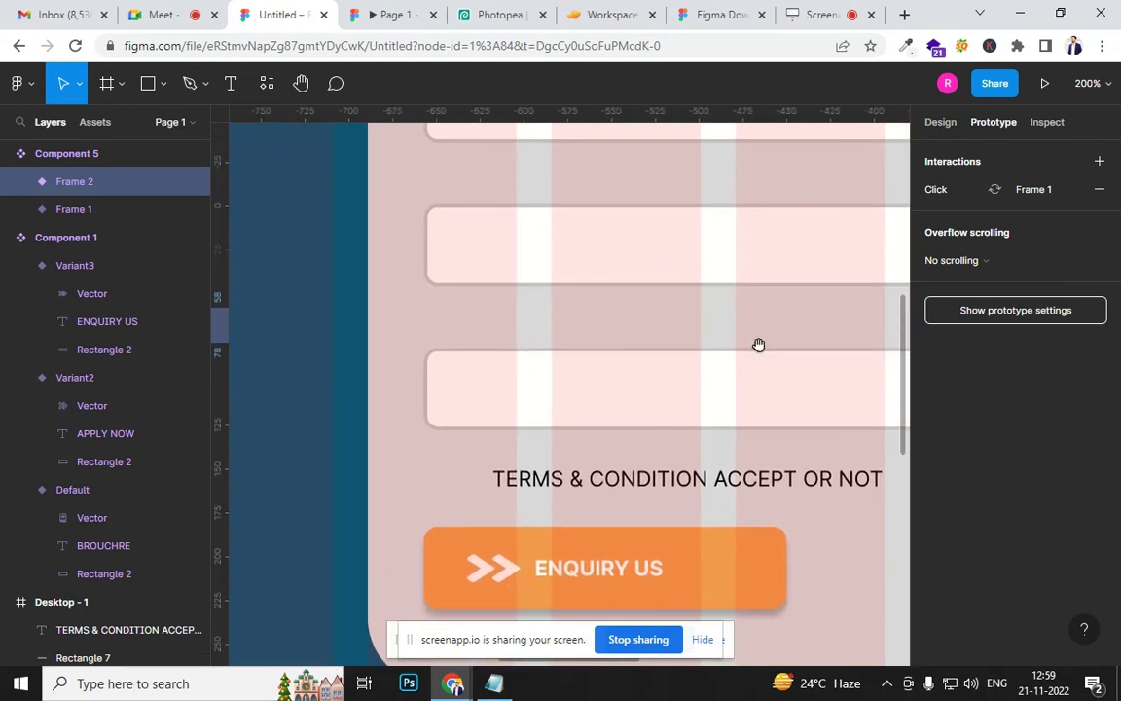
left_click(98, 123)
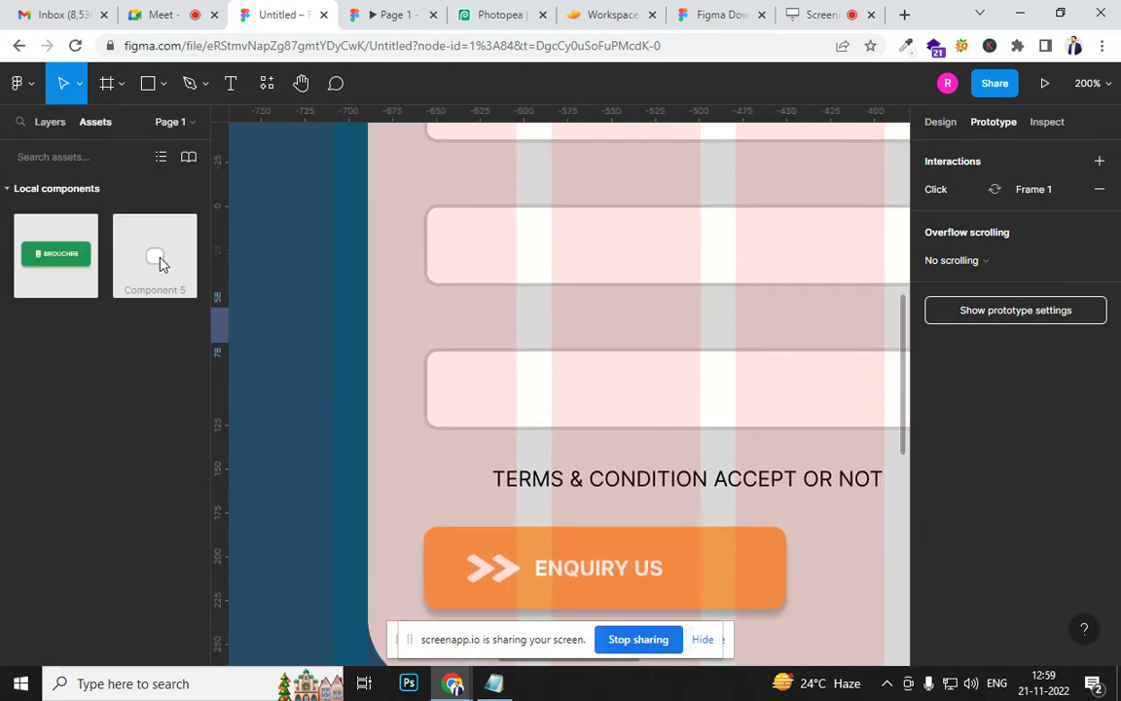
left_click_drag(161, 264, 454, 487)
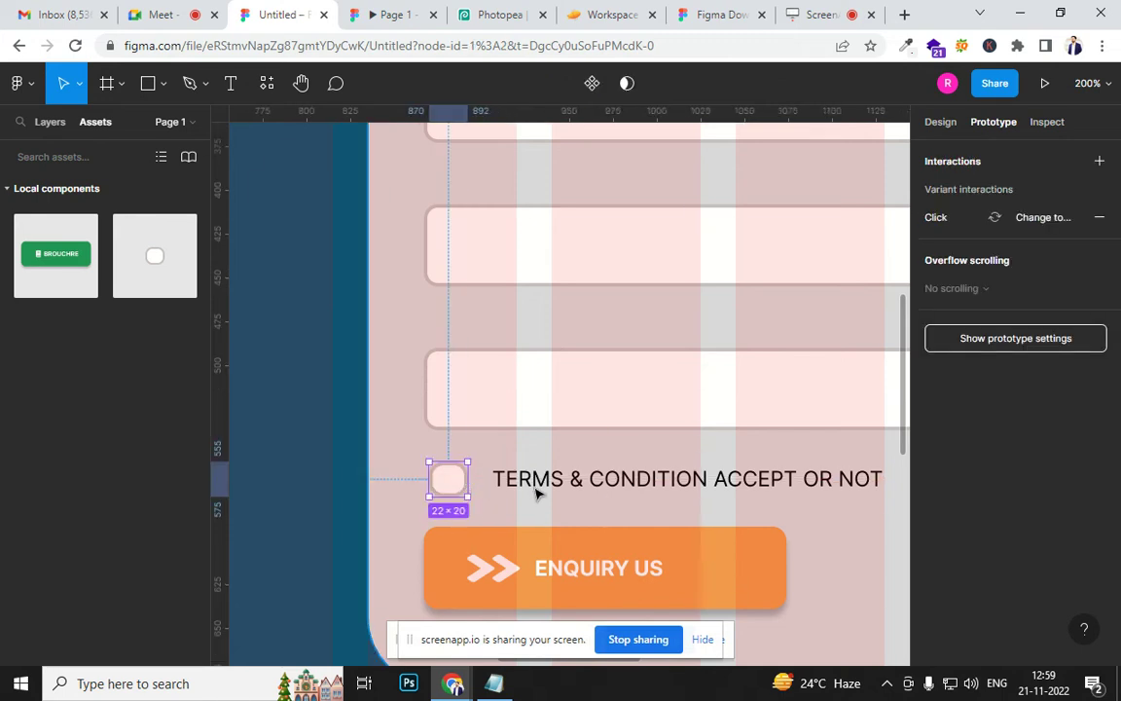
Toggle the terms and conditions checkbox on and off several times in the prototype preview and return to the design file
left_click(398, 15)
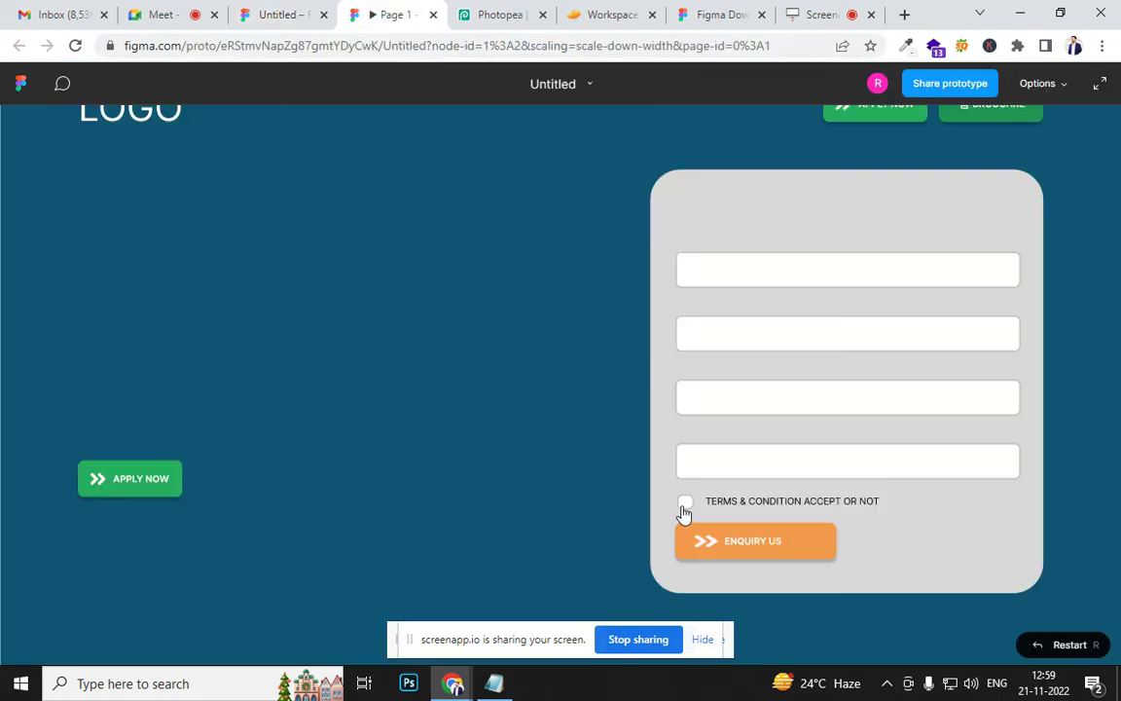
left_click(684, 504)
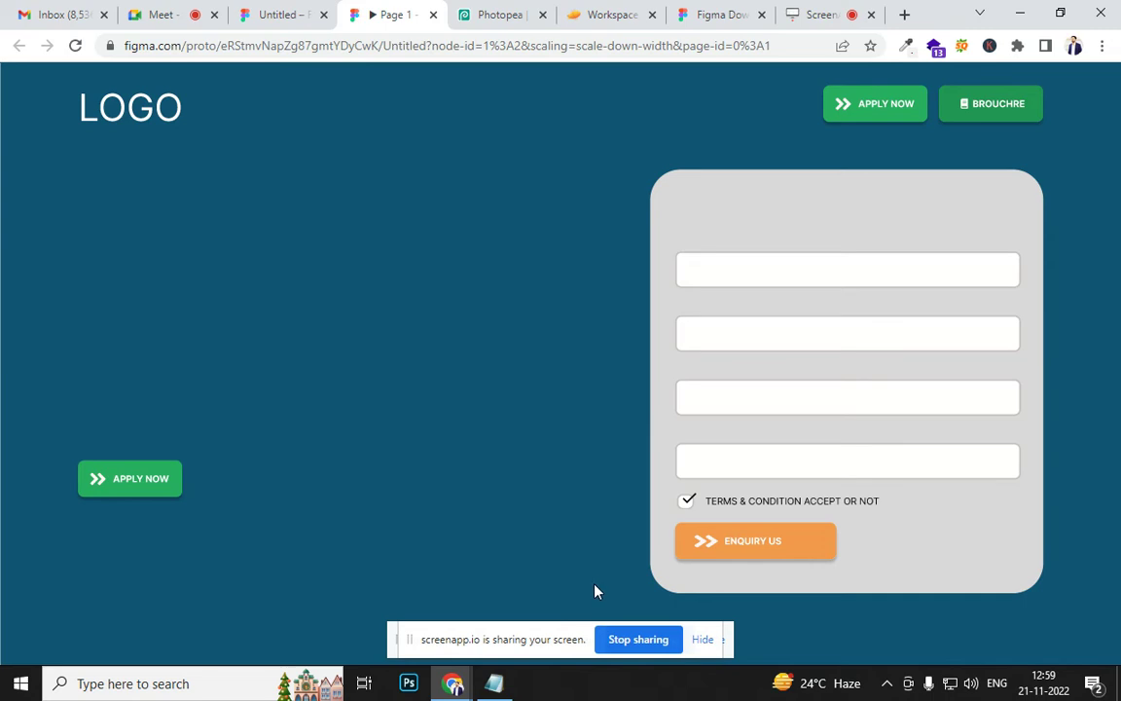
left_click(685, 503)
left_click(685, 503)
left_click(687, 506)
left_click(687, 508)
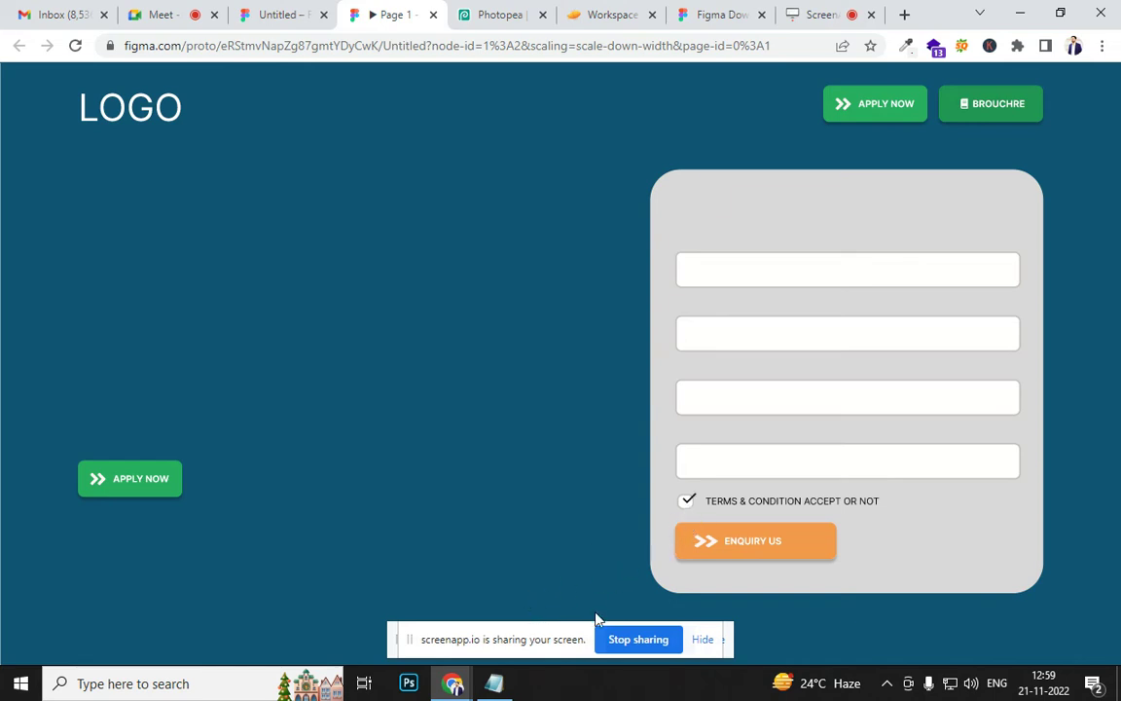
left_click(251, 17)
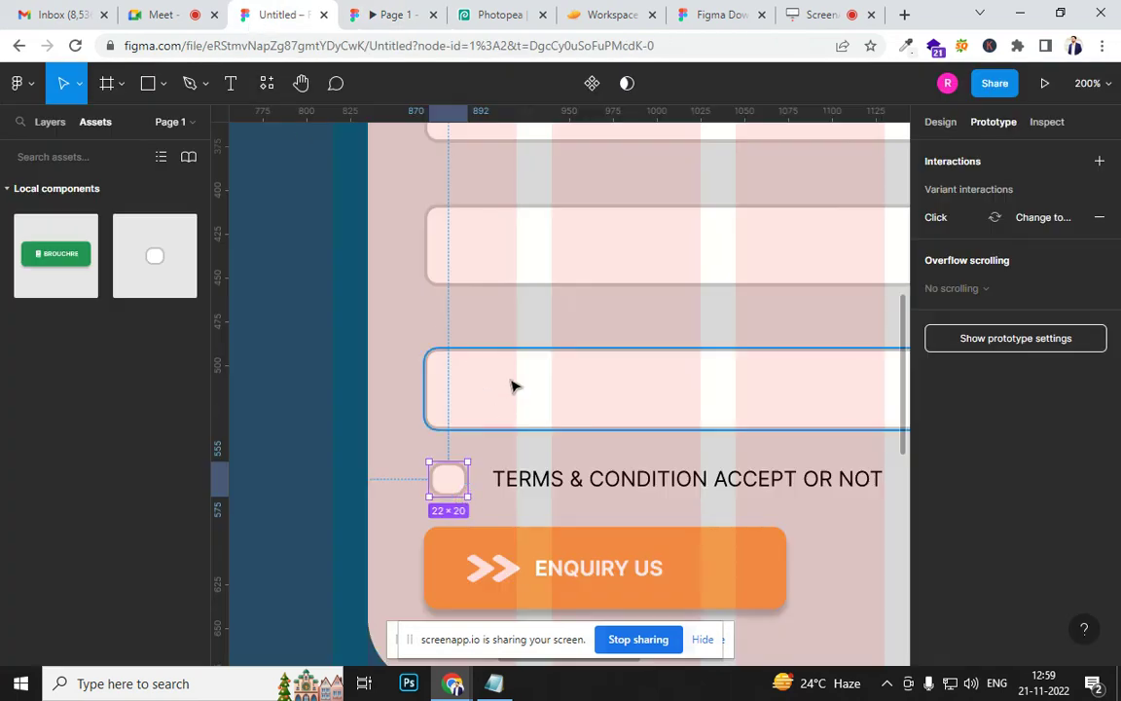
Delete the checkbox instance in front of the TERMS & CONDITION ACCEPT OR NOT text and switch from the assets to the layer list
key("Escape")
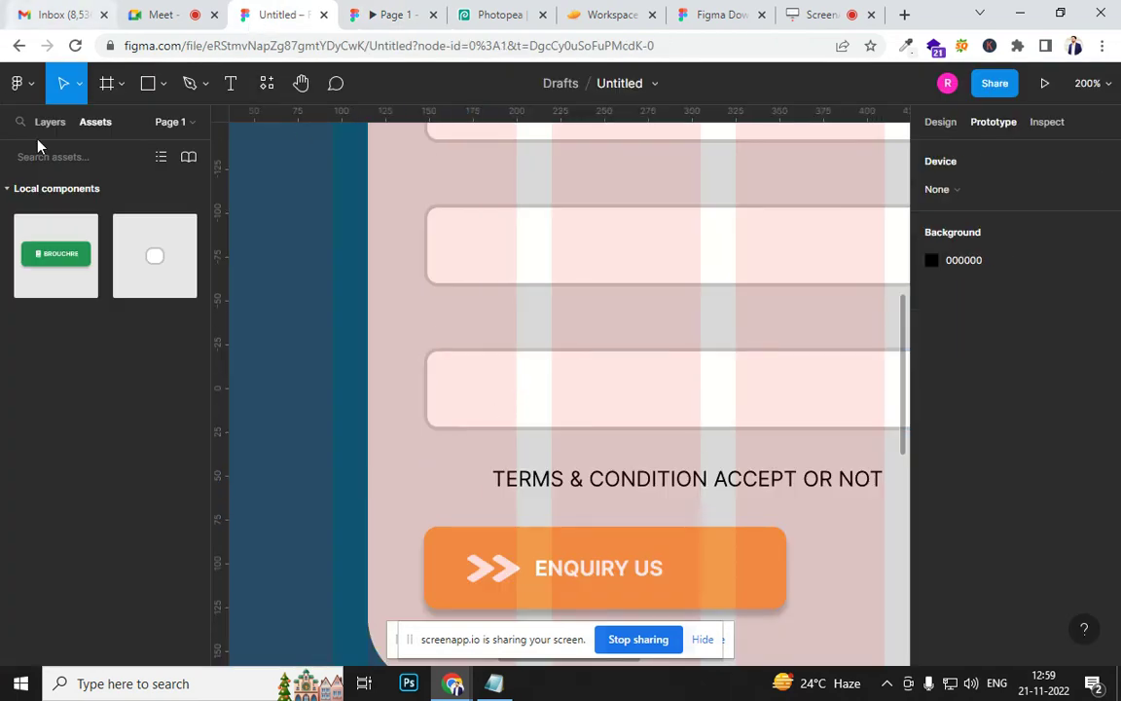
right_click(156, 258)
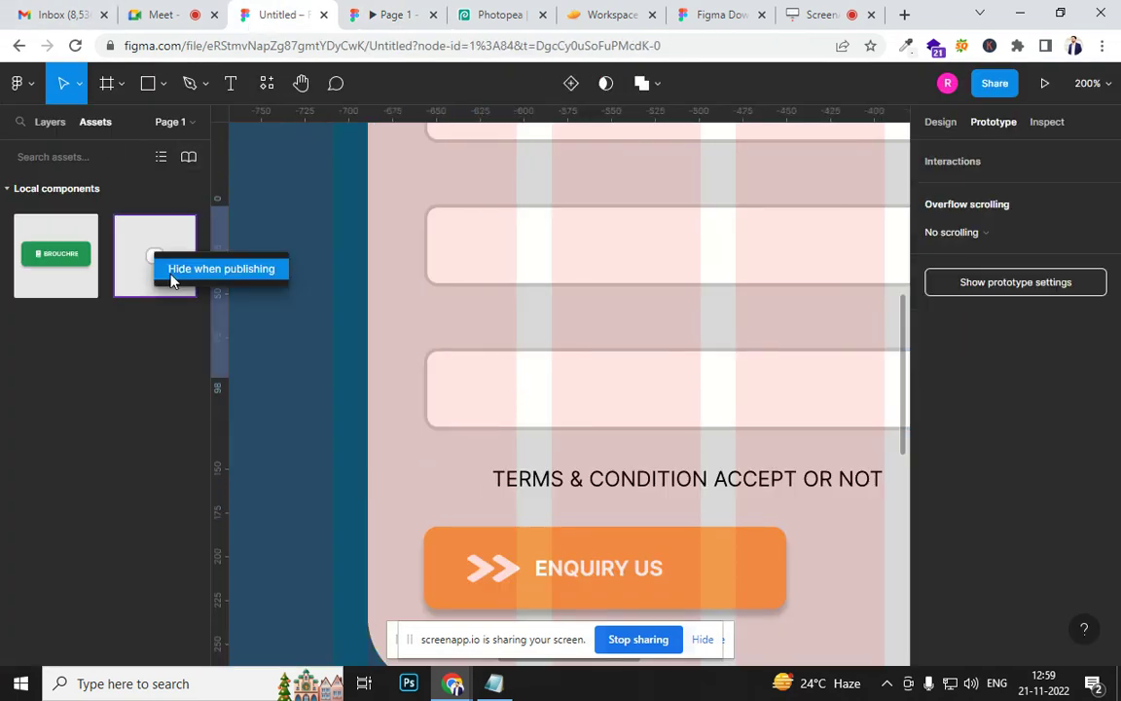
left_click(170, 273)
key("Escape")
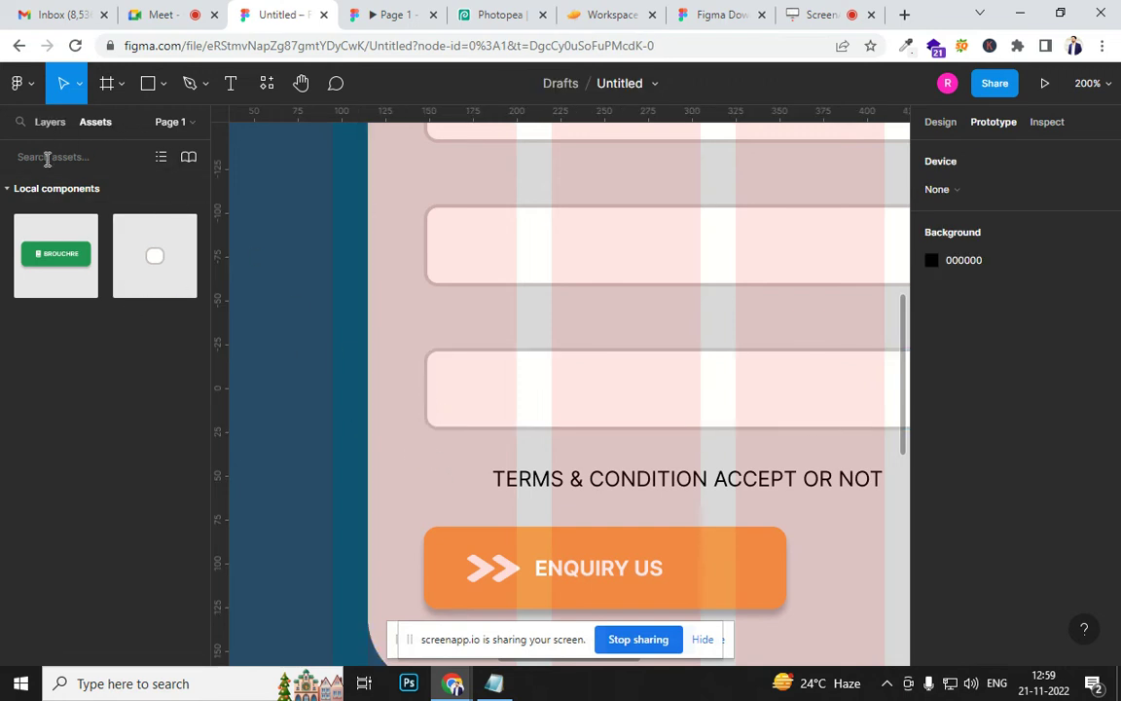
left_click(50, 120)
Duplicate the lowest input field of the form and narrow the copy to about 53 wide
left_click(548, 421)
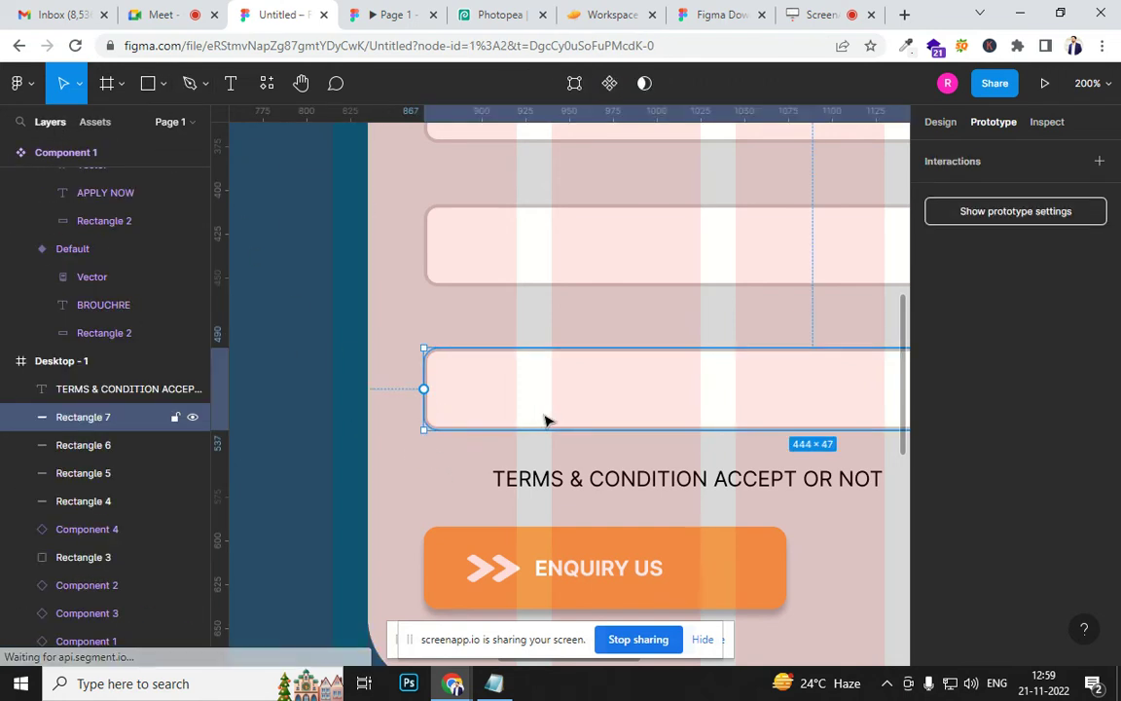
key("minus")
key("minus")
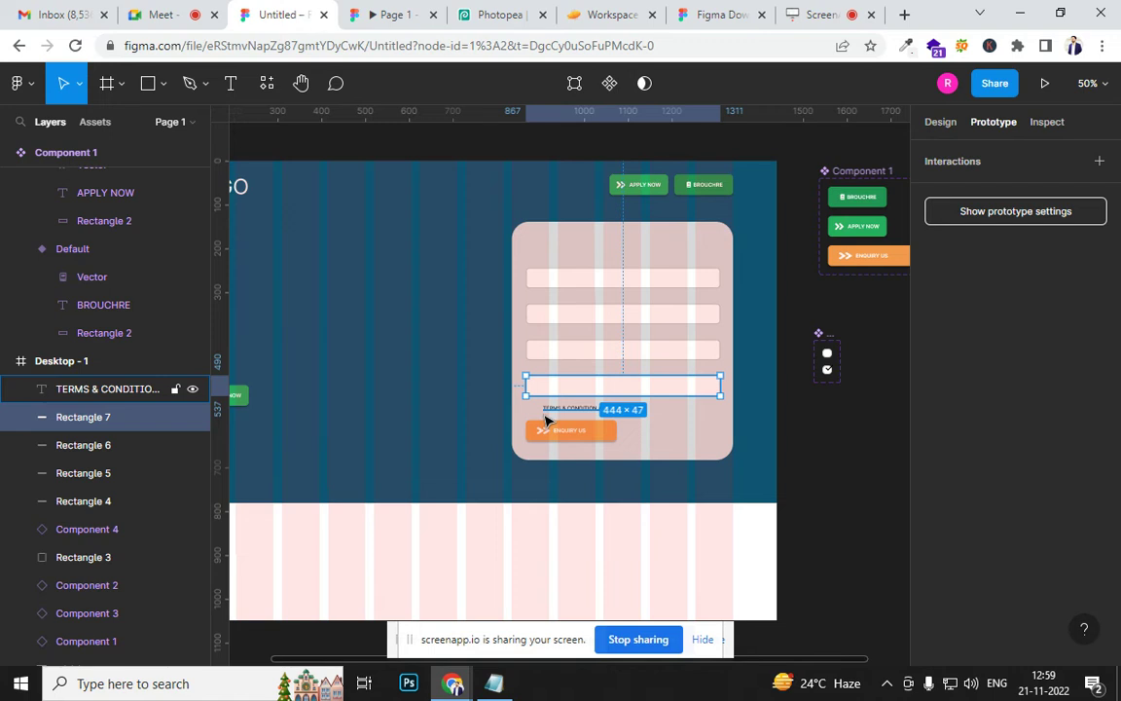
key("ctrl+d")
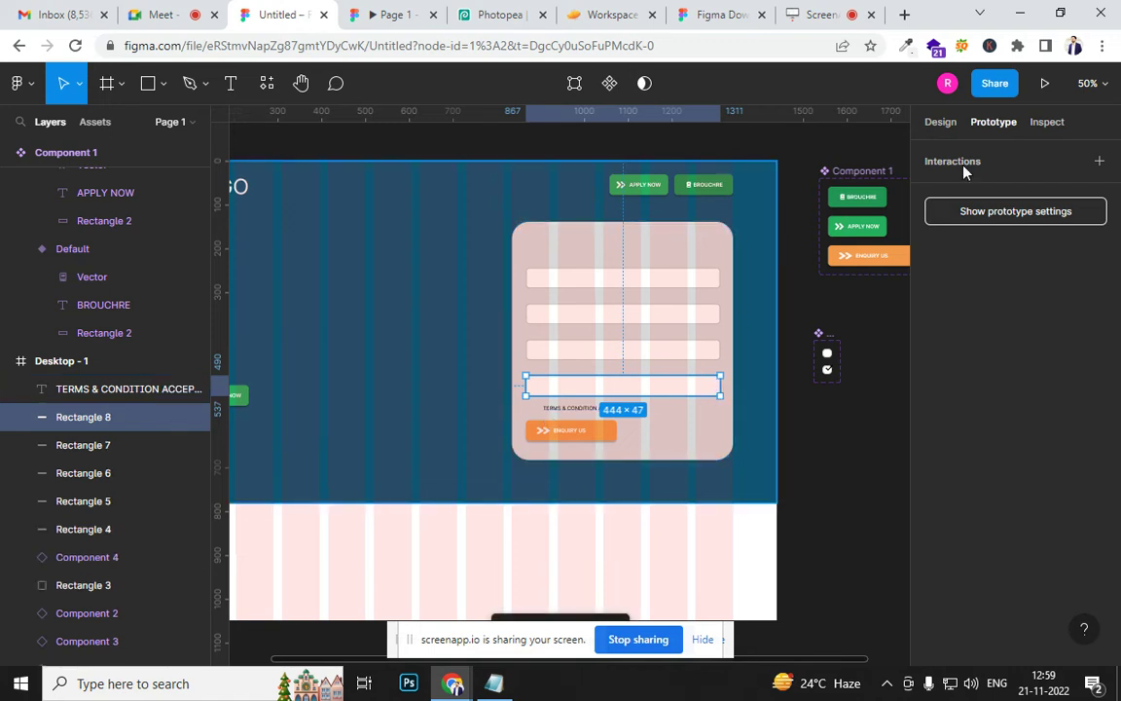
left_click(942, 123)
left_click_drag(720, 386, 548, 384)
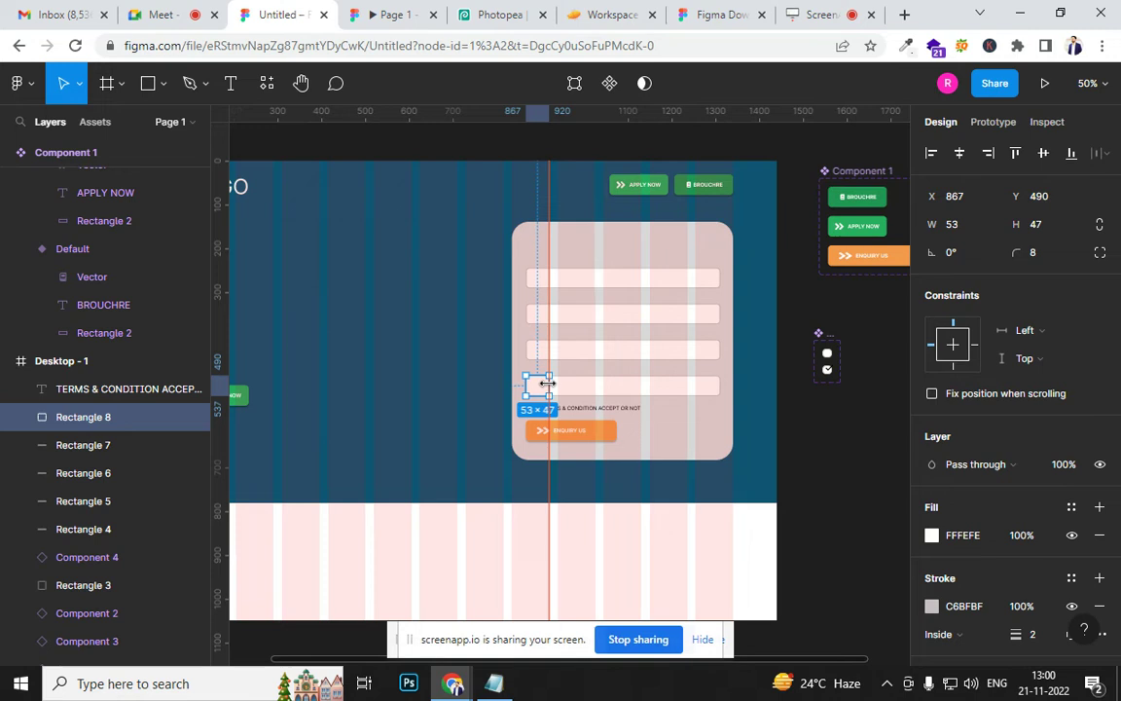
Shrink the copied rectangle to about 25 × 23 and place it in front of the TERMS & CONDITION ACCEPT OR NOT text
key("plus")
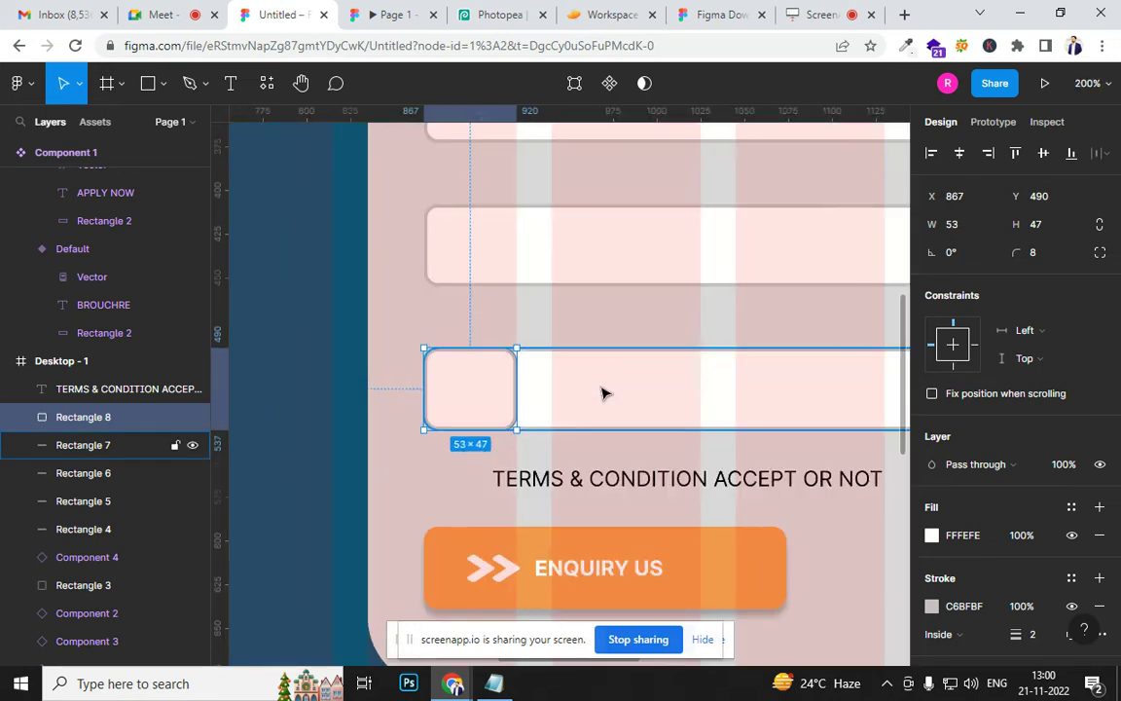
left_click_drag(501, 425, 486, 404)
left_click_drag(473, 393, 442, 484)
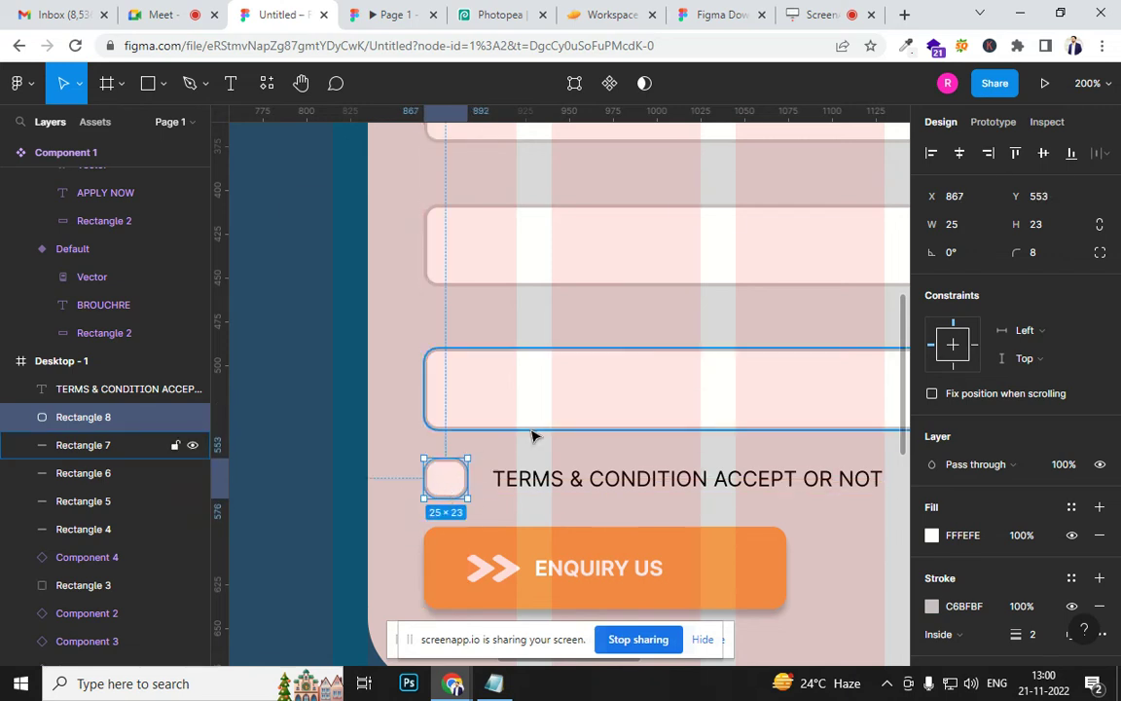
Delete the old checkbox component set with the empty and ticked variants beside the desktop frame
key("minus")
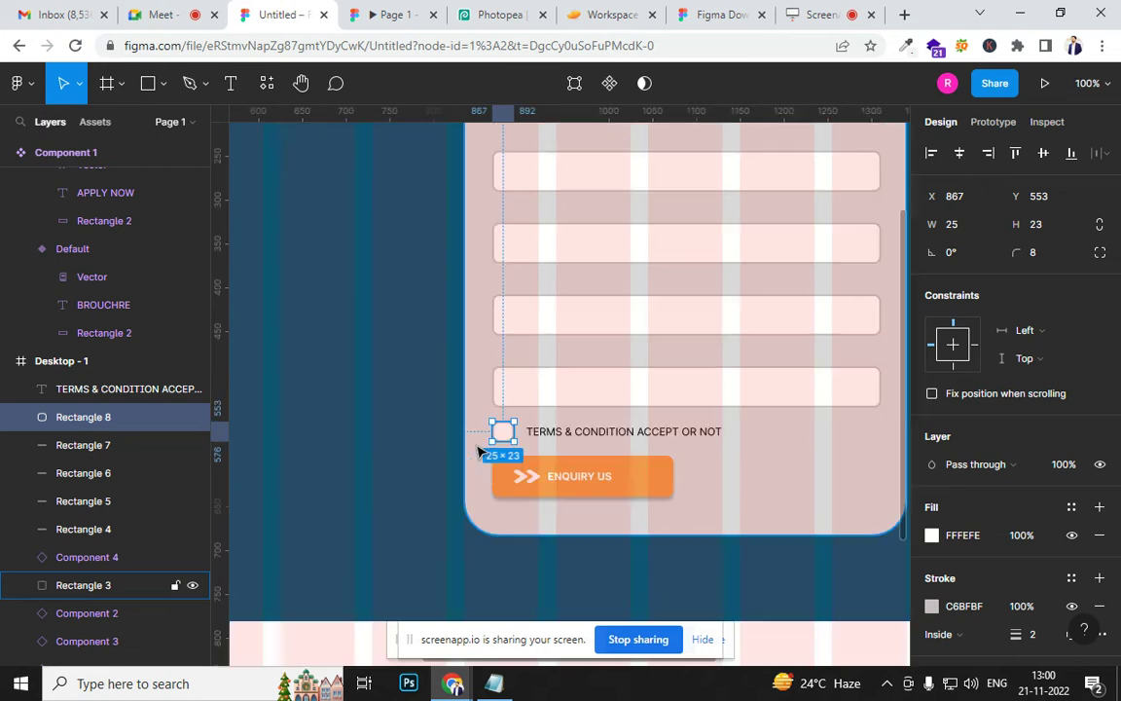
key("minus")
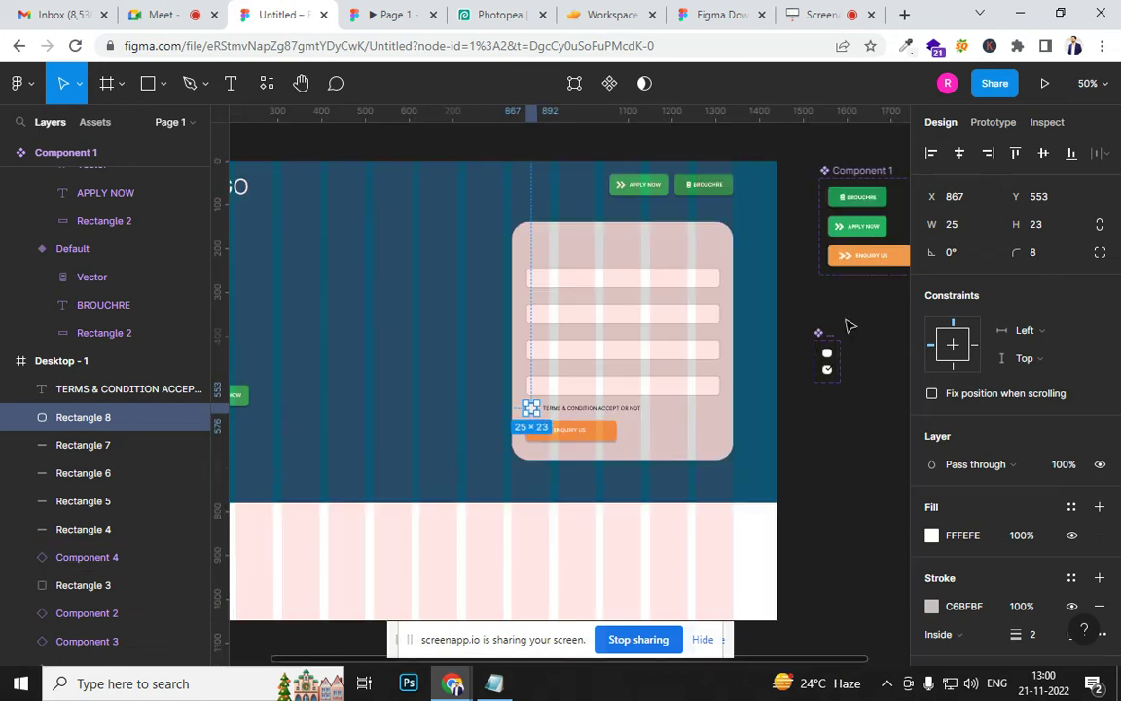
left_click(826, 355)
key("Delete")
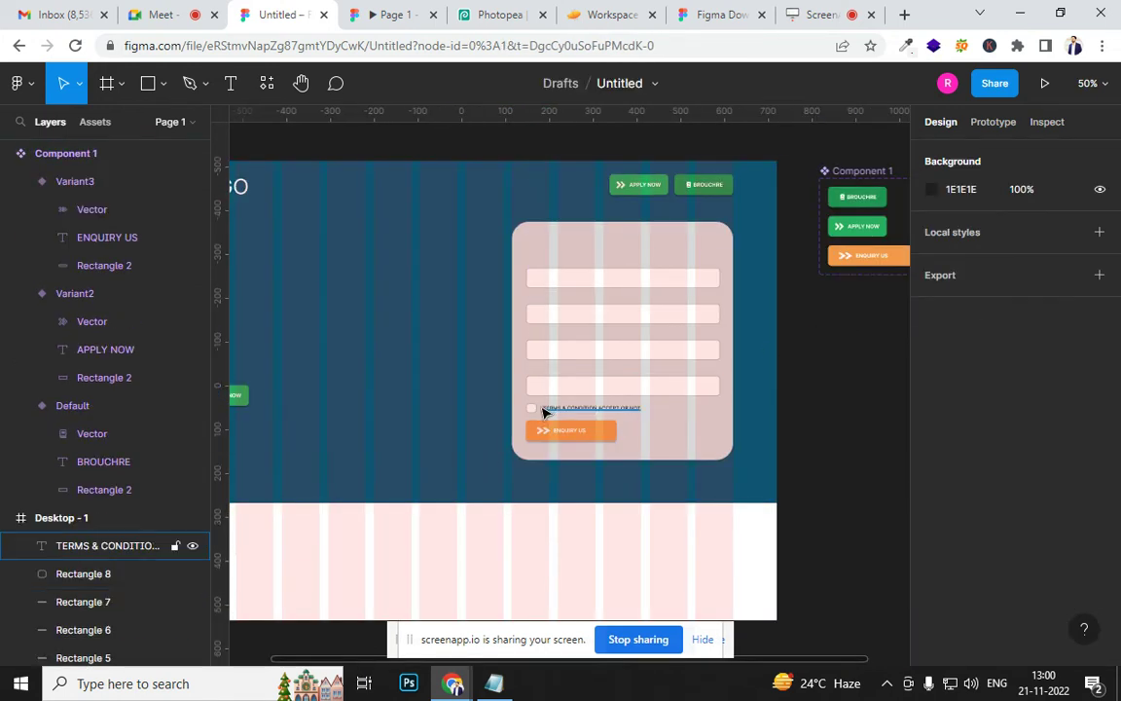
Move the small rounded rectangle out of the form onto the empty canvas below Component 1
left_click_drag(530, 407, 776, 376)
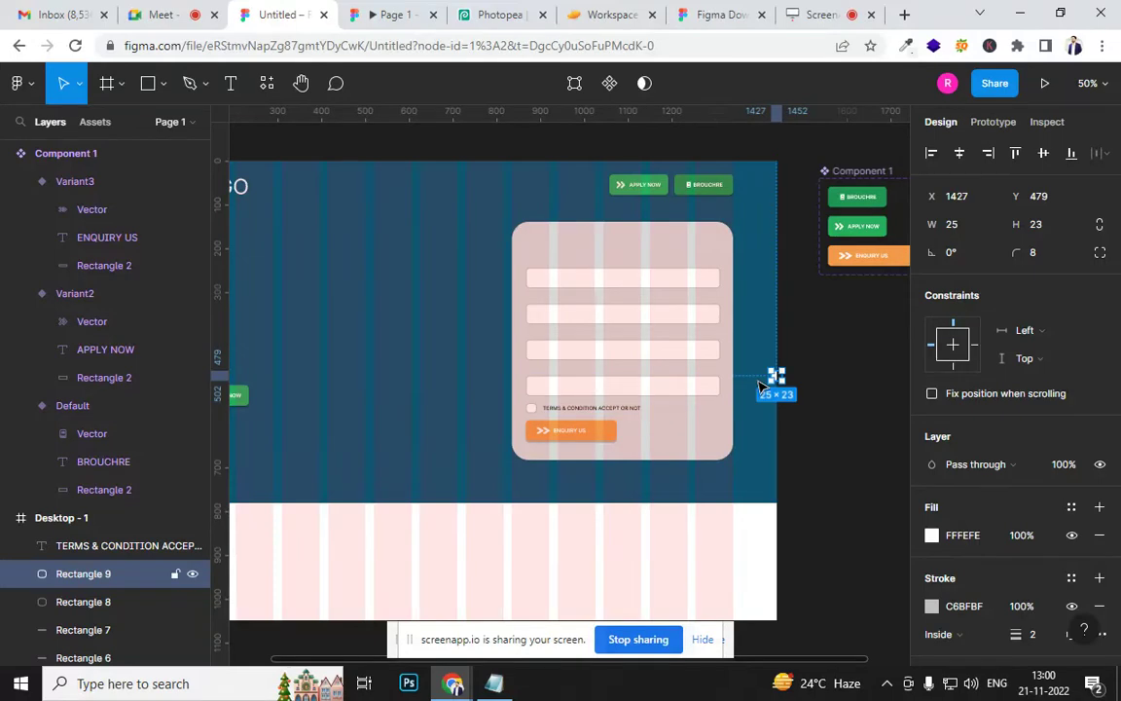
key("ctrl+z")
left_click_drag(533, 409, 835, 329)
left_click_drag(821, 388, 606, 399)
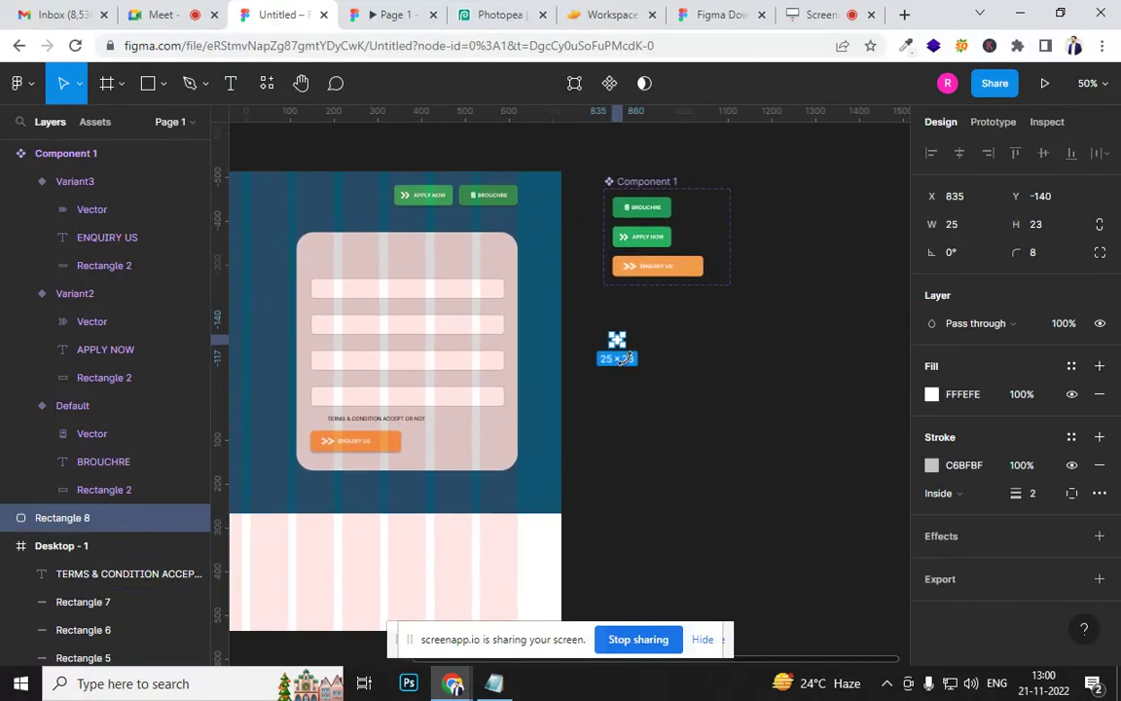
Wrap the small rounded rectangle in its own frame and place a duplicate of that frame directly below it
scroll(626, 359, "up", 5)
left_click_drag(741, 339, 559, 425)
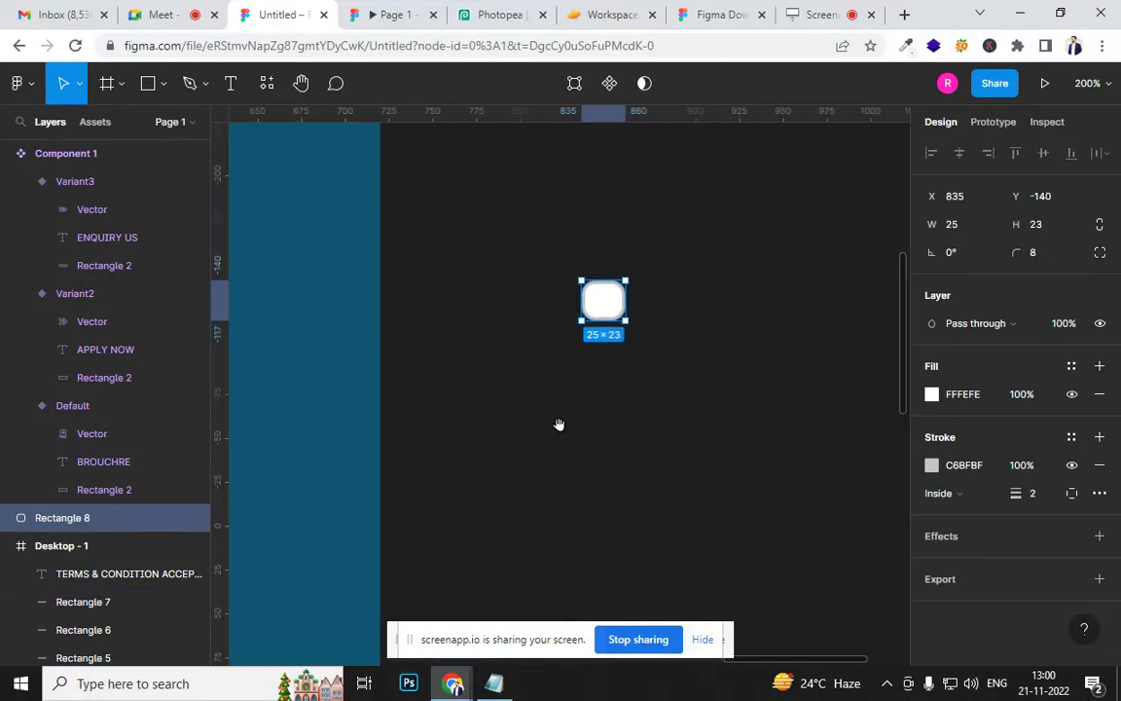
right_click(601, 297)
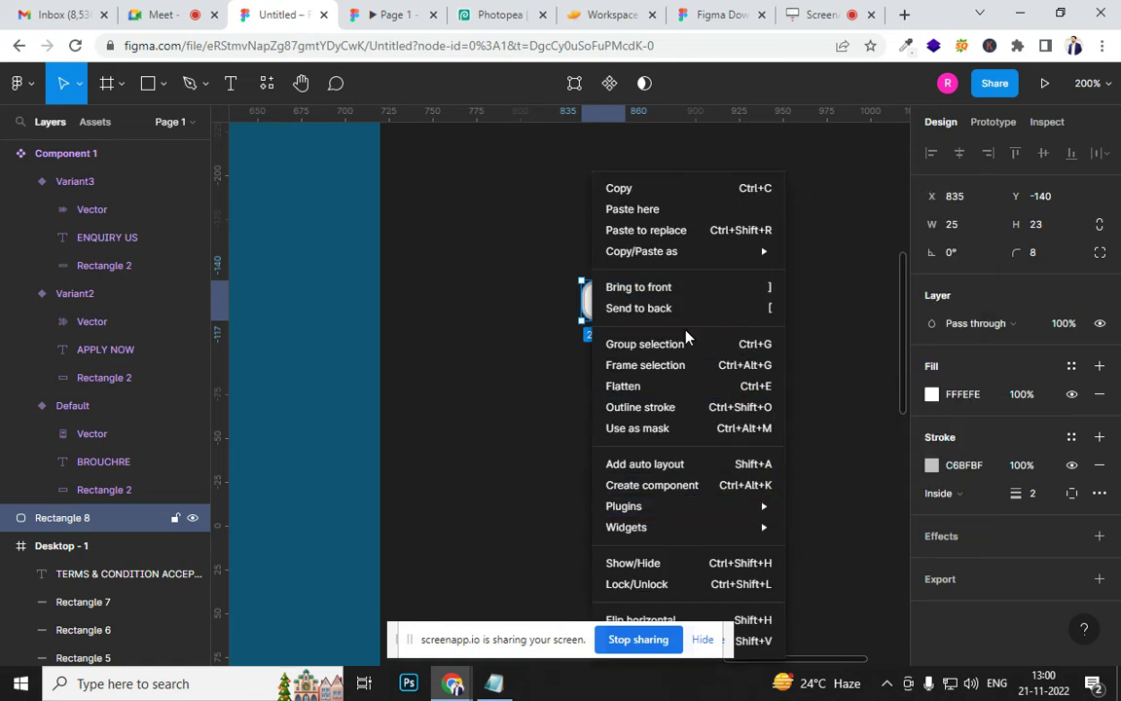
left_click(678, 375)
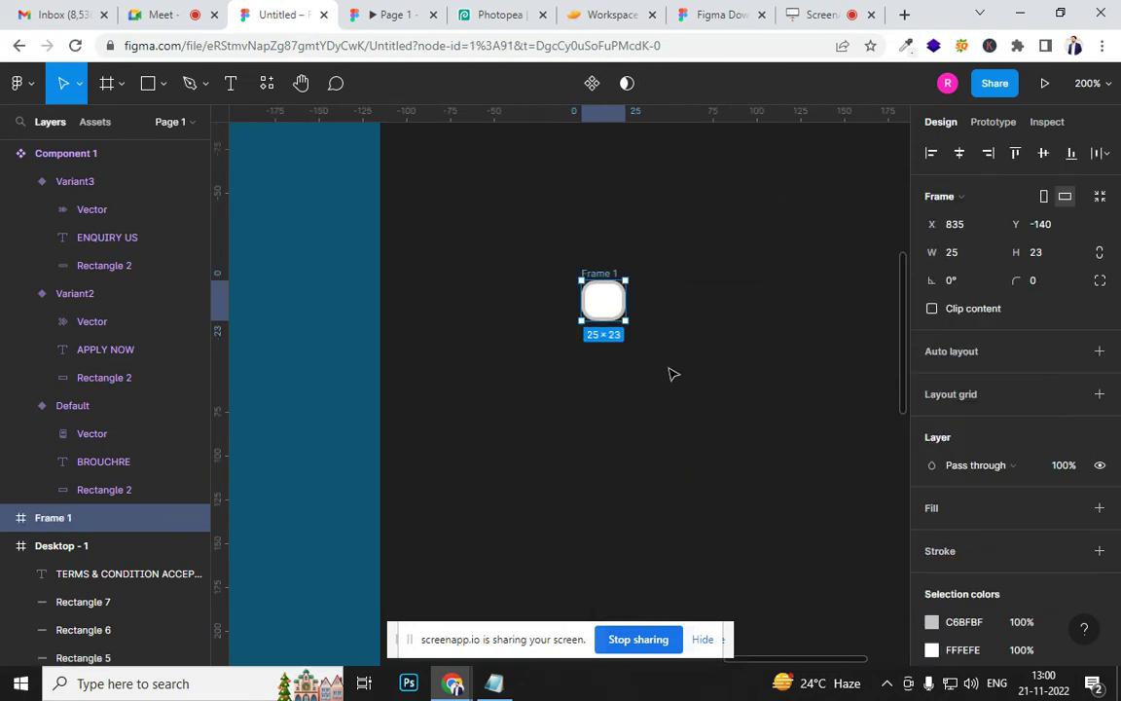
left_click_drag(603, 283, 601, 388)
left_click(48, 551)
left_click(54, 525)
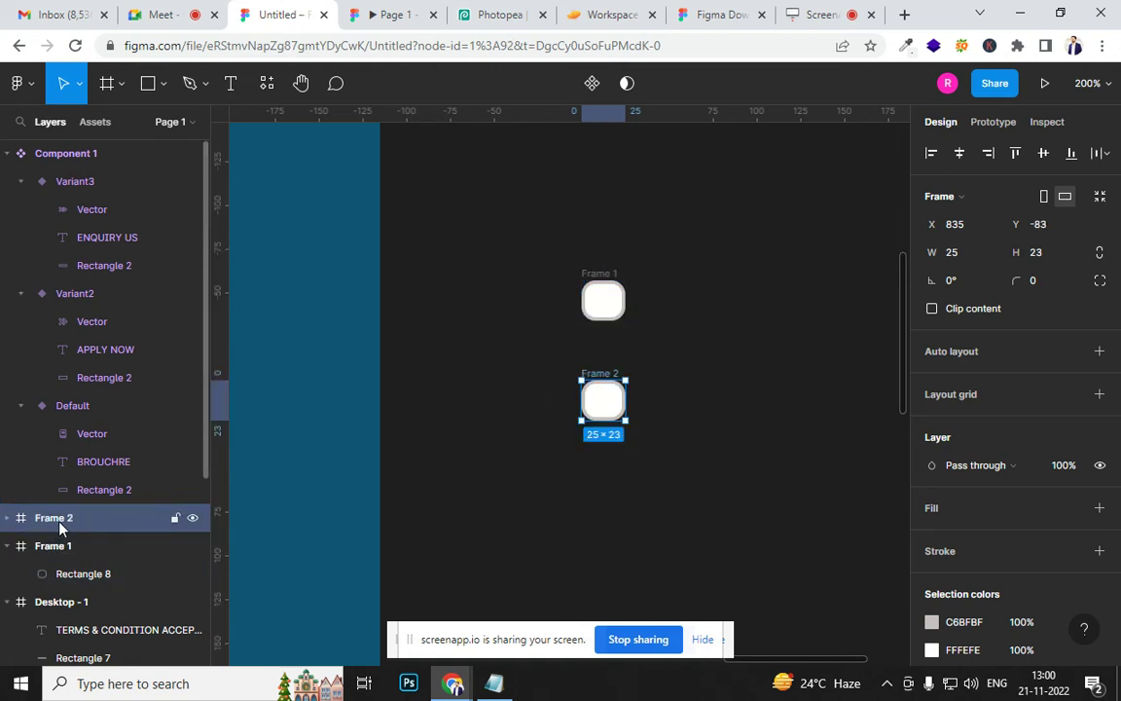
left_click(187, 87)
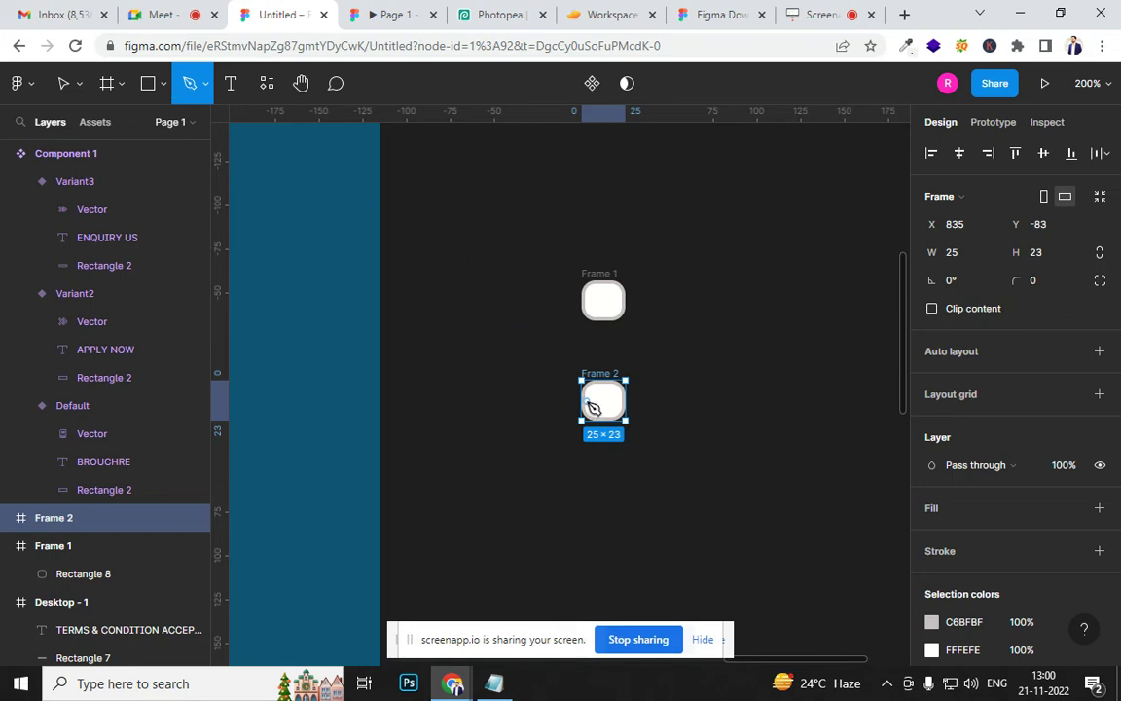
left_click(60, 87)
left_click(668, 285)
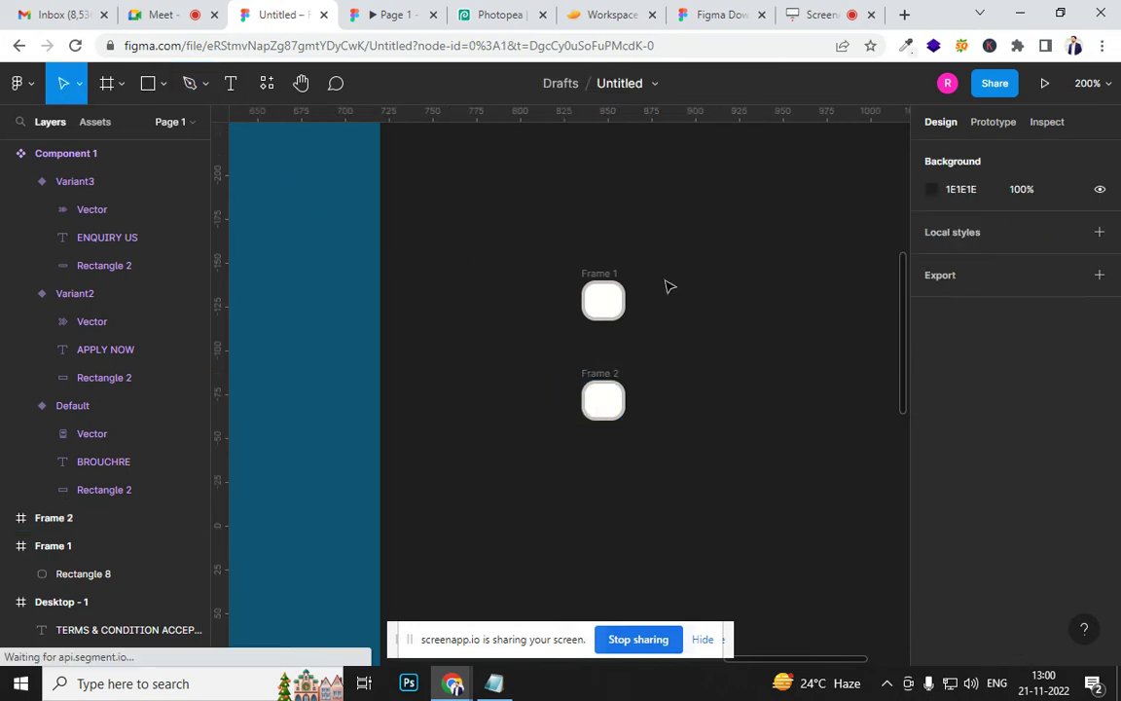
Search the Material Design Icons plugin for TICK, insert the check icon and place it over the box inside Frame 2
left_click(592, 278)
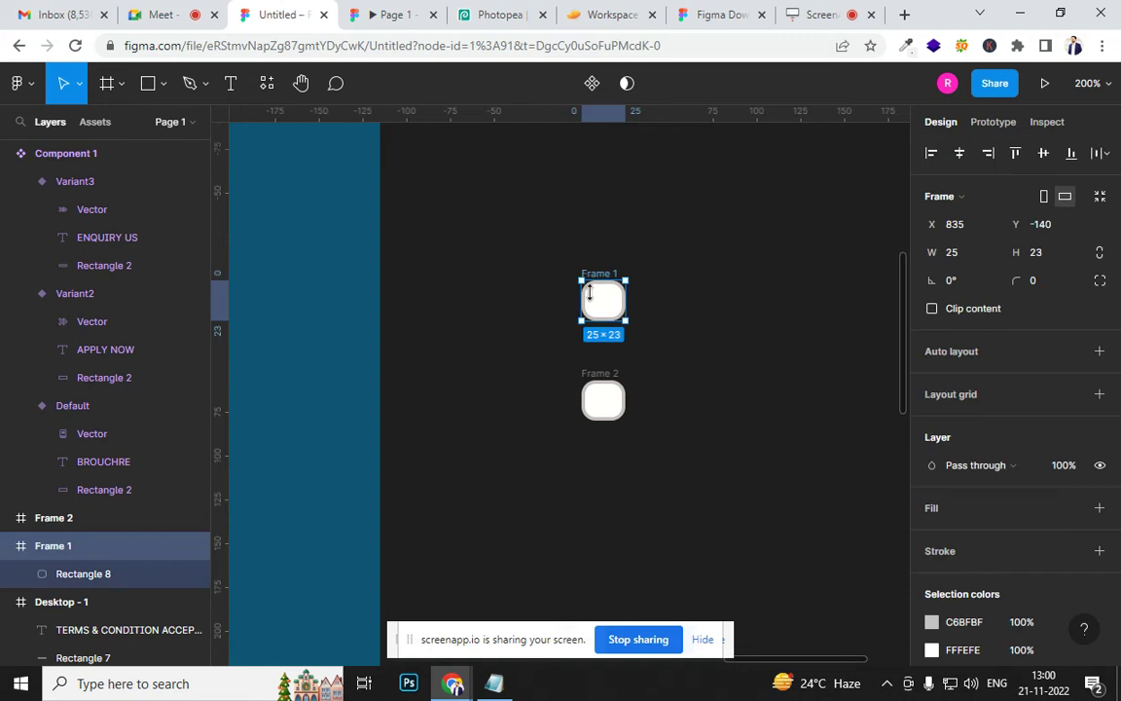
left_click(604, 394)
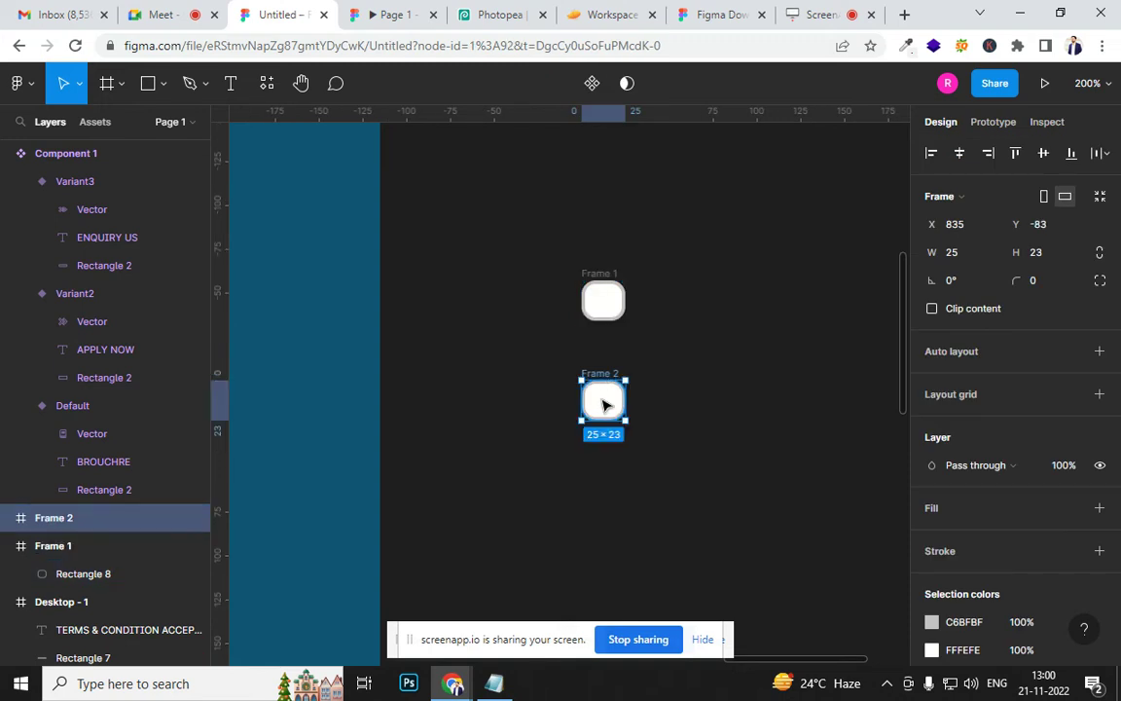
key("ctrl+alt+p")
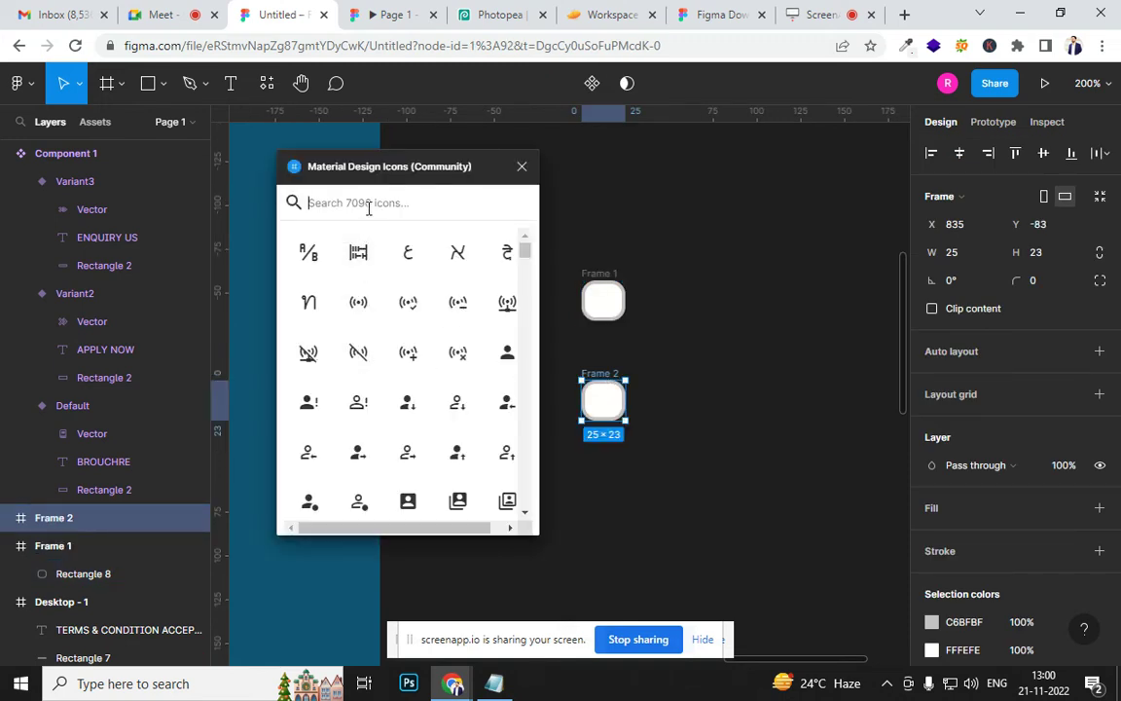
left_click(371, 207)
type("TICK")
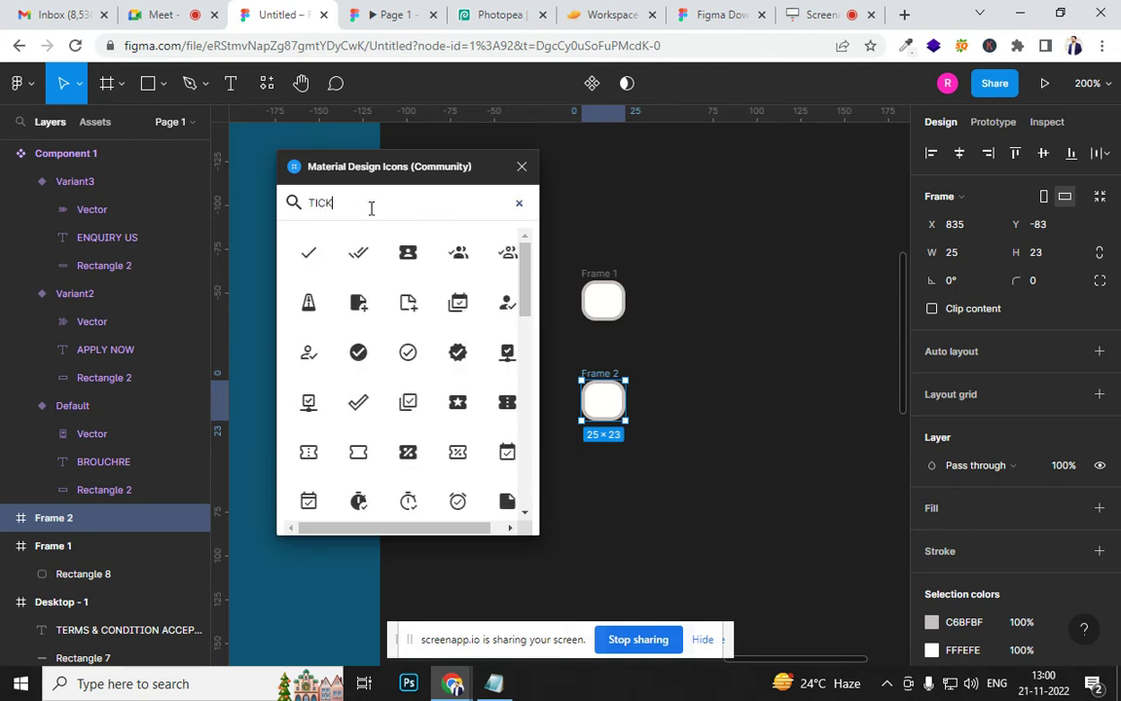
left_click(312, 256)
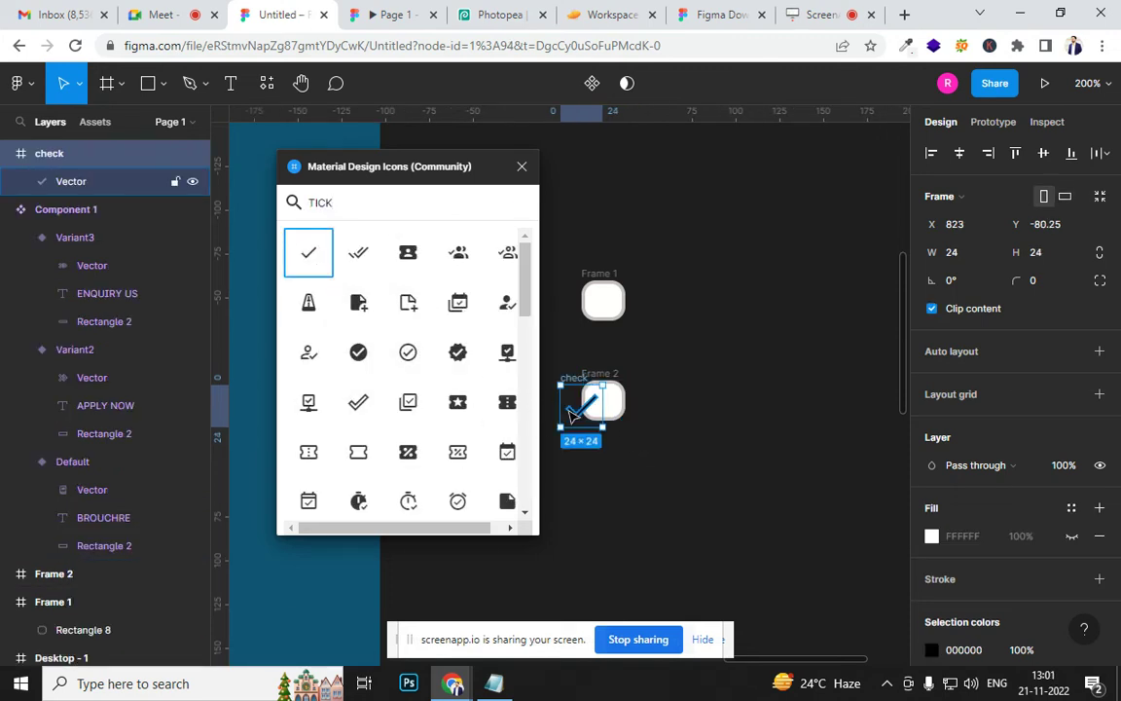
left_click_drag(572, 414, 602, 405)
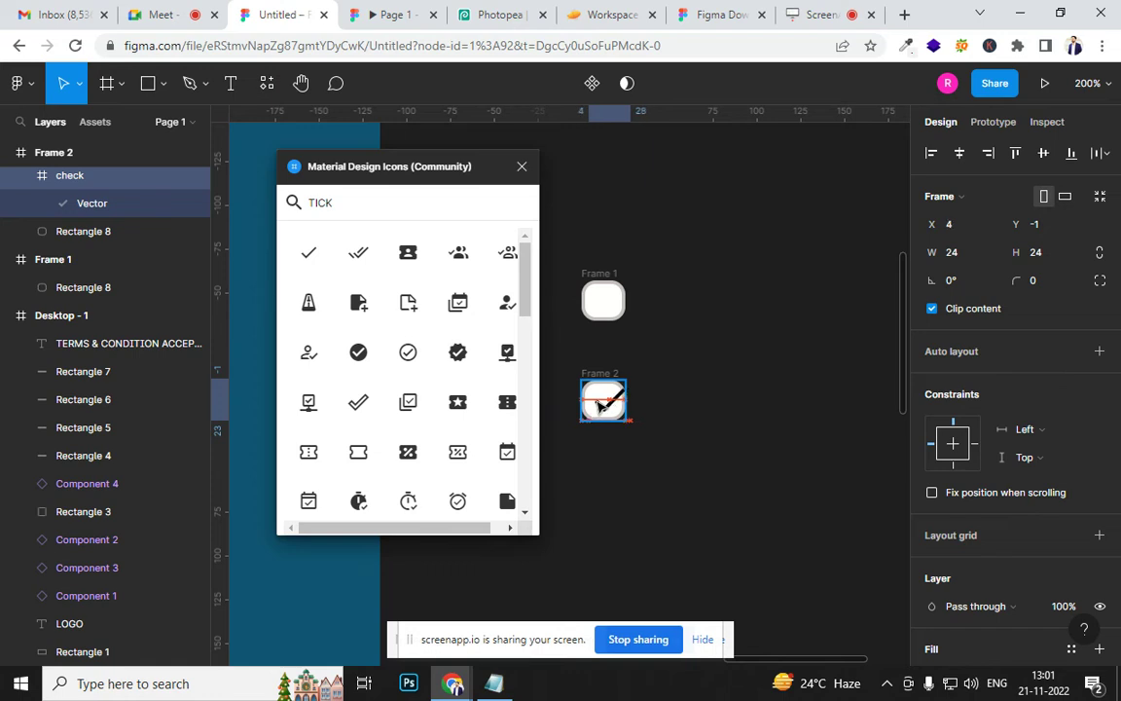
left_click(631, 523)
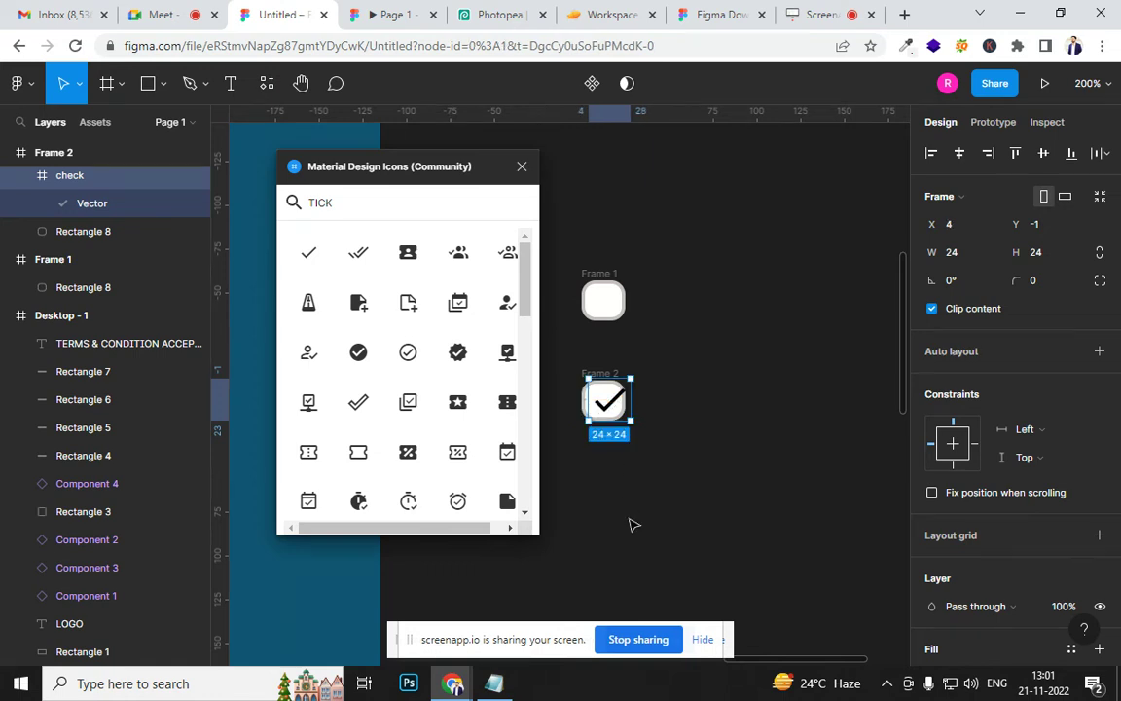
Collapse Frame 2 and Frame 1 in the layer list and turn the empty Frame 1 into a component
left_click(20, 175)
left_click(17, 159)
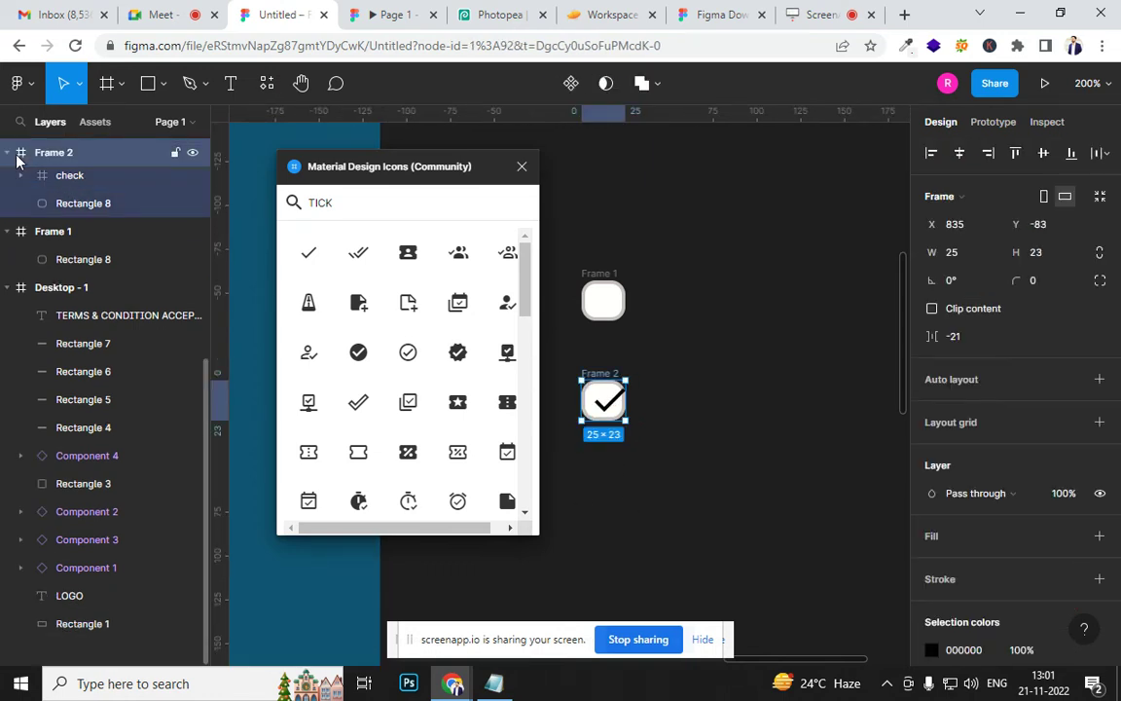
left_click(6, 154)
left_click(39, 185)
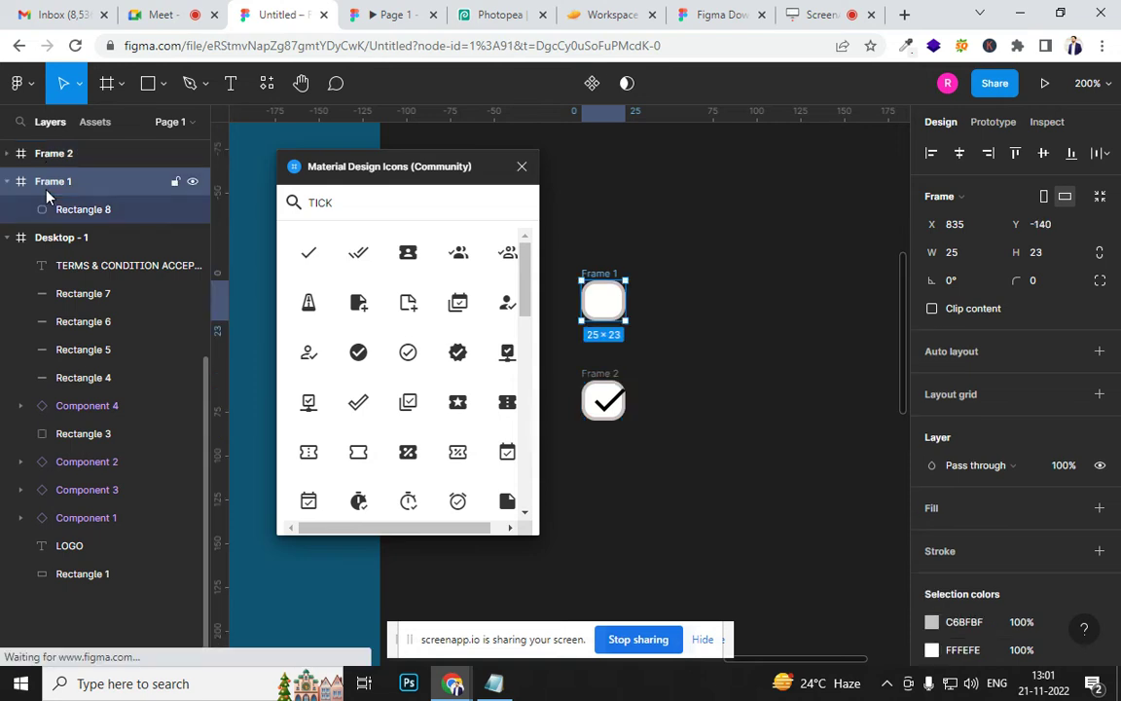
left_click(8, 183)
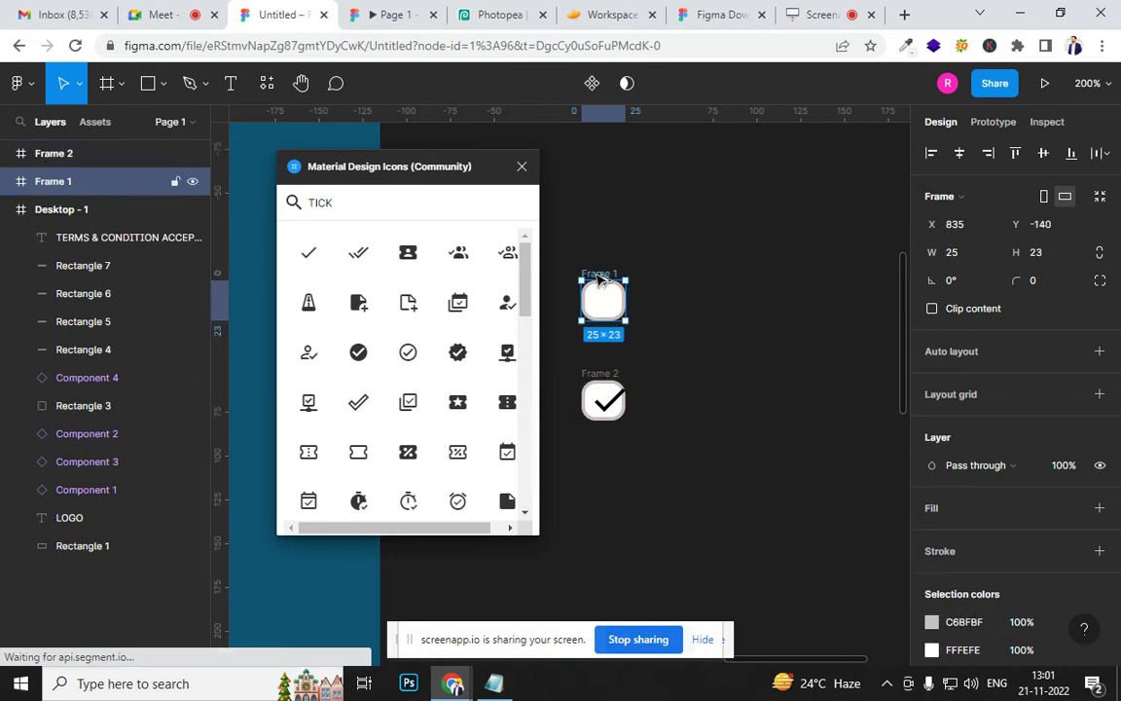
key("ctrl+alt+k")
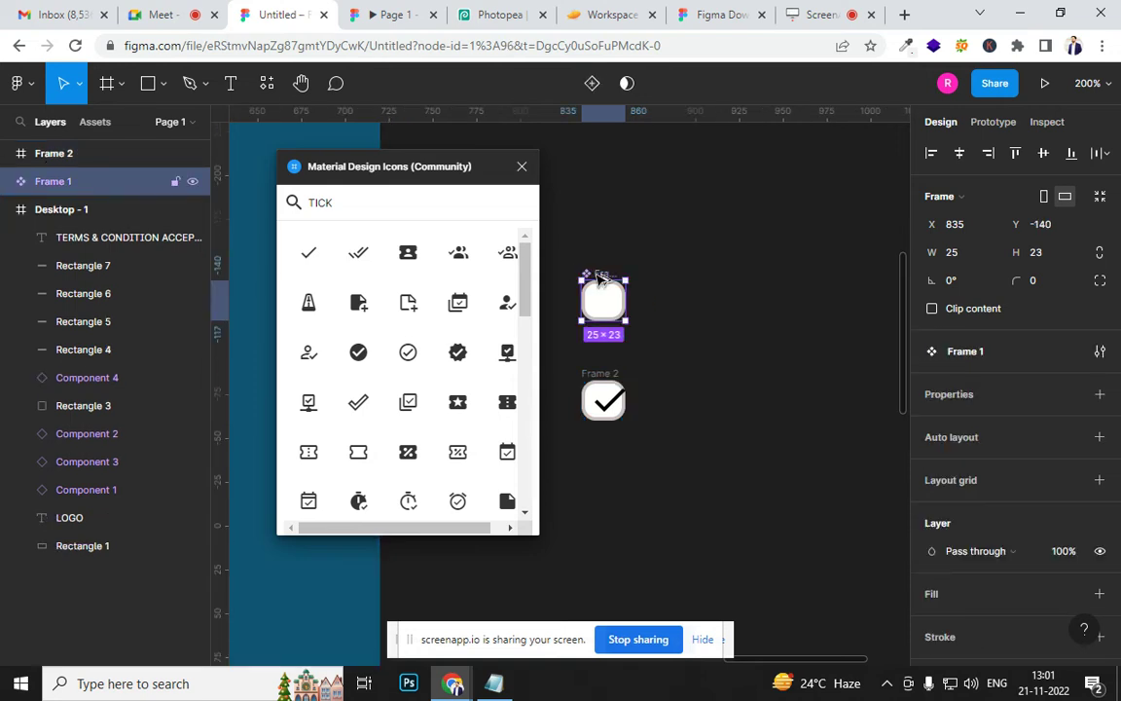
Turn Frame 2 with the tick into a component, combine it with Frame 1 as variants and close the icon plugin
left_click(604, 376)
key("ctrl+alt+k")
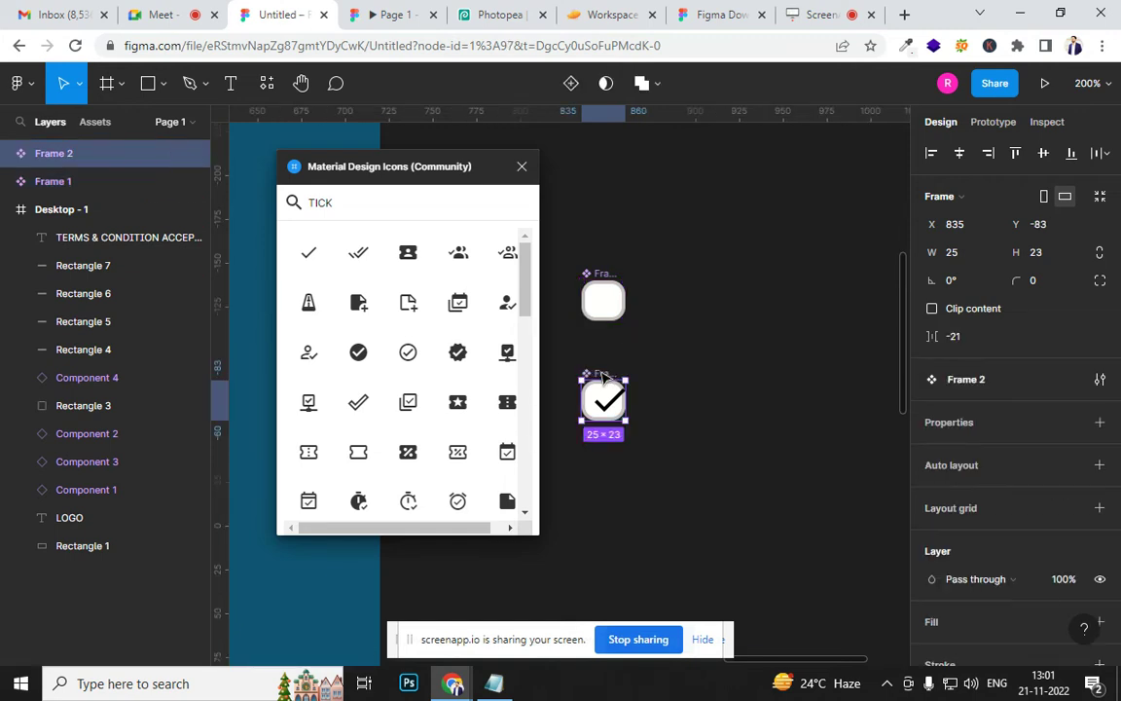
left_click_drag(672, 219, 564, 498)
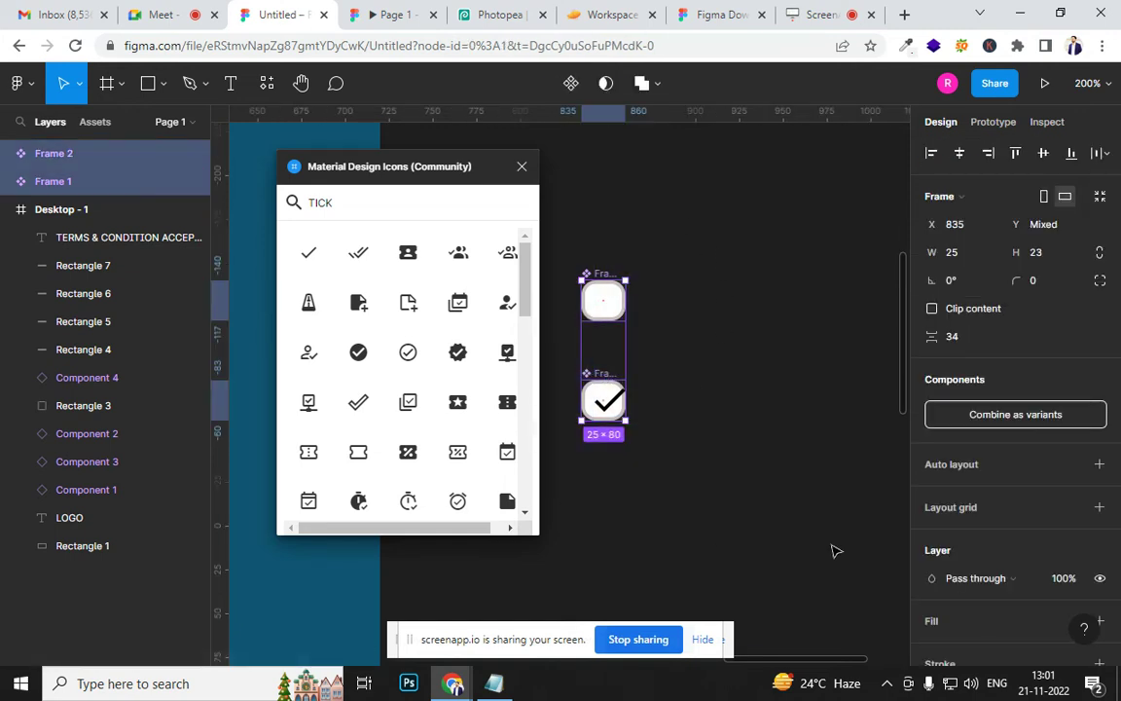
left_click(1016, 415)
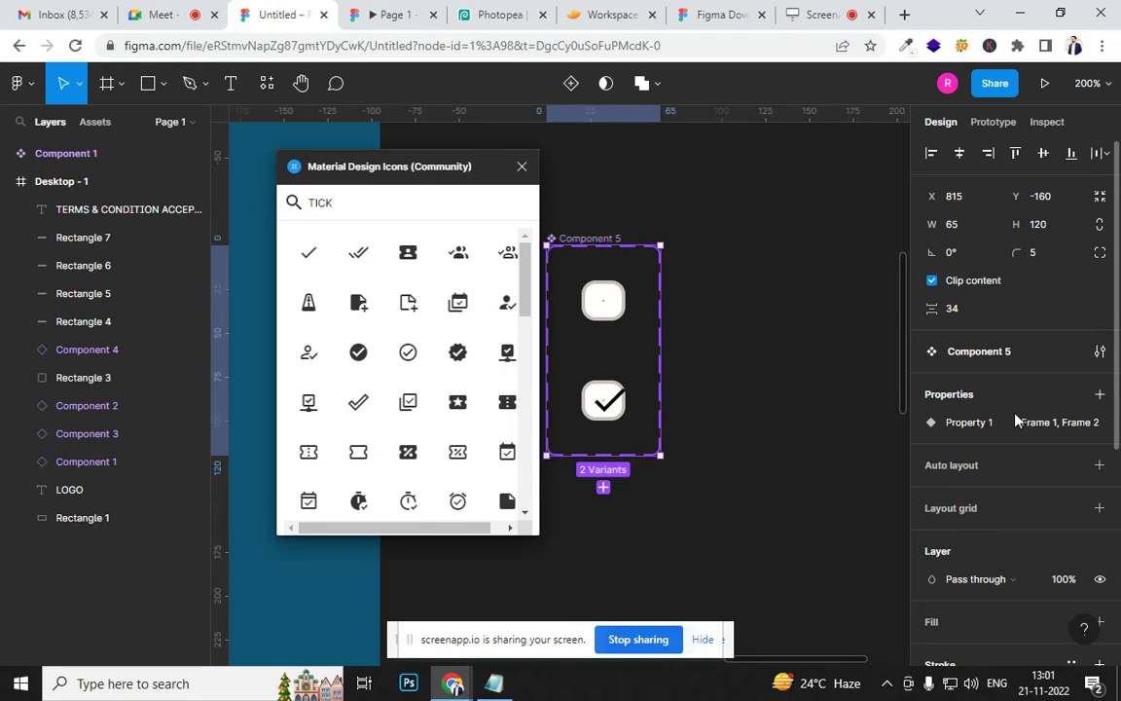
left_click(521, 169)
Link the empty and ticked checkbox variants in both directions with on-click Change to interactions
double_click(621, 309)
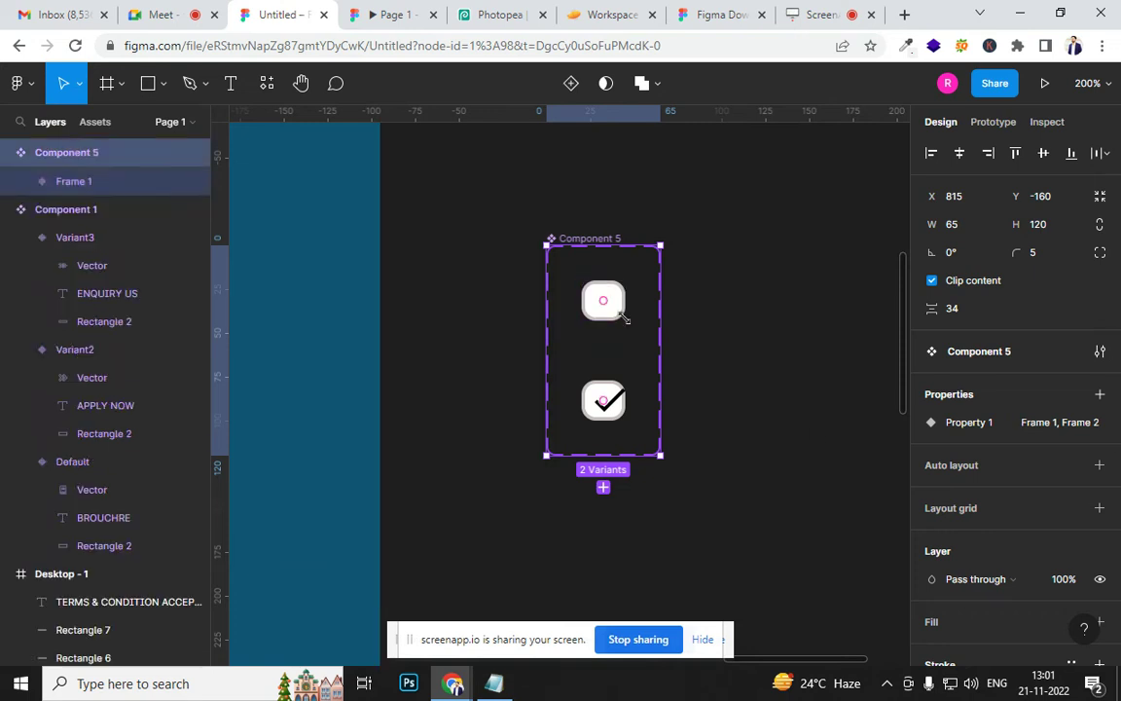
left_click(993, 122)
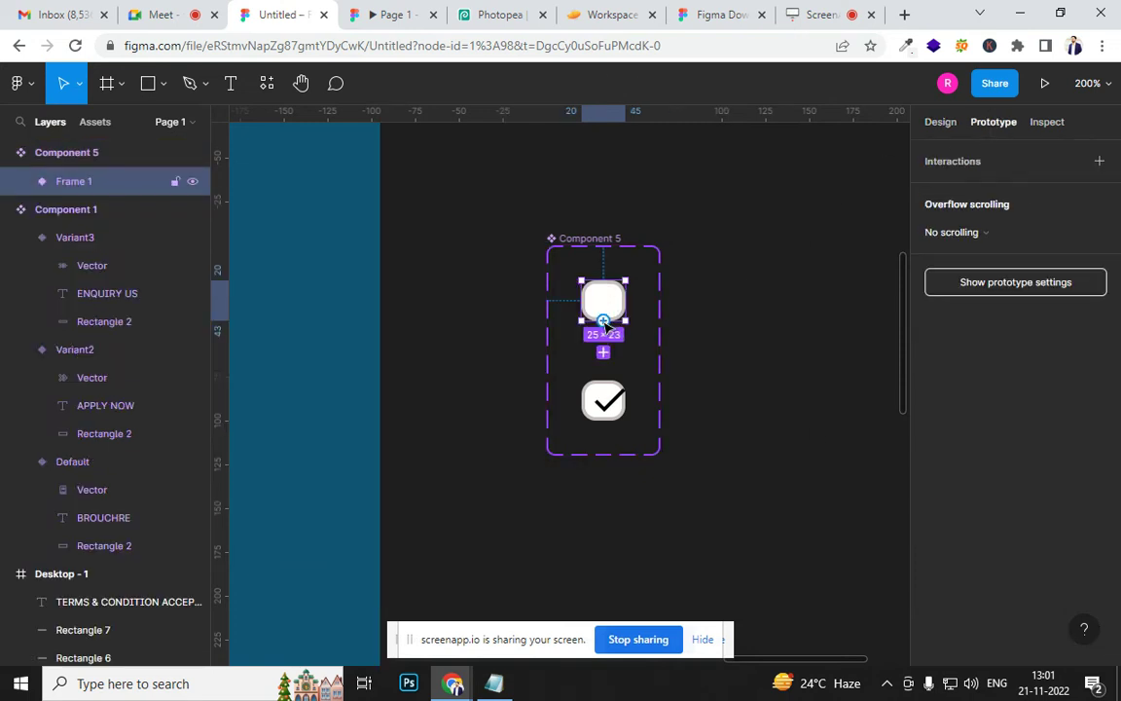
left_click_drag(603, 321, 592, 299)
left_click(626, 388)
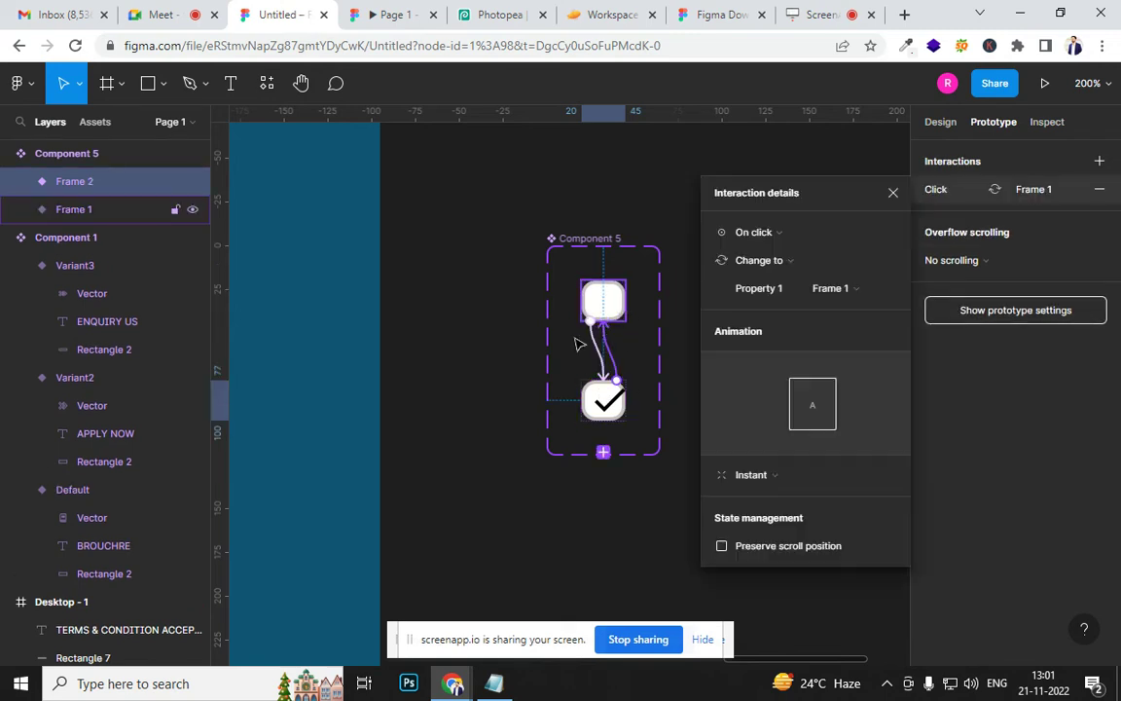
left_click(430, 430)
Place an instance of the empty checkbox component on the form, just before the TERMS & CONDITION ACCEPT OR NOT text
scroll(873, 390, "left", 10)
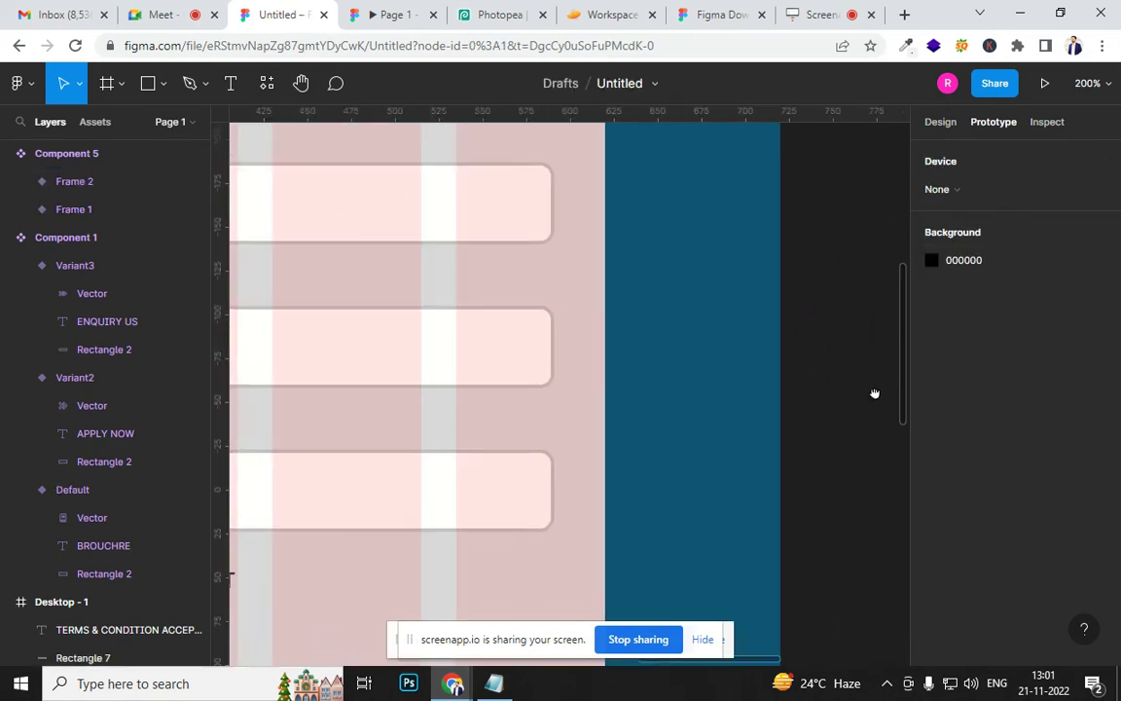
scroll(869, 425, "left", 2)
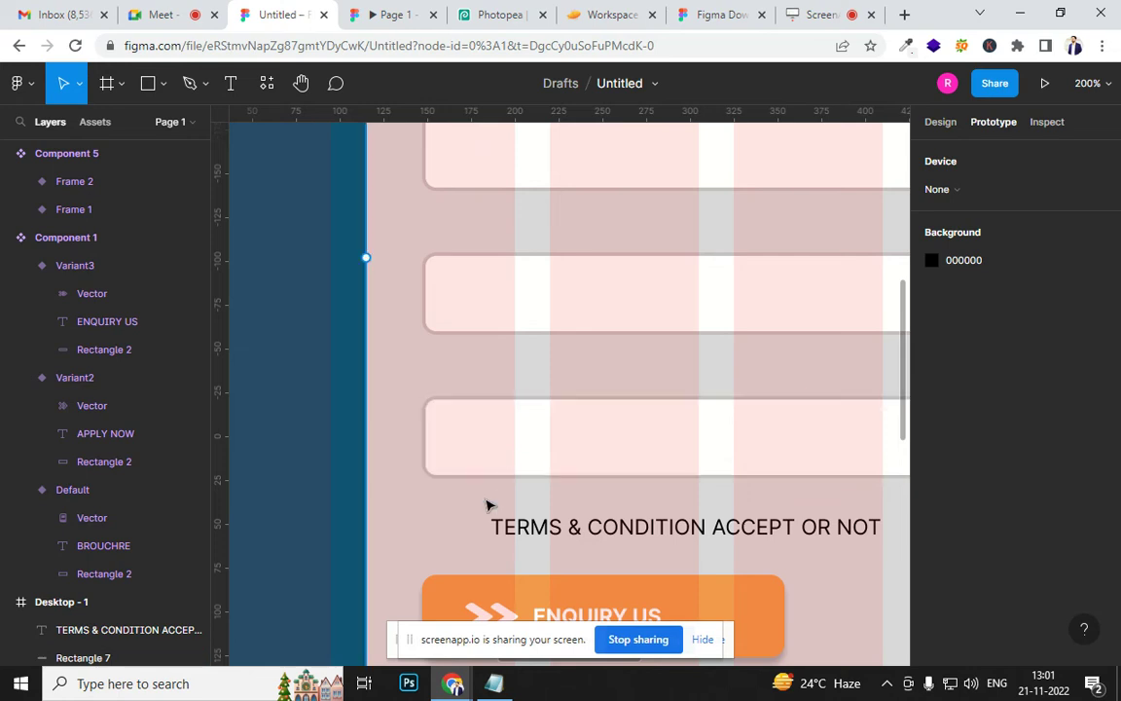
left_click(95, 121)
left_click_drag(154, 258, 445, 529)
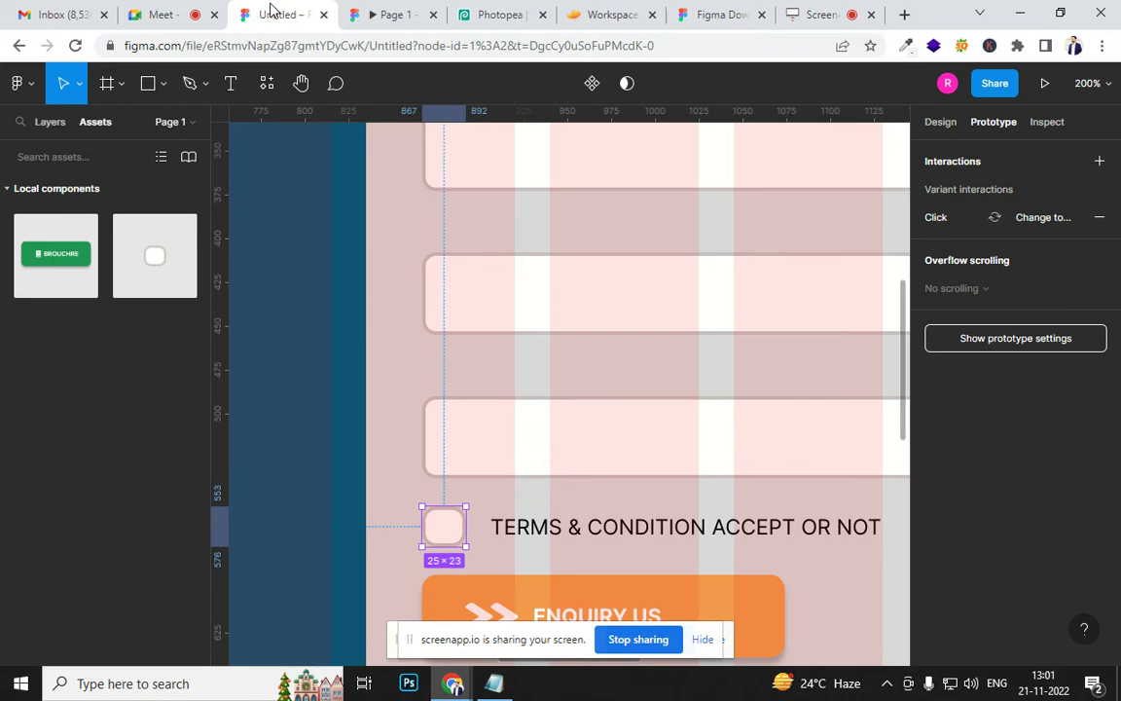
Test the terms and conditions checkbox in the prototype preview and return to the design file
left_click(352, 14)
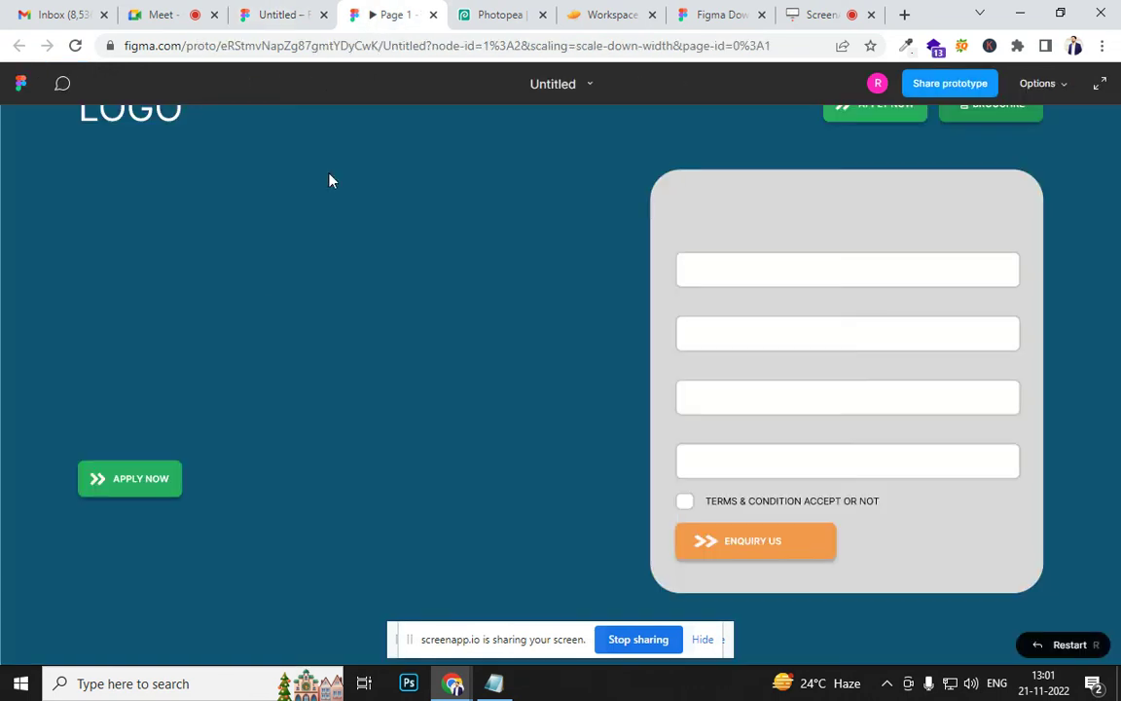
left_click(686, 504)
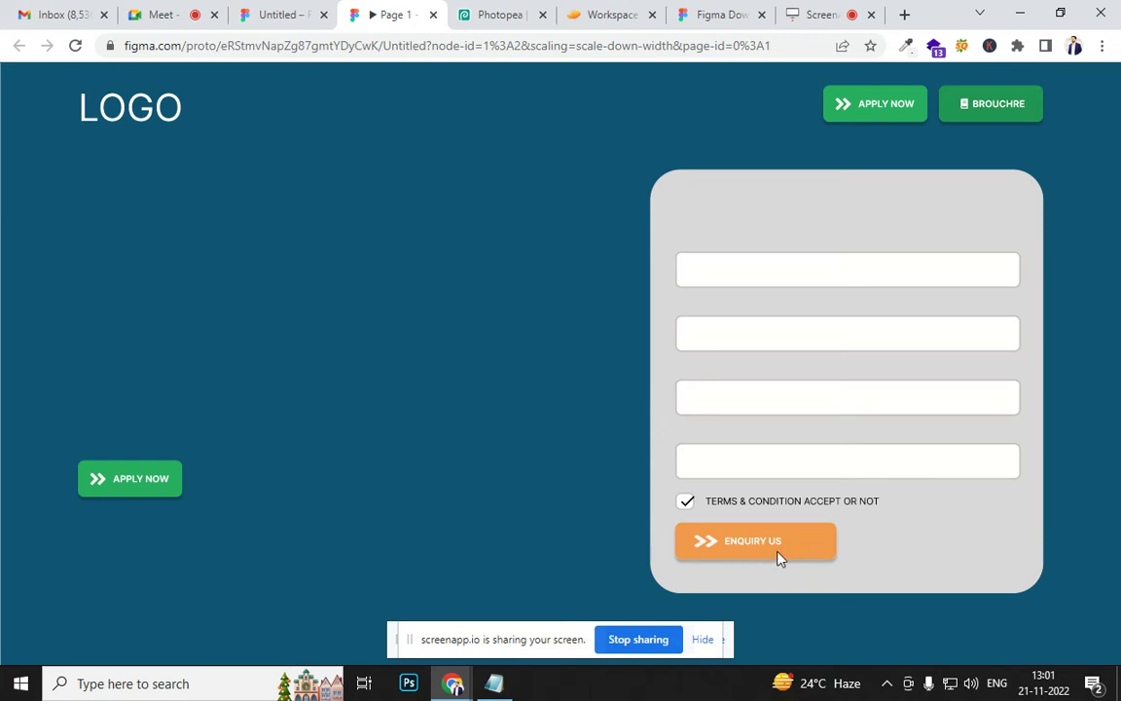
left_click(277, 13)
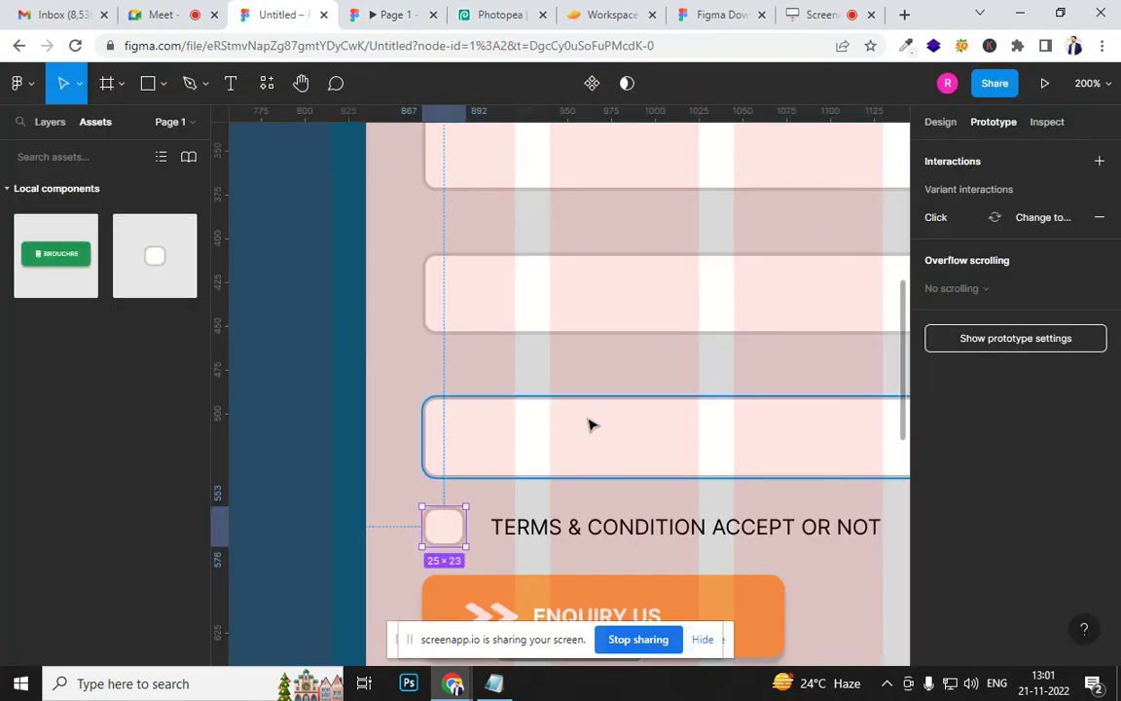
scroll(584, 402, "down", 5)
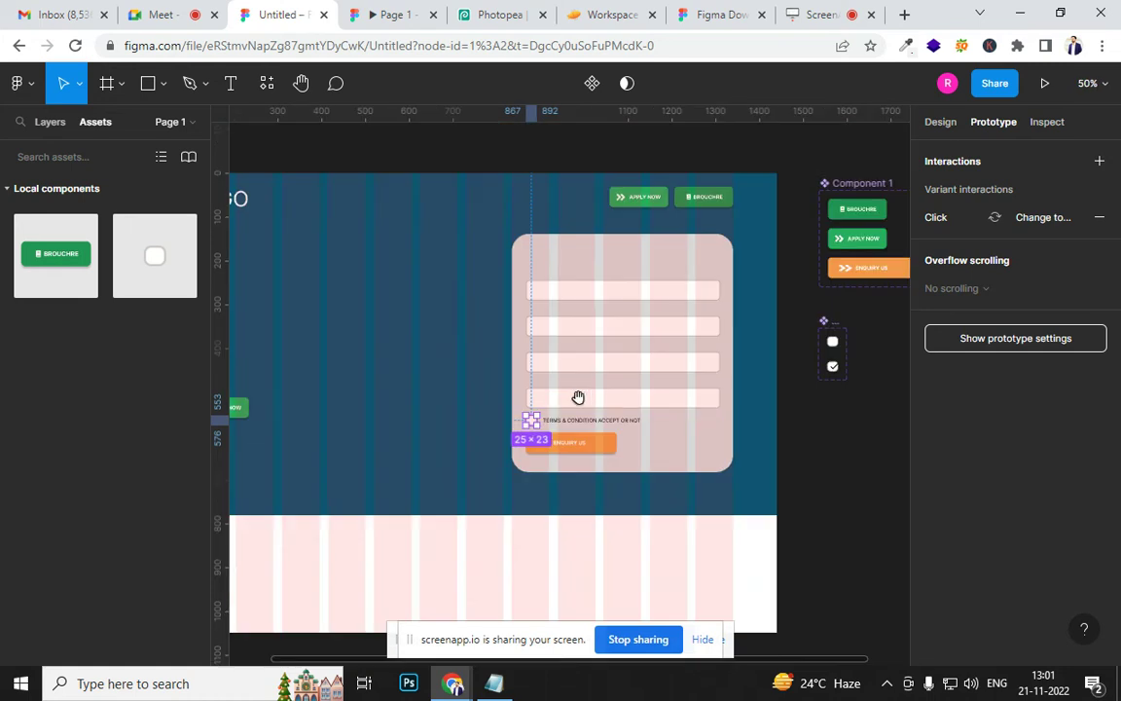
scroll(575, 395, "right", 3)
left_click_drag(408, 426, 747, 392)
right_click(732, 396)
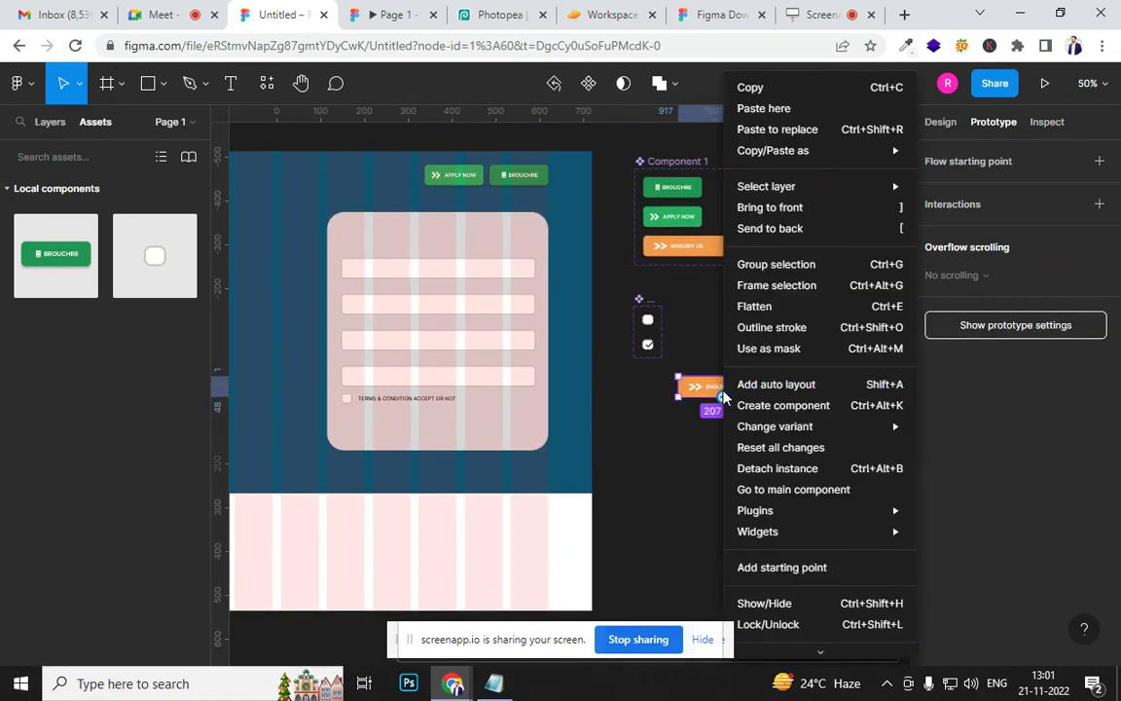
left_click(767, 284)
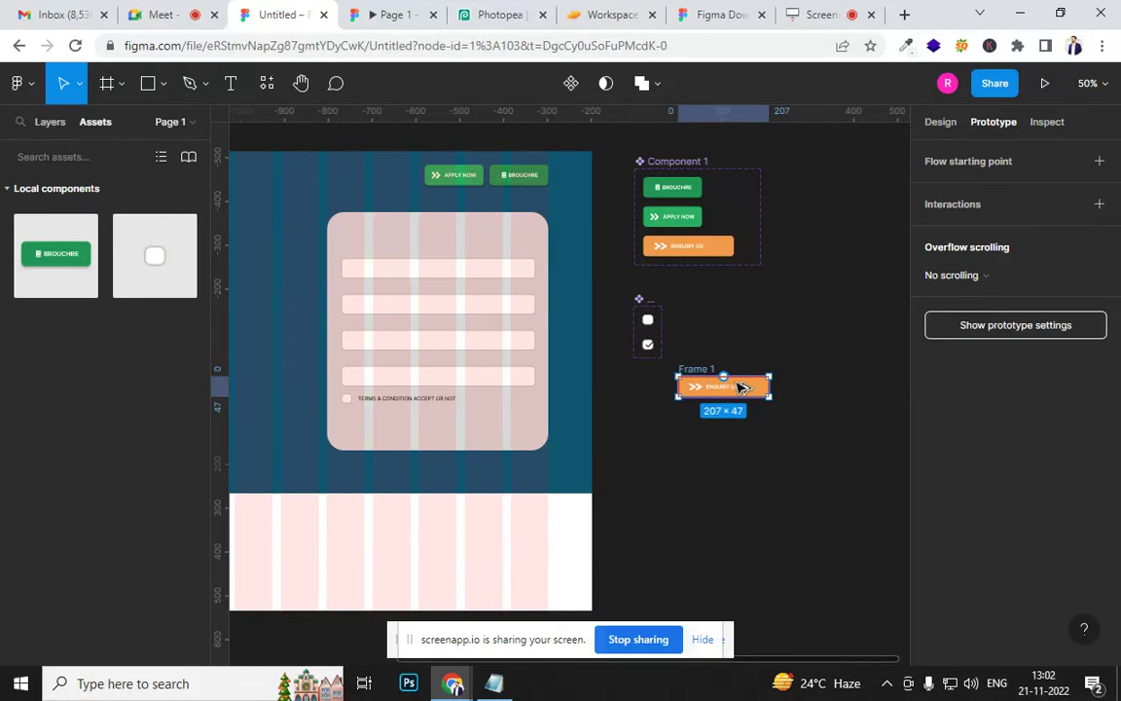
left_click_drag(739, 387, 741, 457)
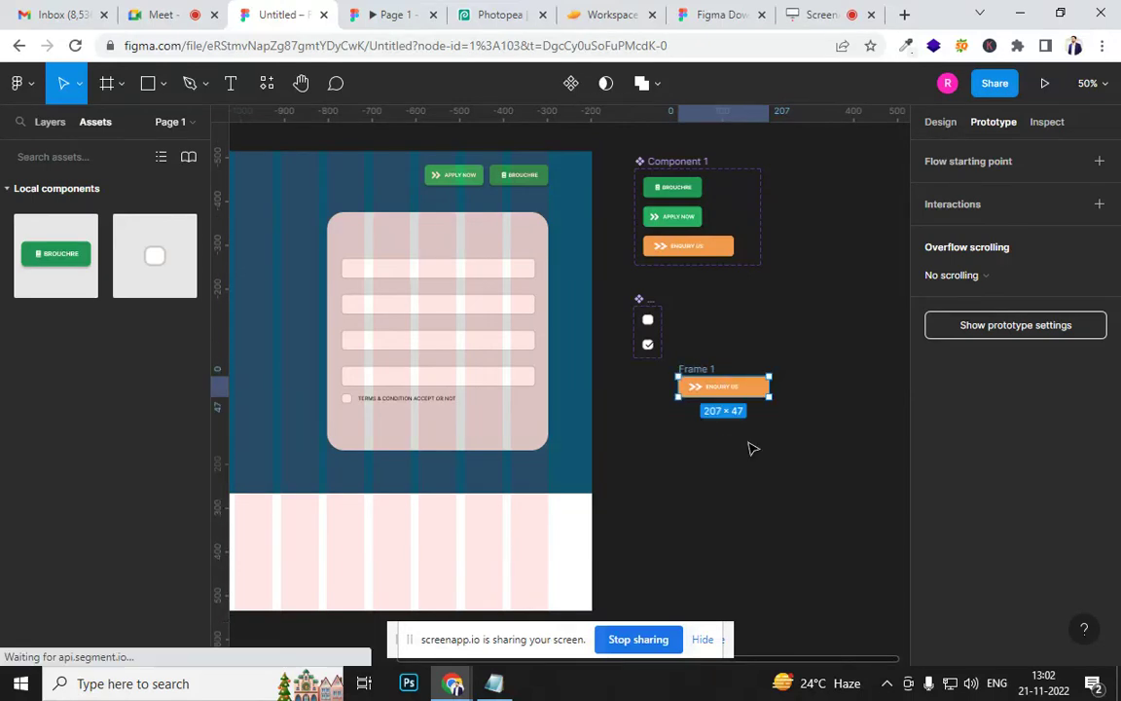
key("ctrl+z")
key("ctrl+z")
key("ctrl+z")
Detach the form's ENQUIRY US button from its main component
left_click(414, 431)
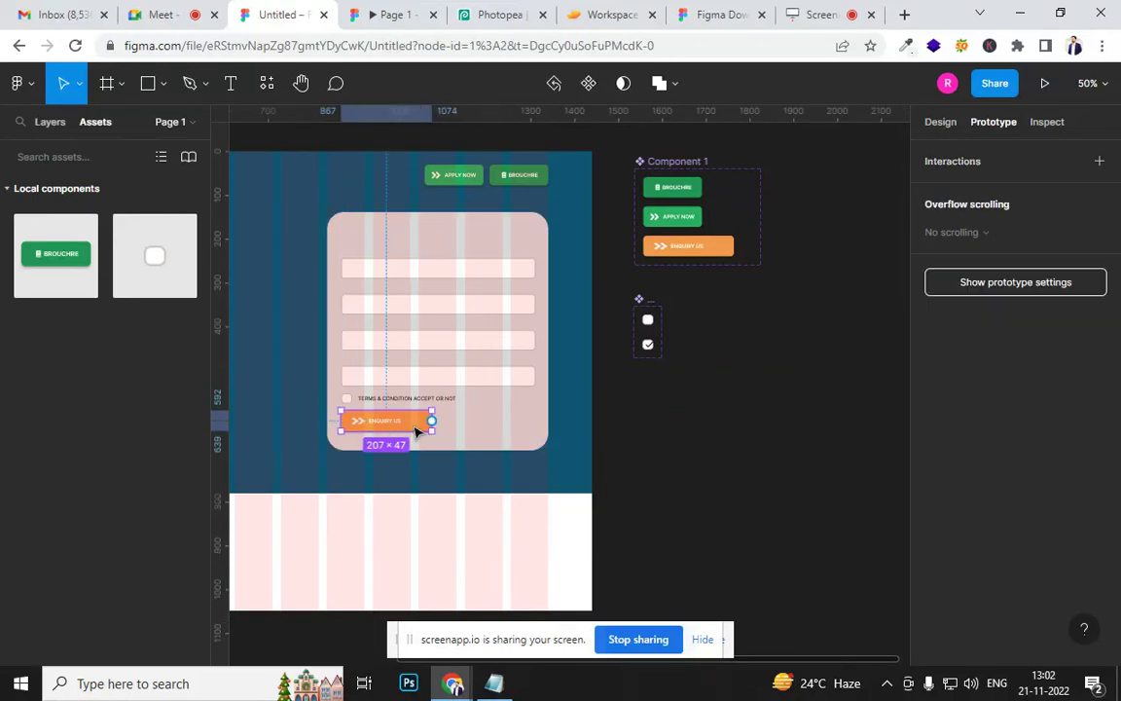
right_click(415, 432)
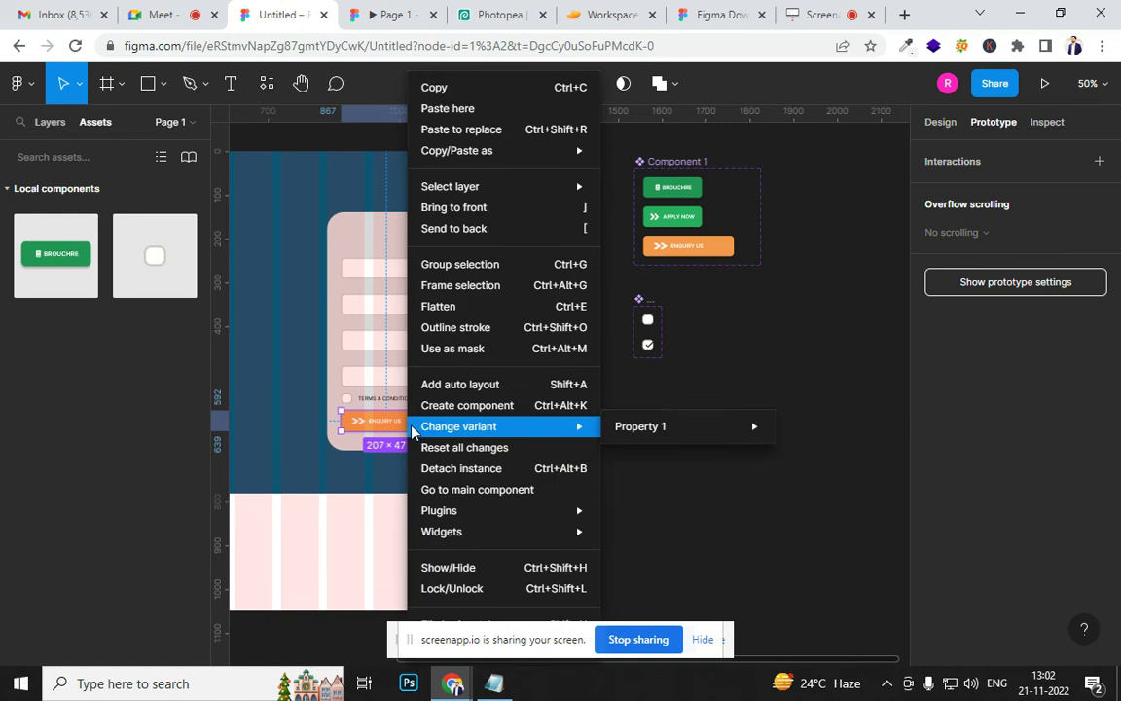
left_click(499, 470)
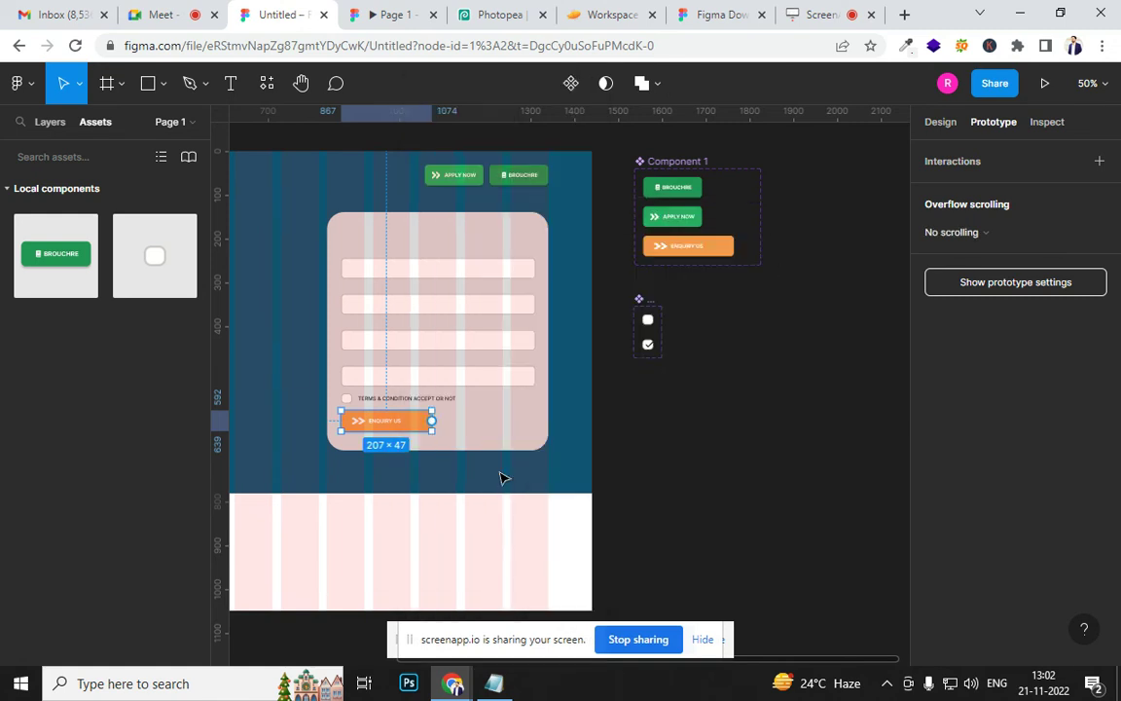
Move the detached ENQUIRY US button onto the canvas below the checkbox component and place a duplicate directly beneath it
left_click(693, 465)
left_click(429, 425)
left_click_drag(430, 421, 639, 465)
left_click_drag(386, 425, 720, 468)
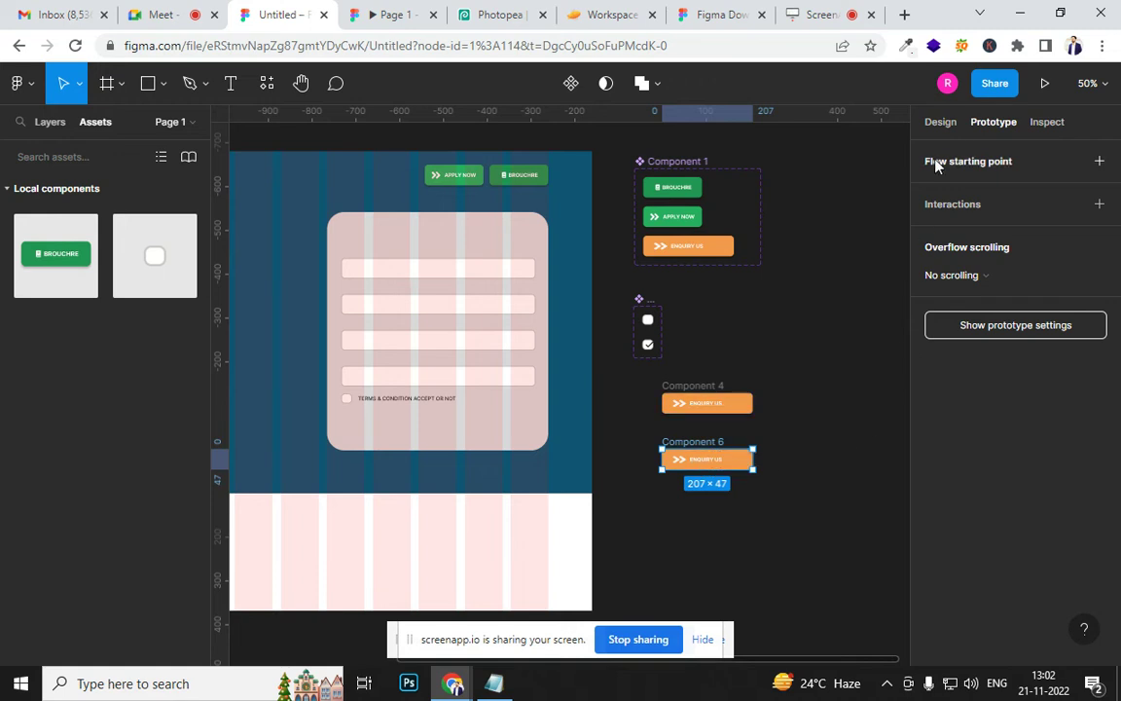
Wrap each of the two ENQUIRY US buttons on the canvas in its own frame
left_click(702, 402)
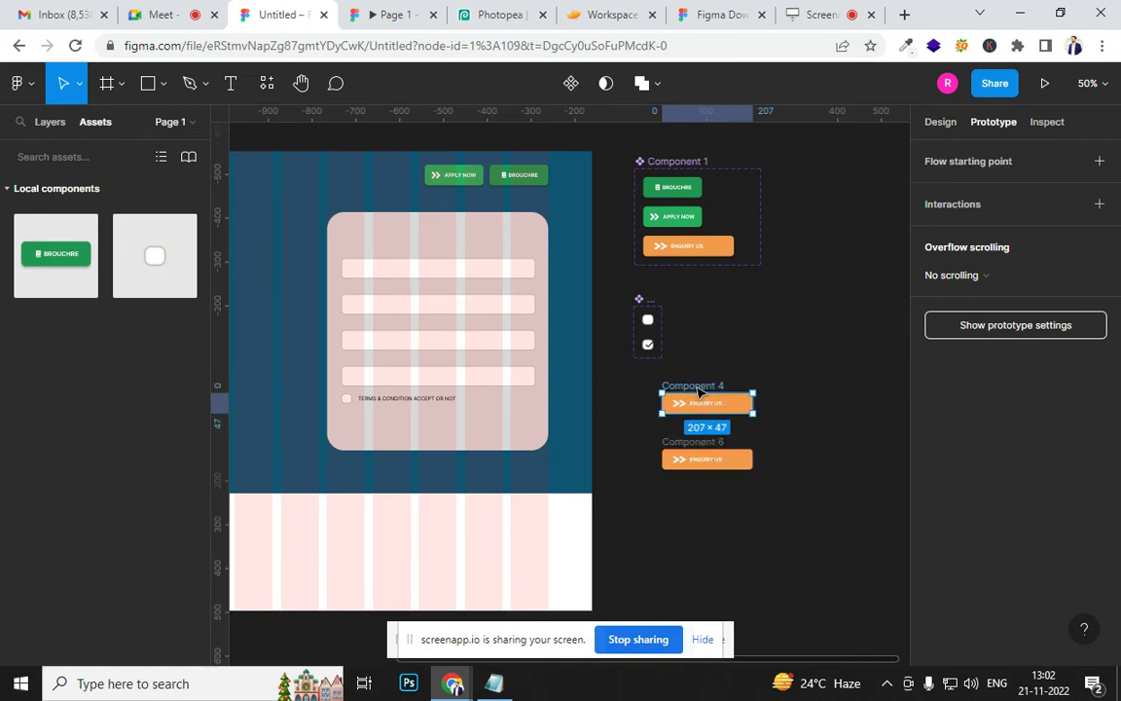
right_click(698, 401)
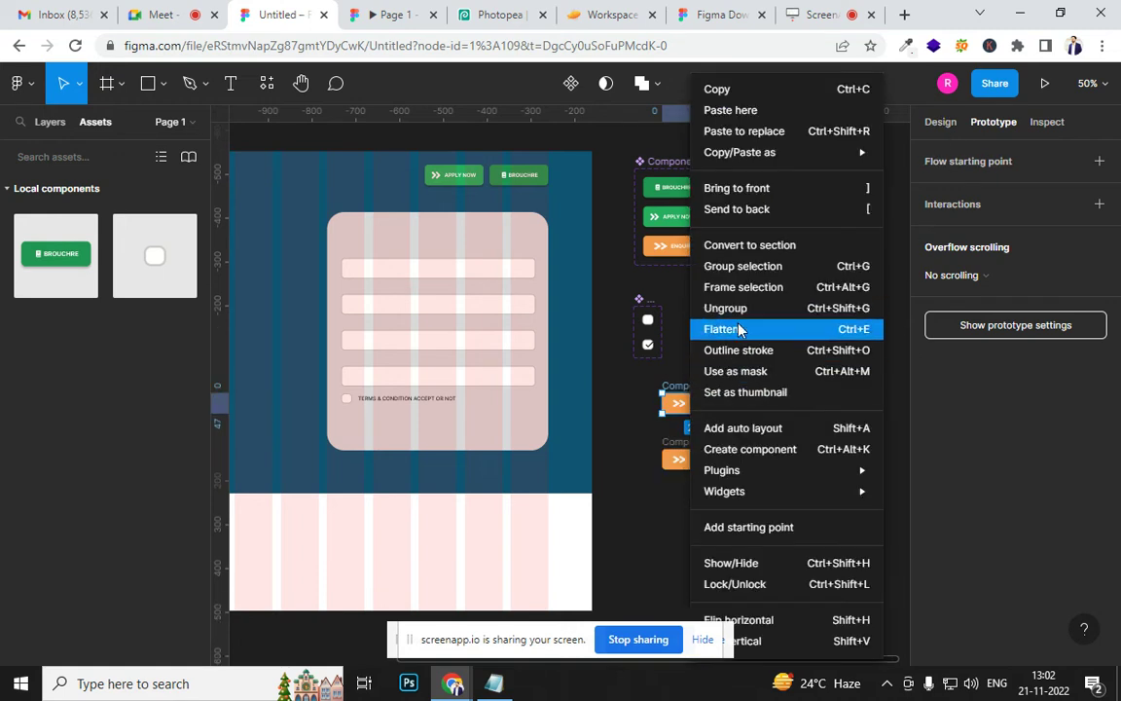
left_click(739, 287)
left_click(688, 452)
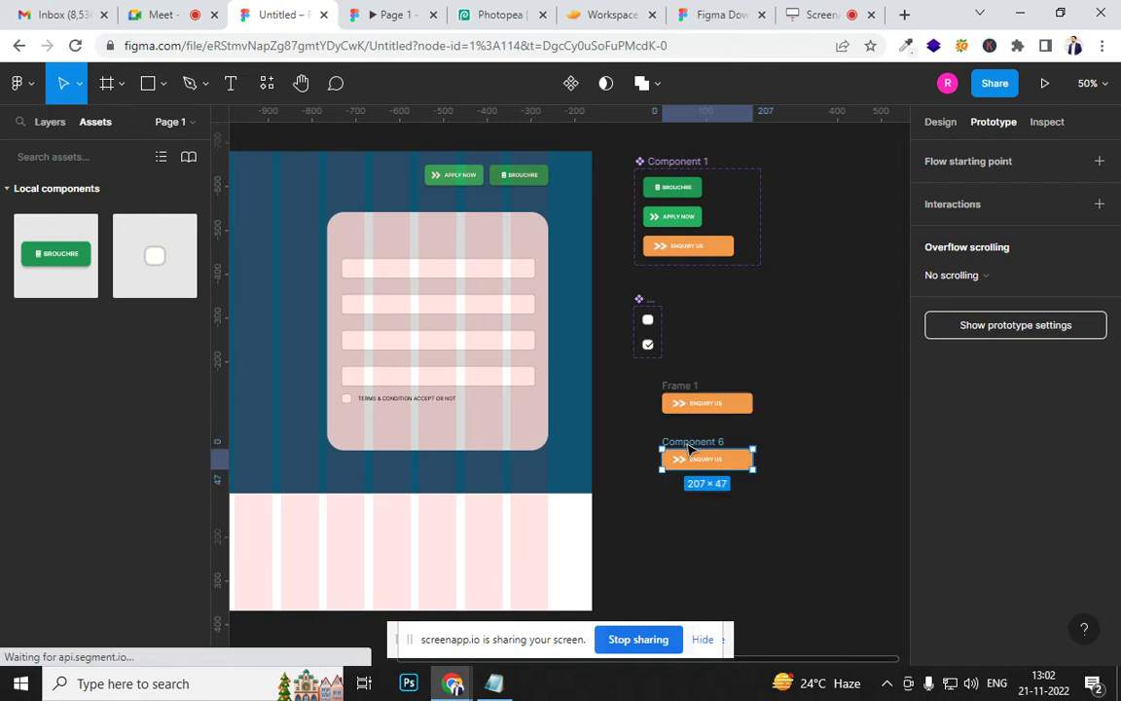
right_click(686, 455)
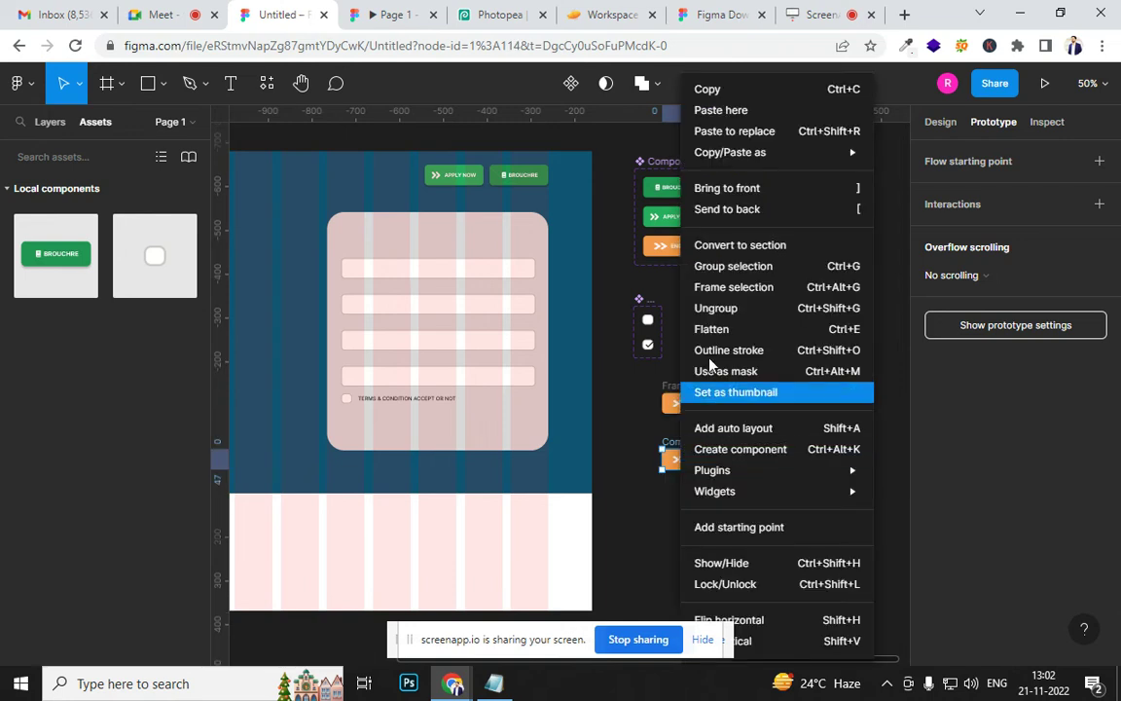
left_click(732, 287)
Change the orange of the ENQUIRY US button in Frame 2 to the Green 1 colour style
left_click(737, 407)
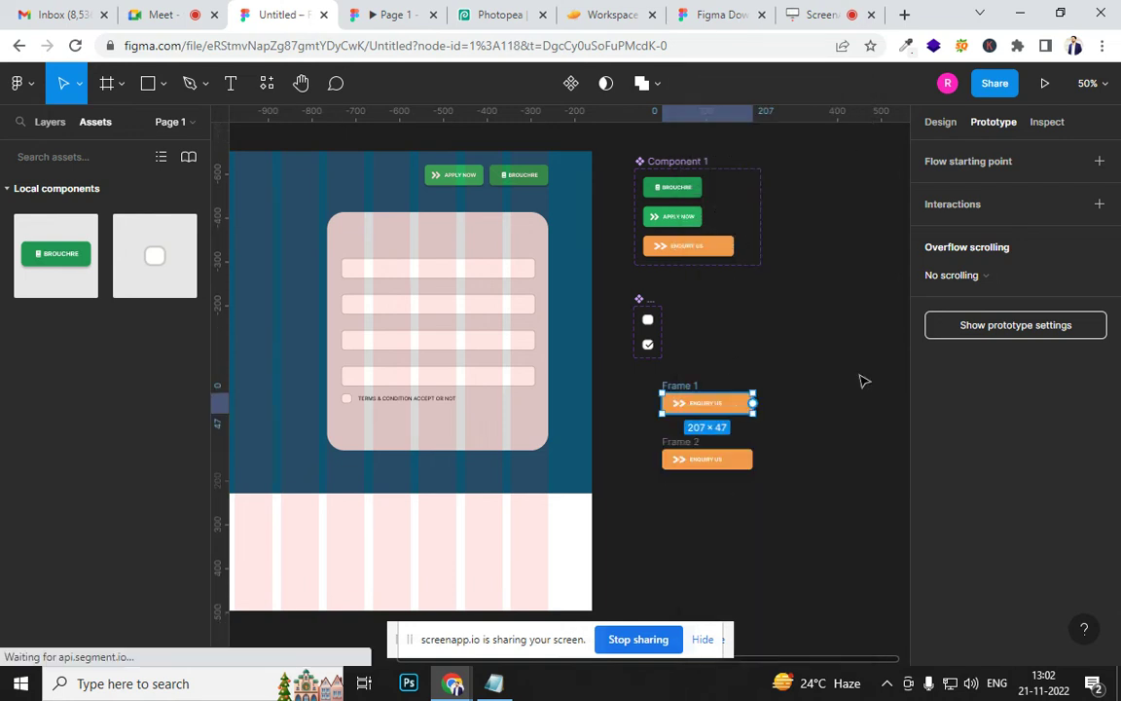
left_click(941, 122)
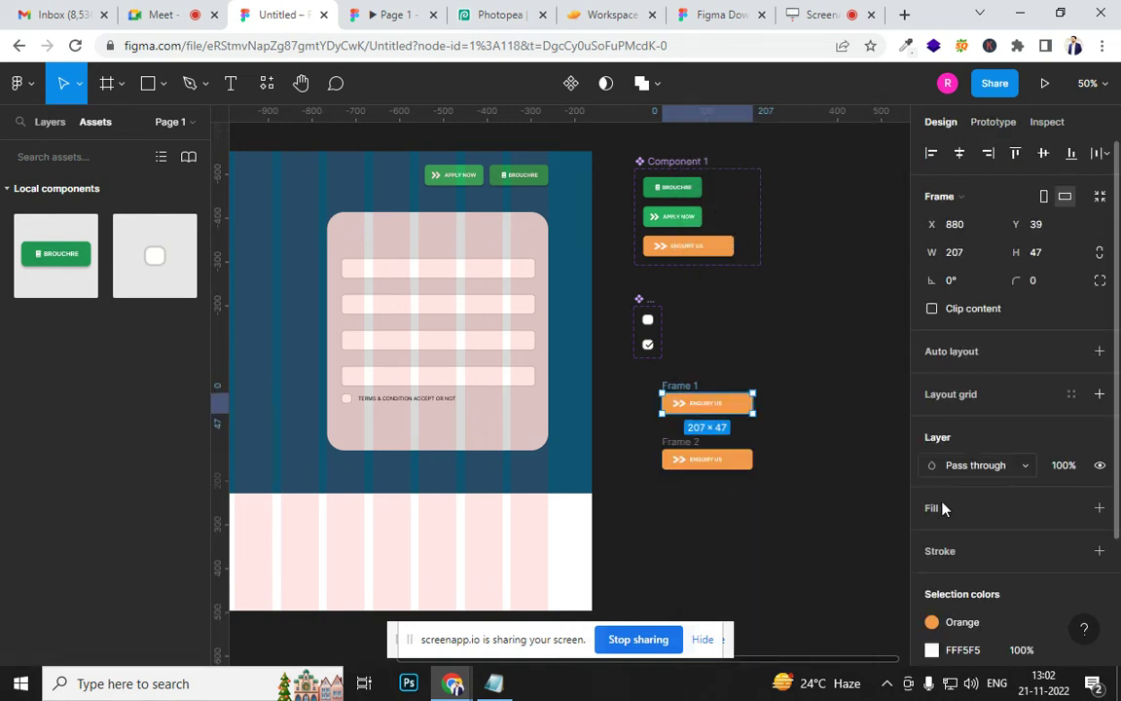
left_click(932, 622)
left_click(778, 453)
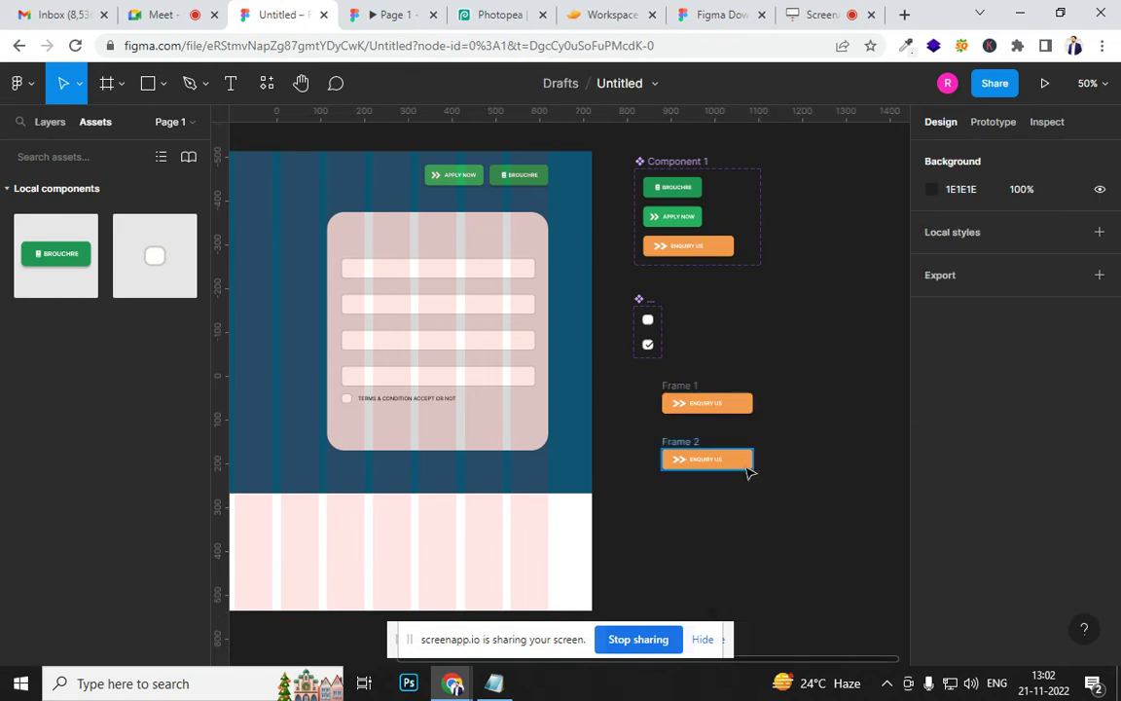
left_click(742, 463)
left_click(932, 623)
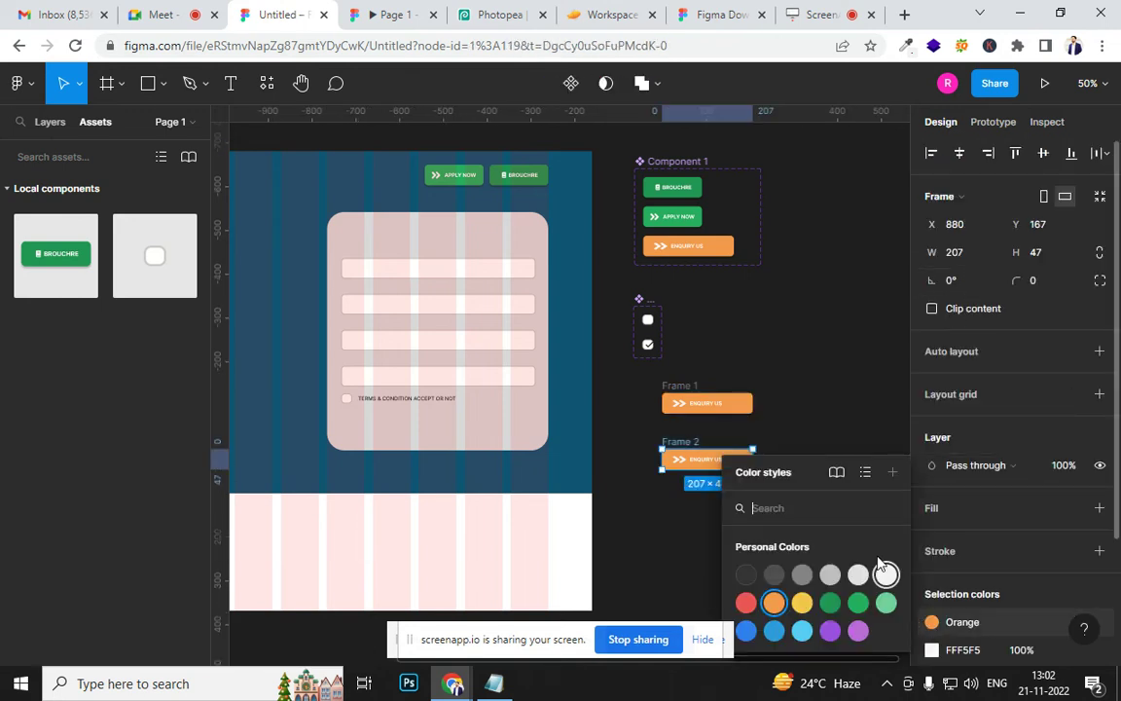
left_click(828, 602)
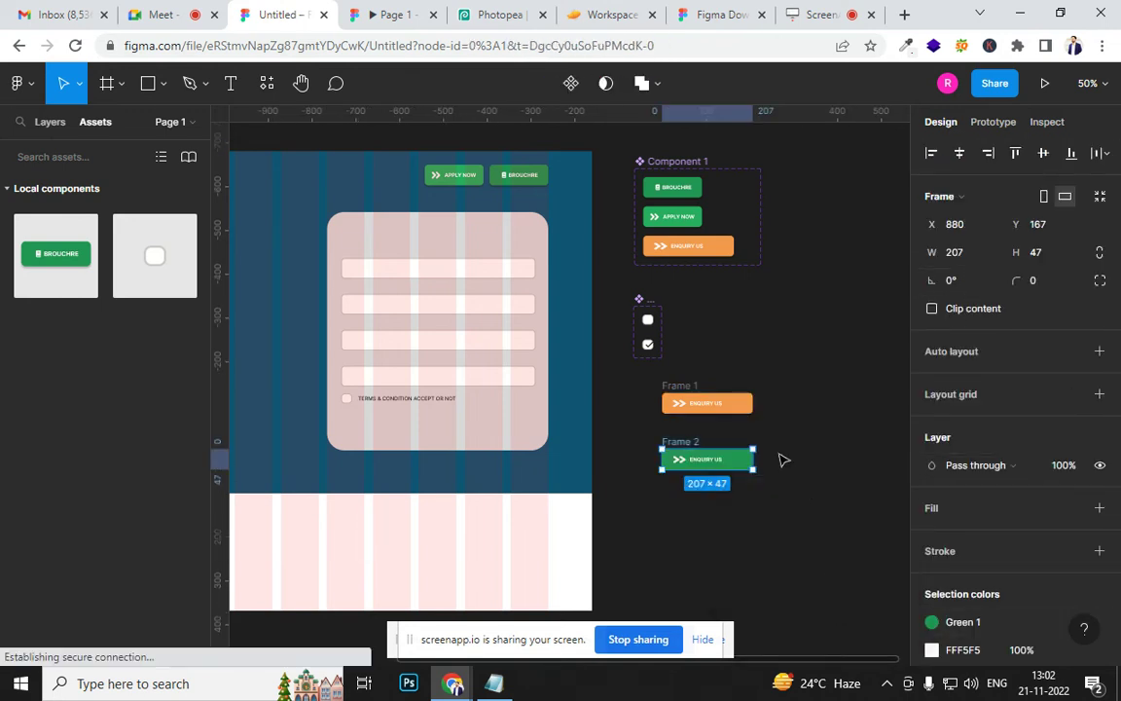
left_click(782, 456)
Turn the orange and green ENQUIRY US frames into components and combine them as variants
left_click(711, 401)
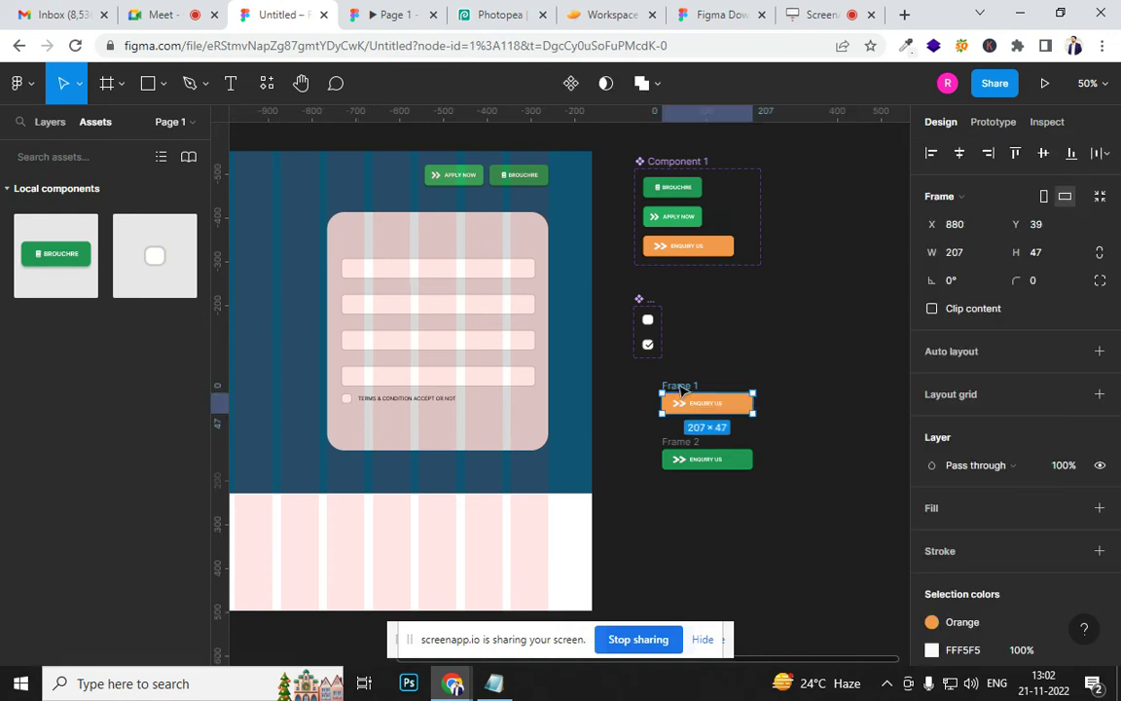
key("ctrl+alt+k")
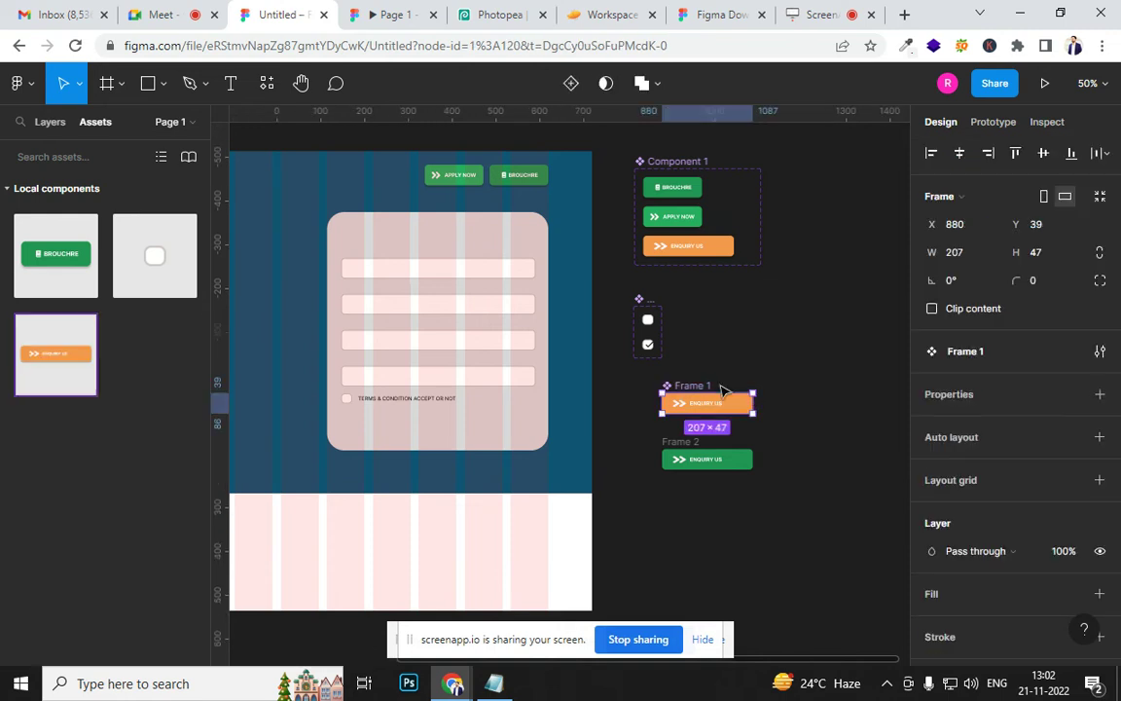
left_click(684, 452)
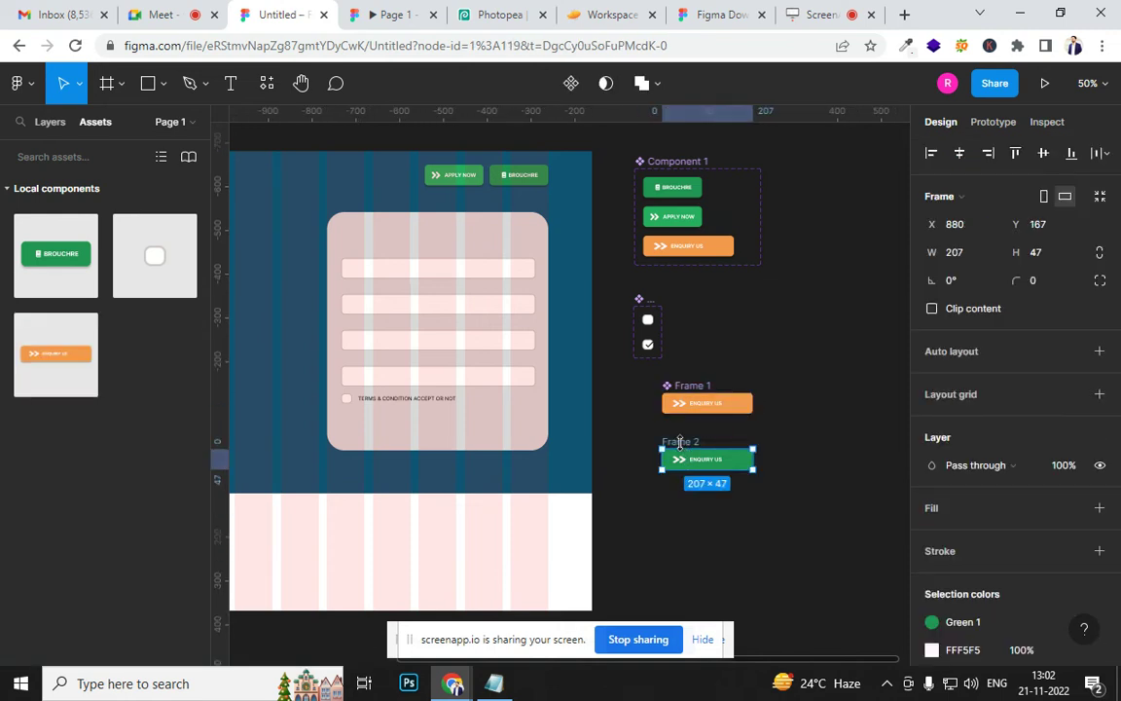
key("ctrl+alt+k")
left_click_drag(805, 378, 691, 500)
left_click(954, 423)
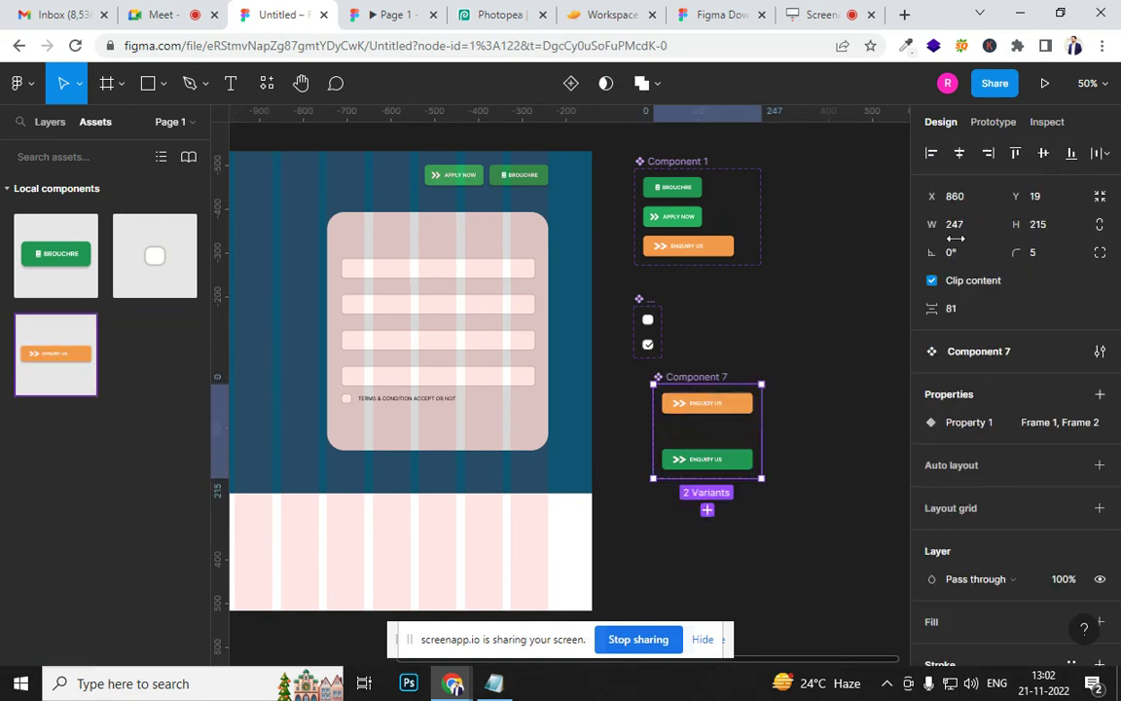
Add an on-click interaction to the orange ENQUIRY US variant that changes it to Frame 2 with an instant transition
left_click(993, 122)
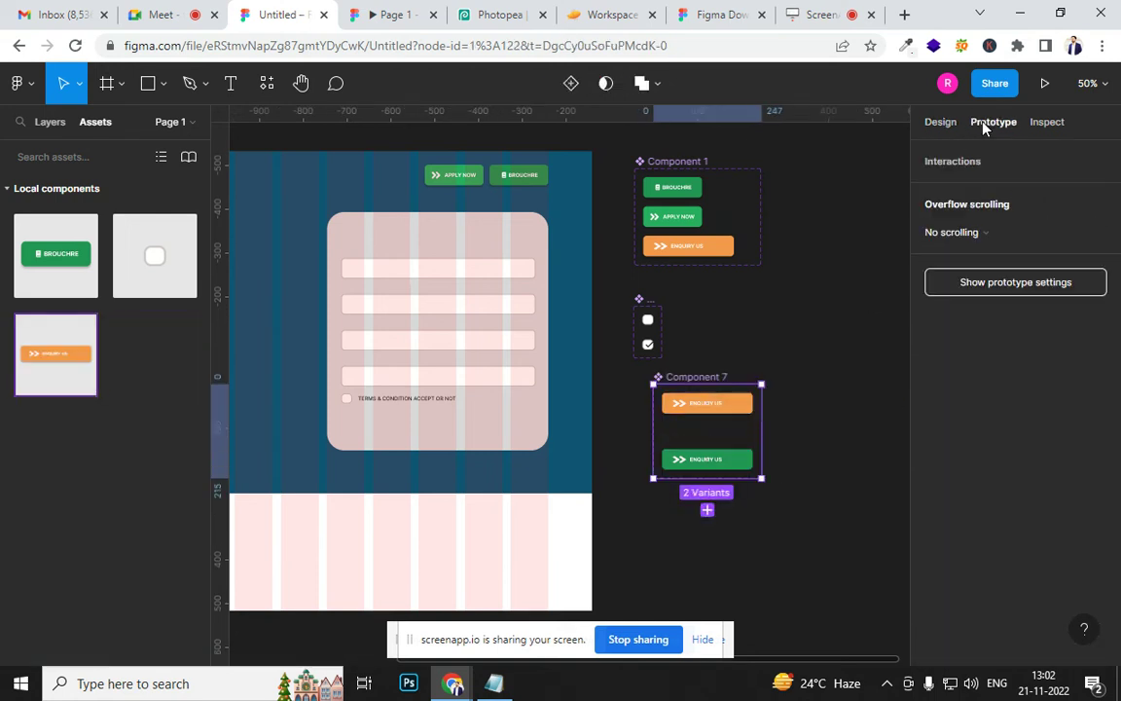
left_click(713, 401)
left_click_drag(712, 473, 713, 475)
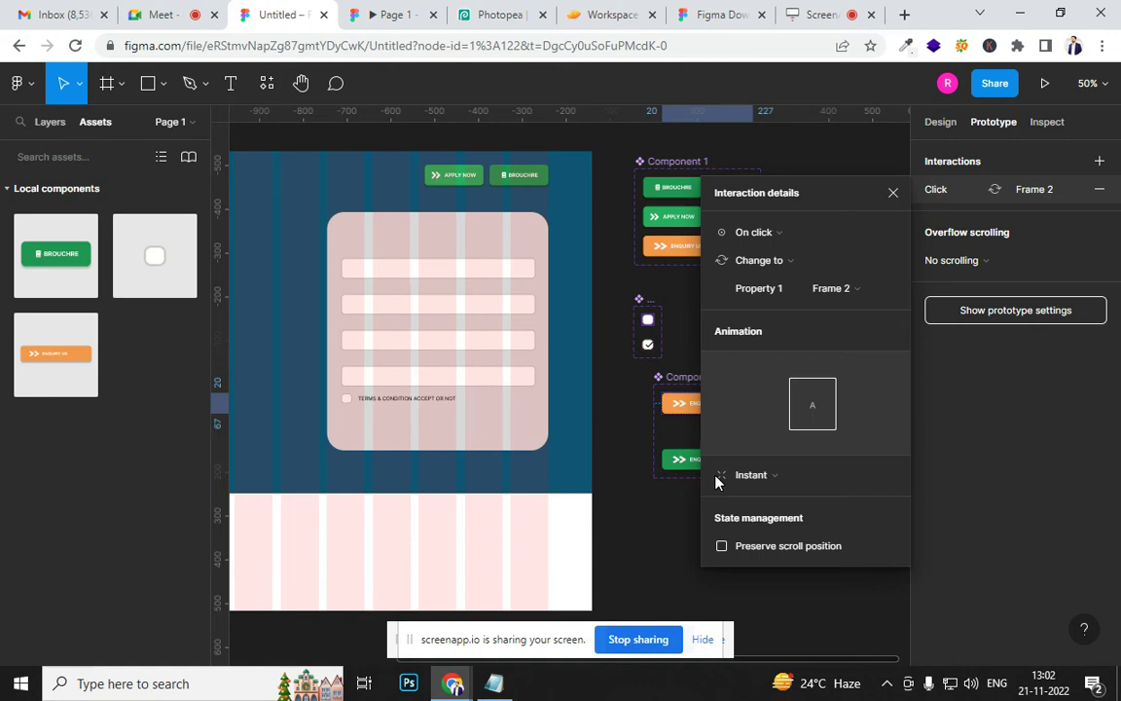
Change the trigger of the orange ENQUIRY US variant's interaction to While hovering, keeping the Change to action
left_click(774, 241)
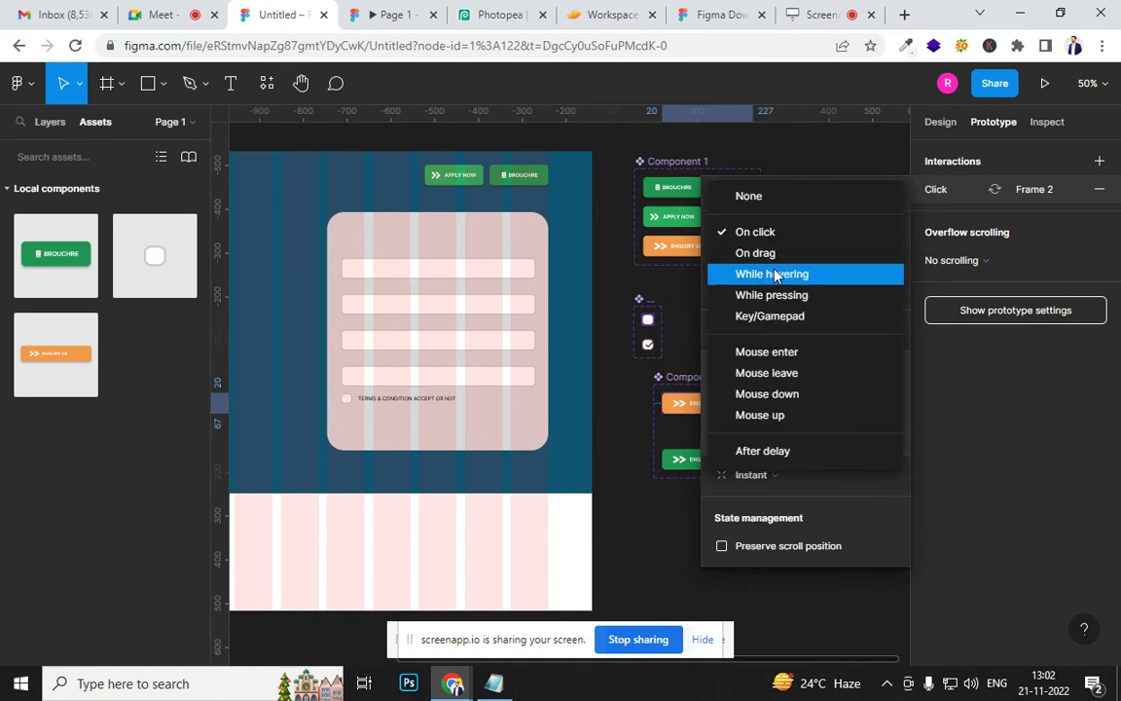
left_click(777, 271)
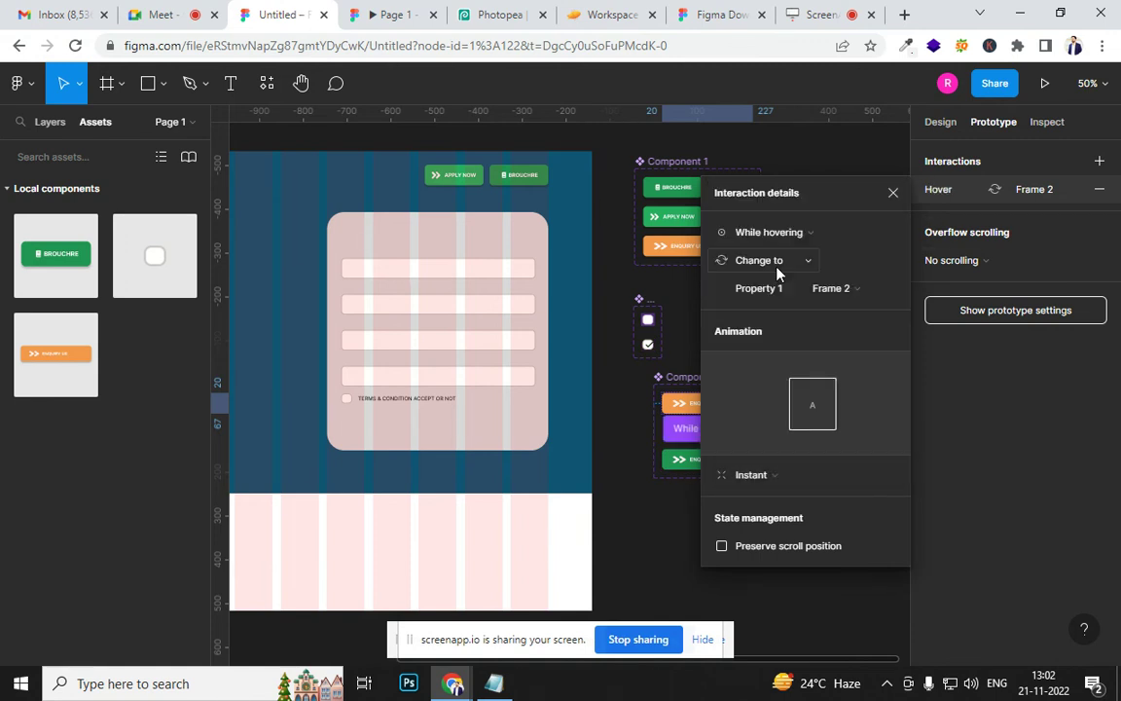
left_click(783, 263)
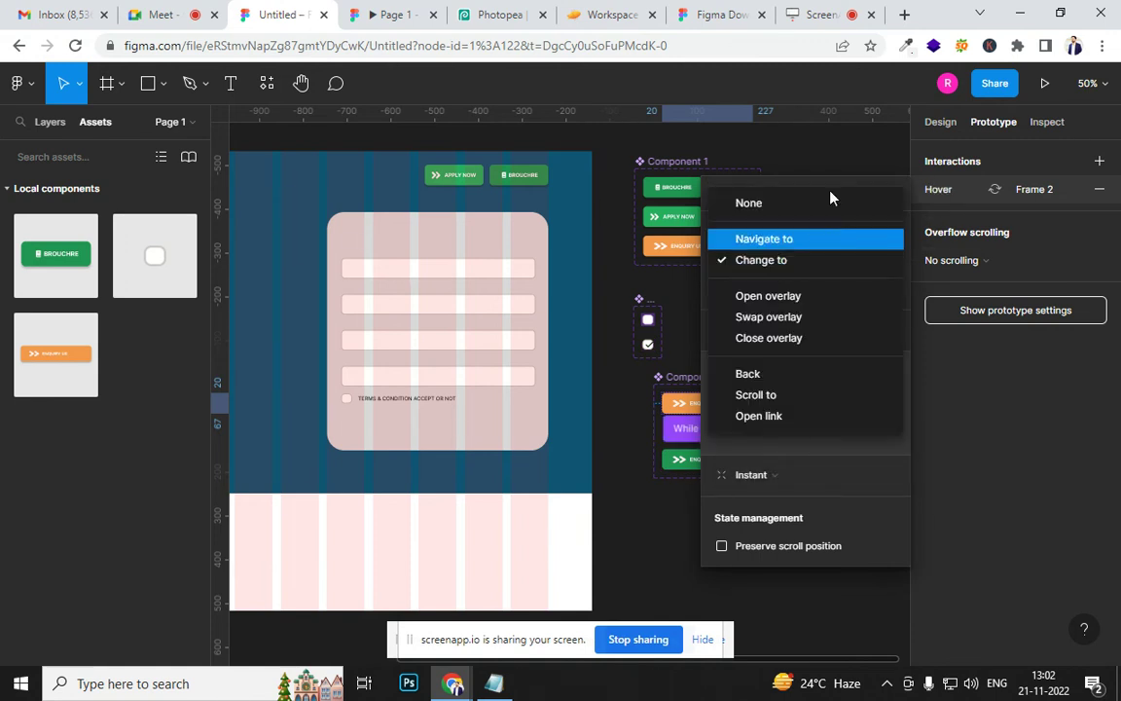
left_click(736, 132)
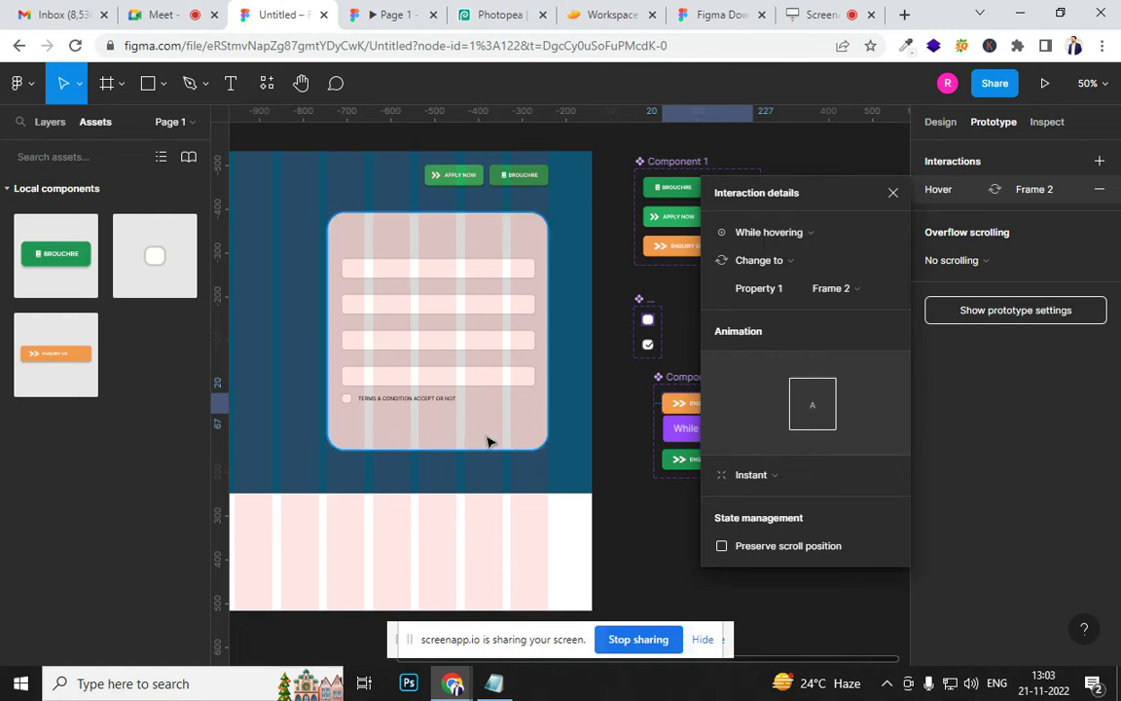
key("Escape")
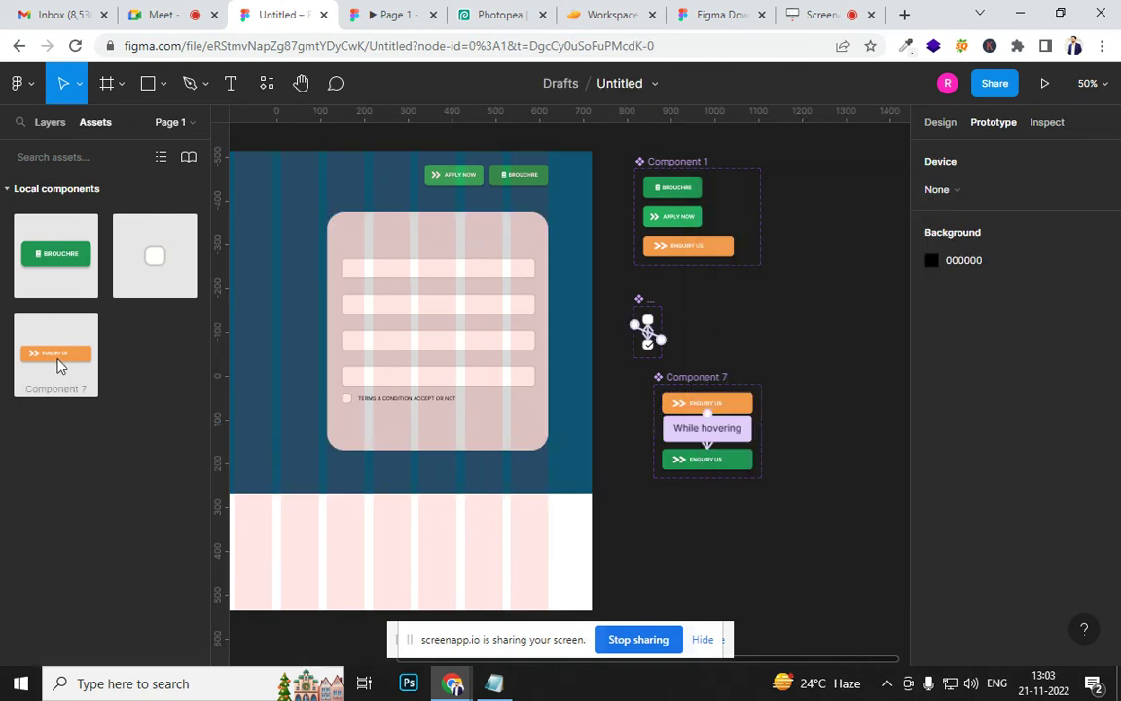
Place an orange ENQUIRY US component instance in the form below the terms checkbox at X 867, Y 596, and check it in the prototype preview
left_click_drag(61, 364, 386, 431)
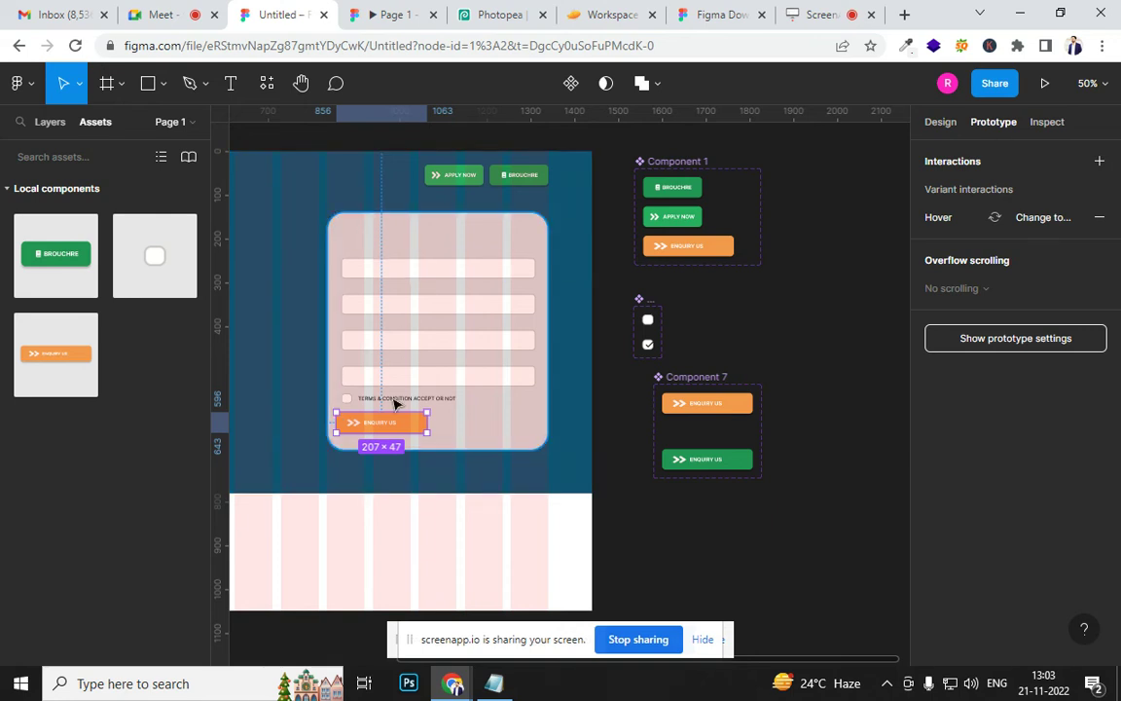
key("ctrl+z")
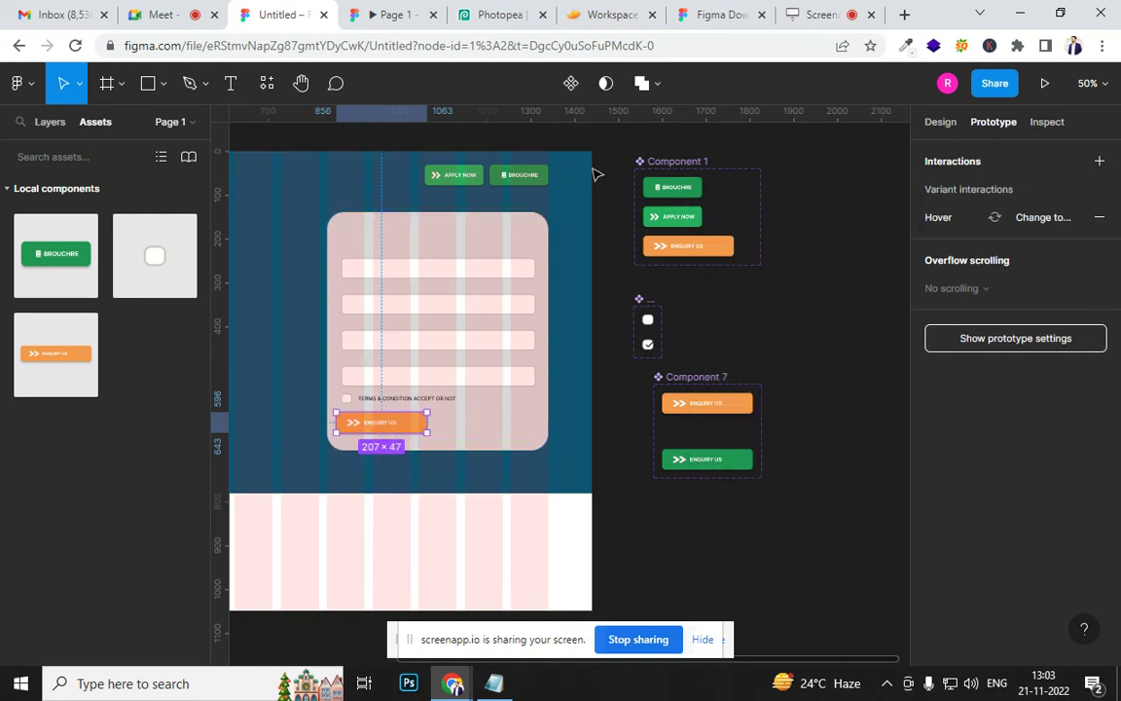
left_click(941, 121)
left_click_drag(405, 433, 410, 434)
left_click(393, 18)
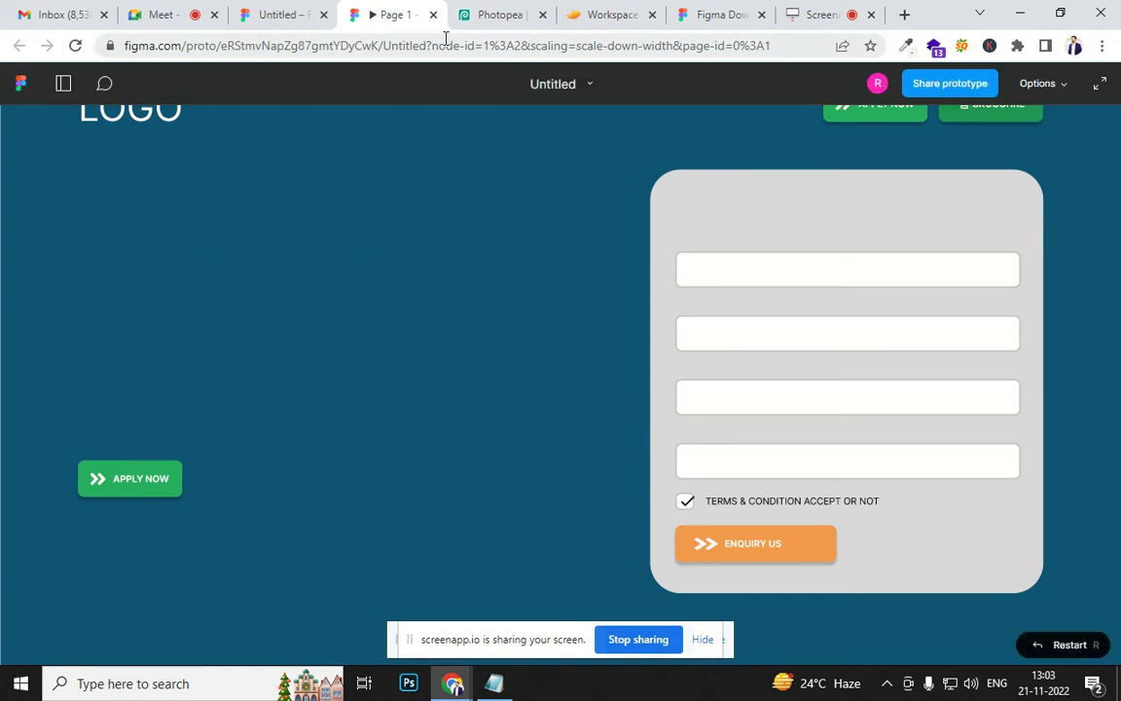
left_click(278, 15)
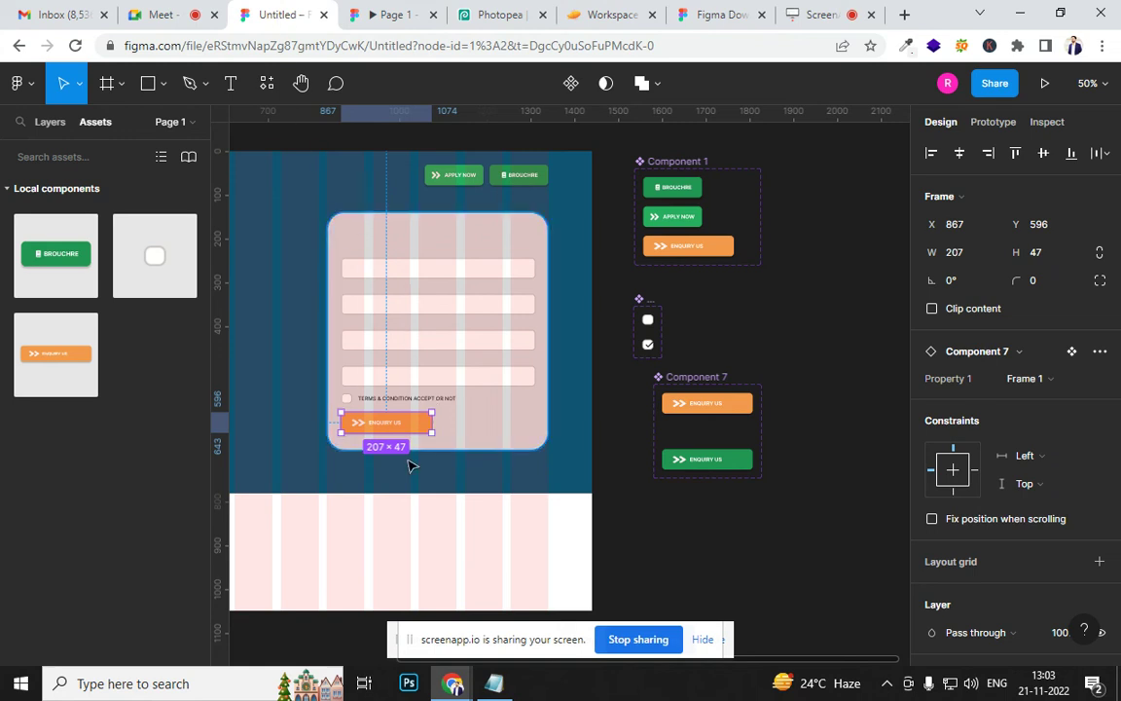
Move the APPLY NOW button in the hero section straight down to Y 569
left_click(333, 505)
left_click_drag(333, 506, 711, 453)
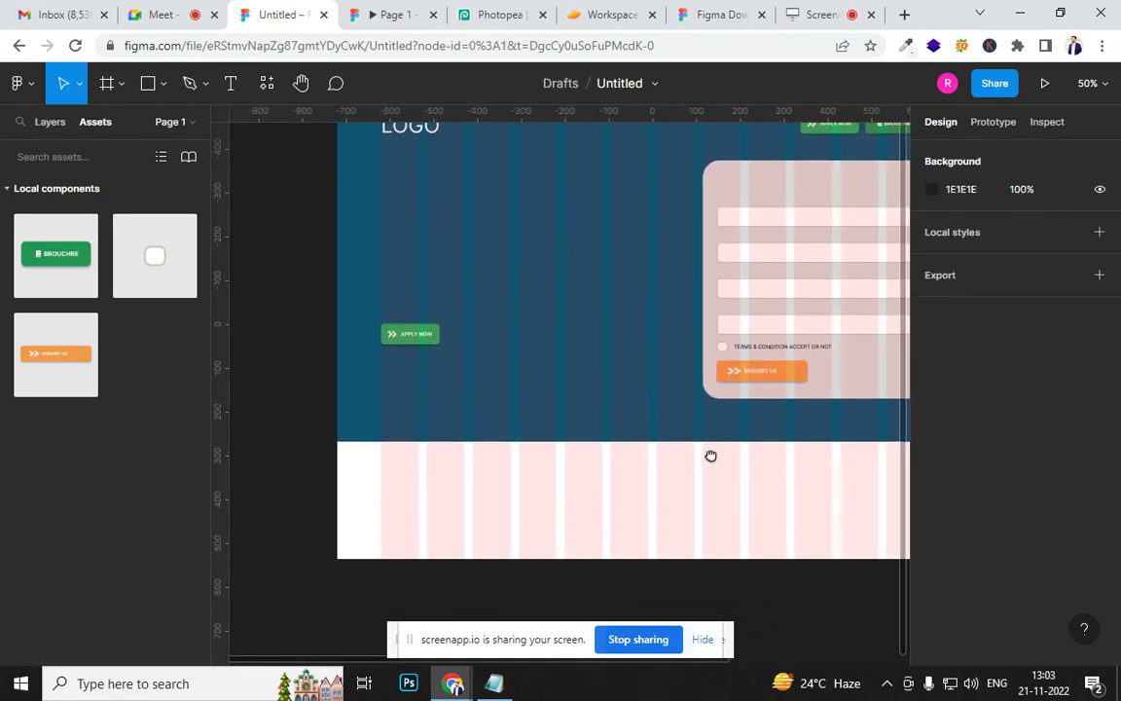
left_click(424, 343)
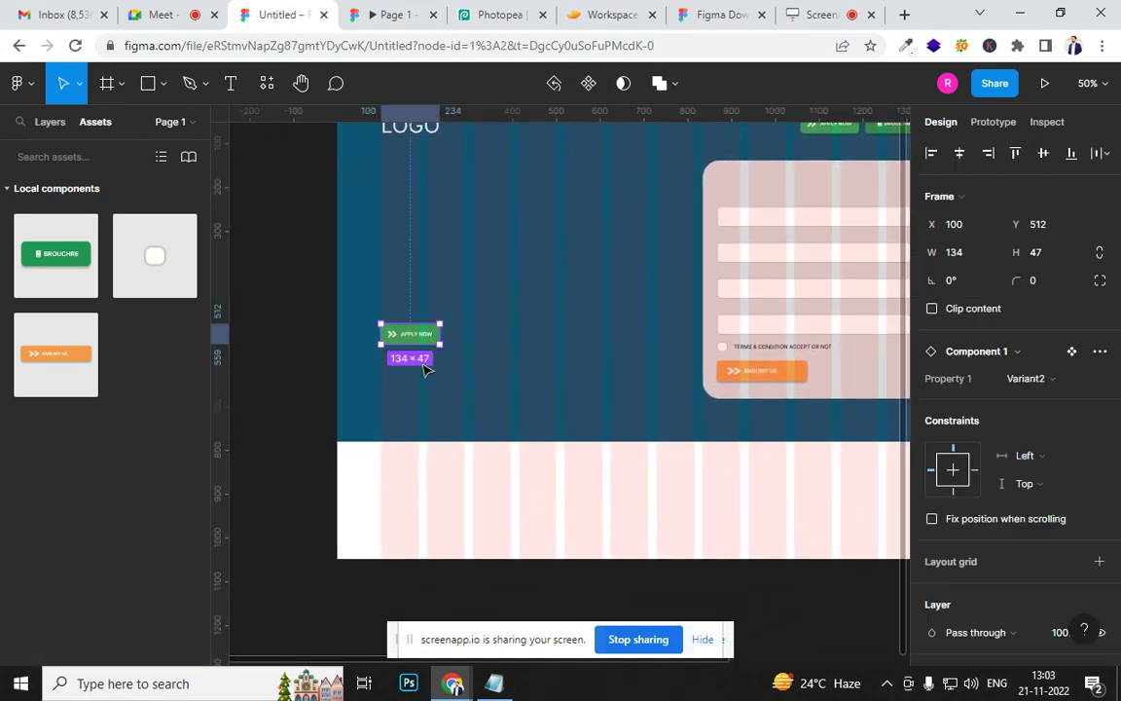
left_click_drag(424, 344, 425, 369)
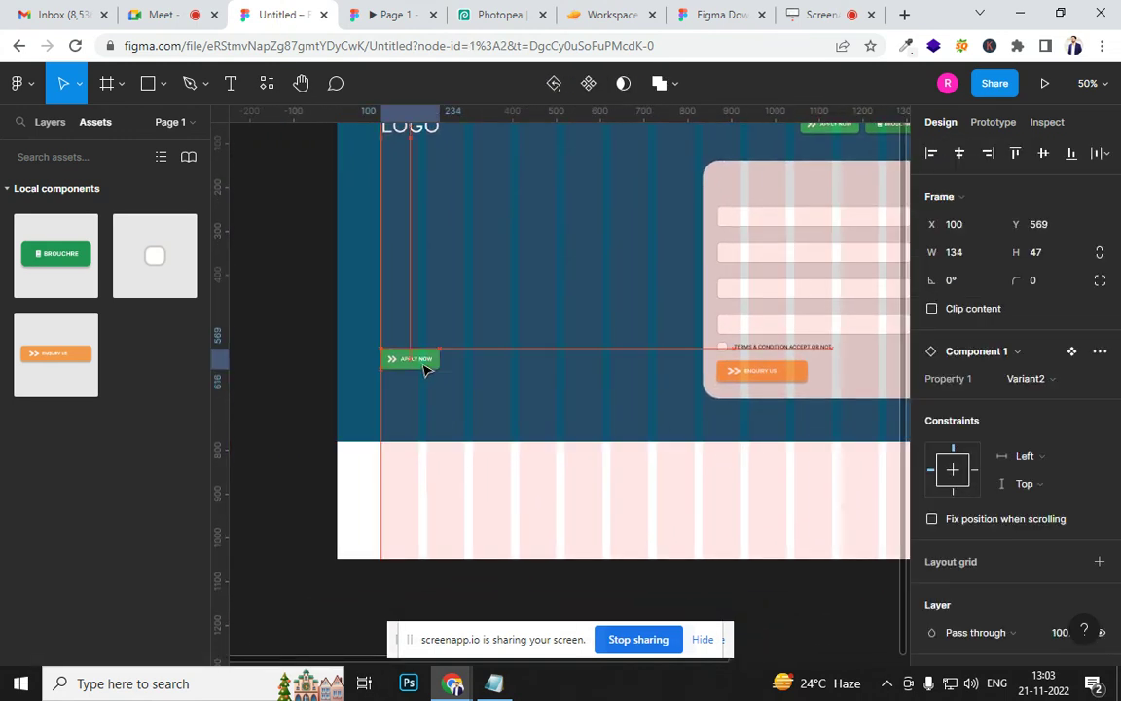
Add the heading SYNTAX INTITUTE in a 610 px wide text box below the logo and enlarge it to font size 67
left_click(230, 82)
left_click_drag(379, 200, 649, 319)
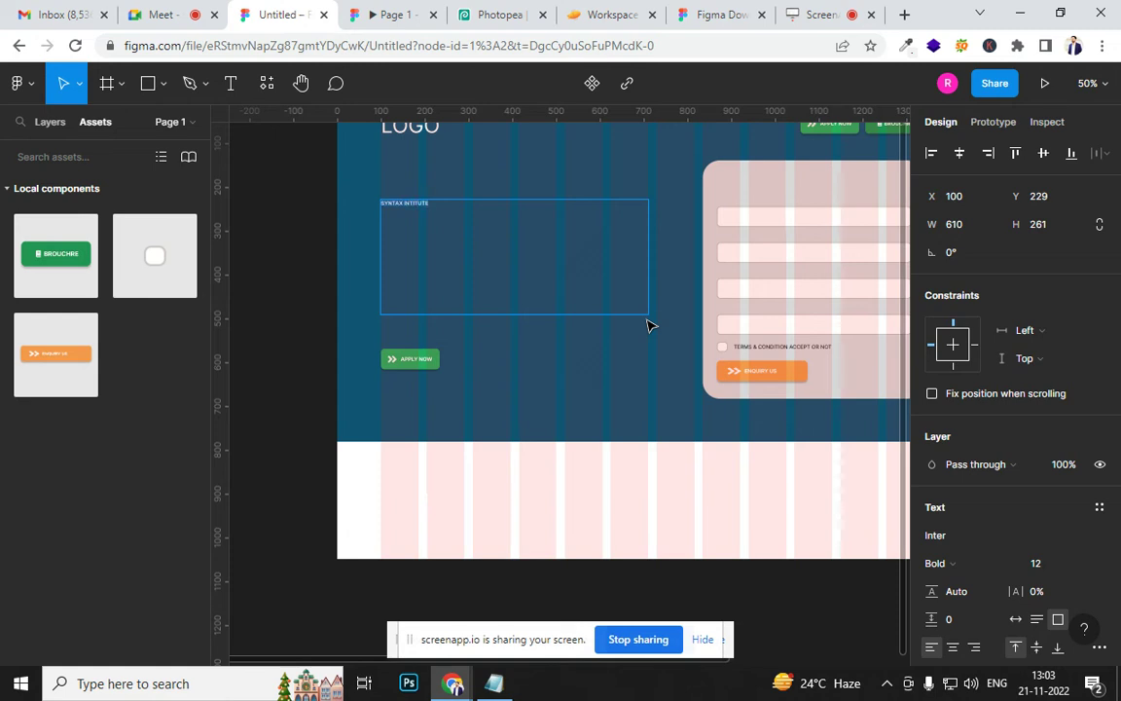
key("ctrl+shift+period")
key("ctrl+shift+period")
key("ctrl+shift+period")
key("ctrl+shift+period")
key("ctrl+shift+period")
key("ctrl+shift+period")
key("ctrl+shift+period")
key("ctrl+shift+period")
key("ctrl+shift+period")
key("ctrl+shift+period")
key("ctrl+shift+period")
key("ctrl+shift+period")
key("ctrl+shift+period")
key("ctrl+shift+period")
key("ctrl+shift+period")
key("ctrl+shift+period")
key("ctrl+shift+period")
key("ctrl+shift+period")
key("ctrl+shift+period")
key("ctrl+shift+period")
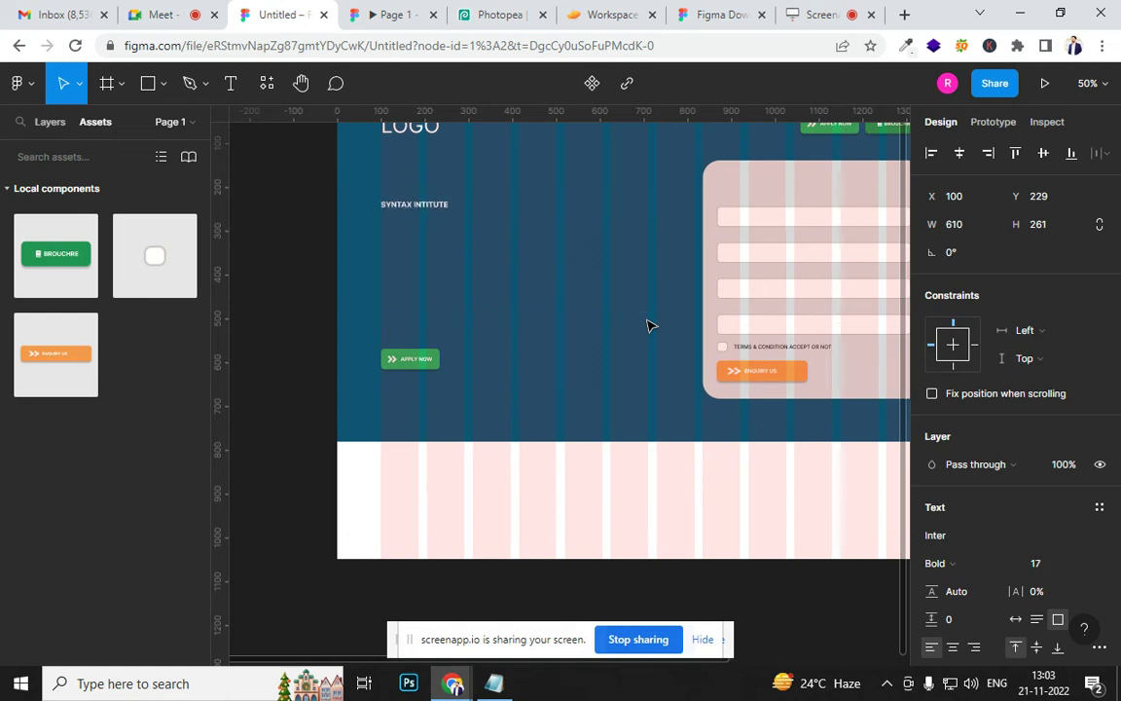
key("ctrl+shift+period")
key("ctrl+shift+period")
key("ctrl+shift+period")
key("ctrl+shift+period")
key("ctrl+shift+period")
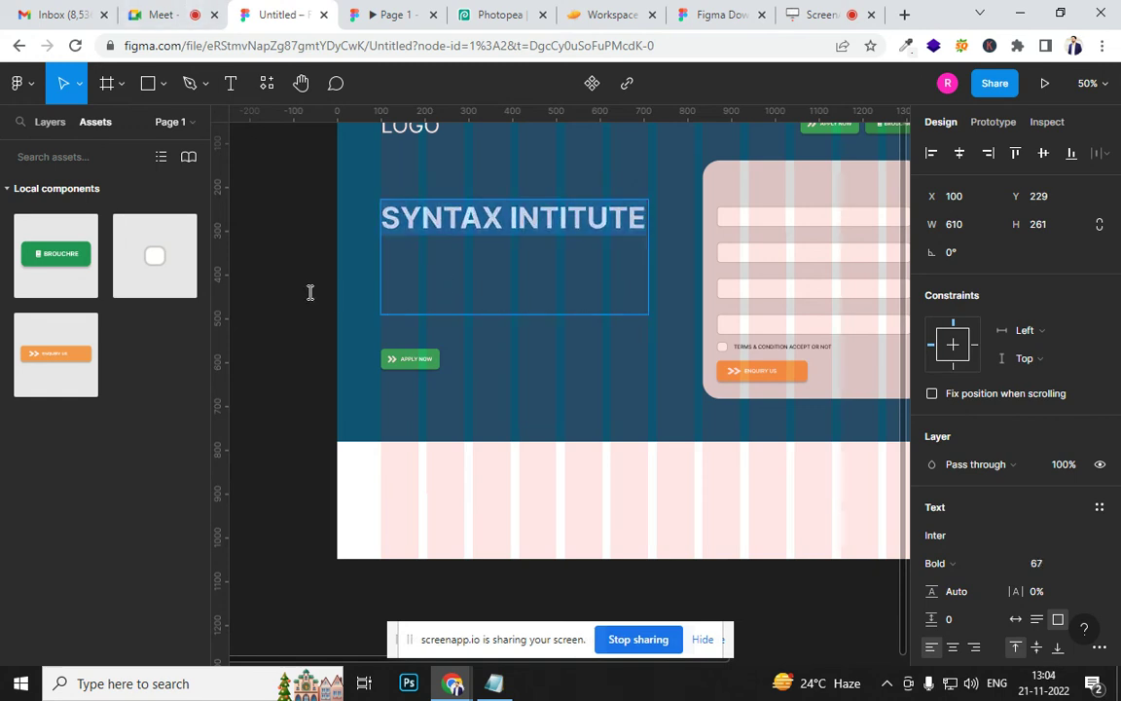
Shorten the heading's text box to 76 px high so it fits its single line
key("Escape")
left_click_drag(499, 315, 497, 232)
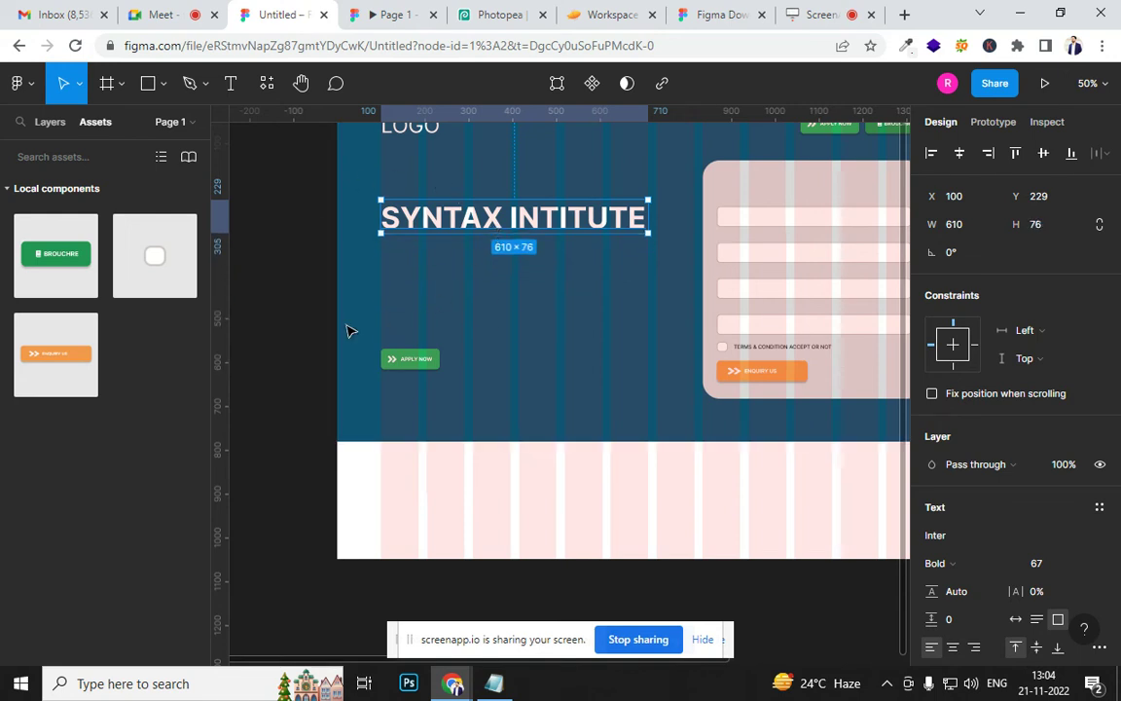
left_click(446, 232)
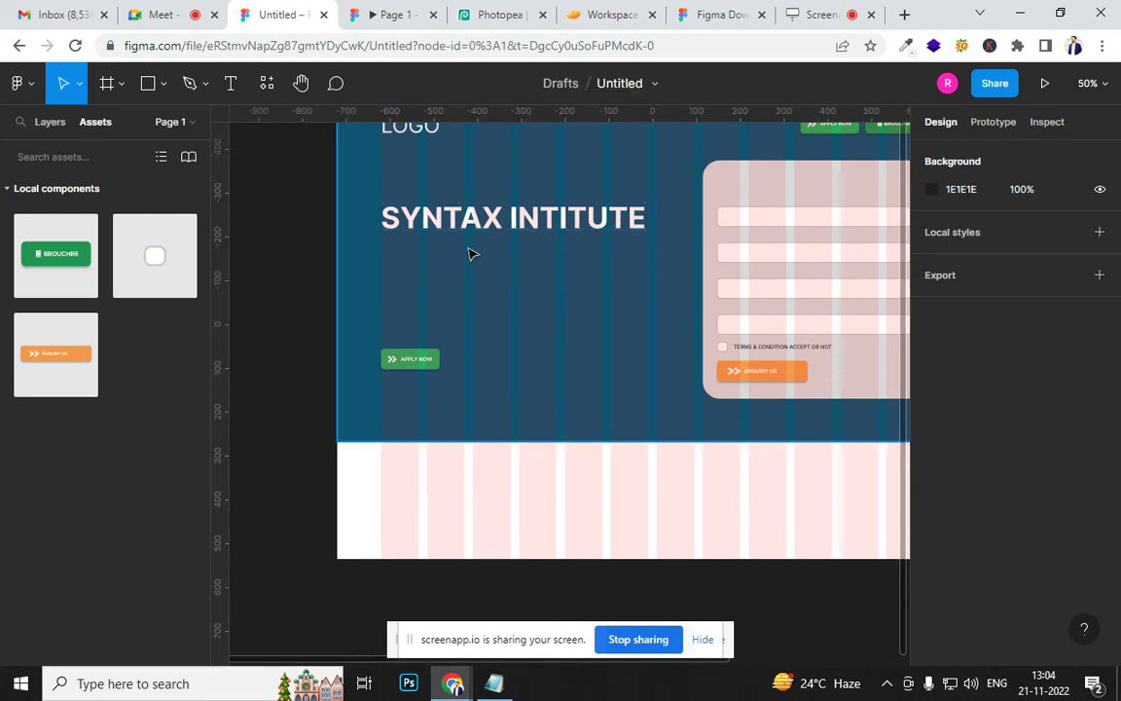
Search the plugins for DUMMY CONTENT, run Lorem Ipsum, and move its window away from the heading area
right_click(261, 259)
mouse_move(292, 407)
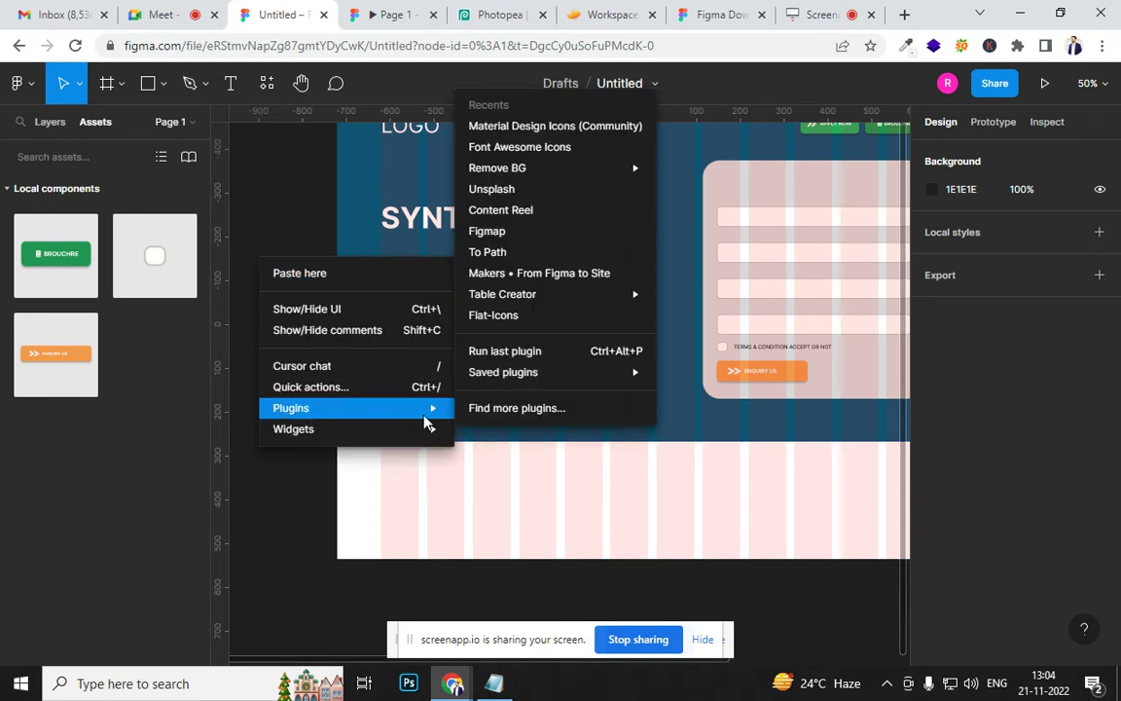
left_click(481, 413)
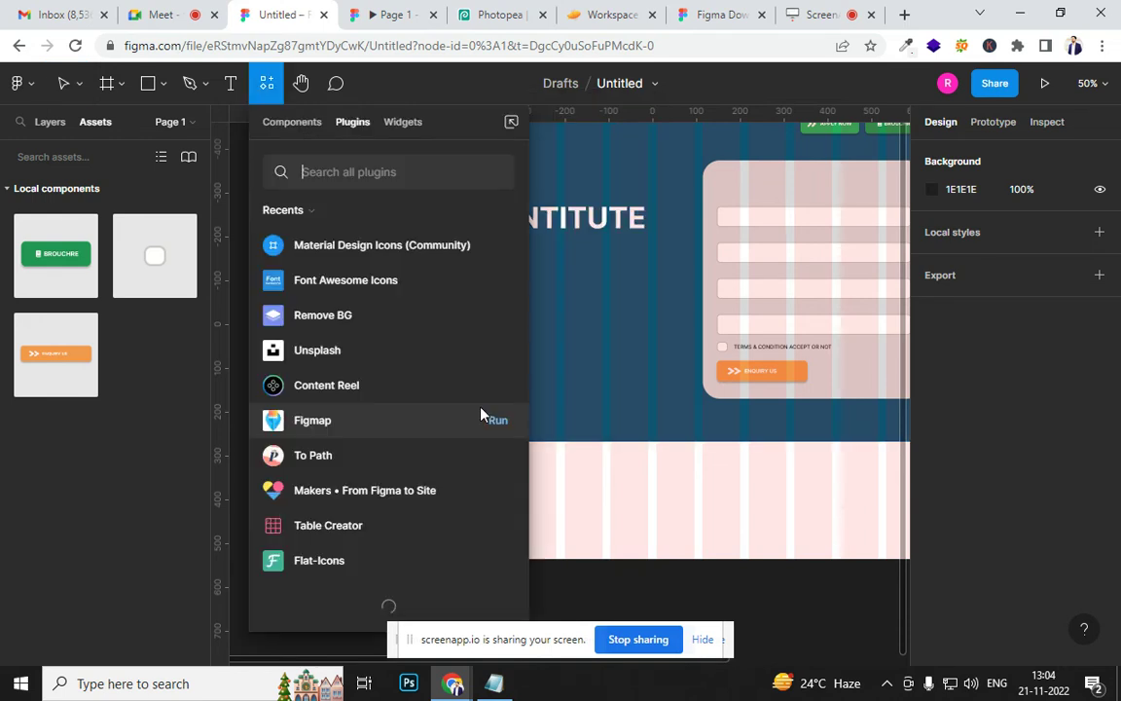
left_click(325, 172)
type("DUMM")
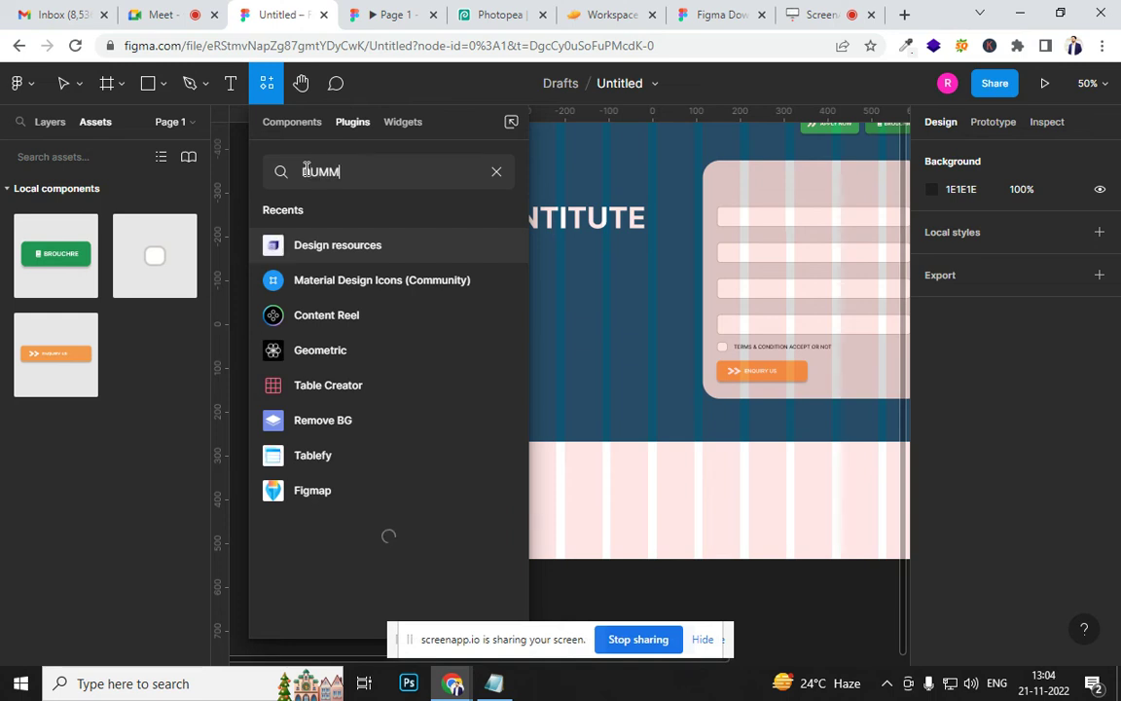
type("Y")
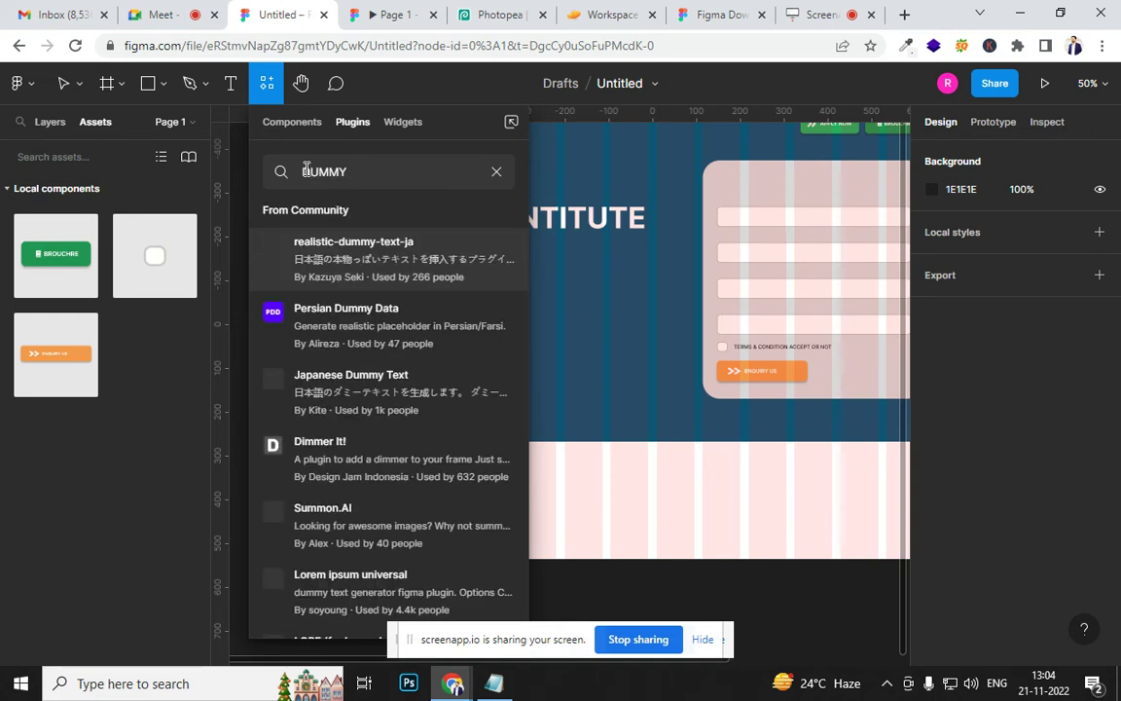
type(" C")
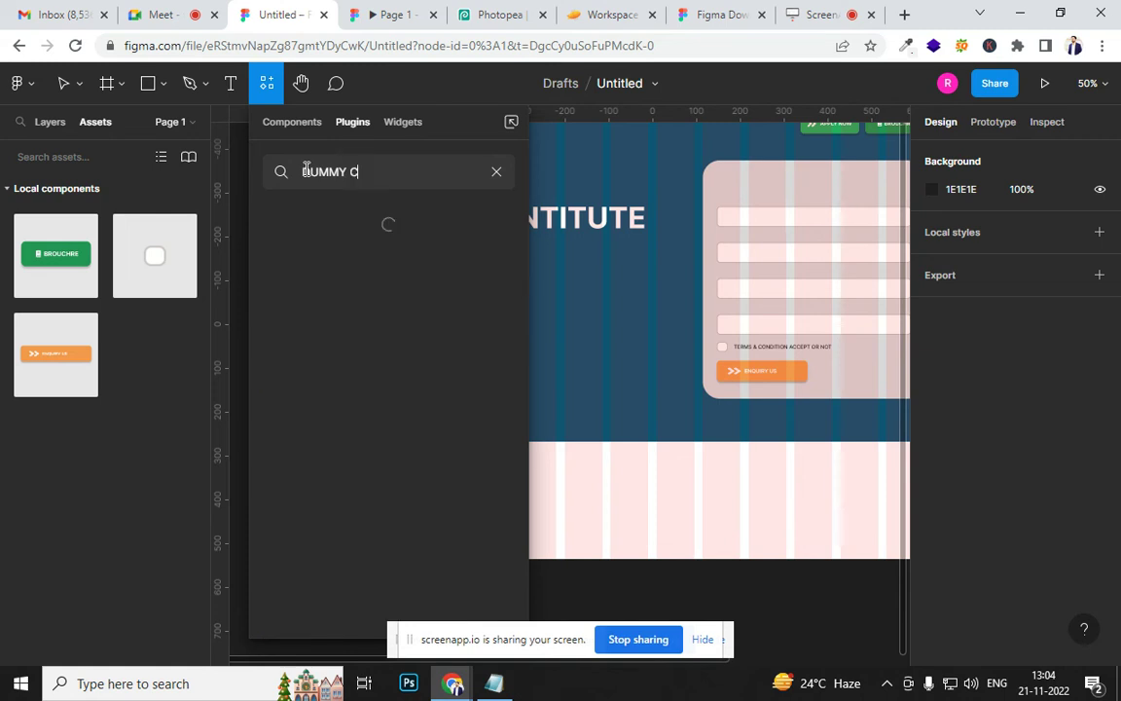
type("ONTENT")
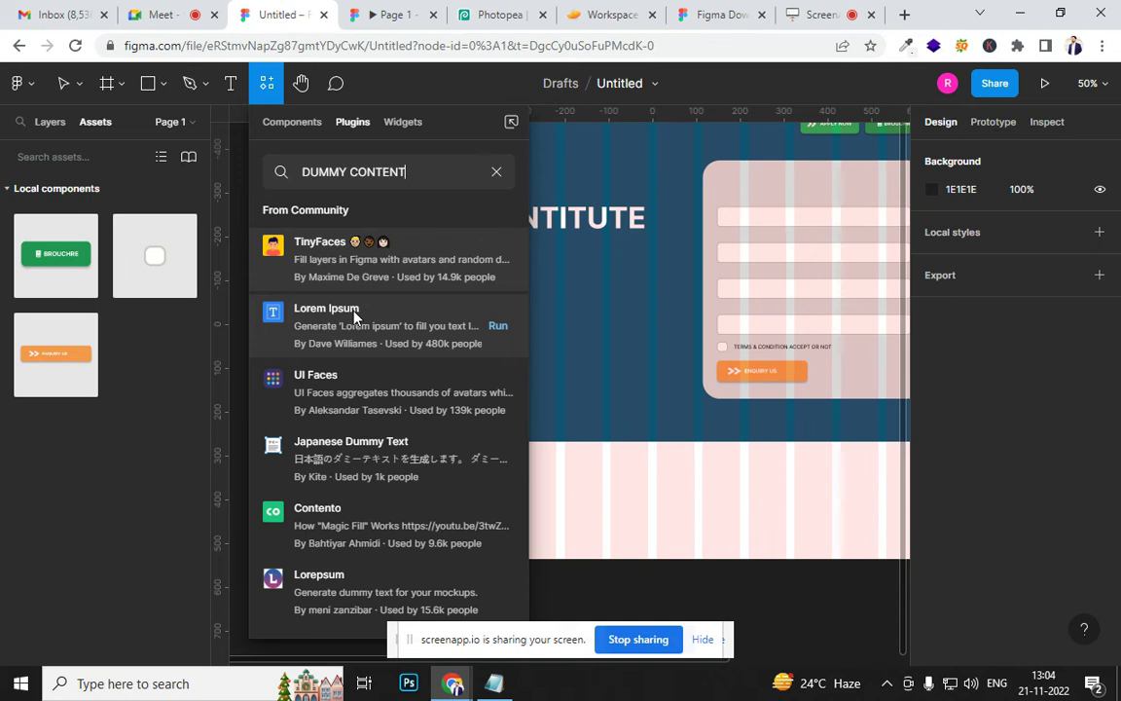
left_click(498, 326)
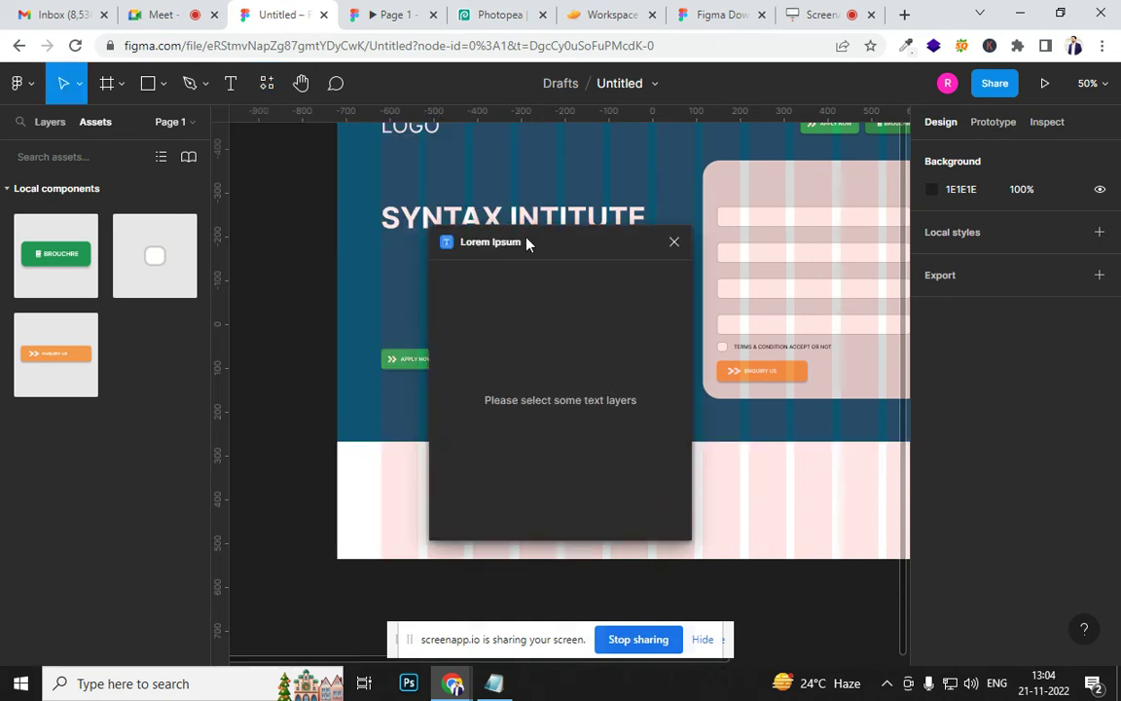
left_click_drag(525, 244, 766, 246)
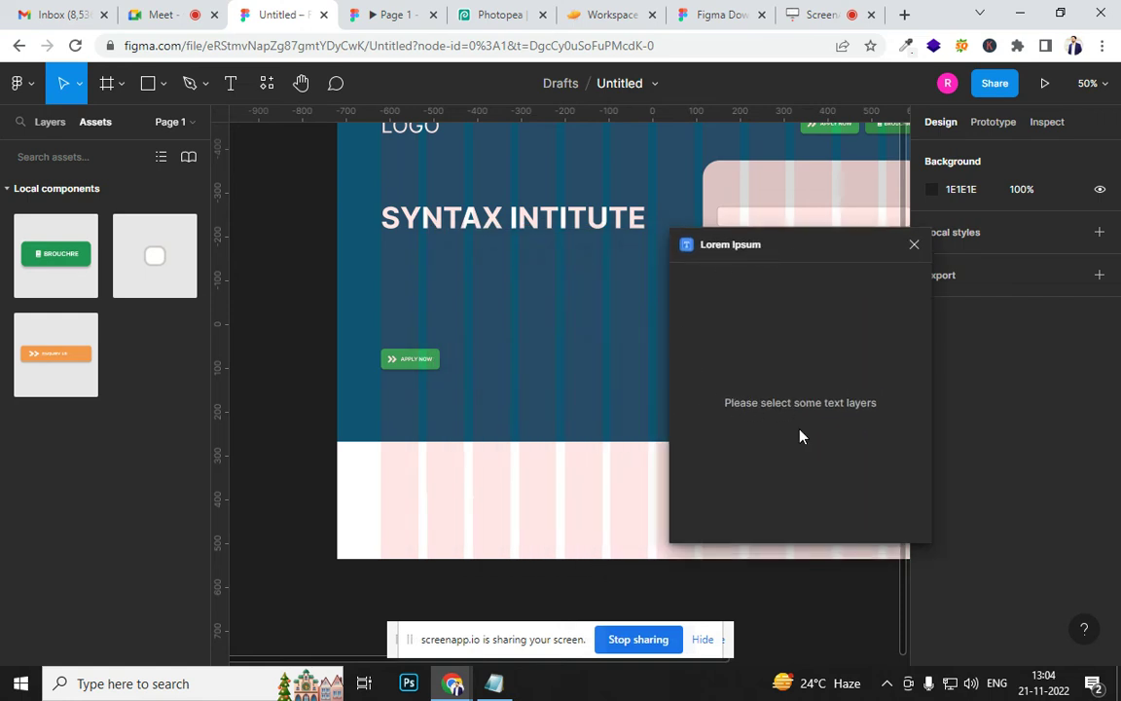
Draw a text box about 610 × 186 px under the heading and fill it with 5 generated lorem ipsum sentences
left_click(231, 83)
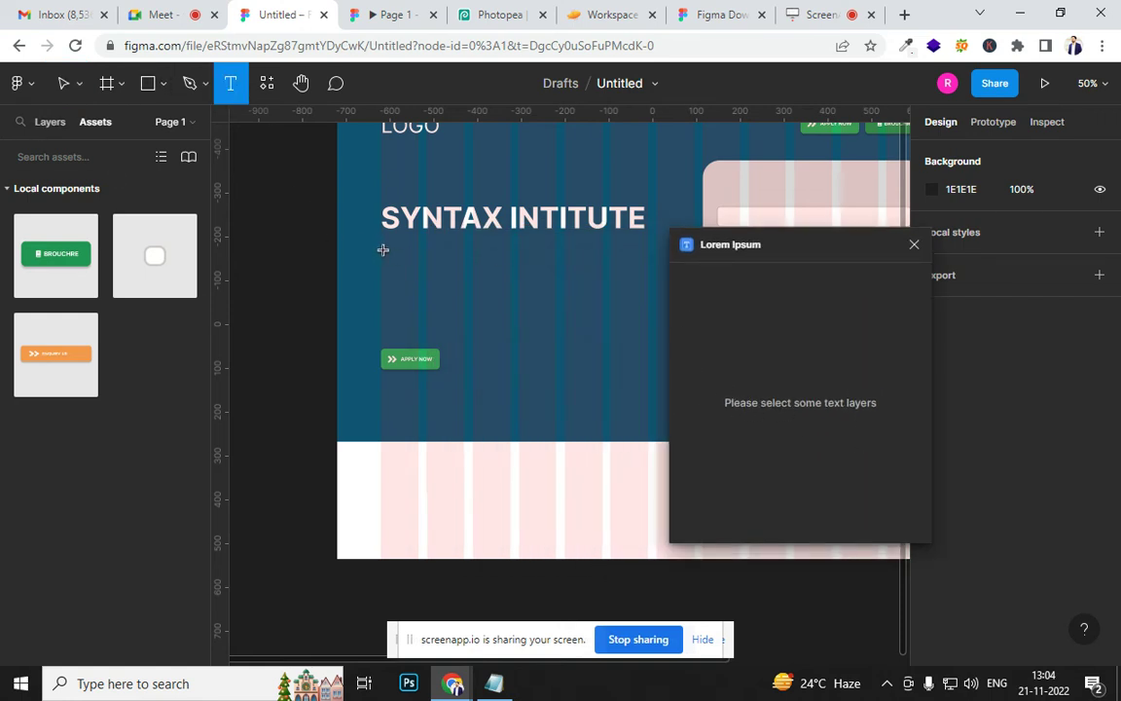
left_click_drag(381, 248, 647, 334)
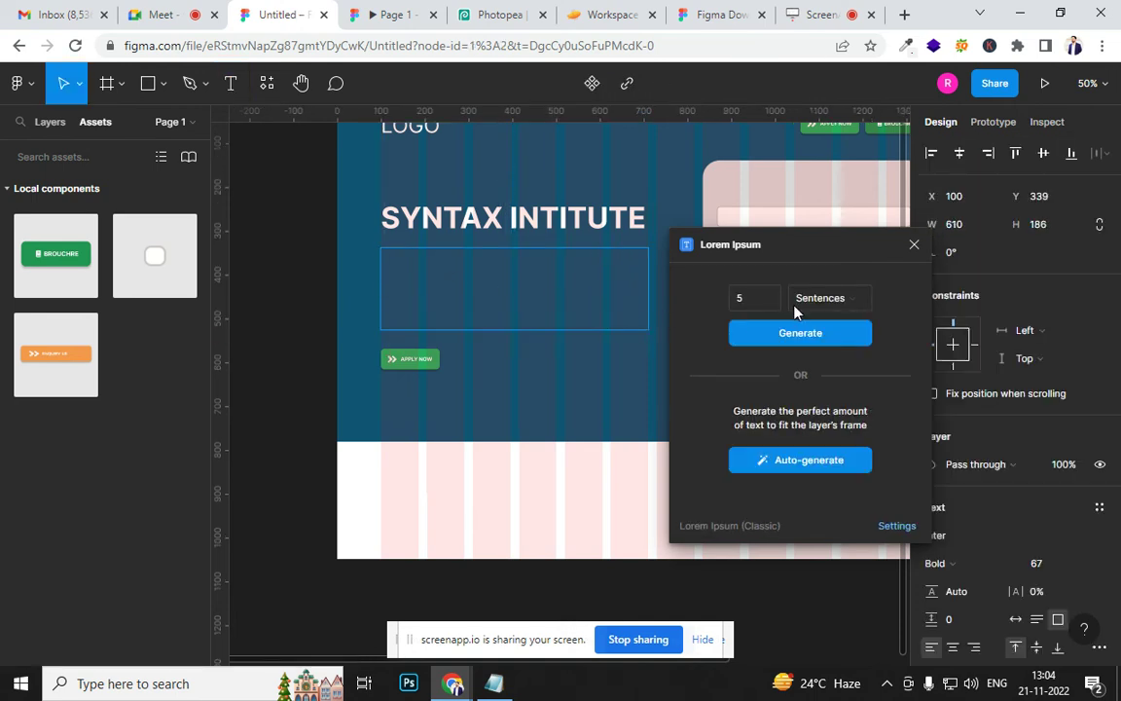
left_click(770, 300)
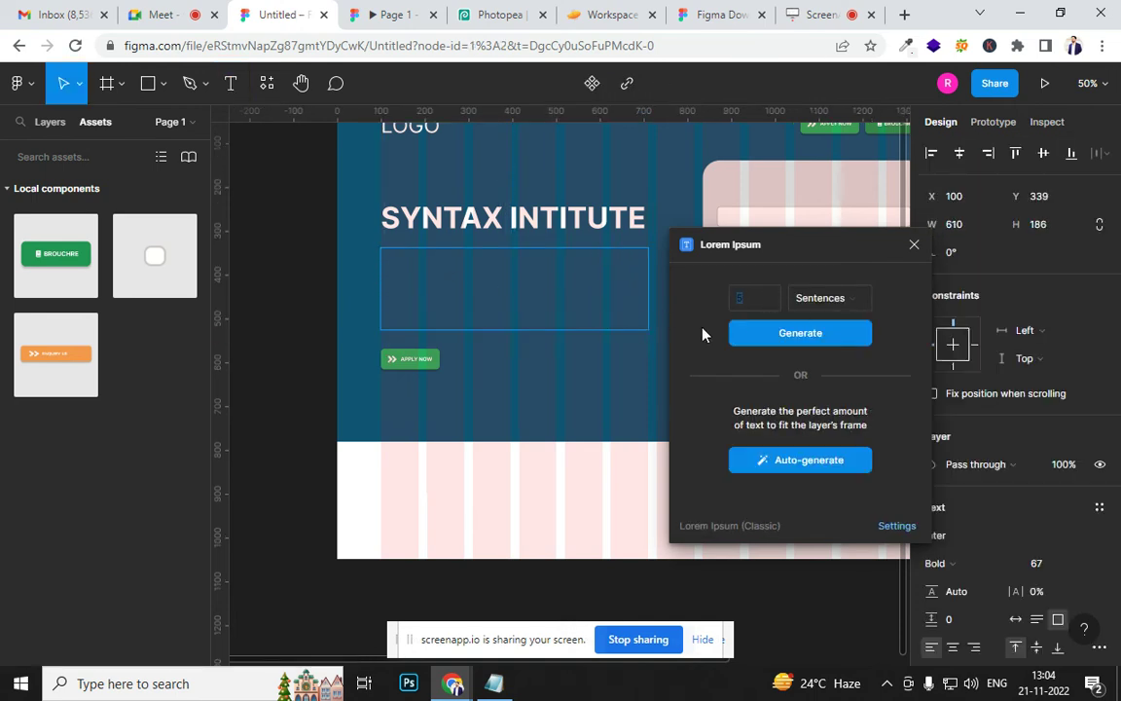
left_click(796, 340)
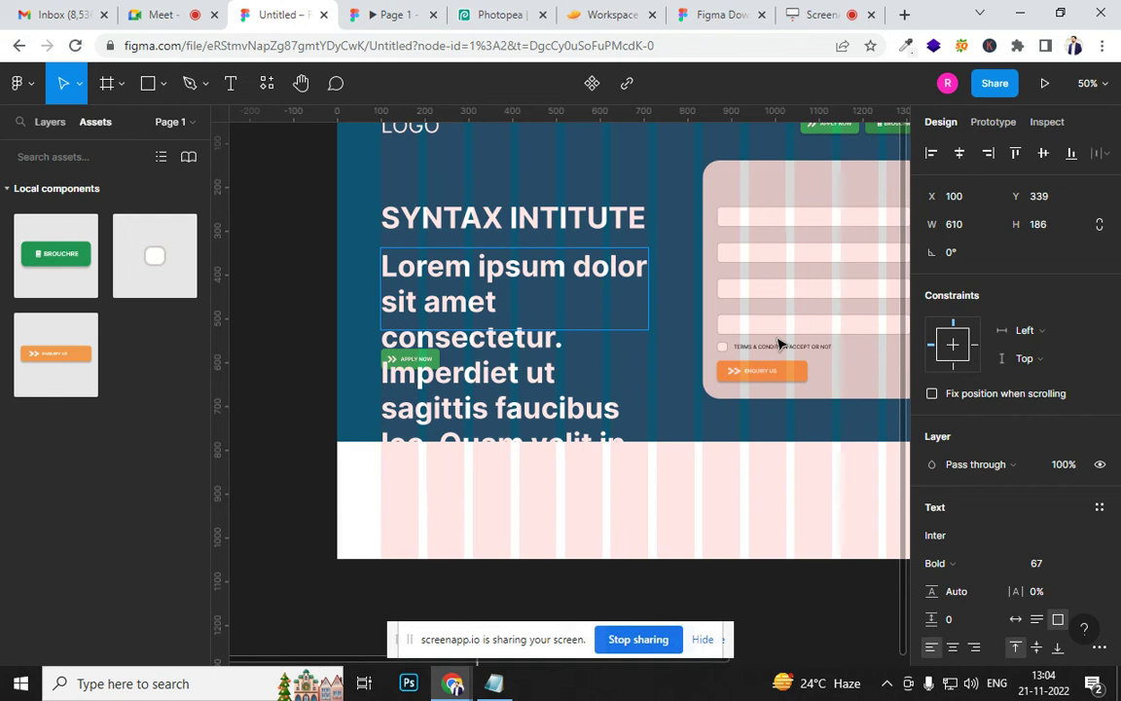
Set the whole lorem ipsum paragraph to font size 15 and Regular weight
left_click(1044, 564)
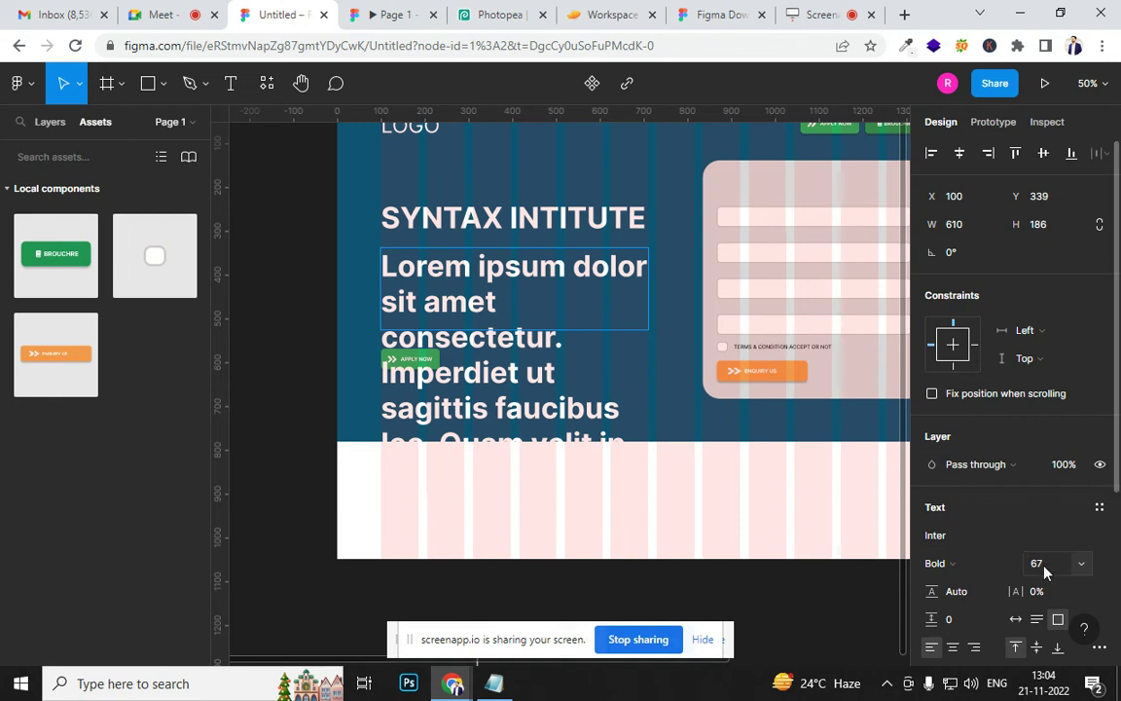
key("Return")
double_click(450, 302)
key("ctrl+a")
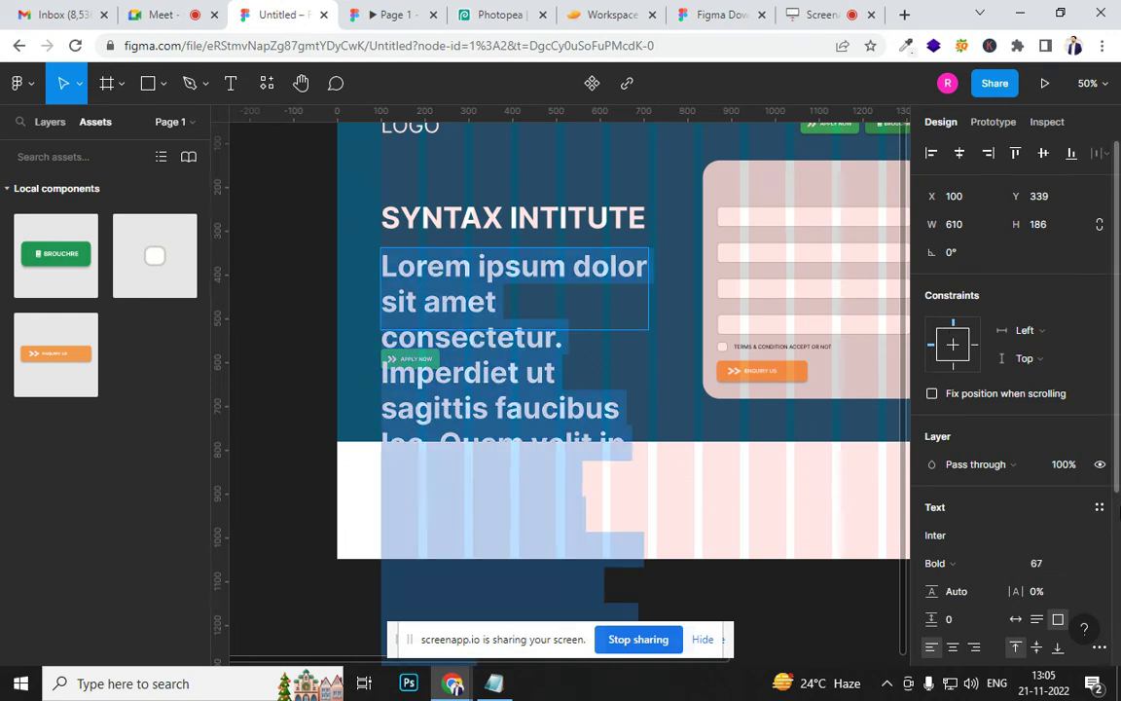
left_click(1039, 563)
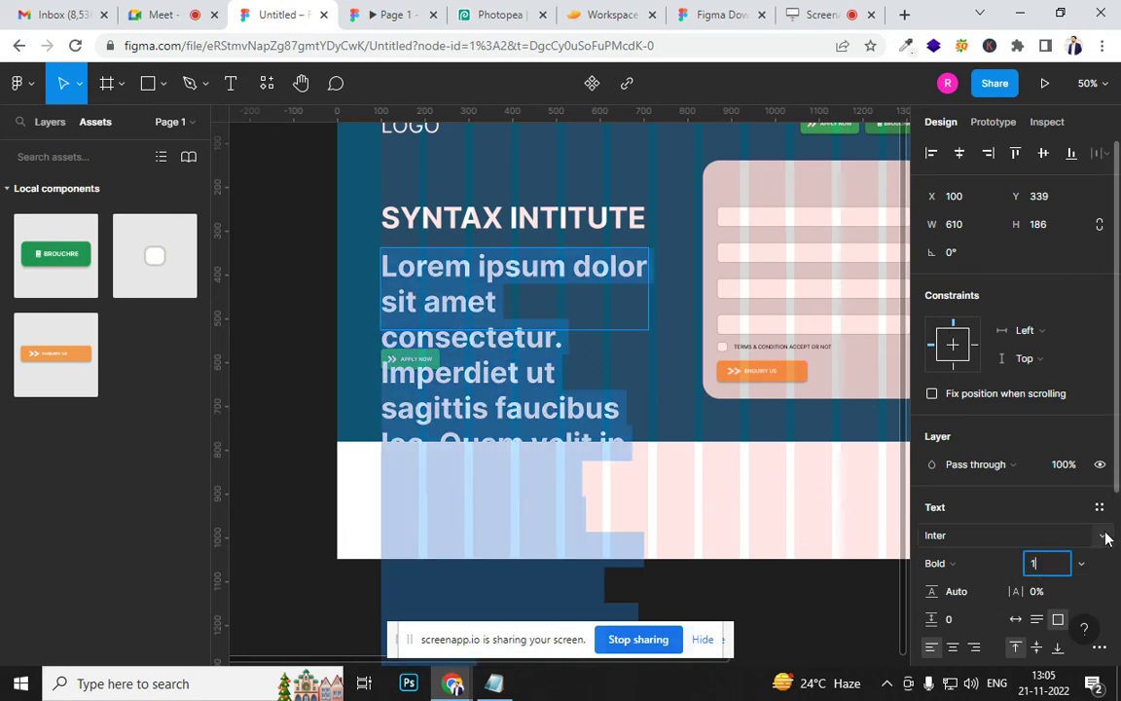
key("Return")
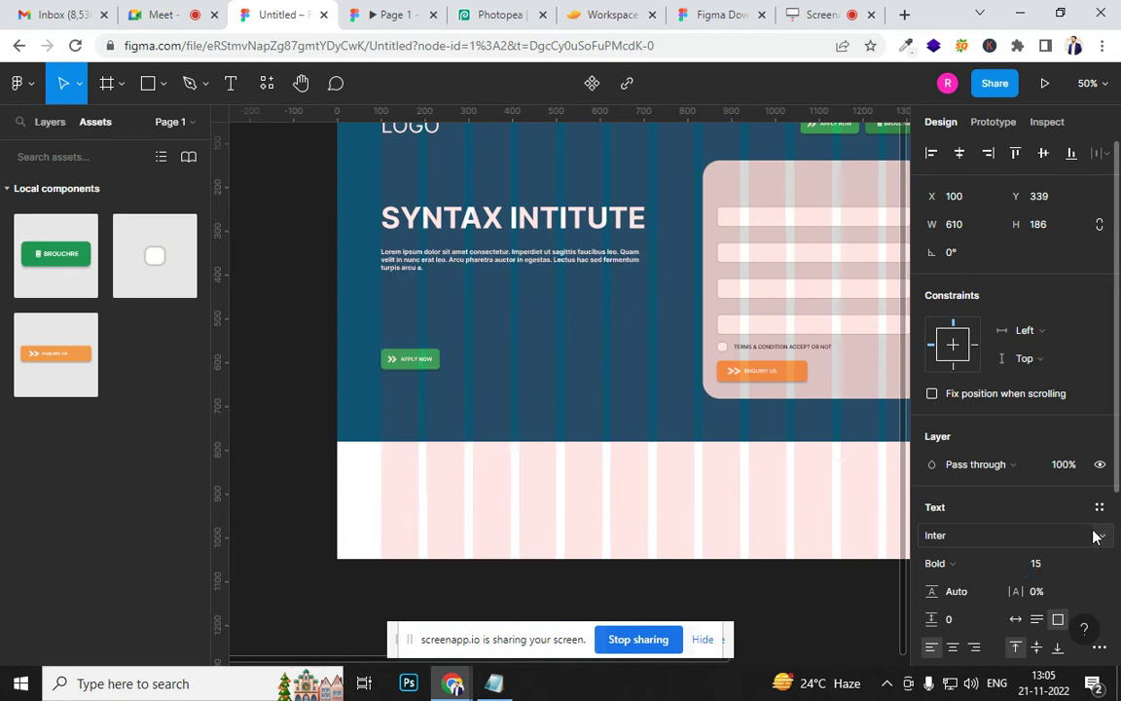
left_click(962, 572)
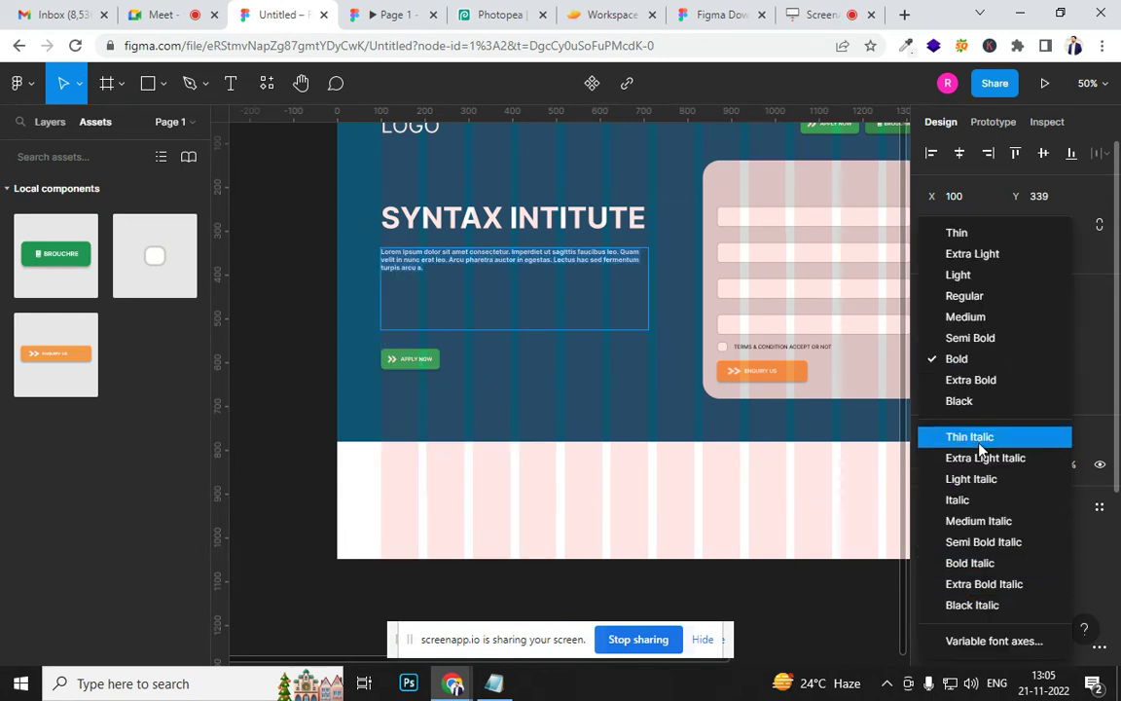
left_click(981, 298)
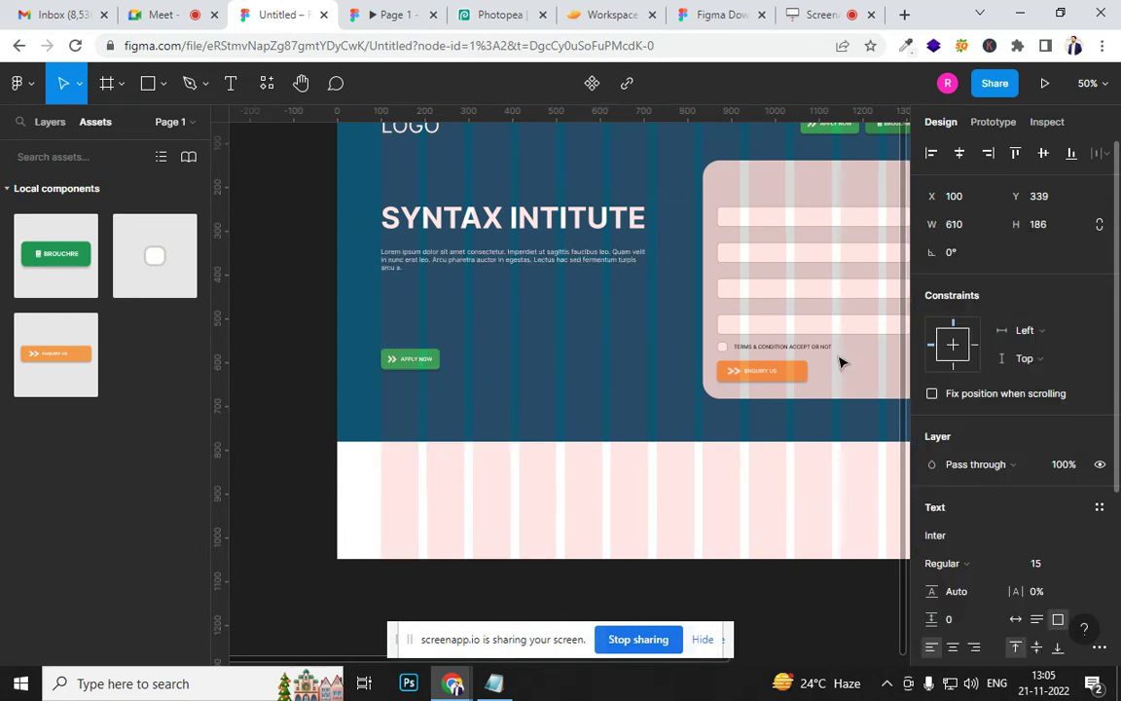
Move the lower APPLY NOW button up so it sits directly beneath the lorem ipsum paragraph
left_click(402, 355)
left_click_drag(402, 354, 431, 308)
left_click(535, 253)
left_click_drag(521, 330, 522, 279)
left_click(534, 375)
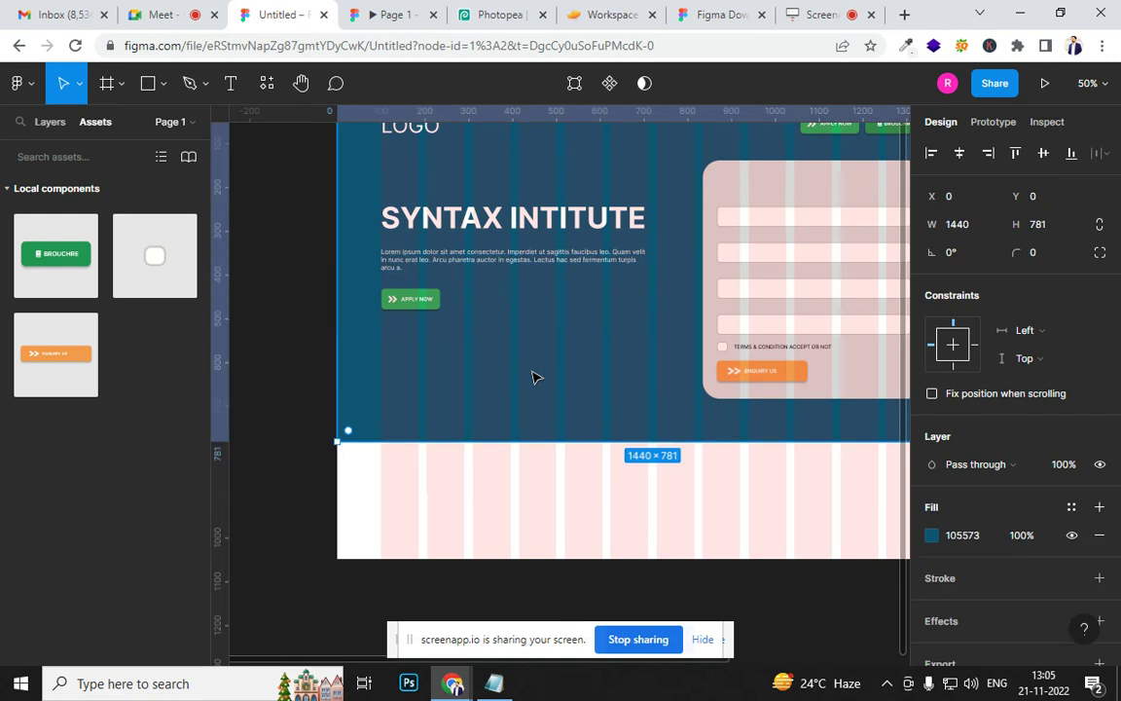
left_click_drag(533, 500, 620, 587)
Check the hero layout in the prototype preview and toggle the TERMS & CONDITION checkbox off and on again
left_click(384, 12)
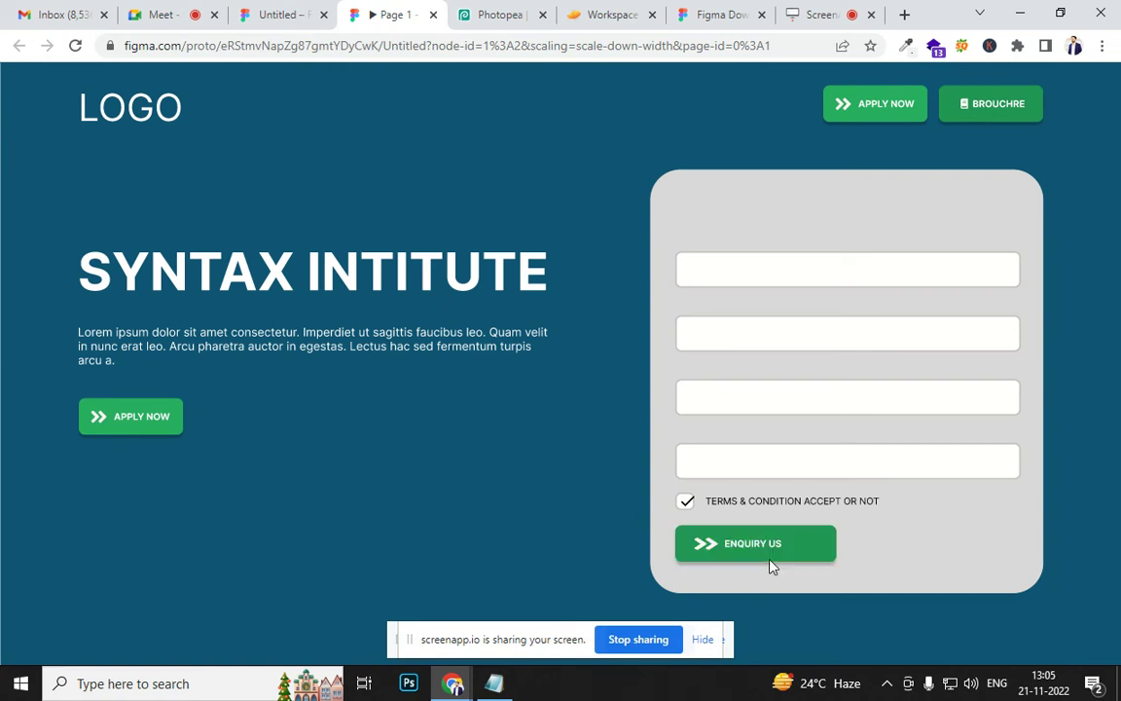
left_click(687, 503)
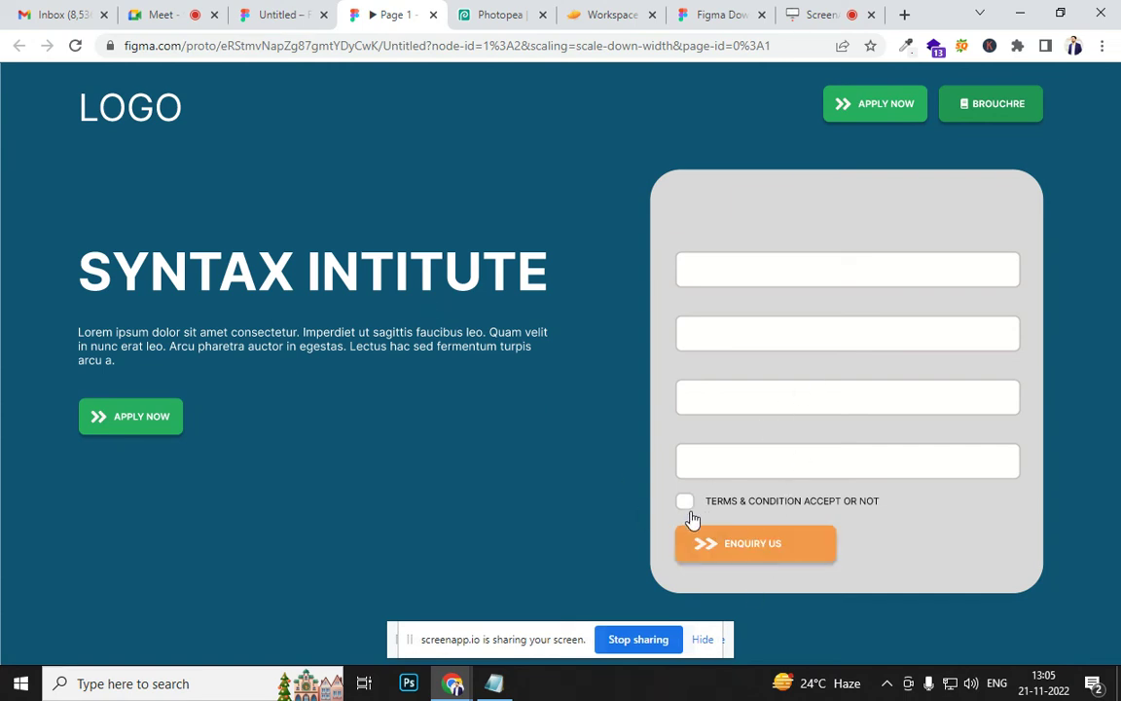
left_click(686, 503)
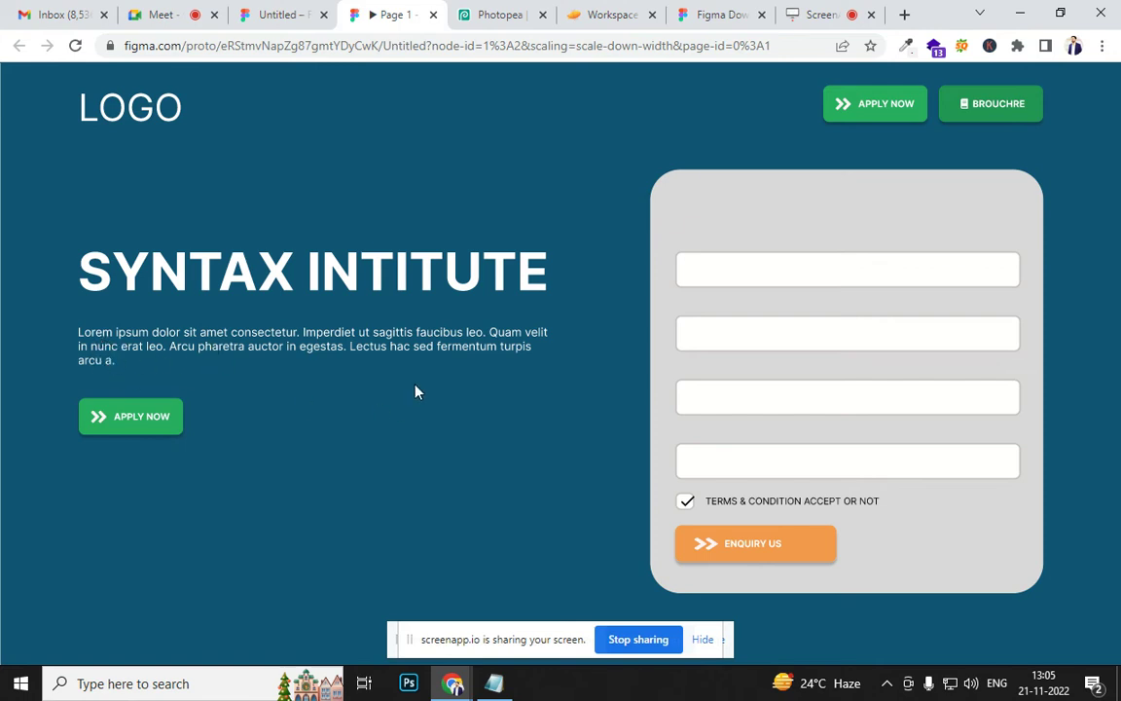
left_click(697, 19)
left_click(399, 16)
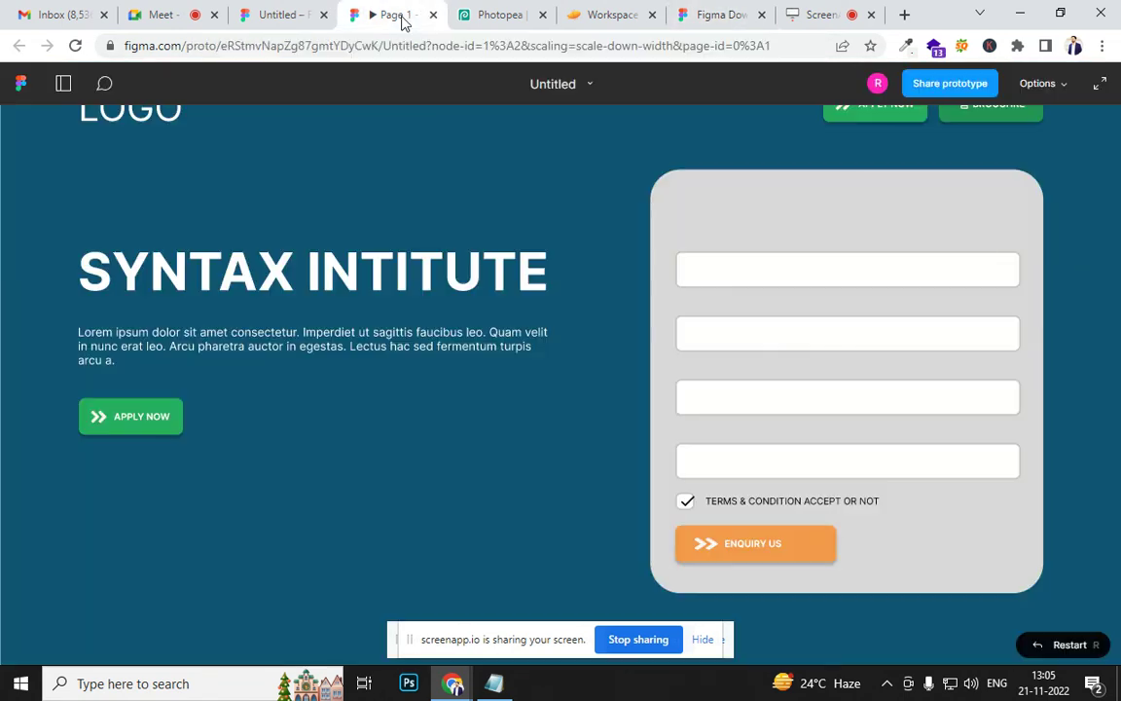
left_click(305, 25)
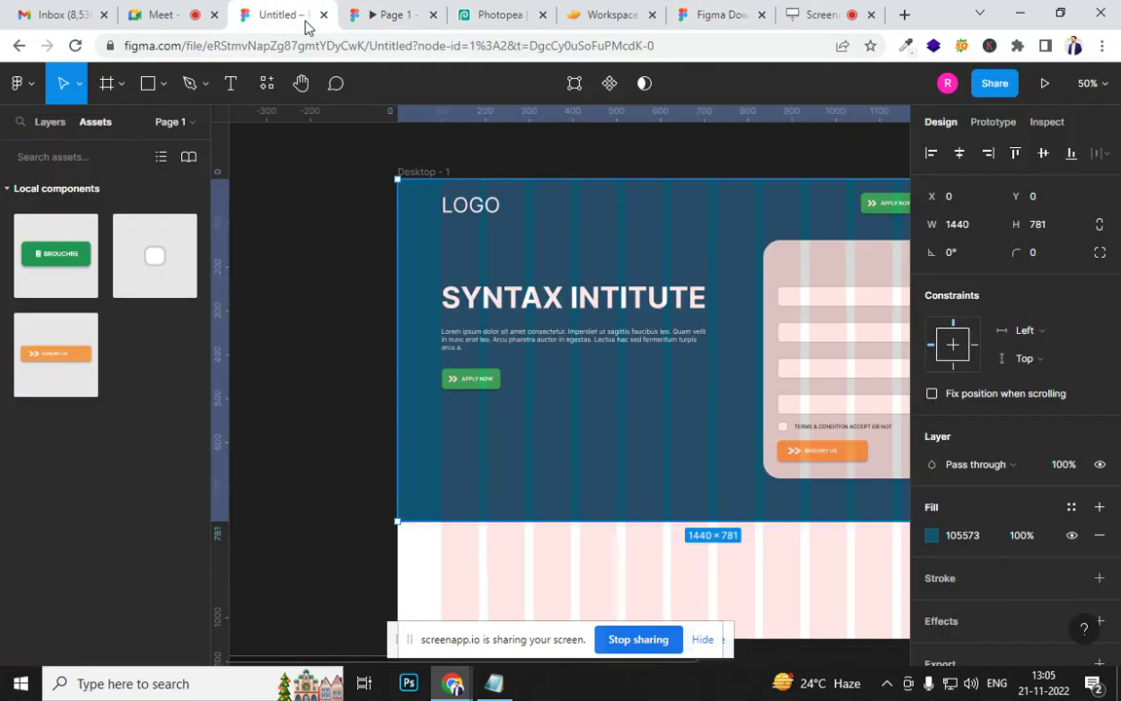
Add the text APPLY FOR ADMISSION above the first input field of the enquiry form
scroll(548, 393, "right", 3)
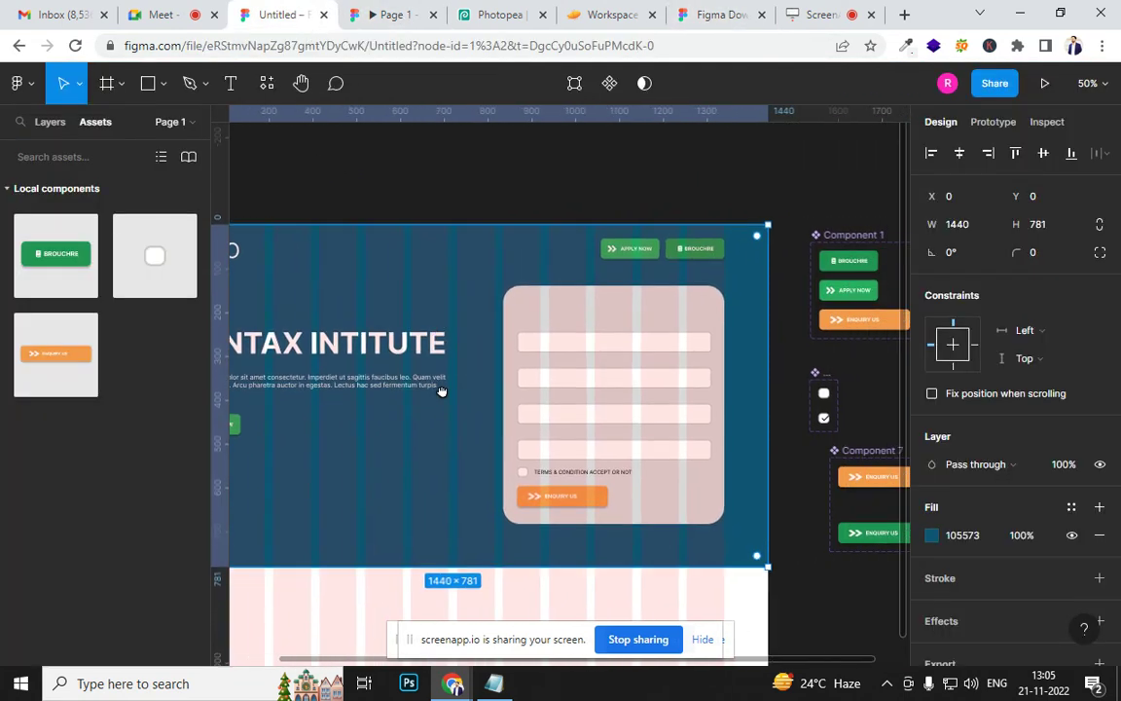
key("shift+0")
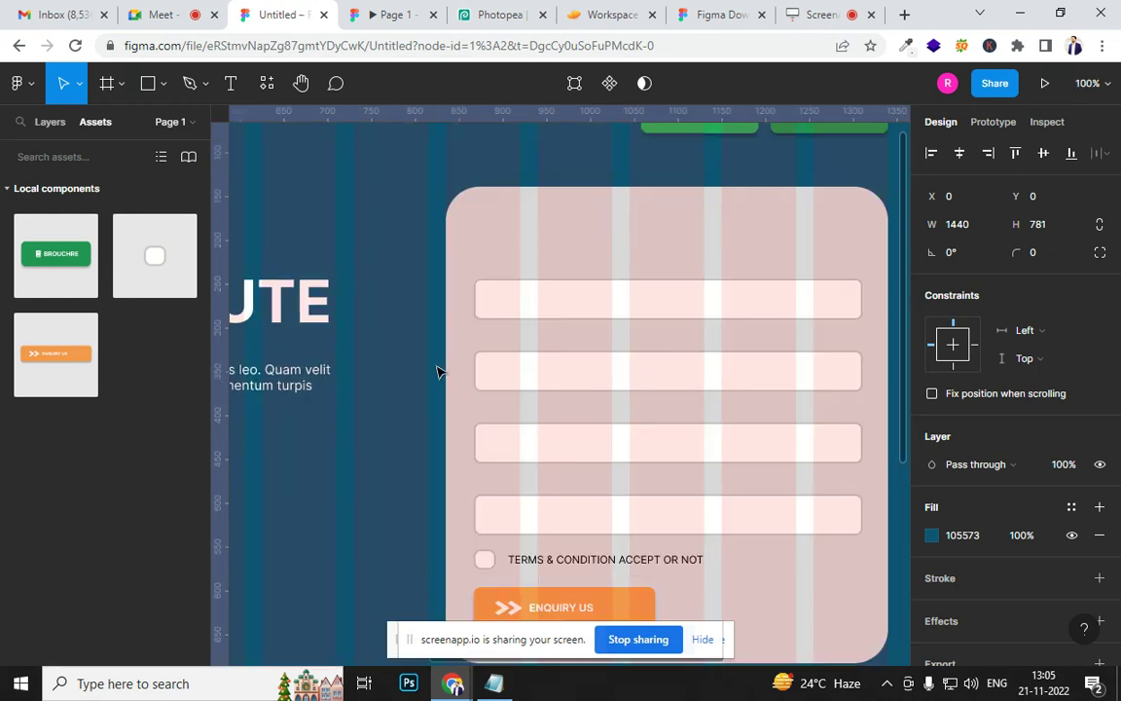
key("t")
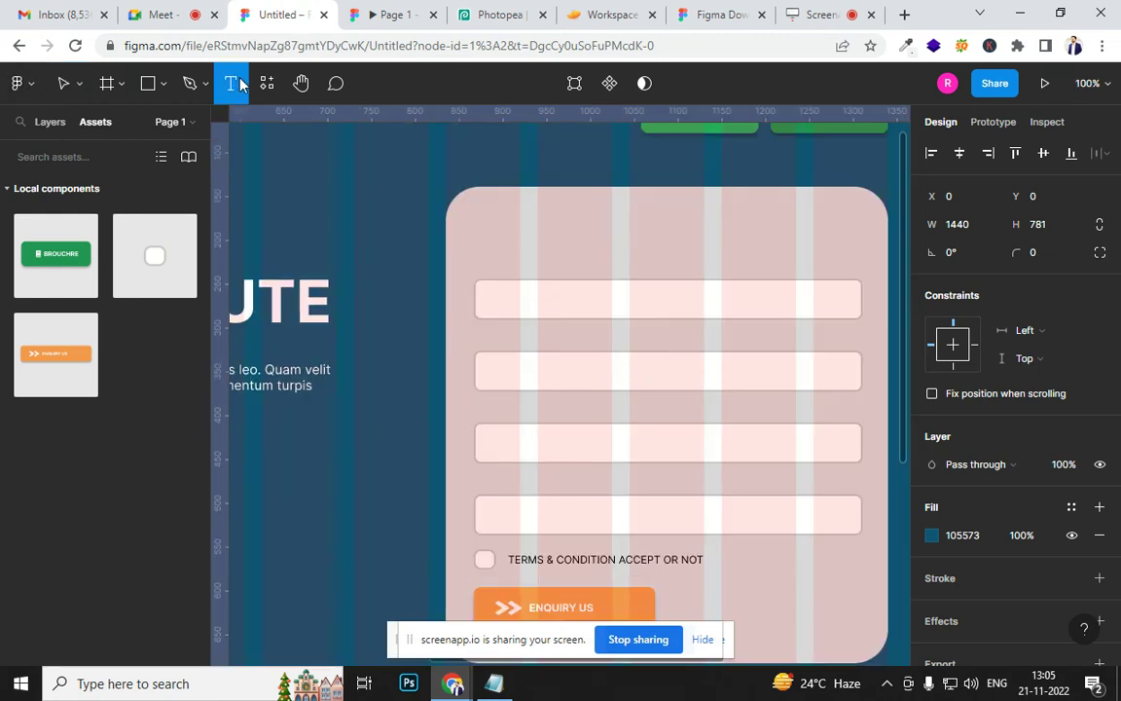
left_click(518, 249)
type("am of student")
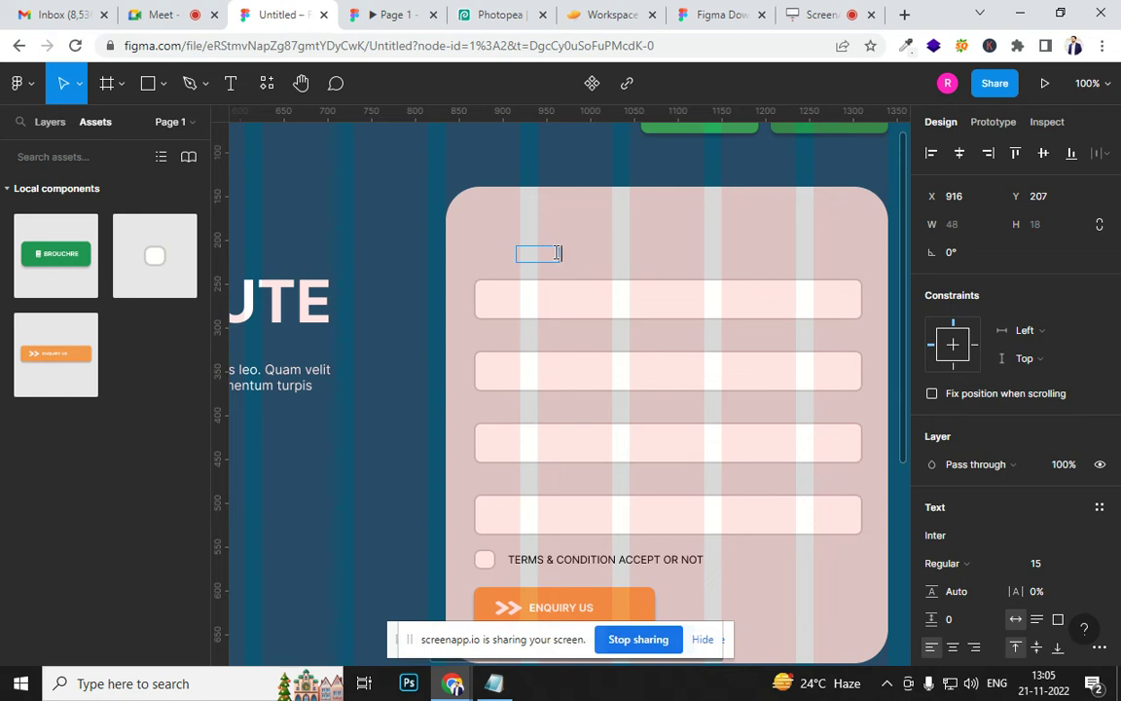
type("name")
key("ctrl+a")
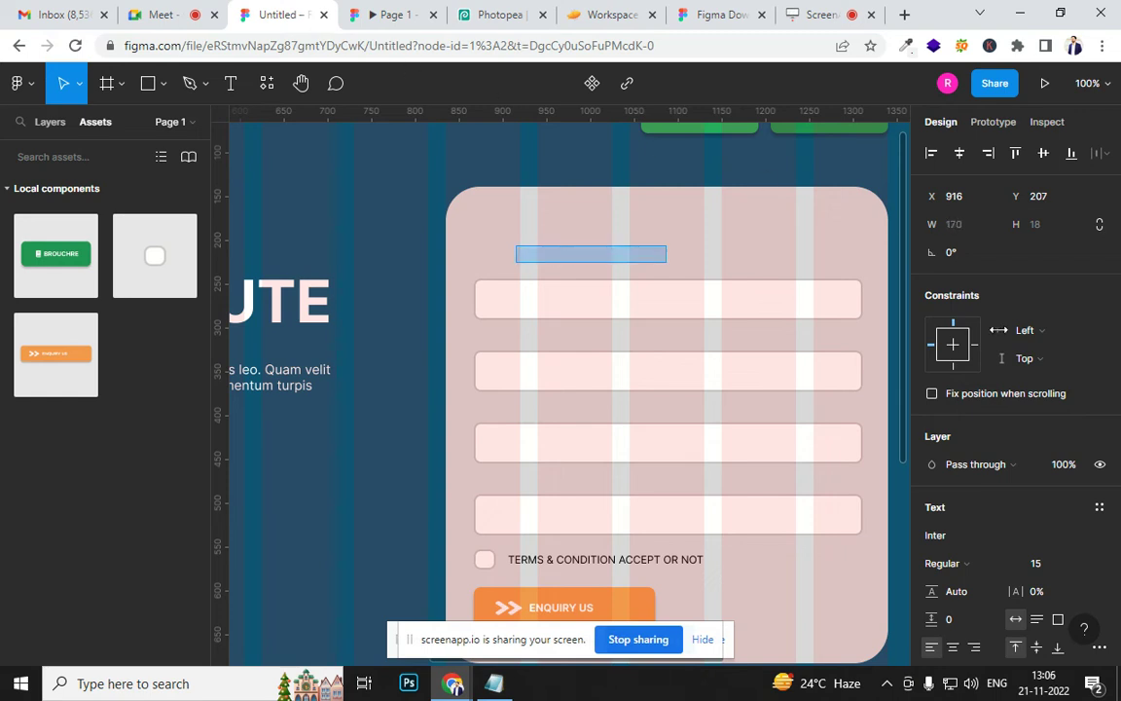
Reorder the APPLY FOR ADMISSION text layer to the very top of the Desktop - 1 frame's layer stack
scroll(1004, 534, "down", 3)
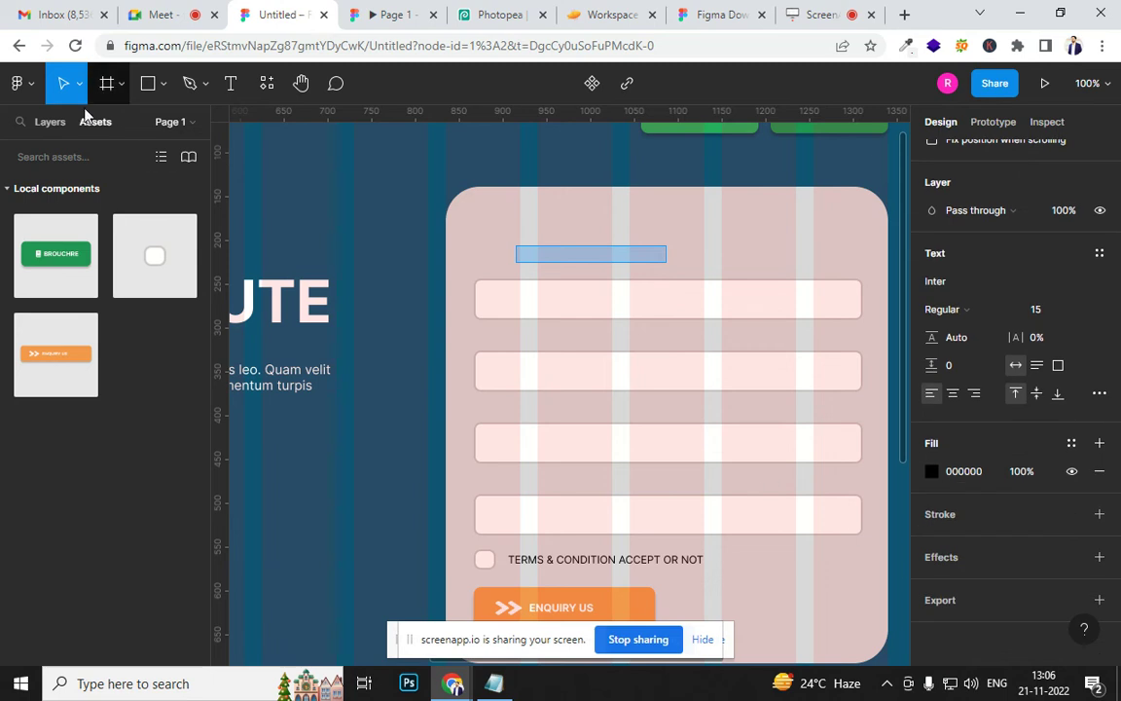
left_click(35, 122)
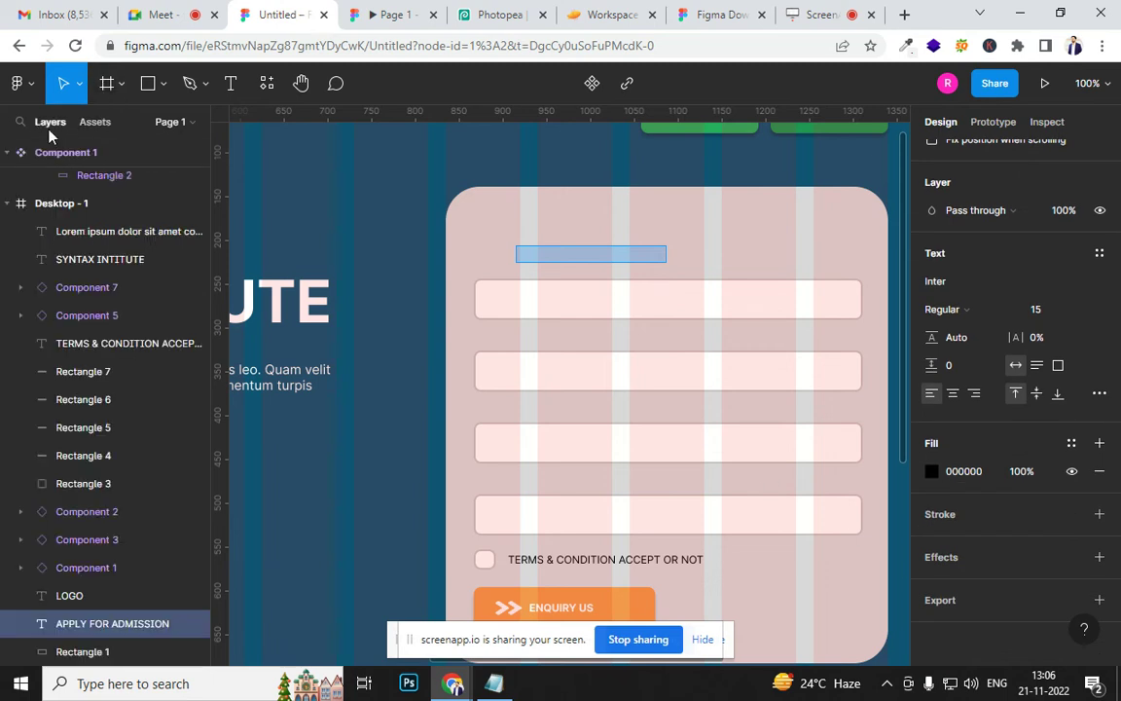
left_click(109, 626)
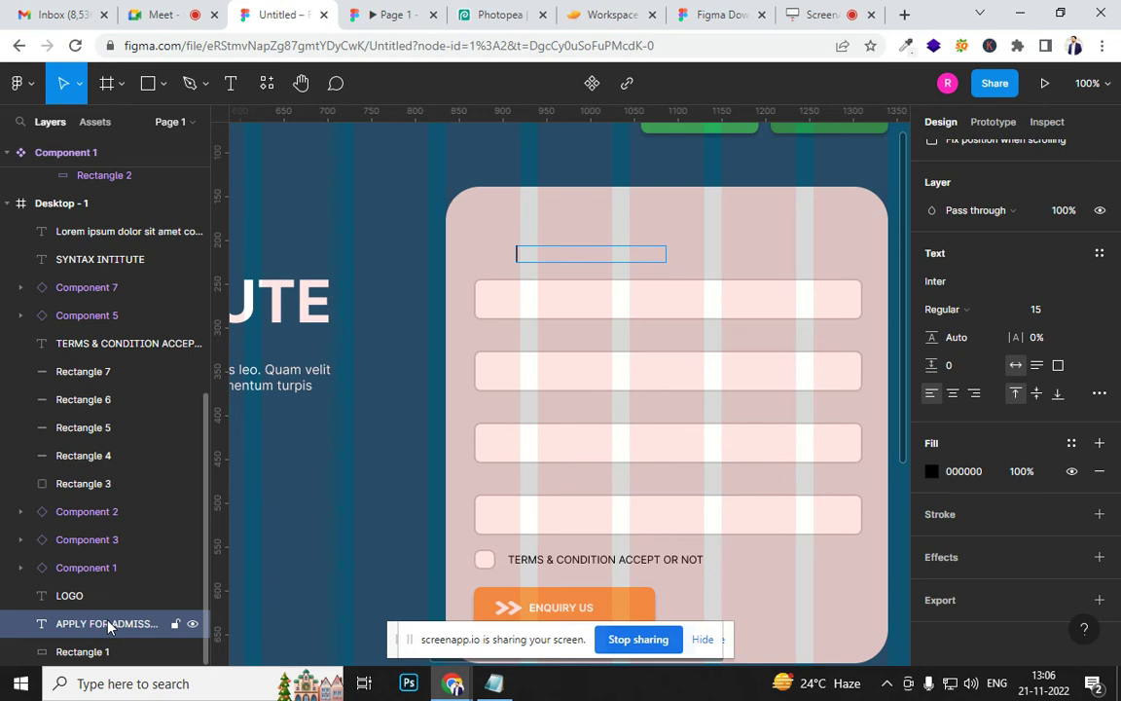
left_click(97, 541)
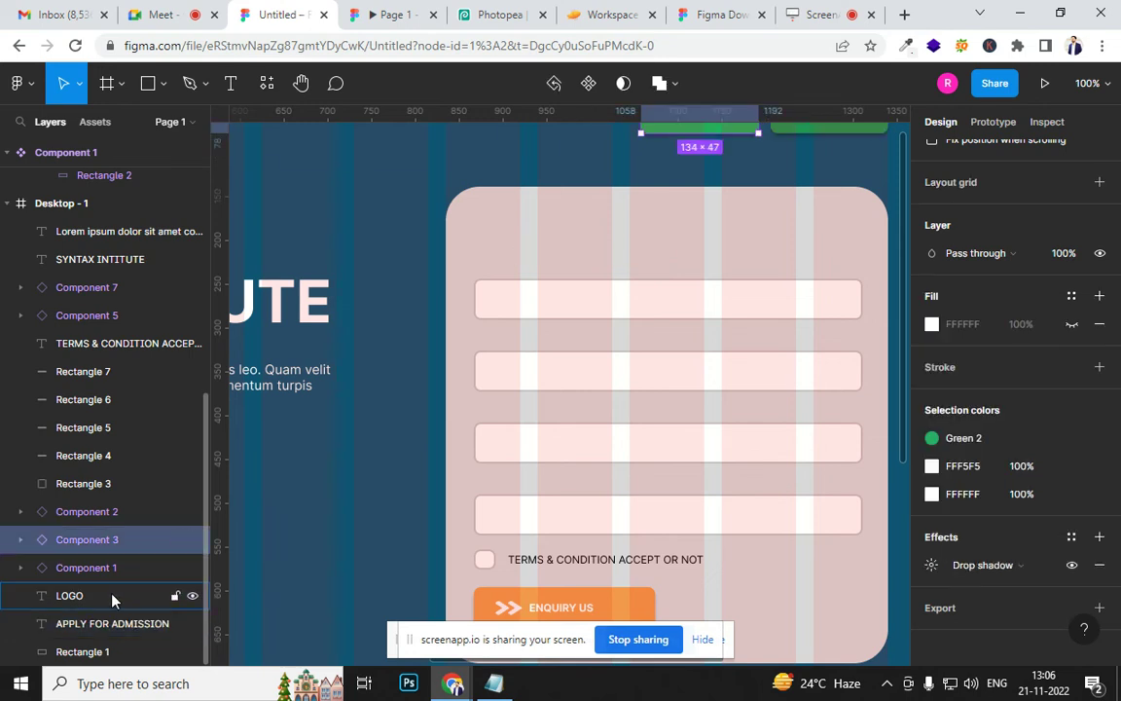
left_click(105, 624)
key("ctrl+bracketright")
key("ctrl+bracketright")
key("ctrl+bracketright")
key("ctrl+bracketright")
key("ctrl+bracketright")
key("ctrl+bracketright")
key("ctrl+bracketright")
key("ctrl+bracketright")
key("ctrl+bracketright")
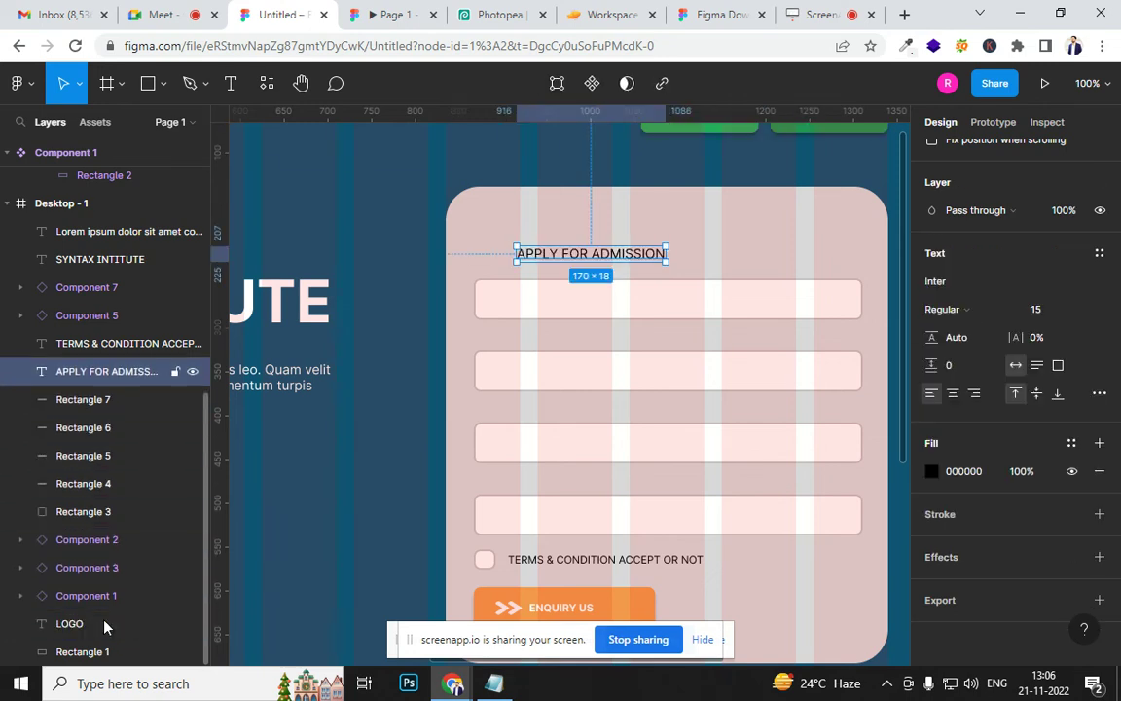
key("ctrl+bracketright")
key("ctrl+bracketright")
key("ctrl+bracketright")
key("ctrl+bracketright")
key("ctrl+bracketright")
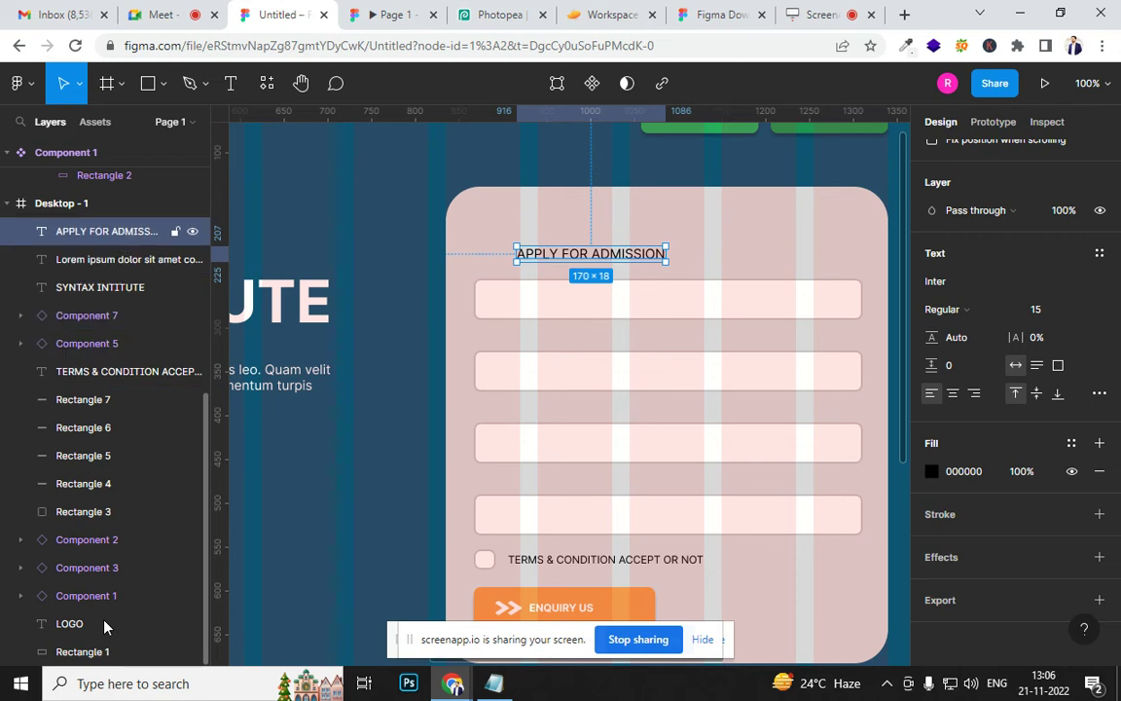
Align the APPLY FOR ADMISSION heading with the form fields' left edge, slightly above them, and set it to font size 22, Bold
left_click_drag(601, 258, 557, 256)
key("ctrl+shift+period")
key("ctrl+shift+period")
key("ctrl+shift+period")
key("ctrl+shift+period")
key("ctrl+shift+period")
key("ctrl+shift+period")
key("ctrl+shift+period")
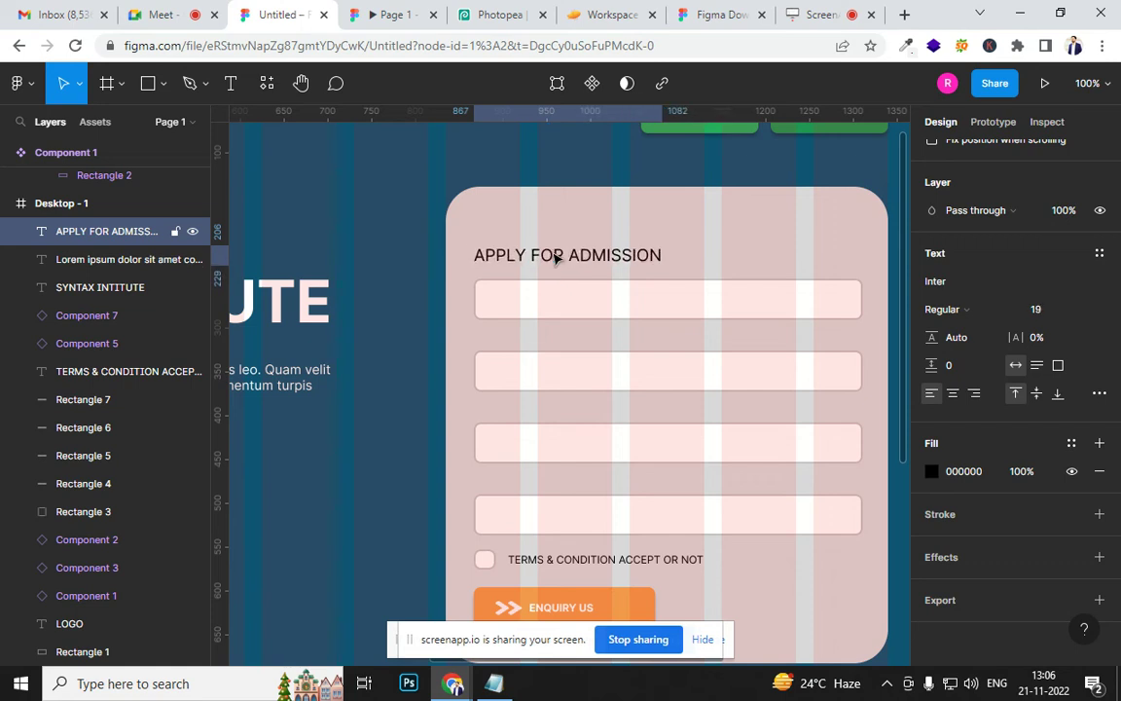
left_click_drag(556, 258, 556, 247)
key("ctrl+b")
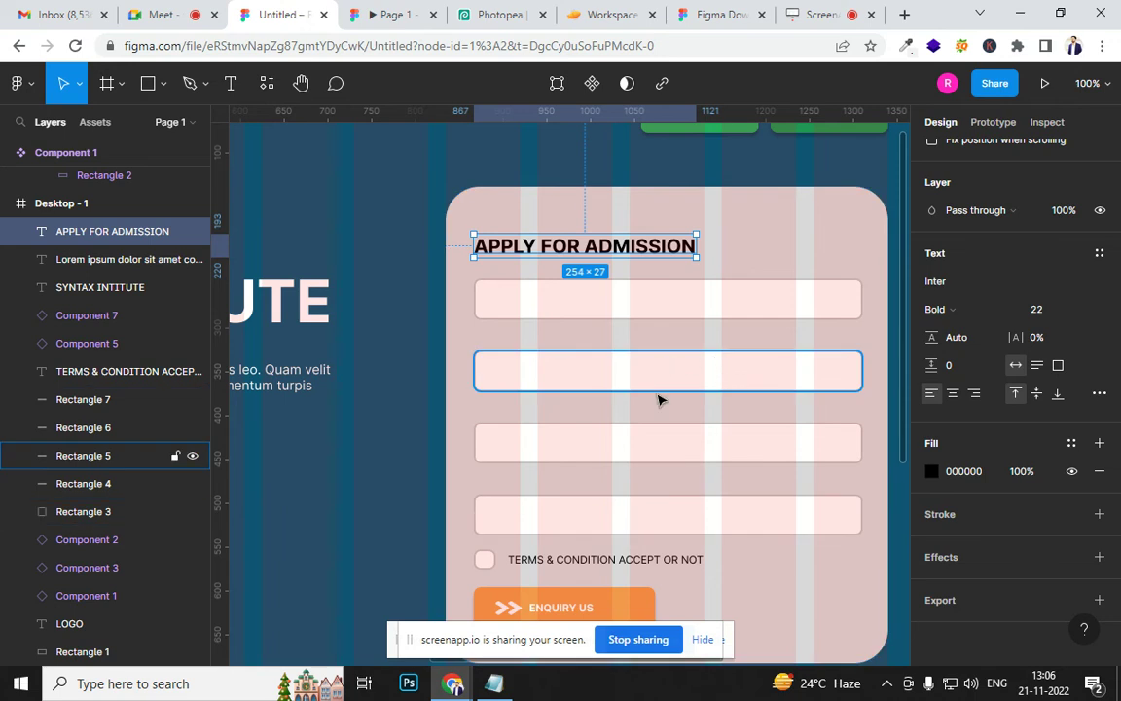
Sample the ENQUIRY US button's orange for the APPLY FOR ADMISSION heading and darken the fill to 87450B
left_click(932, 471)
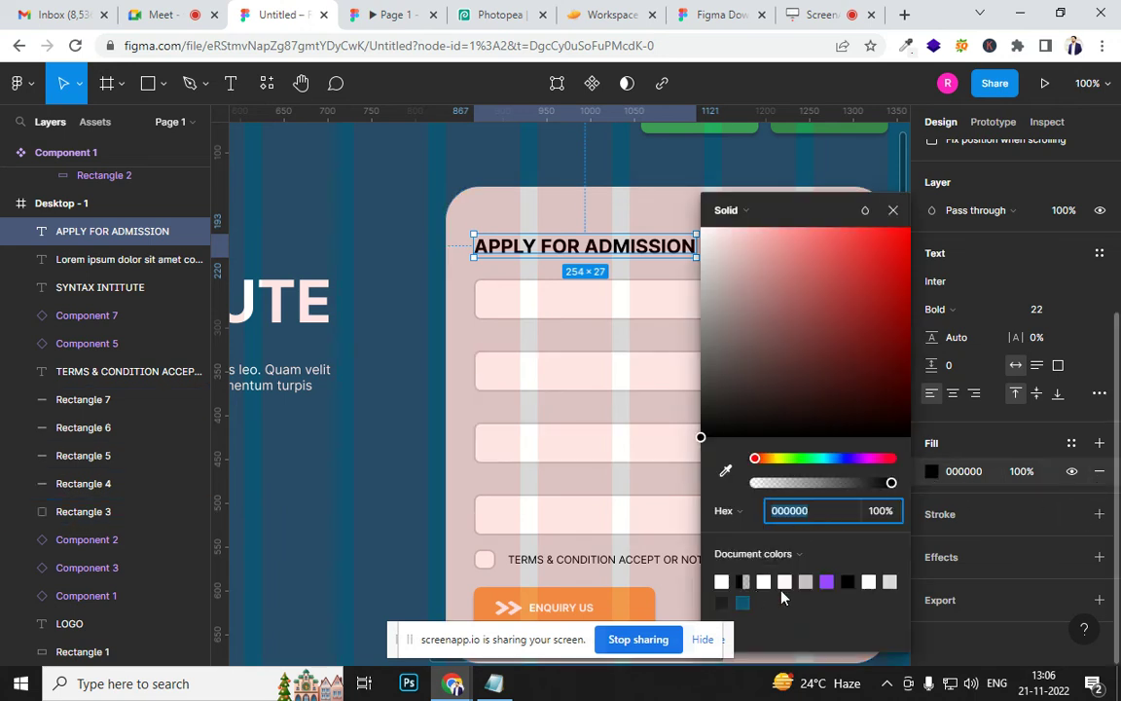
left_click(726, 471)
left_click(669, 596)
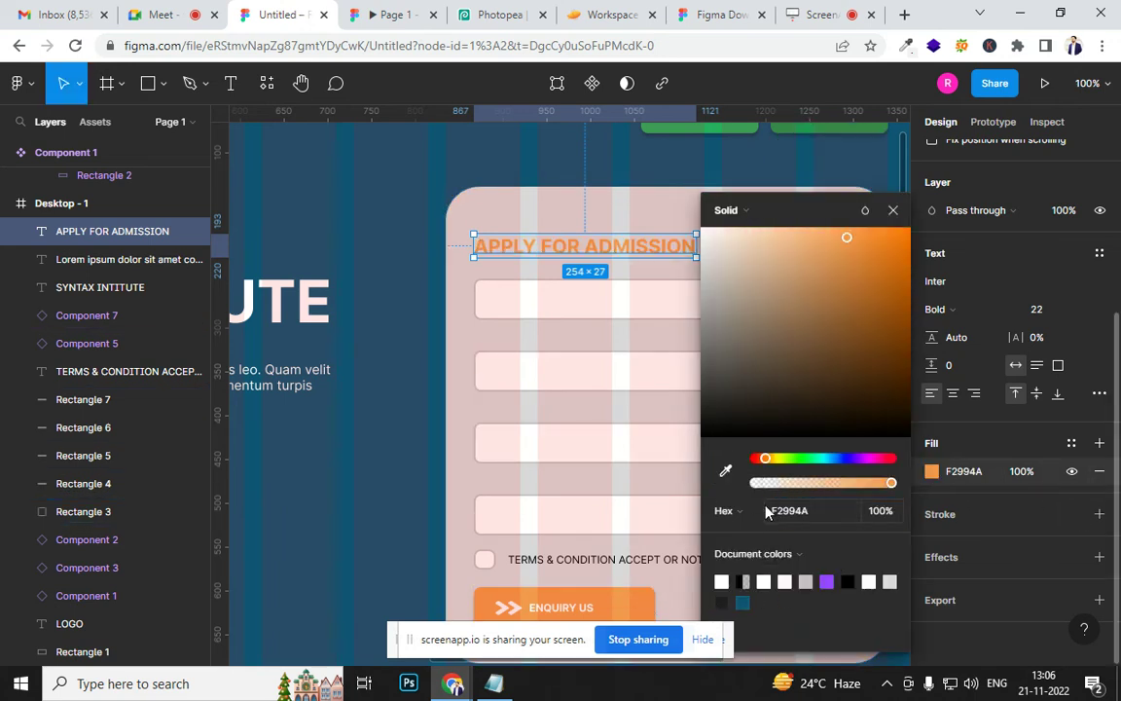
left_click(894, 326)
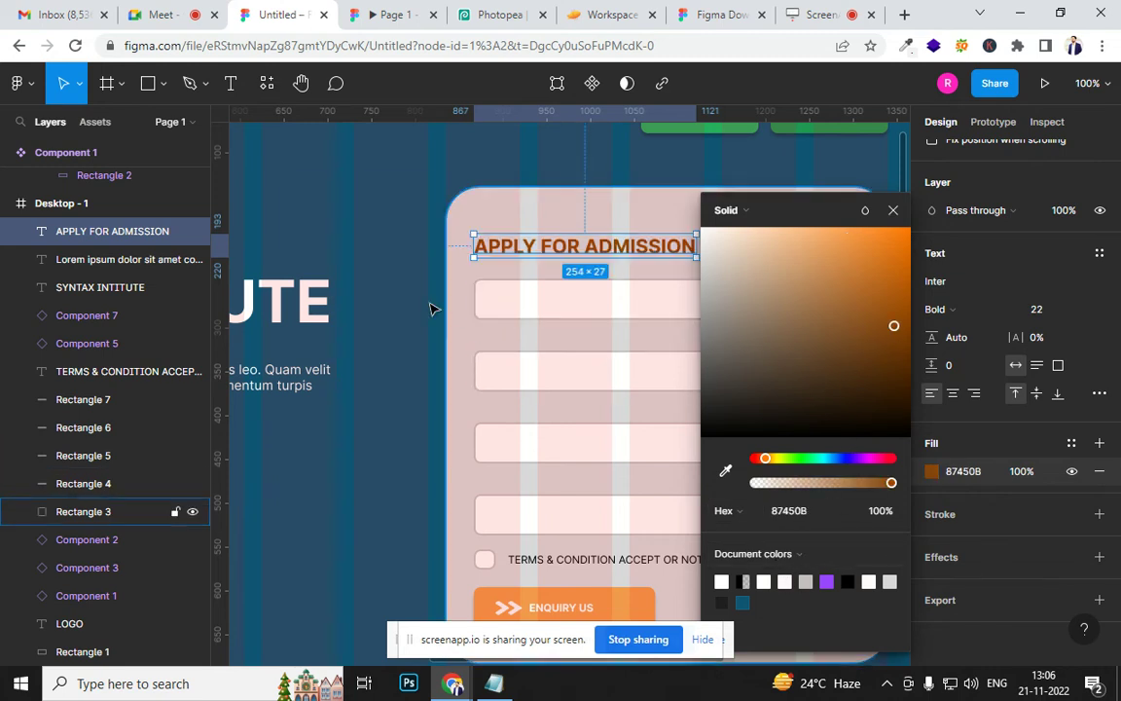
left_click(355, 284)
Check the form's new APPLY FOR ADMISSION heading in the prototype preview, then return to the design file
left_click(391, 15)
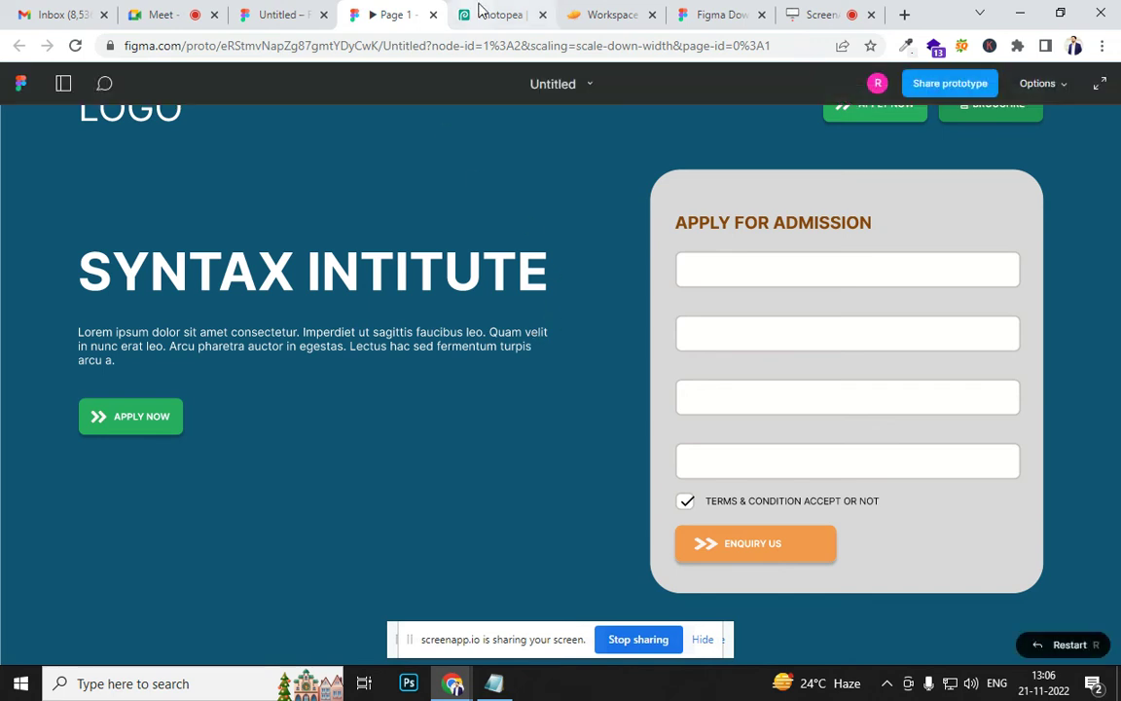
key("ctrl+Tab")
left_click(372, 10)
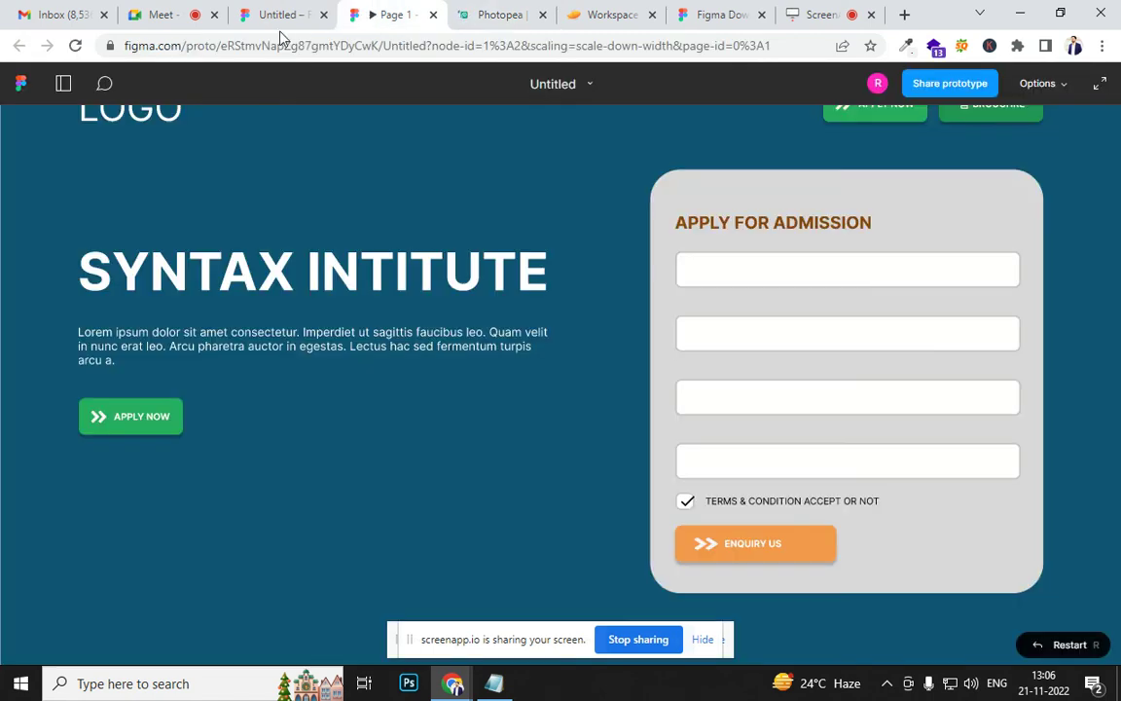
left_click(288, 22)
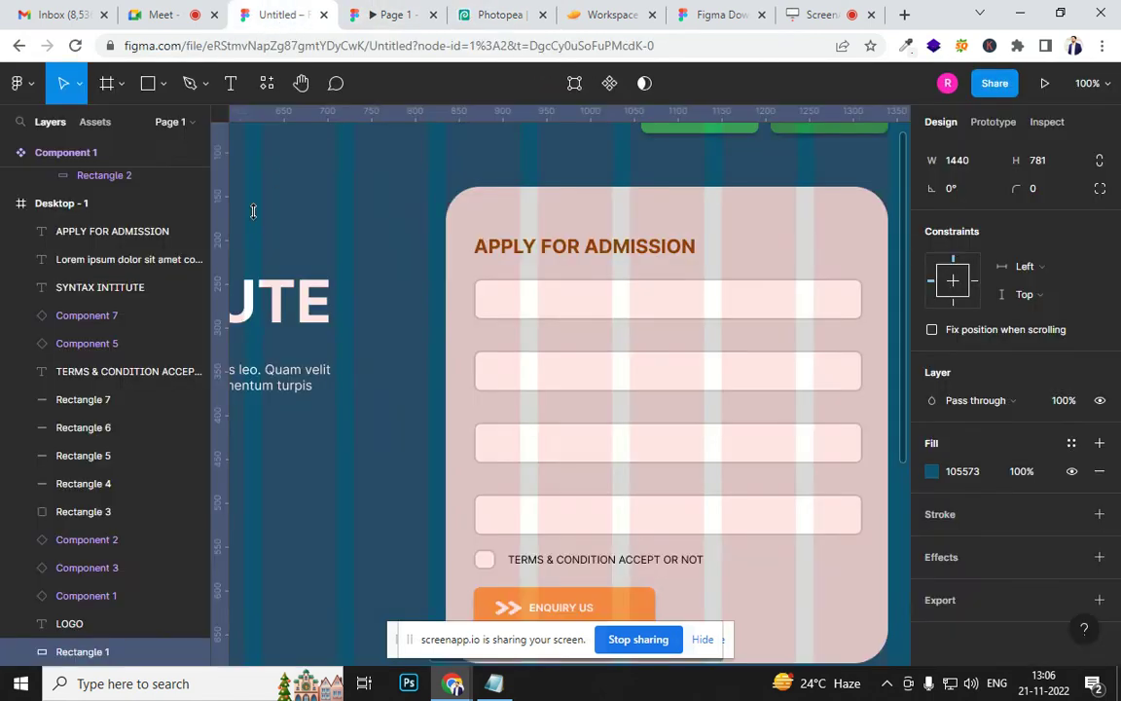
Move the SYNTAX INTITUTE heading, its paragraph and APPLY NOW button down together by about 60 px, keeping the blue background at Y 0
left_click_drag(323, 456, 885, 422)
left_click_drag(251, 232, 516, 456)
left_click_drag(442, 433, 443, 497)
key("minus")
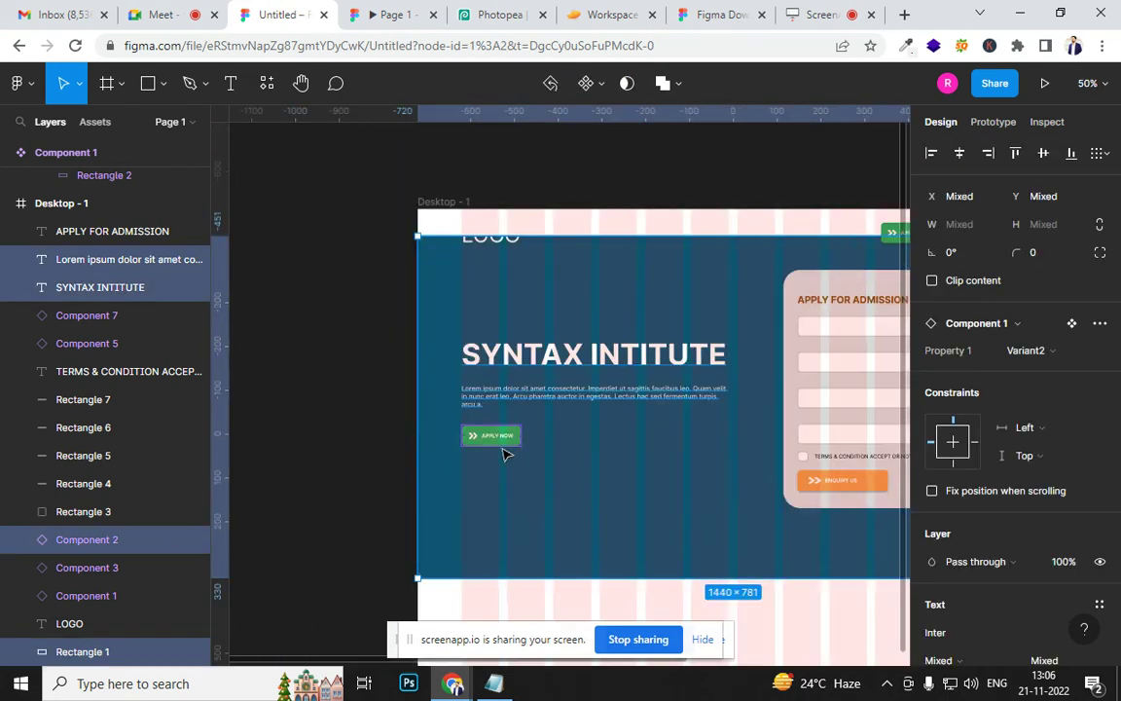
left_click(363, 274)
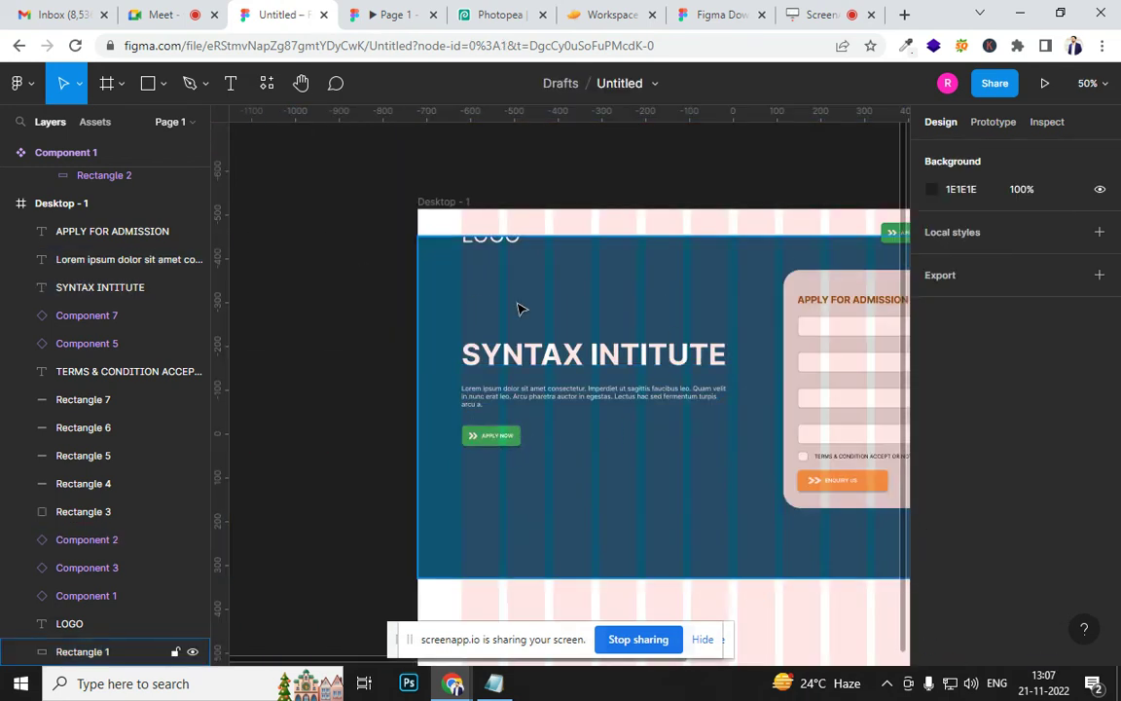
mouse_move(518, 305)
left_mouse_down()
mouse_move(525, 268)
mouse_move(520, 281)
left_mouse_up()
key("minus")
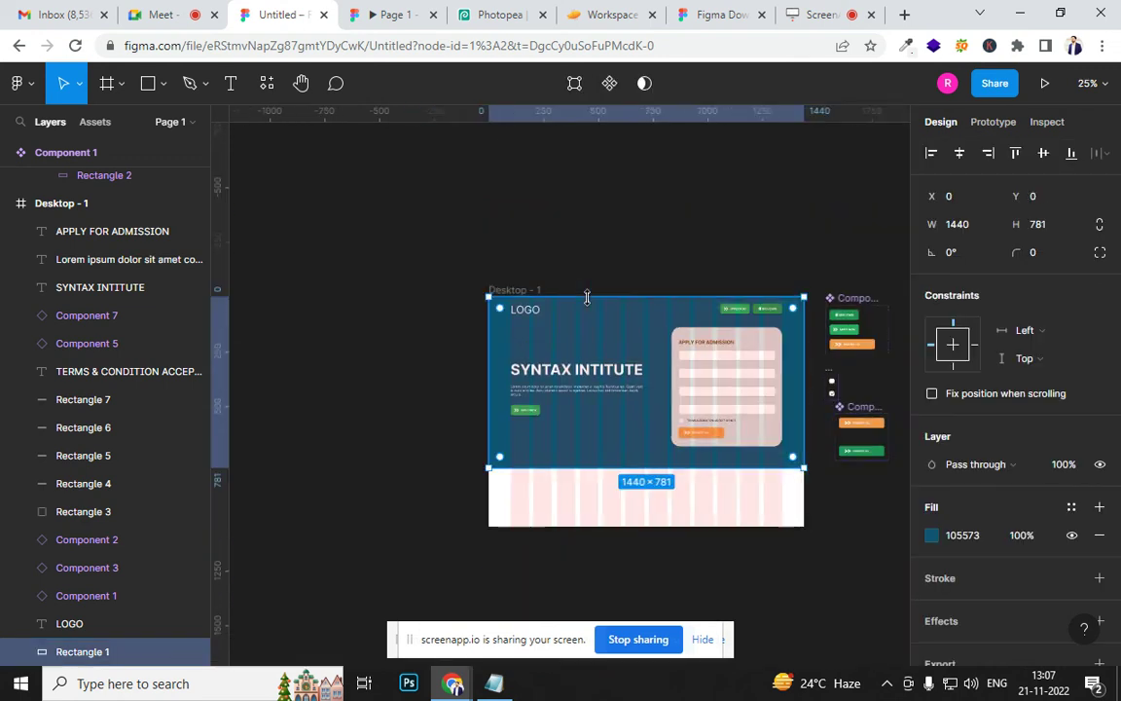
Run the Unsplash plugin from the recent plugins and select the blue 1440 × 781 background rectangle as its target
left_click_drag(738, 503, 530, 374)
left_click(651, 403)
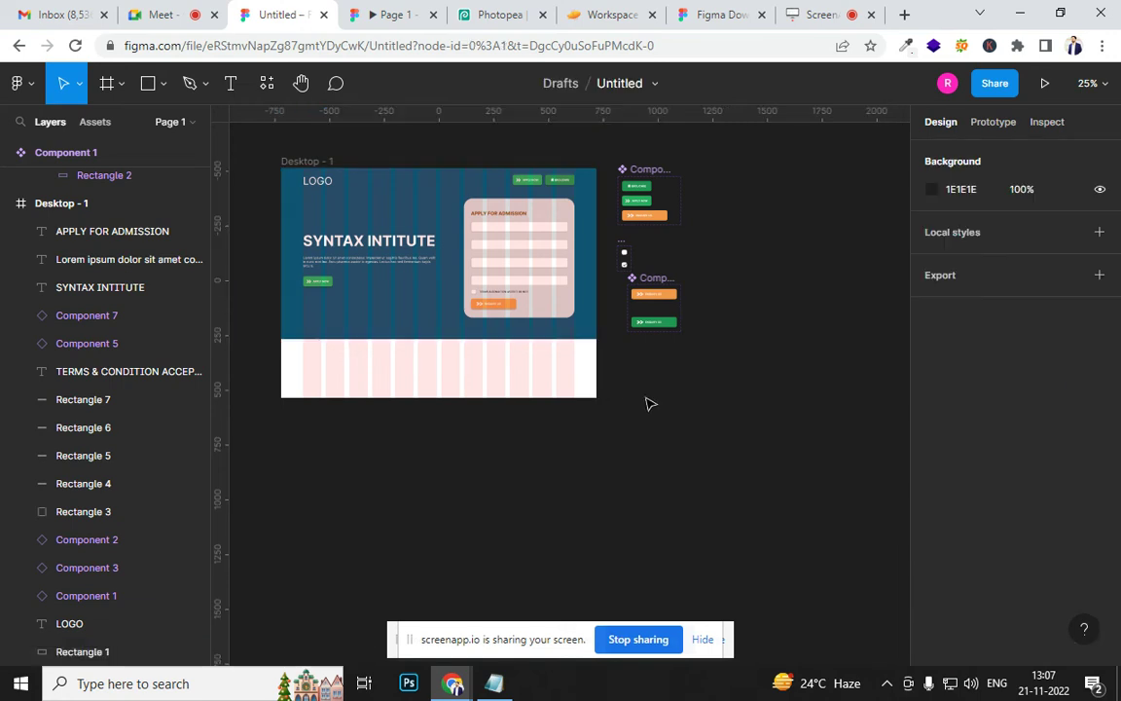
right_click(646, 402)
mouse_move(737, 551)
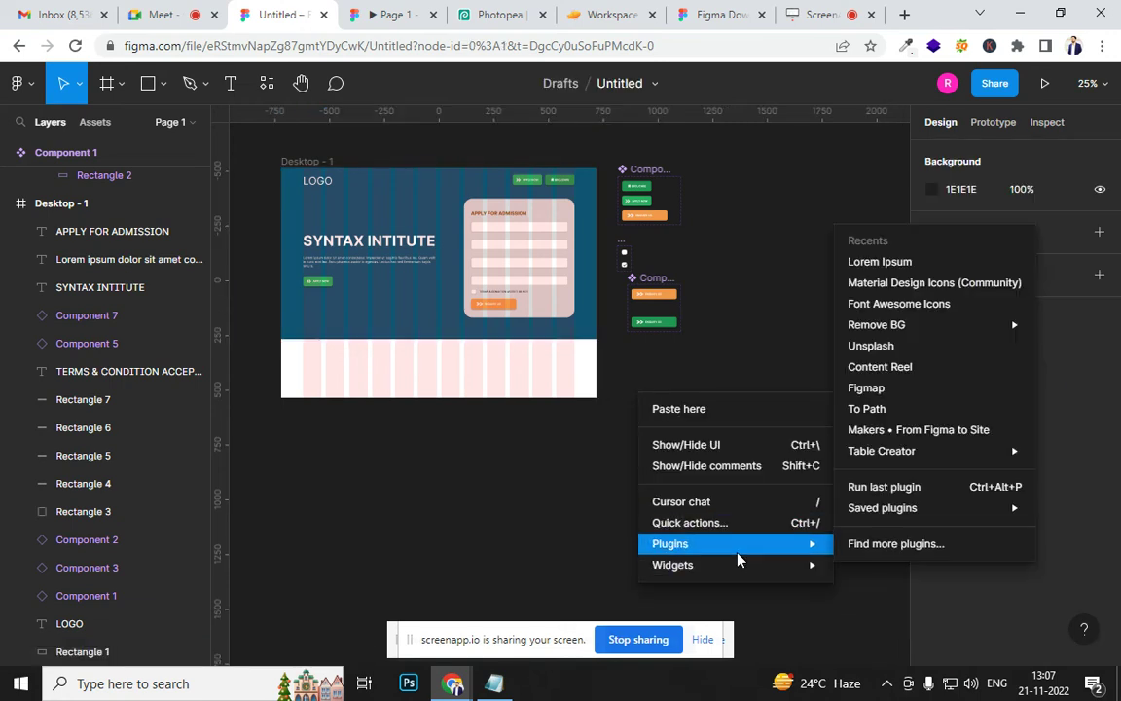
left_click(866, 545)
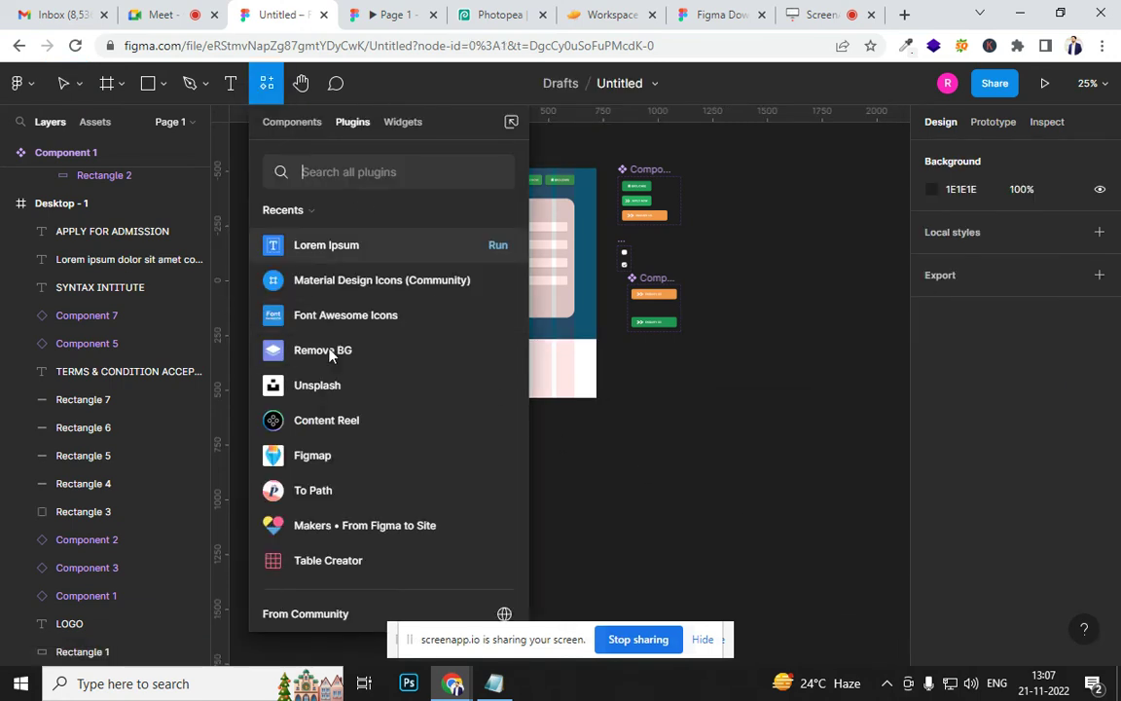
left_click(315, 386)
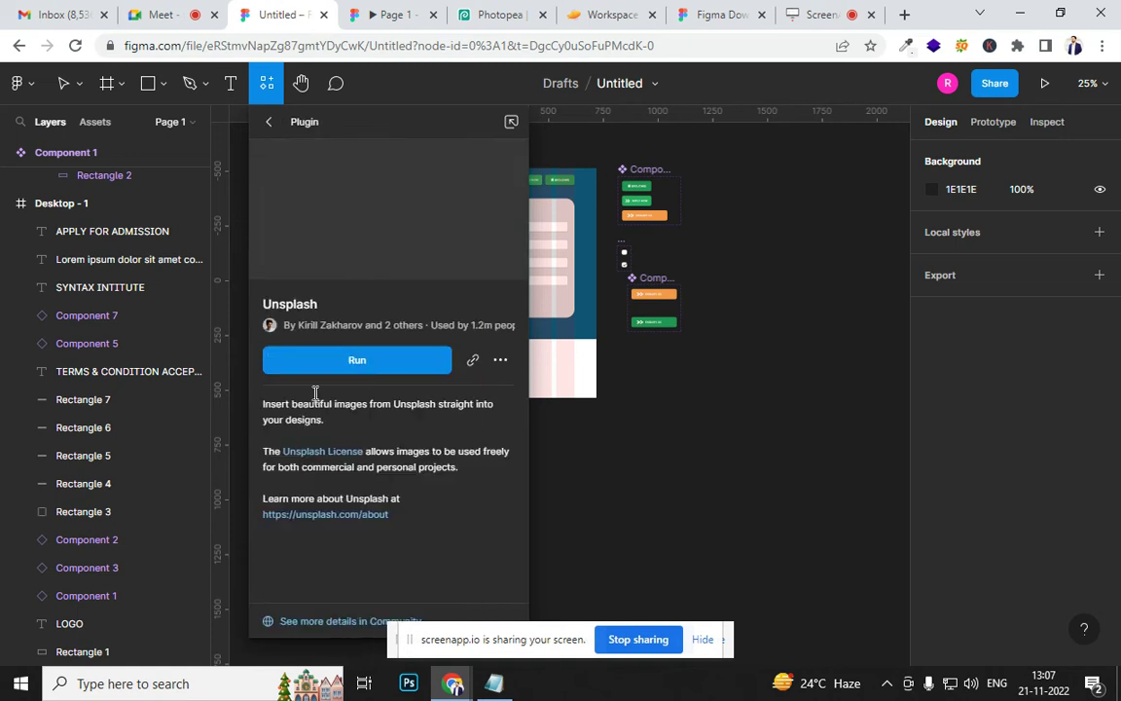
left_click(443, 356)
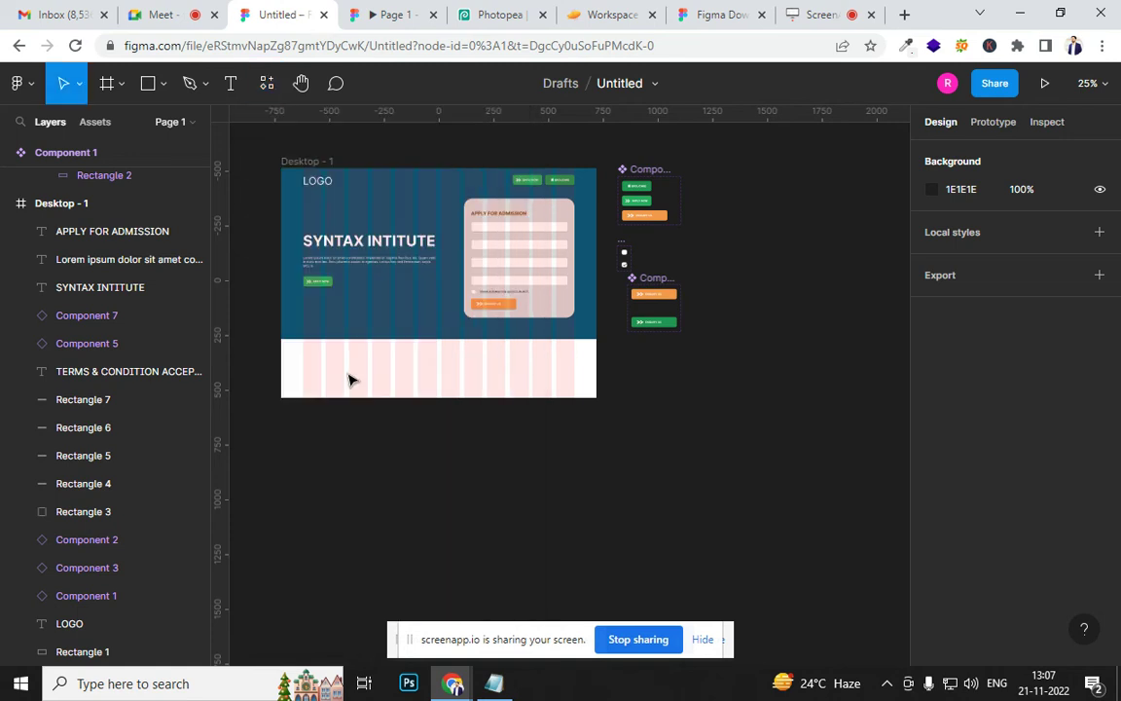
left_click(418, 336)
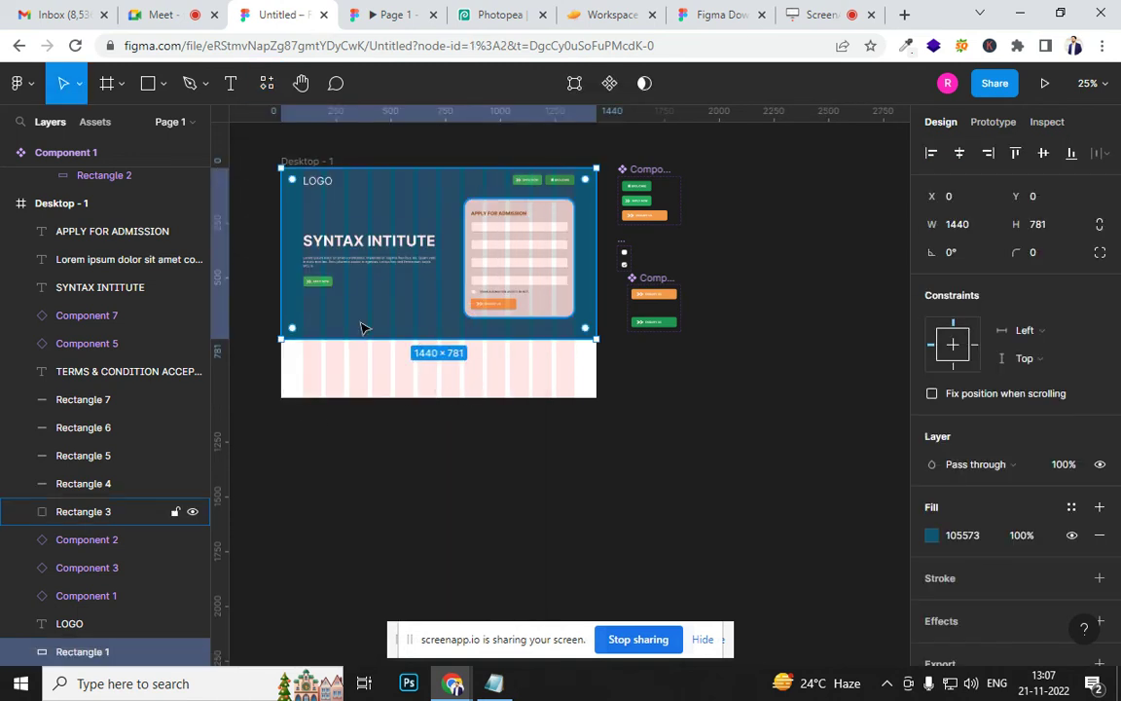
key("ctrl+alt+p")
right_click(657, 429)
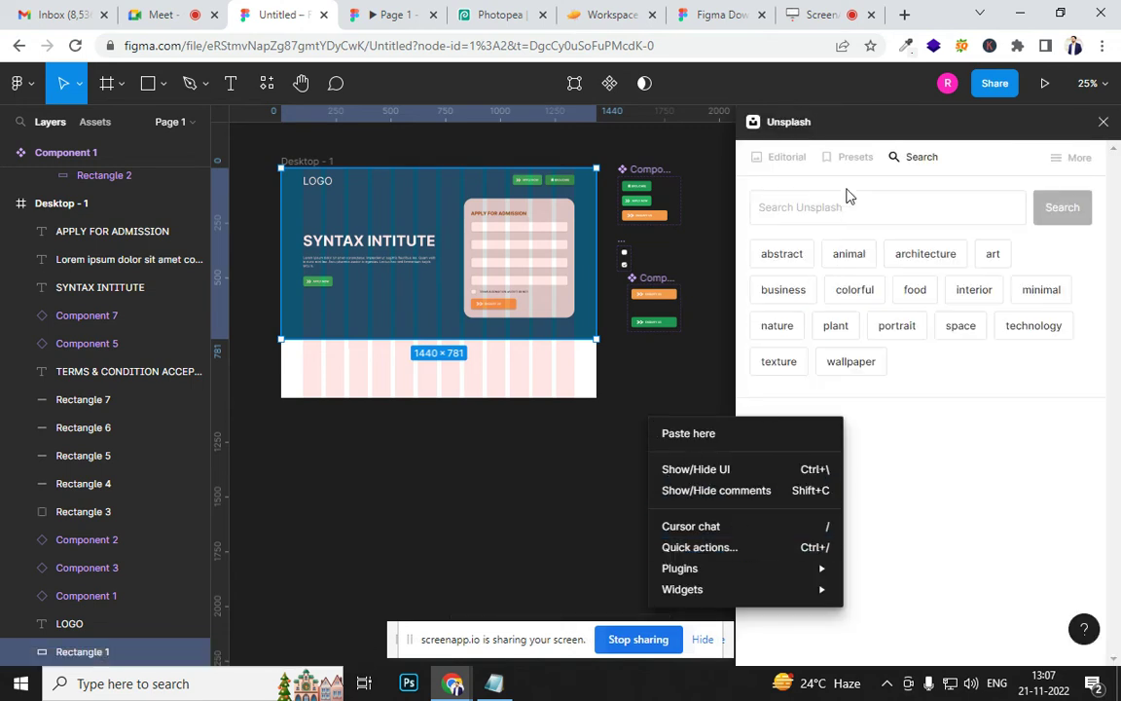
Search Unsplash for STUDENTS, fill the background rectangle with the photo of students around a laptop by bookshelves, and close the plugin
left_click(779, 207)
left_click(794, 206)
type("STUDENTS")
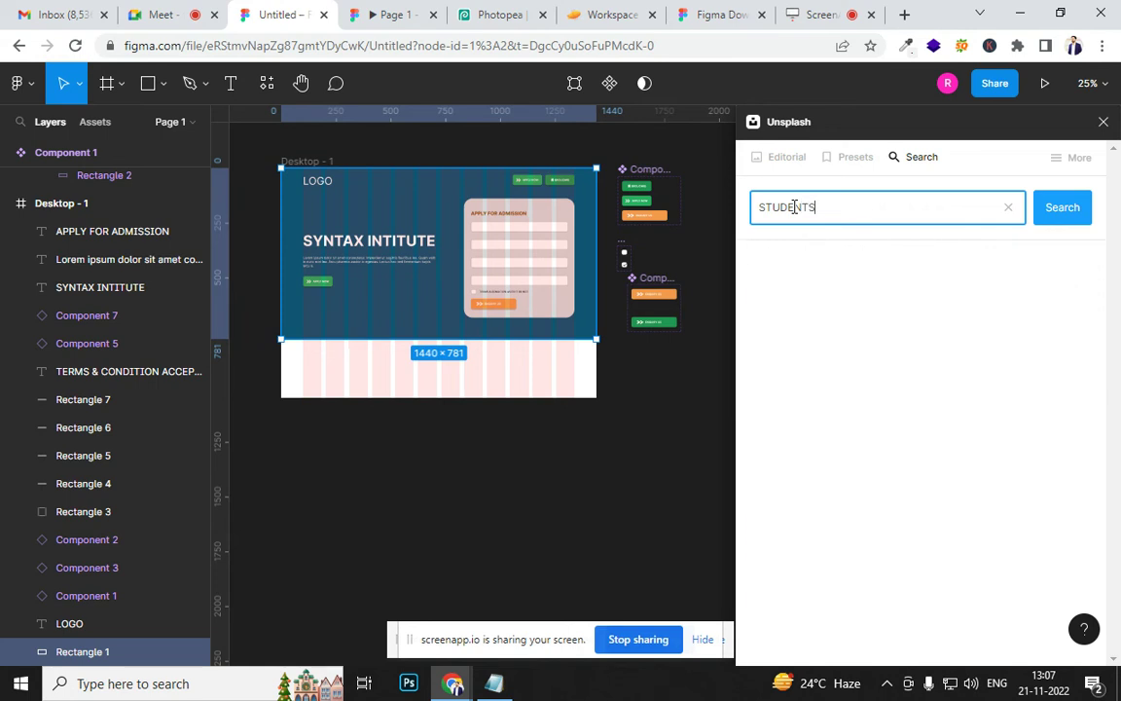
scroll(1022, 465, "down", 1)
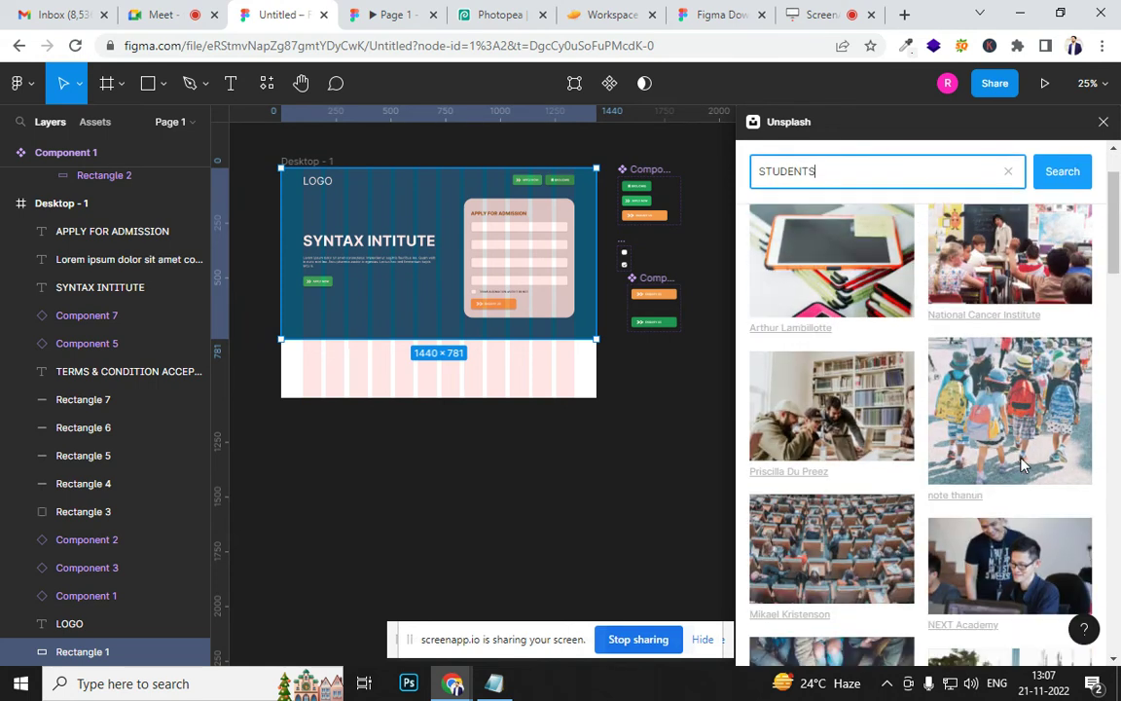
left_click(808, 434)
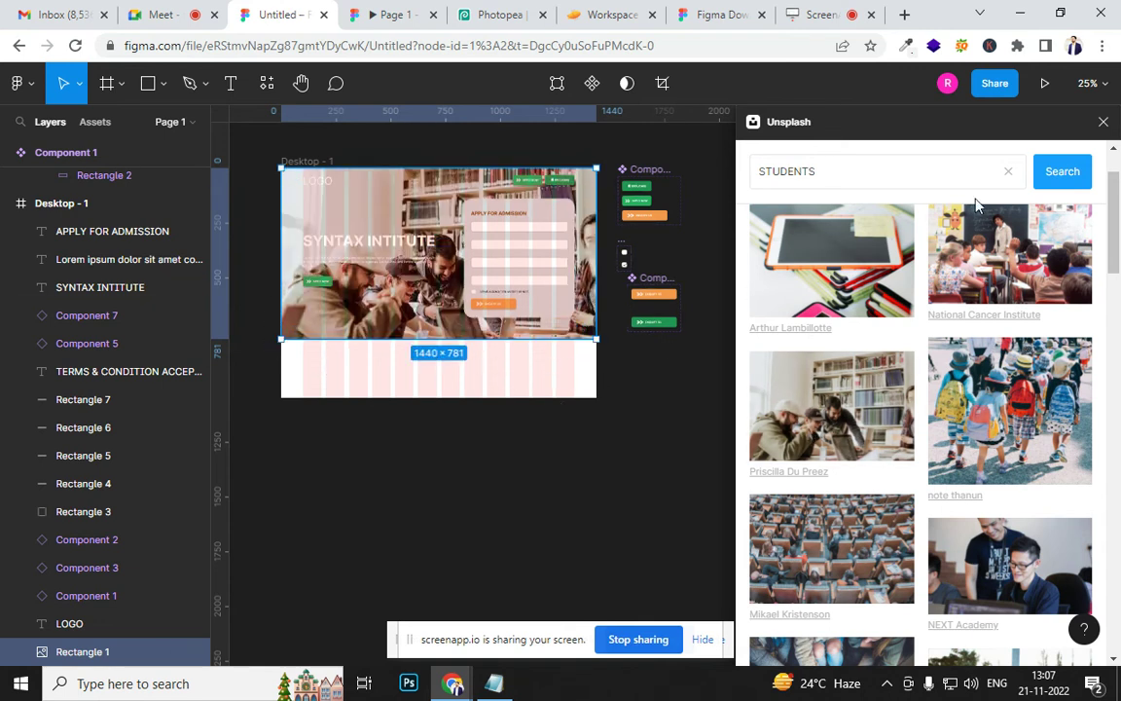
left_click(1103, 122)
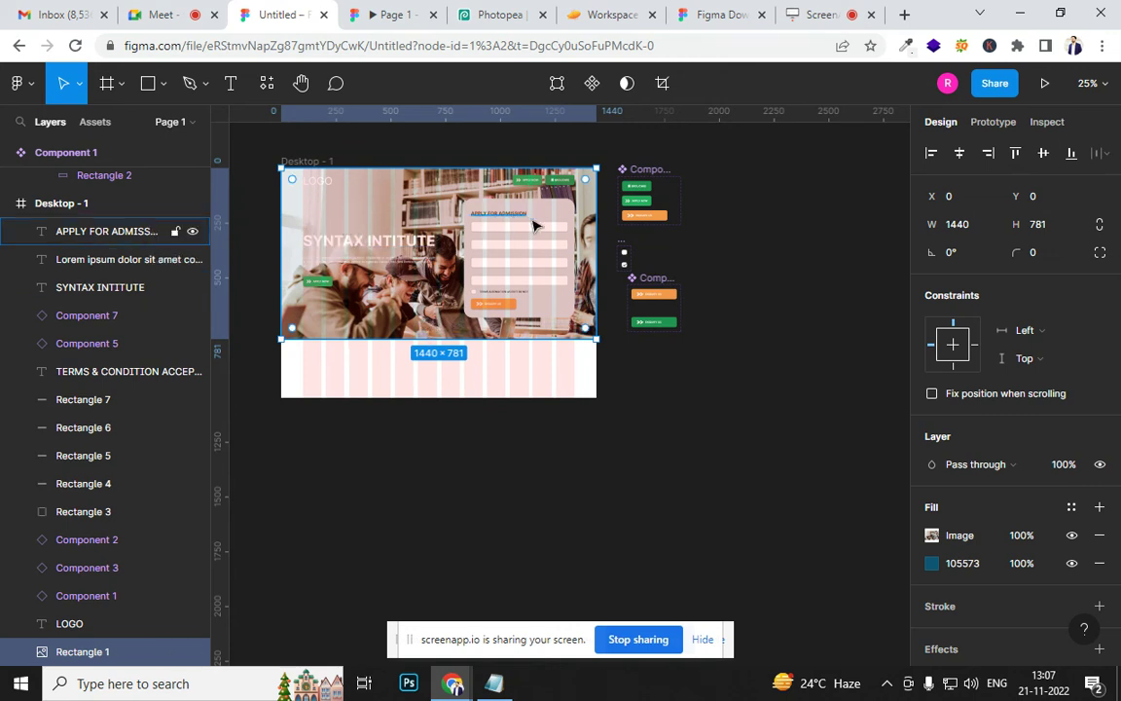
Darken the background photo by lowering its exposure to about half negative and reducing its contrast slightly more
double_click(382, 334)
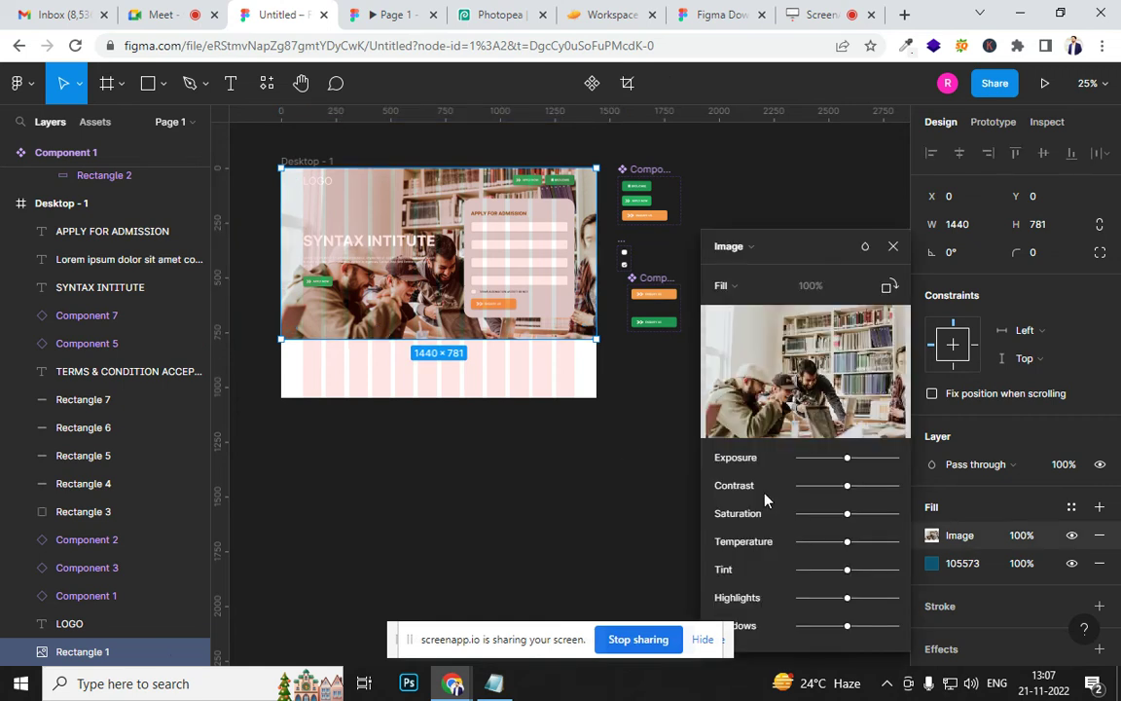
left_click_drag(849, 458, 822, 459)
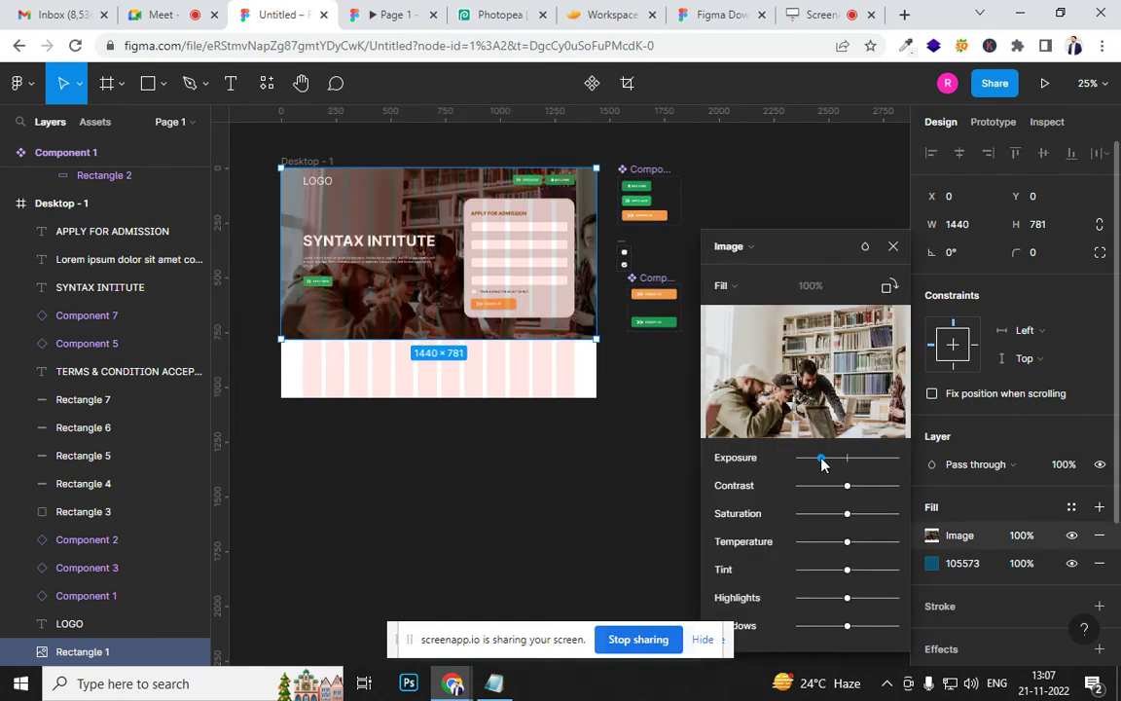
left_click_drag(847, 487, 821, 487)
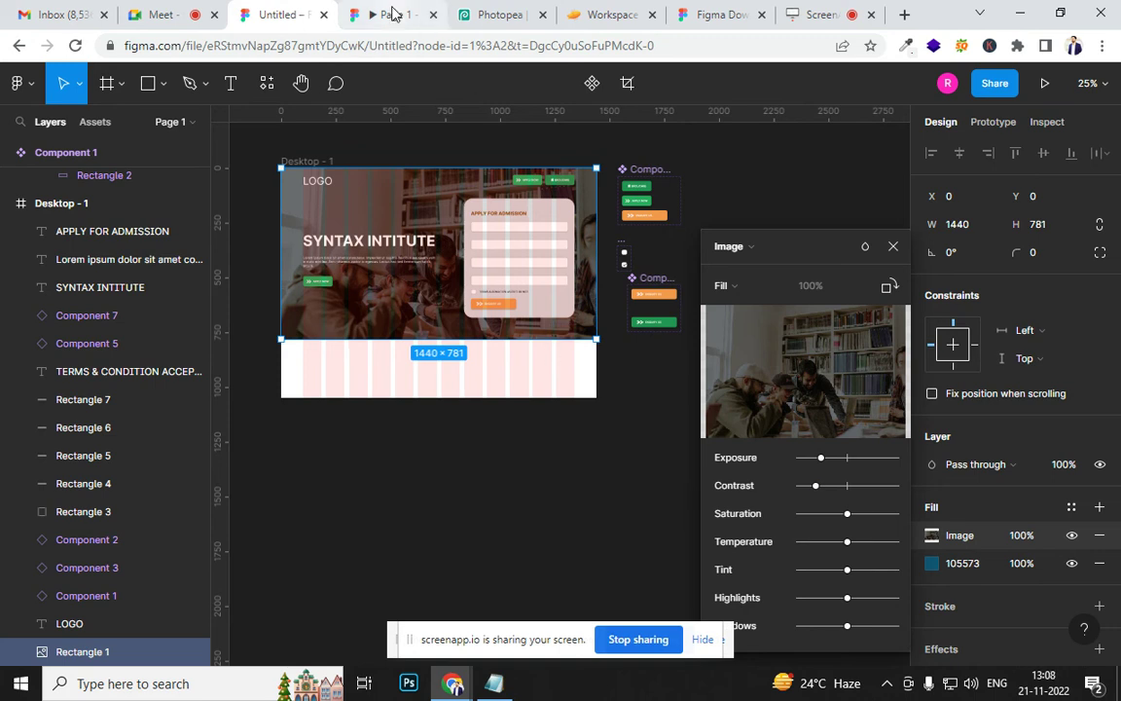
Examine the hero section with its darkened photo background in the prototype preview, from the header down to the section's end
left_click(360, 14)
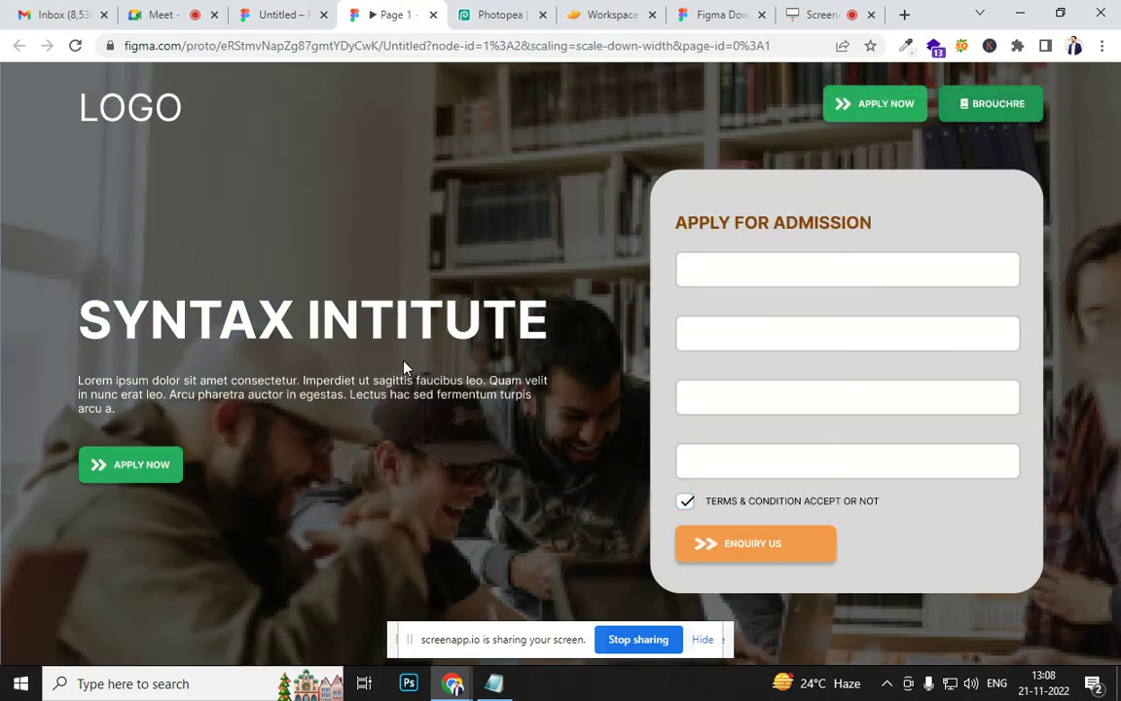
scroll(406, 368, "down", 1)
scroll(406, 368, "down", 1)
scroll(406, 368, "up", 1)
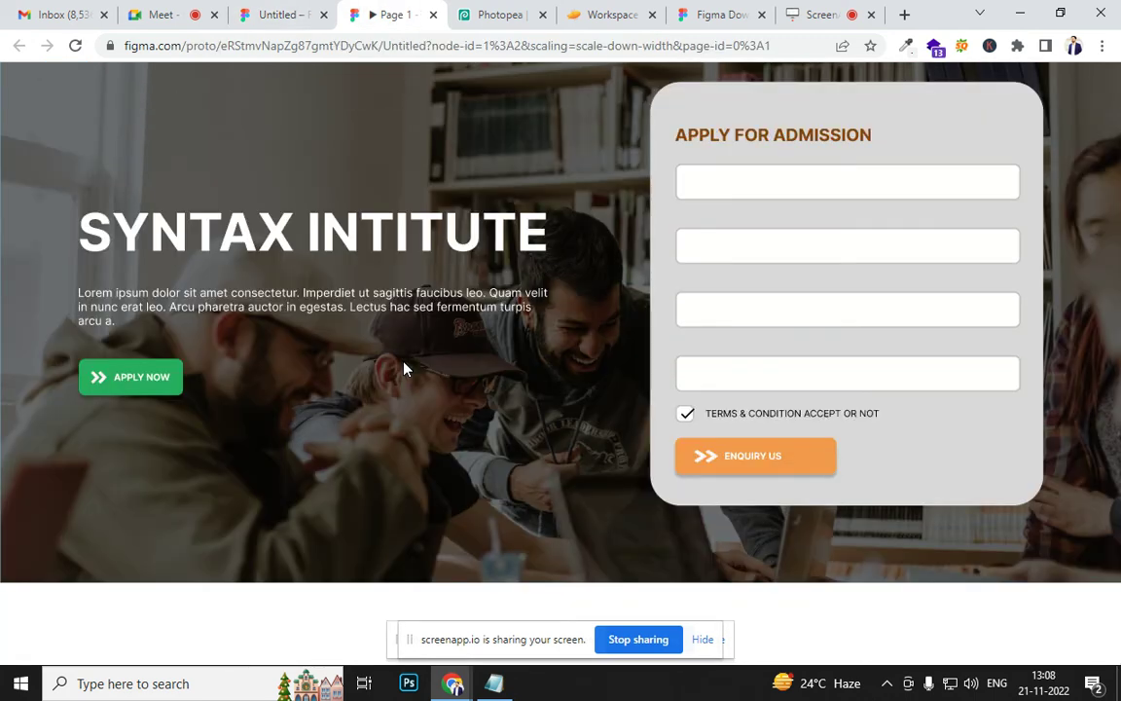
scroll(403, 365, "up", 1)
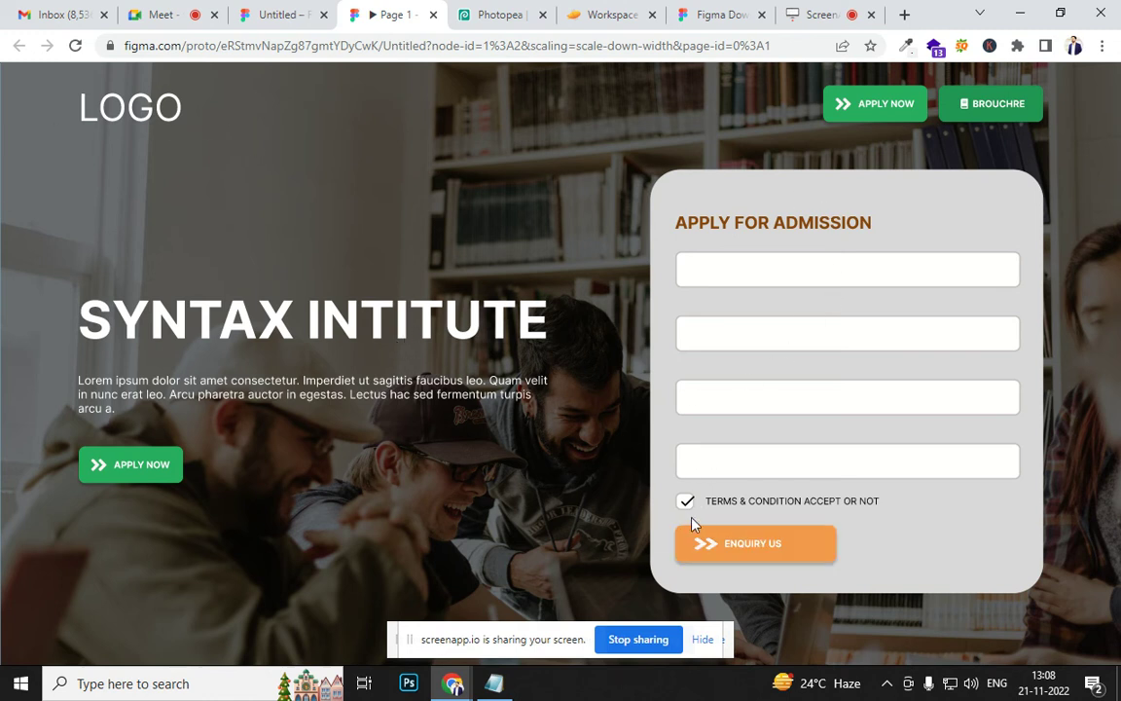
scroll(441, 443, "down", 2)
scroll(441, 445, "up", 2)
scroll(492, 282, "down", 2)
scroll(486, 294, "up", 1)
scroll(485, 292, "up", 1)
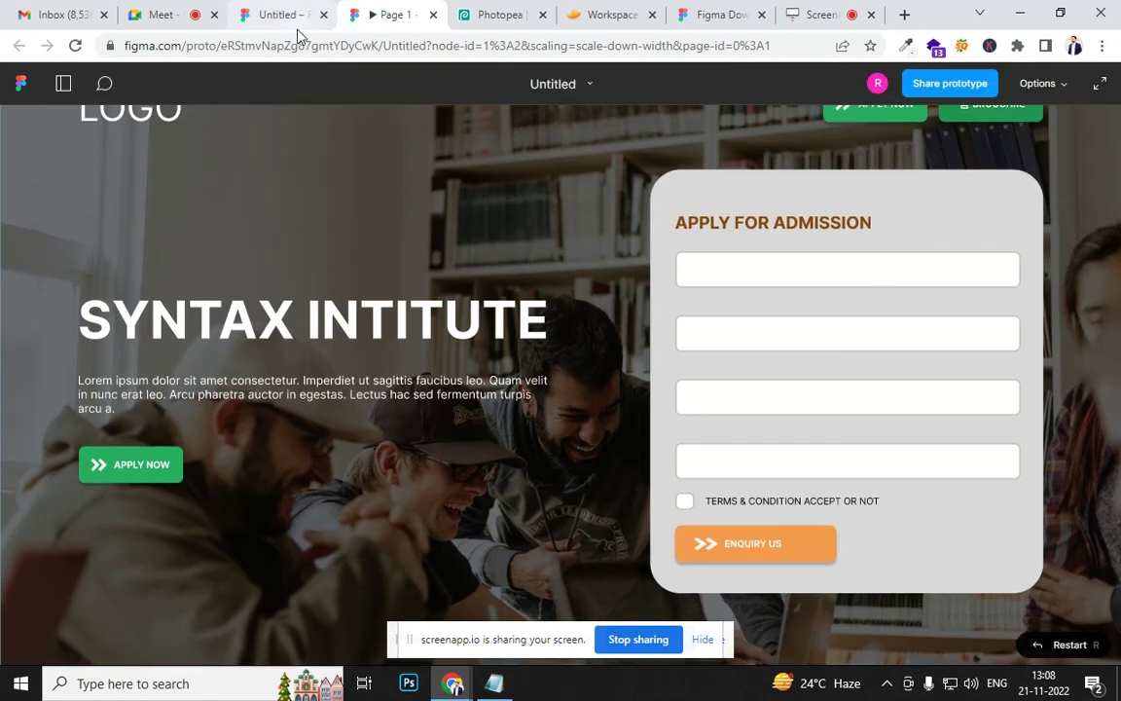
Copy the prototype's share link and close the sharing dialog
left_click(932, 87)
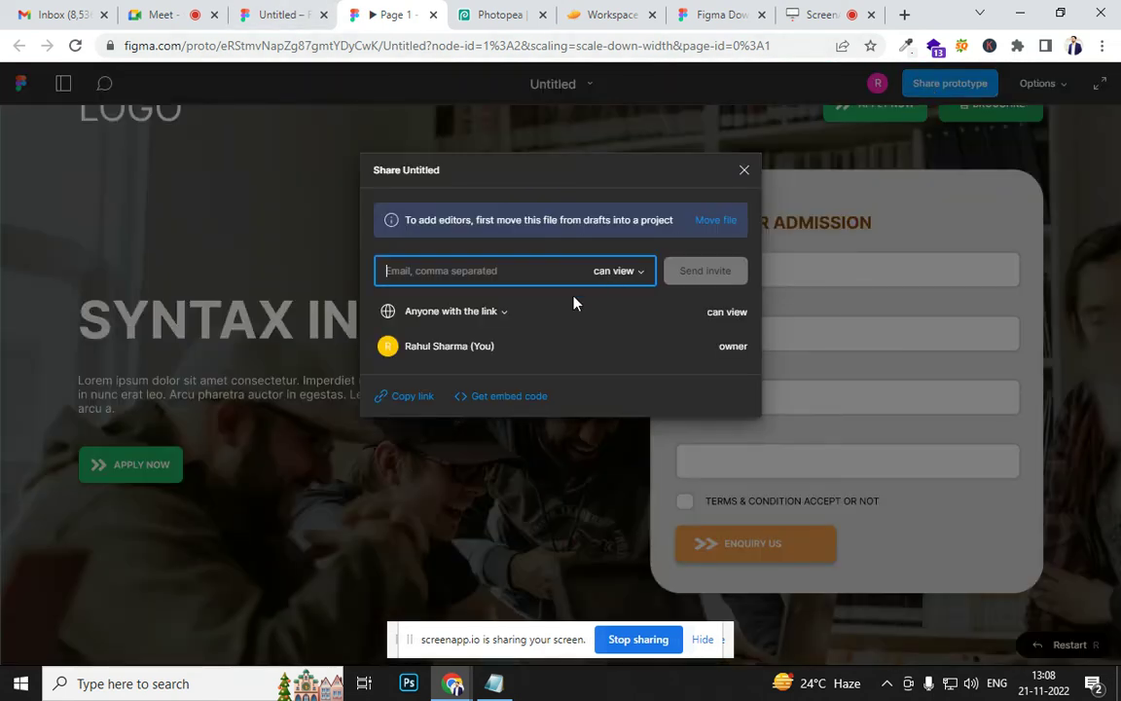
left_click(413, 398)
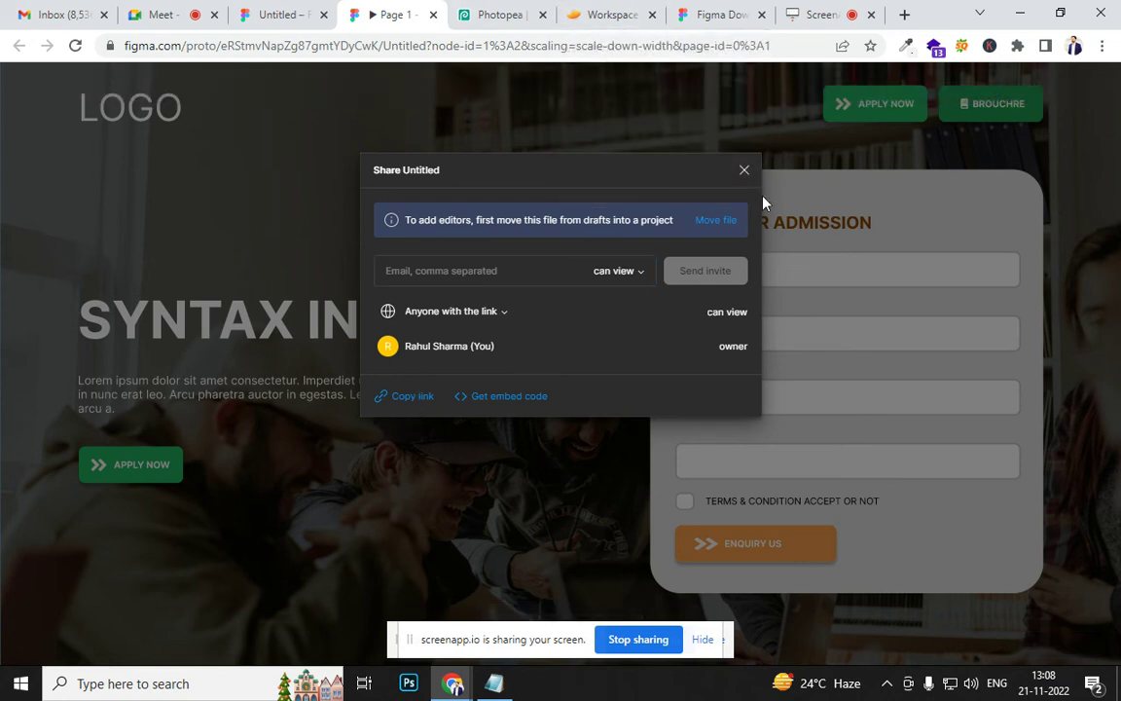
left_click(744, 171)
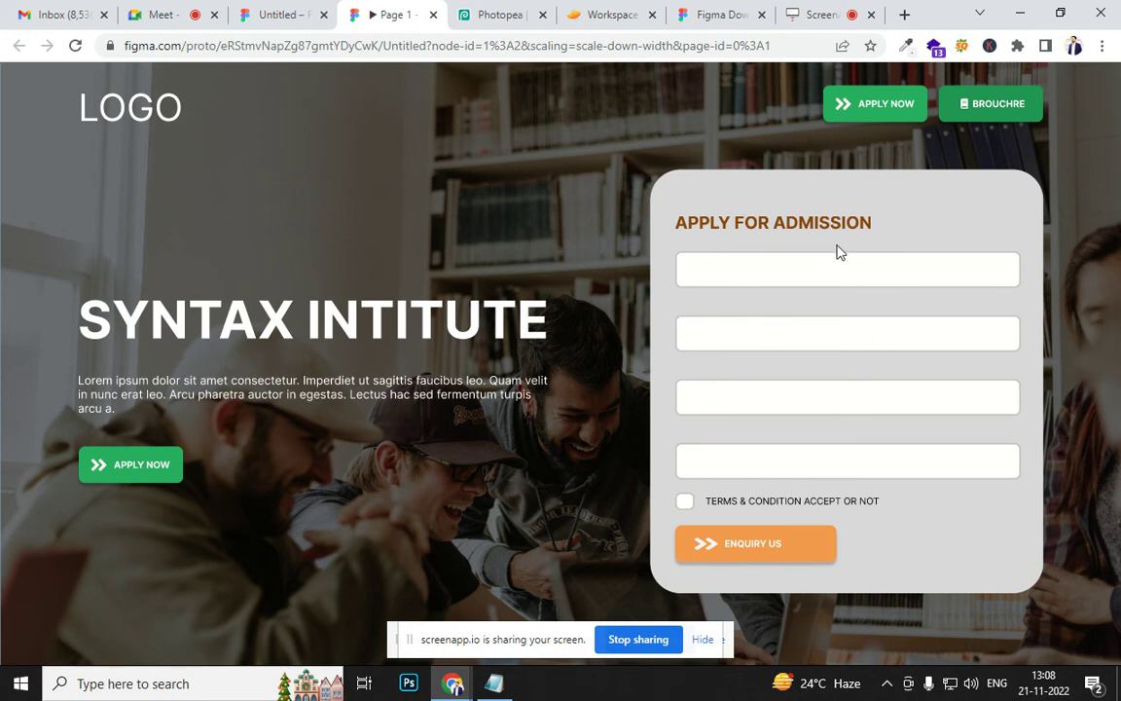
Review the hero layout and its APPLY NOW button in the prototype preview, then return to the design file
scroll(717, 282, "down", 1)
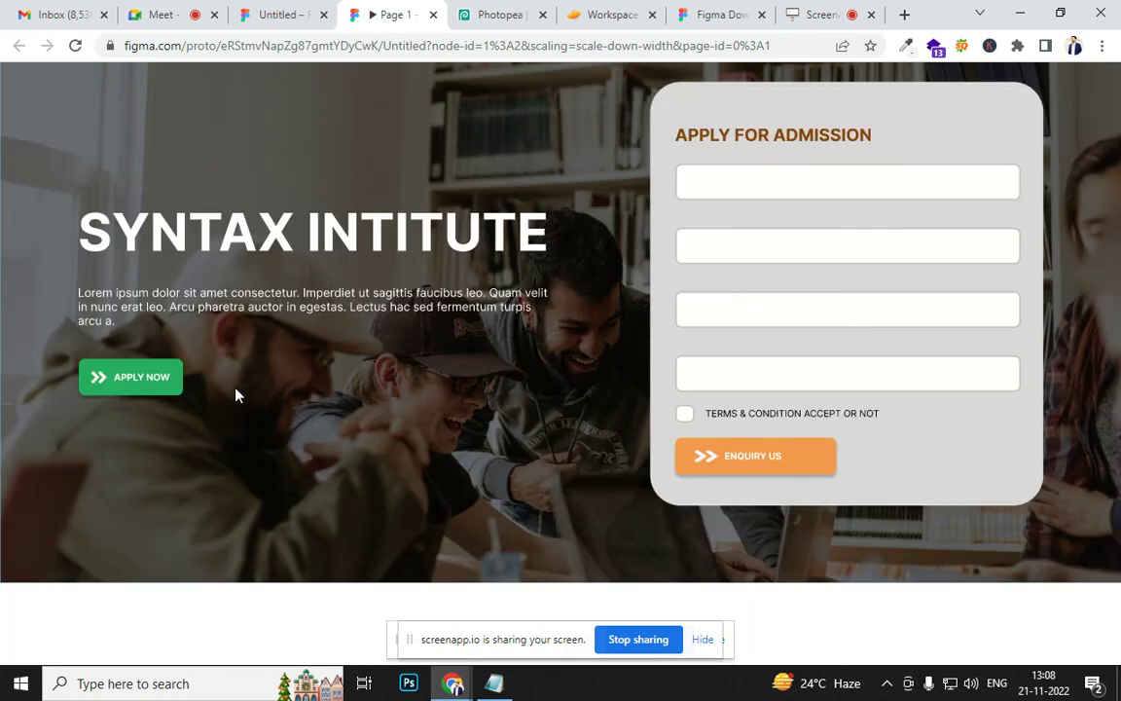
scroll(194, 399, "up", 1)
scroll(584, 185, "down", 1)
scroll(550, 289, "up", 1)
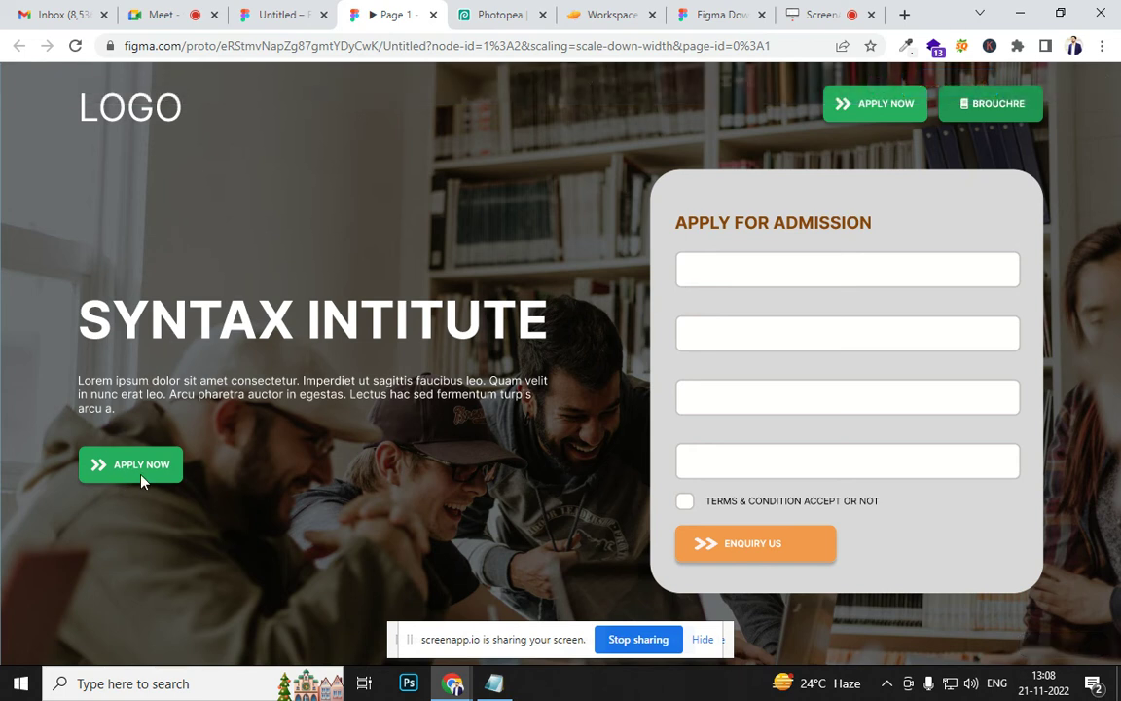
left_click(270, 18)
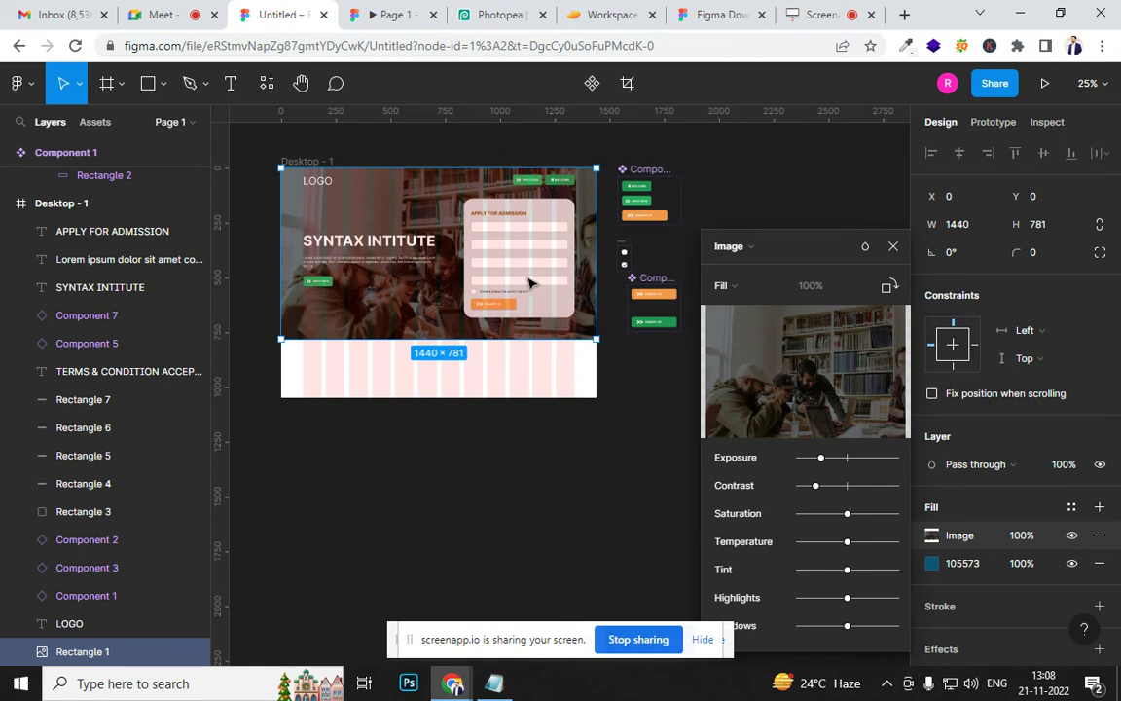
Detach the APPLY NOW button below the hero paragraph from its component
left_click(329, 288)
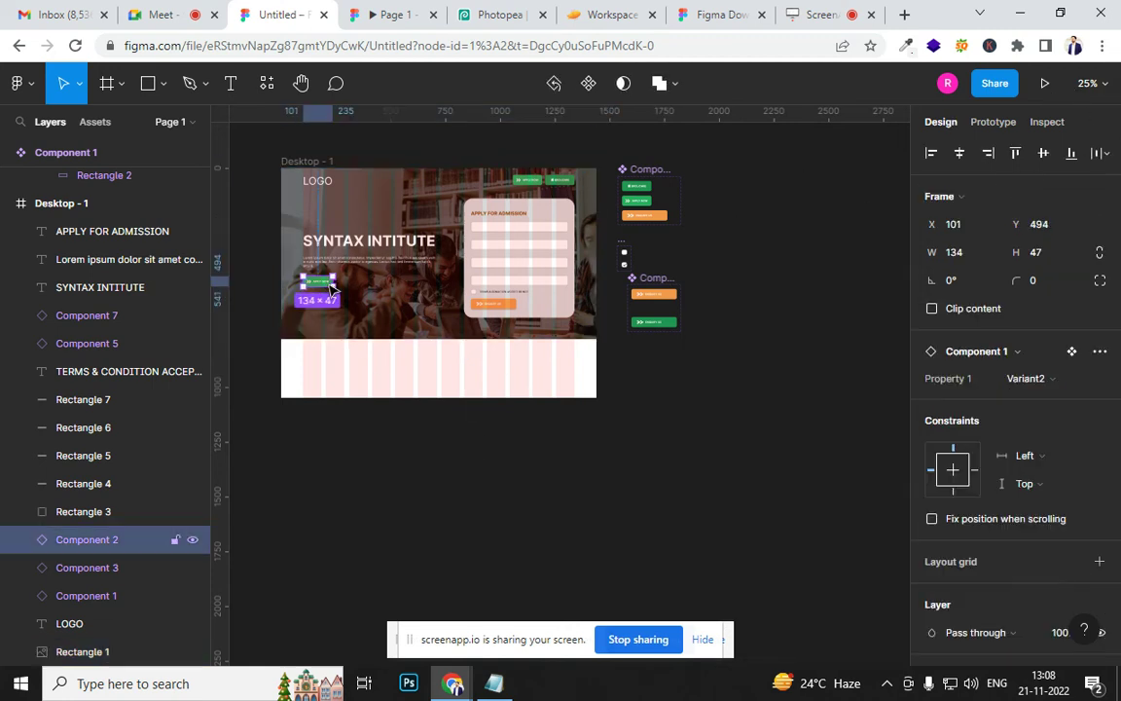
scroll(289, 271, "up", 5)
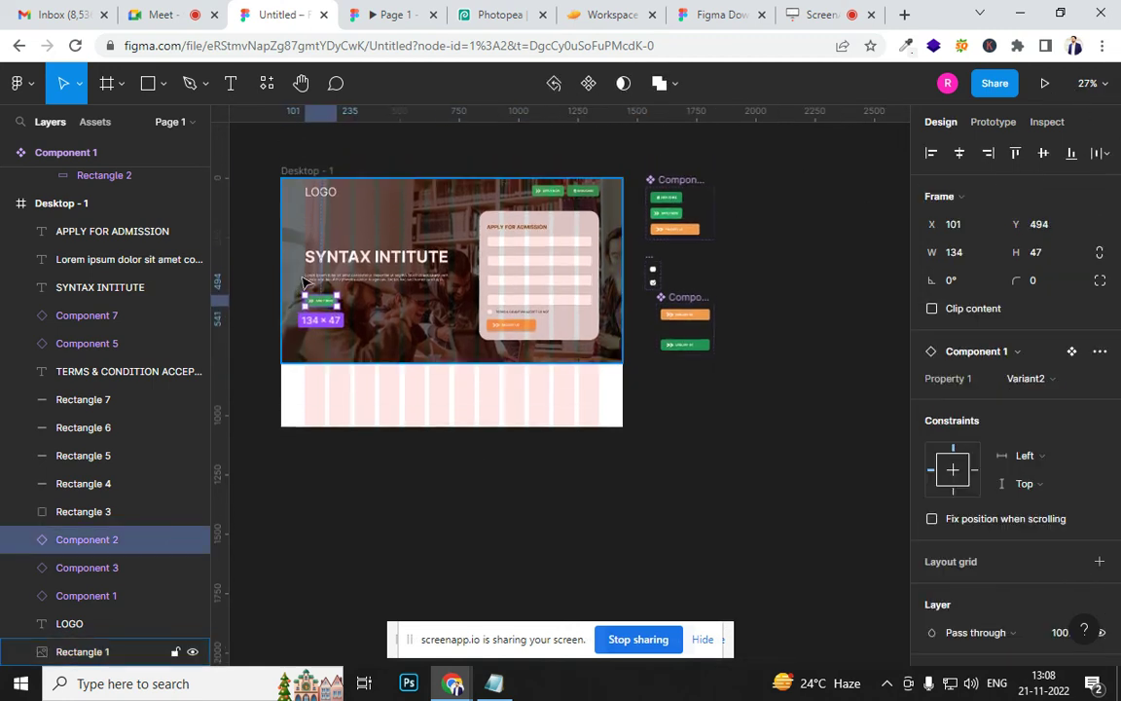
scroll(307, 300, "up", 1)
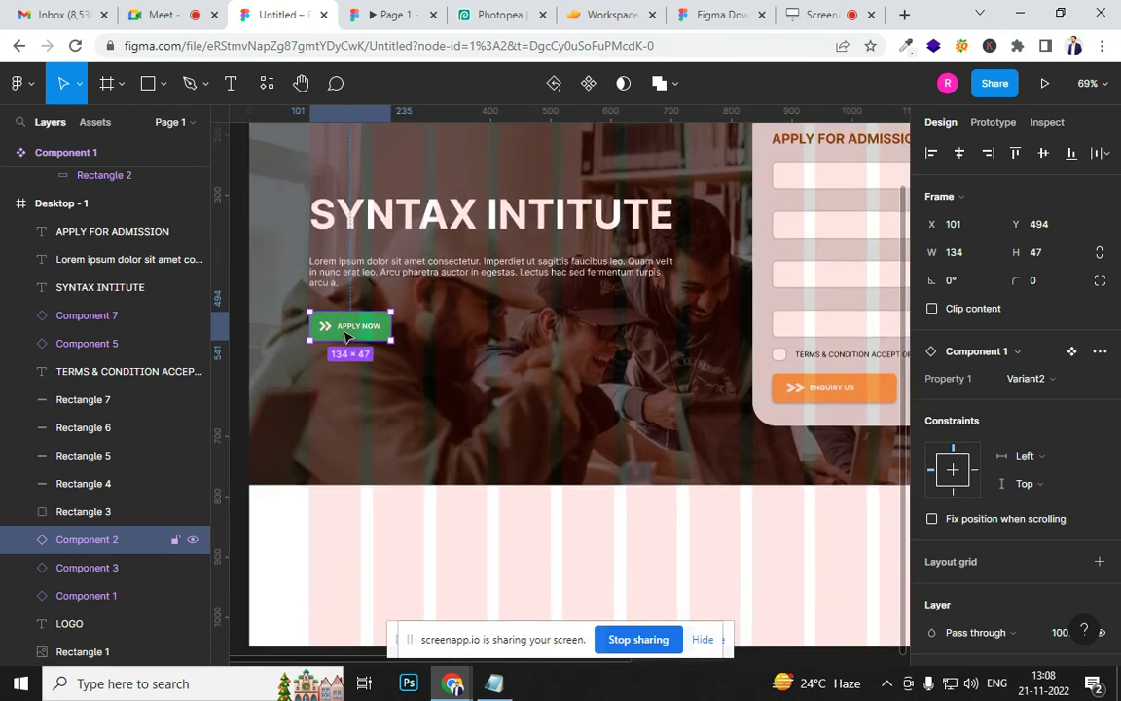
right_click(338, 321)
mouse_move(453, 545)
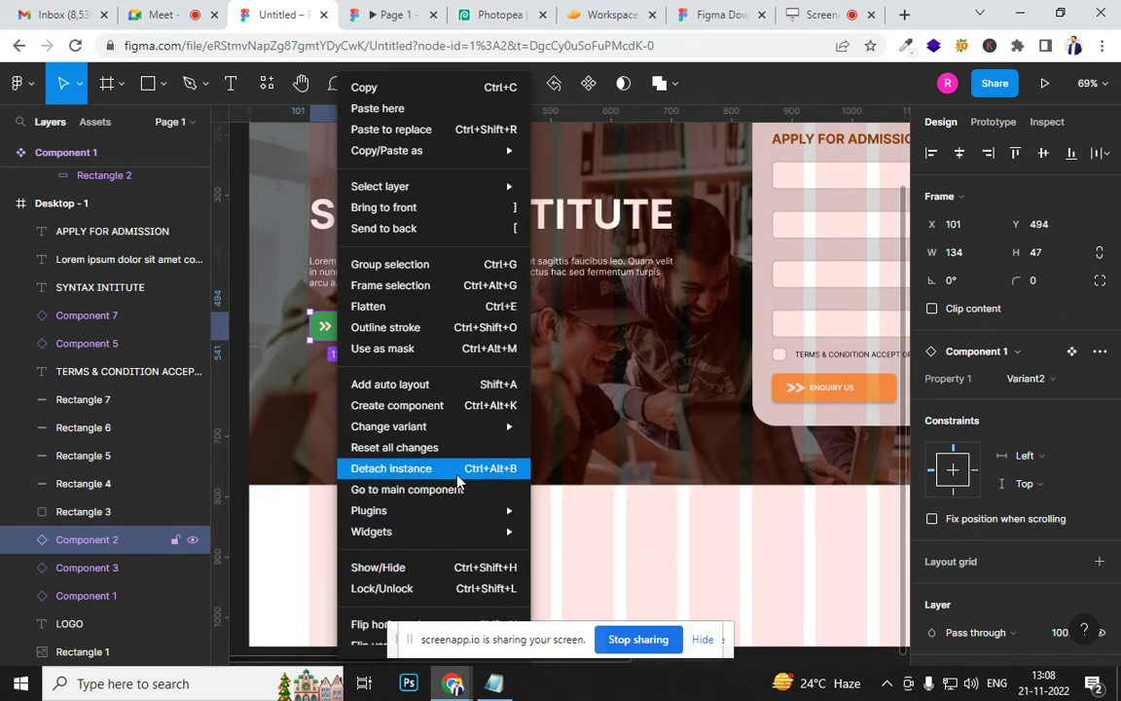
left_click(457, 480)
scroll(496, 381, "down", 5)
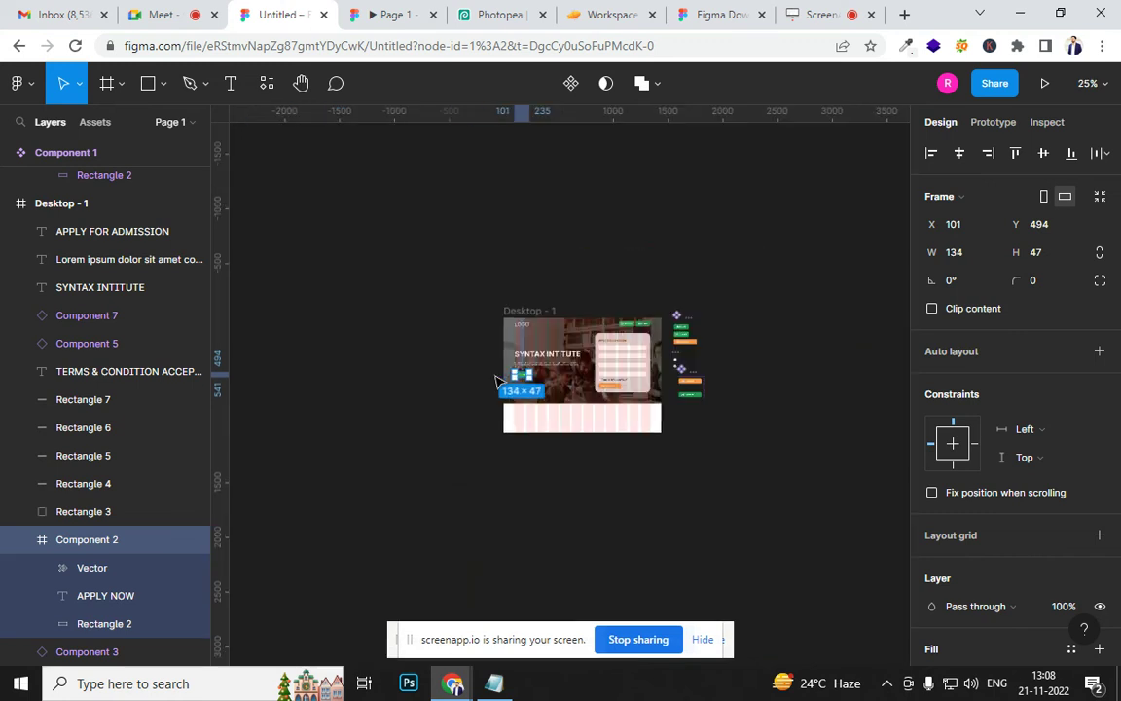
Move the detached APPLY NOW button out of the Desktop - 1 frame onto the empty canvas beside it
scroll(497, 382, "up", 5)
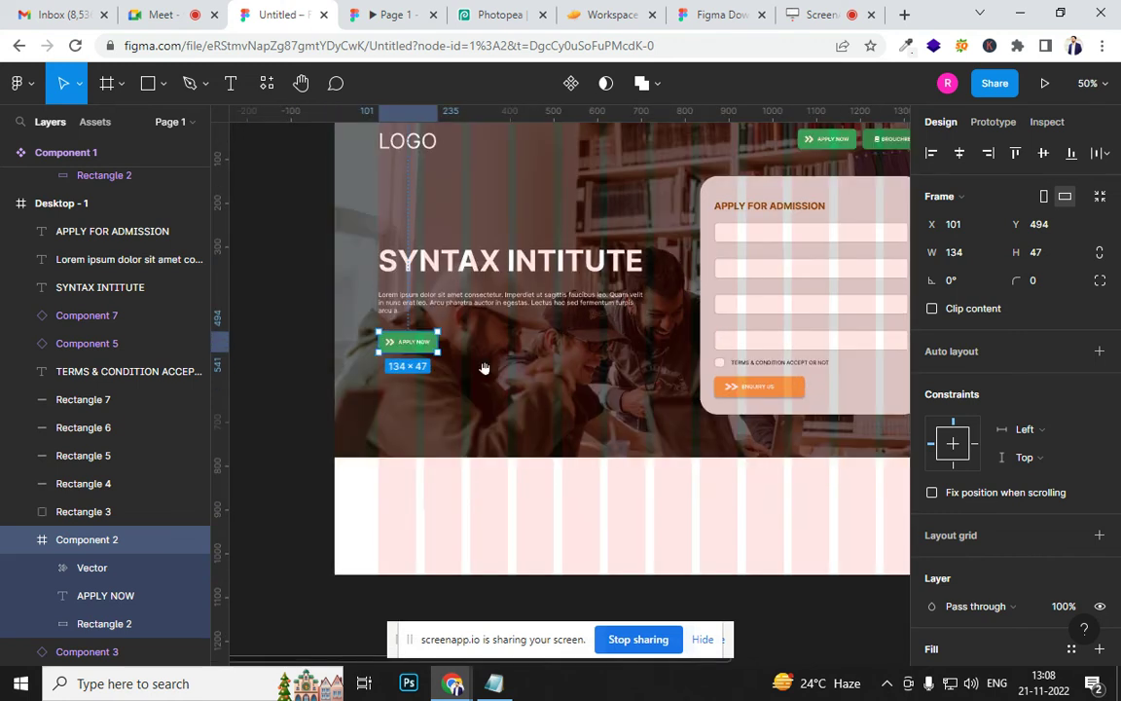
scroll(483, 368, "left", 3)
left_click_drag(711, 348, 474, 264)
key("alt")
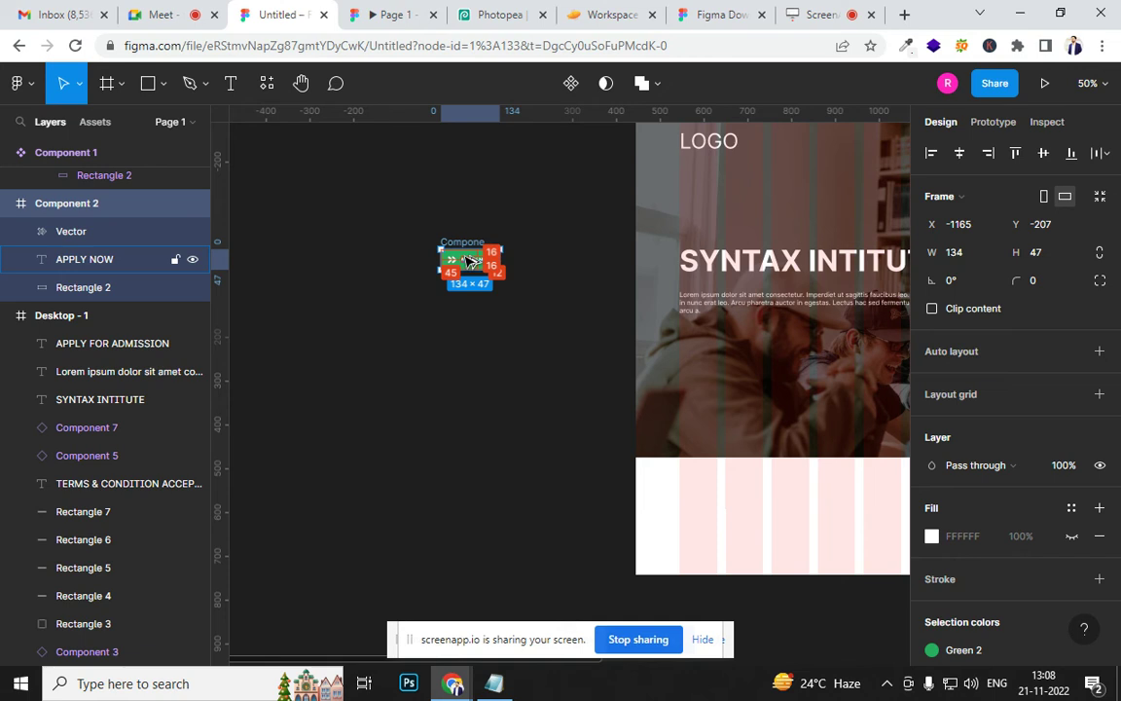
Duplicate the detached APPLY NOW button 130 px straight below the original
left_click(6, 204)
key("alt")
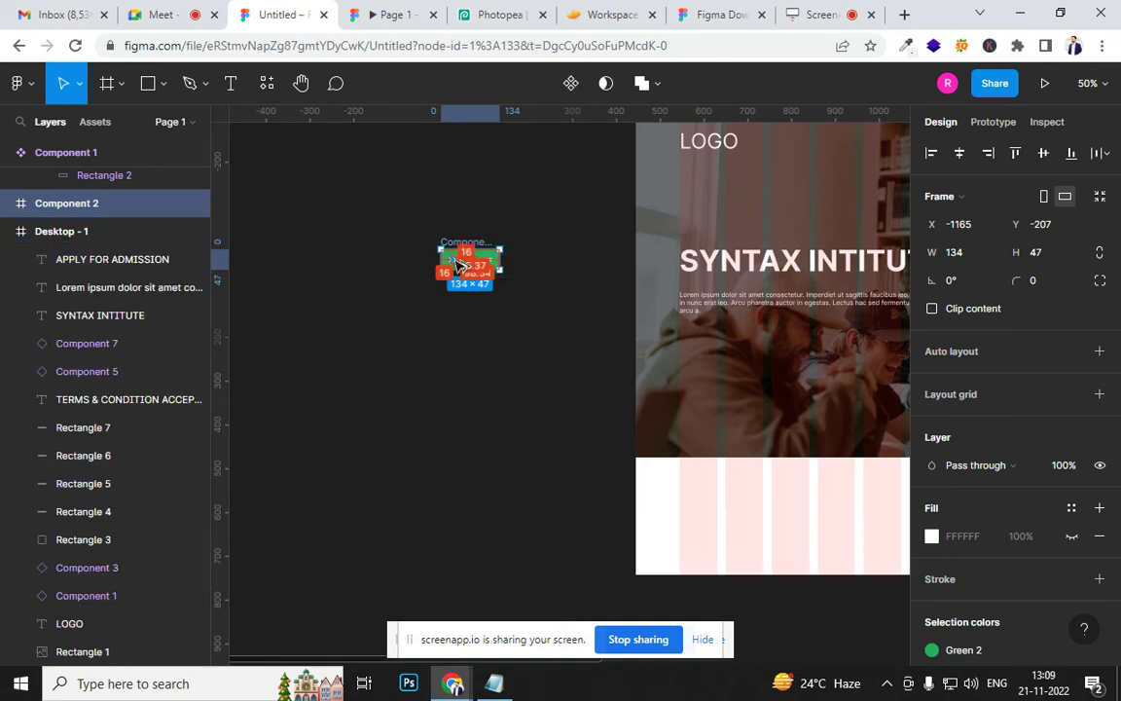
left_click_drag(455, 259, 453, 316)
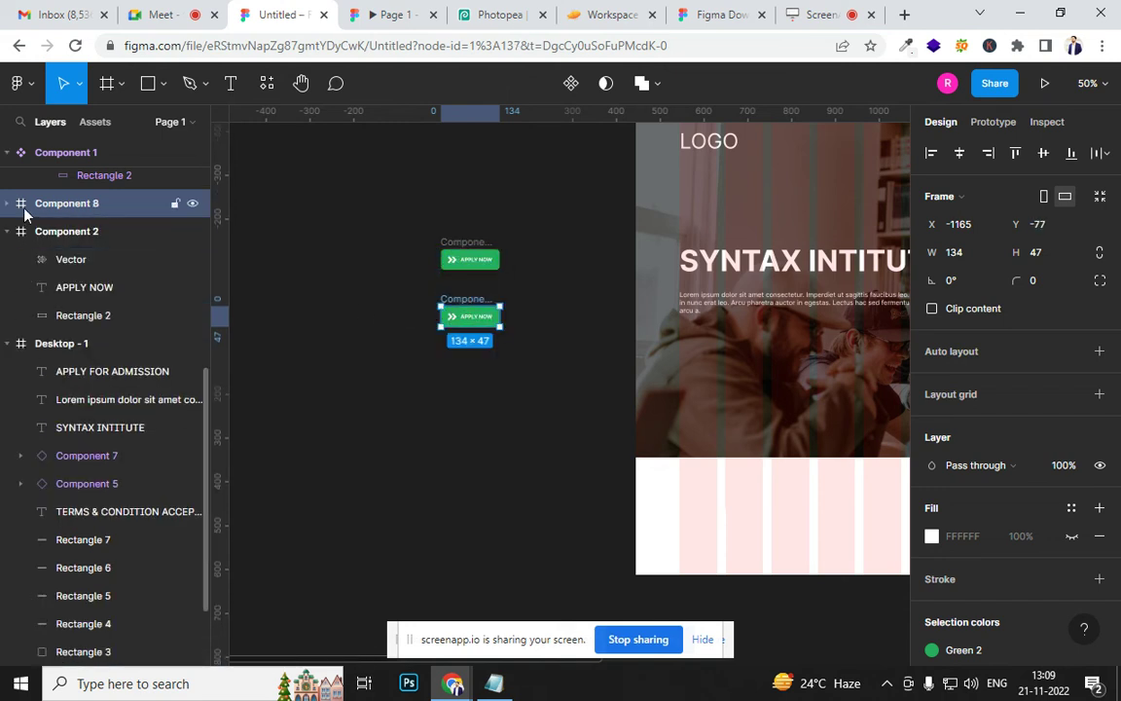
Replace the duplicate button's green with the yellow personal color style
scroll(949, 564, "down", 5)
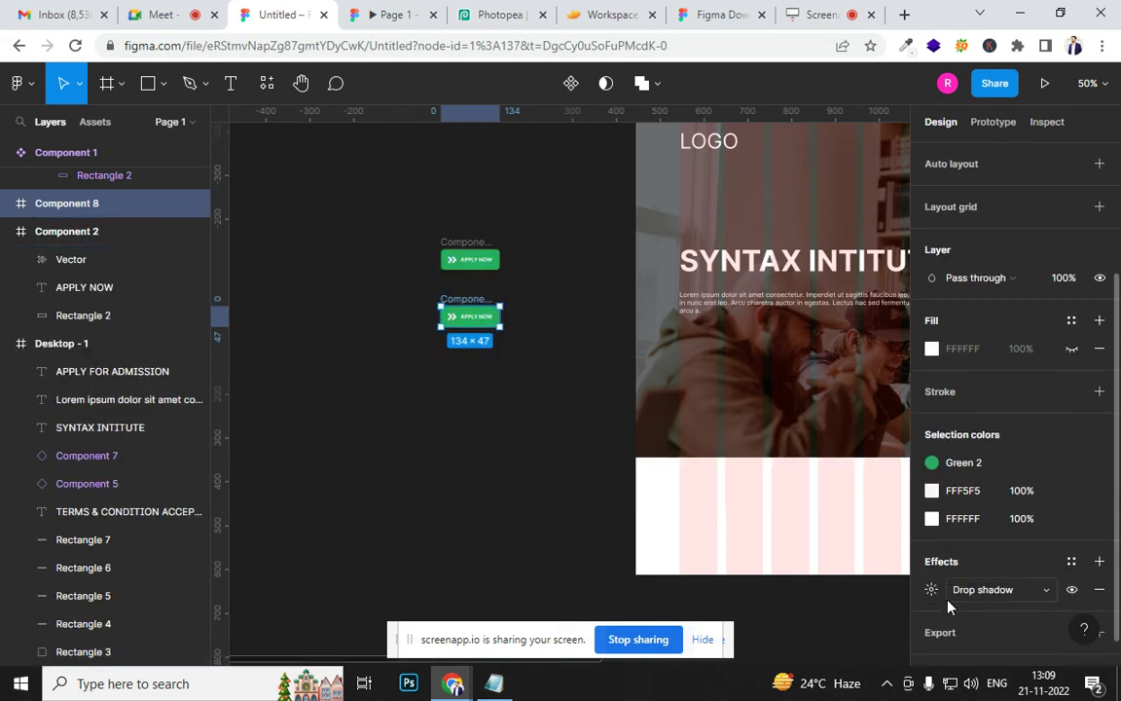
left_click(934, 432)
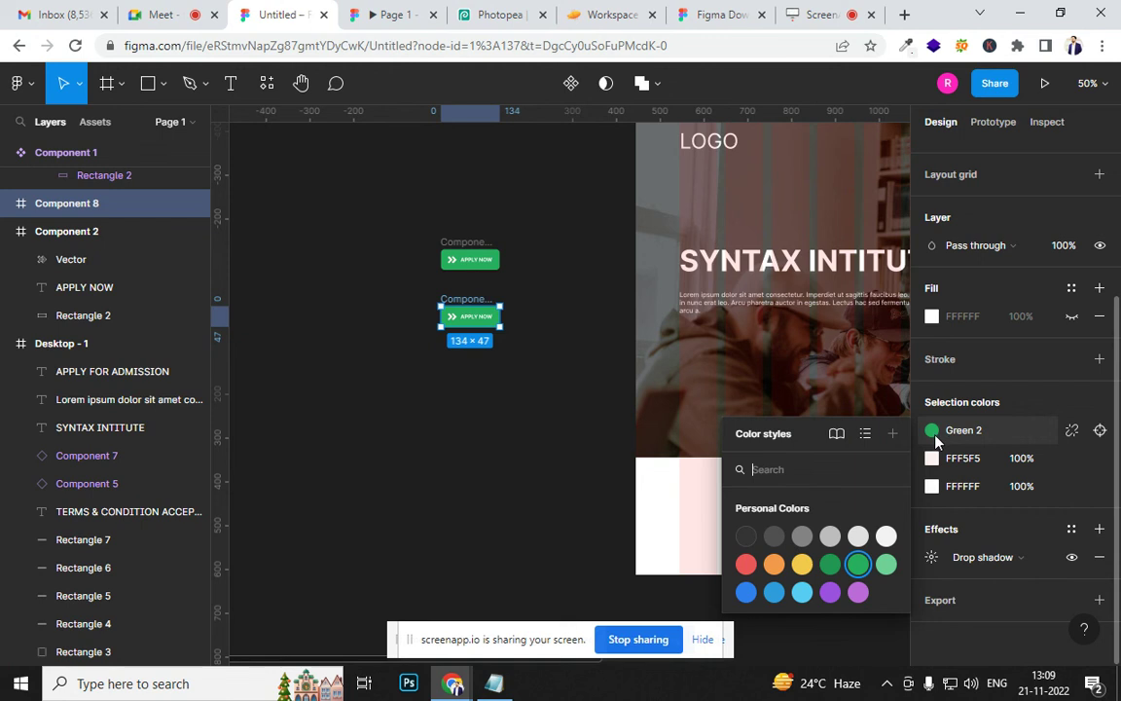
left_click(801, 564)
left_click(465, 492)
left_click_drag(411, 228, 429, 292)
Recolor the yellow button's double arrow black and its APPLY NOW text near-black 120D0D, then deselect it
double_click(479, 321)
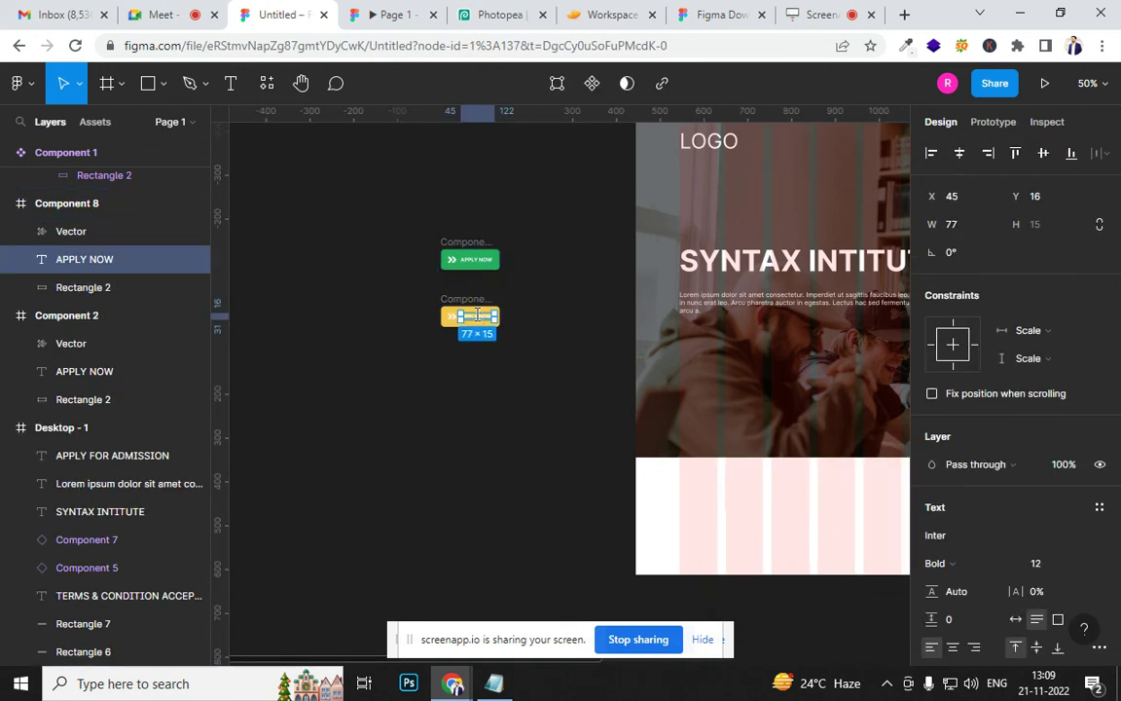
key("Escape")
key("ctrl+plus")
left_click_drag(449, 317, 806, 591)
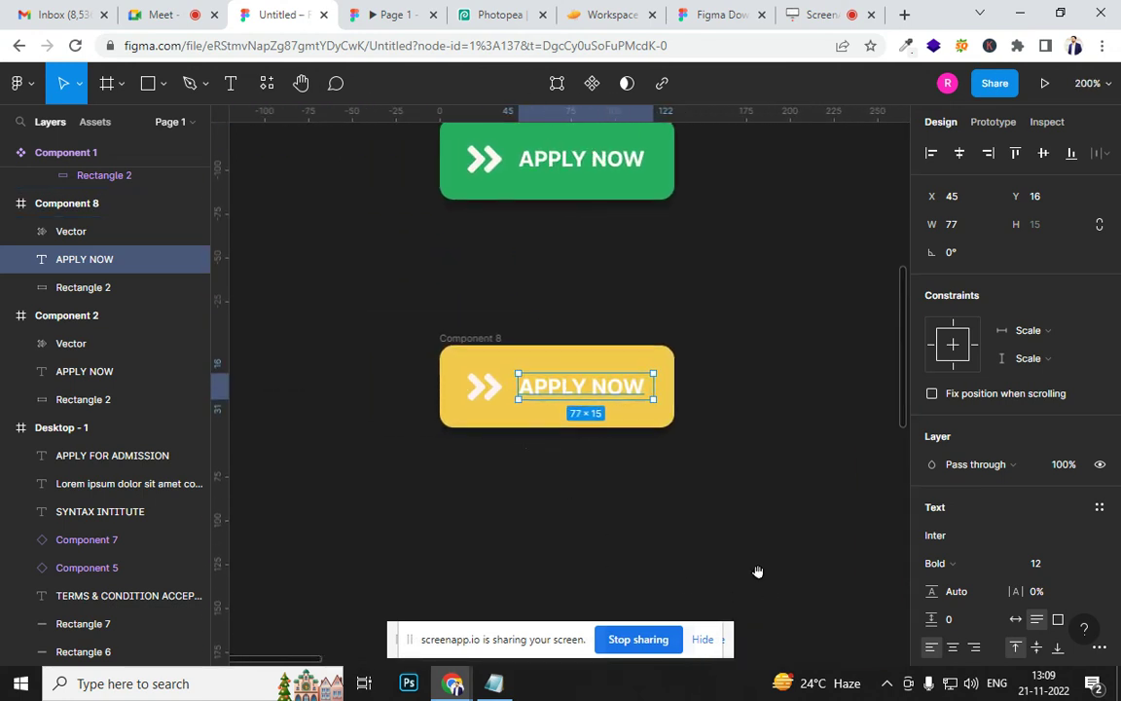
left_click(491, 399, "shift")
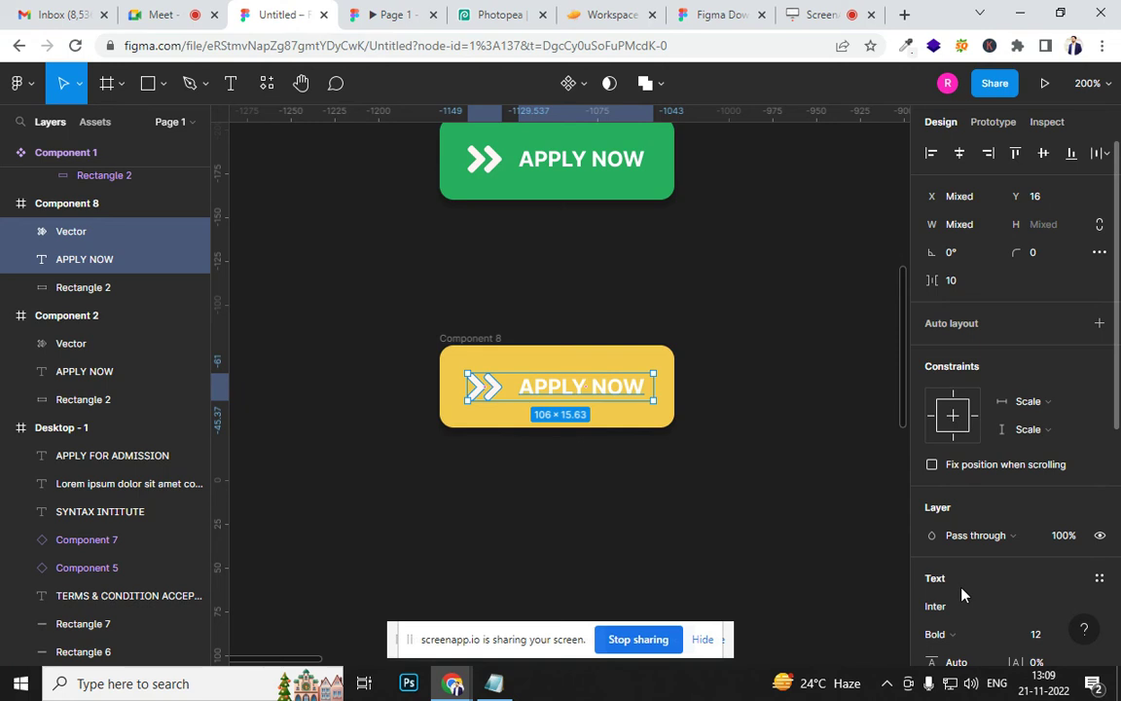
scroll(963, 545, "down", 5)
left_click(933, 486)
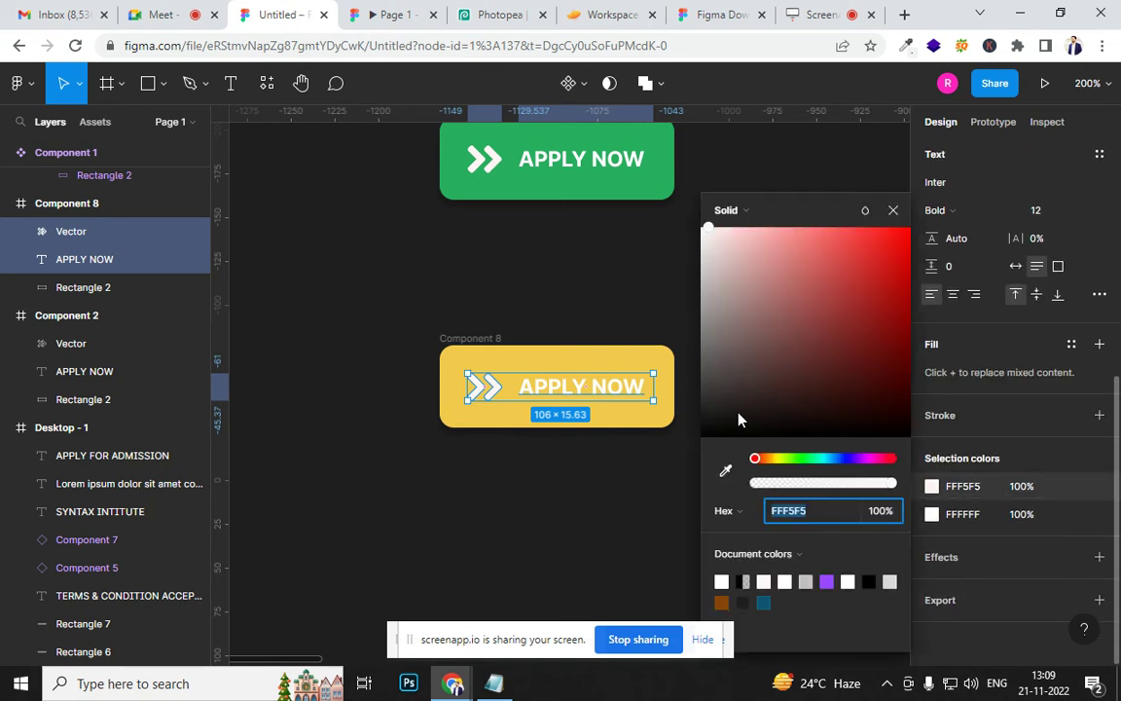
left_click(721, 431)
double_click(585, 393)
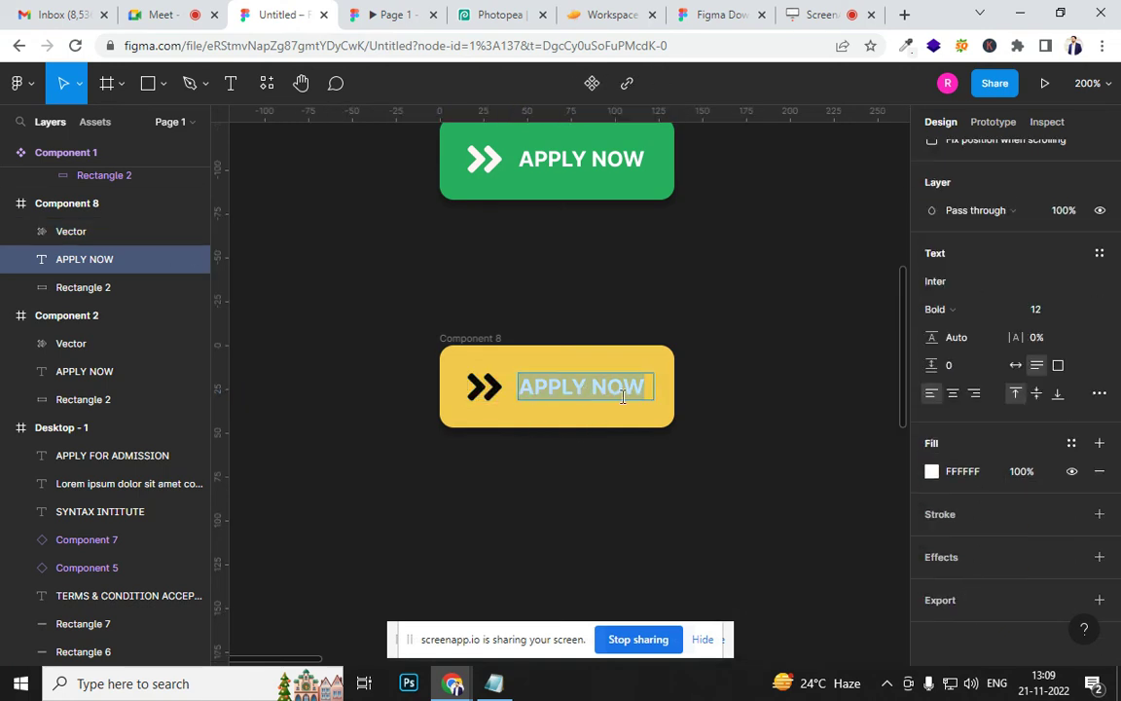
left_click(931, 471)
left_click(763, 422)
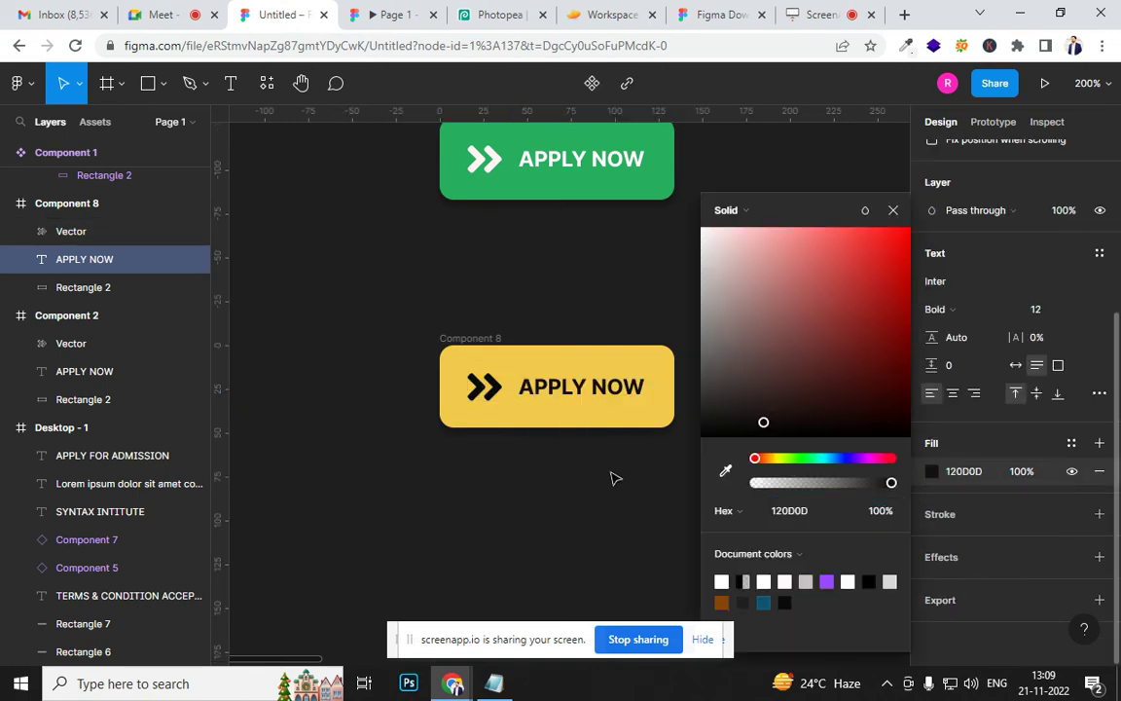
left_click(580, 499)
key("ctrl+minus")
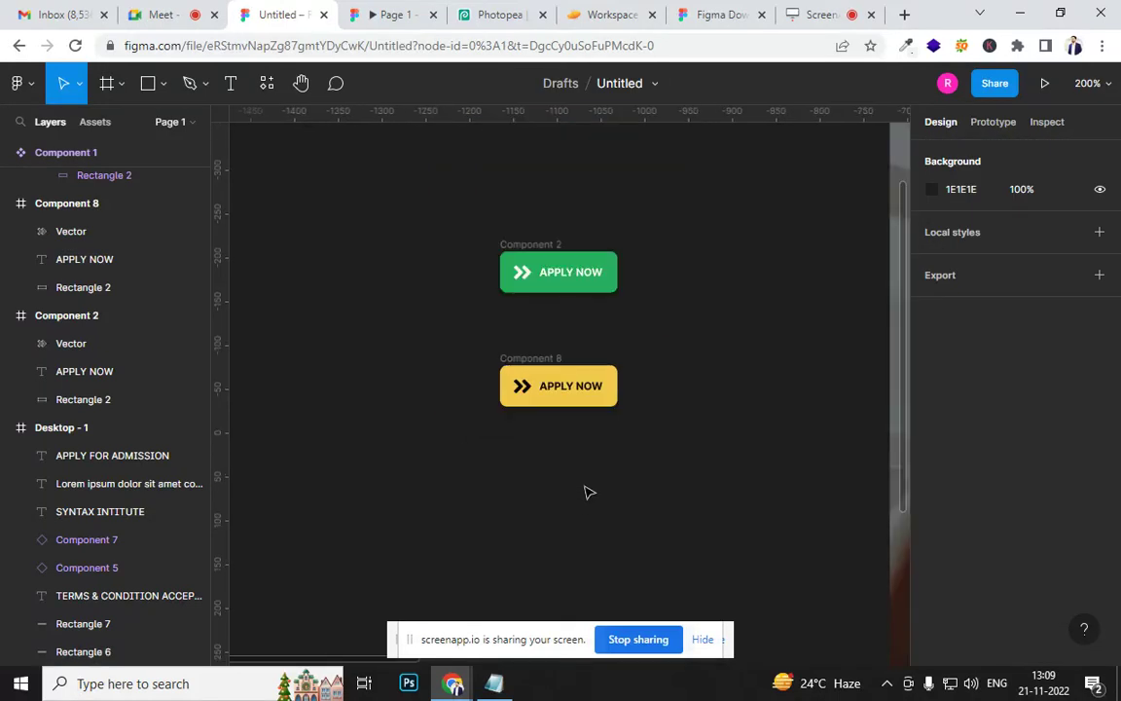
Turn the green and yellow APPLY NOW buttons into components and combine them as variants of one component set
left_click(545, 244)
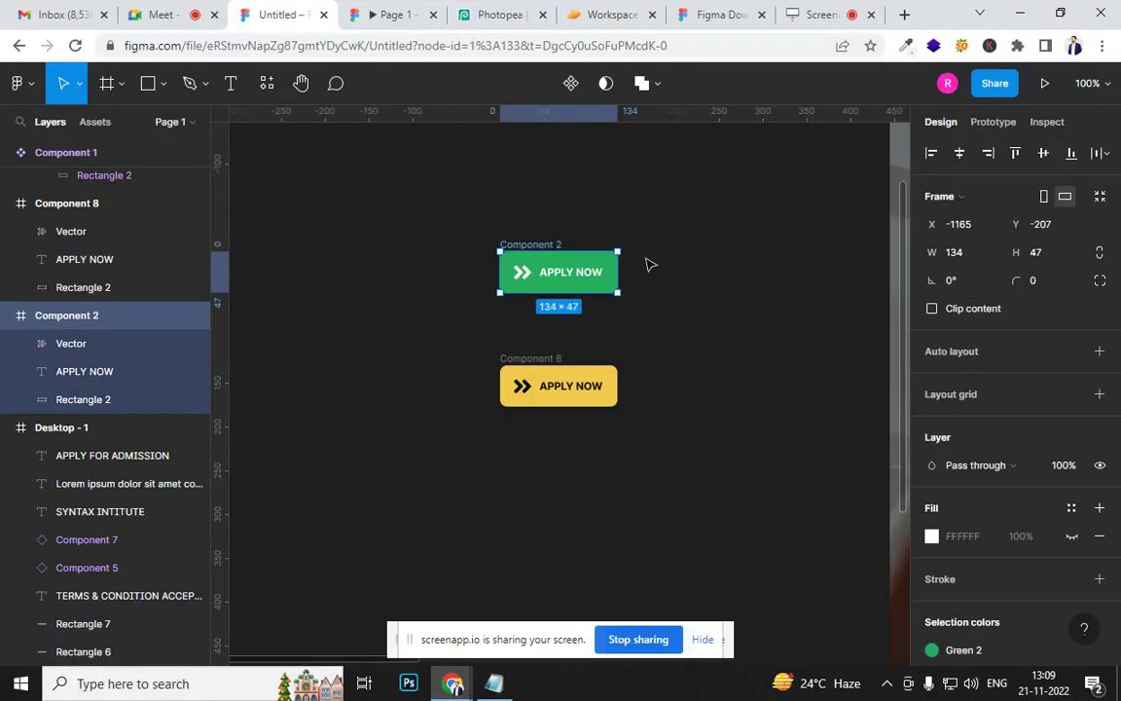
key("ctrl+alt+k")
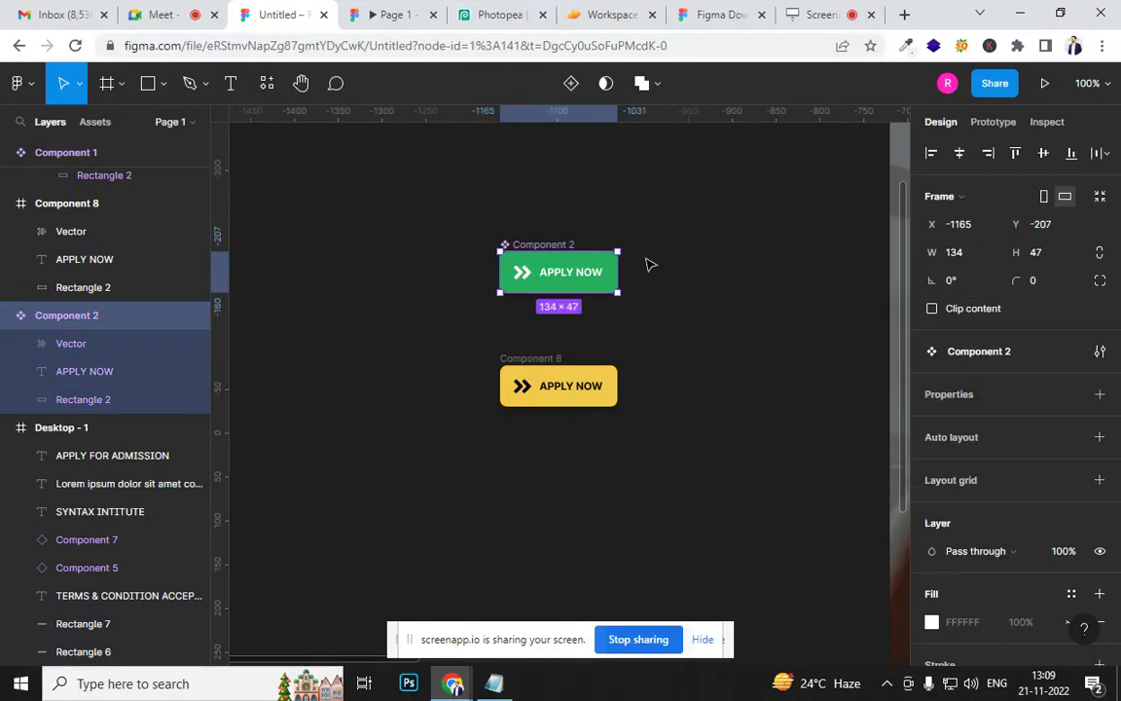
left_click(551, 362)
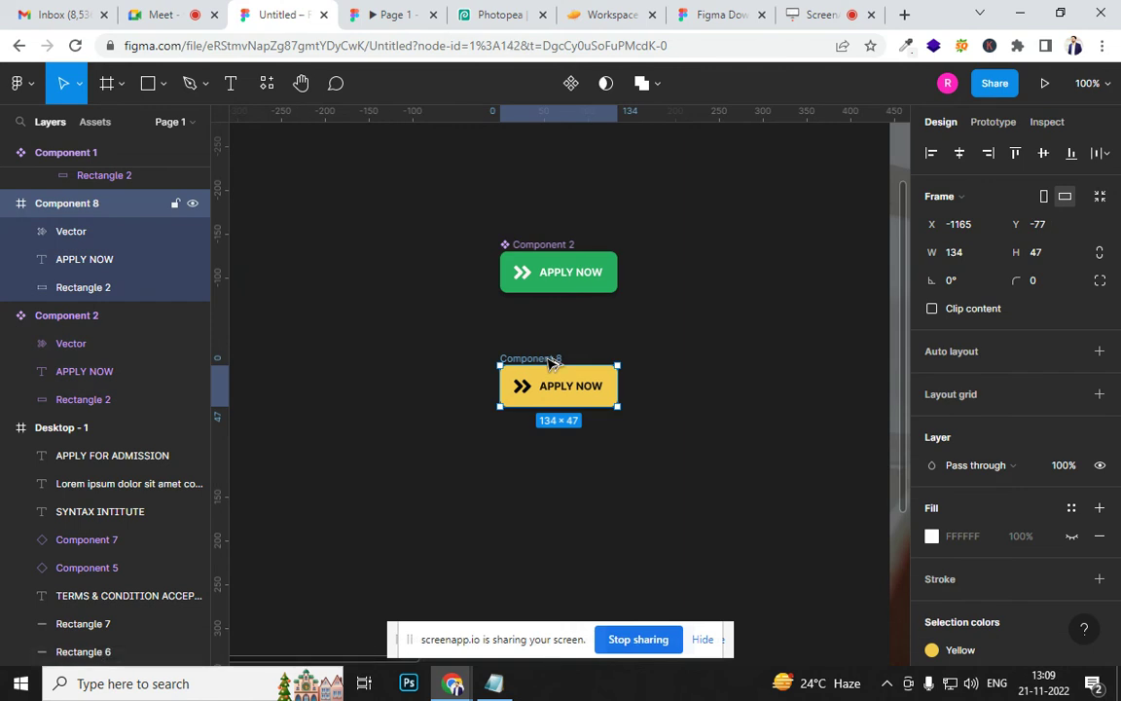
key("ctrl+alt+k")
left_click_drag(683, 395, 479, 192)
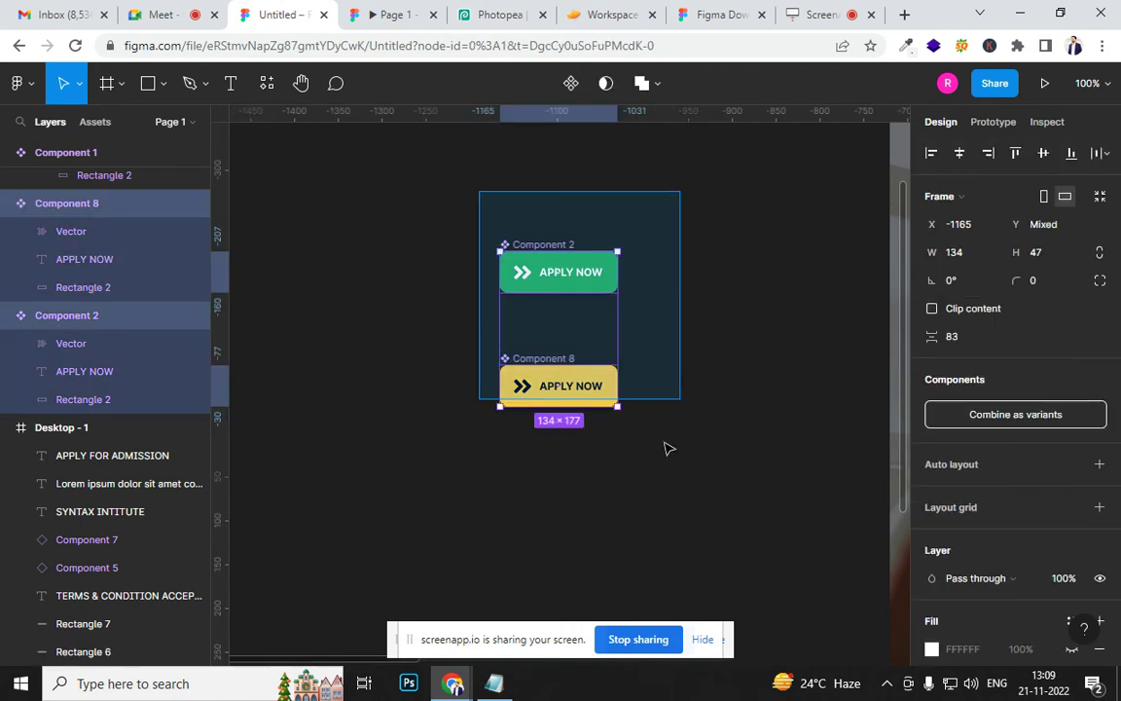
left_click(1049, 413)
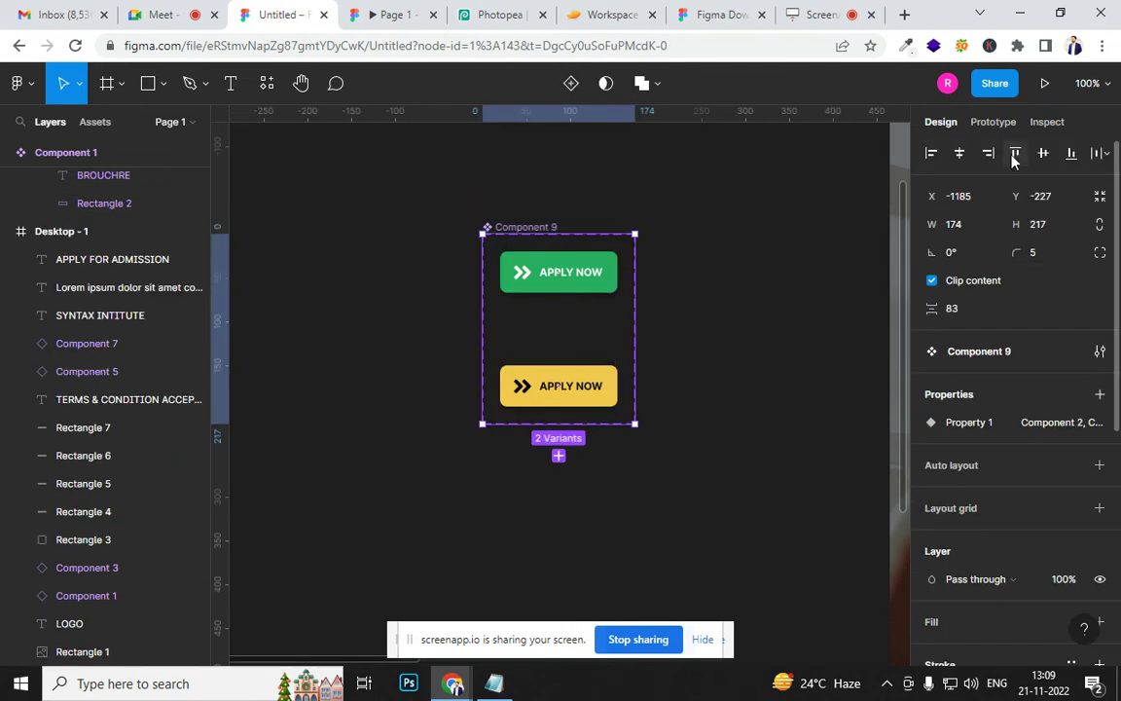
Link the green and yellow APPLY NOW variants in both directions with on-click Change to interactions
left_click(993, 122)
left_click(595, 289)
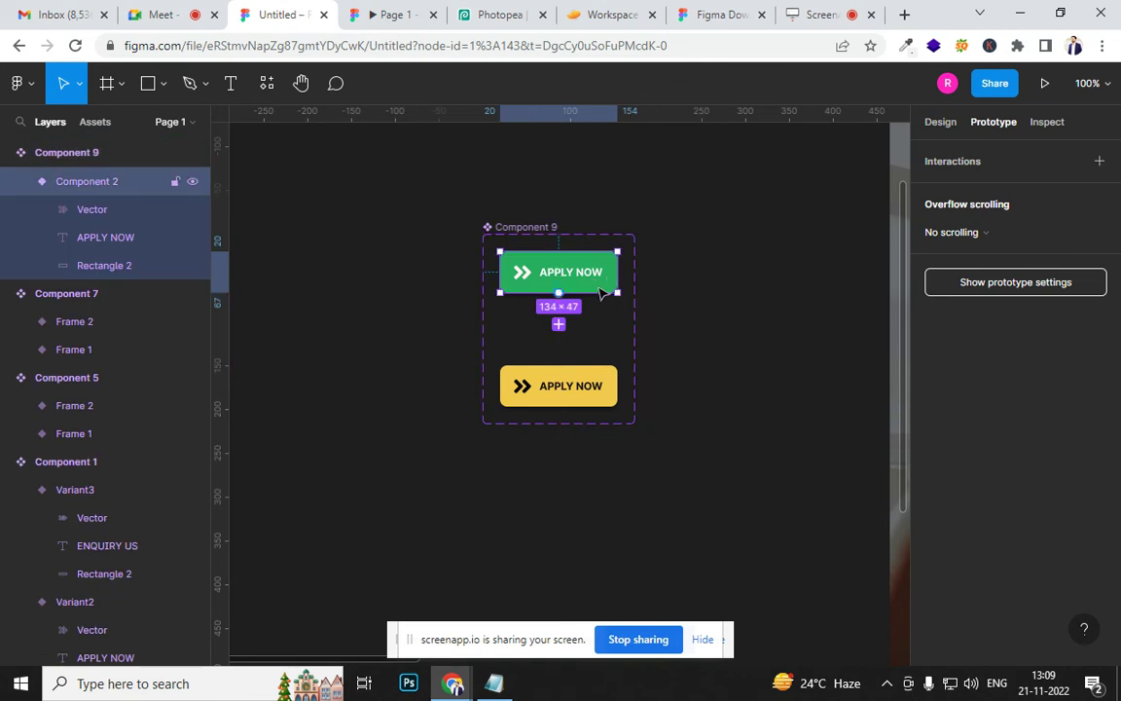
left_click_drag(557, 324, 604, 375)
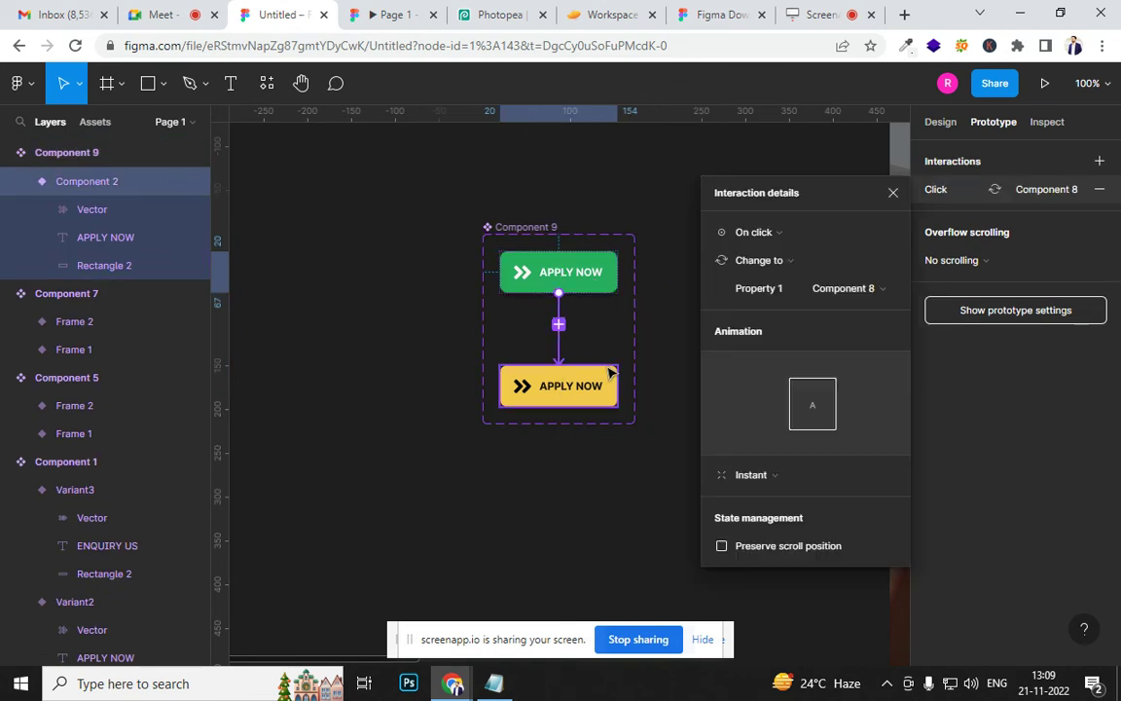
left_click(610, 376)
left_click_drag(557, 438, 572, 281)
left_click(651, 421)
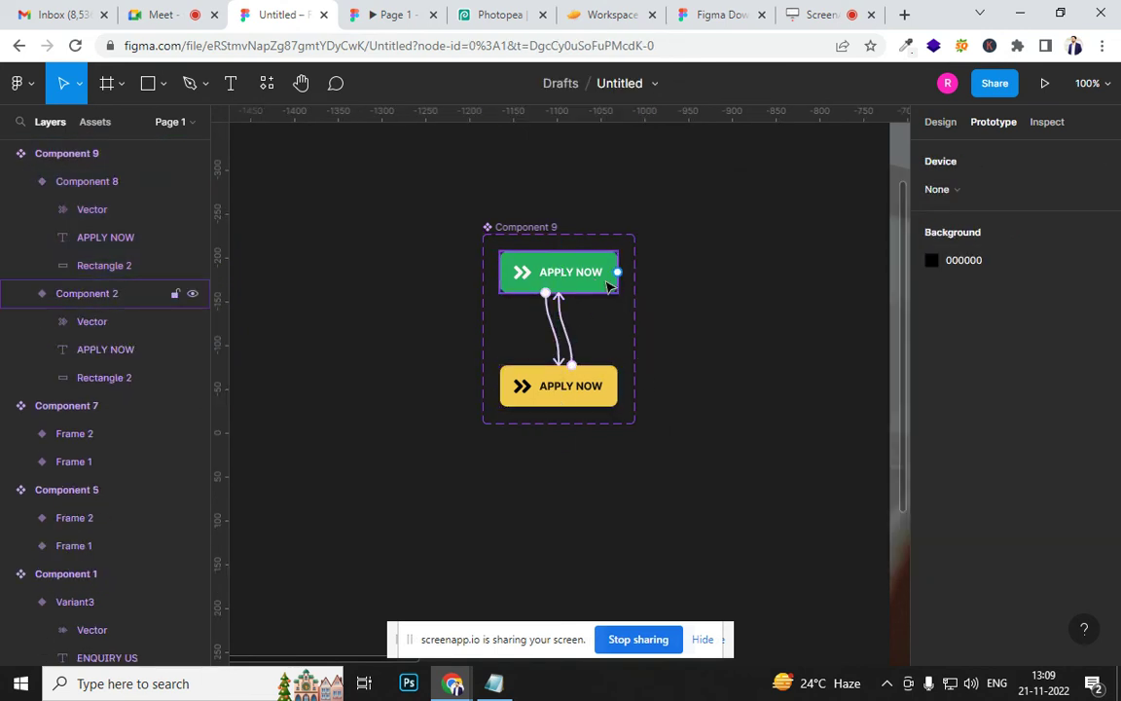
Place an instance of the green APPLY NOW component under the hero paragraph and check it in the prototype preview
left_click(95, 122)
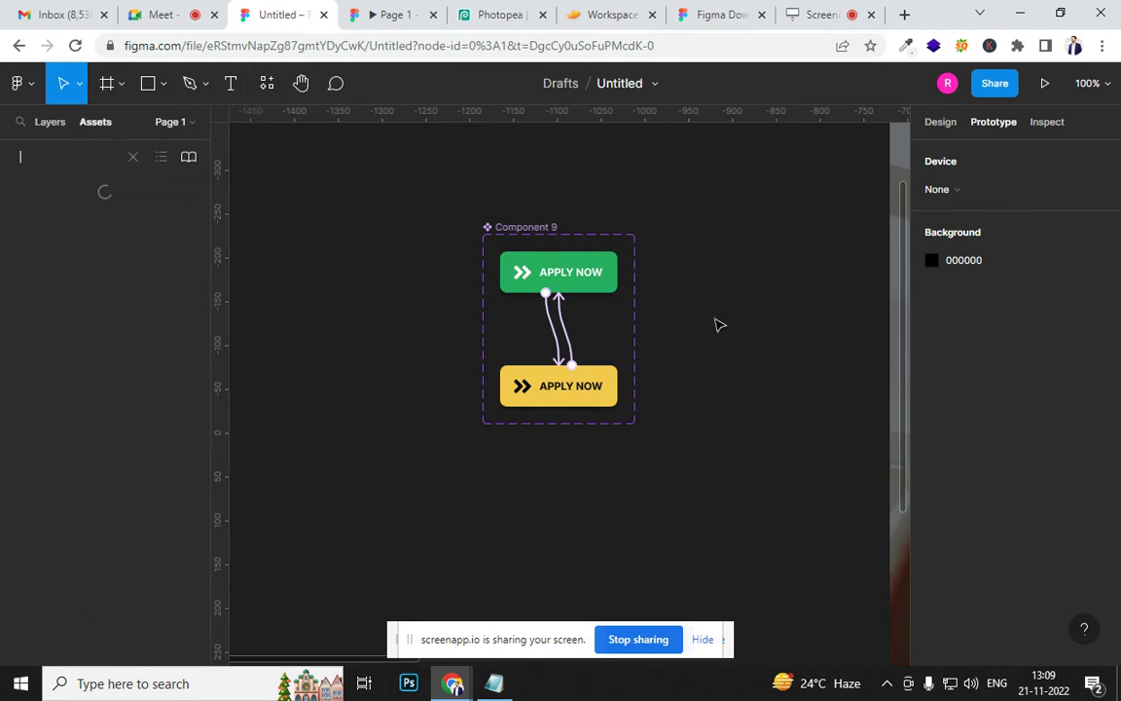
scroll(691, 321, "down", 1)
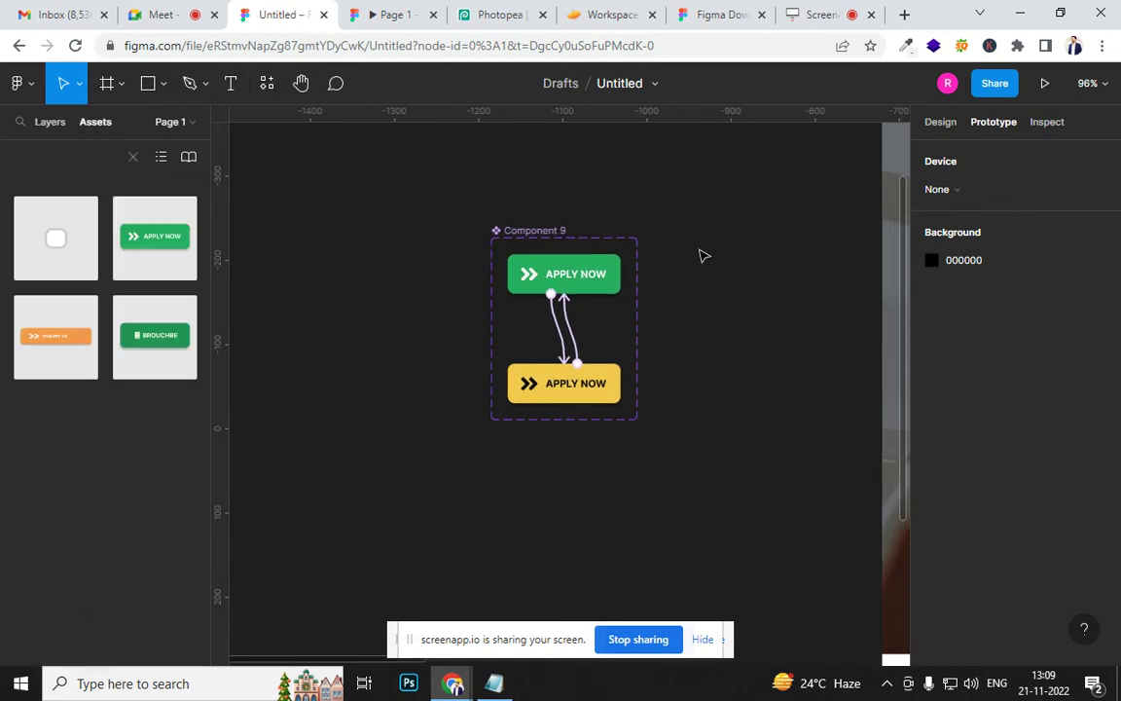
left_click_drag(735, 328, 388, 344)
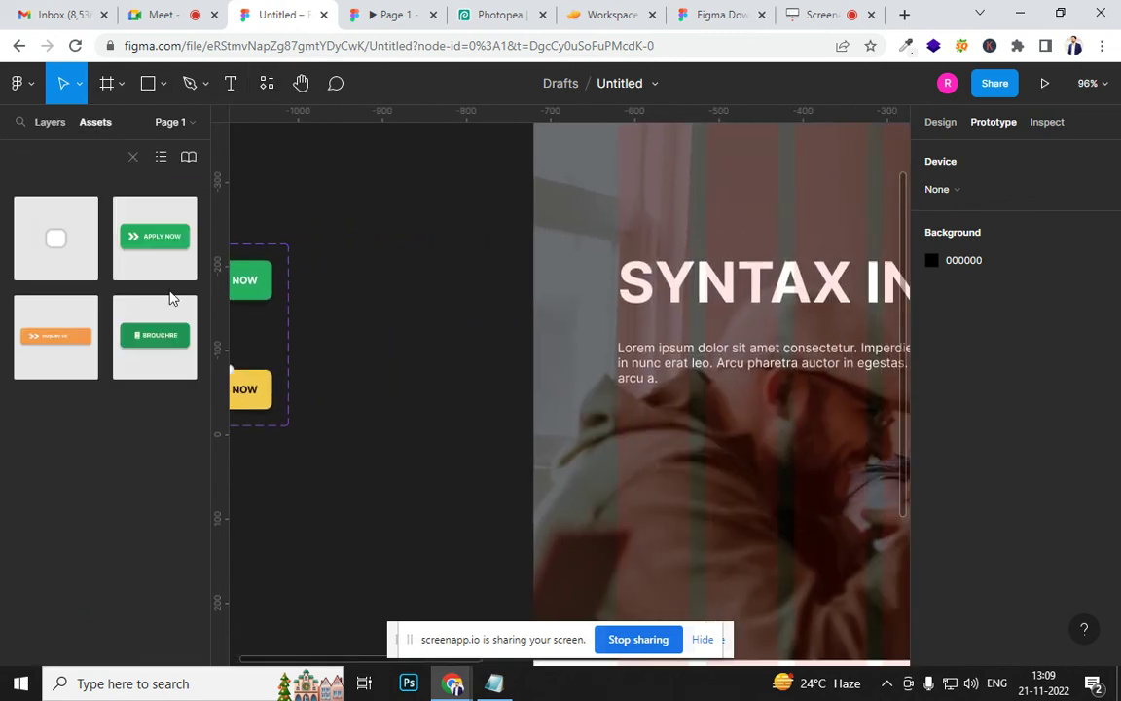
left_click_drag(155, 238, 697, 424)
left_click(368, 30)
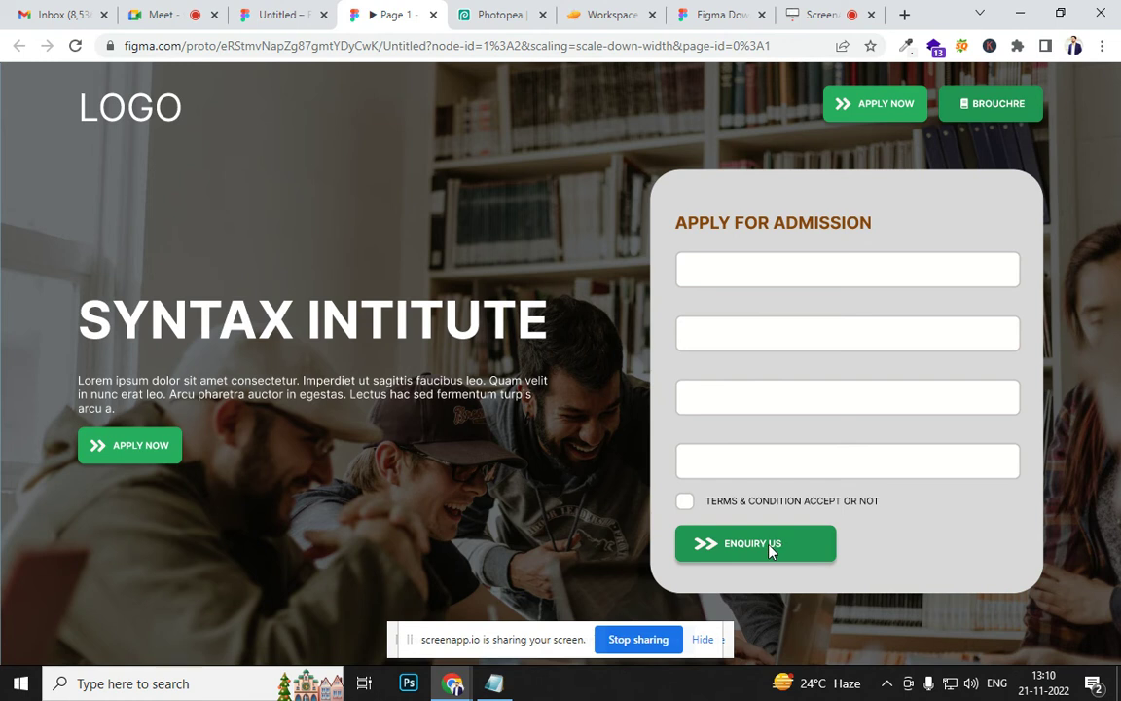
left_click(282, 15)
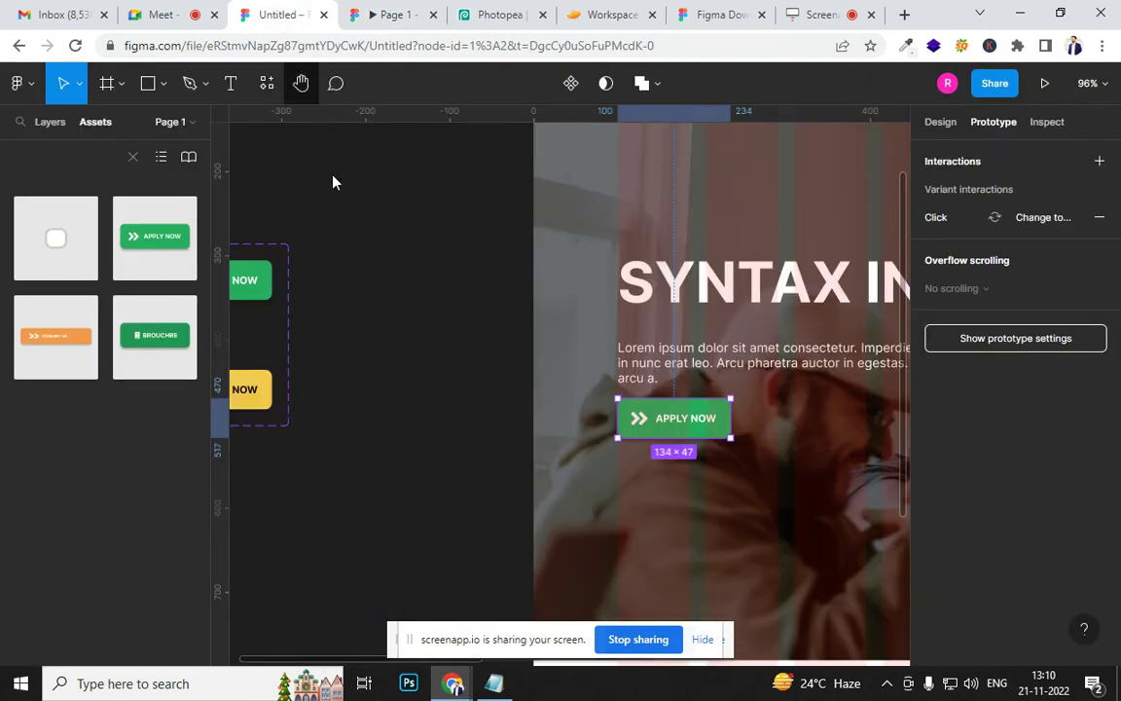
Change the trigger of the green-to-yellow APPLY NOW interaction to While hovering
left_click(392, 390)
scroll(503, 466, "left", 5)
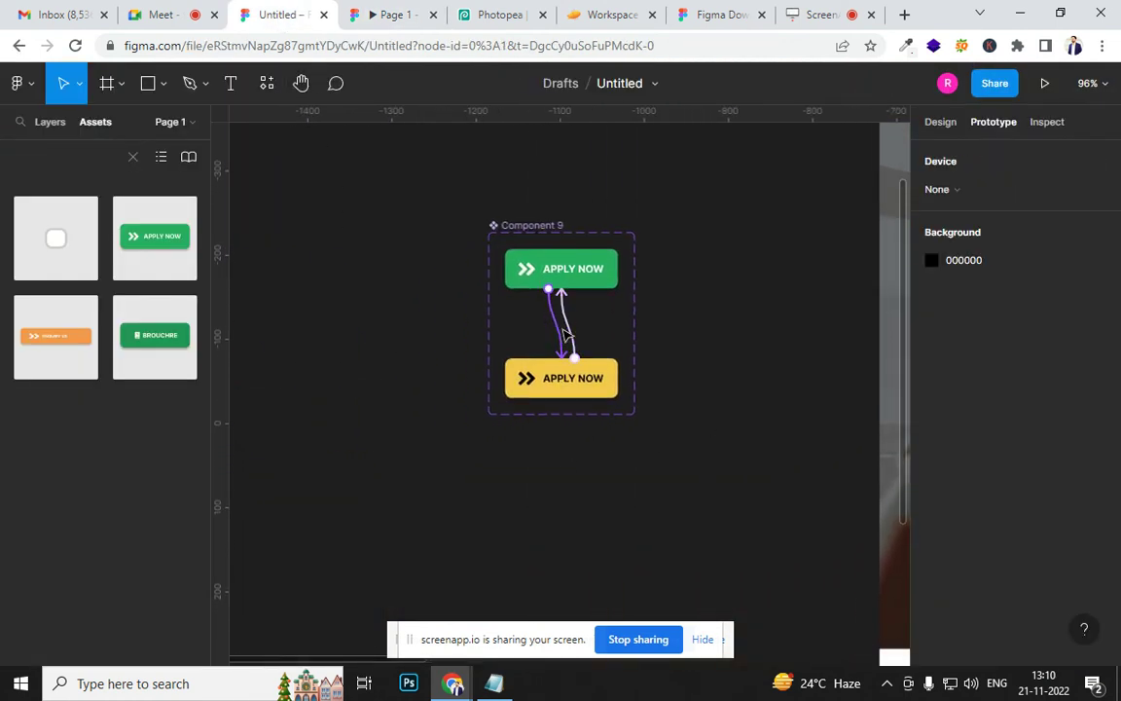
left_click(561, 329)
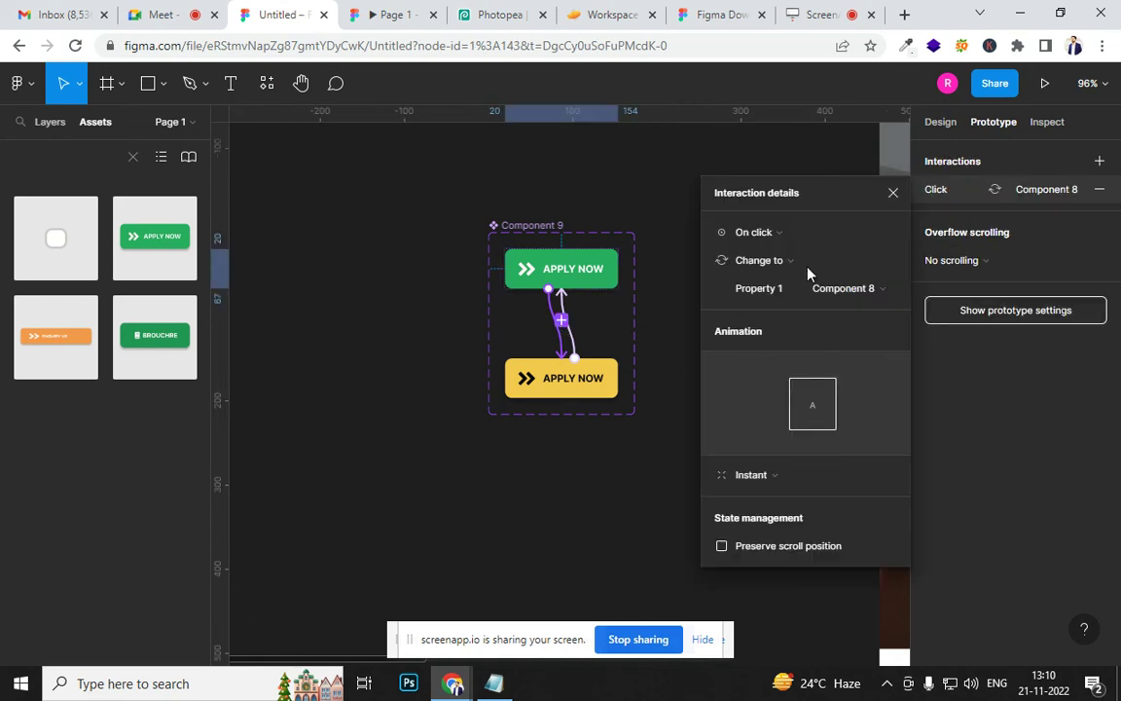
left_click(776, 234)
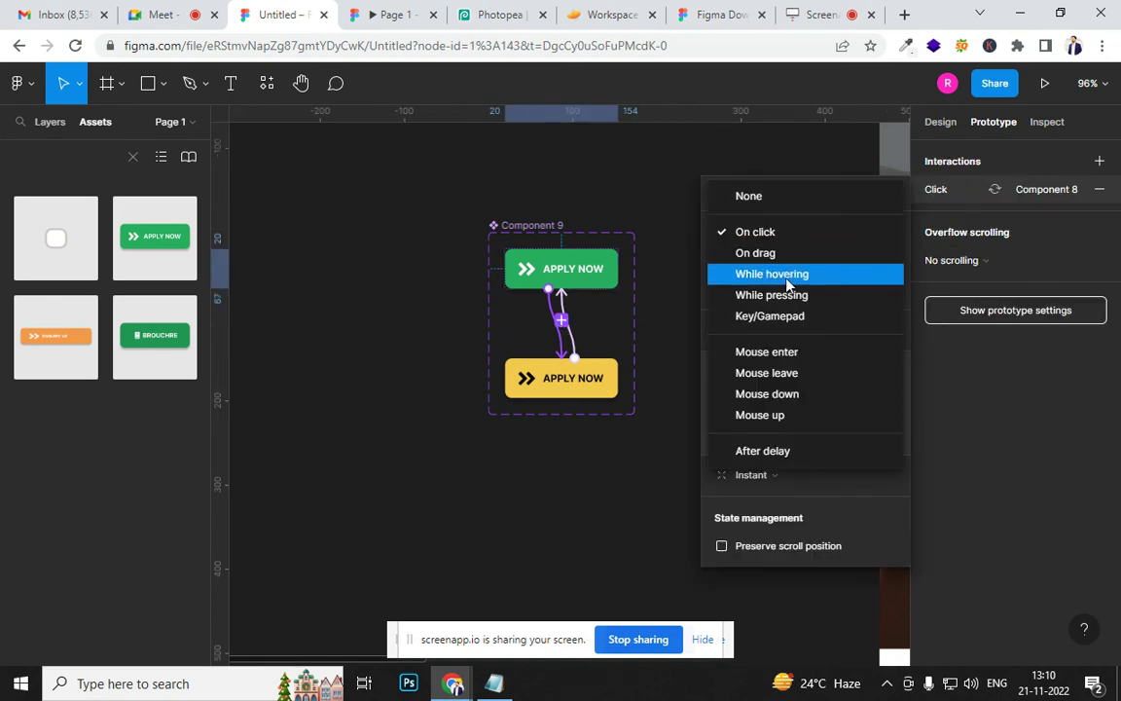
left_click(778, 272)
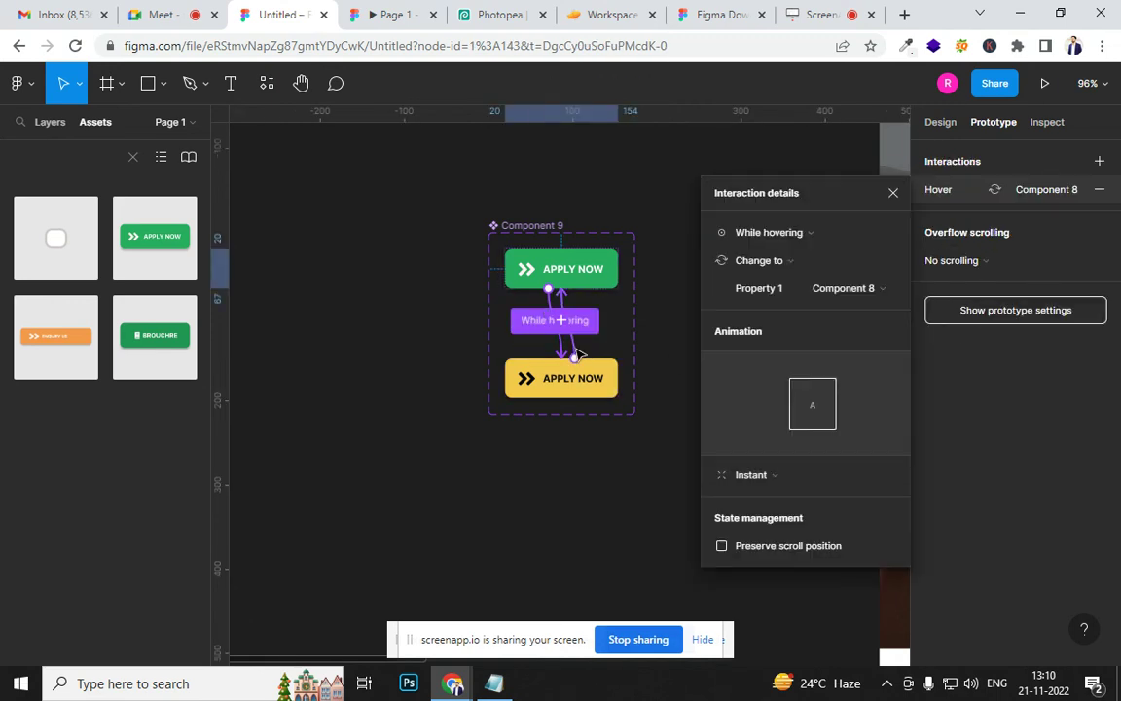
Set the yellow-to-green interaction's trigger to While hovering and test the button in the prototype preview
left_click(576, 352)
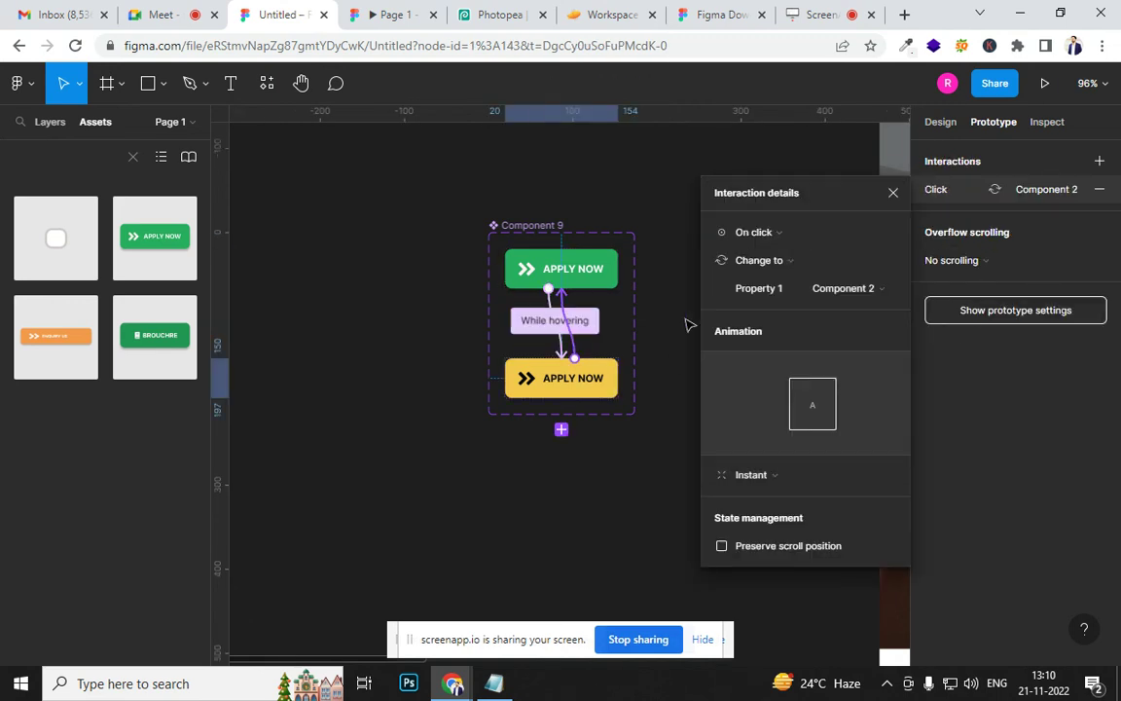
left_click(764, 232)
left_click(783, 275)
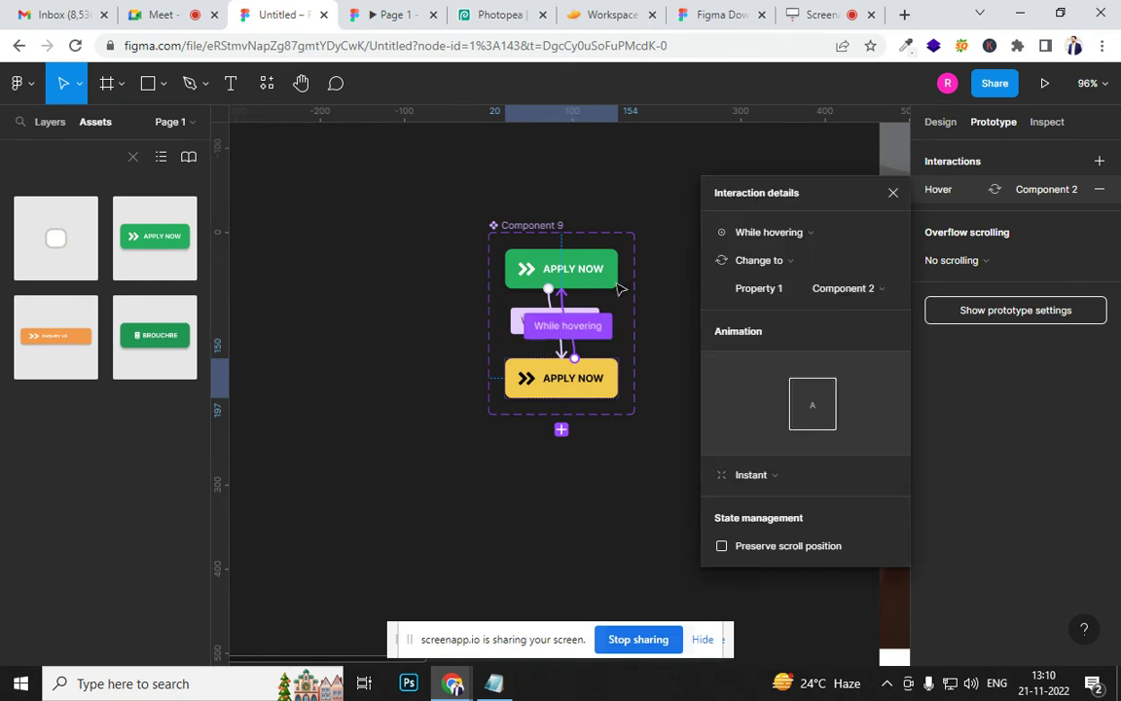
left_click(486, 413)
left_click(387, 16)
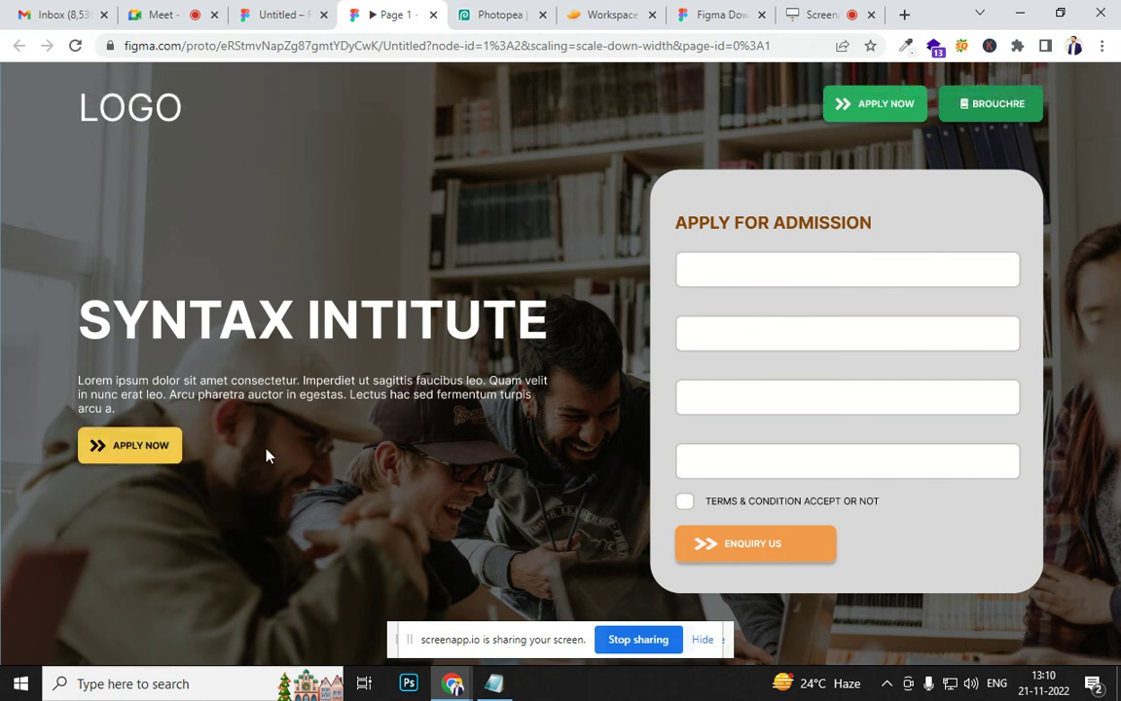
Delete the return interaction from the yellow APPLY NOW variant to the green one
left_click(267, 14)
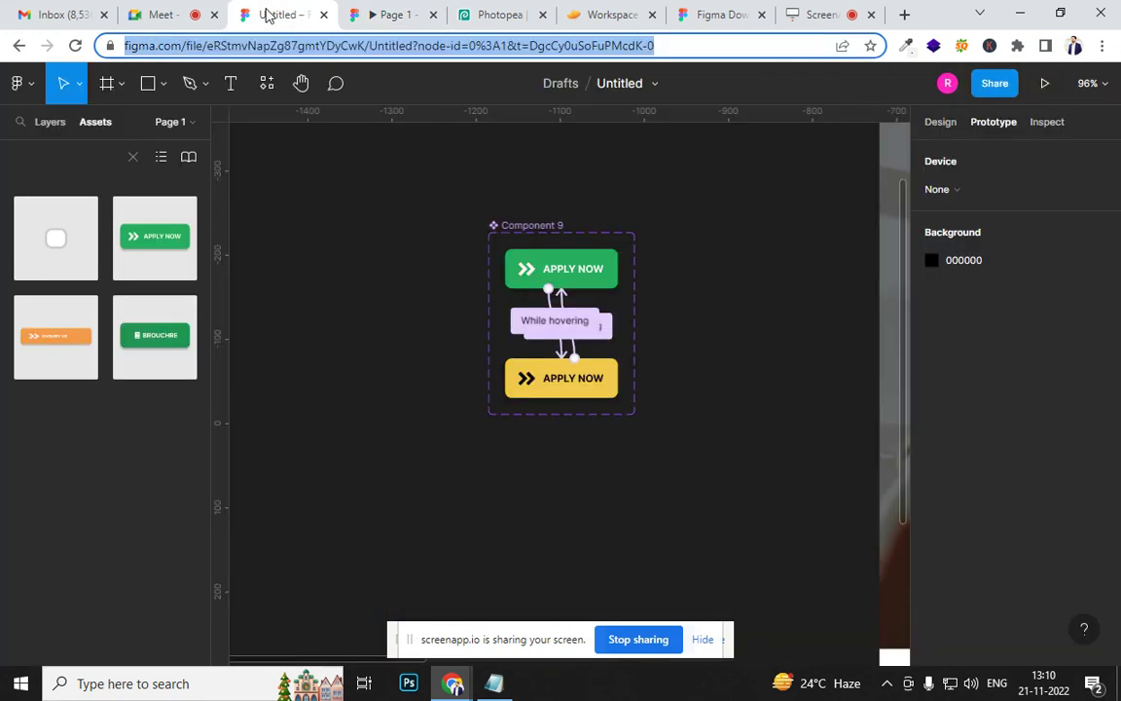
left_click(555, 321)
left_click(553, 391)
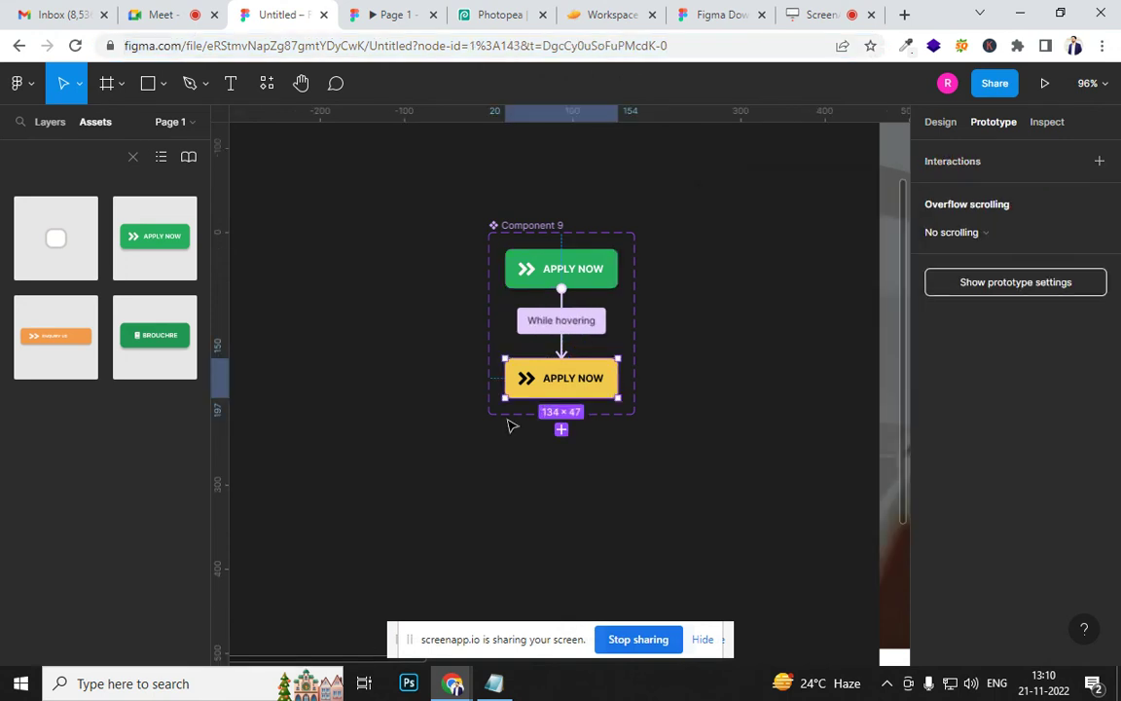
Reload the prototype preview, examine the page and its buttons' hover behavior, and return to the design file
left_click(393, 17)
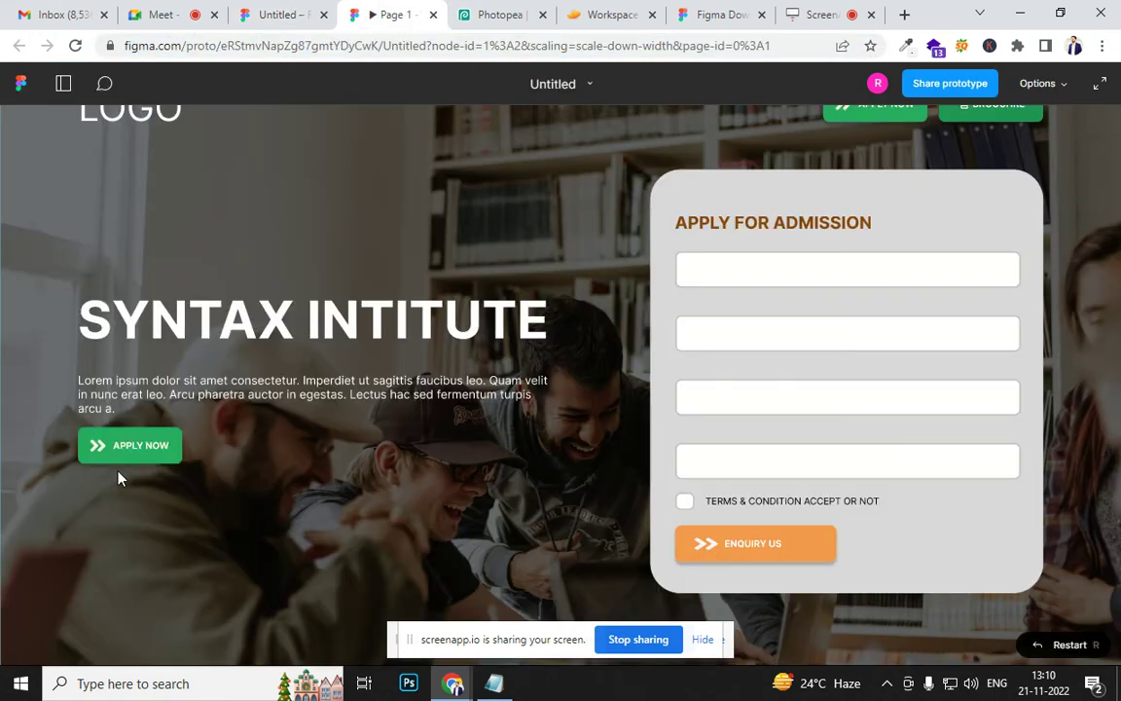
left_click(71, 46)
left_click(297, 23)
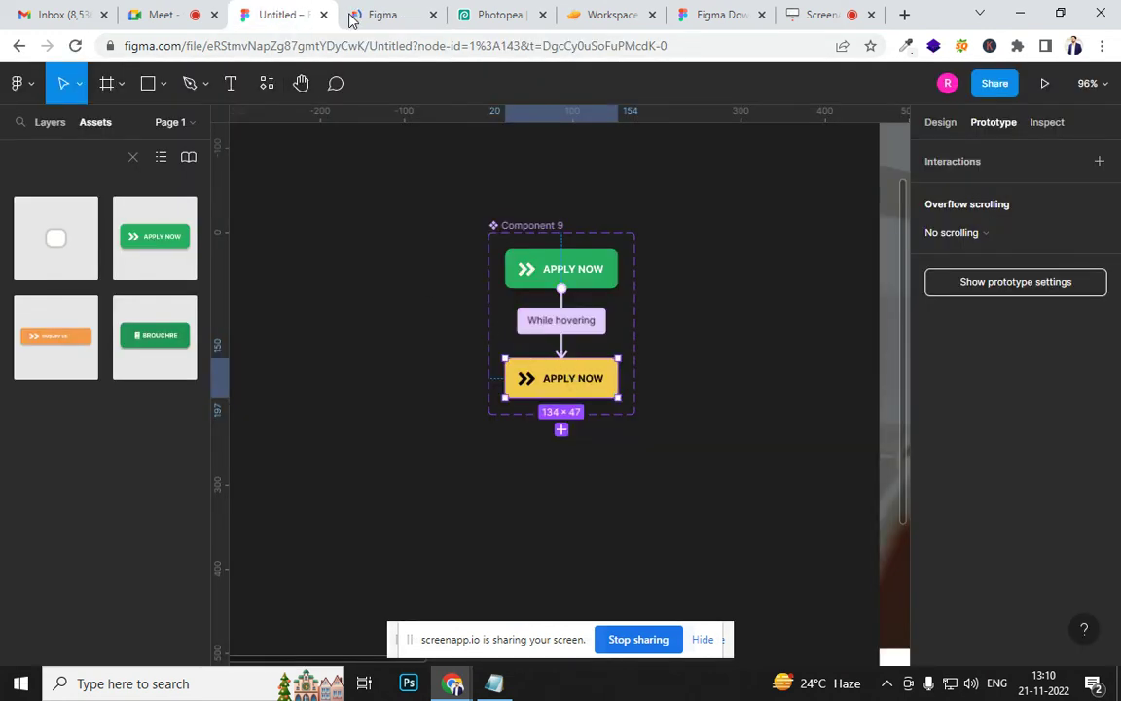
left_click(379, 17)
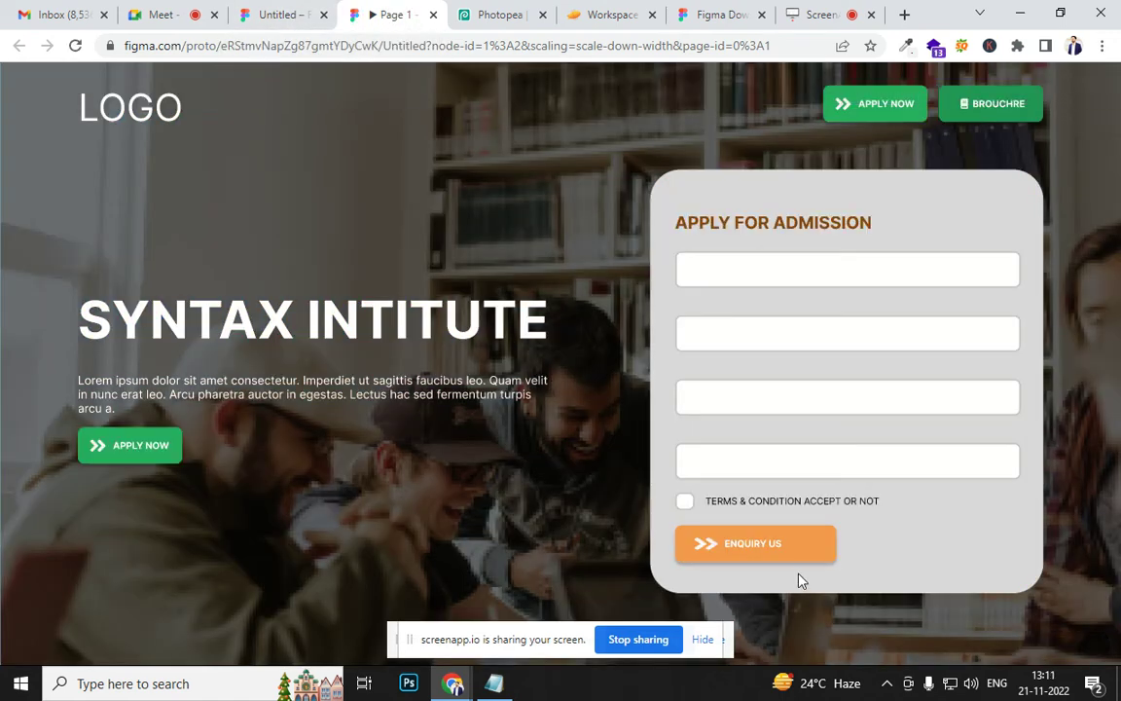
scroll(619, 228, "down", 2)
scroll(619, 236, "up", 2)
scroll(619, 236, "down", 2)
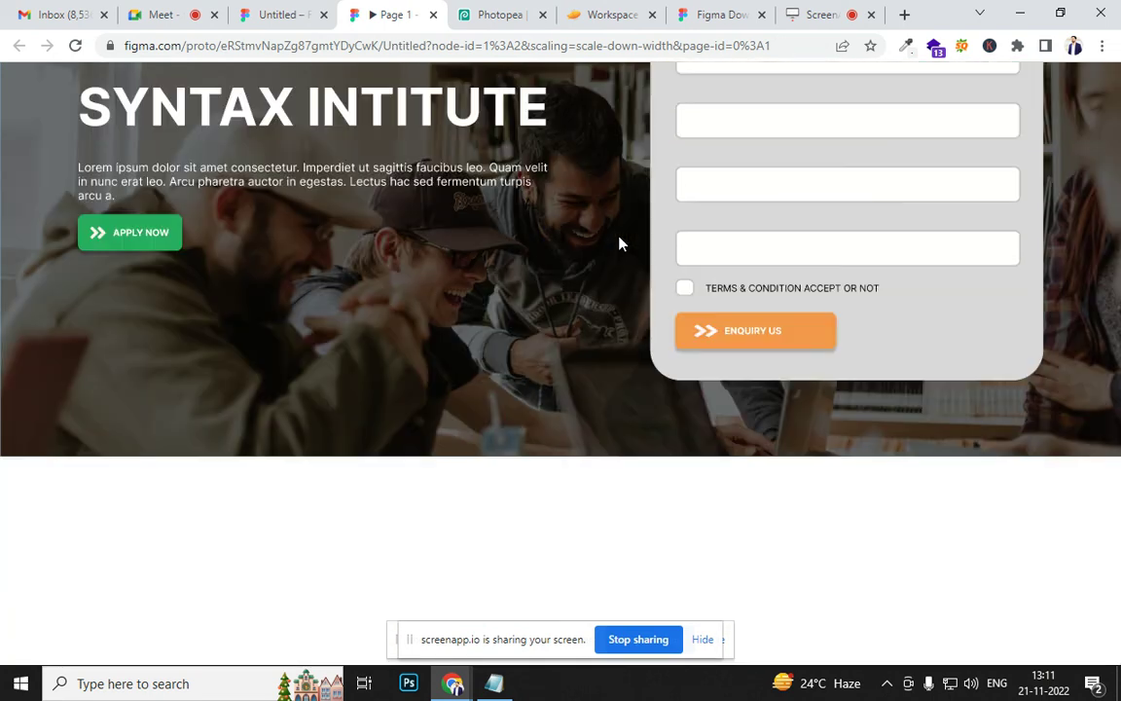
scroll(623, 243, "up", 2)
left_click(272, 17)
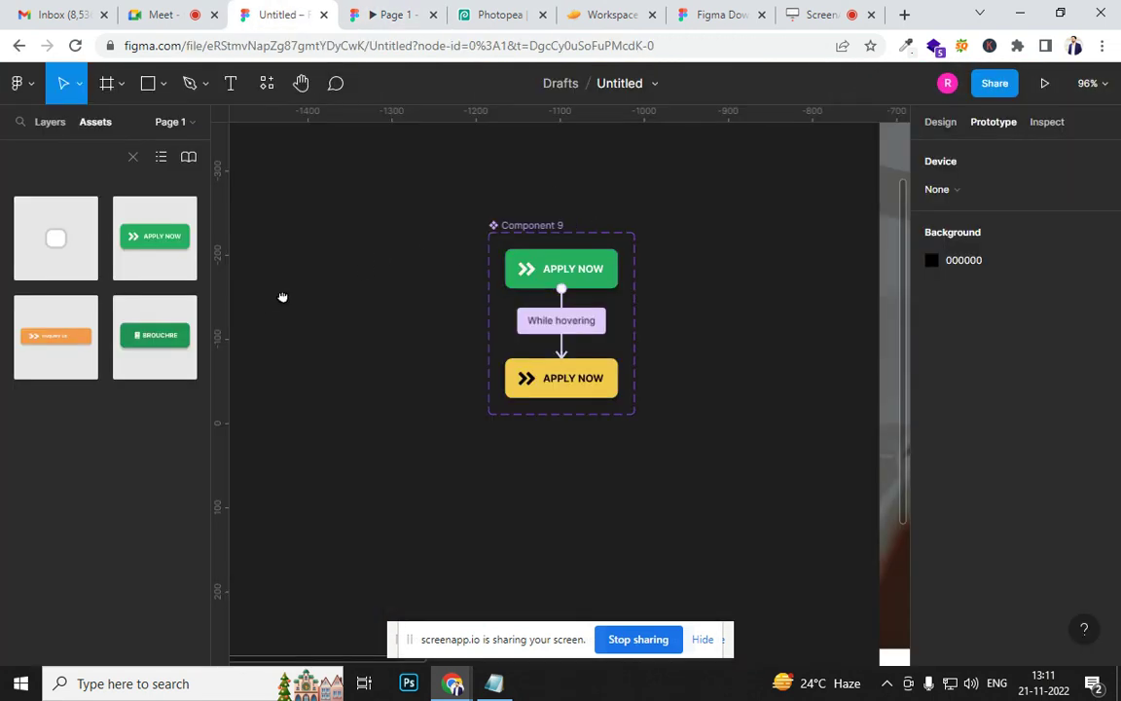
left_click_drag(282, 297, 866, 260)
left_click_drag(240, 306, 741, 282)
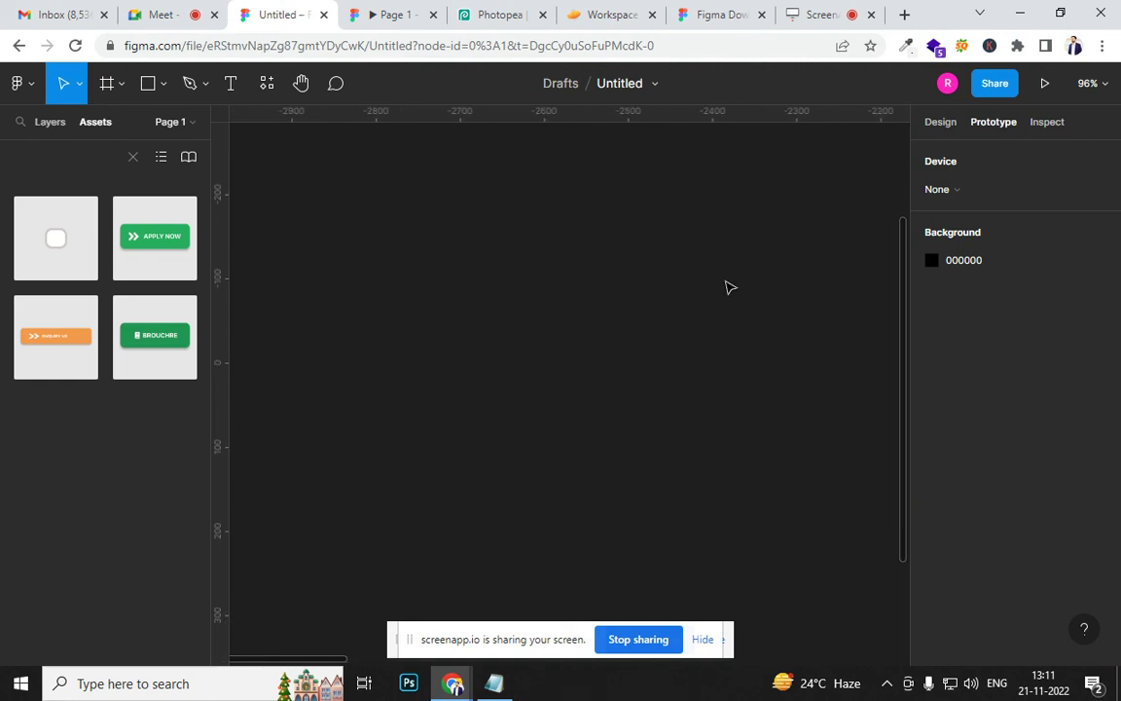
key("shift+0")
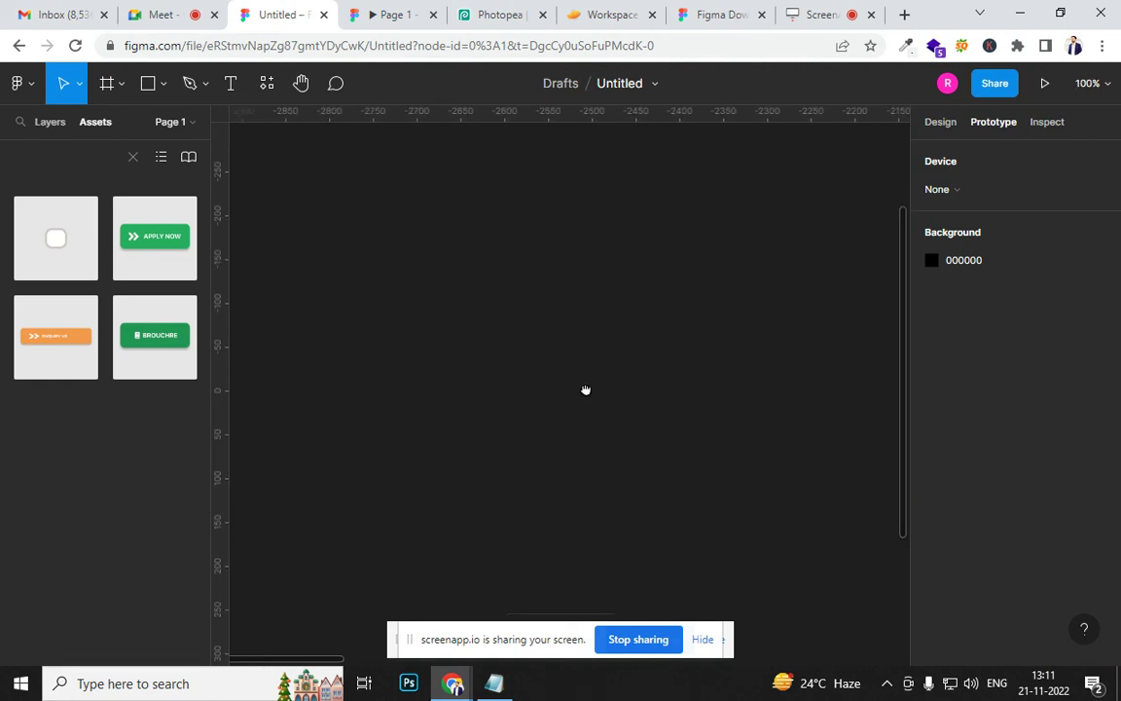
scroll(855, 371, "right", 10)
scroll(659, 511, "right", 12)
scroll(659, 511, "down", 5)
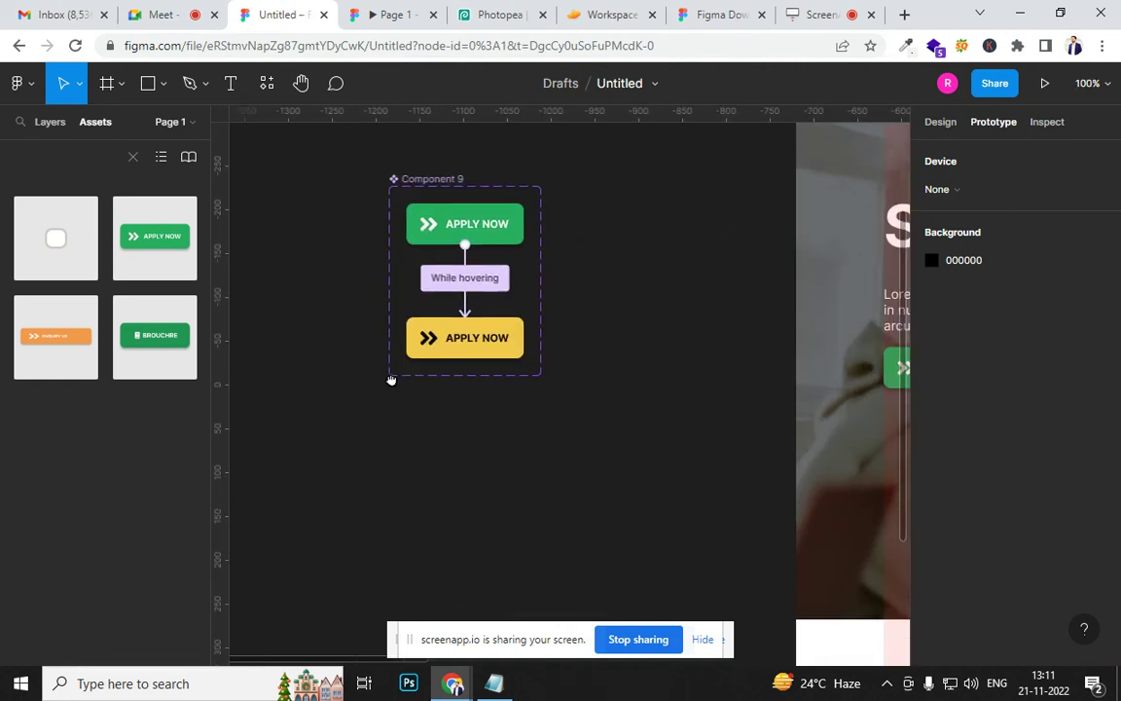
Draw a rectangle about 55 × 209 px against the hero's right edge and fill it with the ENQUIRY US button's orange, F2994A
scroll(603, 411, "right", 15)
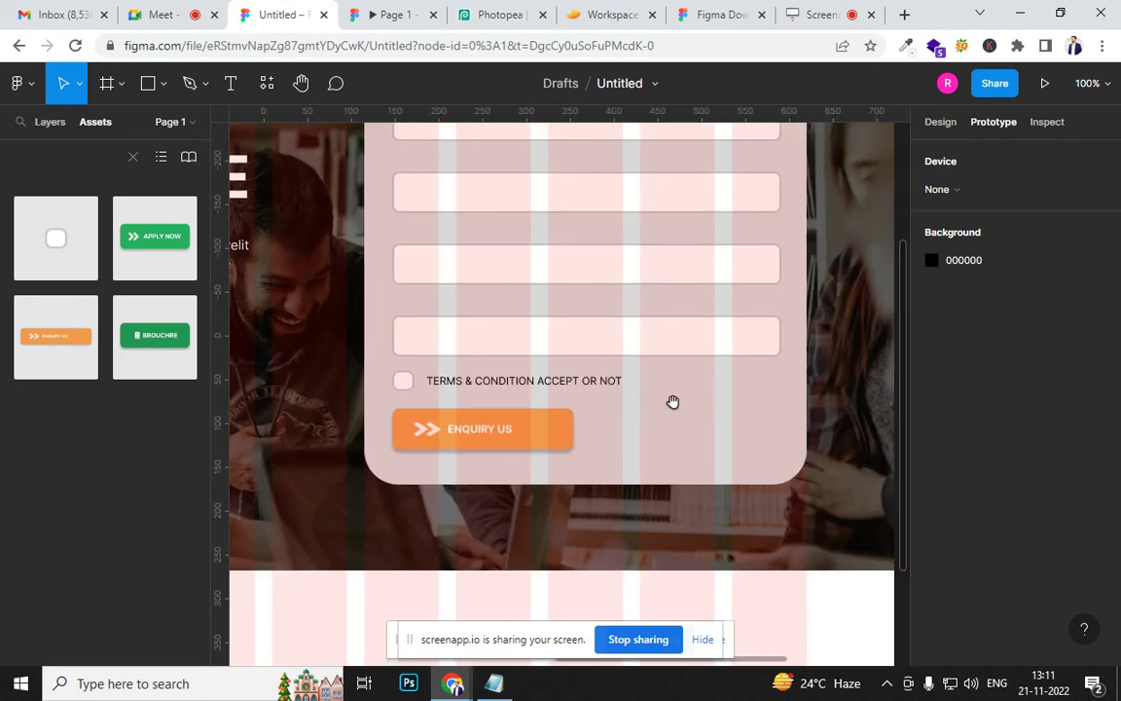
left_click_drag(379, 466, 648, 469)
left_click(146, 86)
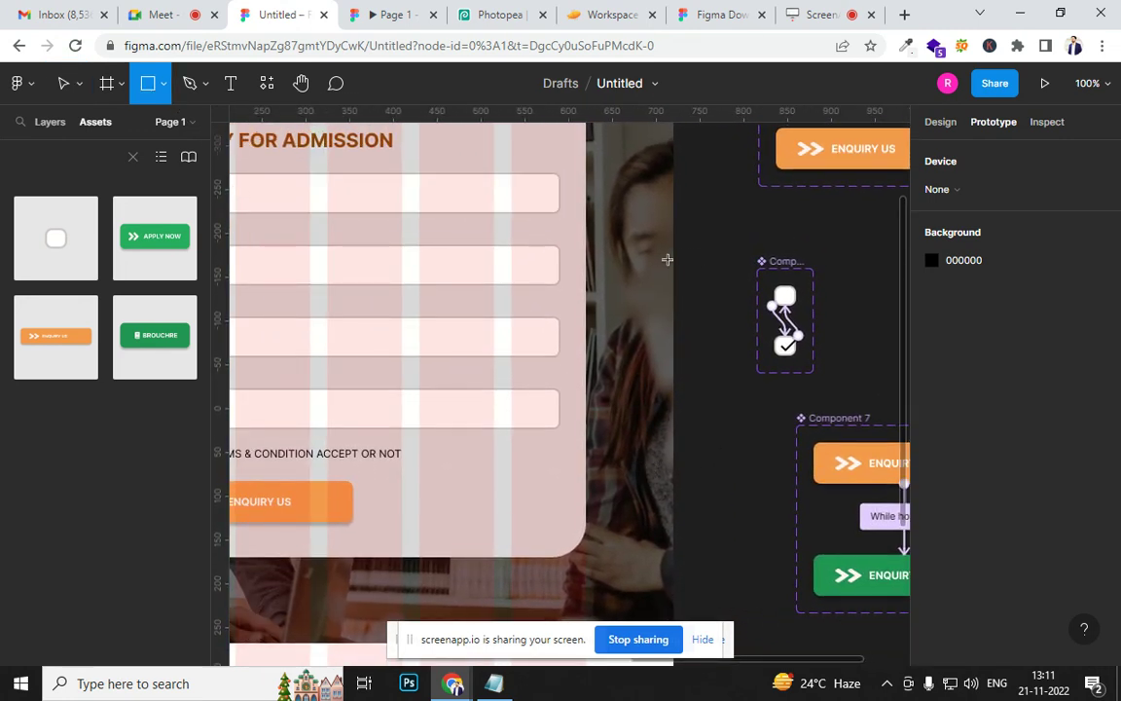
left_click_drag(674, 247, 626, 429)
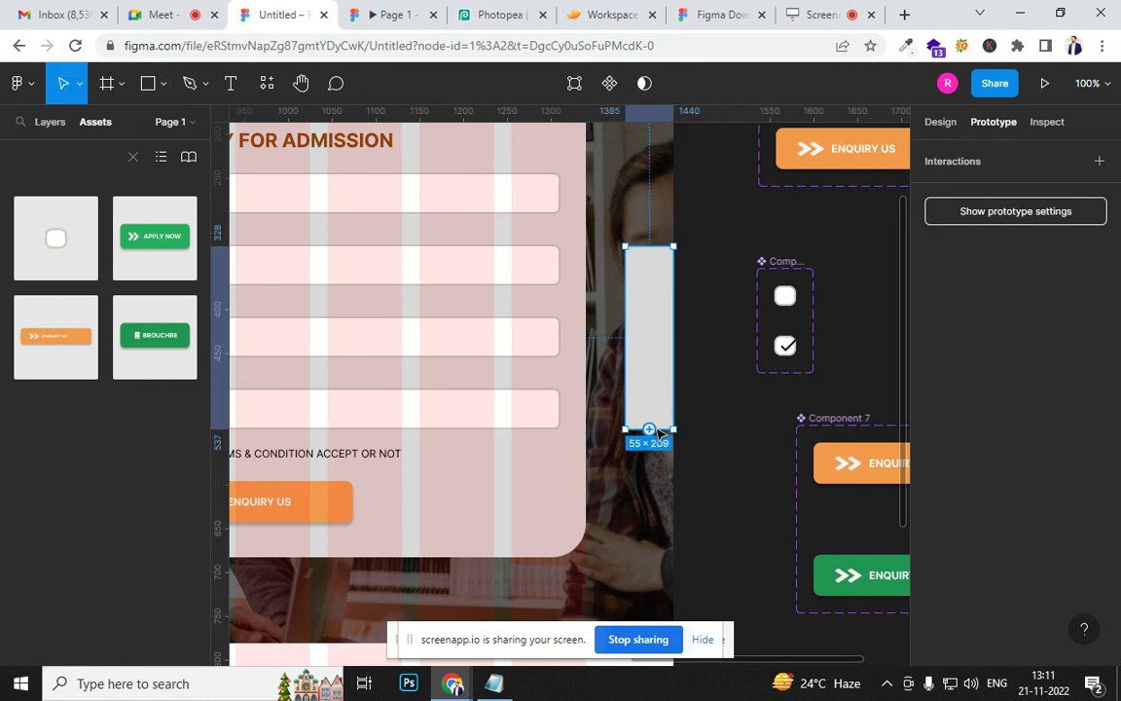
left_click(941, 125)
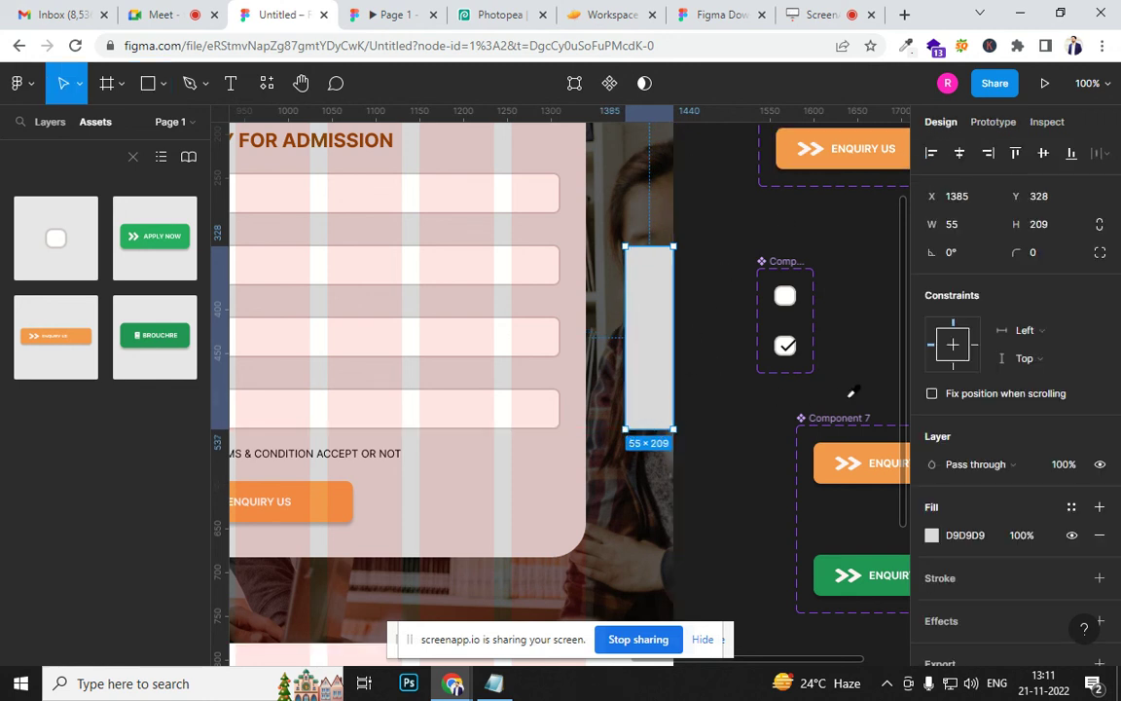
left_click(825, 464)
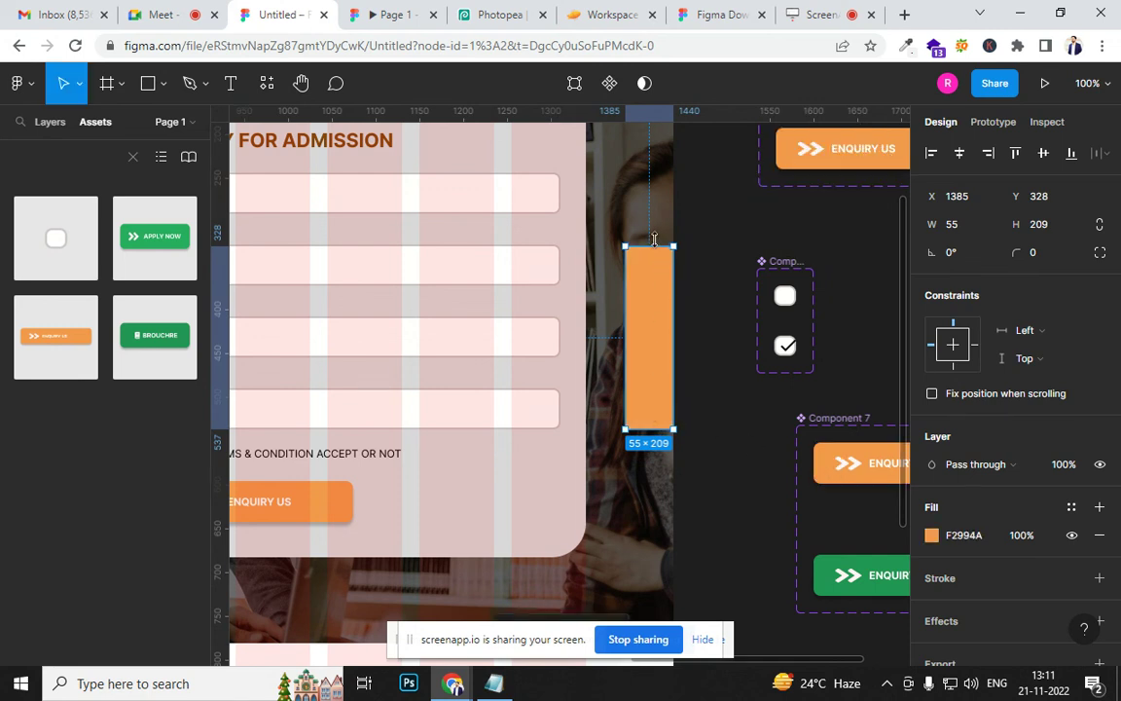
Duplicate the orange rectangle, shrink the copy to 55 × 47 px at its lower end and fill it with the green 219653
left_click_drag(653, 245, 643, 383)
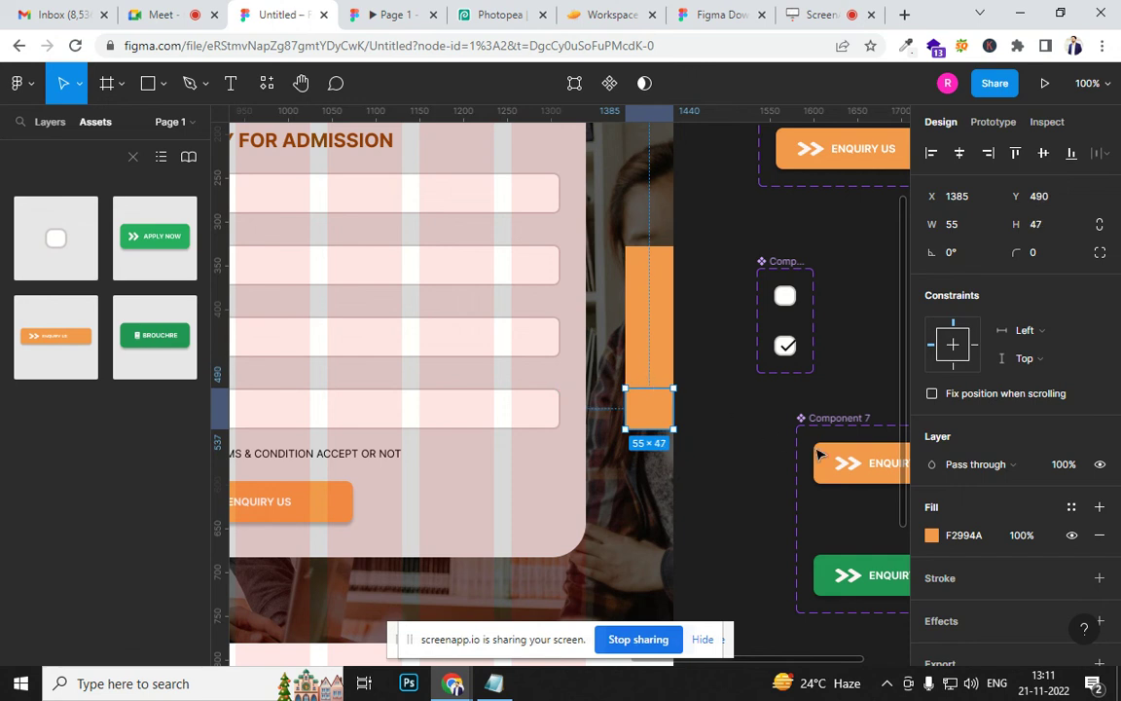
key("i")
left_click(837, 575)
Stack two copies of the green block directly above it and shorten the orange rectangle to 55 × 141 px behind them
left_click_drag(655, 412, 658, 372)
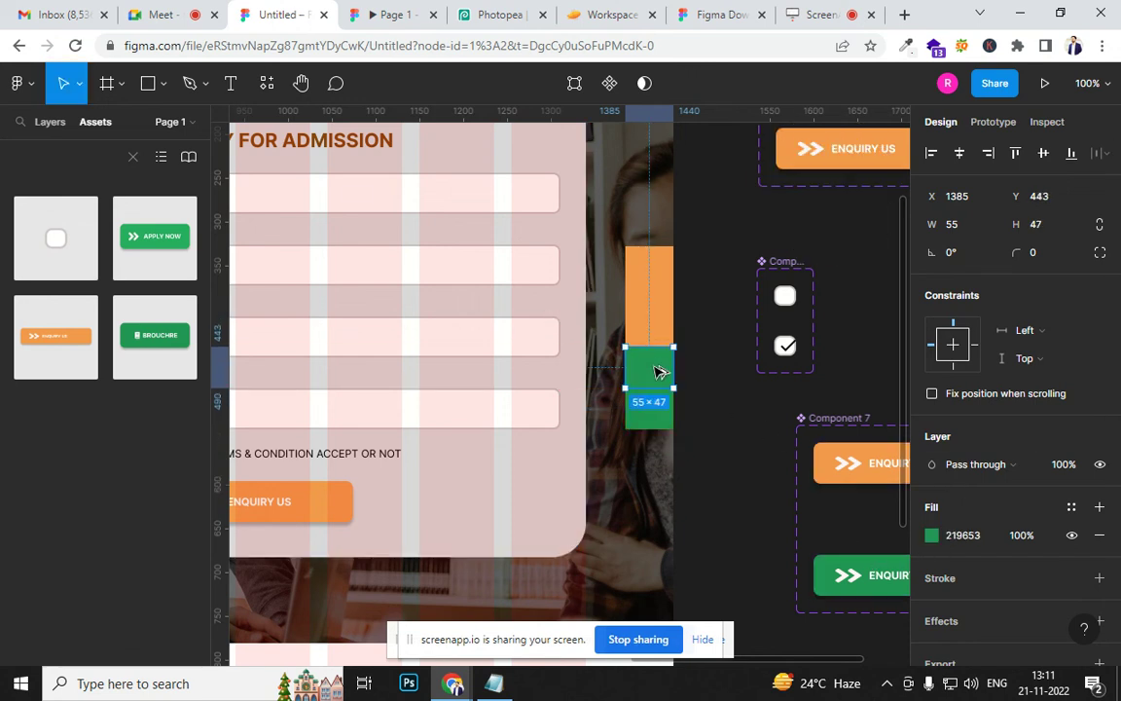
key("ctrl+d")
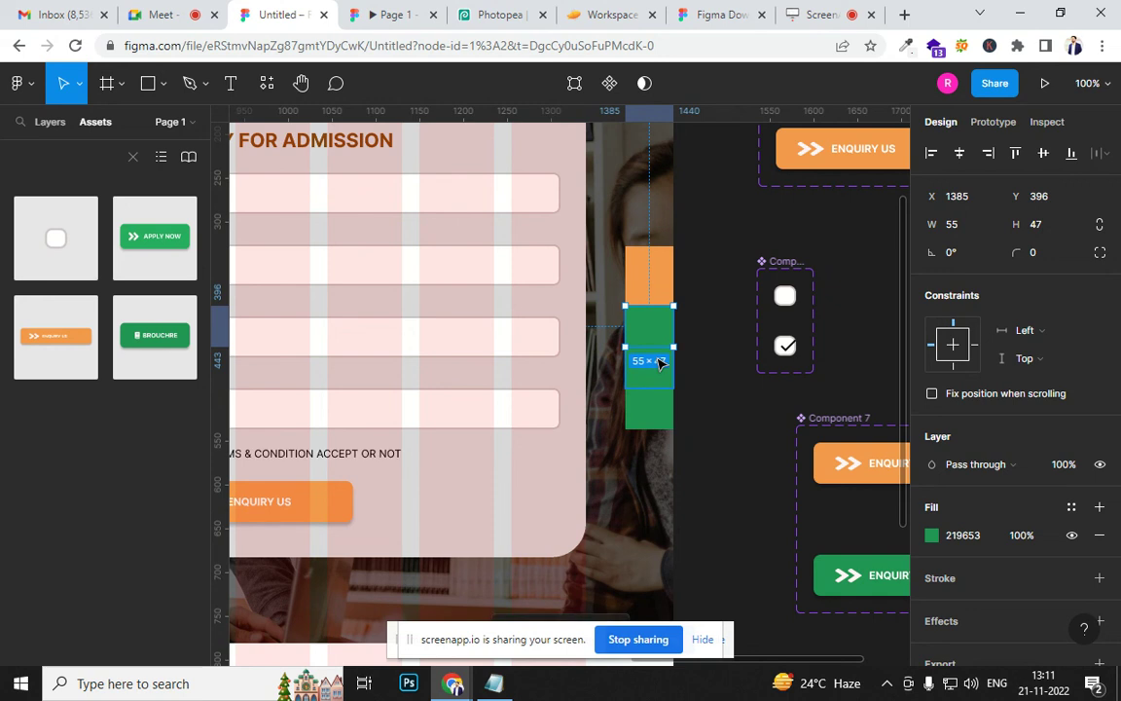
left_click(655, 261)
left_click_drag(651, 242, 652, 305)
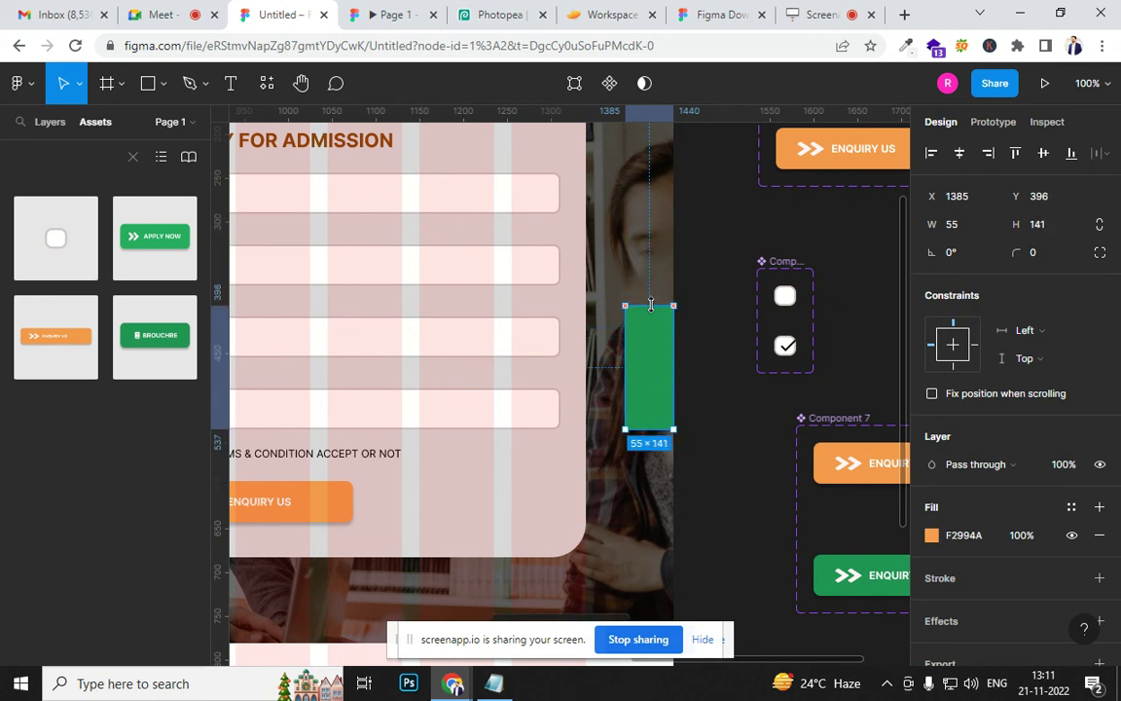
Fill the uppermost green block with bright red and the middle block with the document's dark blue, 105573
left_click(652, 342)
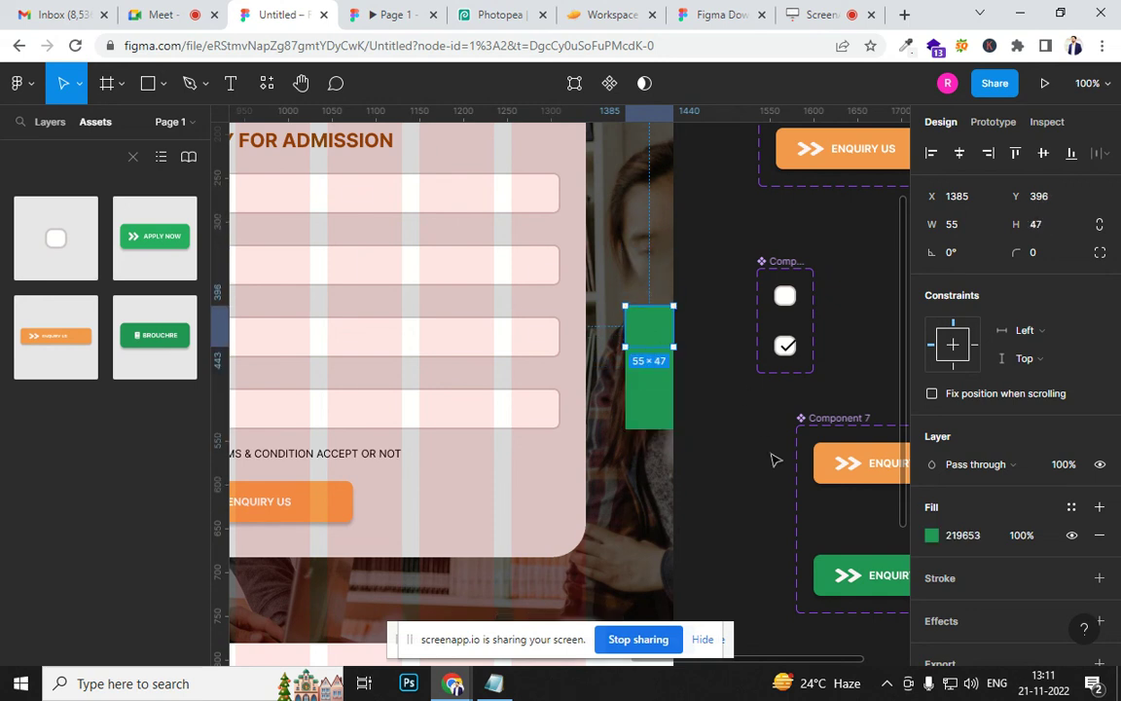
left_click(931, 535)
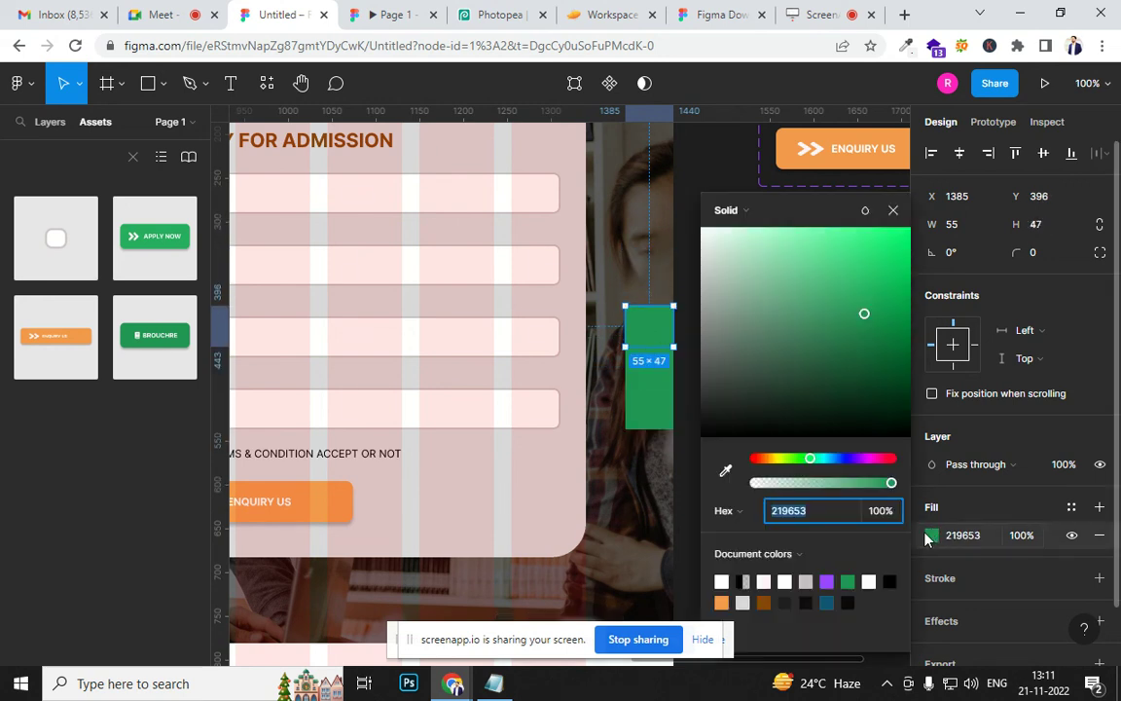
left_click(893, 458)
left_click(898, 232)
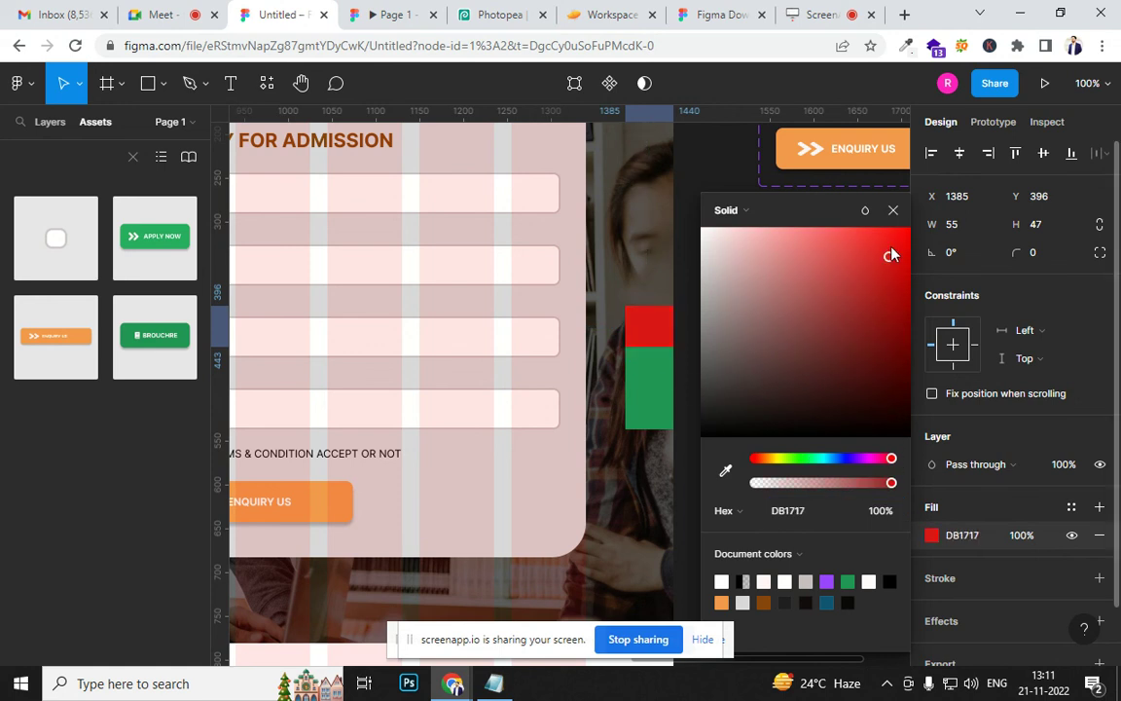
left_click(650, 371)
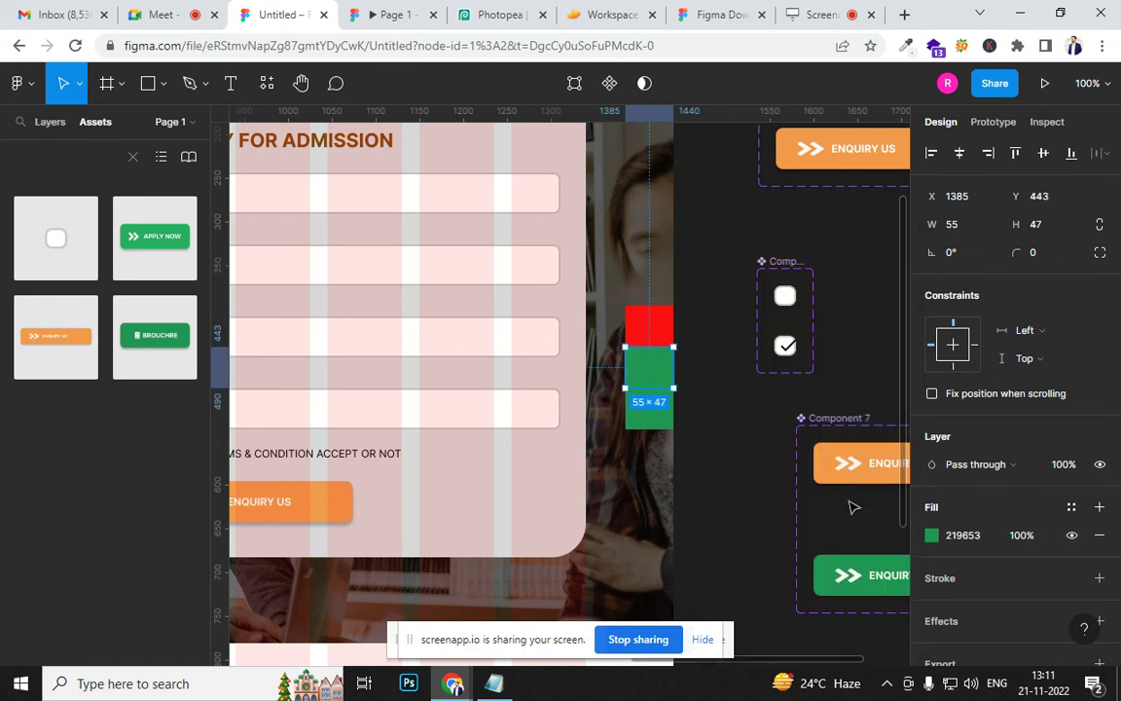
left_click(931, 534)
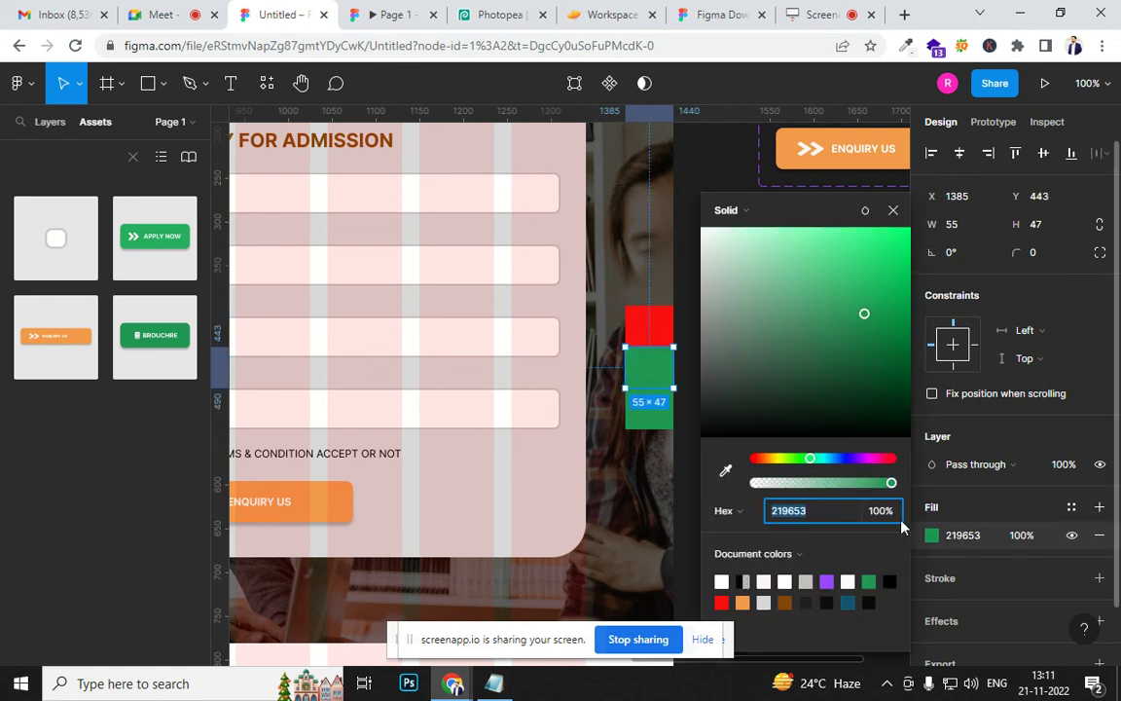
left_click(852, 601)
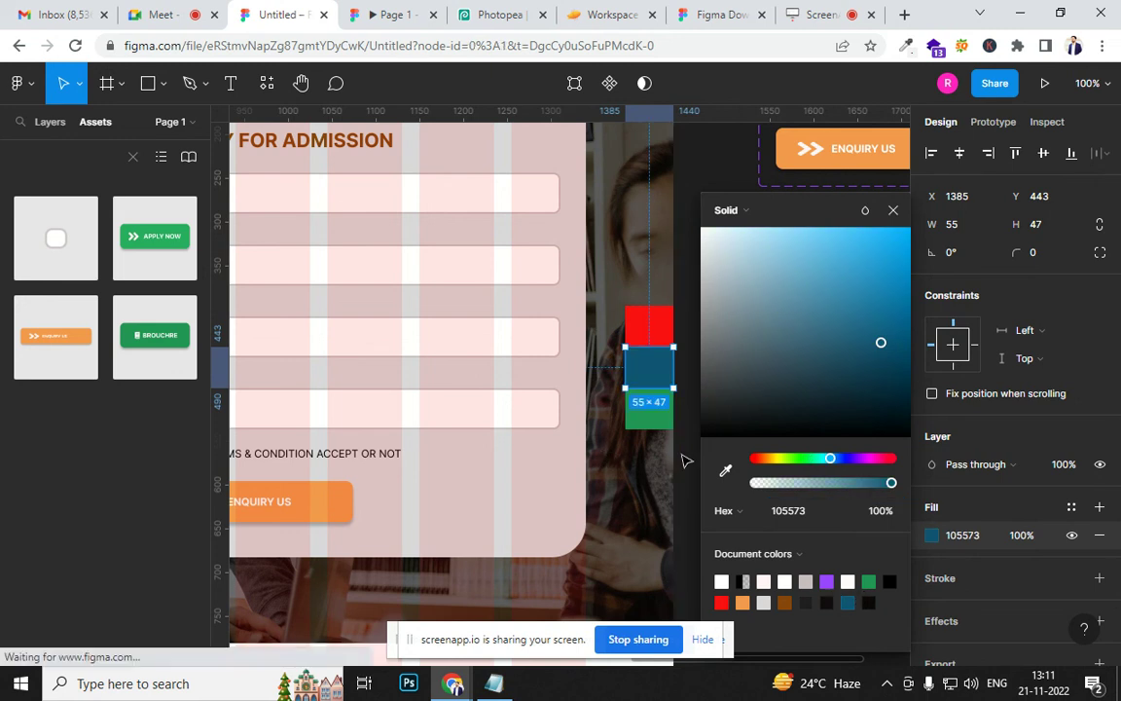
left_click(685, 459)
Find the Facebook icon with the Material Design Icons plugin, insert it and place it on the red block
left_click_drag(726, 354, 778, 231)
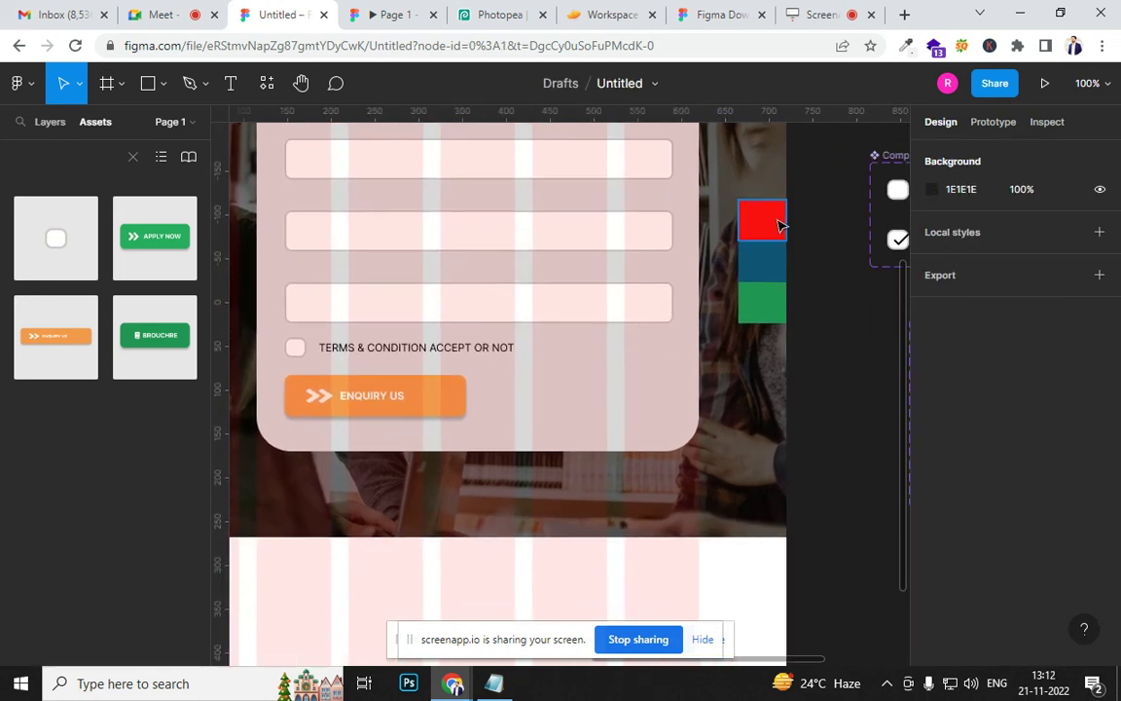
left_click(779, 227)
left_click(820, 293)
right_click(809, 291)
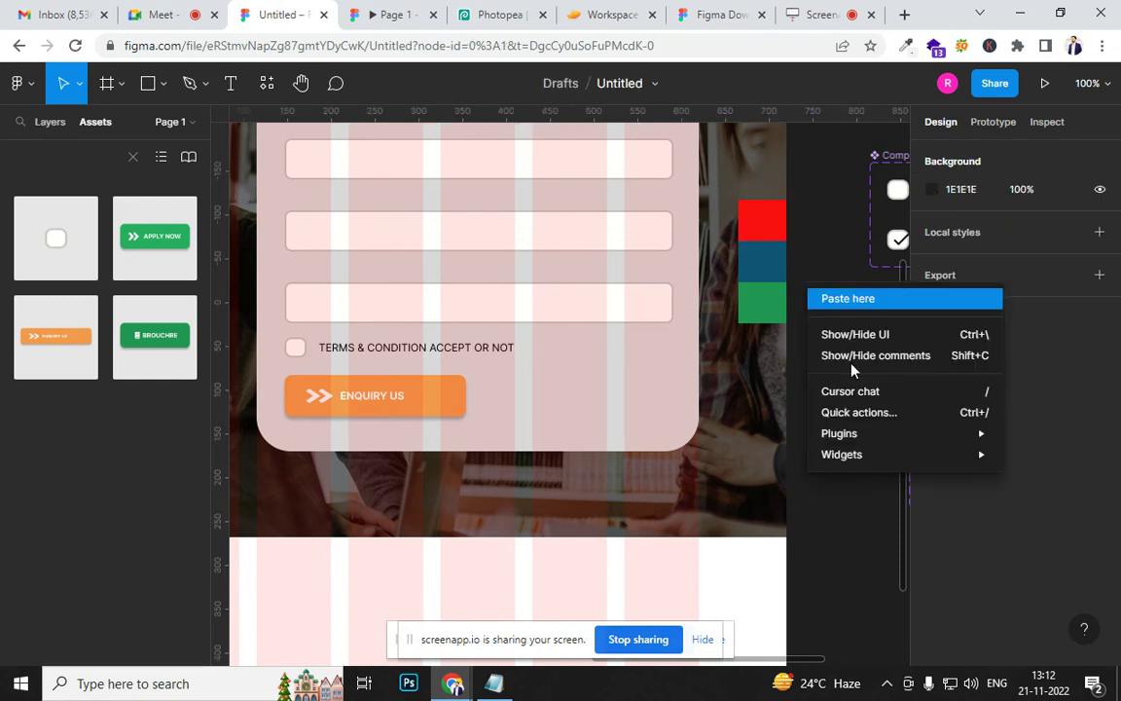
mouse_move(887, 443)
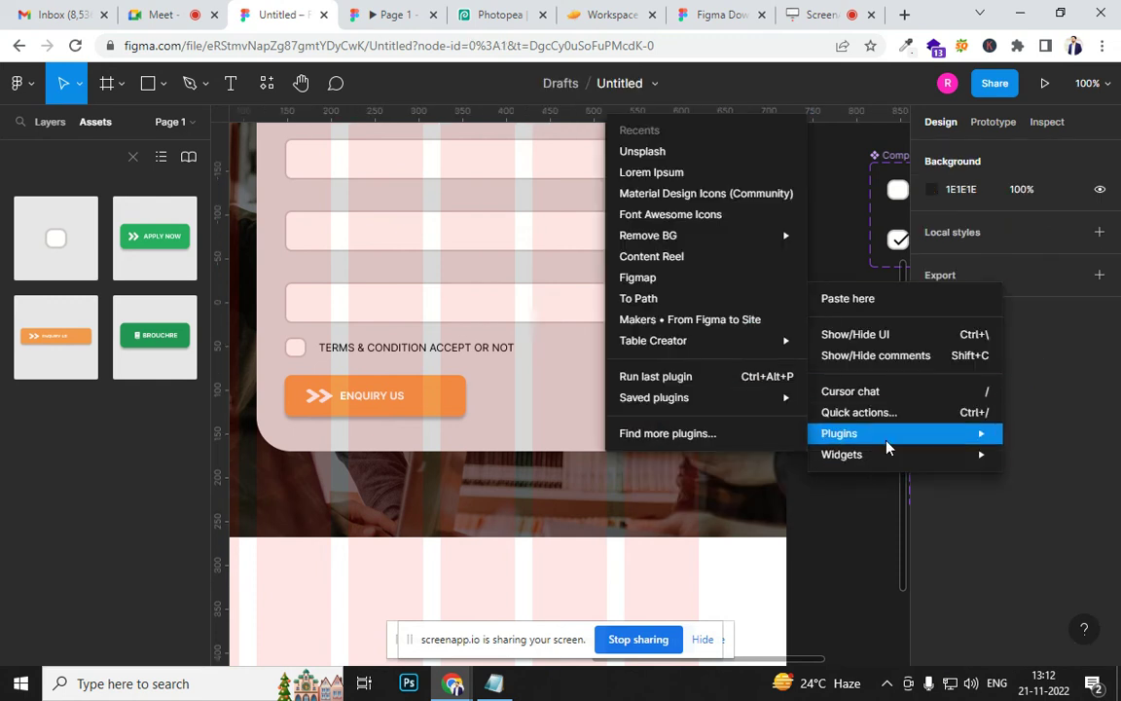
left_click(683, 220)
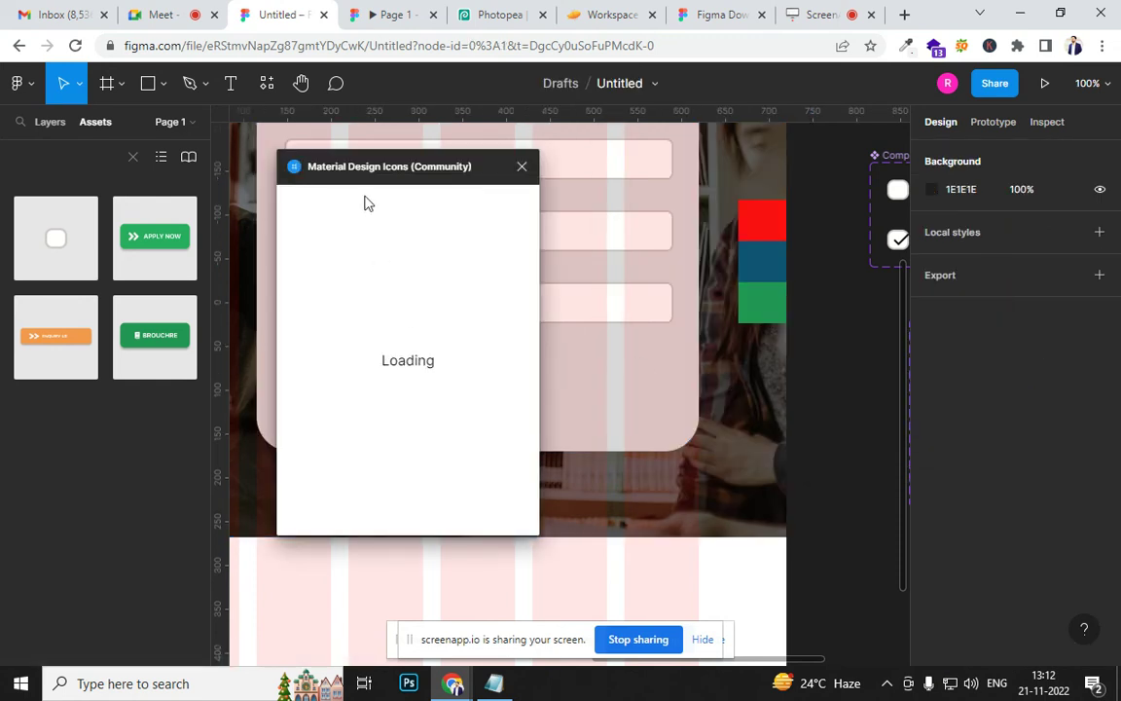
type("FACE")
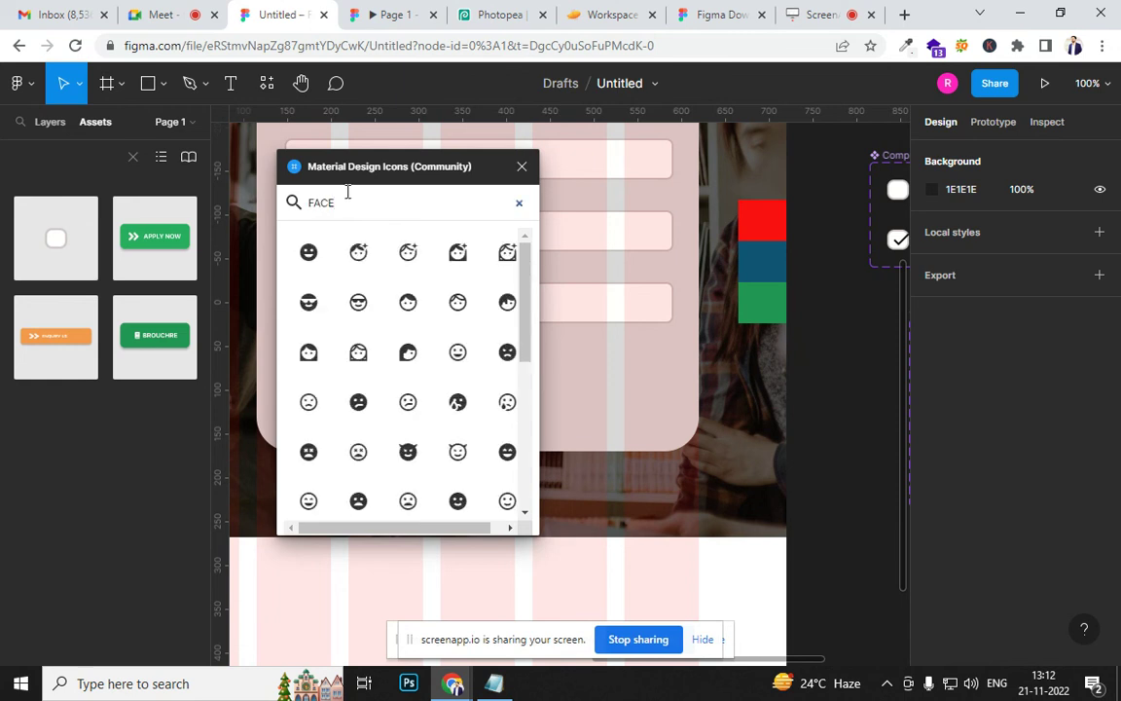
type("BOO")
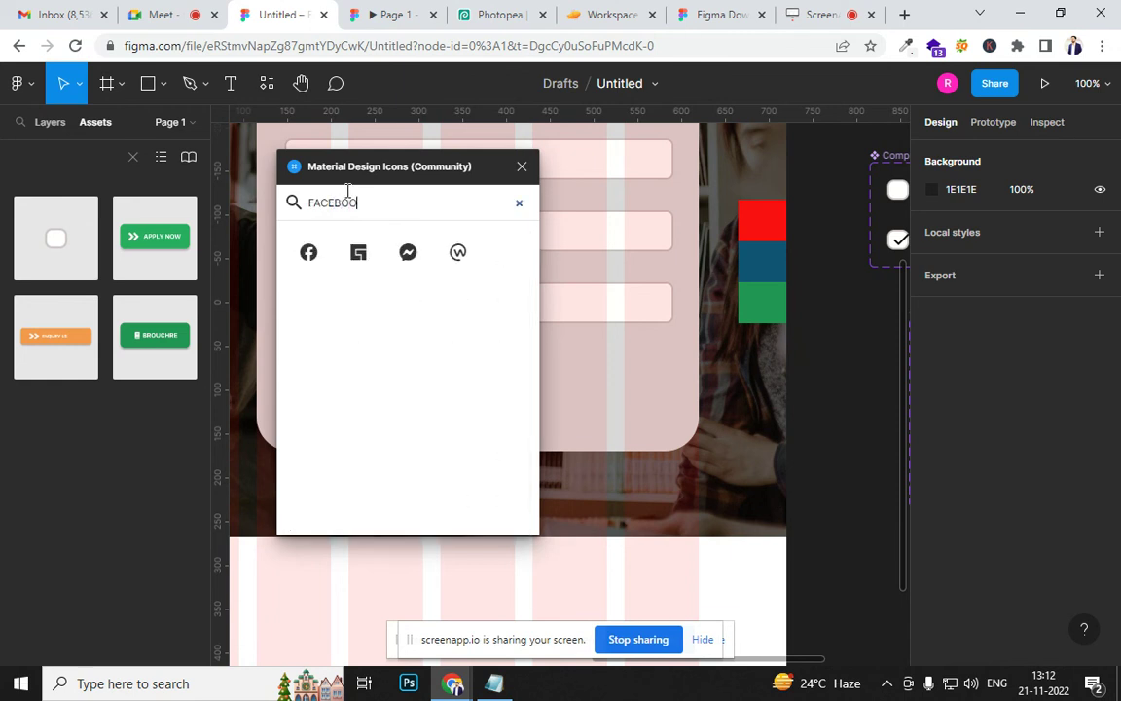
left_click(307, 256)
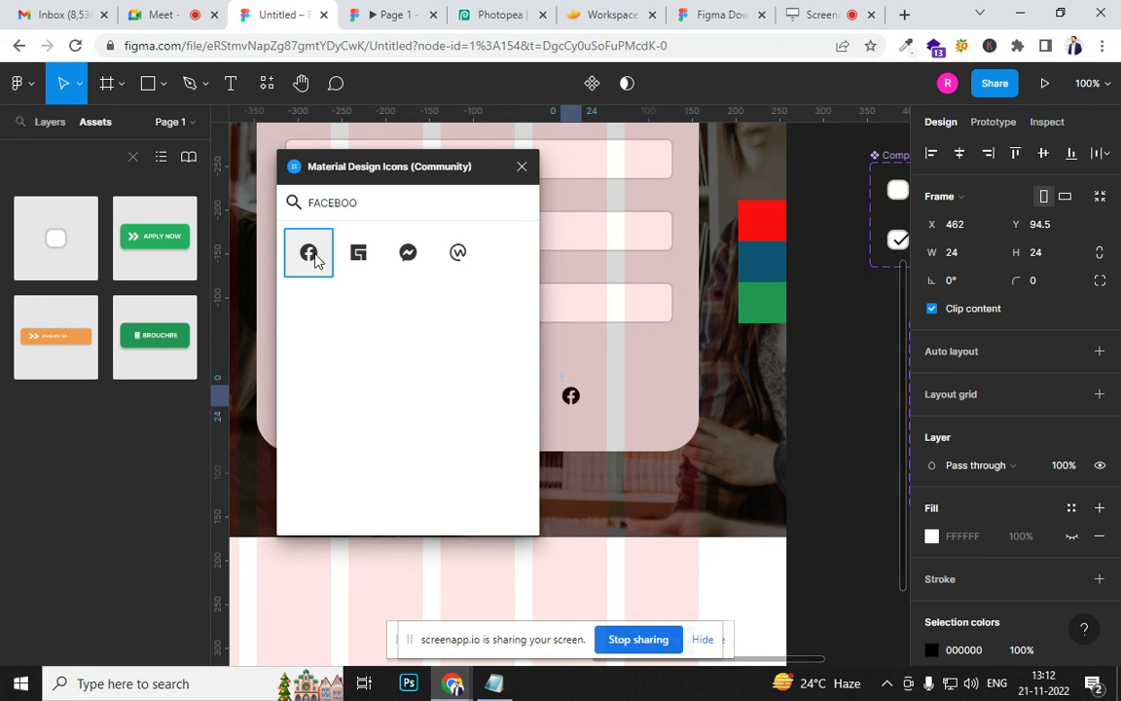
left_click_drag(577, 403, 765, 230)
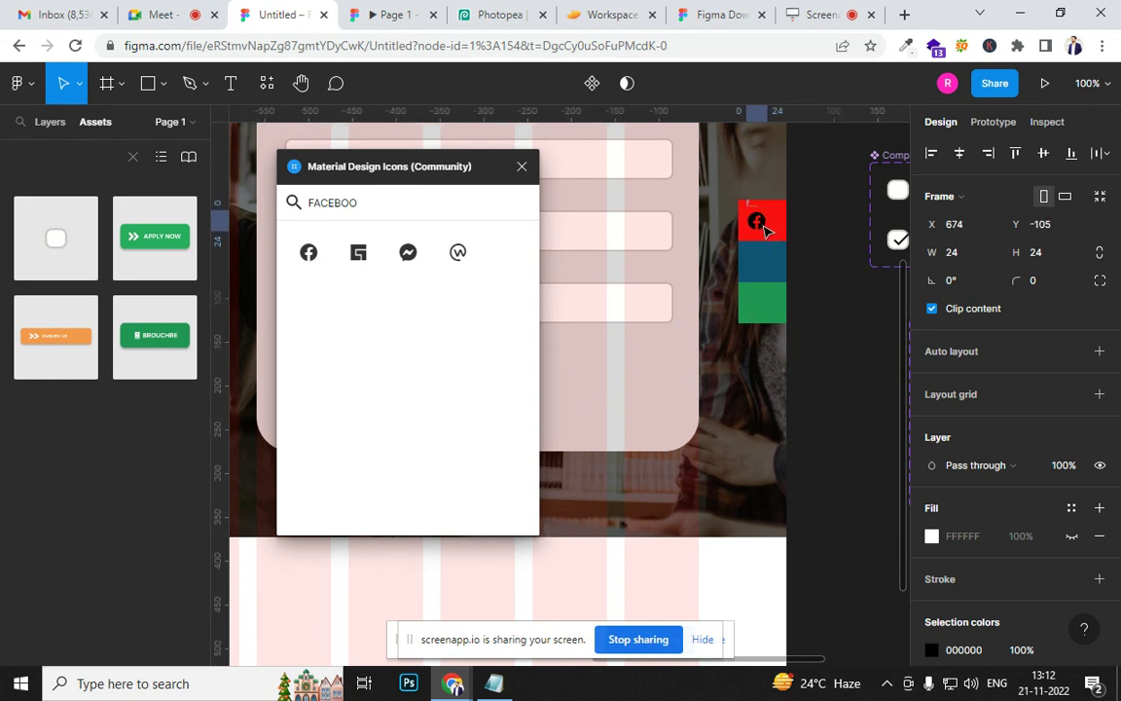
Take the Facebook icon's vector out of its facebook frame and delete the empty frame
key("Escape")
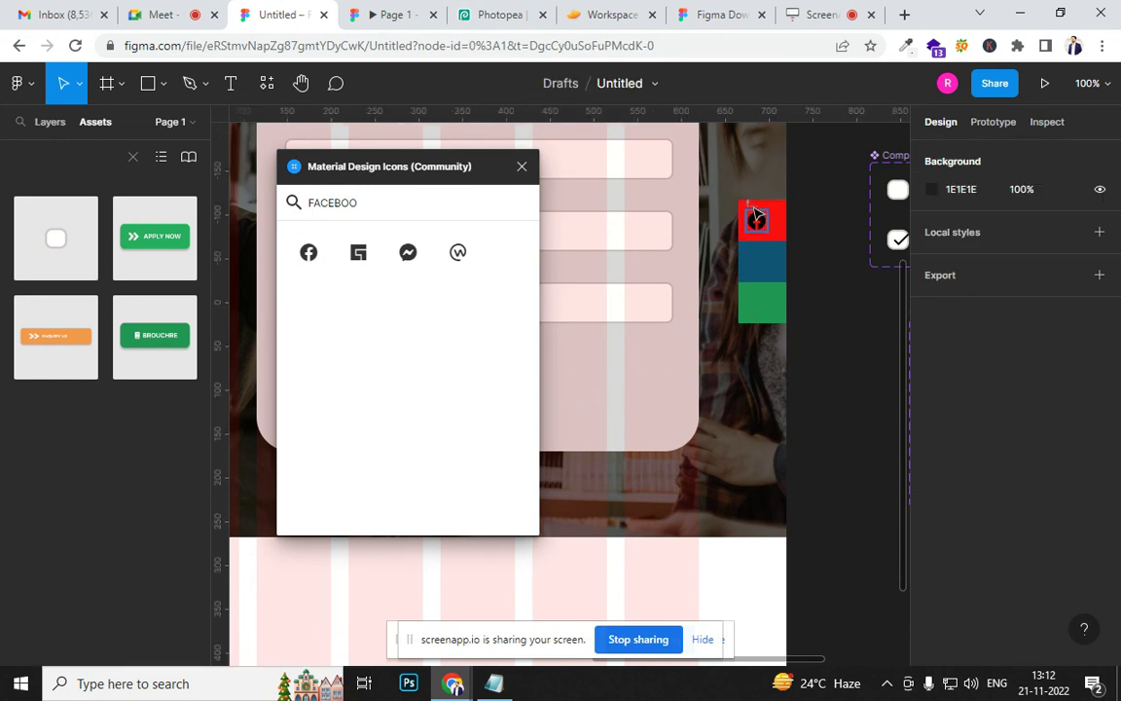
left_click(757, 215)
left_click(59, 117)
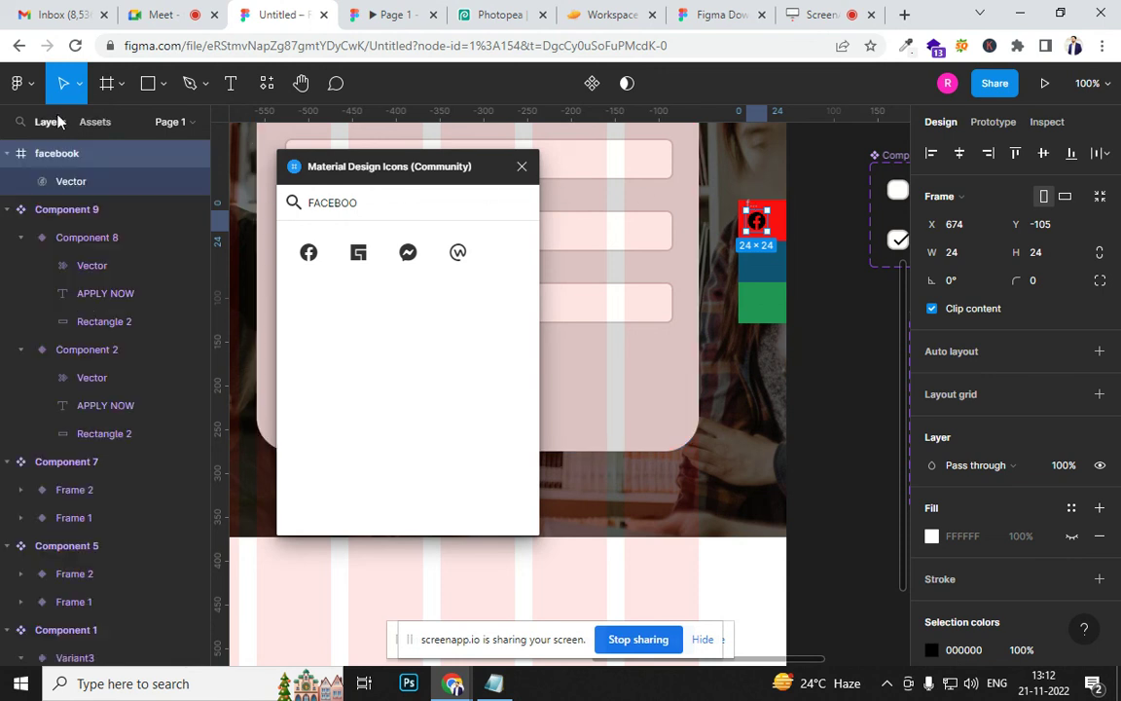
left_click_drag(87, 181, 87, 144)
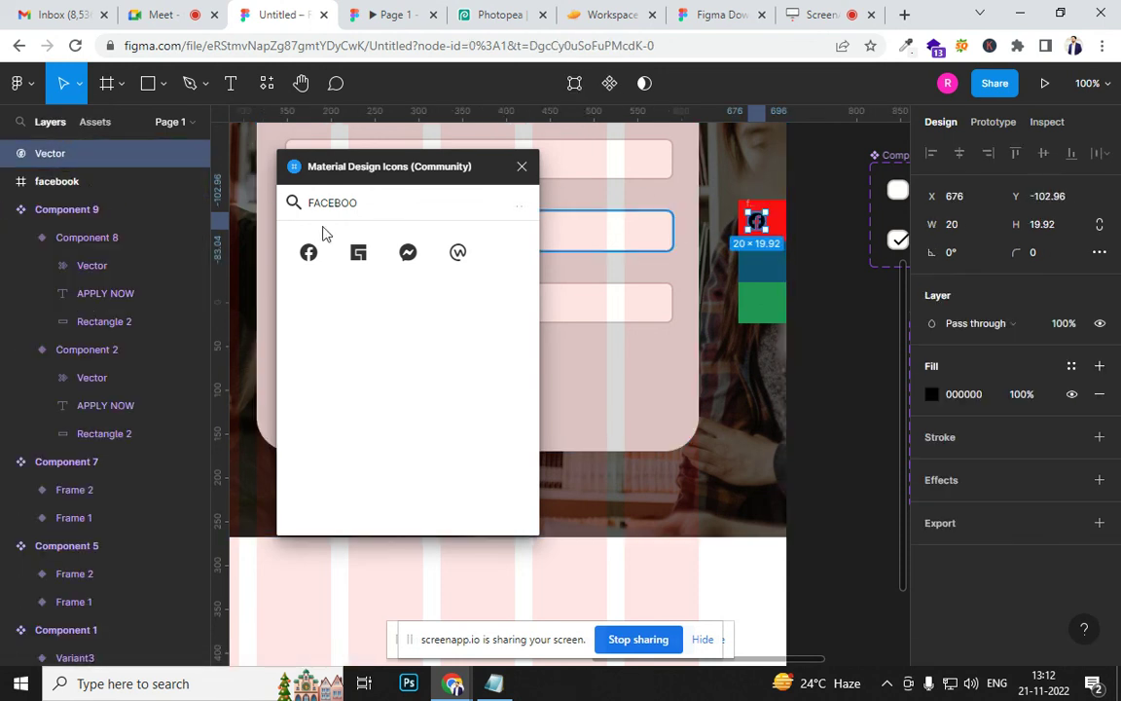
left_click(113, 188)
key("Delete")
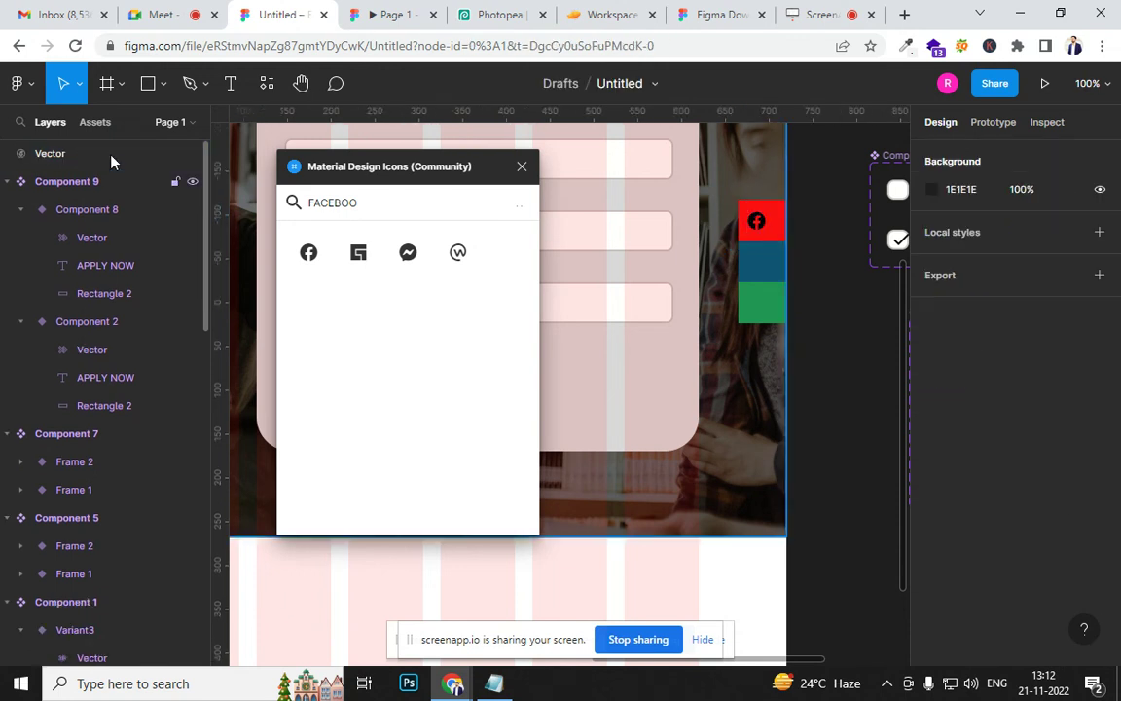
Enlarge the Facebook vector to 34 × 34 px and fill it with the form field's near-white, FFFEFE
left_click(764, 222)
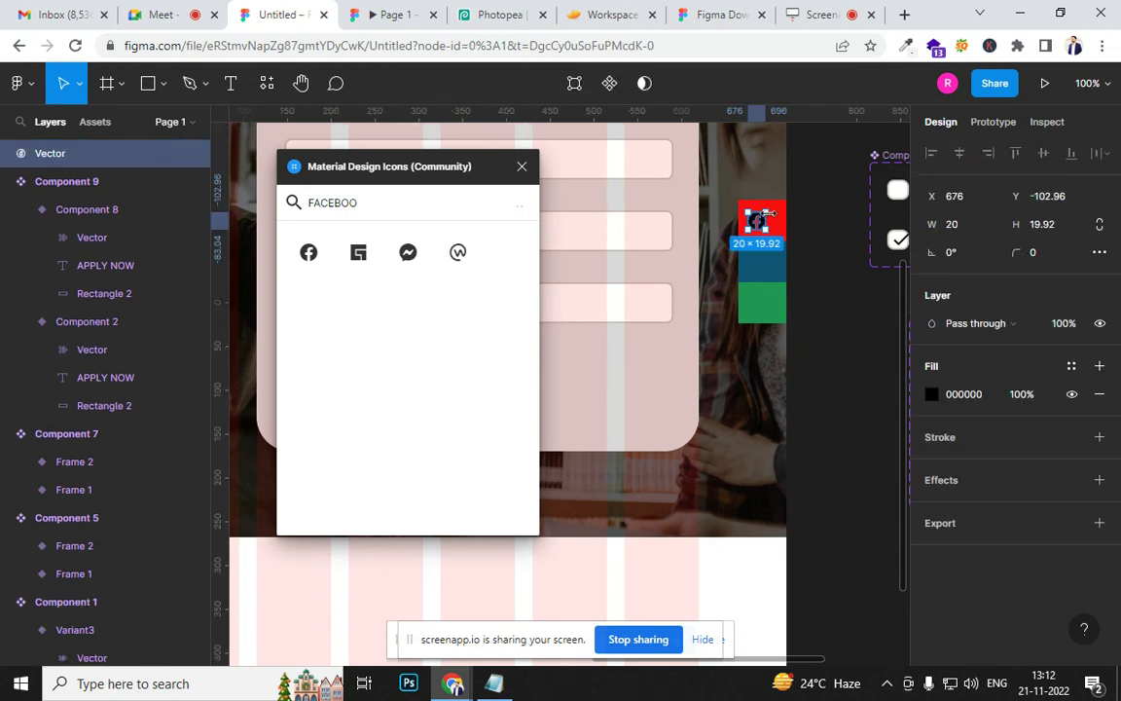
scroll(767, 220, "up", 5)
scroll(760, 608, "down", 3)
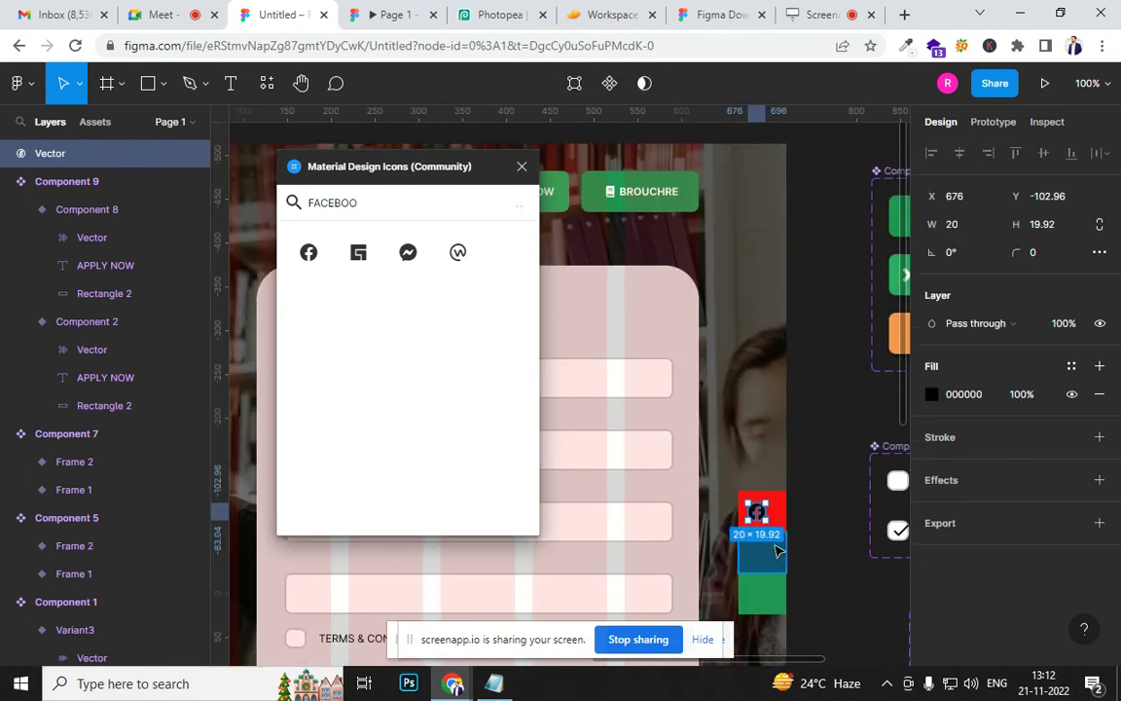
scroll(779, 551, "up", 3)
scroll(784, 523, "up", 3)
left_click_drag(749, 534, 808, 525)
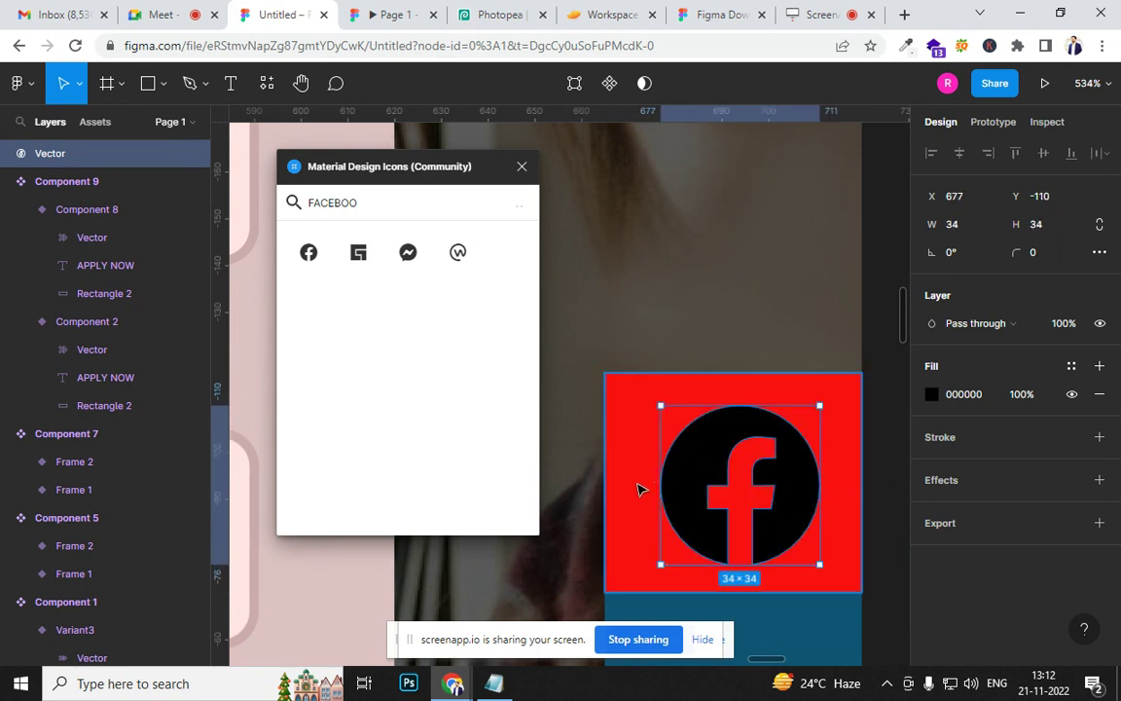
key("i")
left_click(244, 490)
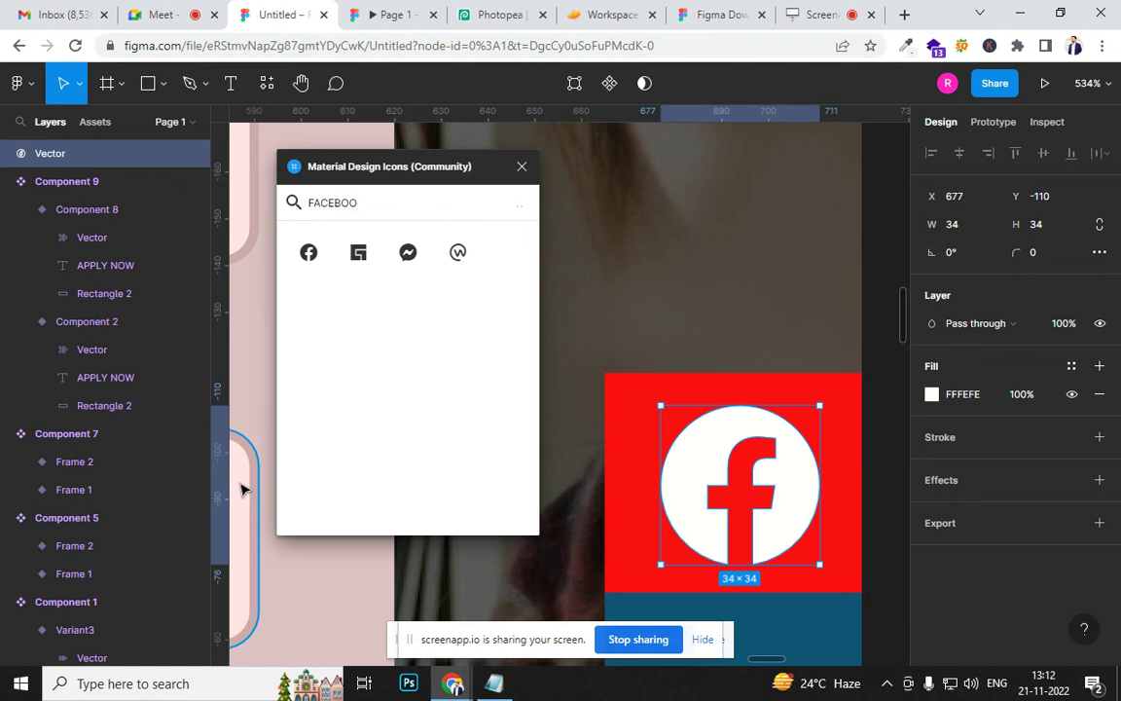
Move the white Facebook icon from the red block onto the dark blue block
scroll(789, 363, "down", 5)
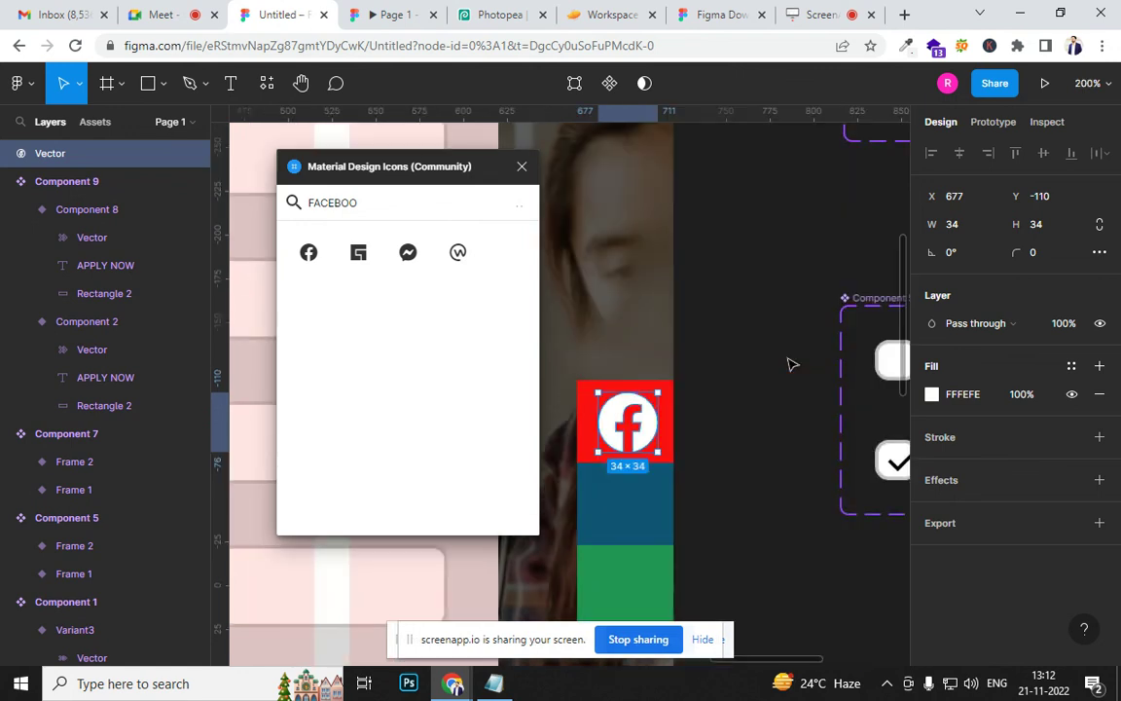
left_click(675, 458)
left_click_drag(656, 438, 654, 525)
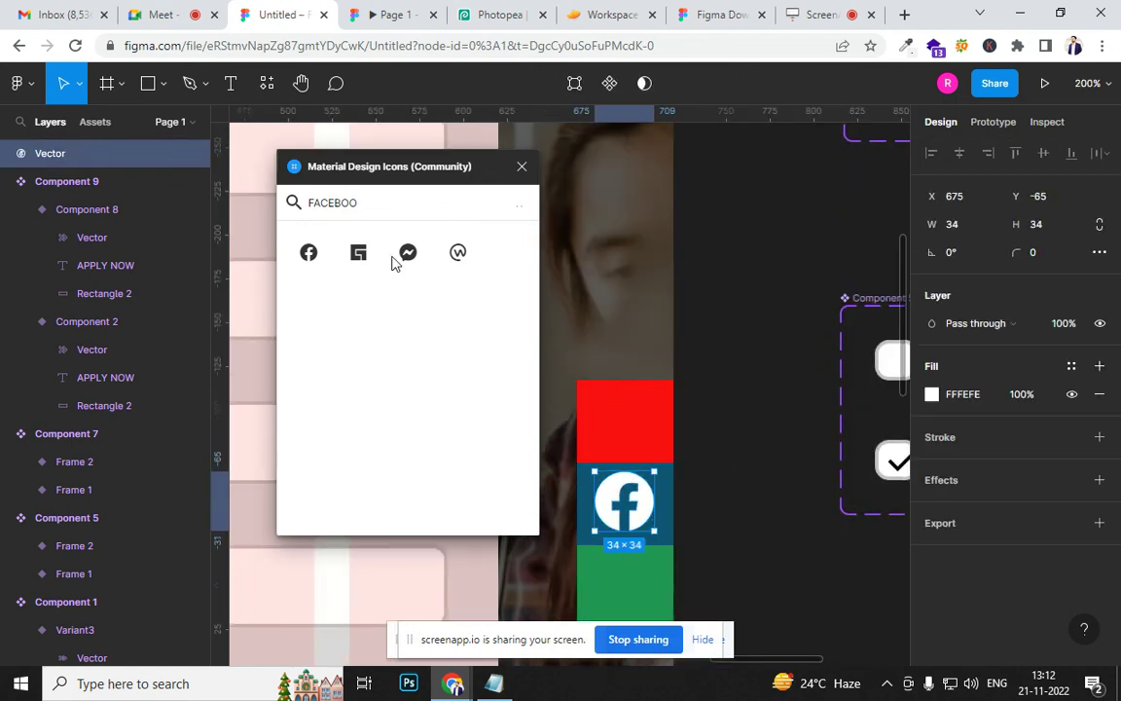
Search the icon plugin for YOU, place the YouTube icon on the red block and color it white, FFFFFF
double_click(341, 211)
type("YOU")
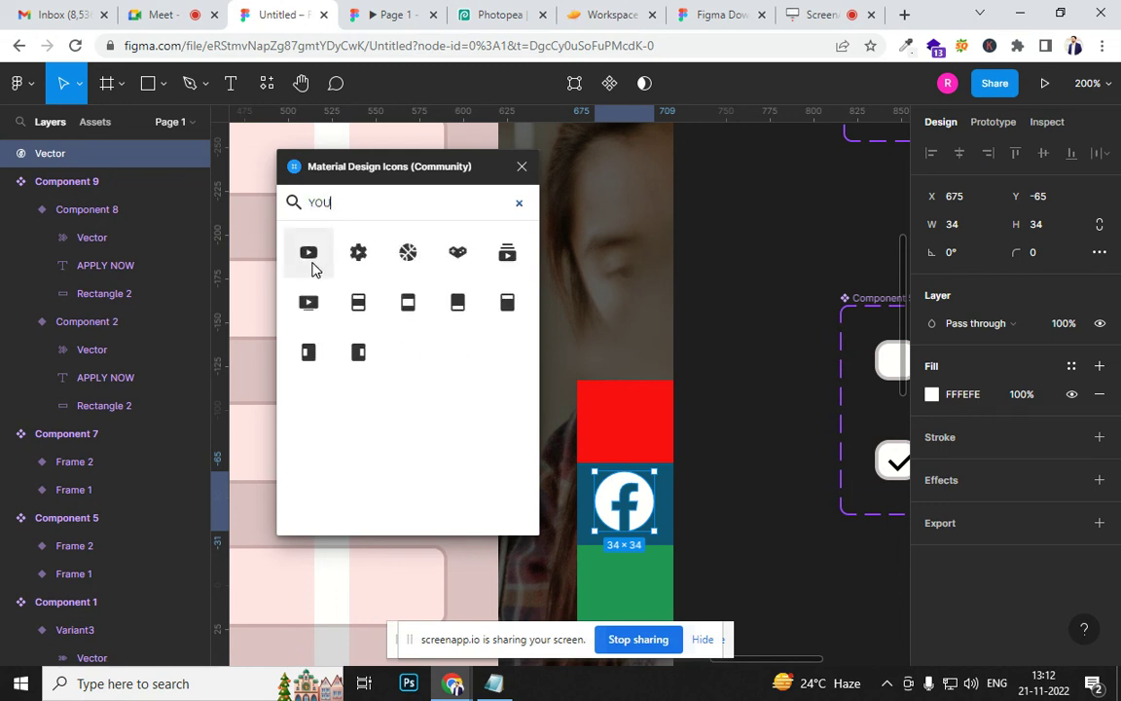
left_click(307, 252)
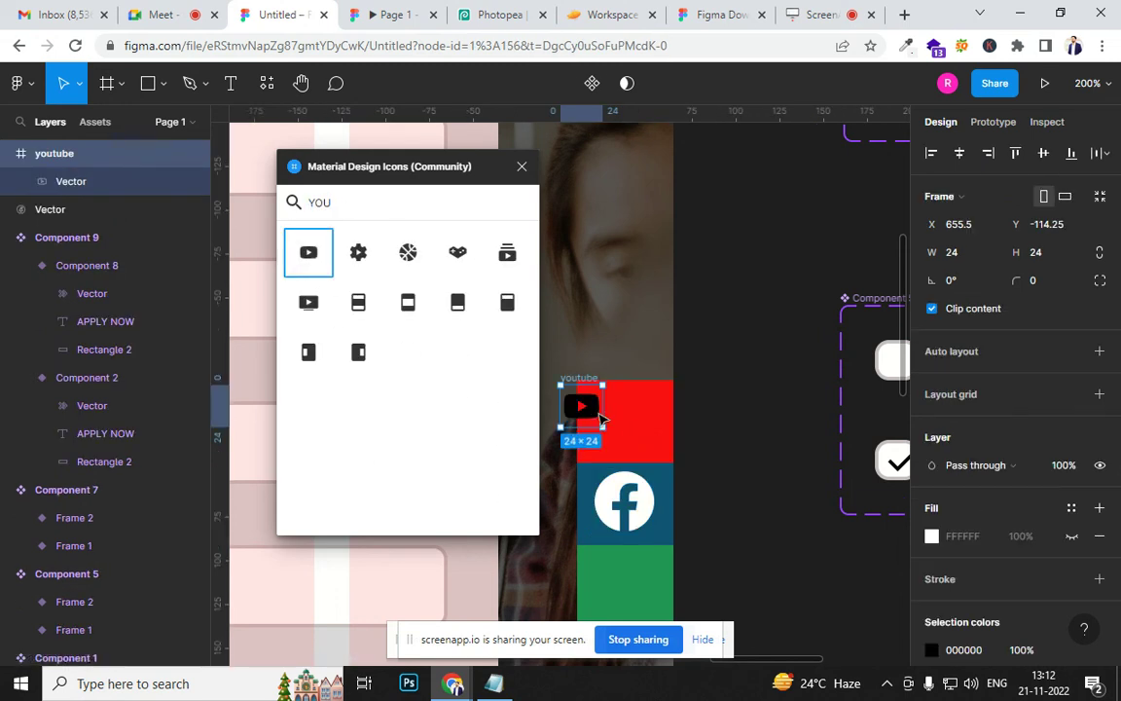
left_click_drag(592, 414, 634, 429)
left_click(931, 537)
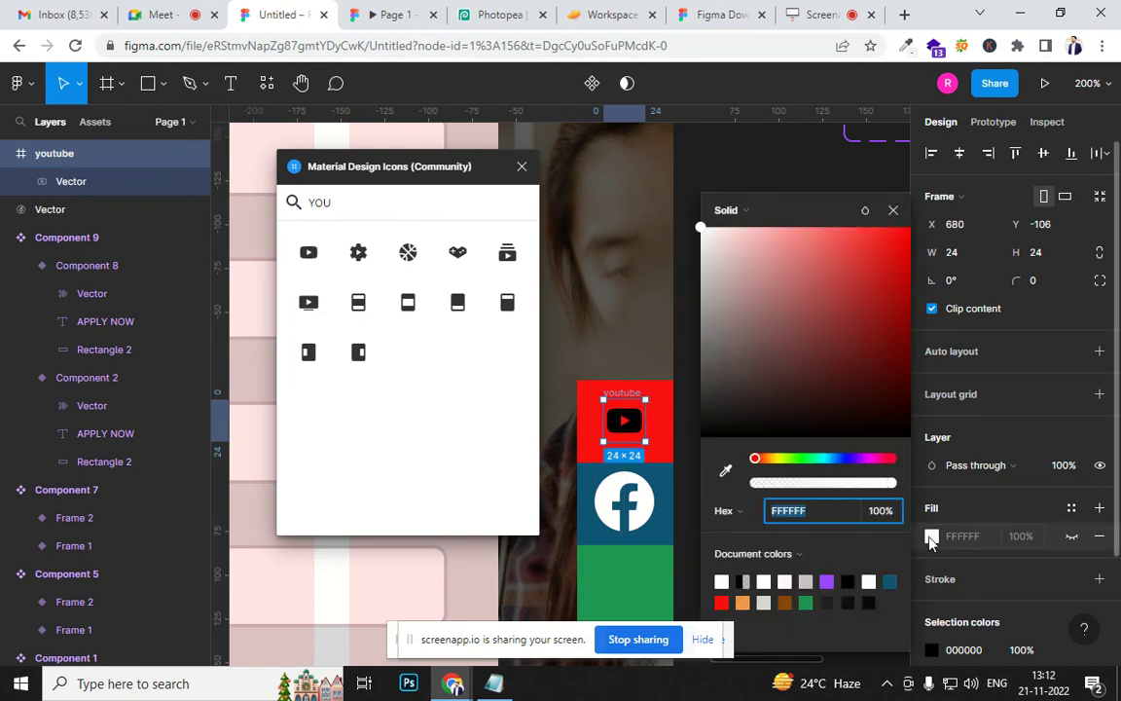
left_click(931, 650)
left_click(723, 581)
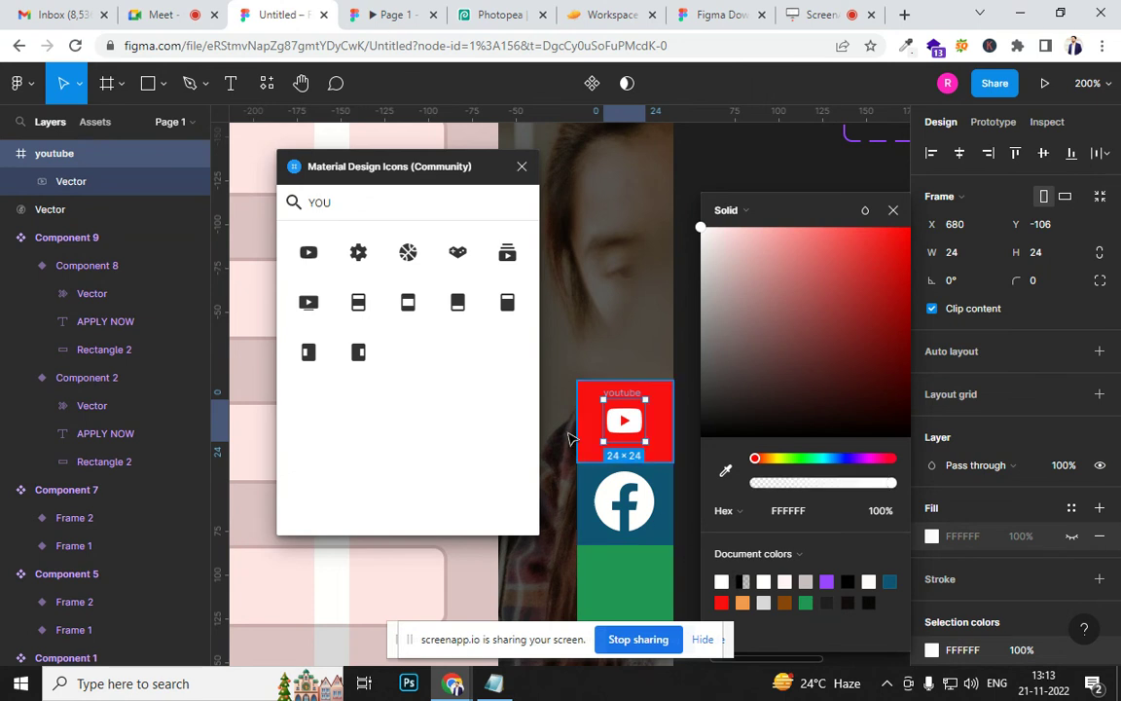
left_click(570, 435)
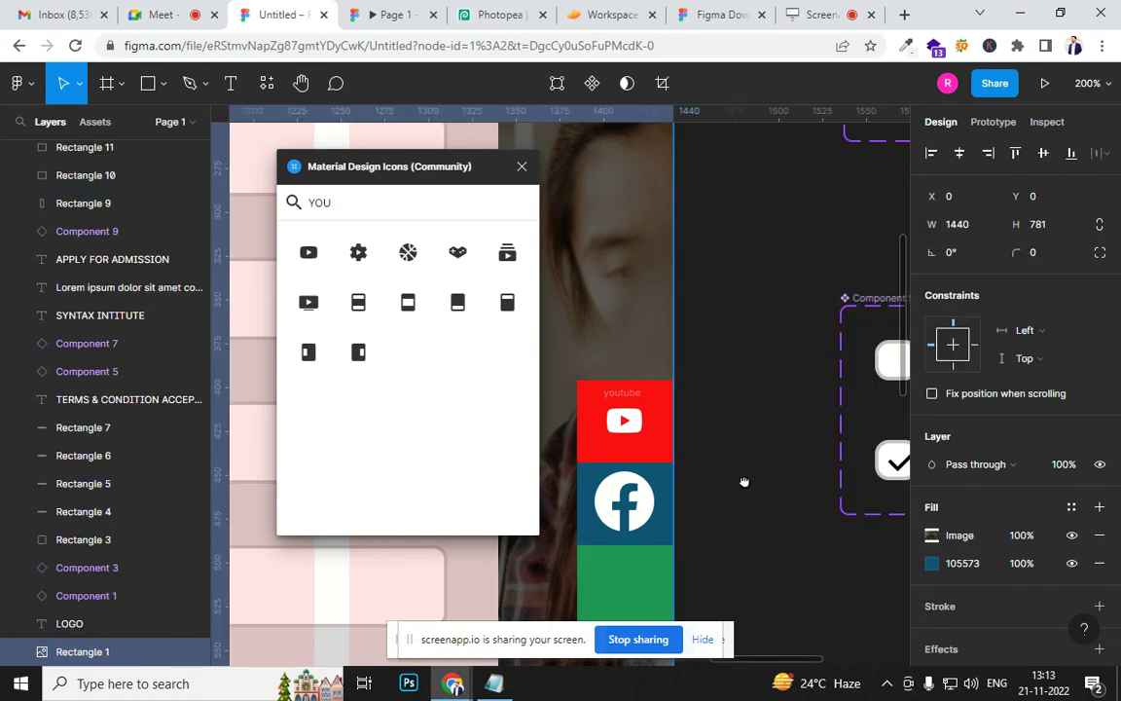
Search the icon plugin for WHA and place the WhatsApp icon on the green block at 34 × 34 px
left_click_drag(742, 481, 756, 393)
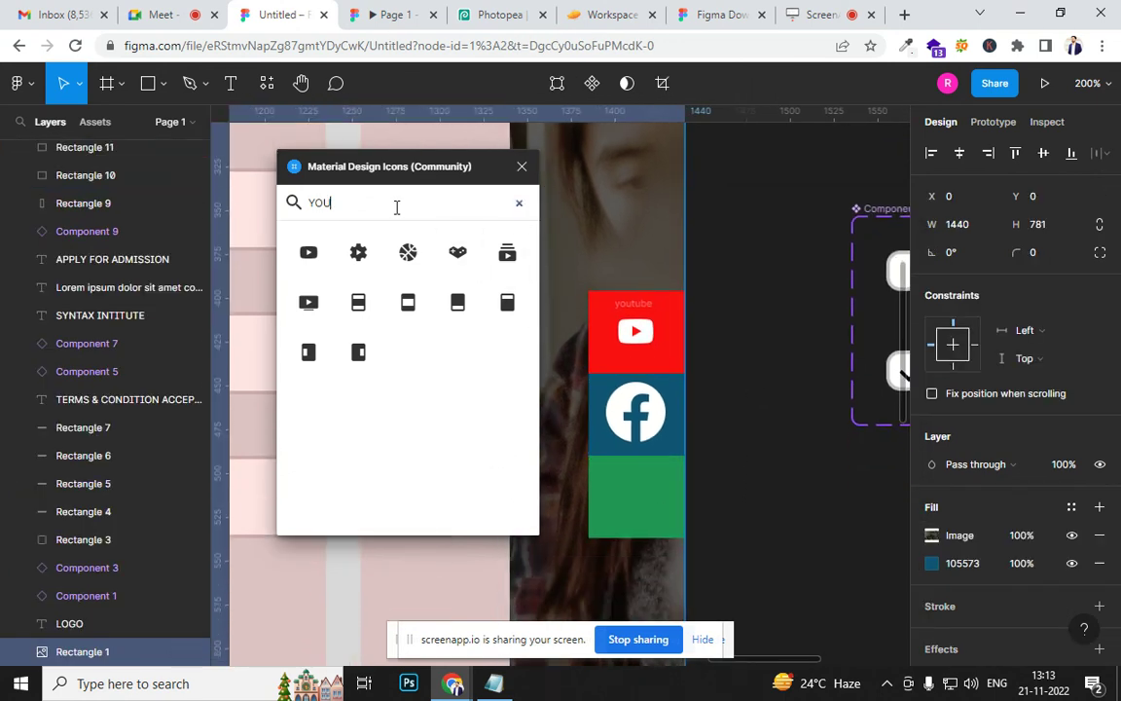
type("WHA")
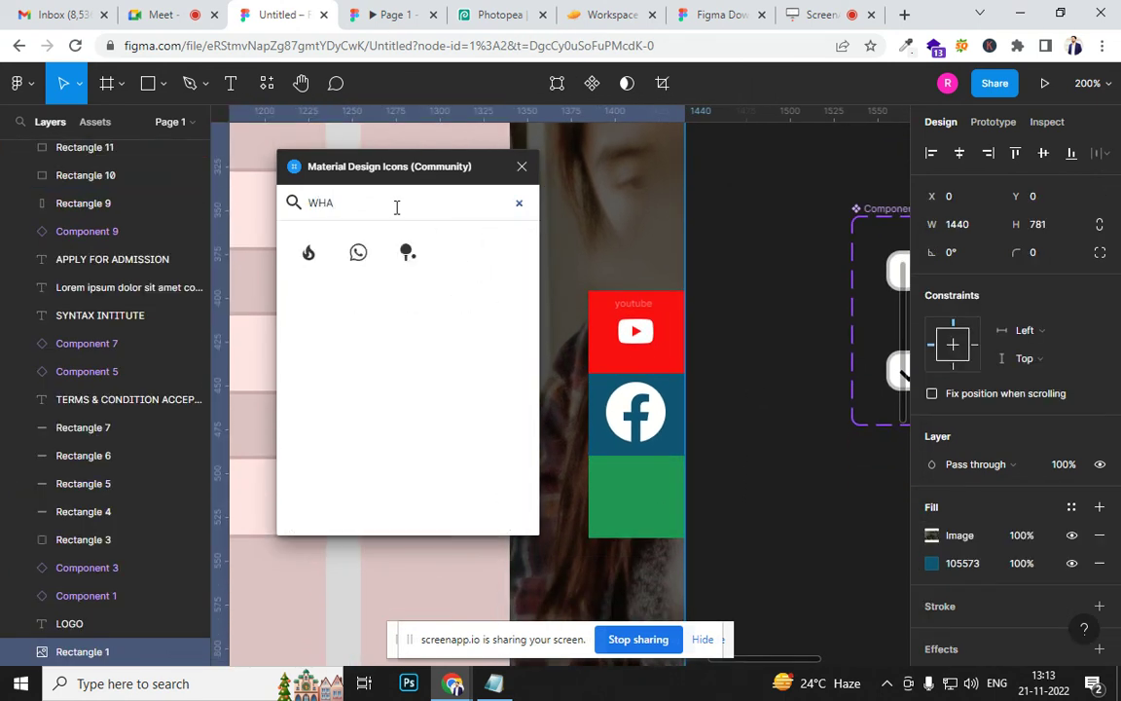
left_click(356, 259)
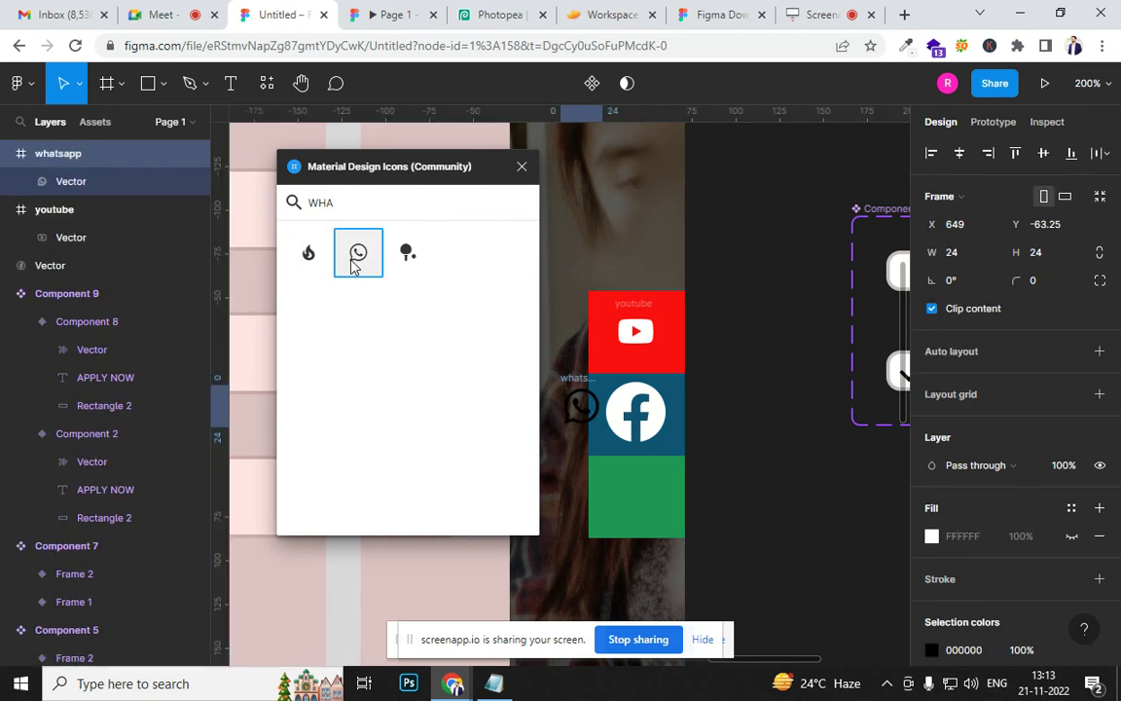
left_click_drag(587, 426, 669, 529)
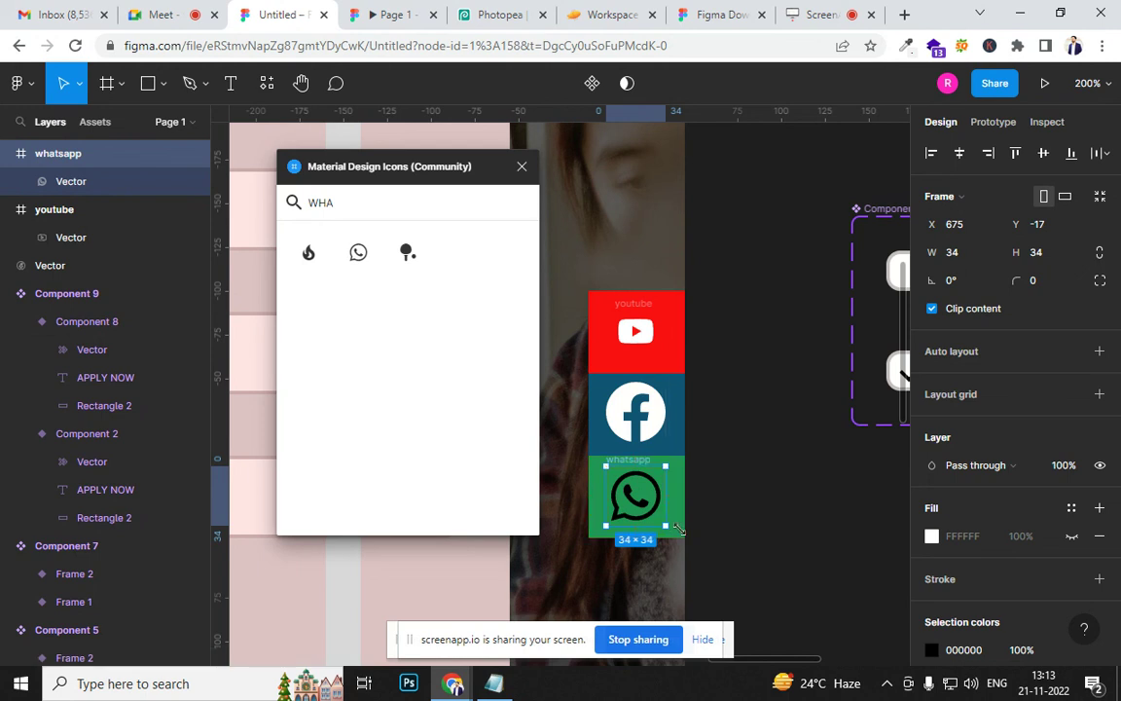
Color the WhatsApp icon white, FFFFFF
left_click(932, 649)
left_click_drag(743, 313, 699, 224)
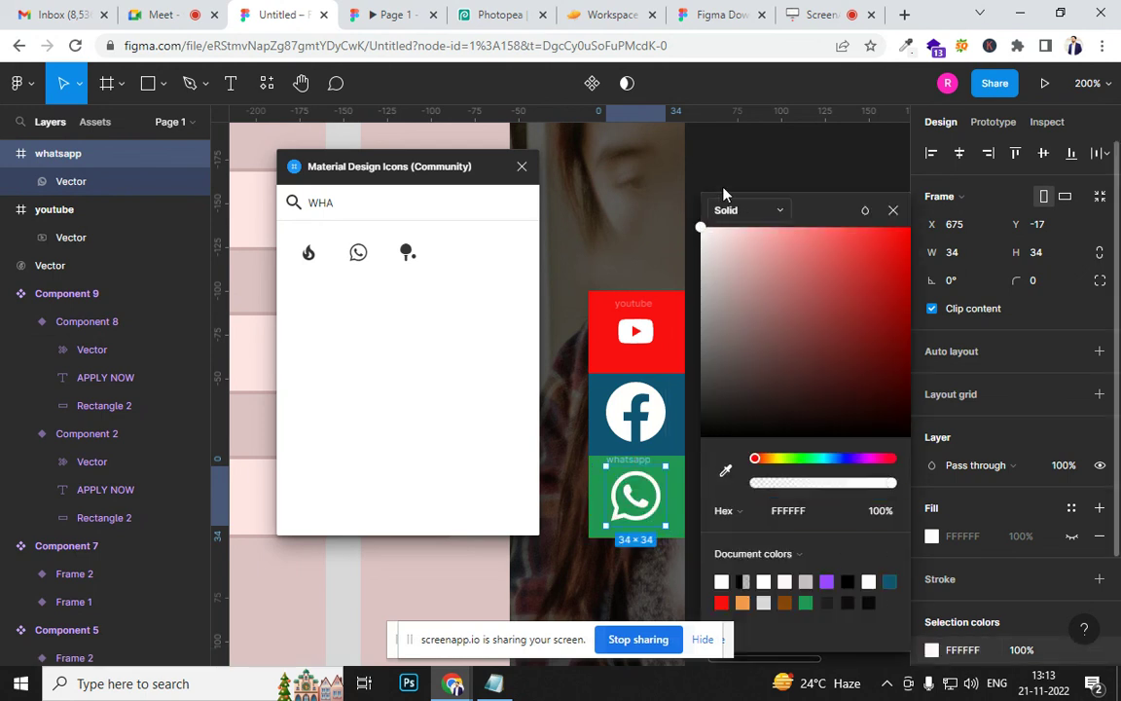
left_click(744, 155)
key("shift+0")
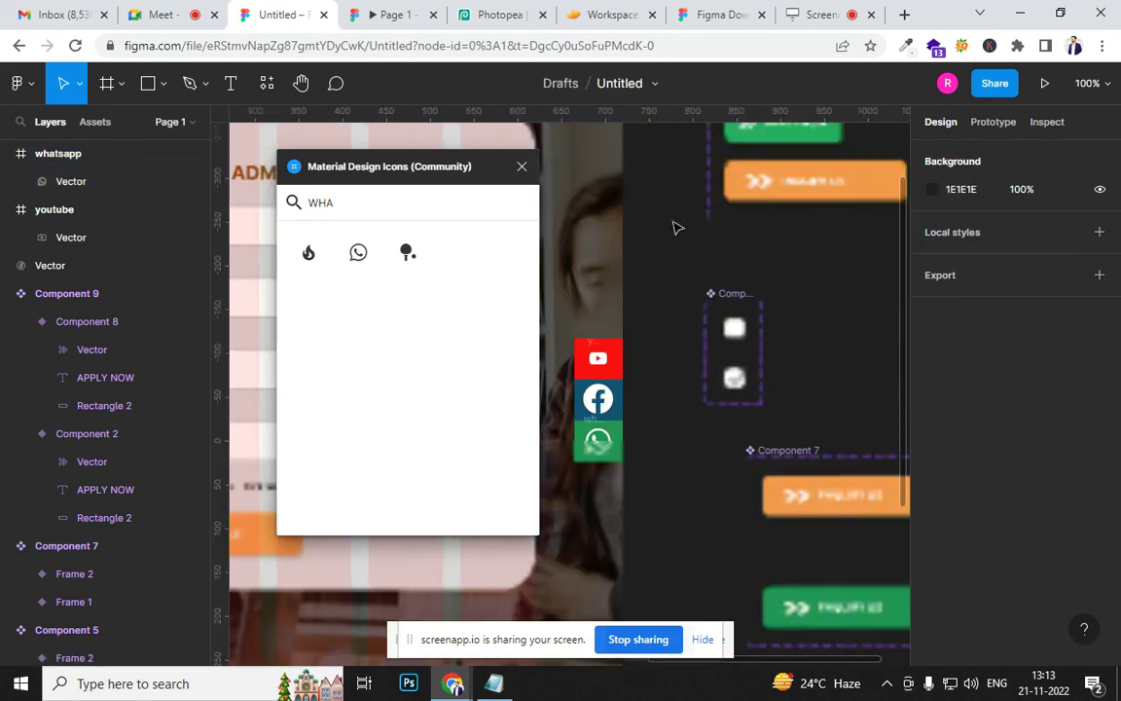
key("shift+0")
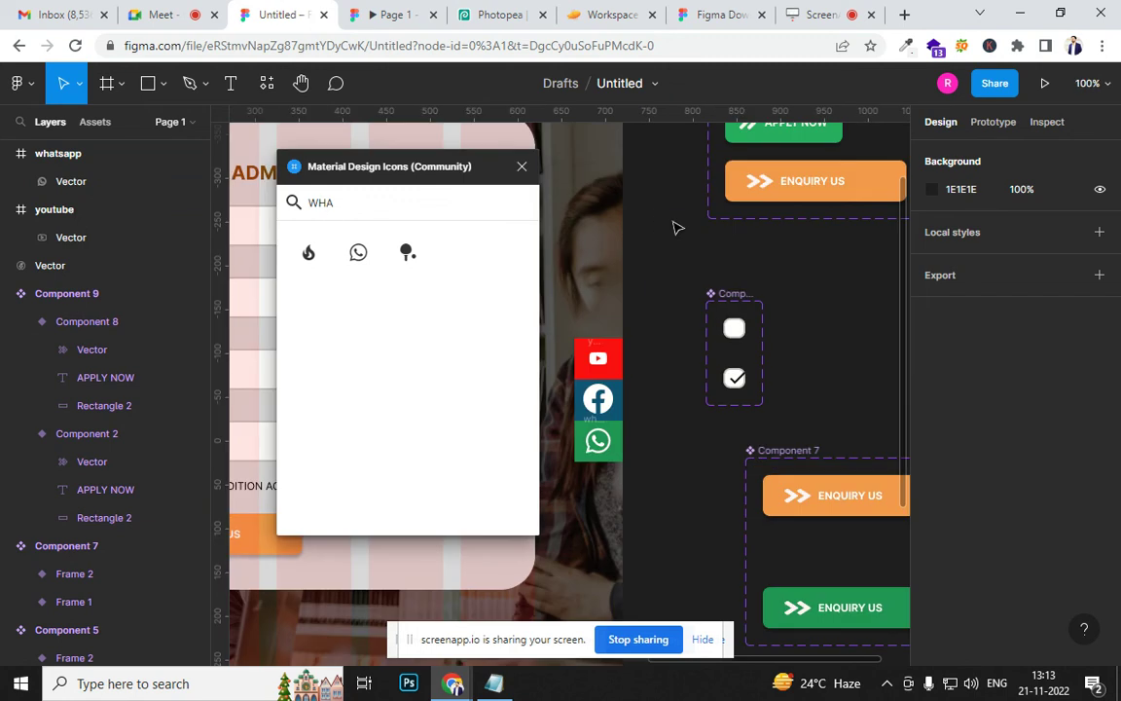
Group the three social blocks with their YouTube, Facebook and WhatsApp icons, and close the icon plugin
left_click(618, 371)
left_click_drag(615, 410, 606, 403)
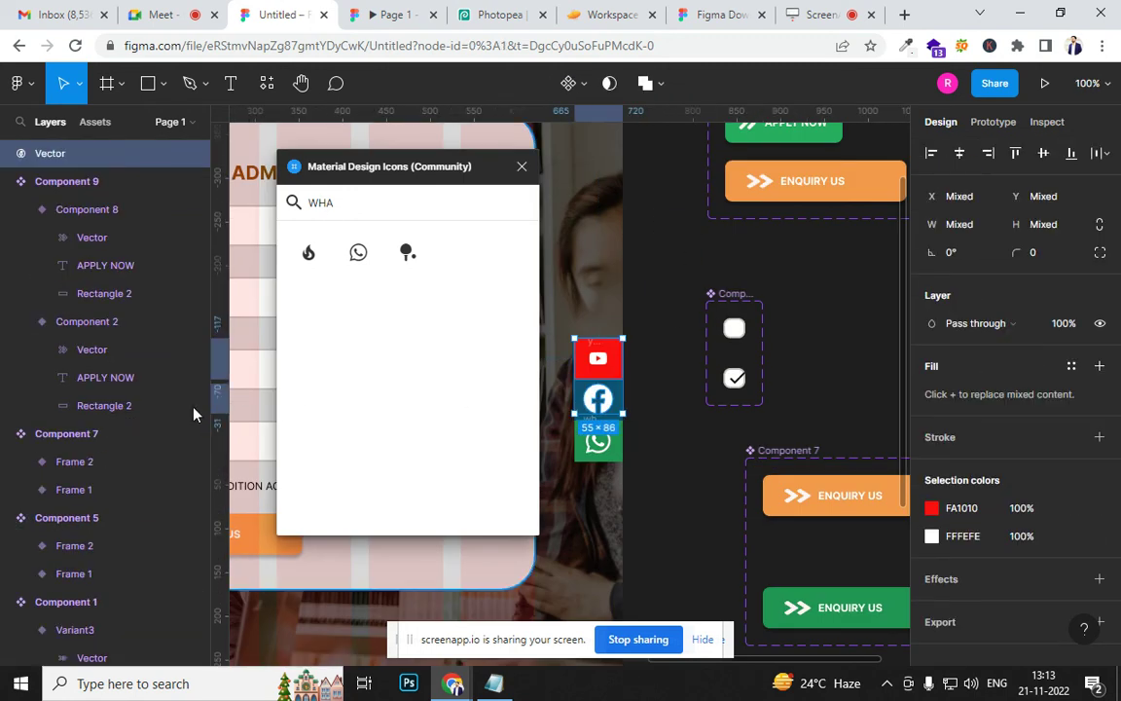
left_click(655, 334)
left_click_drag(655, 334, 576, 474)
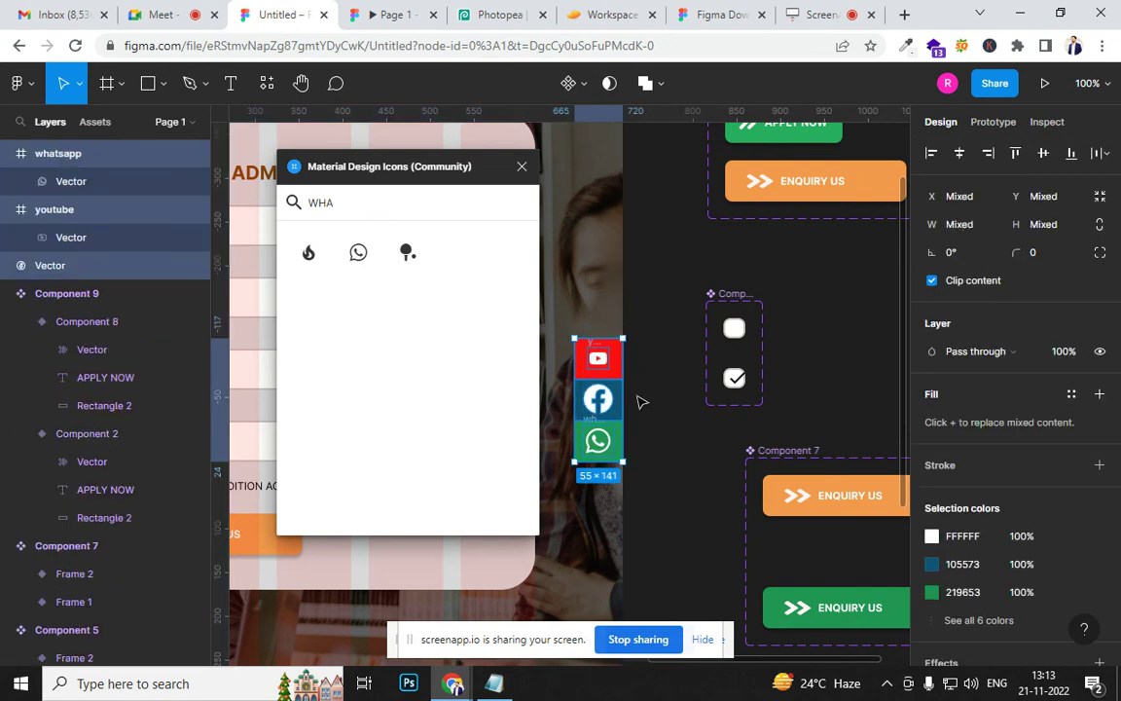
key("ctrl+g")
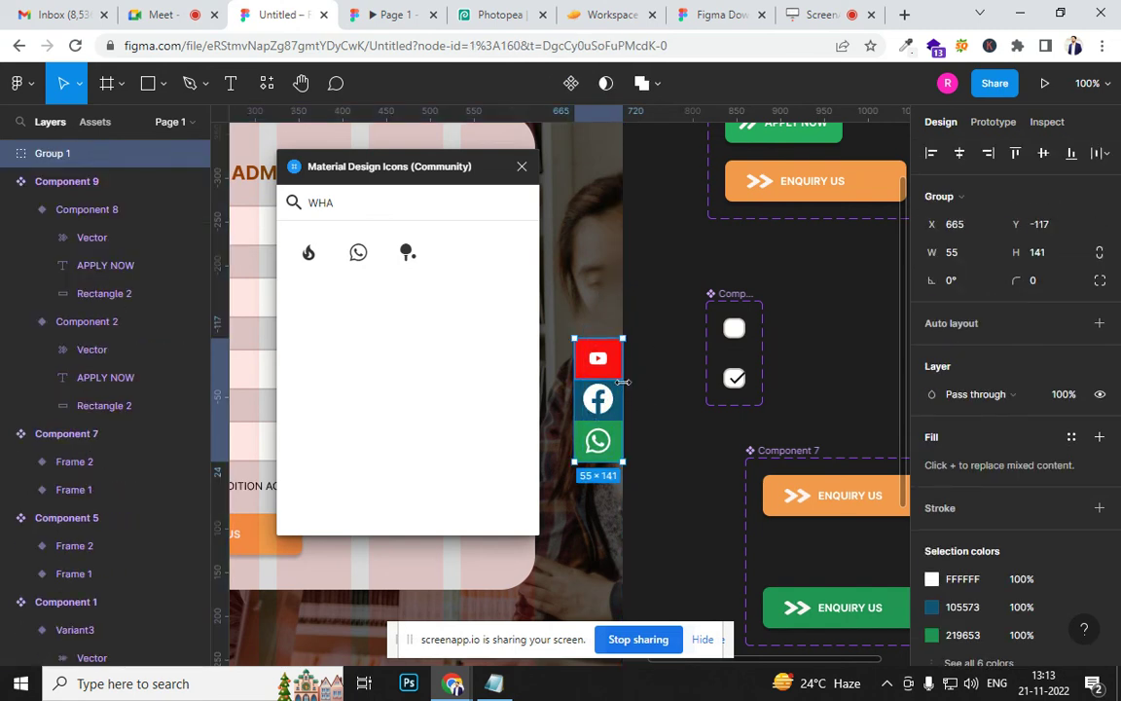
left_click(522, 166)
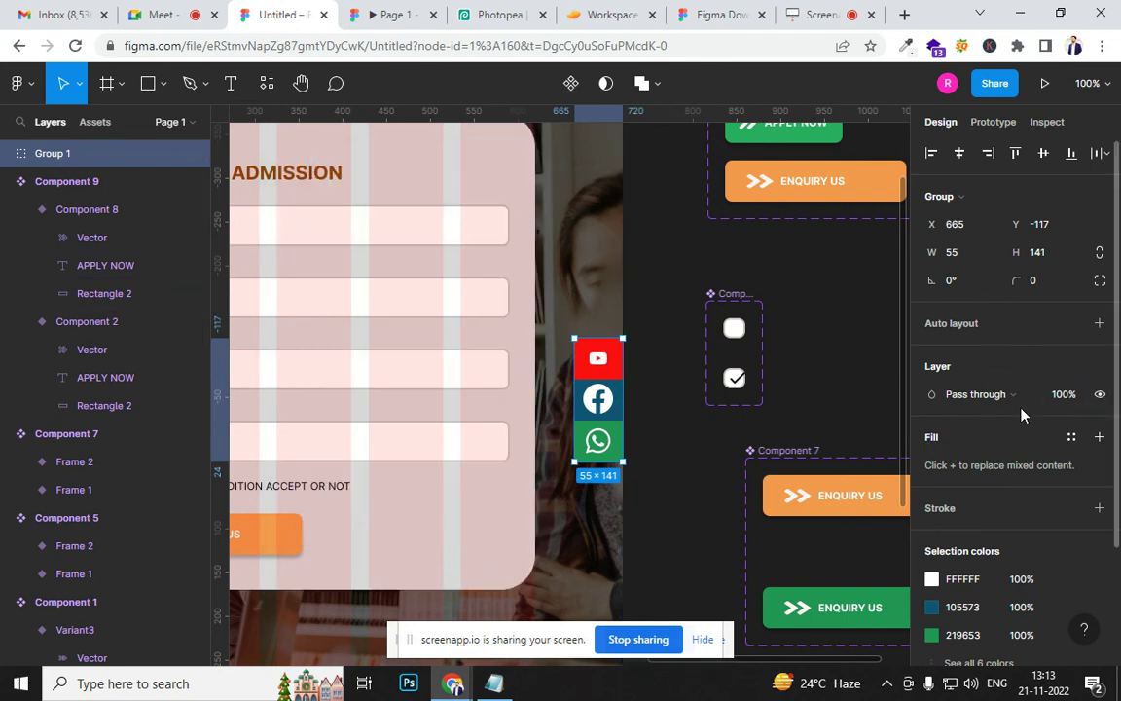
Look through the social group's design and prototype settings
scroll(1012, 390, "down", 3)
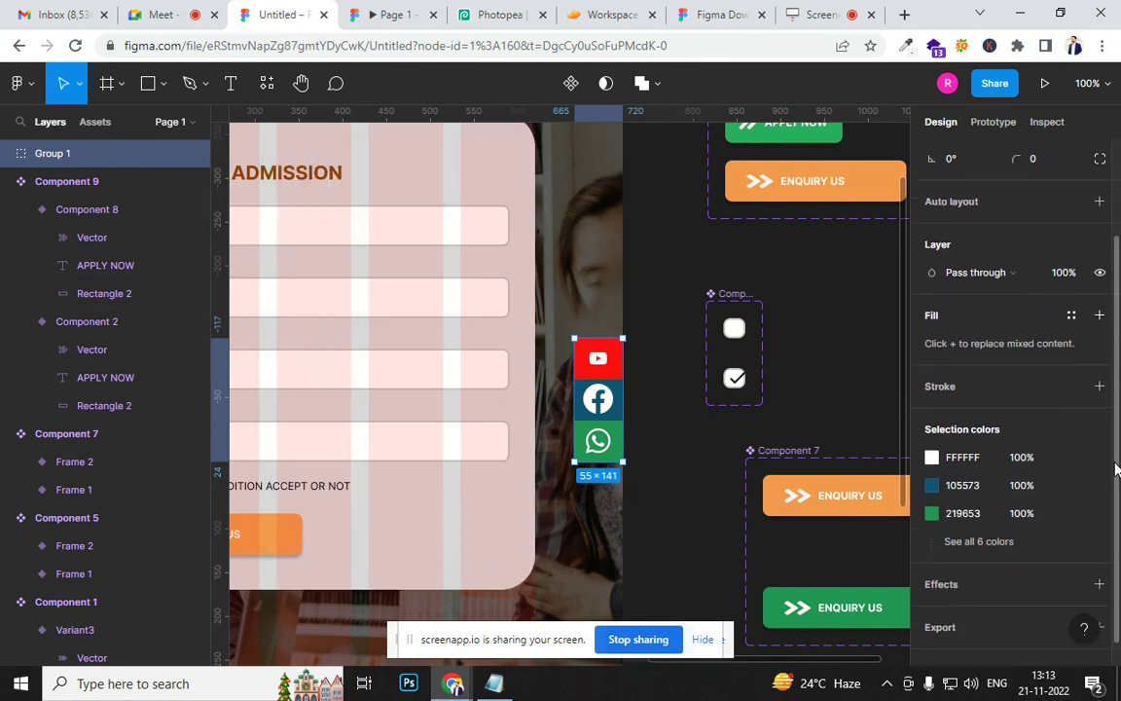
scroll(1012, 389, "up", 3)
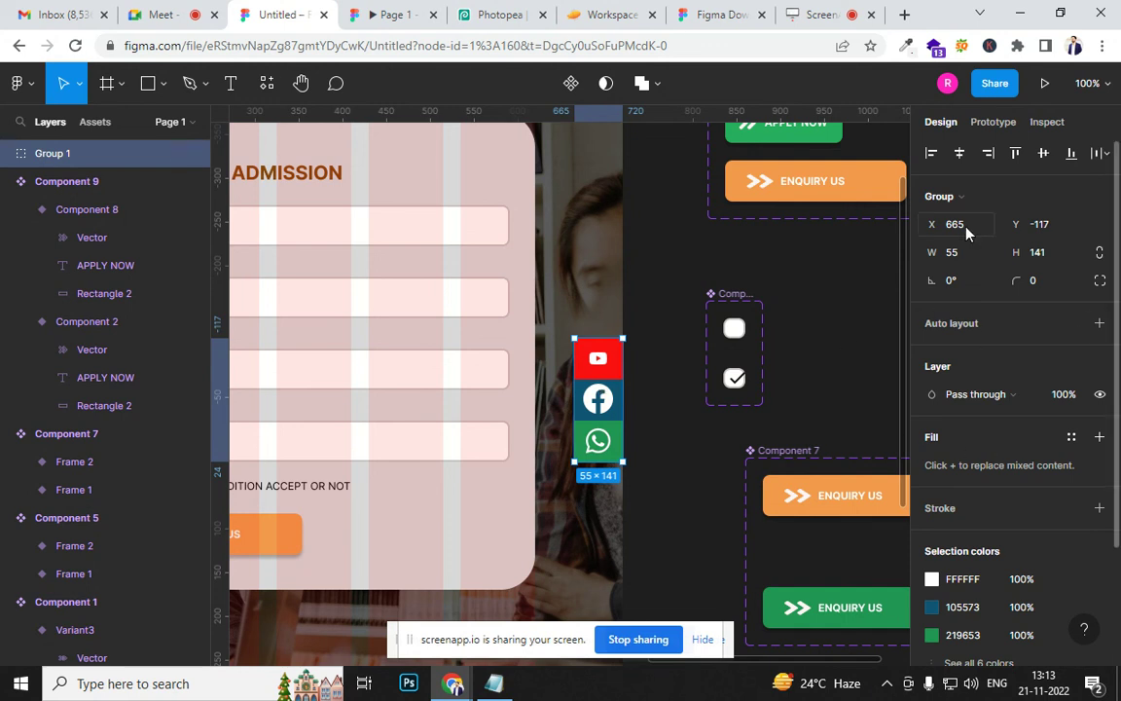
left_click(983, 123)
left_click(940, 123)
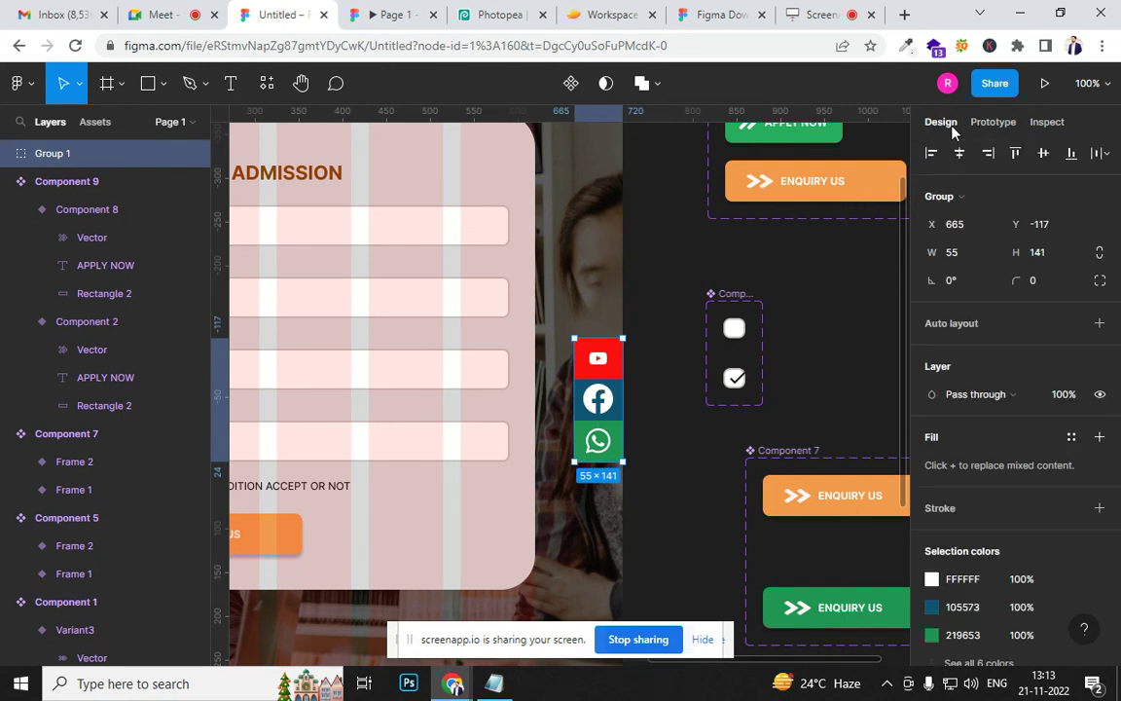
scroll(1012, 389, "down", 1)
scroll(1012, 390, "down", 2)
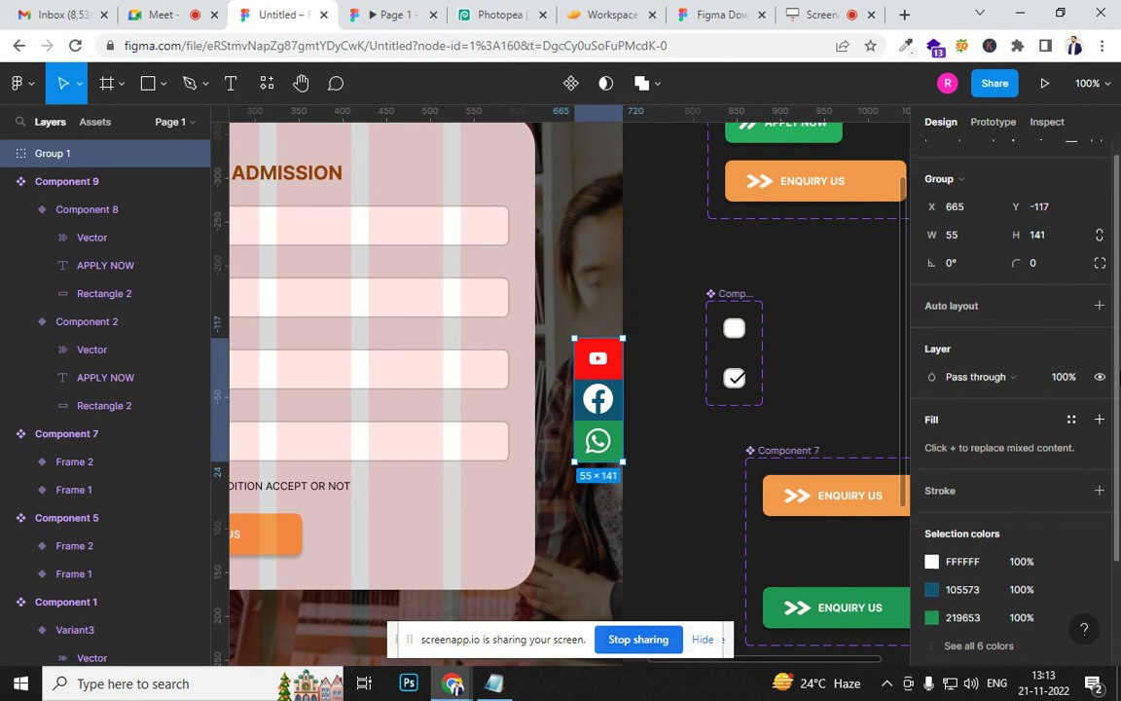
scroll(1012, 389, "up", 1)
scroll(916, 284, "up", 1)
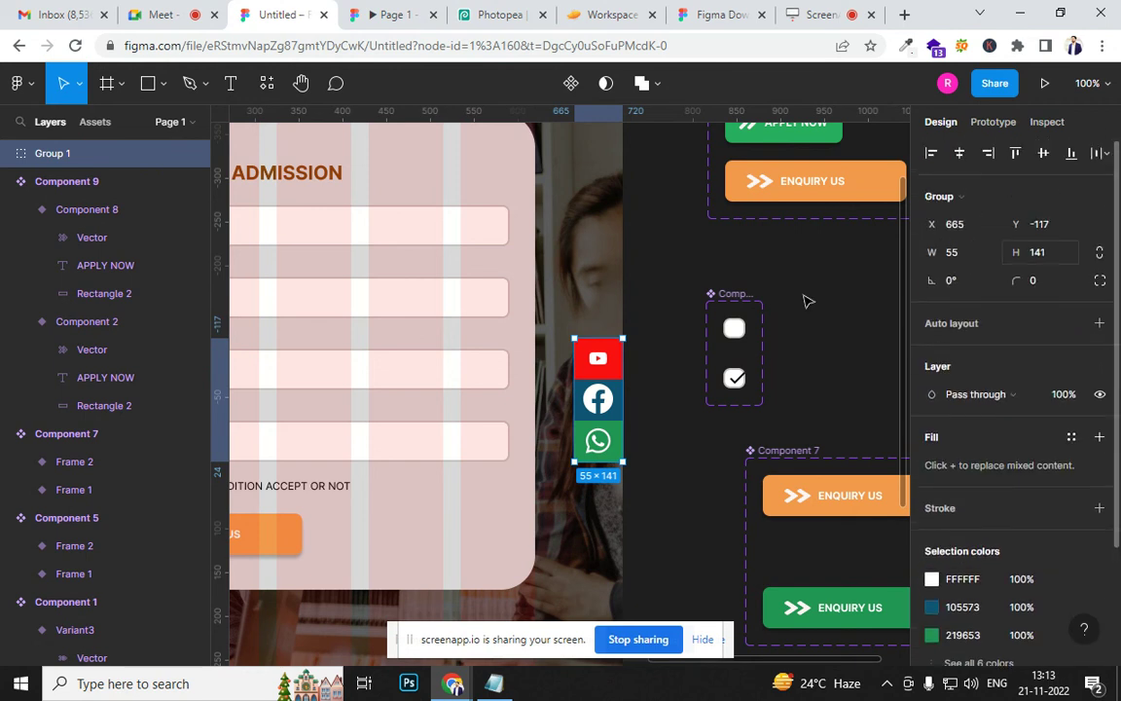
Move the social group straight up along the page's right edge to Y -253
left_click(666, 315)
left_click_drag(605, 417, 605, 295)
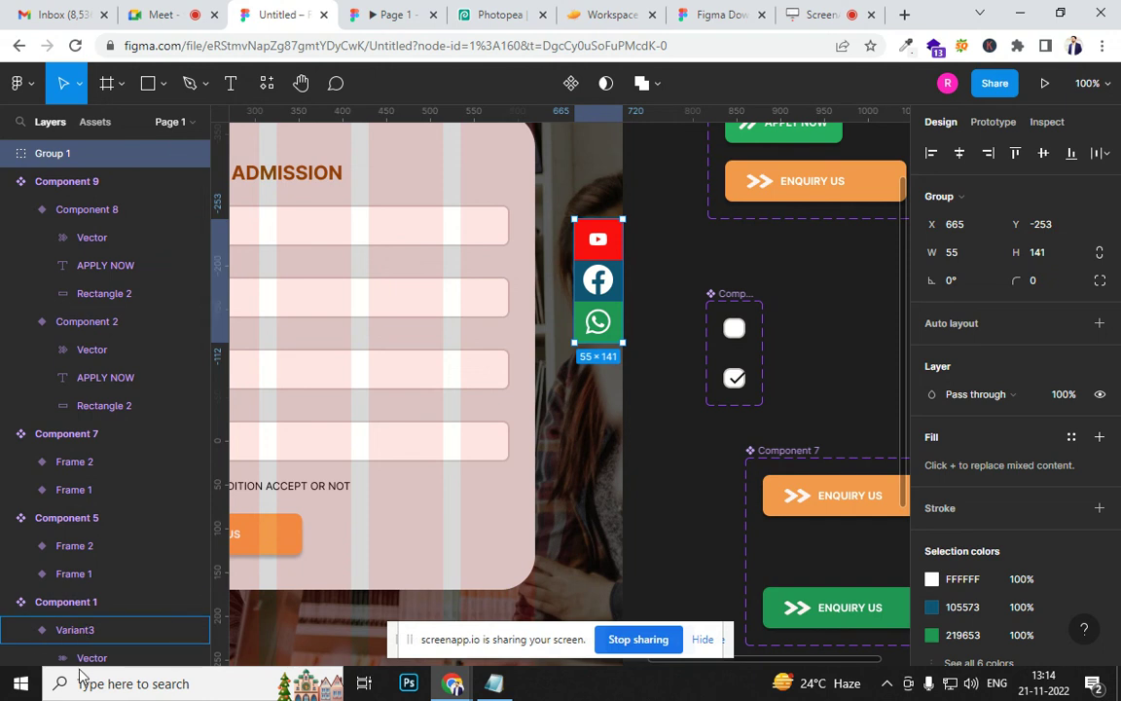
Nest the social group inside the Desktop - 1 frame and fix its position when scrolling
scroll(84, 579, "down", 5)
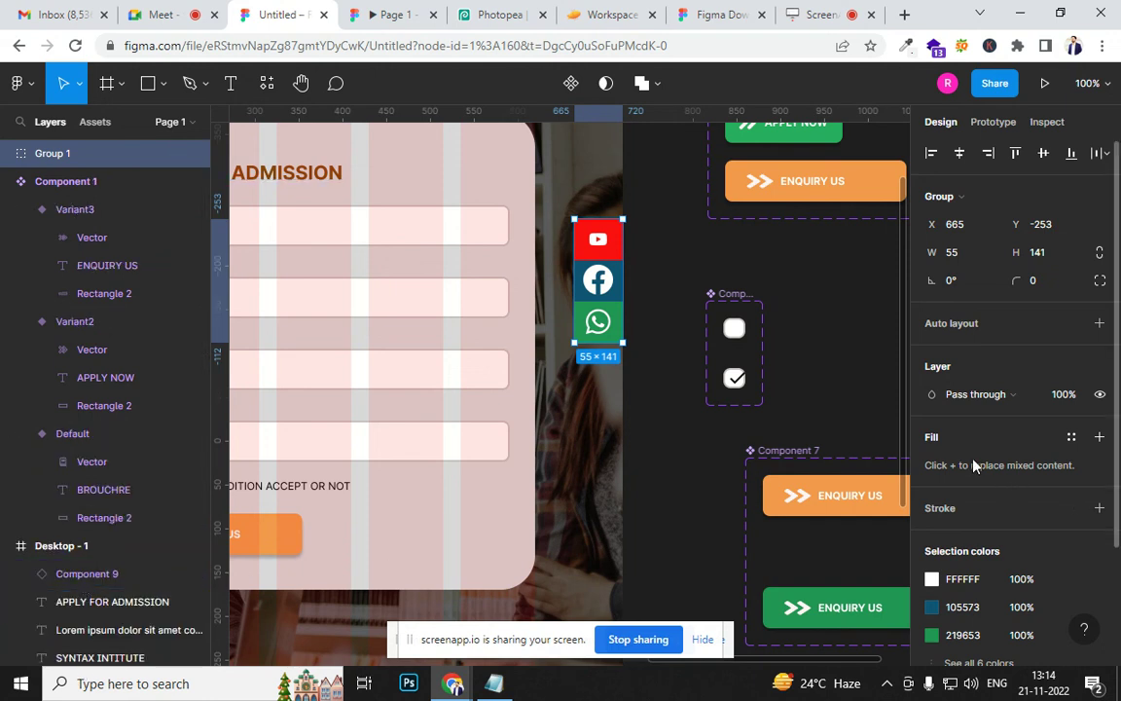
left_click(82, 583)
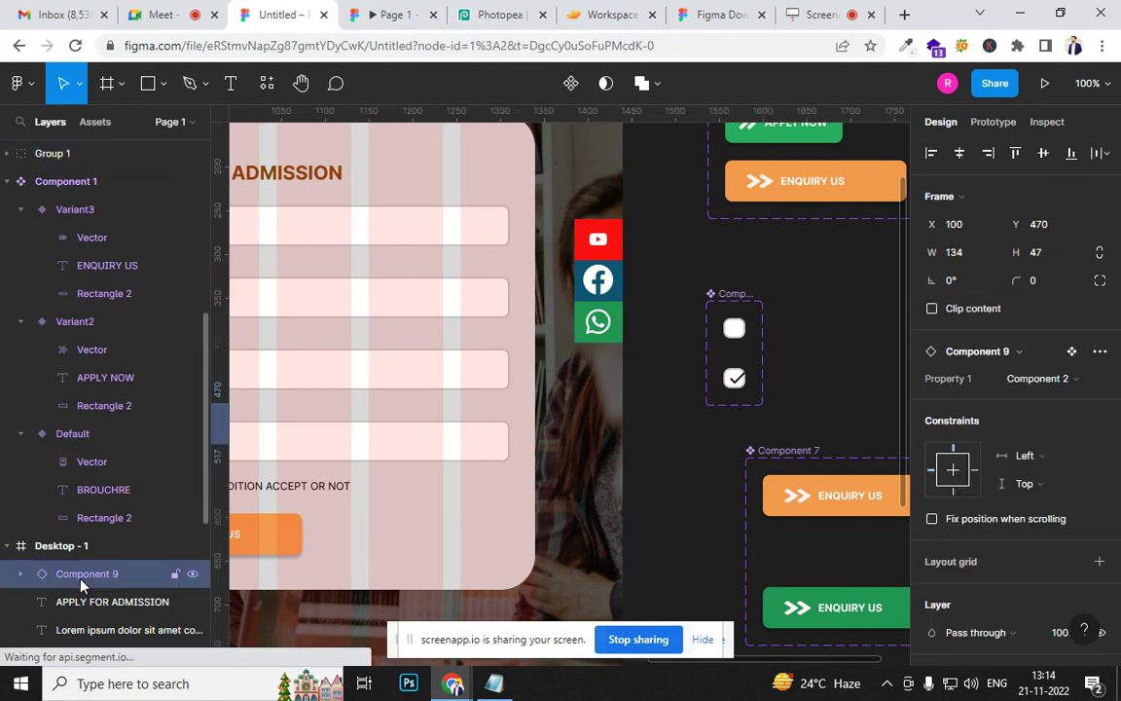
left_click(602, 319)
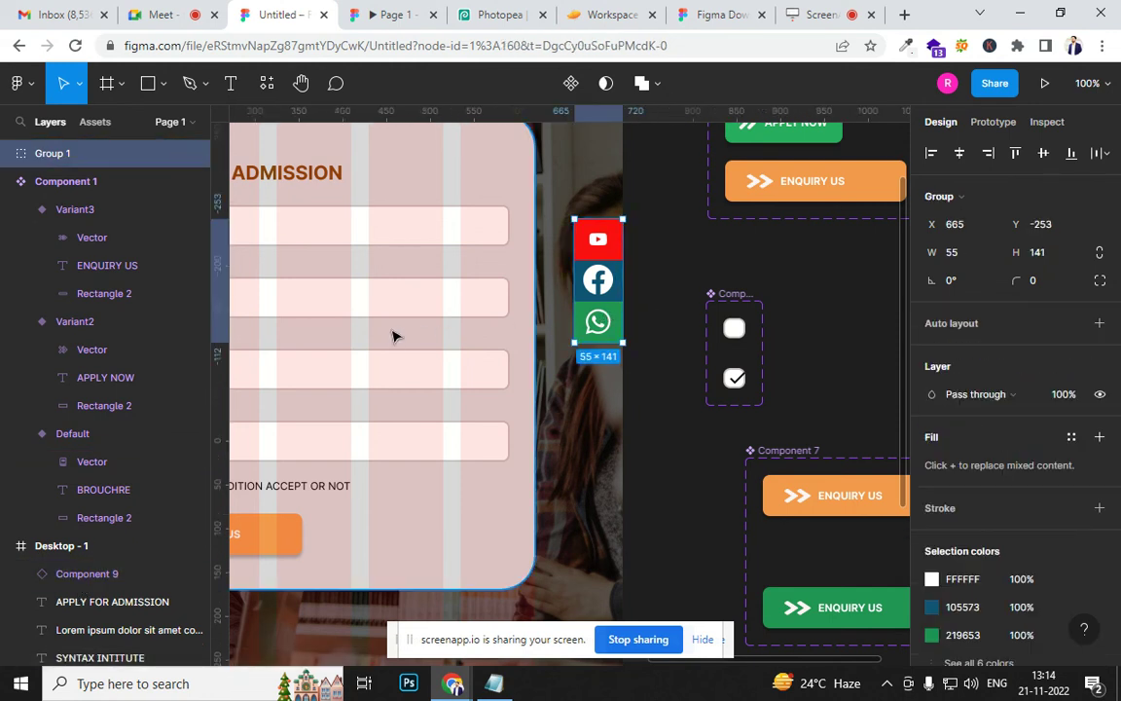
key("bracketleft")
key("bracketright")
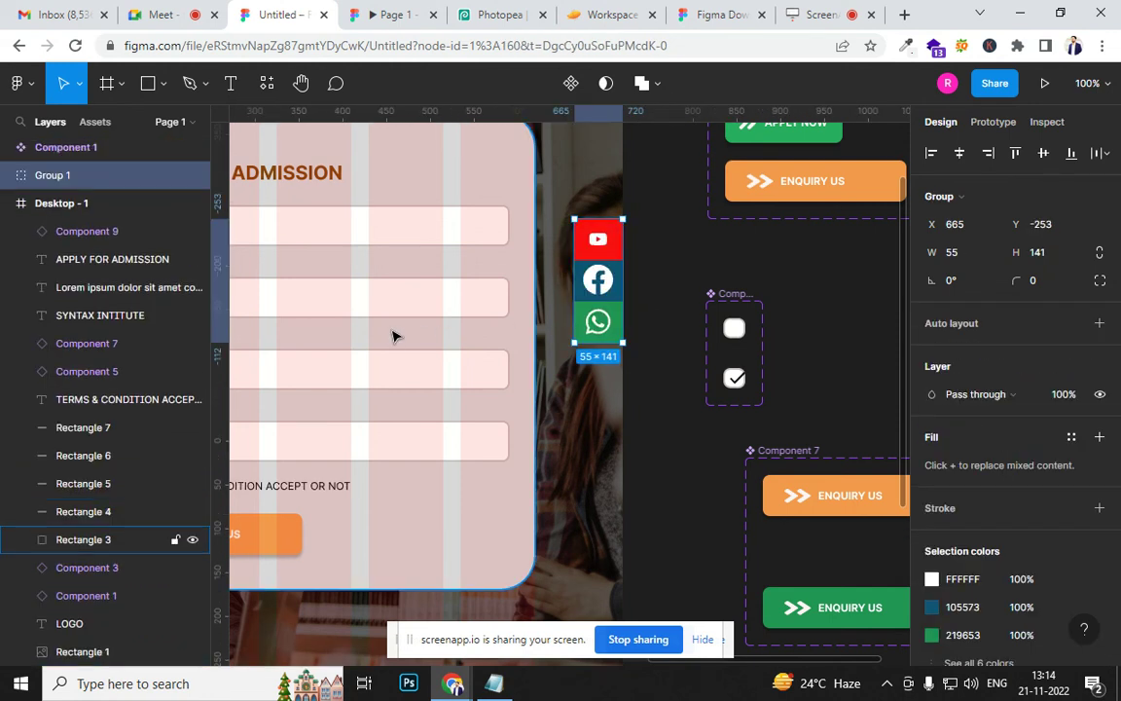
key("ctrl+bracketleft")
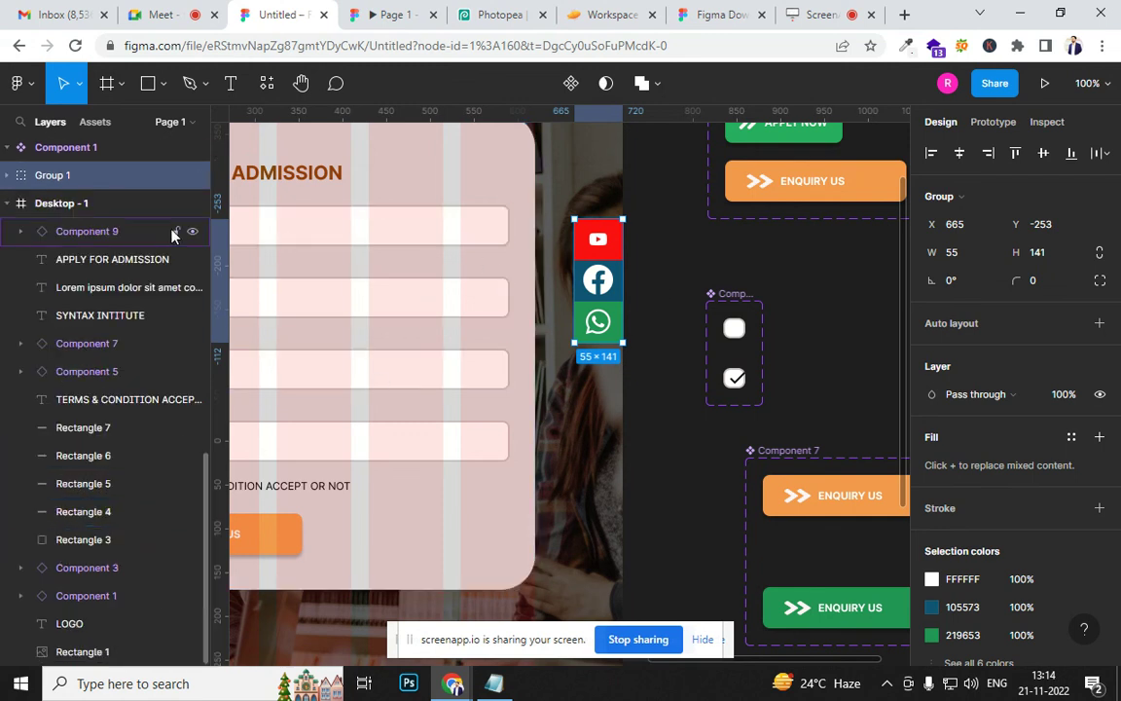
left_click_drag(63, 176, 113, 225)
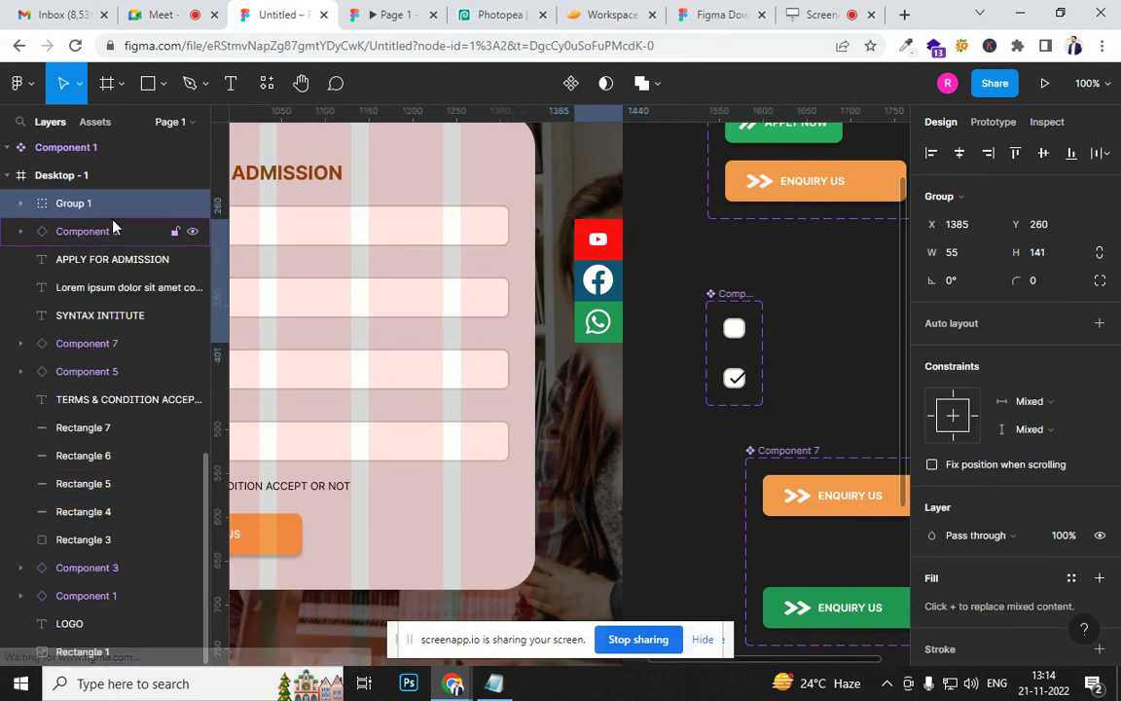
left_click(933, 465)
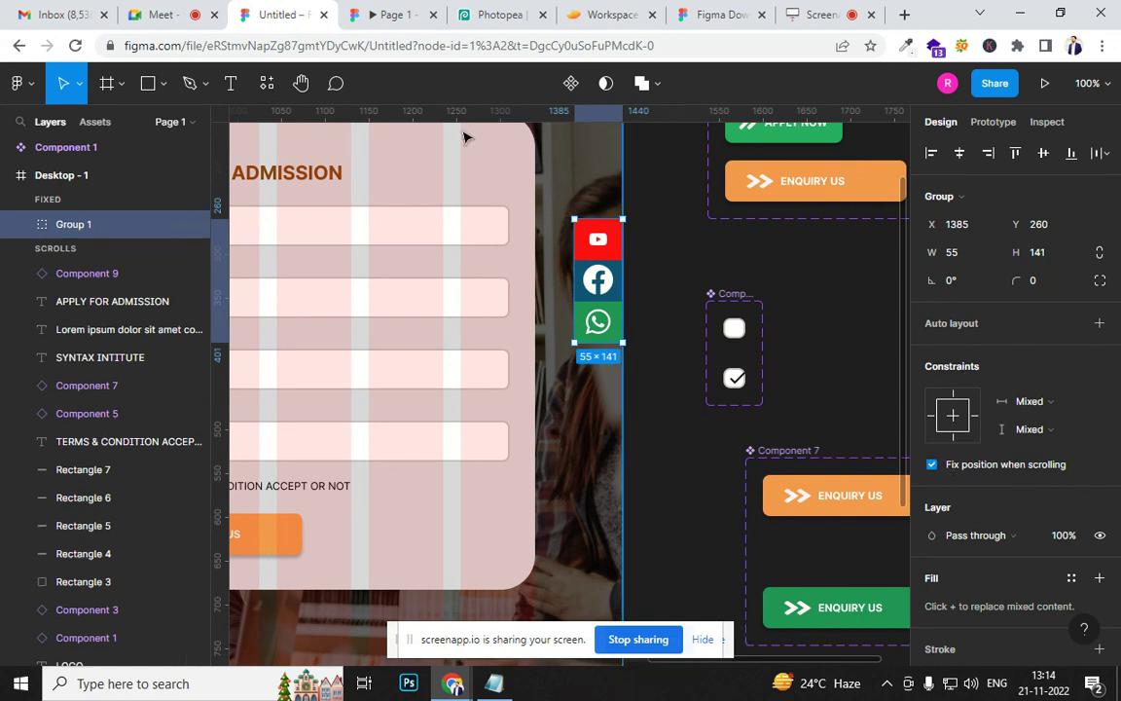
Check in the prototype preview how the social group behaves while the page scrolls, and return to the design file
left_click(404, 15)
scroll(653, 266, "down", 2)
scroll(653, 266, "up", 2)
scroll(653, 266, "down", 2)
scroll(653, 266, "up", 2)
scroll(653, 266, "down", 2)
scroll(653, 270, "up", 2)
scroll(654, 269, "down", 1)
scroll(653, 271, "up", 1)
scroll(653, 268, "down", 2)
scroll(654, 268, "up", 2)
scroll(653, 268, "down", 2)
scroll(654, 267, "up", 2)
scroll(653, 268, "down", 2)
scroll(653, 268, "up", 2)
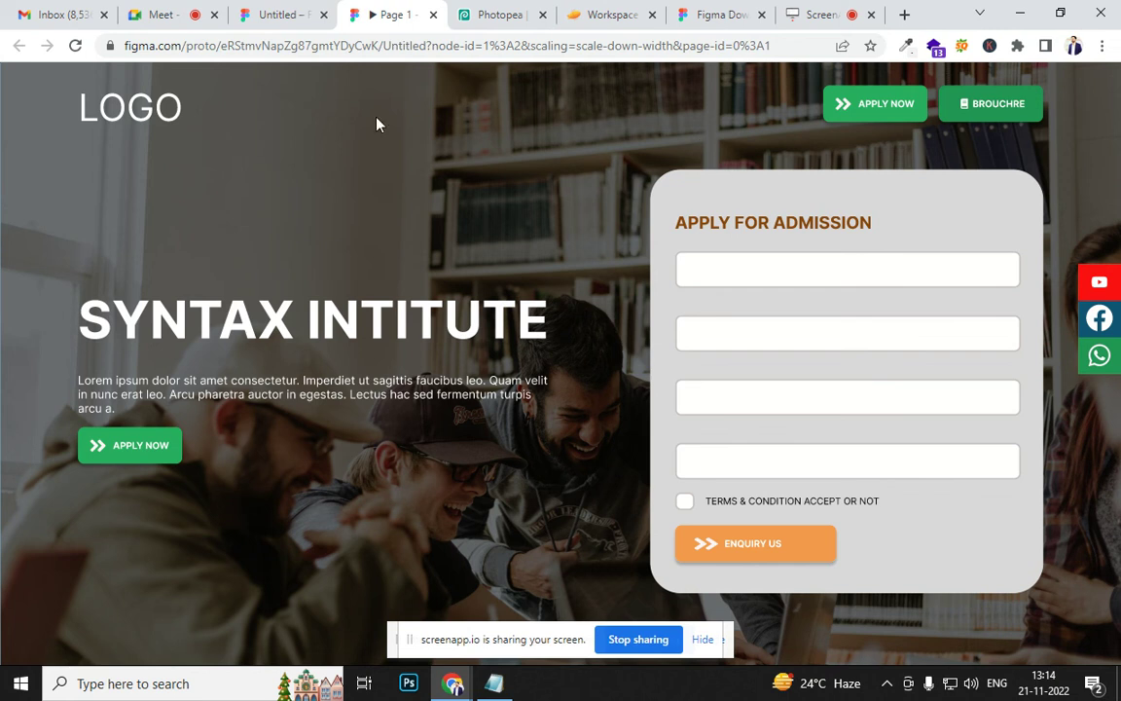
left_click(284, 15)
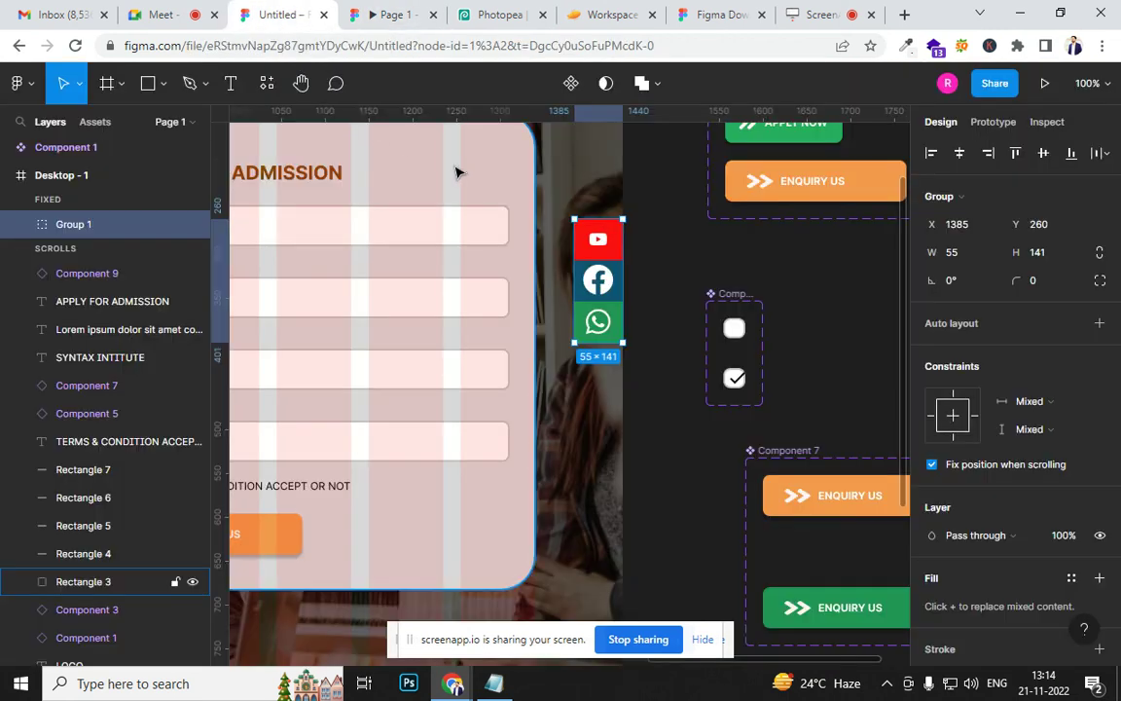
Add a one-line navigation text beside the LOGO, made of eight spaced copies of the word HOME
scroll(584, 341, "left", 10)
scroll(584, 341, "up", 4)
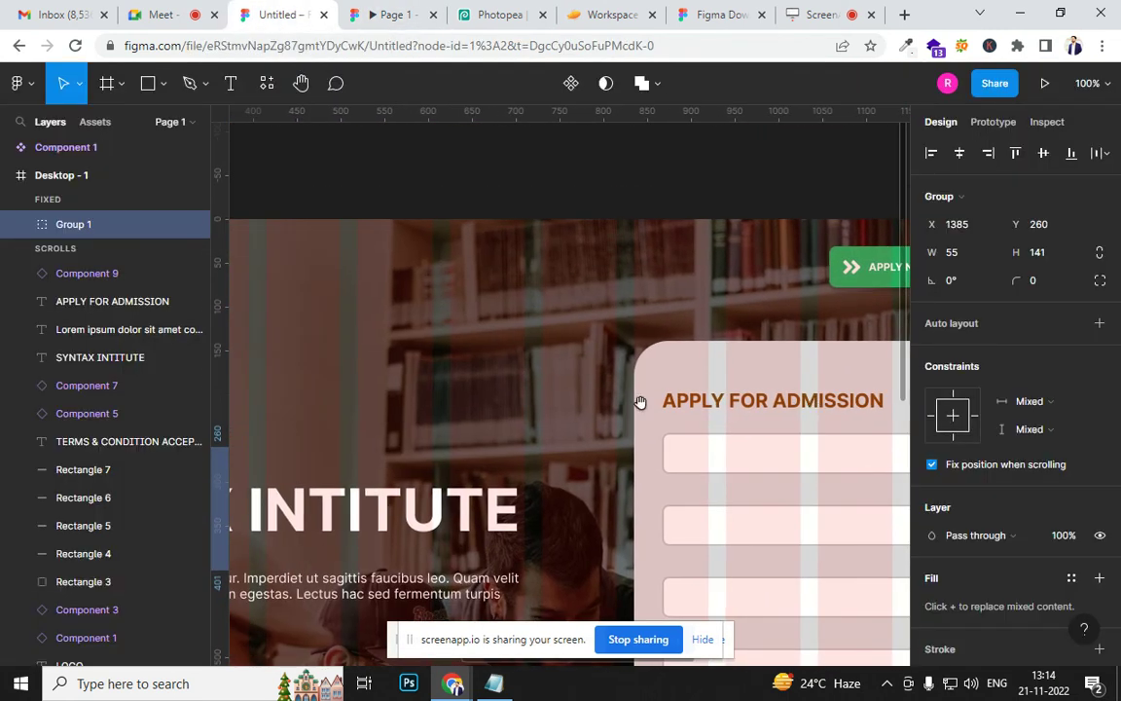
scroll(606, 370, "left", 5)
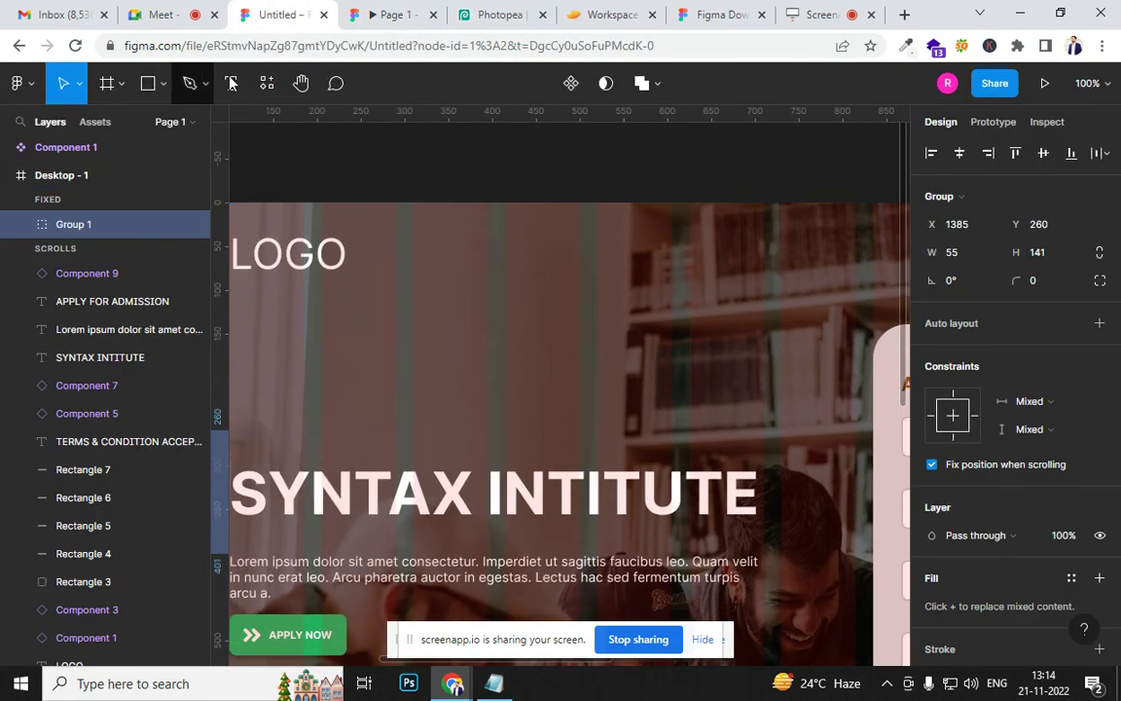
left_click(231, 82)
left_click(423, 262)
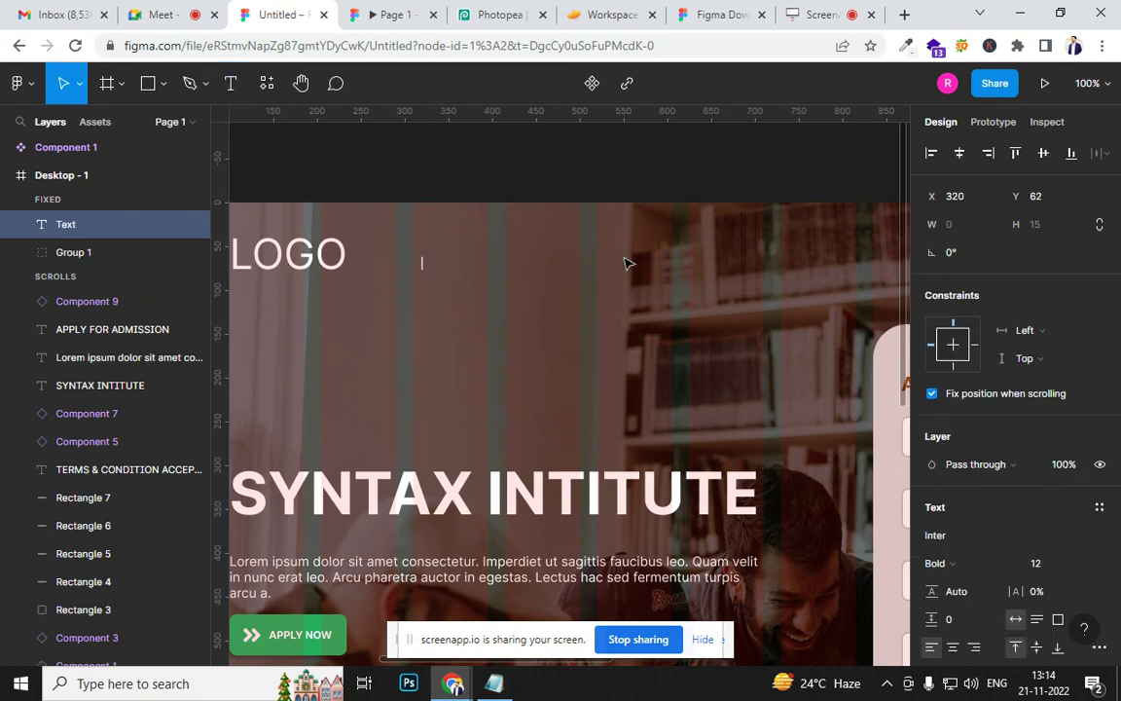
type("HOM")
key("Return")
key("ctrl+v")
key("ctrl+v")
key("ctrl+v")
key("ctrl+v")
key("ctrl+v")
type("HOME")
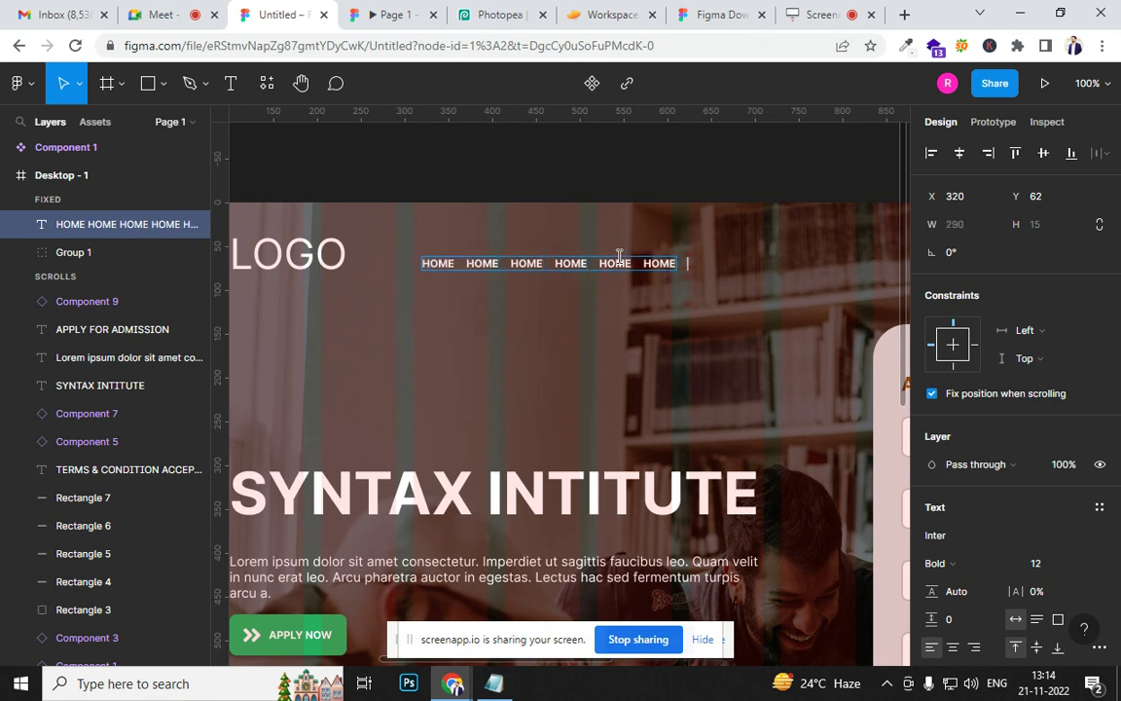
key("ctrl+v")
key("ctrl+v")
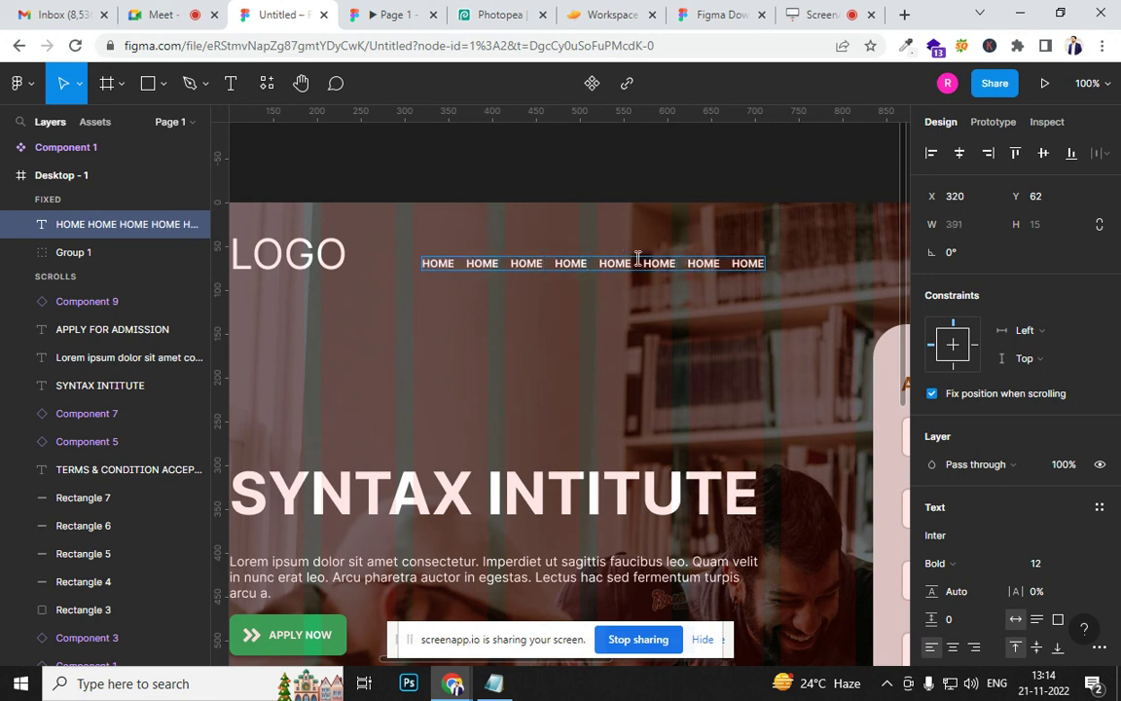
Set the whole navigation text's font size to 16
key("ctrl+a")
left_click(1046, 563)
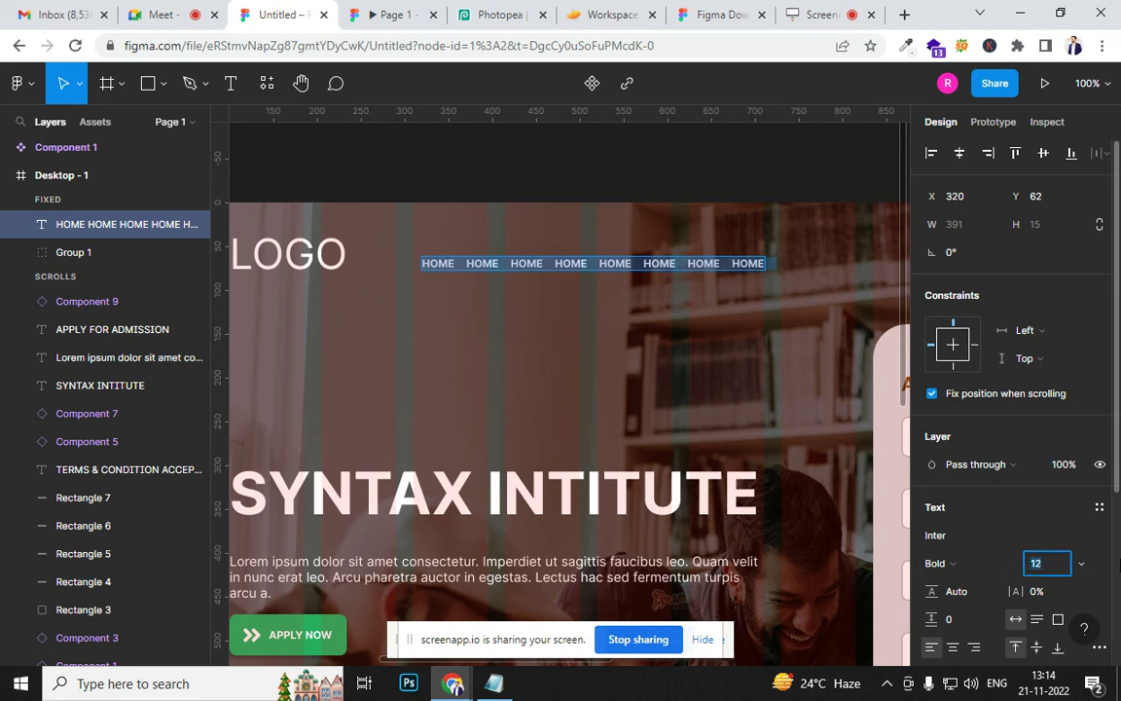
key("Return")
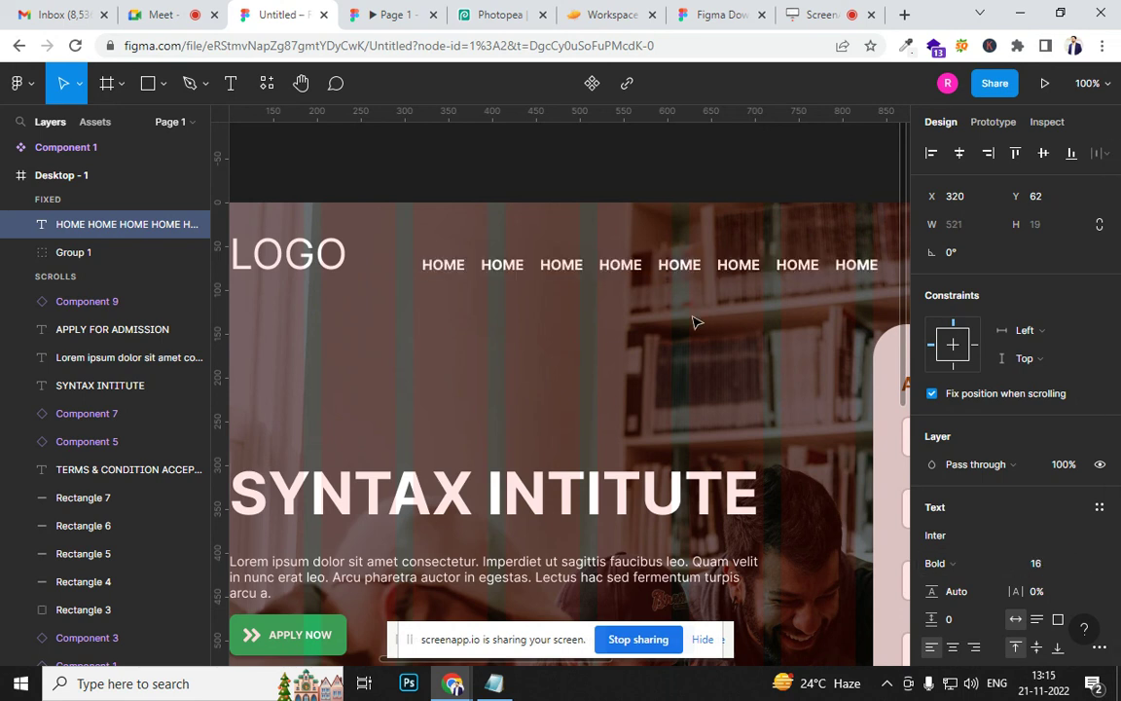
Replace the second, third and fourth HOME entries in the navigation text with ABOUT US, SERVICES and GALLERY
left_click(491, 259)
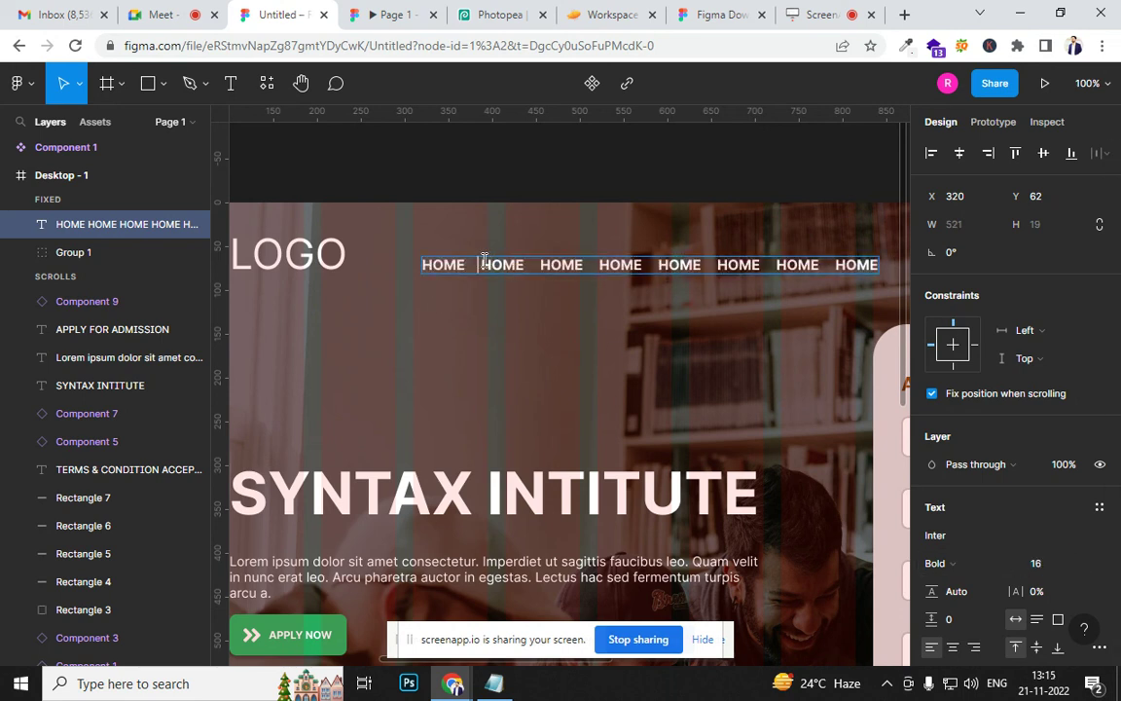
double_click(517, 264)
type("A")
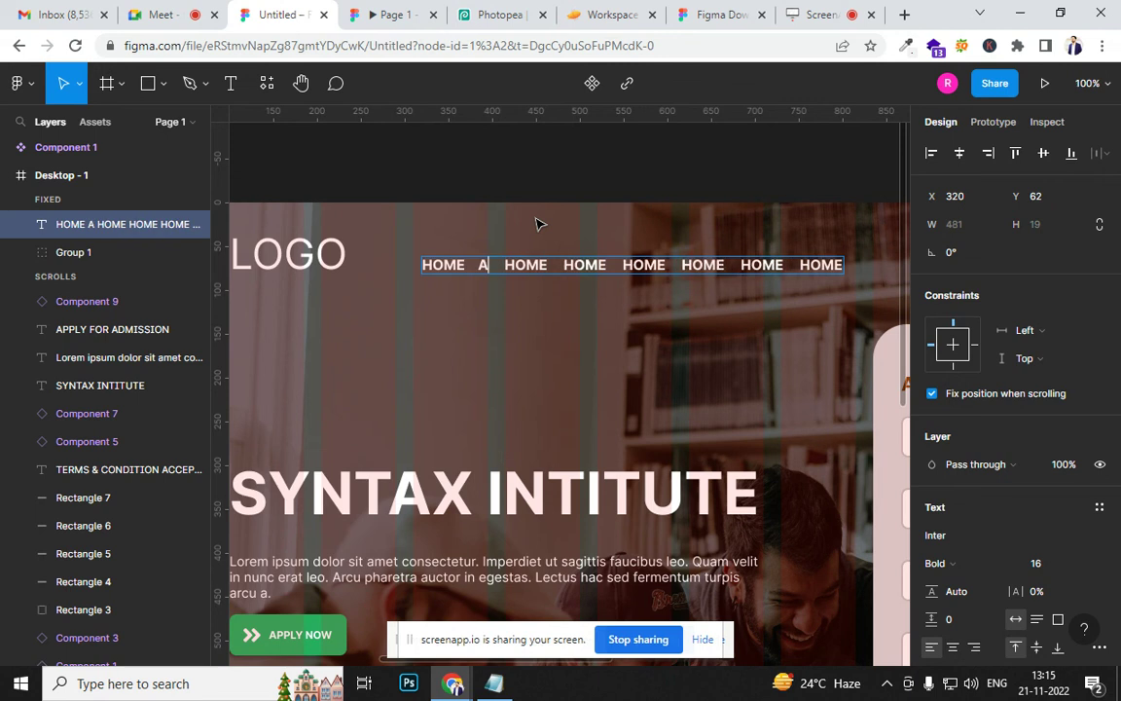
type("BOUT US")
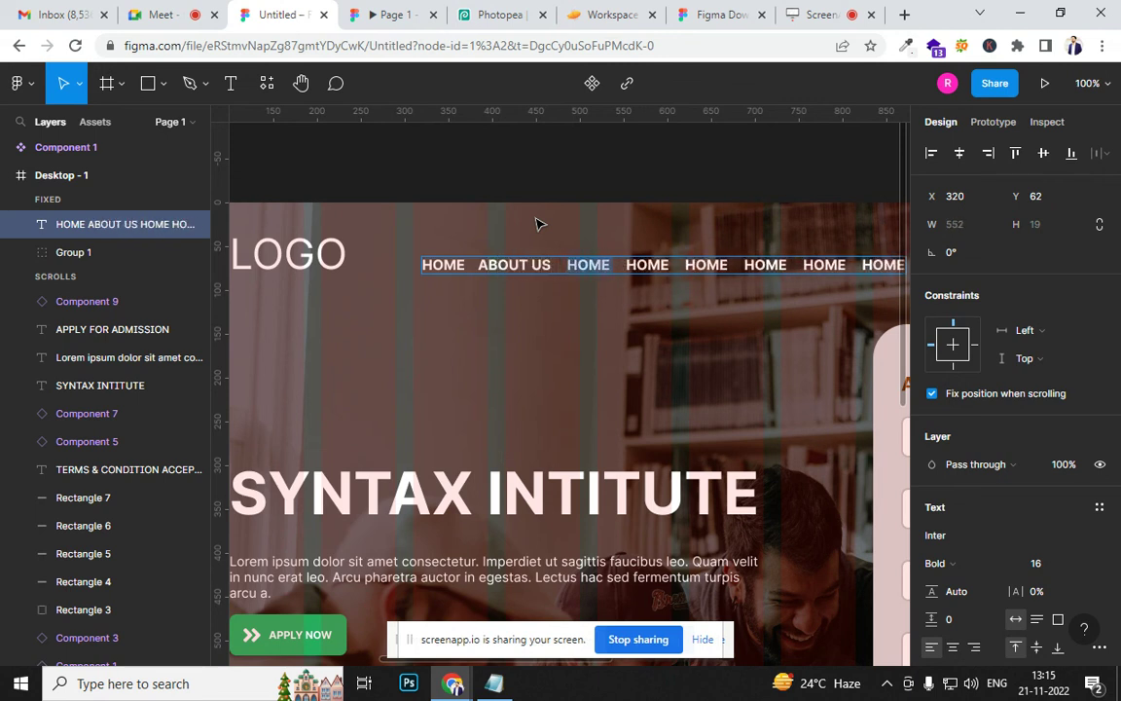
type("SERVO")
key("BackSpace")
type("ICES   ")
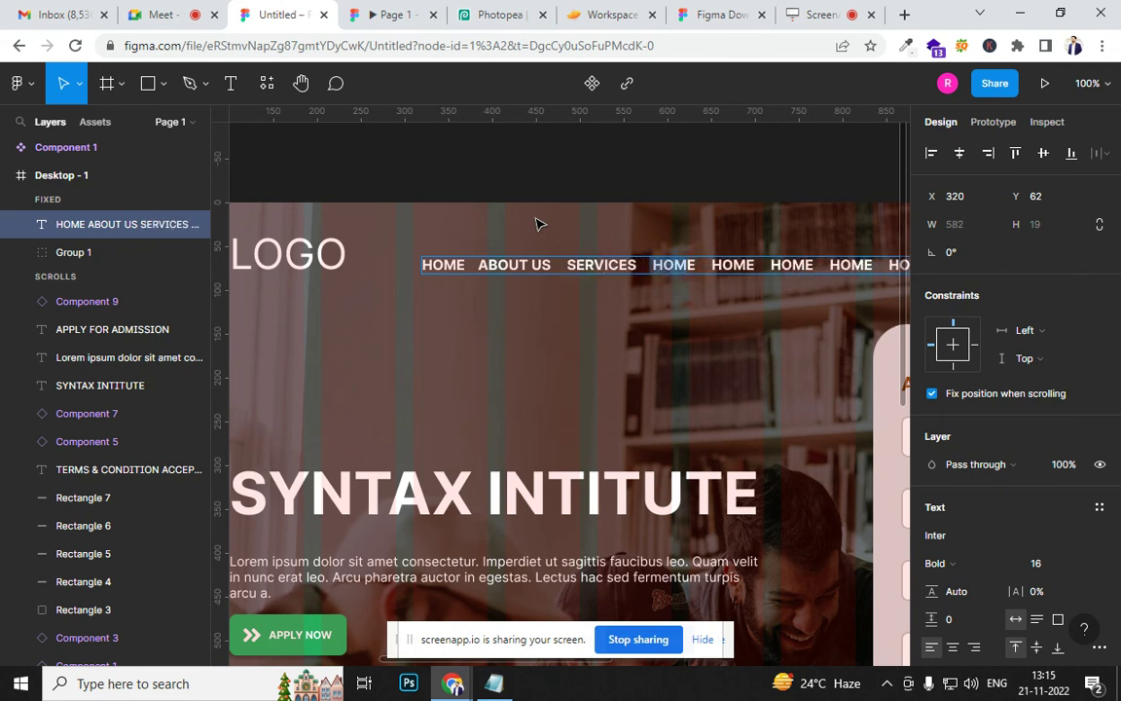
type("GA")
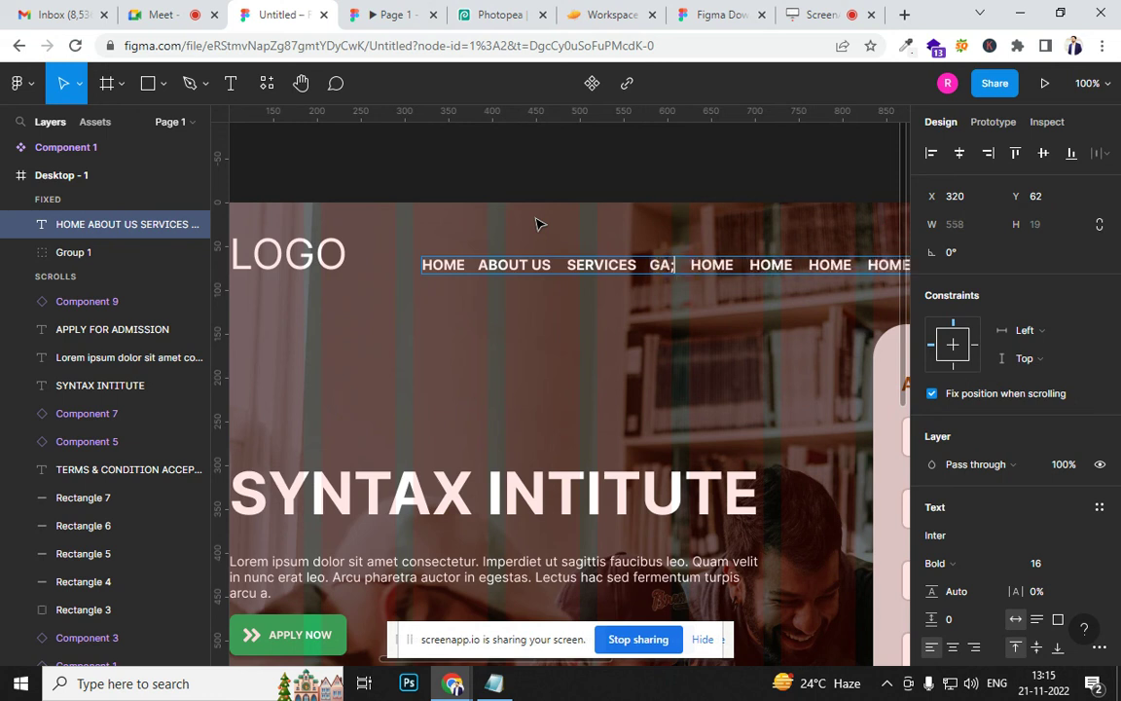
type("LLERY")
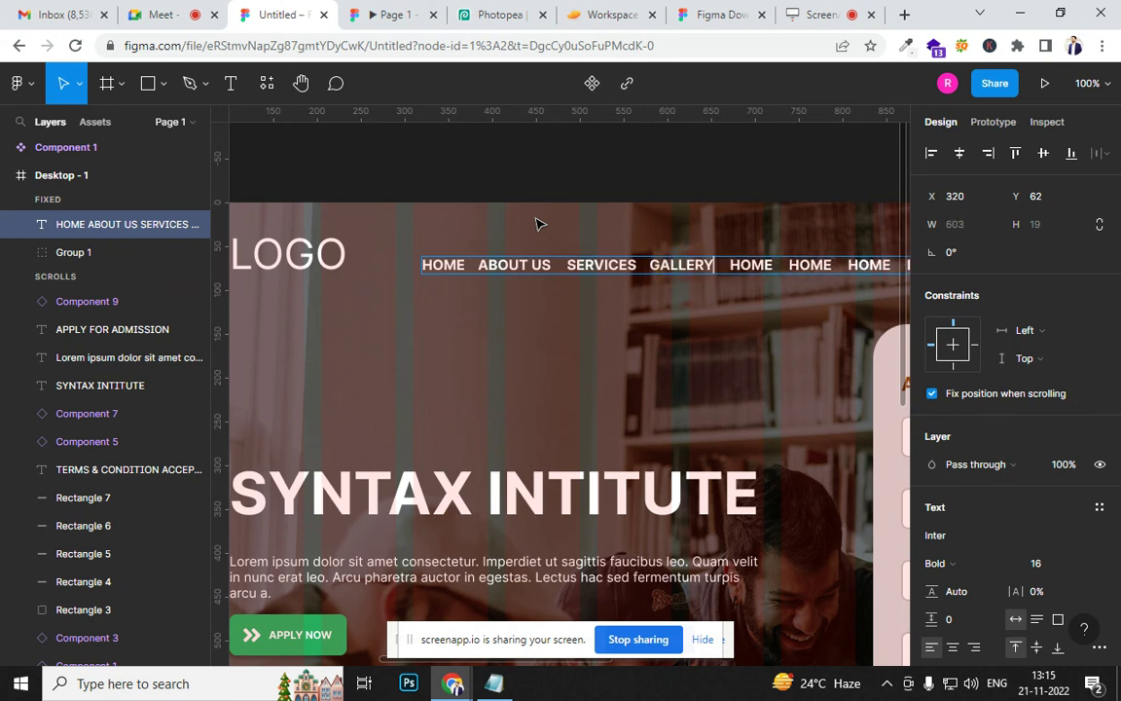
Replace all the remaining HOME entries after GALLERY in the navigation text with CAREER and CONTACT US
key("shift+Right")
key("shift+Right")
key("shift+Right")
key("shift+Right")
key("shift+Right")
key("shift+Right")
key("shift+Right")
key("shift+Right")
key("shift+Right")
key("shift+Right")
key("shift+Right")
key("shift+Right")
key("shift+Right")
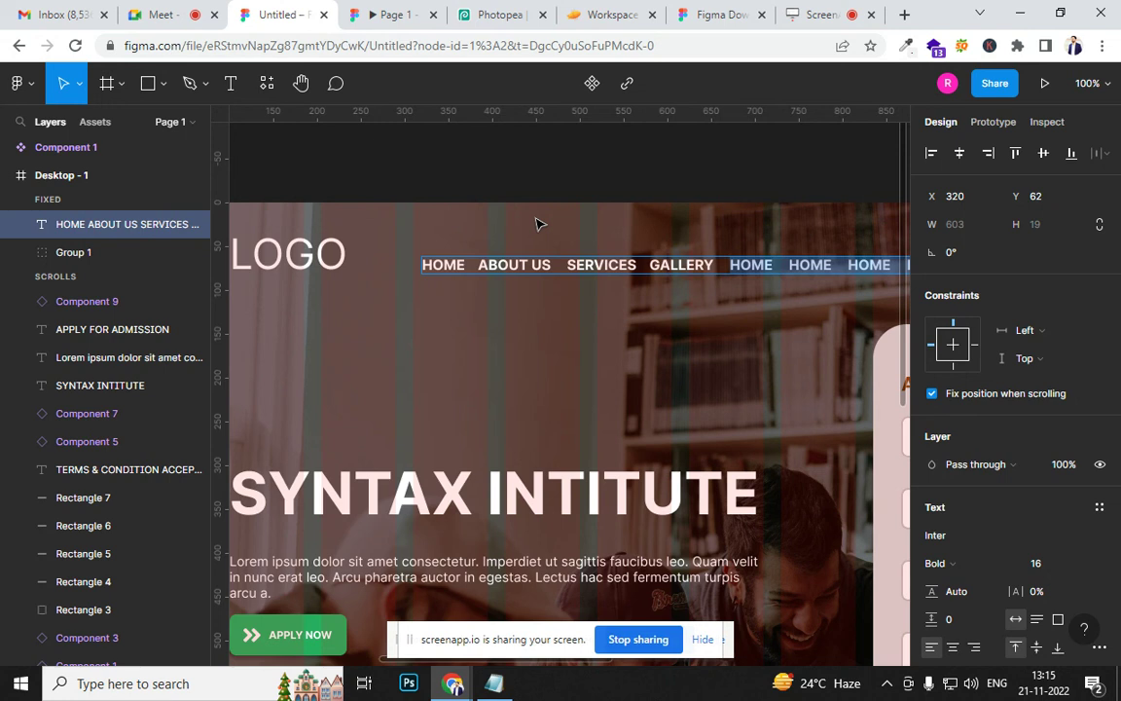
type("CAREER CON")
key("BackSpace")
key("BackSpace")
key("BackSpace")
key("BackSpace")
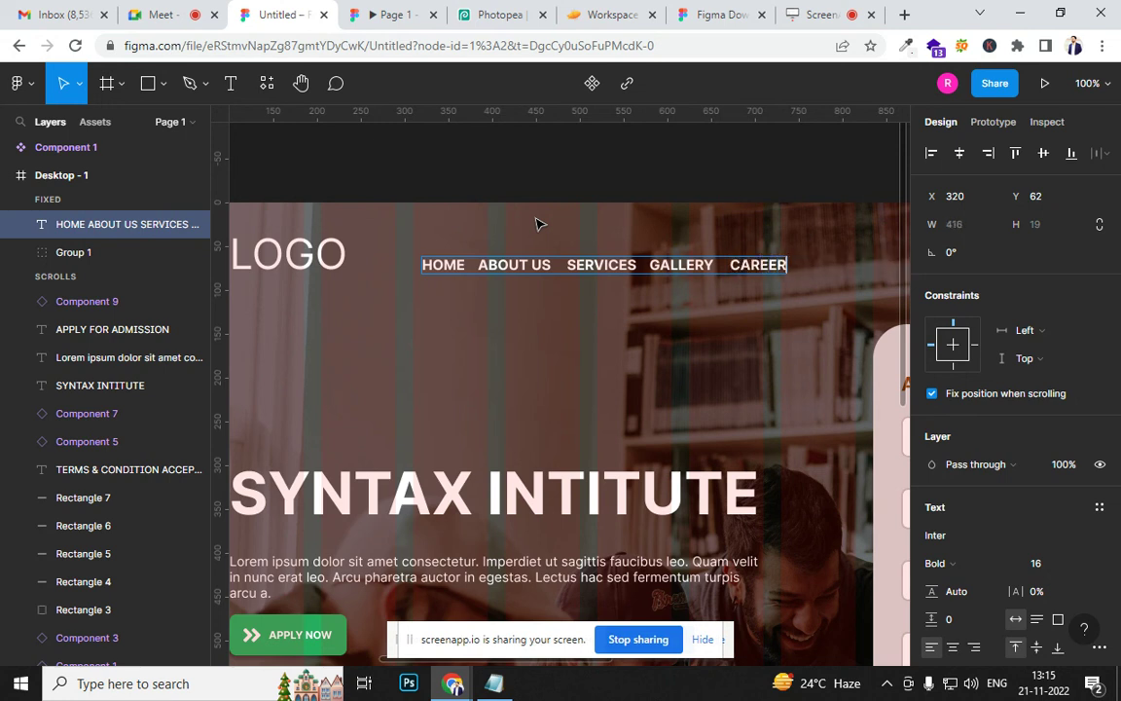
type("CONTACT")
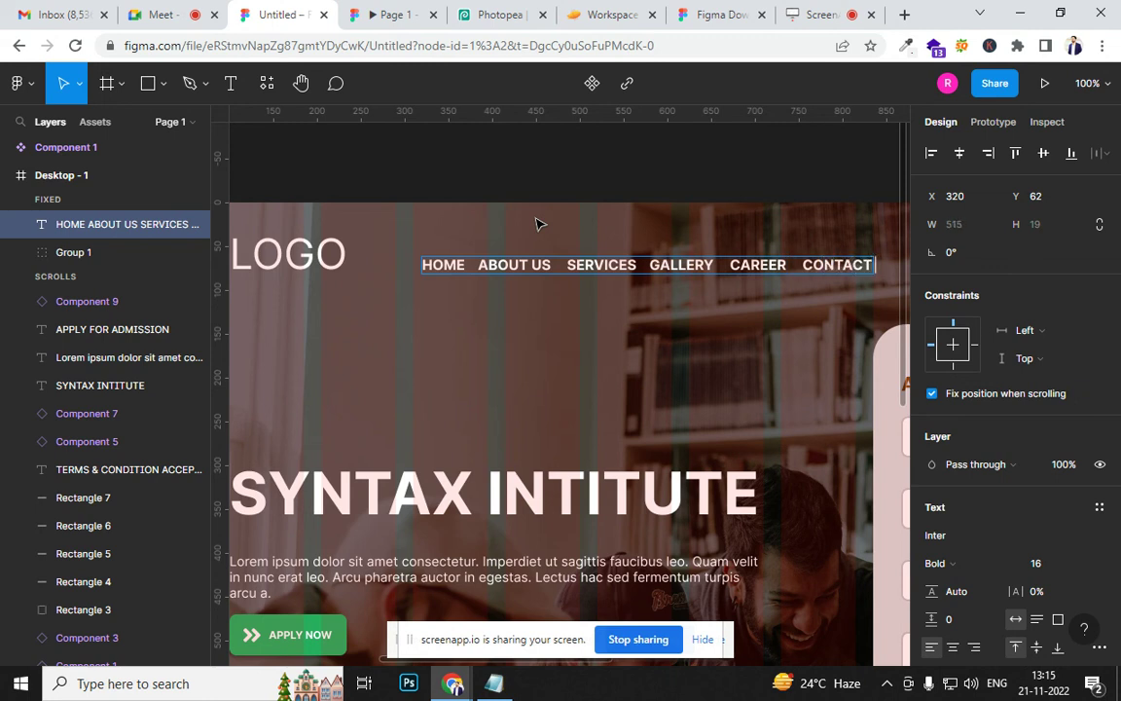
type(" US")
key("Escape")
Nudge the navigation text slightly upward beside the LOGO and switch to the prototype preview to view the header
left_click_drag(515, 276, 515, 265)
left_click(389, 14)
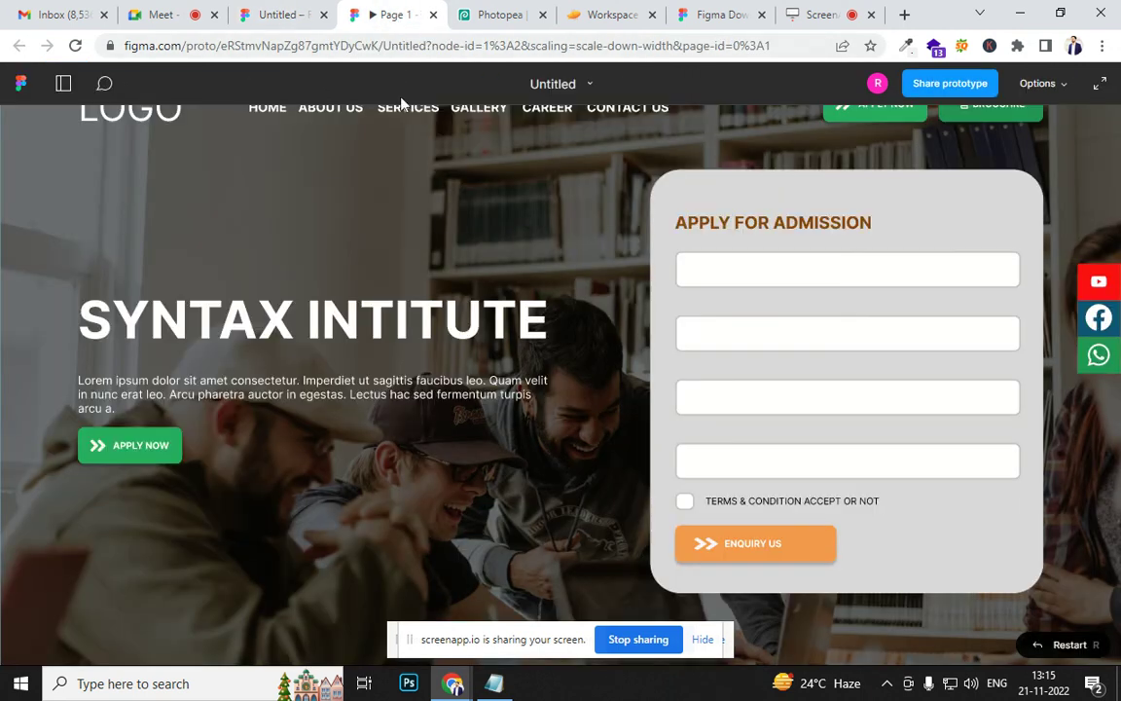